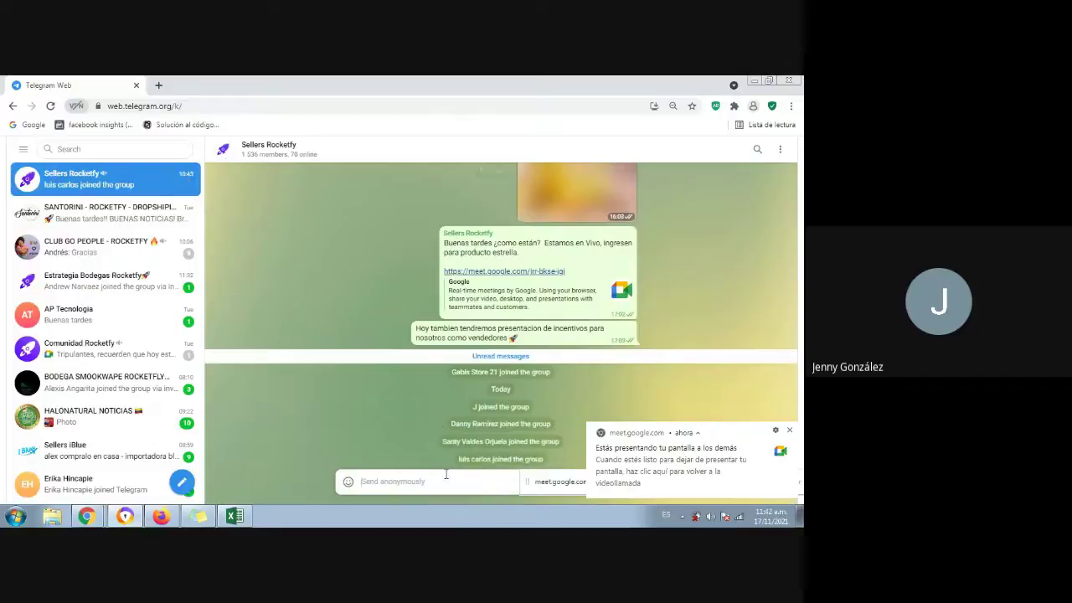
Dismiss the Meet notification and scroll through the juicer posts in the Sellers Rocketfy chat.
{"action": "left_click", "coordinate": [790, 432]}
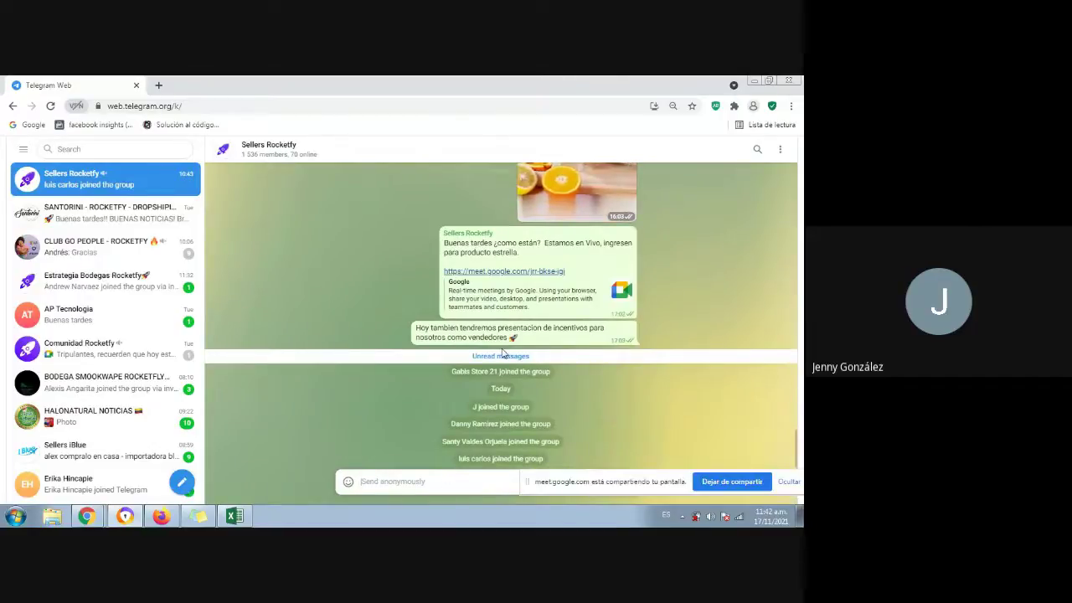
{"action": "scroll", "coordinate": [500, 347], "scroll_direction": "up", "scroll_amount": 10}
{"action": "scroll", "coordinate": [500, 350], "scroll_direction": "down", "scroll_amount": 3}
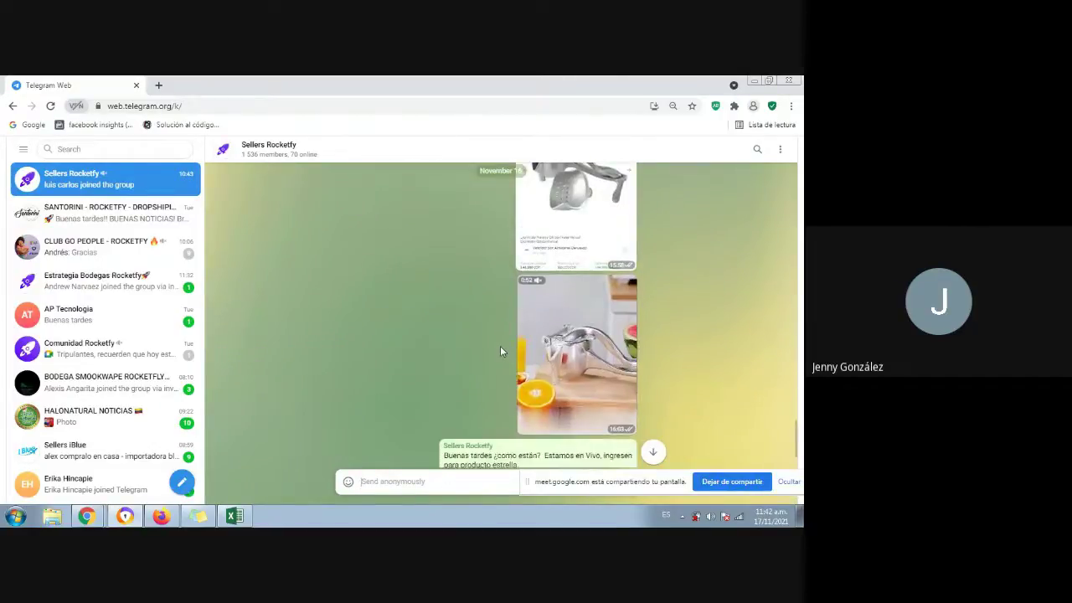
{"action": "scroll", "coordinate": [500, 350], "scroll_direction": "up", "scroll_amount": 3}
{"action": "scroll", "coordinate": [499, 350], "scroll_direction": "down", "scroll_amount": 5}
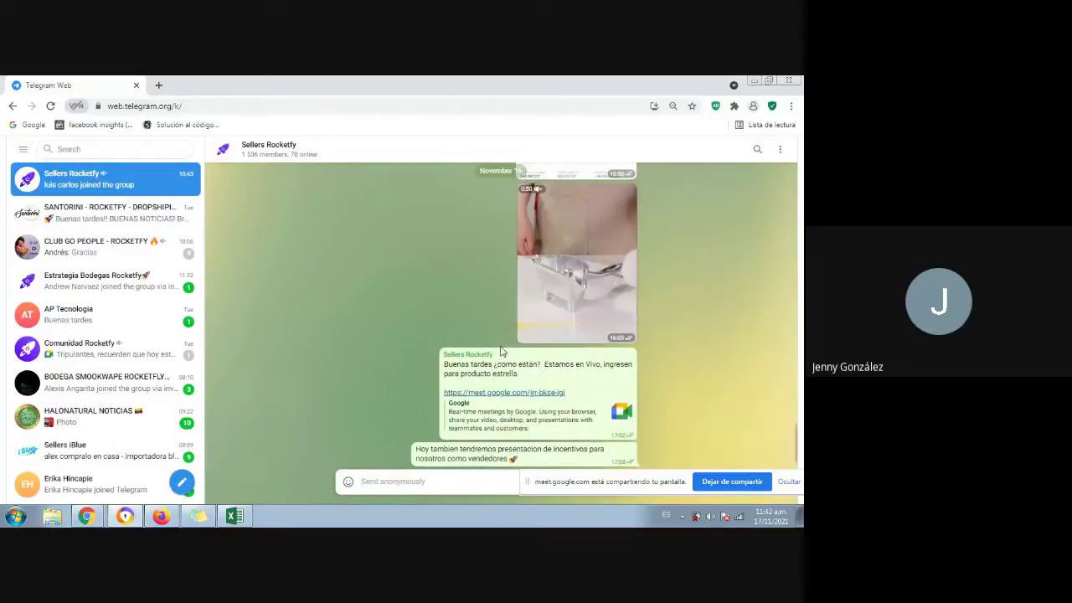
Switch to Facebook Ads Manager's campaigns page, which lists five campaigns with two active.
{"action": "scroll", "coordinate": [500, 347], "scroll_direction": "up", "scroll_amount": 3}
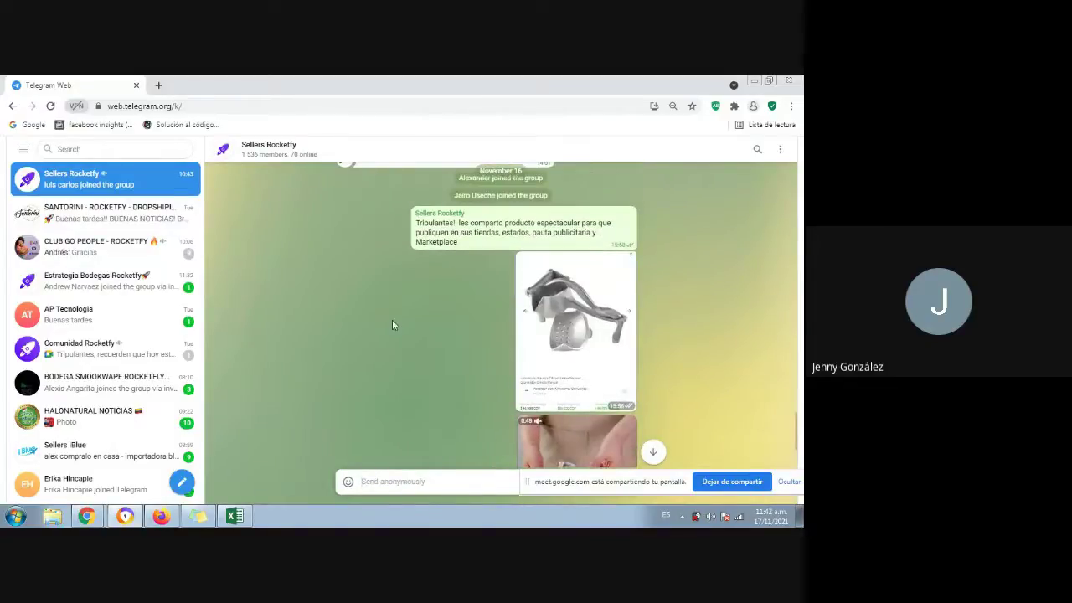
{"action": "left_click", "coordinate": [161, 516]}
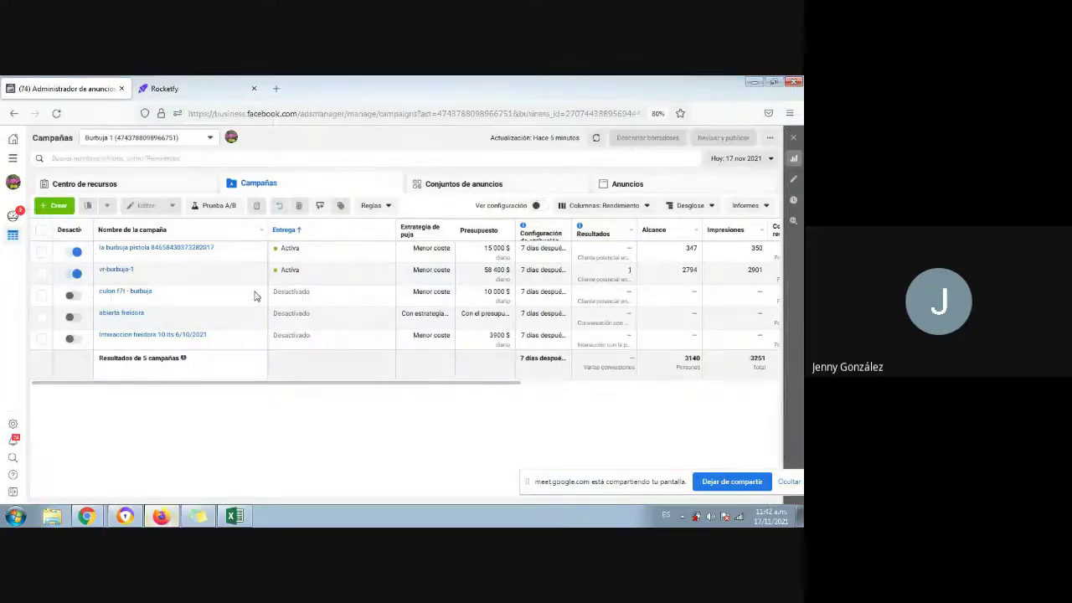
{"action": "left_click_drag", "start_coordinate": [422, 387], "coordinate": [354, 394]}
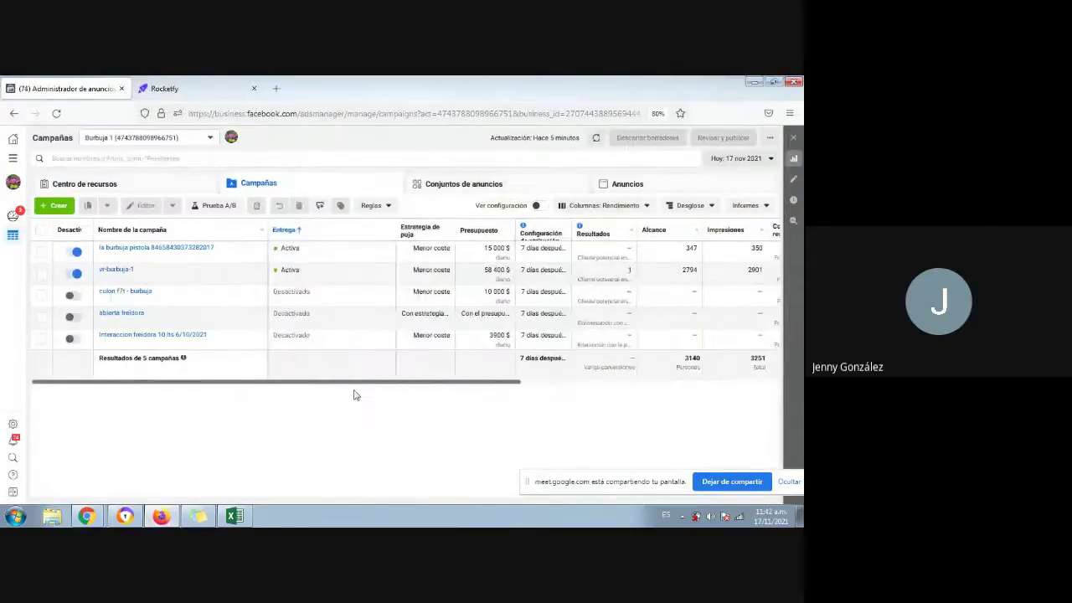
Check the Precio publico, Precio bodega and 'Pato bailarin' name in D4, then enlarge the juicer photo.
{"action": "left_click", "coordinate": [234, 516]}
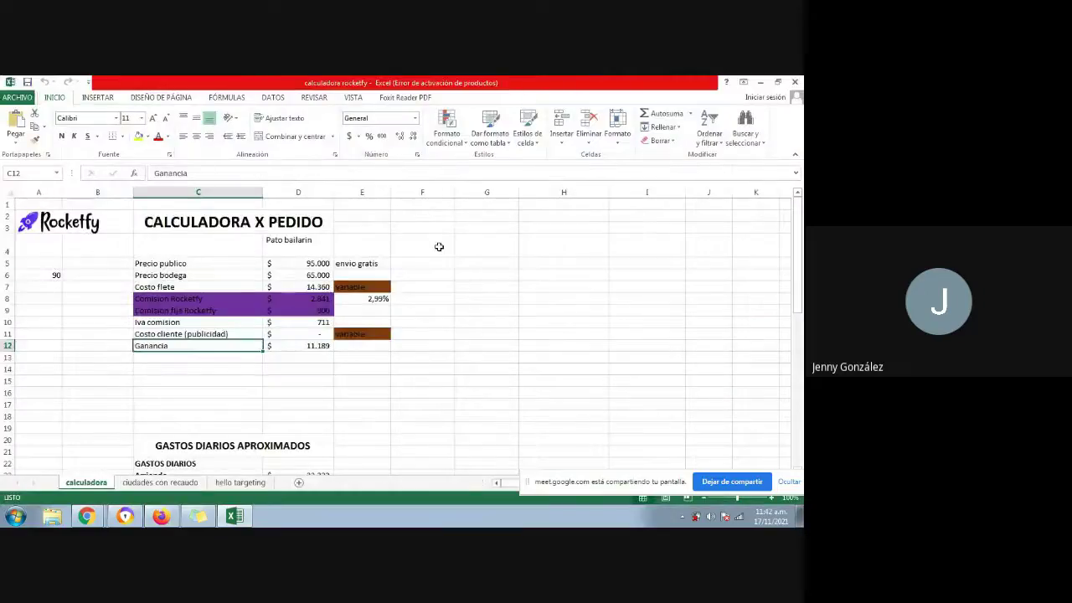
{"action": "left_click", "coordinate": [251, 274]}
{"action": "left_click", "coordinate": [297, 263]}
{"action": "left_click", "coordinate": [310, 274]}
{"action": "left_click", "coordinate": [304, 244]}
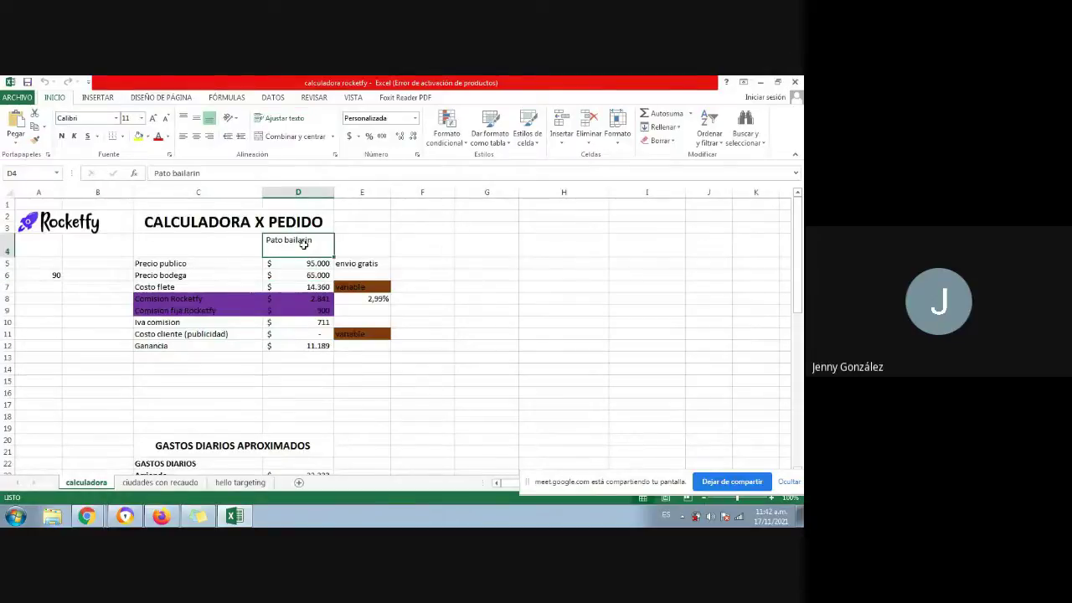
{"action": "double_click", "coordinate": [303, 243]}
{"action": "left_click_drag", "start_coordinate": [313, 242], "coordinate": [265, 242]}
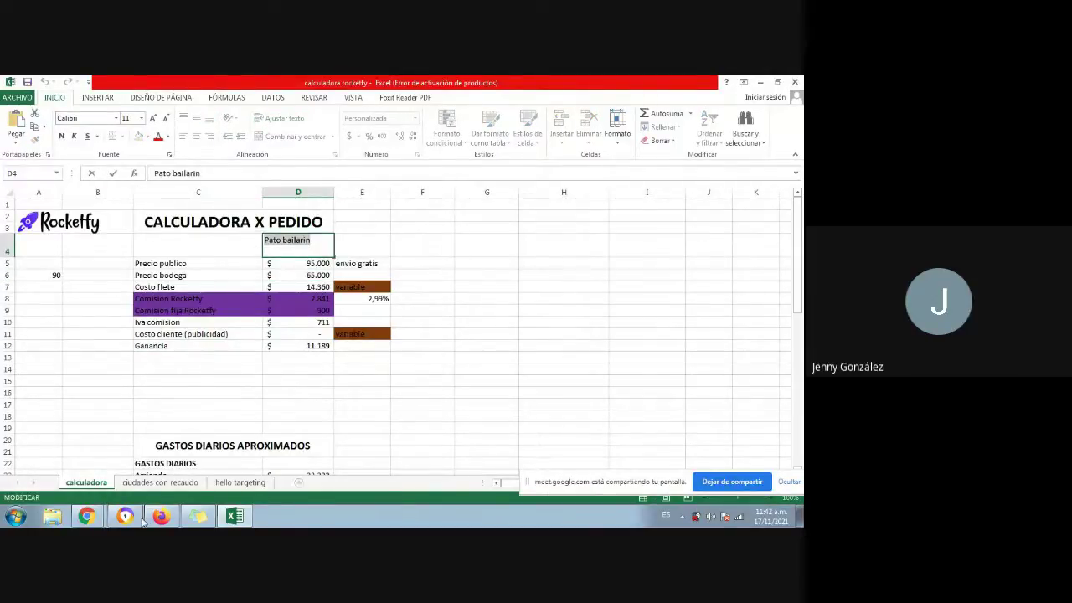
{"action": "left_click", "coordinate": [124, 516]}
{"action": "left_click", "coordinate": [605, 288]}
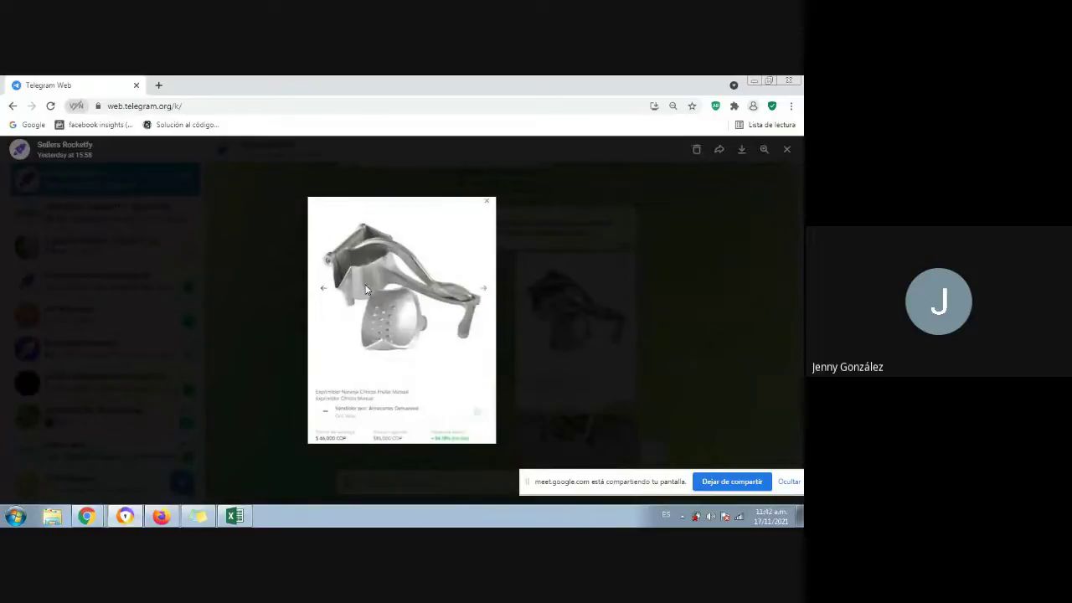
{"action": "left_click_drag", "start_coordinate": [646, 479], "coordinate": [466, 511]}
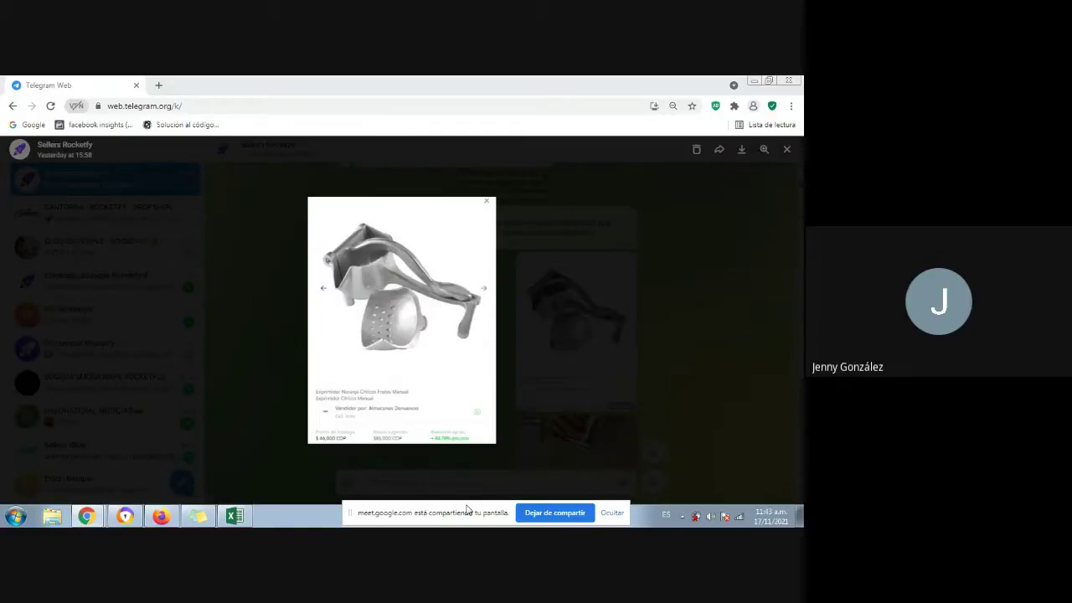
{"action": "left_click", "coordinate": [687, 265]}
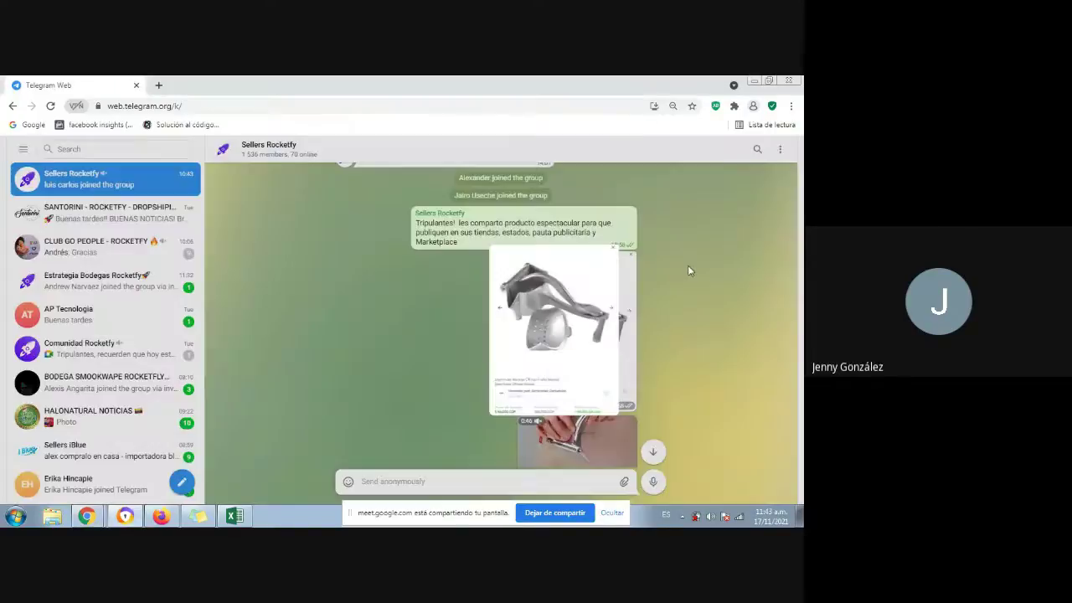
{"action": "scroll", "coordinate": [711, 272], "scroll_direction": "down", "scroll_amount": 3}
{"action": "scroll", "coordinate": [739, 308], "scroll_direction": "down", "scroll_amount": 5}
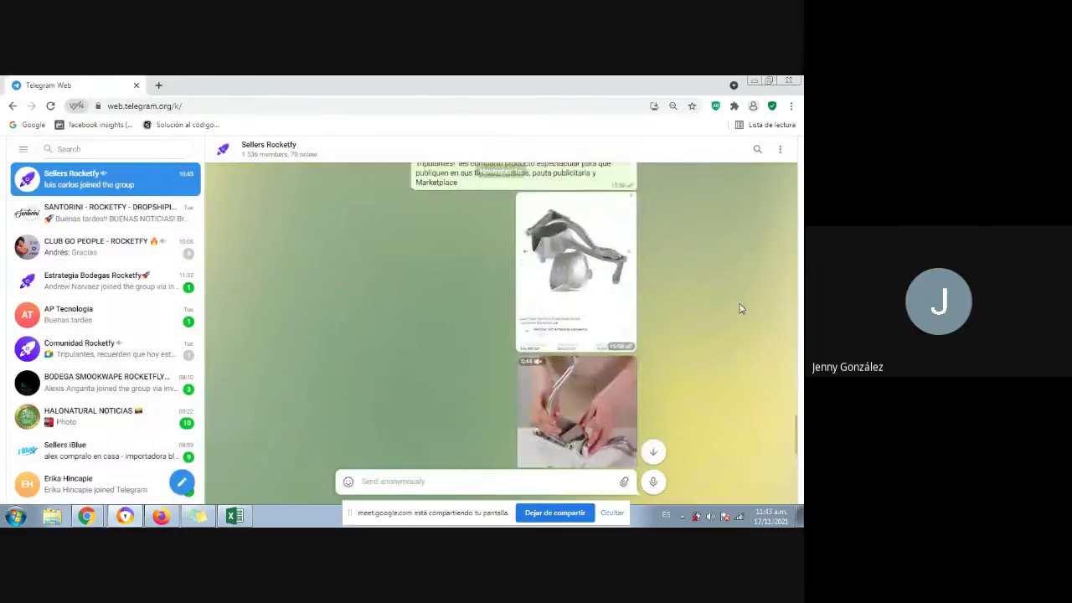
{"action": "scroll", "coordinate": [561, 332], "scroll_direction": "down", "scroll_amount": 2}
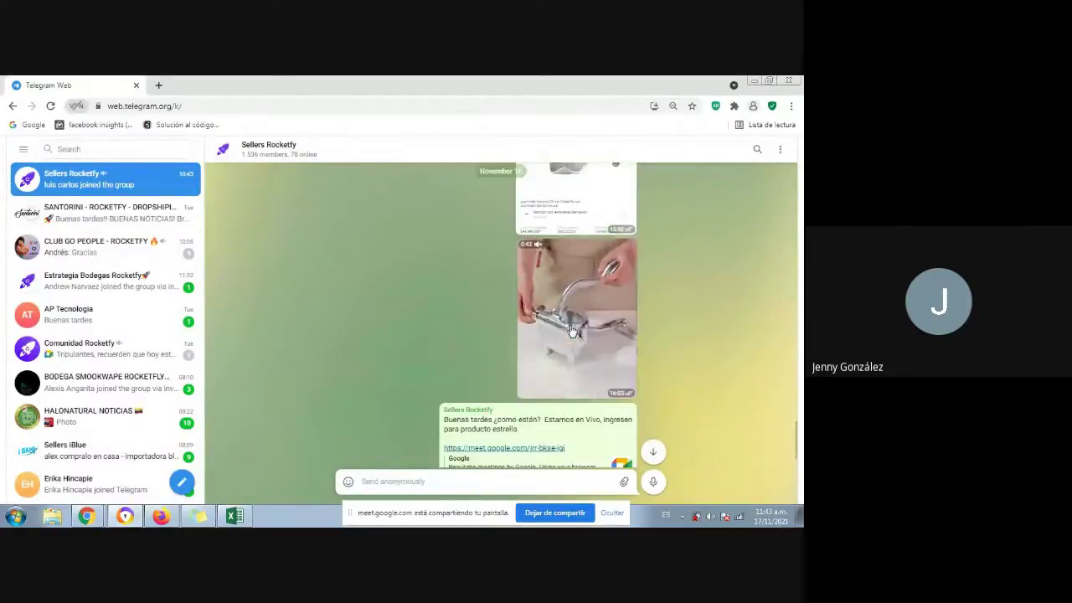
{"action": "scroll", "coordinate": [561, 332], "scroll_direction": "up", "scroll_amount": 2}
{"action": "left_click", "coordinate": [564, 253]}
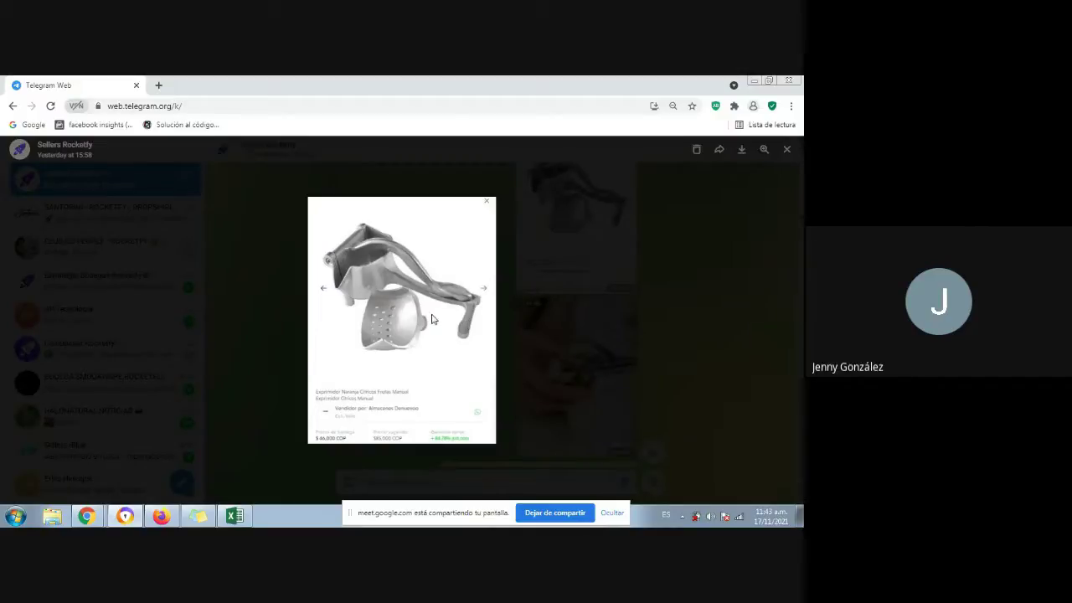
Replace the D4 product name 'Pato bailarin' with 'Exprimidor de naranja citrico'.
{"action": "left_click", "coordinate": [234, 514]}
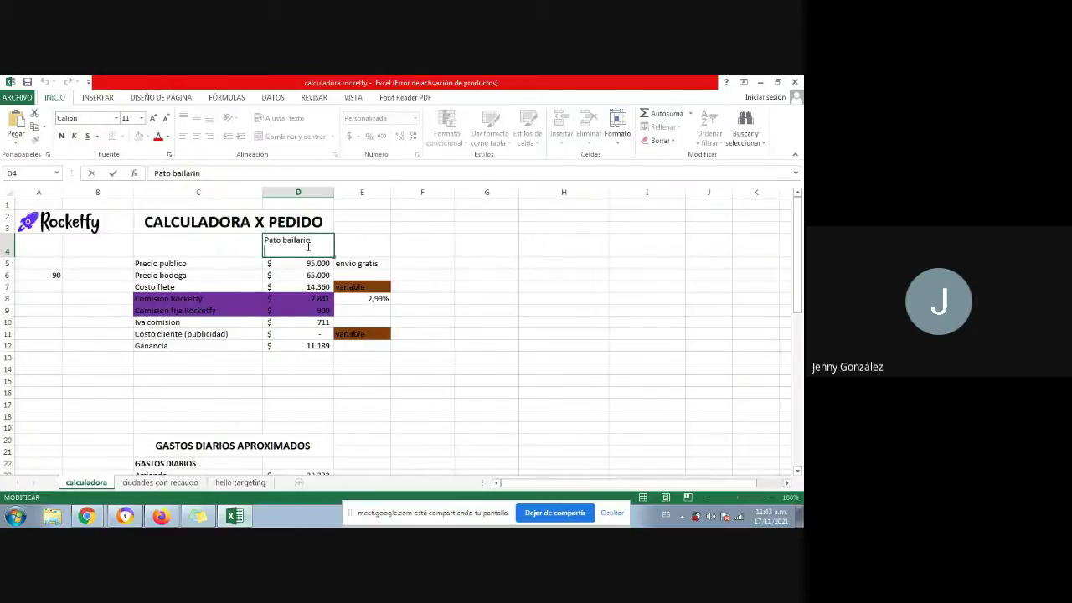
{"action": "left_click_drag", "start_coordinate": [311, 240], "coordinate": [259, 240]}
{"action": "type", "text": "Expr"}
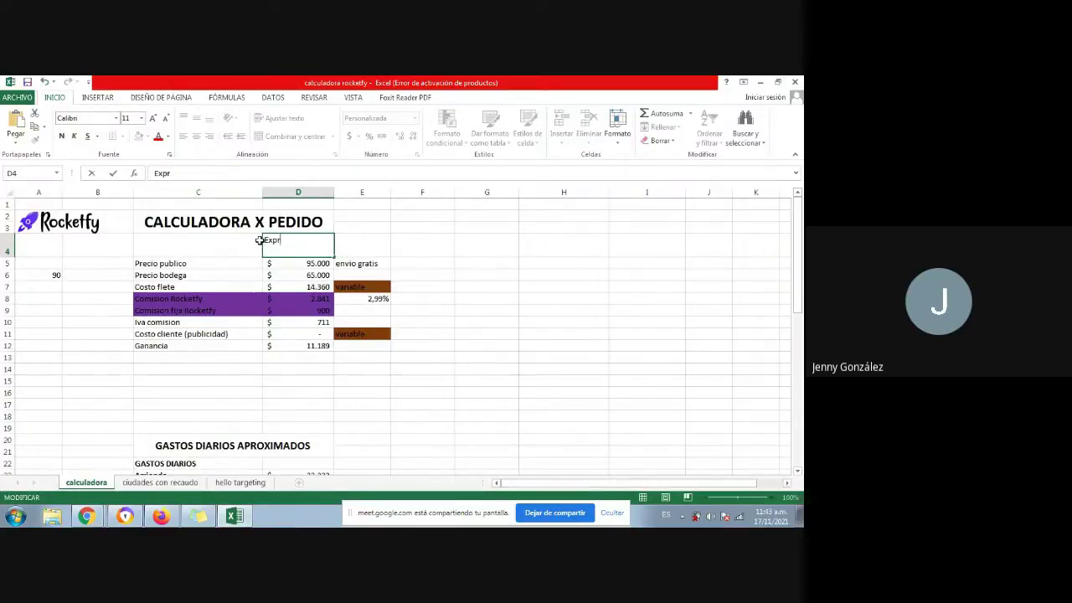
{"action": "type", "text": "imidor de naranja c"}
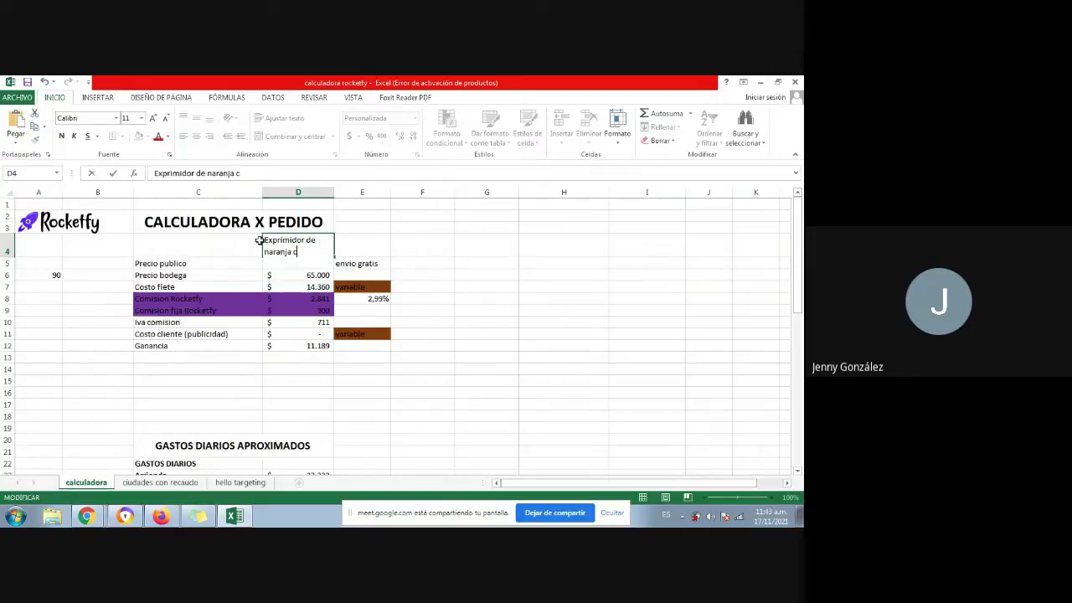
{"action": "type", "text": "itrico"}
{"action": "key", "text": "Return"}
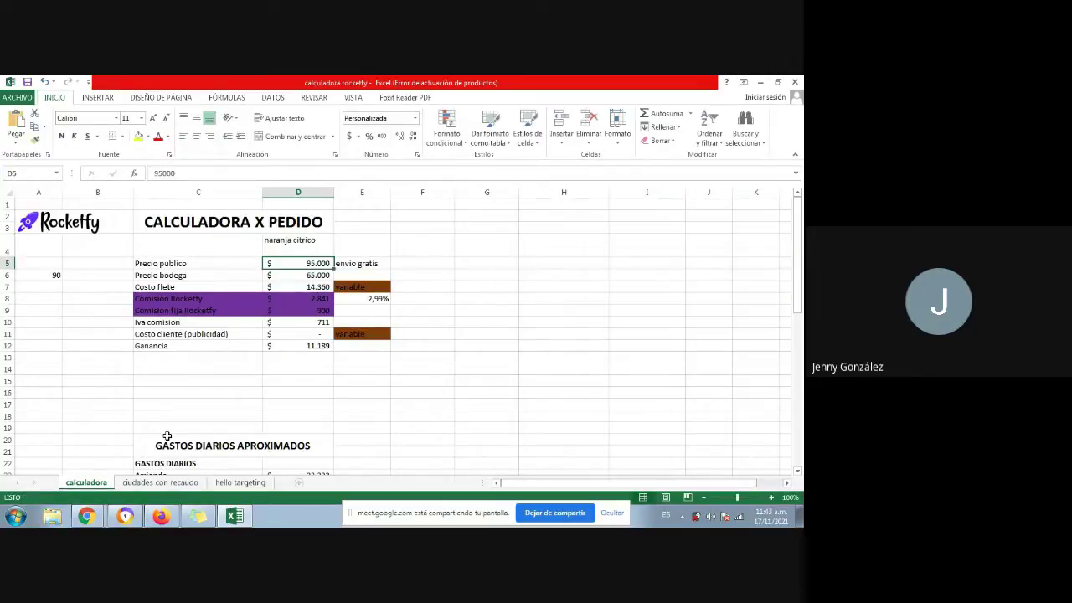
{"action": "left_click", "coordinate": [124, 516]}
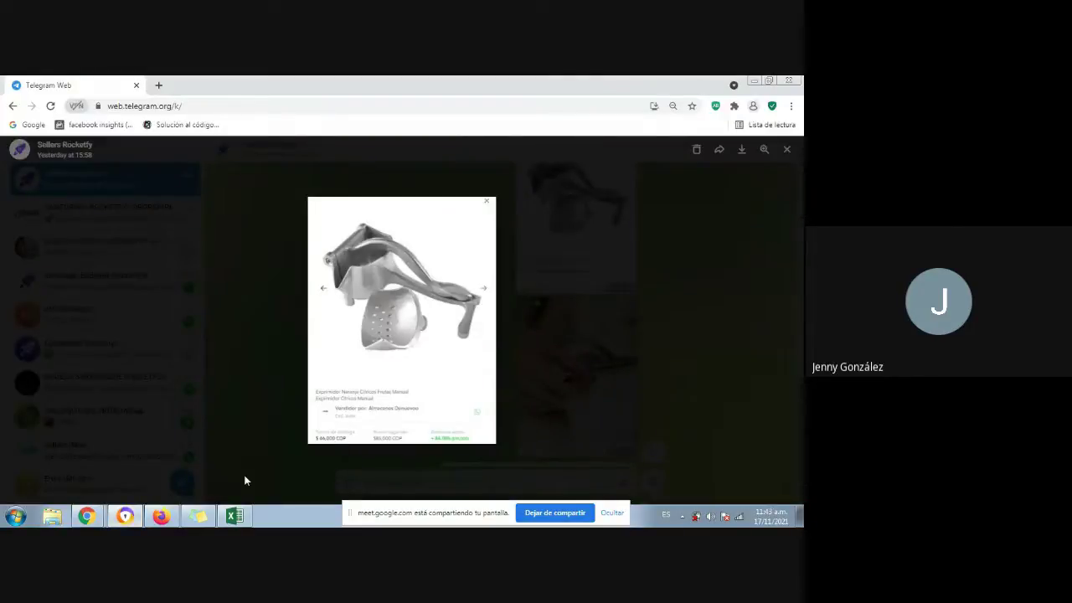
{"action": "left_click", "coordinate": [233, 515]}
Set Precio bodega to 46.000 and try public prices of 69.900 and 77.000.
{"action": "left_click", "coordinate": [299, 275]}
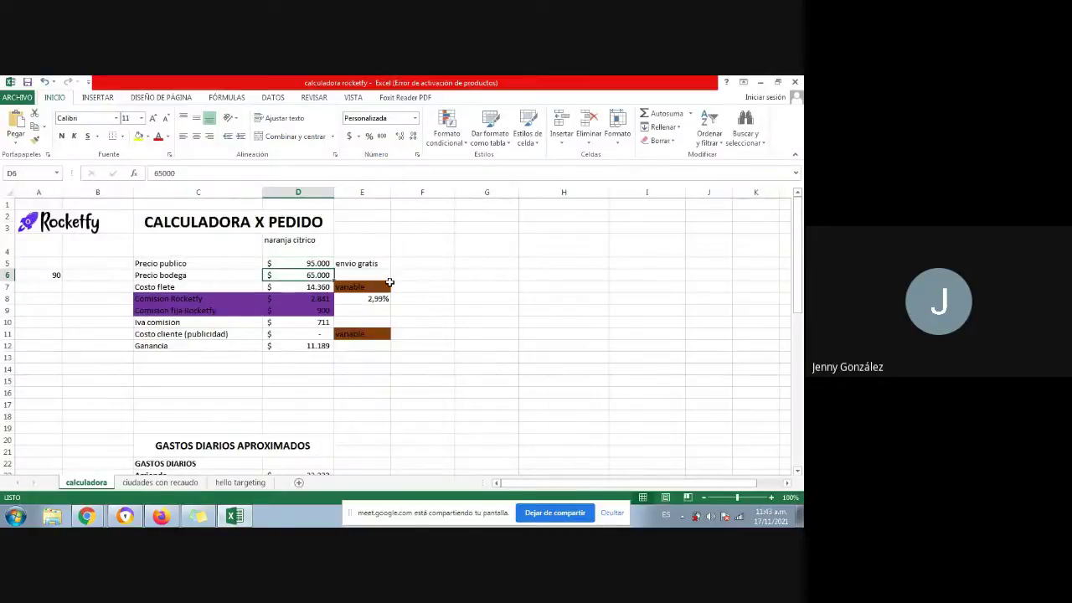
{"action": "type", "text": "46.000"}
{"action": "key", "text": "Return"}
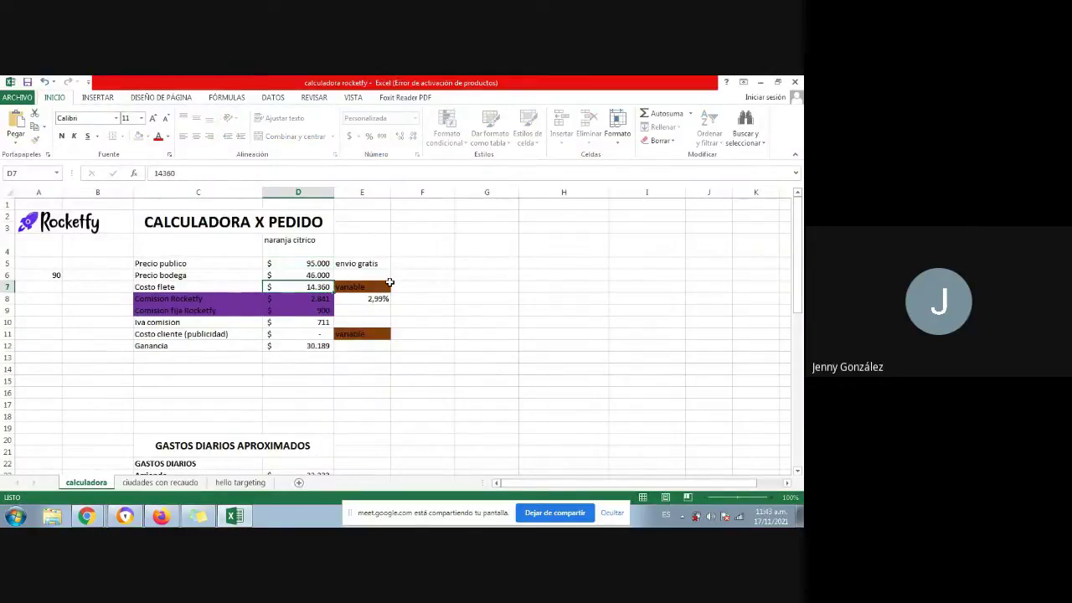
{"action": "left_click", "coordinate": [314, 262]}
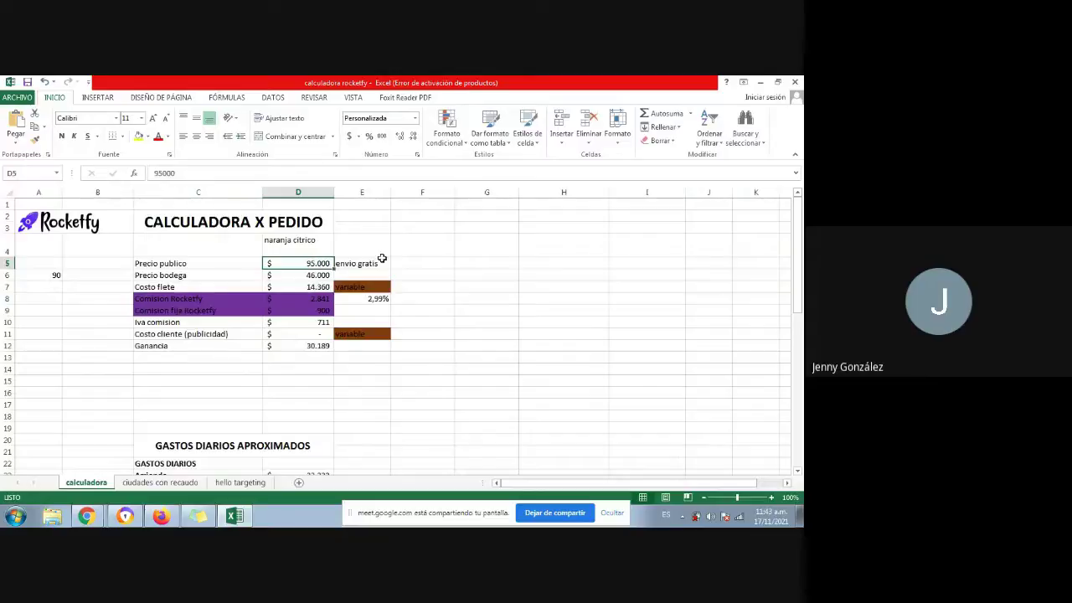
{"action": "type", "text": "6"}
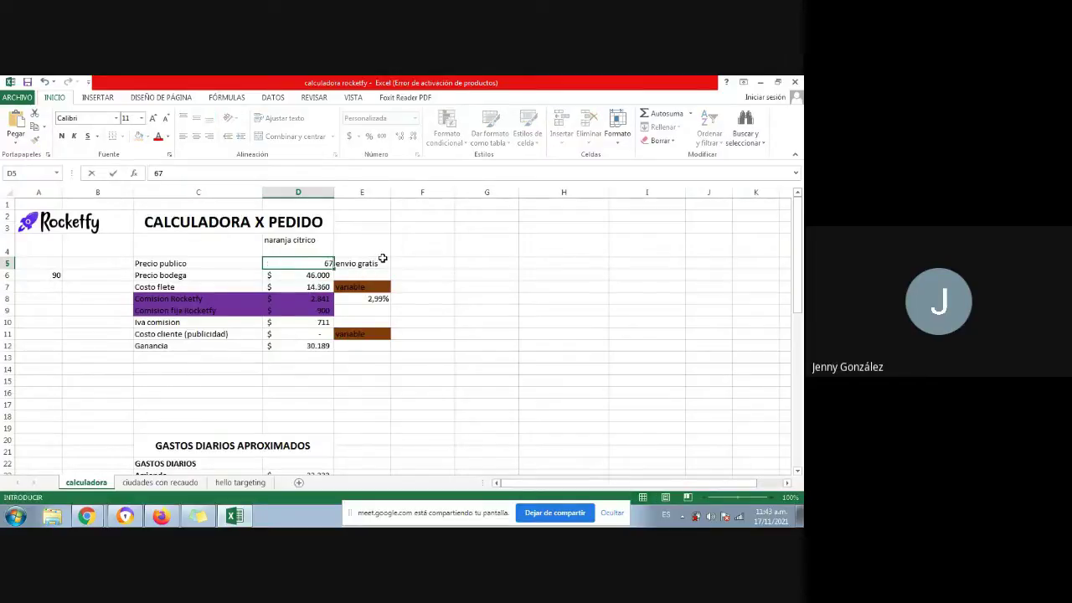
{"action": "type", "text": "9900"}
{"action": "key", "text": "Return"}
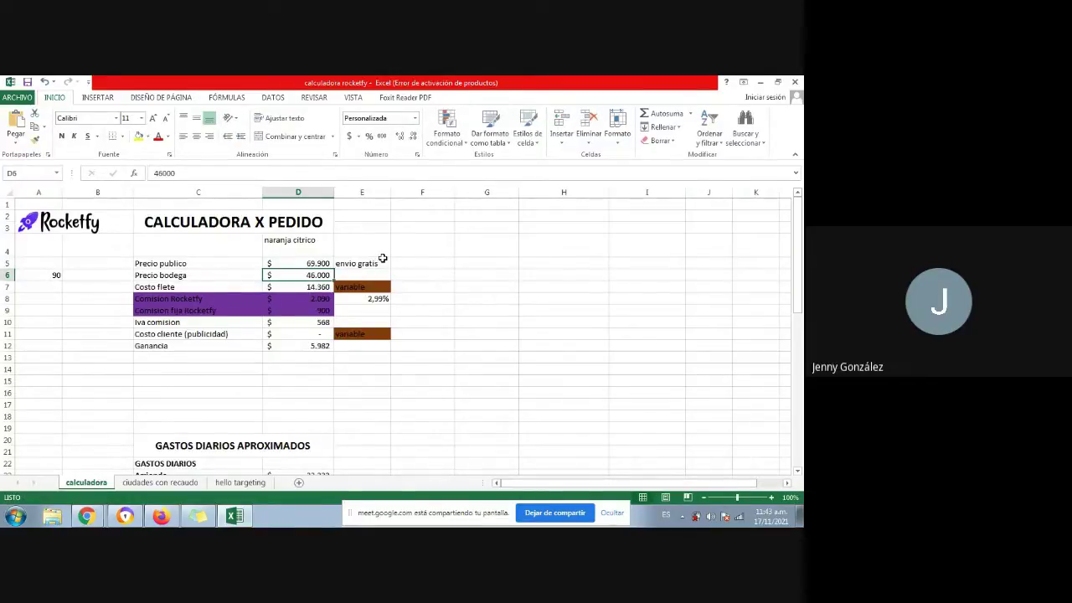
{"action": "key", "text": "Up"}
{"action": "type", "text": "77000"}
{"action": "key", "text": "Return"}
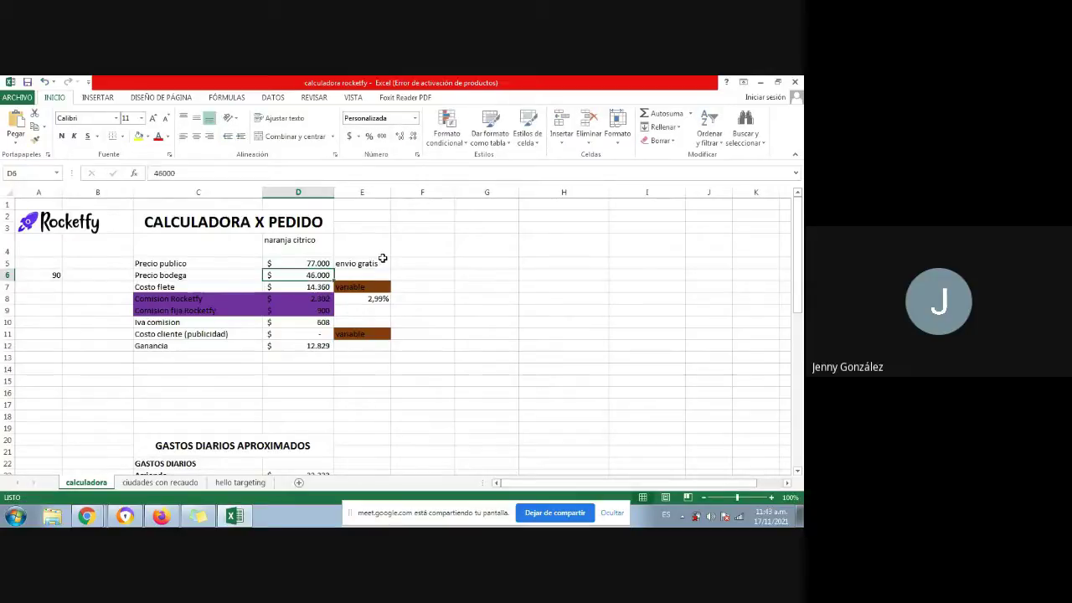
{"action": "key", "text": "Down"}
{"action": "key", "text": "Down"}
{"action": "key", "text": "Down"}
{"action": "key", "text": "Down"}
{"action": "key", "text": "Down"}
{"action": "key", "text": "Down"}
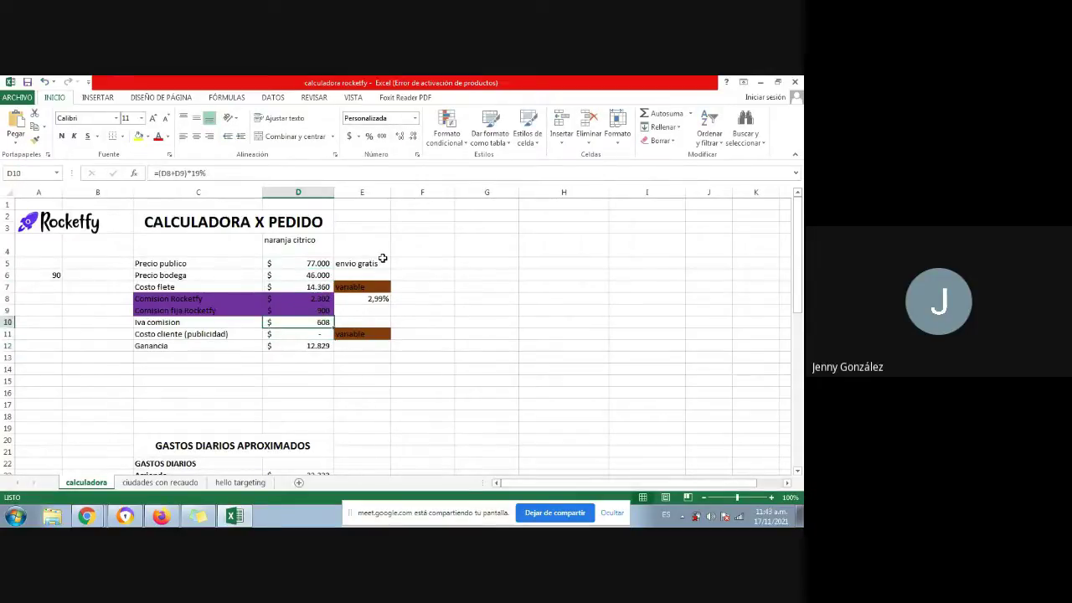
{"action": "key", "text": "Up"}
{"action": "key", "text": "Up"}
{"action": "key", "text": "Up"}
{"action": "key", "text": "Up"}
{"action": "key", "text": "Up"}
{"action": "key", "text": "Up"}
{"action": "key", "text": "Up"}
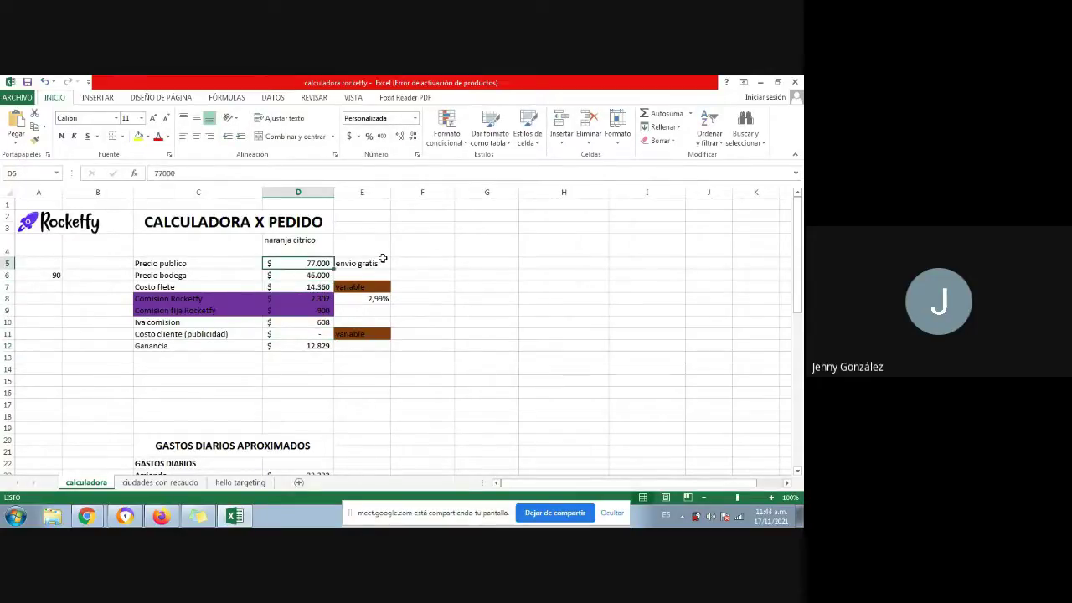
Try a 97.000 public price, then settle on 87.000 for a 22.473 profit.
{"action": "type", "text": "97000"}
{"action": "key", "text": "Return"}
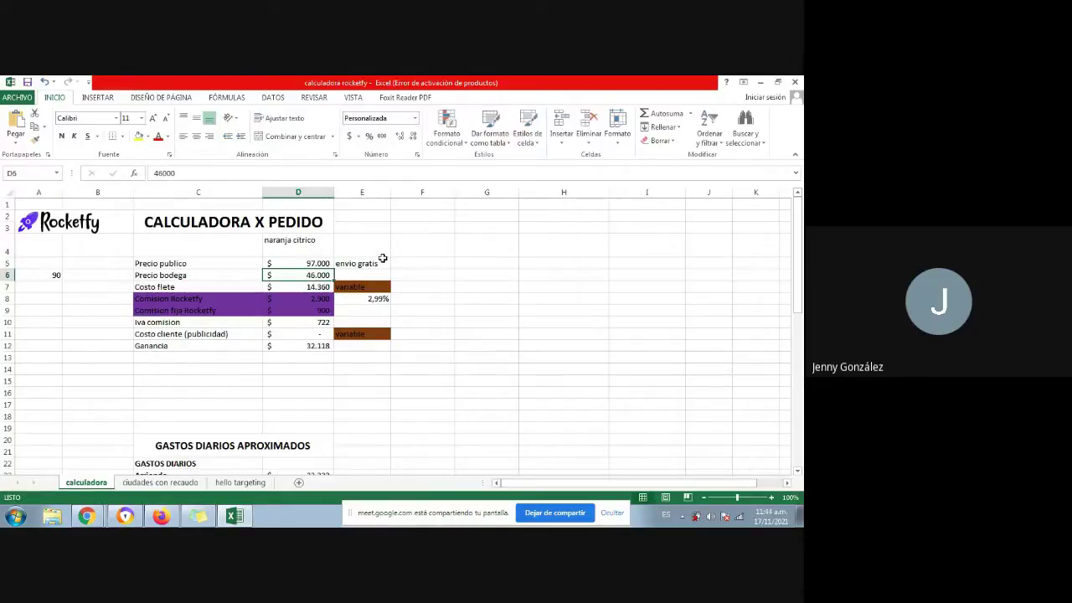
{"action": "key", "text": "Up"}
{"action": "key", "text": "Down"}
{"action": "key", "text": "Up"}
{"action": "type", "text": "87000"}
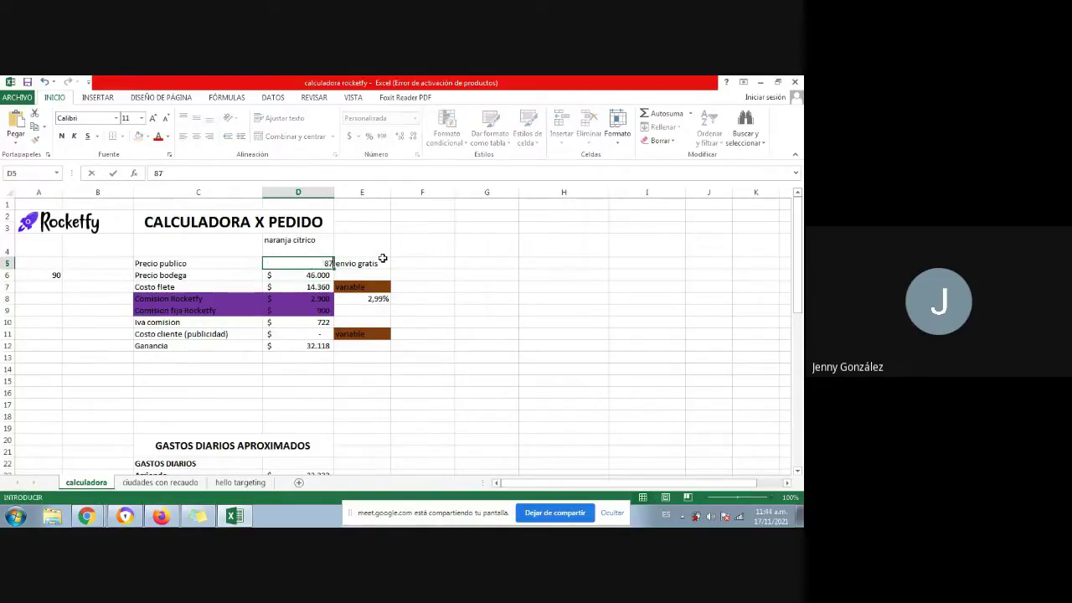
{"action": "key", "text": "Return"}
{"action": "key", "text": "Down"}
{"action": "key", "text": "Down"}
{"action": "key", "text": "Up"}
{"action": "key", "text": "Up"}
{"action": "key", "text": "Up"}
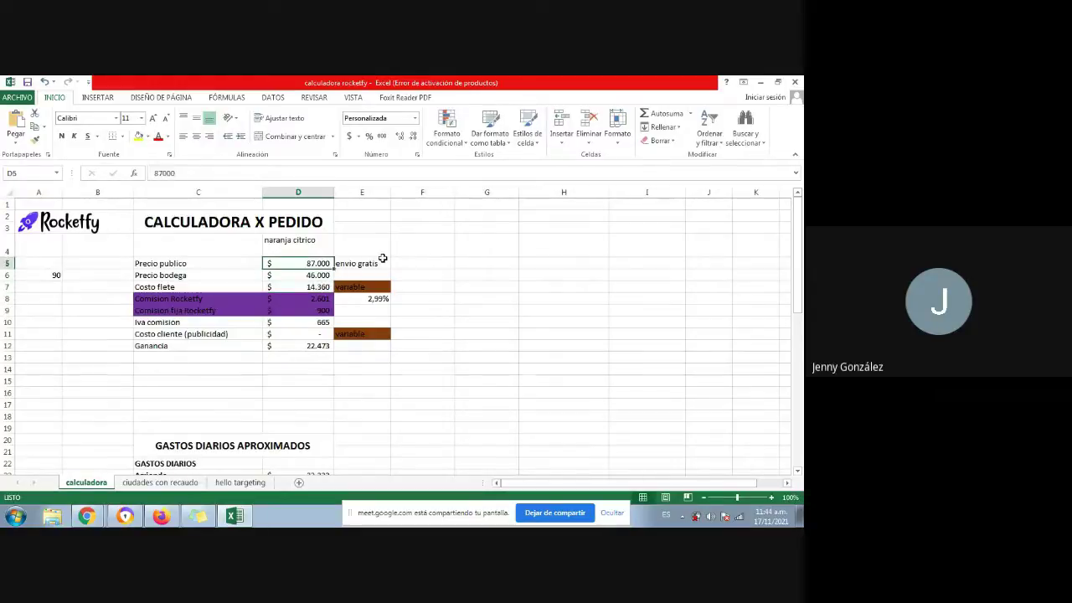
{"action": "key", "text": "Down"}
{"action": "key", "text": "Down"}
{"action": "key", "text": "Down"}
{"action": "key", "text": "Down"}
{"action": "key", "text": "Down"}
{"action": "key", "text": "Down"}
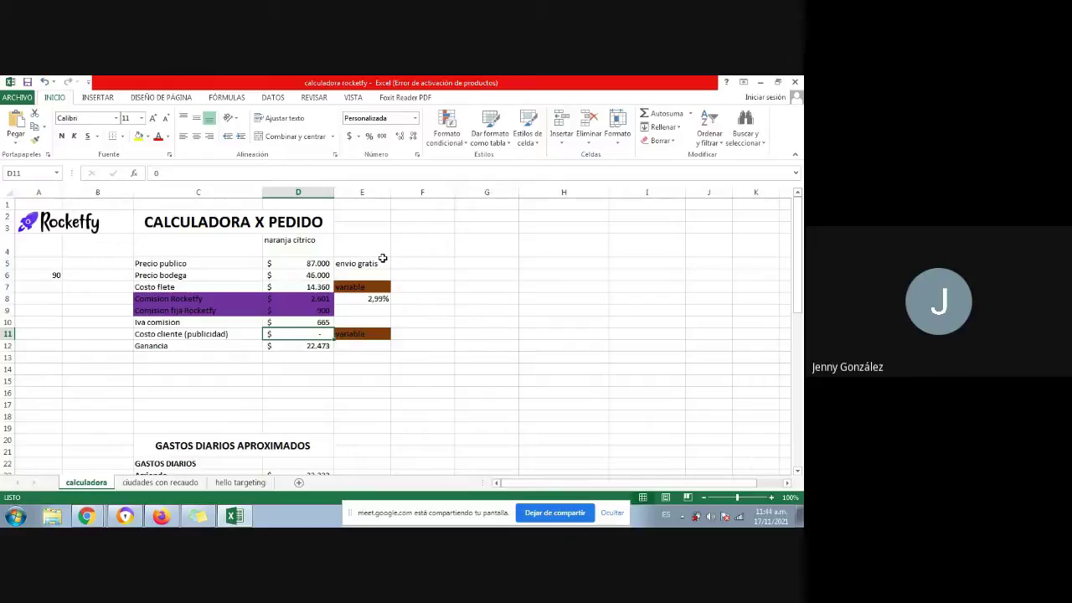
{"action": "key", "text": "alt+Tab"}
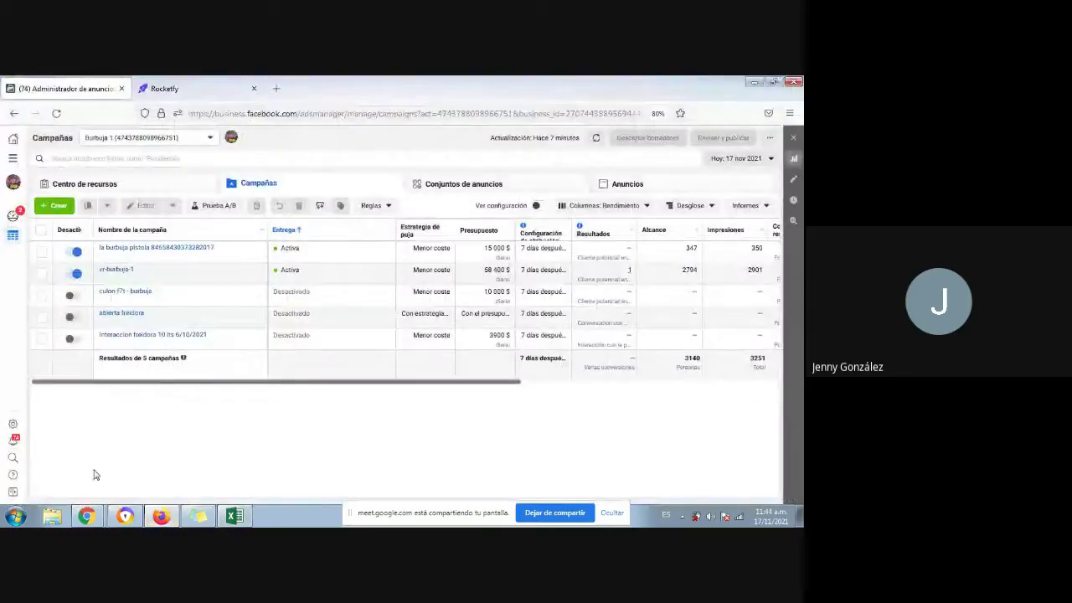
Close the enlarged juicer photo, scroll the Sellers Rocketfy chat and open the product image grid.
{"action": "left_click", "coordinate": [124, 517]}
{"action": "left_click", "coordinate": [489, 205]}
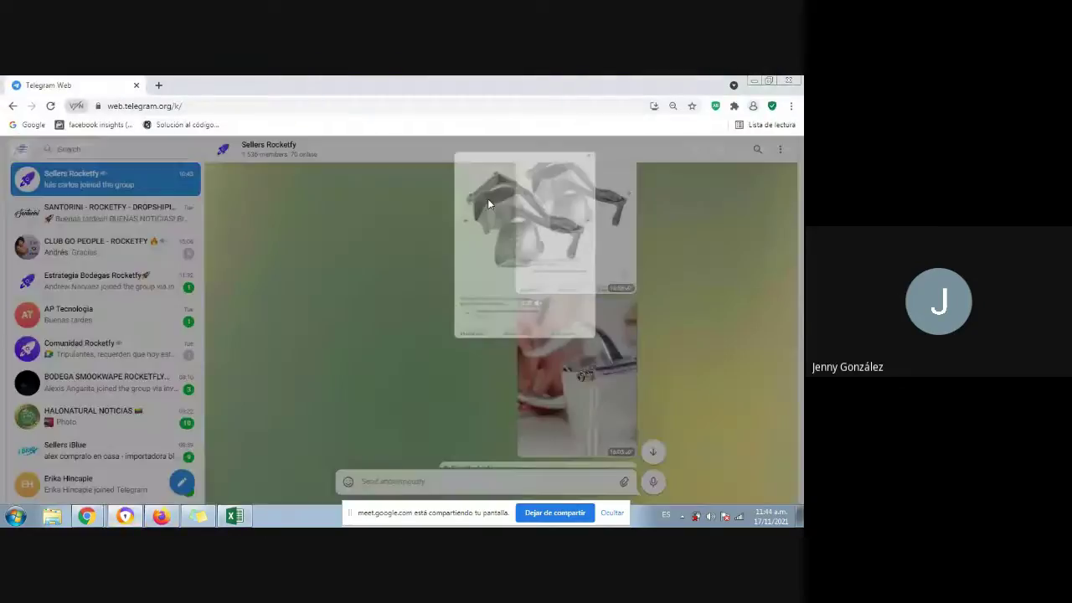
{"action": "scroll", "coordinate": [523, 292], "scroll_direction": "up", "scroll_amount": 10}
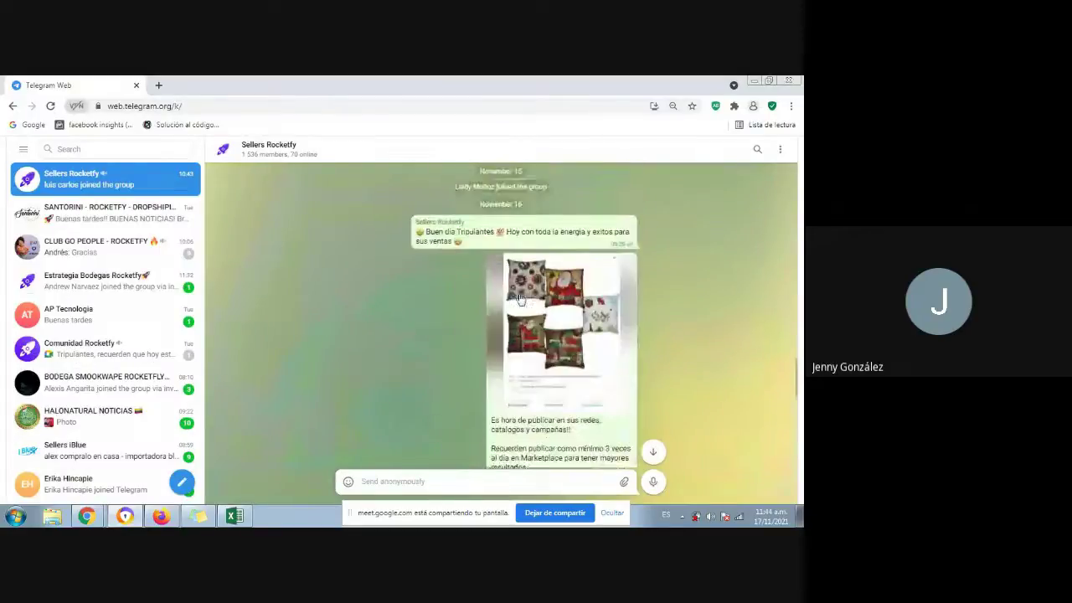
{"action": "scroll", "coordinate": [519, 298], "scroll_direction": "up", "scroll_amount": 6}
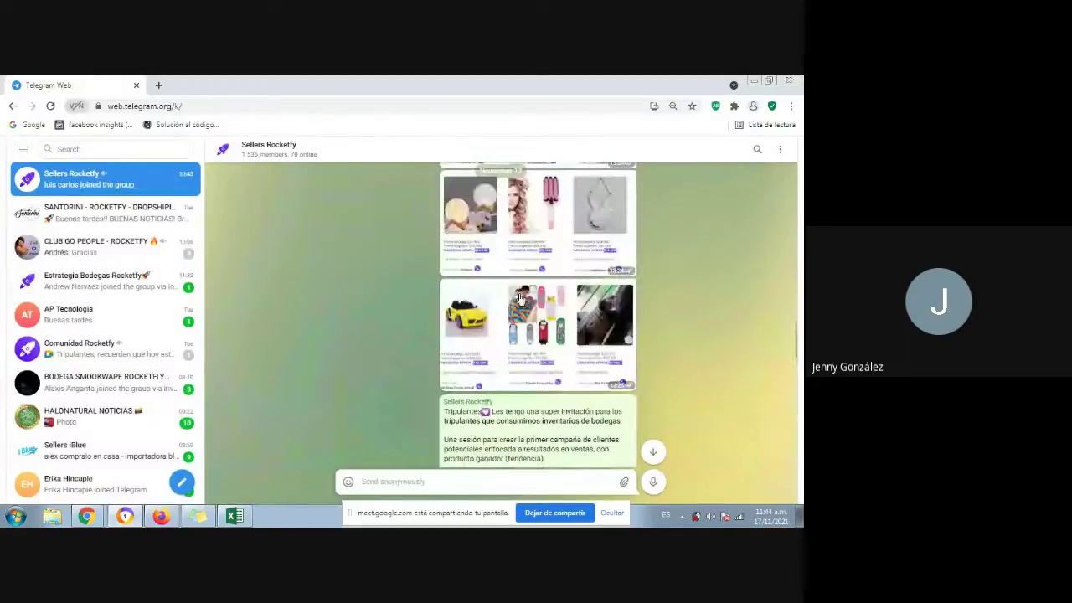
{"action": "scroll", "coordinate": [519, 298], "scroll_direction": "down", "scroll_amount": 1}
{"action": "left_click", "coordinate": [477, 289]}
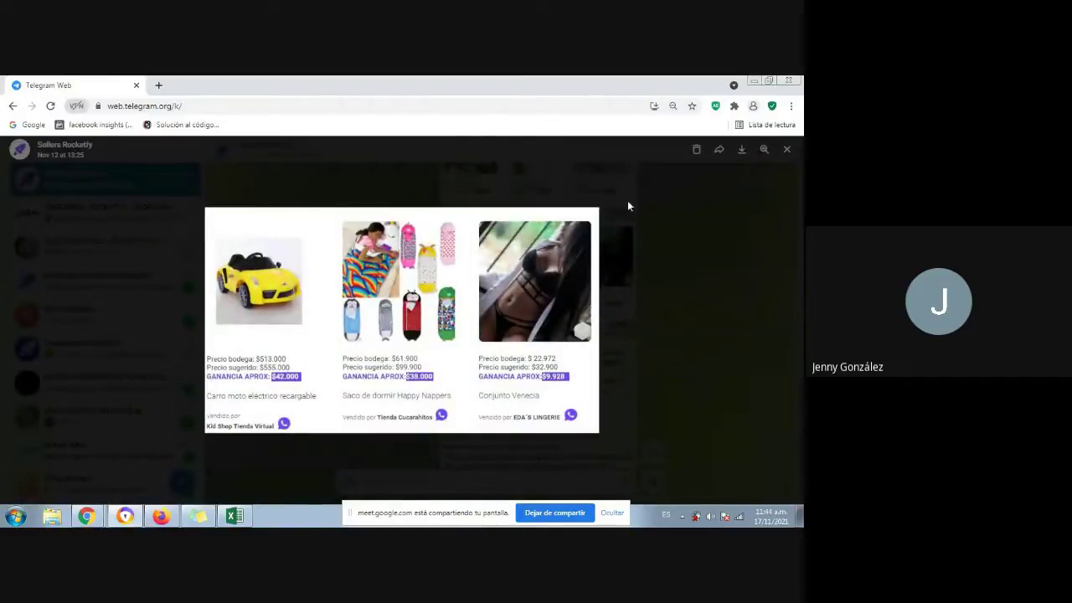
Enlarge the album showing the electric toy car, Happy Nappers sleeping bag and Conjunto Venecia.
{"action": "left_click", "coordinate": [787, 149]}
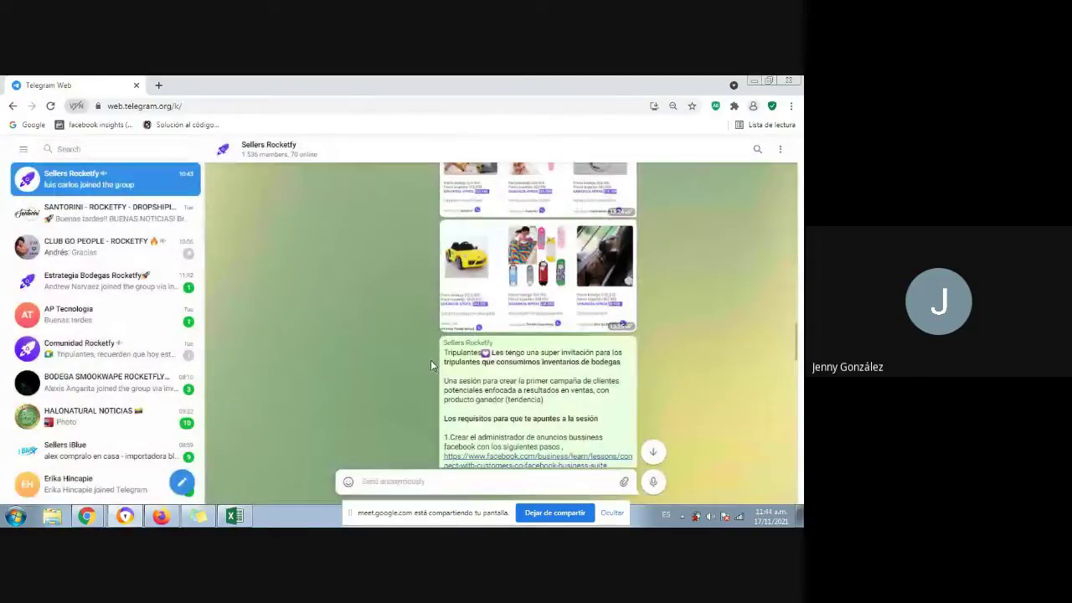
{"action": "left_click", "coordinate": [469, 277]}
{"action": "left_click", "coordinate": [787, 149]}
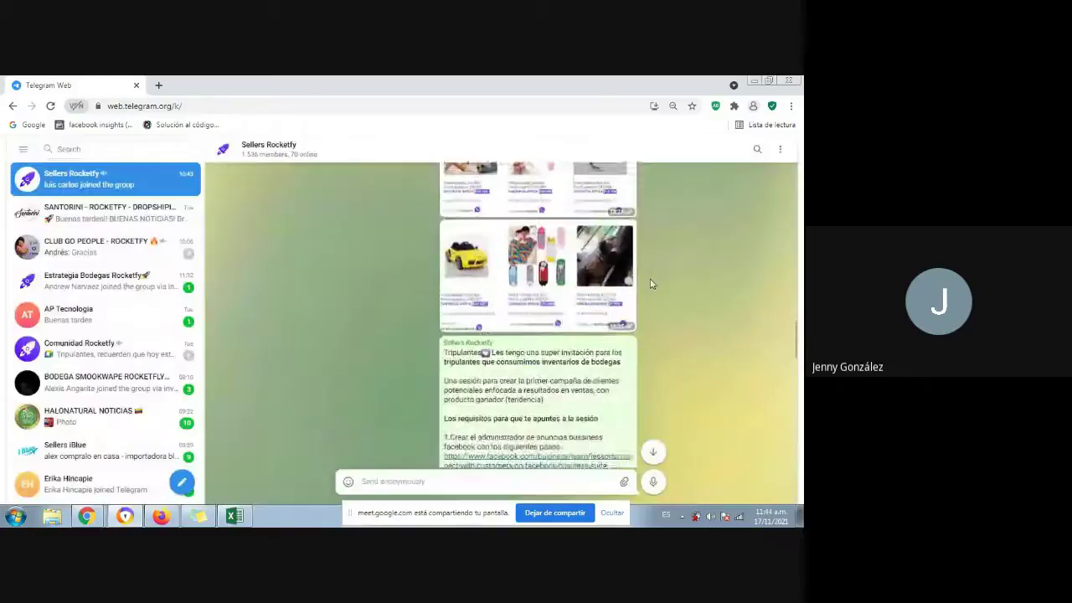
{"action": "scroll", "coordinate": [540, 285], "scroll_direction": "up", "scroll_amount": 1}
{"action": "left_click", "coordinate": [540, 285]}
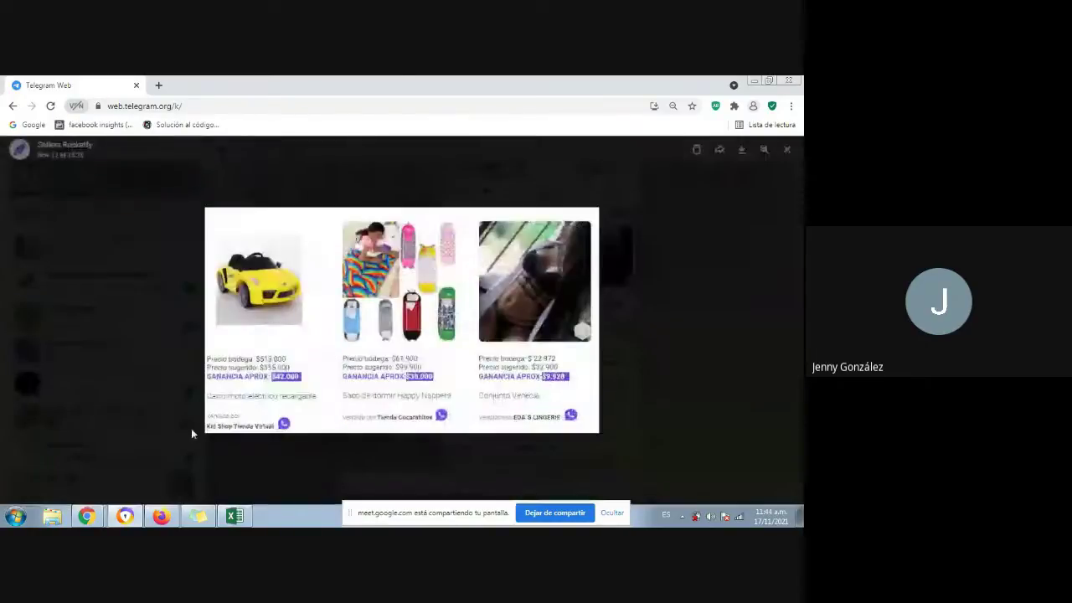
{"action": "left_click", "coordinate": [95, 516]}
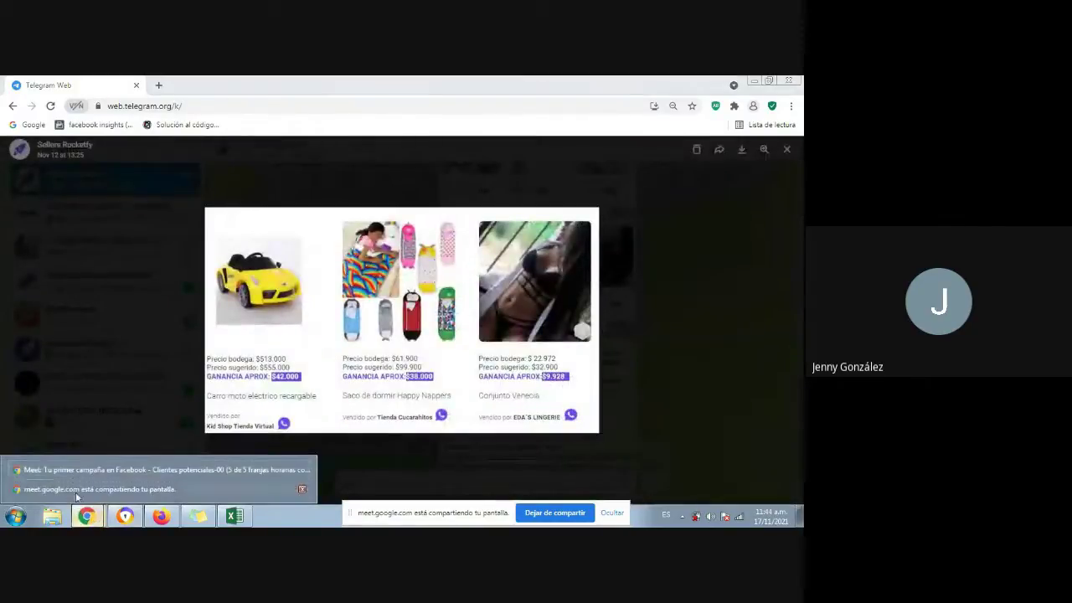
{"action": "left_click", "coordinate": [77, 494]}
Load rocketfy.co in a new tab and bring up the Rocketfy home dashboard.
{"action": "left_click", "coordinate": [360, 85]}
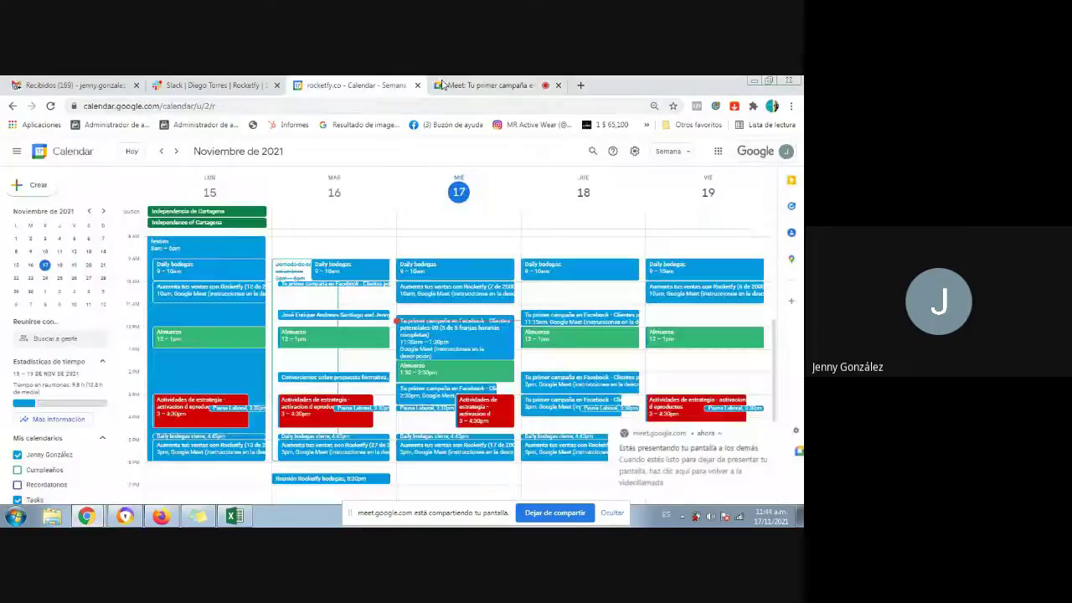
{"action": "left_click", "coordinate": [580, 85]}
{"action": "type", "text": "rocketfy"}
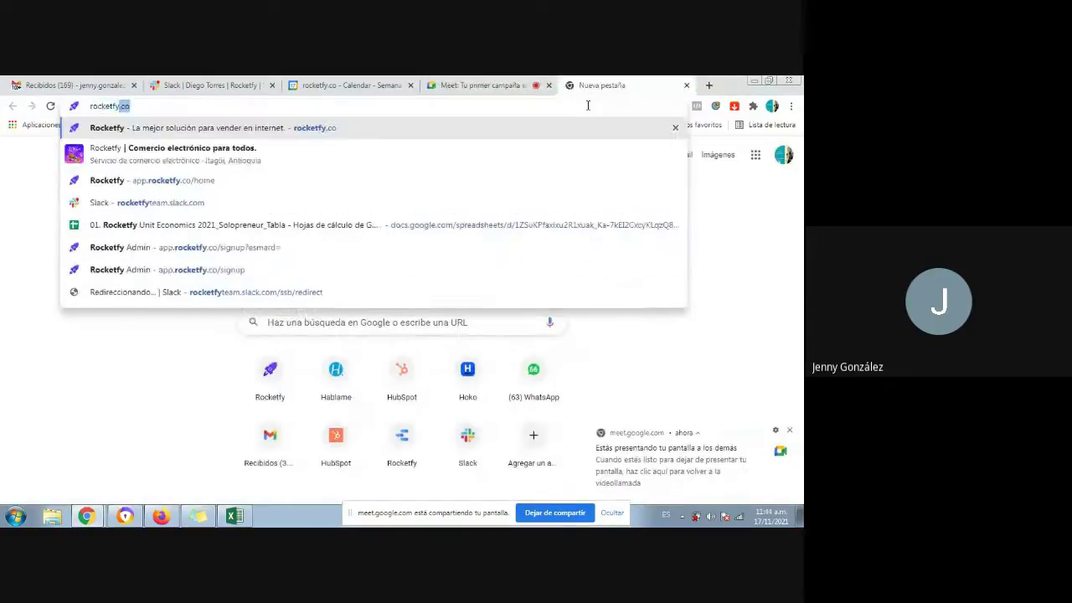
{"action": "key", "text": "Return"}
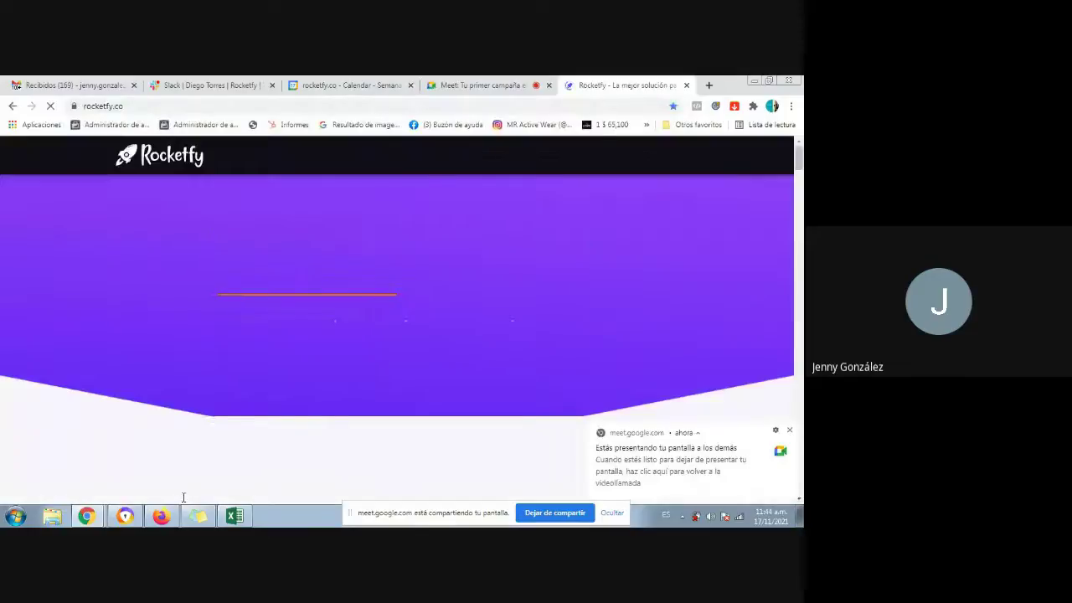
{"action": "left_click", "coordinate": [161, 516]}
{"action": "left_click", "coordinate": [197, 88]}
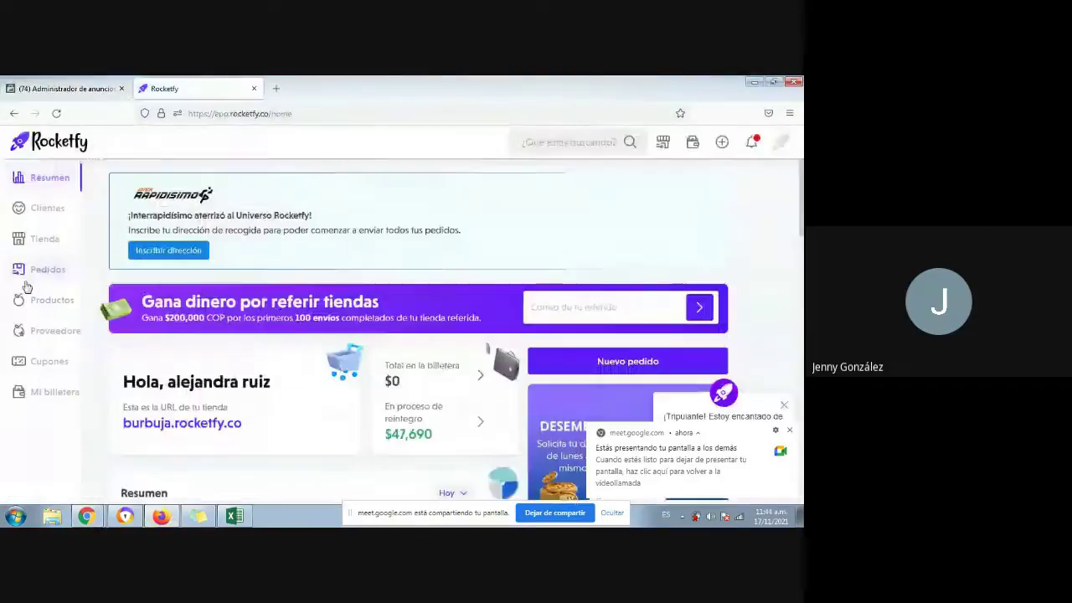
Open the Proveedores de productos page and search the warehouse filter for 'kid'.
{"action": "left_click", "coordinate": [39, 334]}
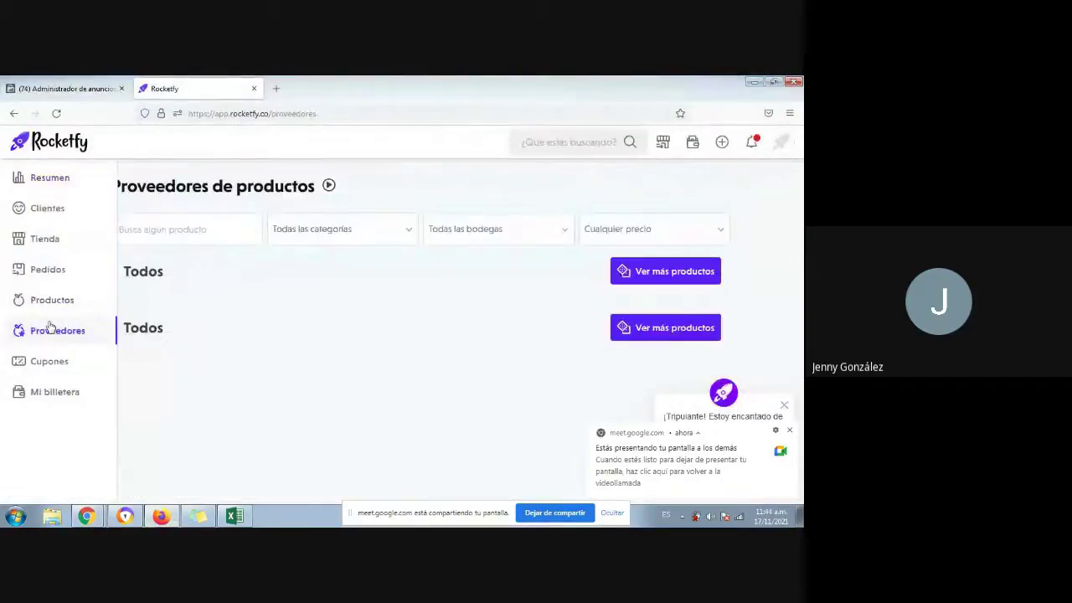
{"action": "left_click", "coordinate": [784, 405]}
{"action": "left_click", "coordinate": [792, 429]}
{"action": "left_click", "coordinate": [454, 219]}
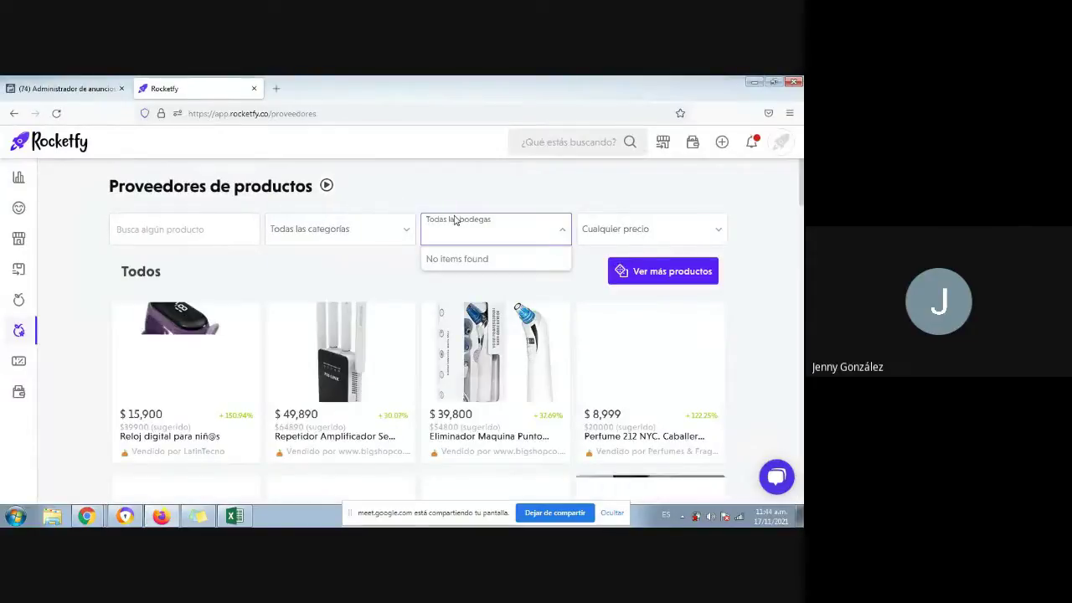
{"action": "type", "text": "kids"}
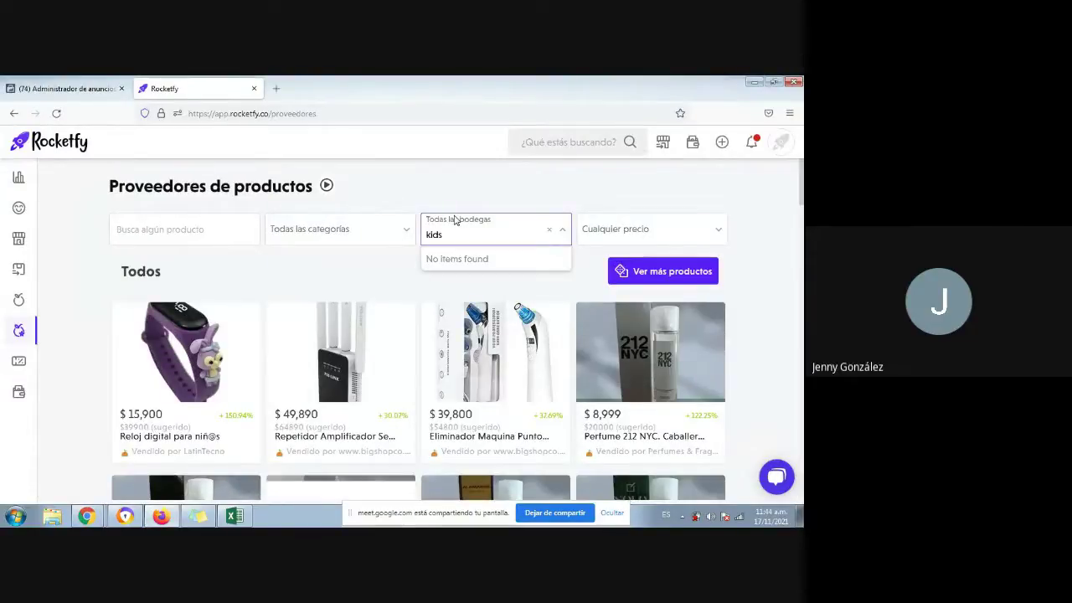
{"action": "key", "text": "BackSpace"}
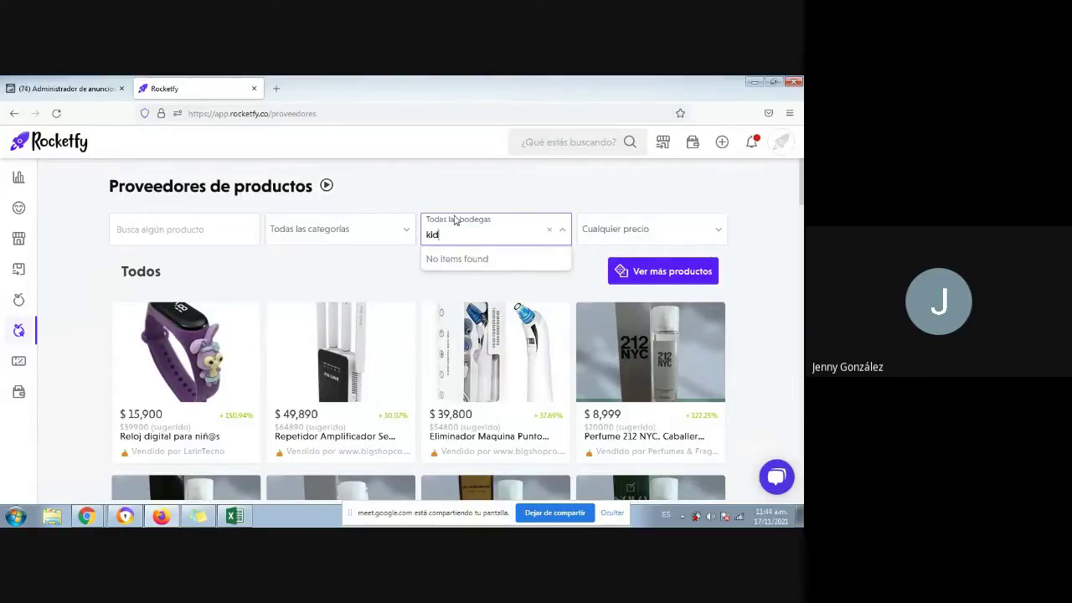
Filter the supplier catalogue to the Kidshoptiendavirtual warehouse with its 211 products.
{"action": "scroll", "coordinate": [488, 291], "scroll_direction": "down", "scroll_amount": 2}
{"action": "scroll", "coordinate": [488, 290], "scroll_direction": "down", "scroll_amount": 2}
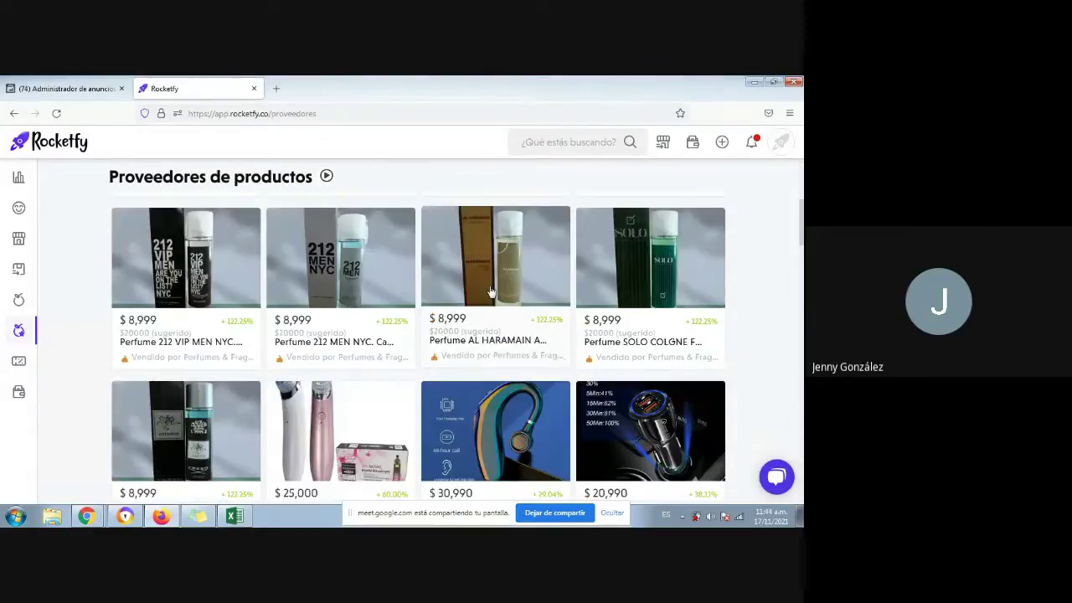
{"action": "scroll", "coordinate": [482, 251], "scroll_direction": "up", "scroll_amount": 4}
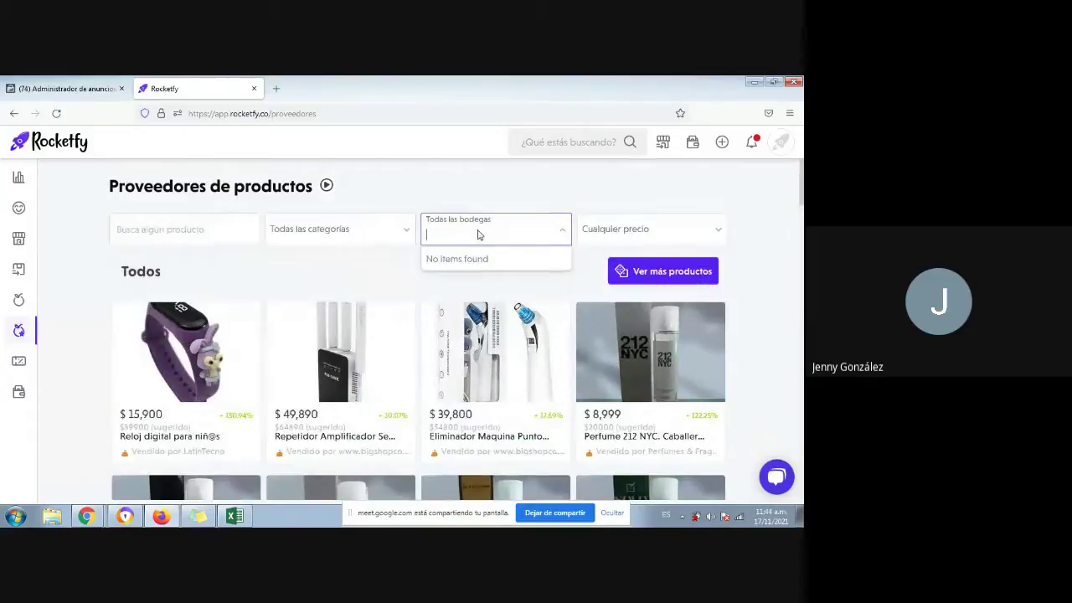
{"action": "left_click", "coordinate": [476, 159]}
{"action": "left_click", "coordinate": [483, 223]}
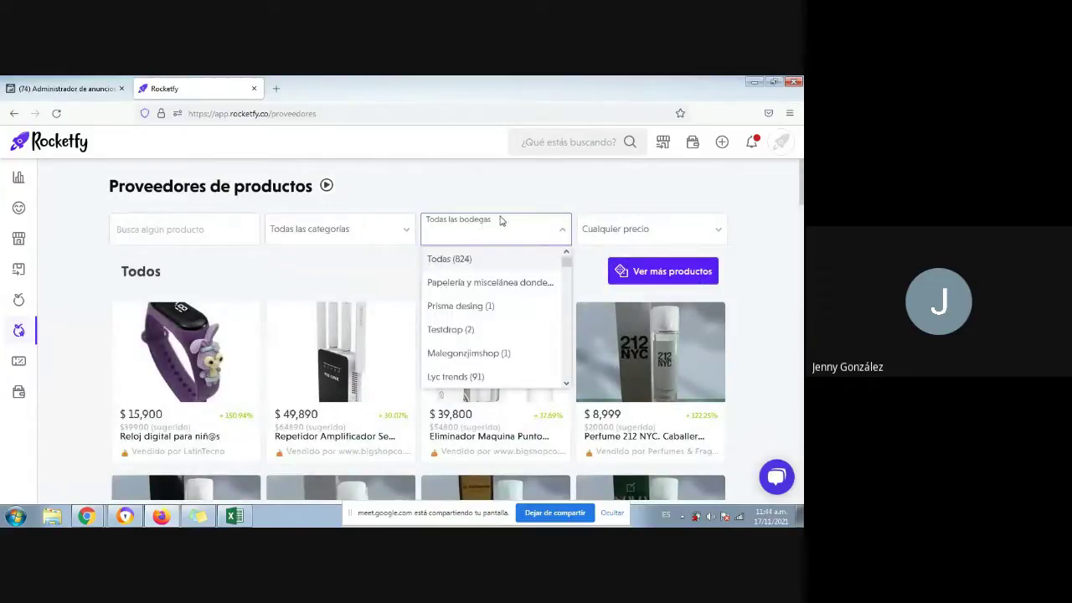
{"action": "type", "text": "kid"}
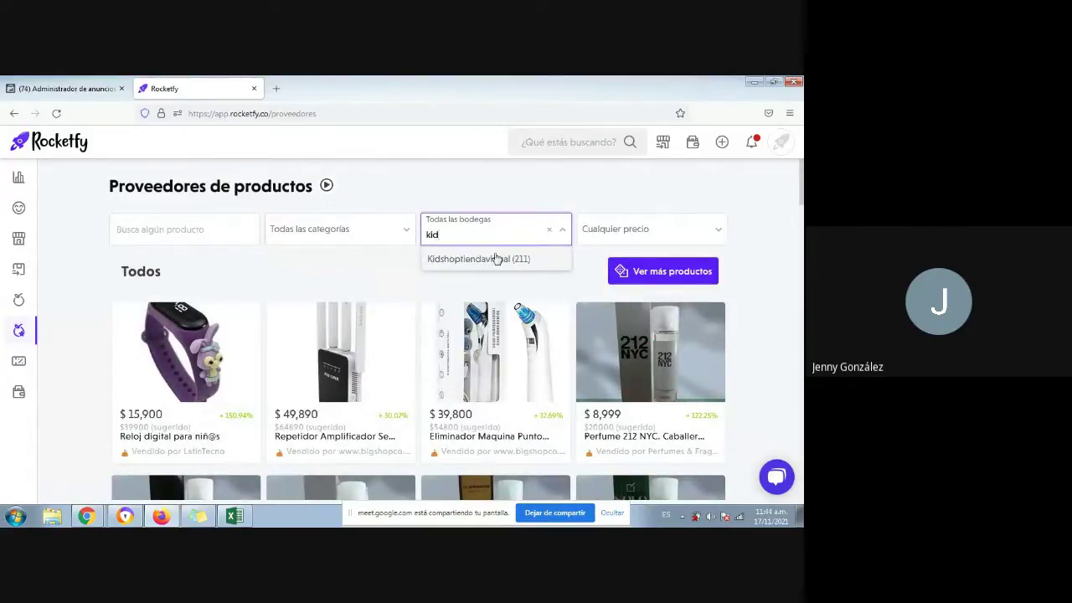
{"action": "left_click", "coordinate": [494, 258]}
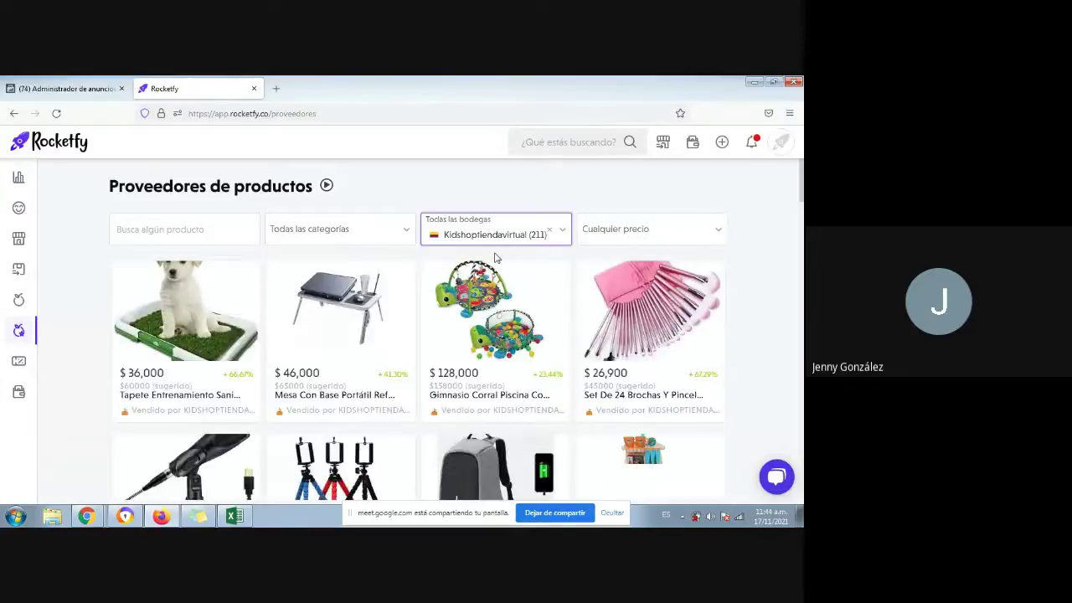
Scroll the supplier products and look over the toolbox product's details.
{"action": "scroll", "coordinate": [737, 243], "scroll_direction": "down", "scroll_amount": 5}
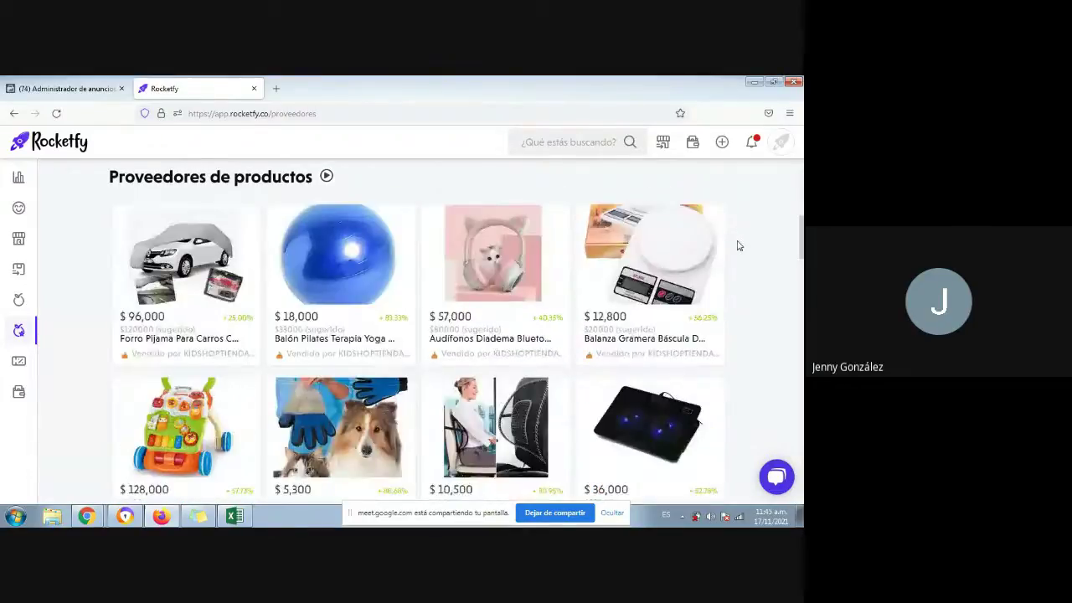
{"action": "scroll", "coordinate": [738, 245], "scroll_direction": "down", "scroll_amount": 5}
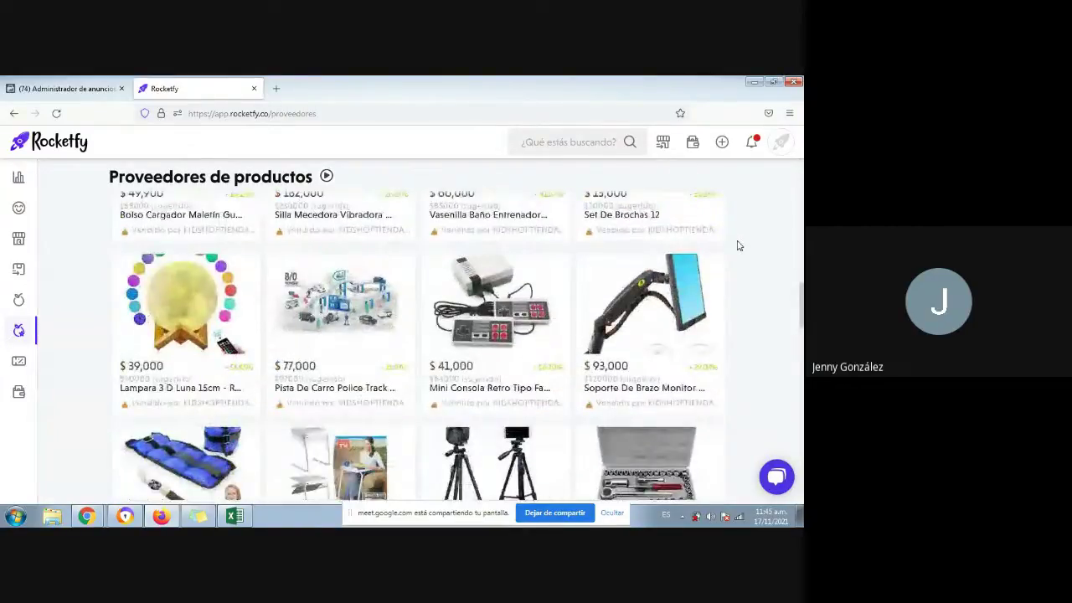
{"action": "scroll", "coordinate": [738, 245], "scroll_direction": "down", "scroll_amount": 5}
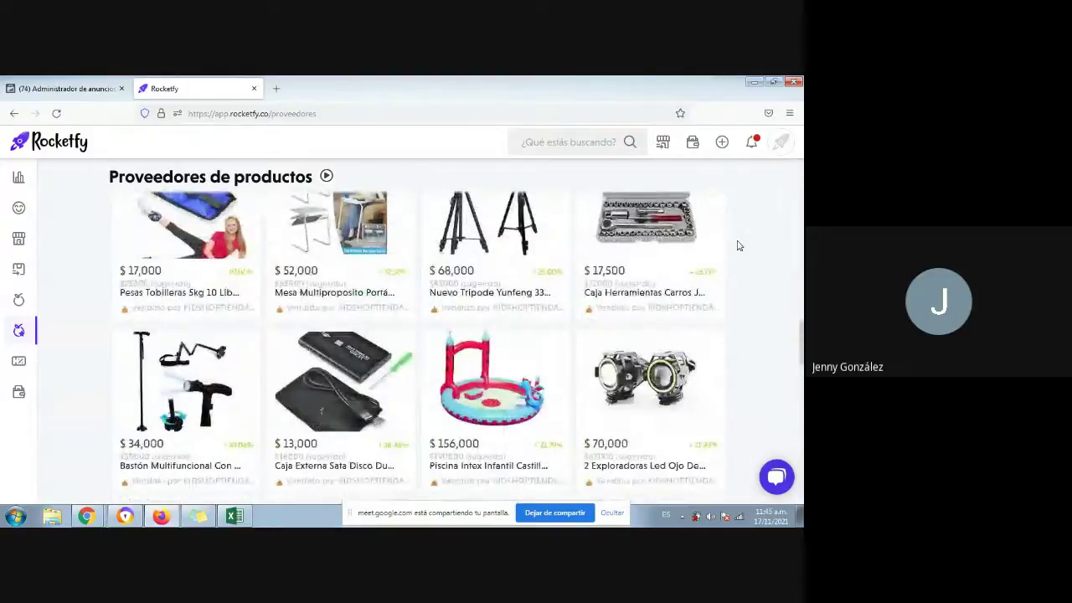
{"action": "left_click", "coordinate": [605, 268]}
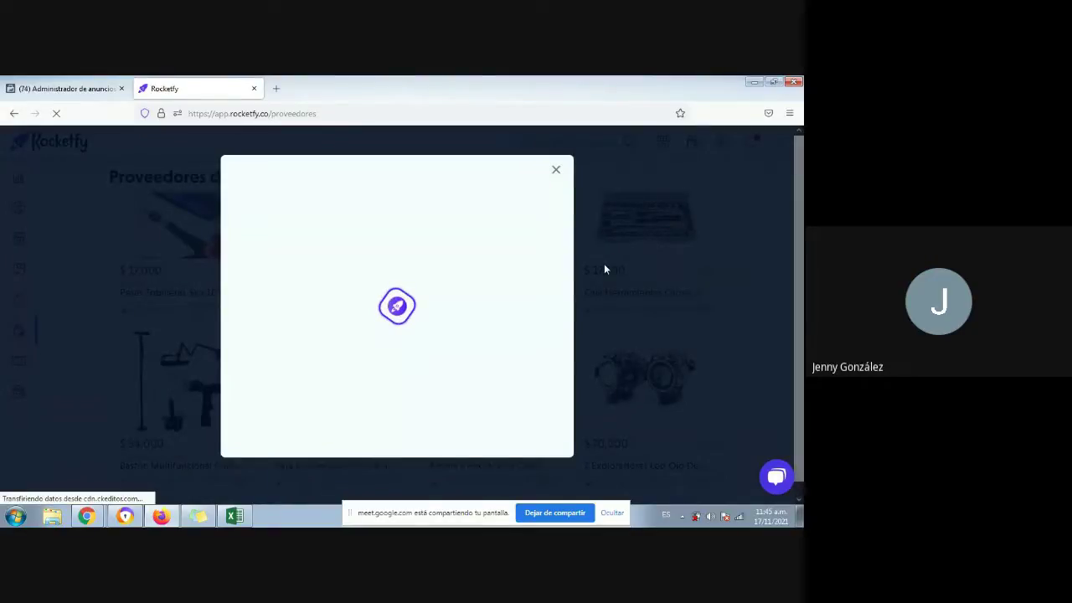
{"action": "left_click", "coordinate": [555, 170]}
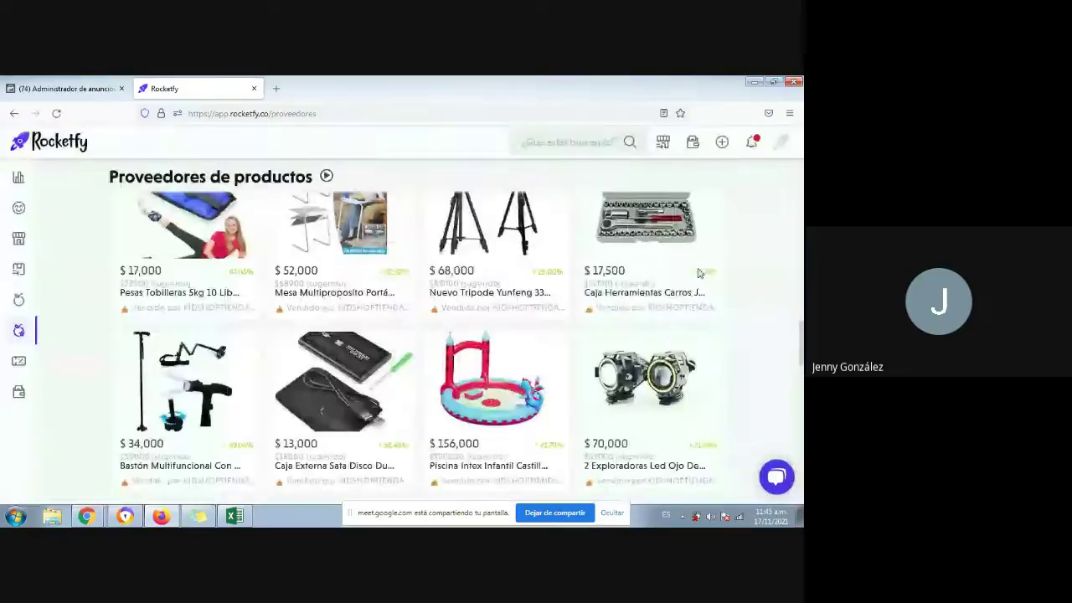
Review the Moto Carro Eléctrico trimoto's 262,000 COP price and margin, then reach the pagination bar.
{"action": "scroll", "coordinate": [555, 277], "scroll_direction": "down", "scroll_amount": 3}
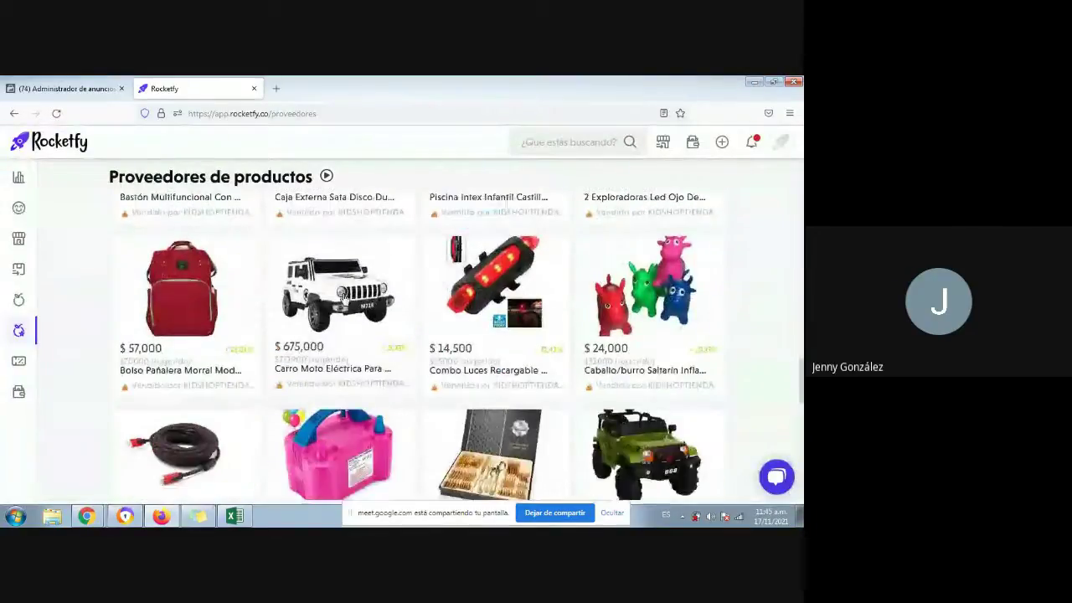
{"action": "scroll", "coordinate": [344, 295], "scroll_direction": "down", "scroll_amount": 5}
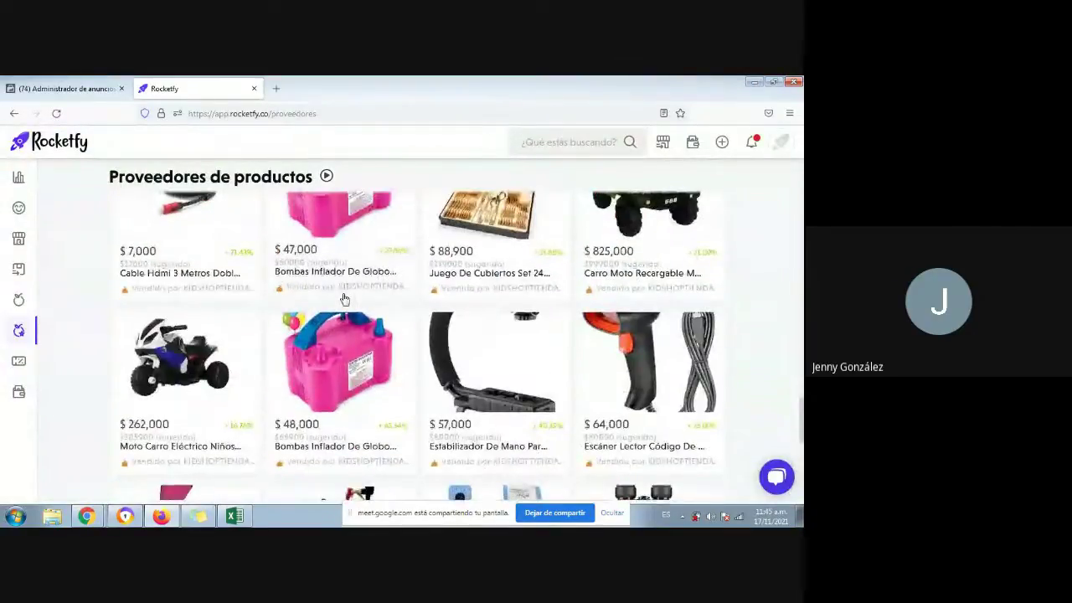
{"action": "left_click", "coordinate": [175, 384]}
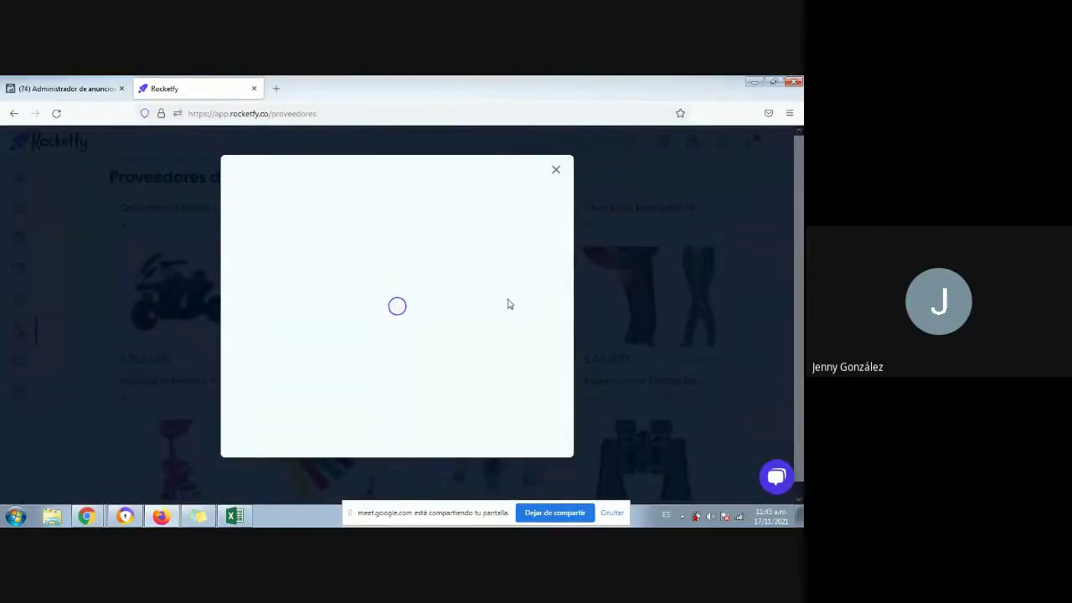
{"action": "scroll", "coordinate": [506, 301], "scroll_direction": "down", "scroll_amount": 2}
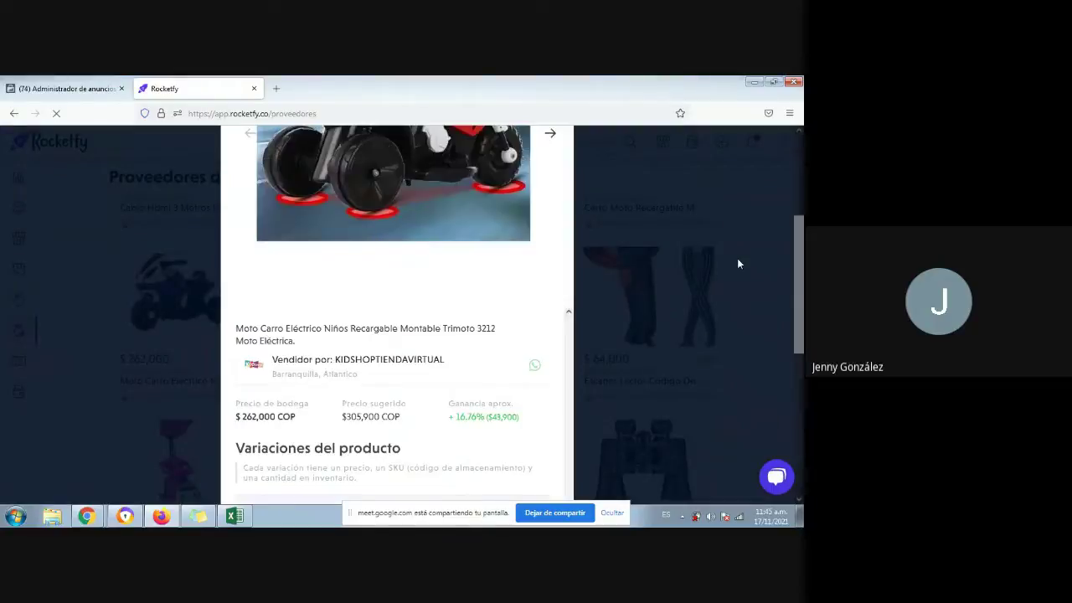
{"action": "left_click", "coordinate": [711, 278]}
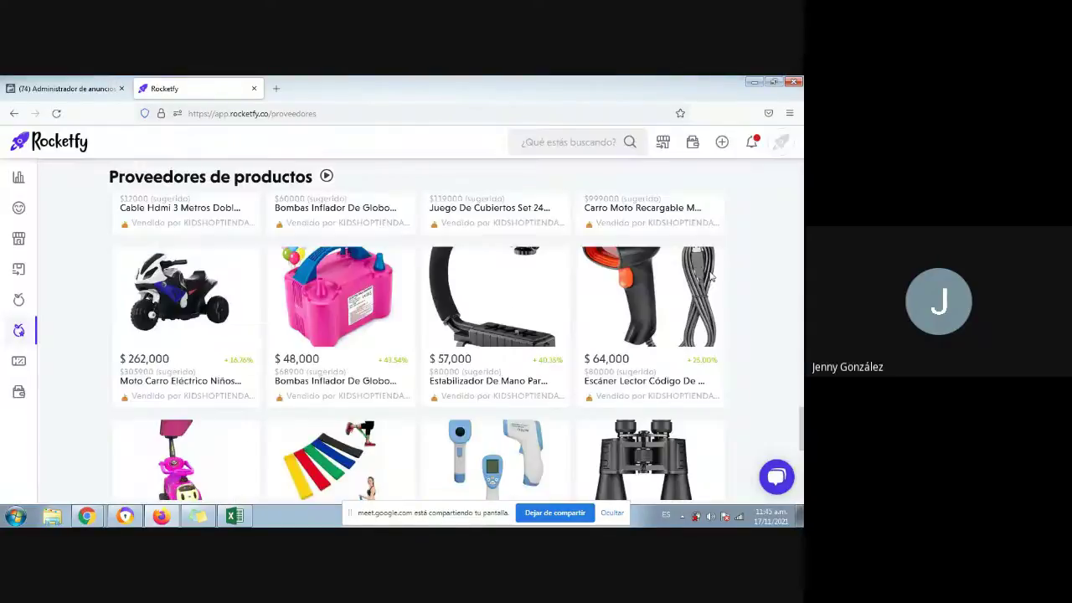
{"action": "scroll", "coordinate": [492, 326], "scroll_direction": "down", "scroll_amount": 5}
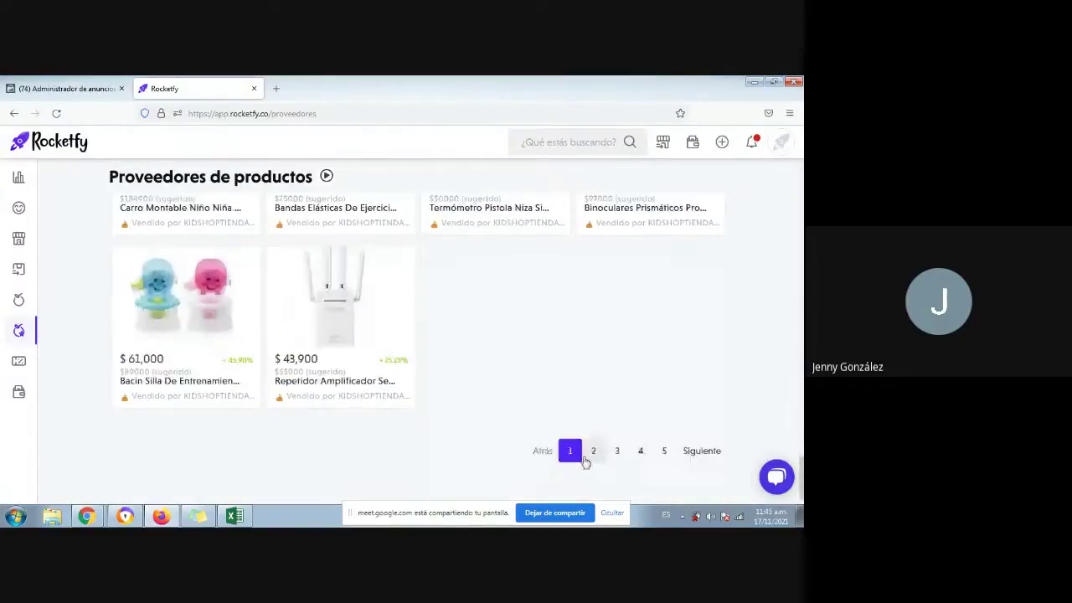
Move to catalogue page 2 and check the blue and red motorbike's price and profit.
{"action": "left_click", "coordinate": [593, 452]}
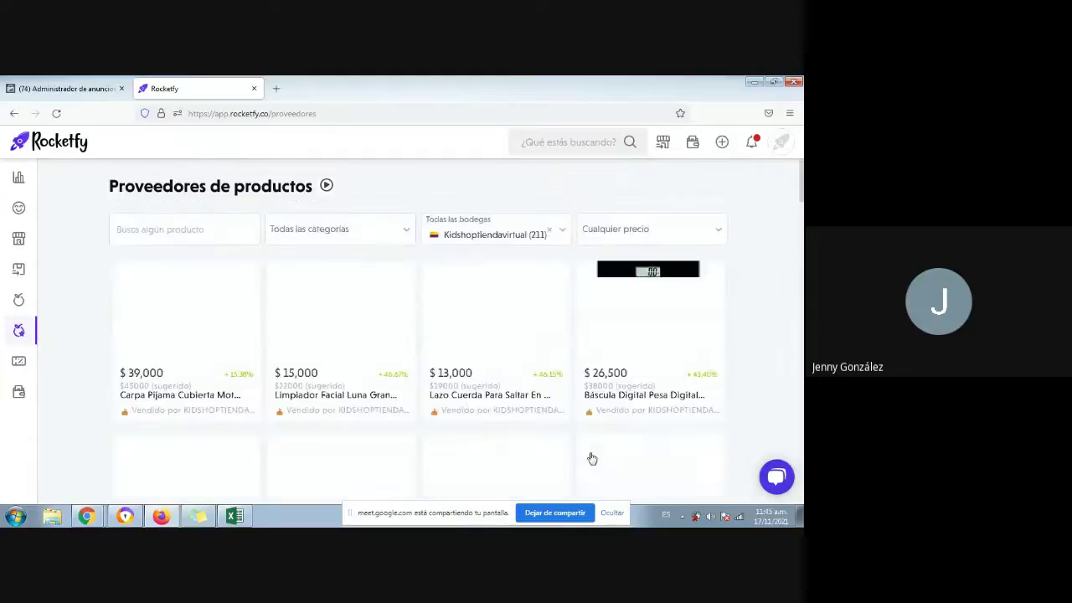
{"action": "scroll", "coordinate": [779, 238], "scroll_direction": "down", "scroll_amount": 3}
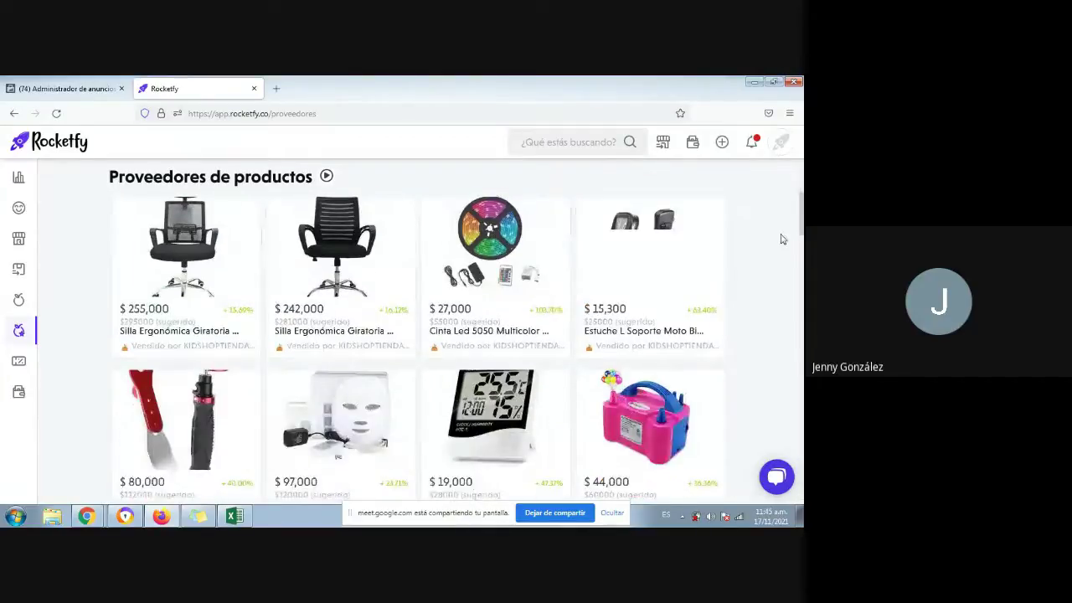
{"action": "scroll", "coordinate": [781, 240], "scroll_direction": "down", "scroll_amount": 5}
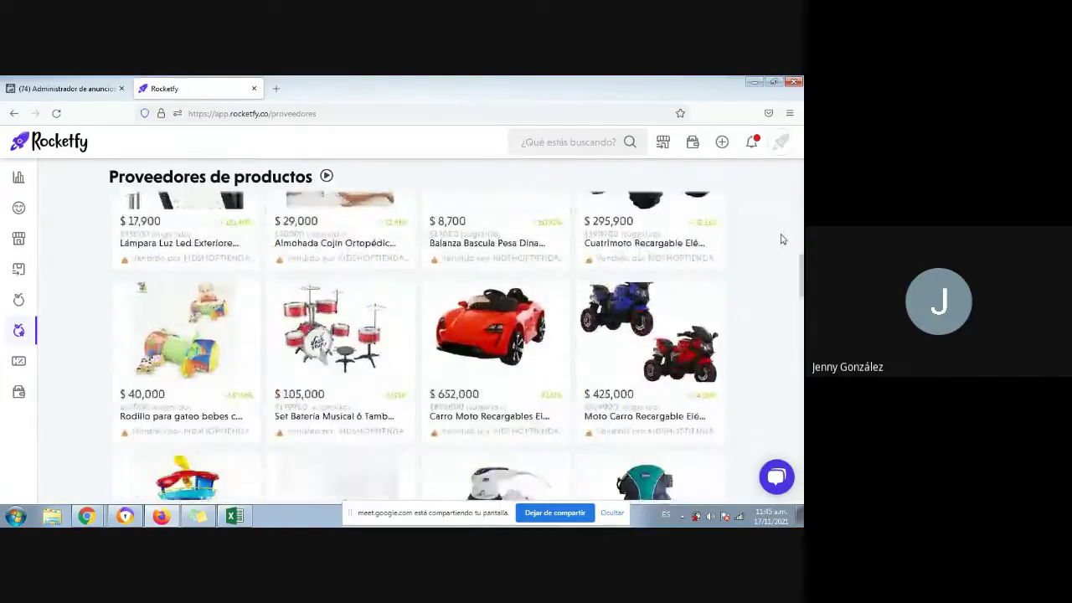
{"action": "scroll", "coordinate": [781, 239], "scroll_direction": "down", "scroll_amount": 2}
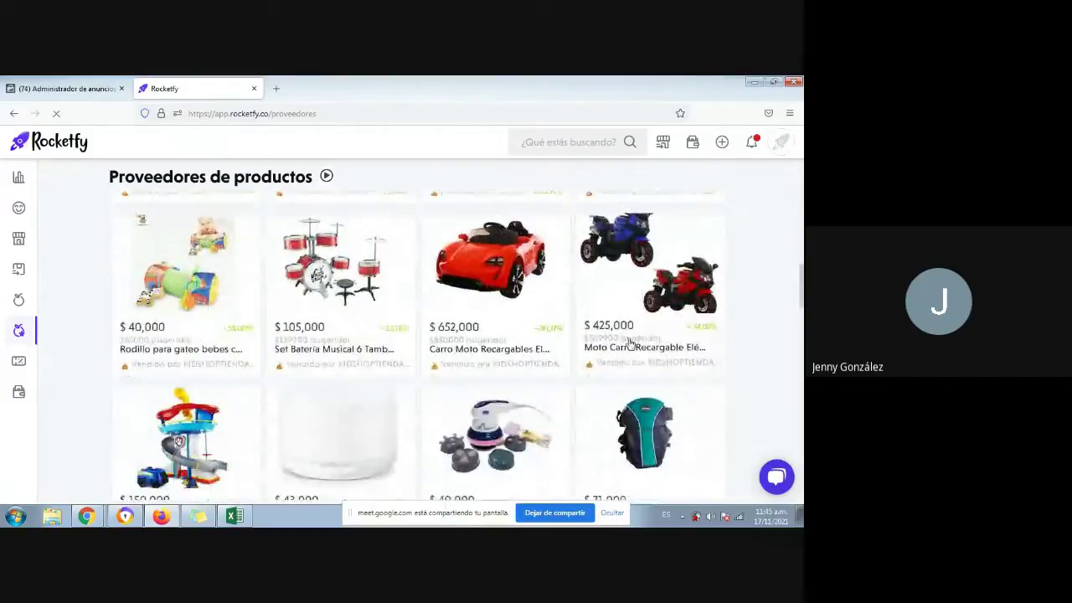
{"action": "left_click", "coordinate": [630, 343]}
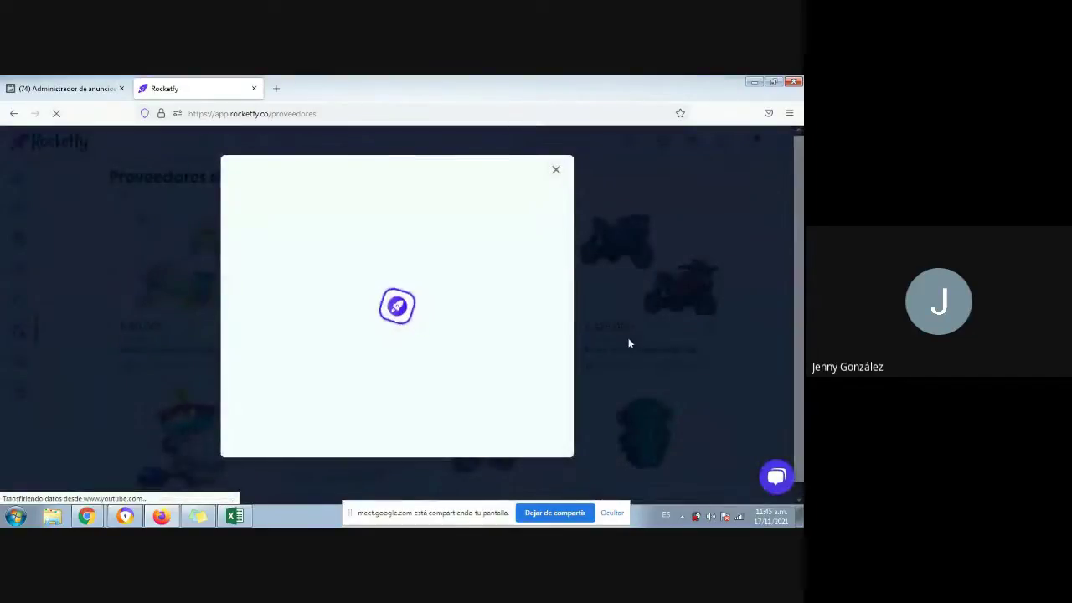
{"action": "scroll", "coordinate": [512, 351], "scroll_direction": "down", "scroll_amount": 3}
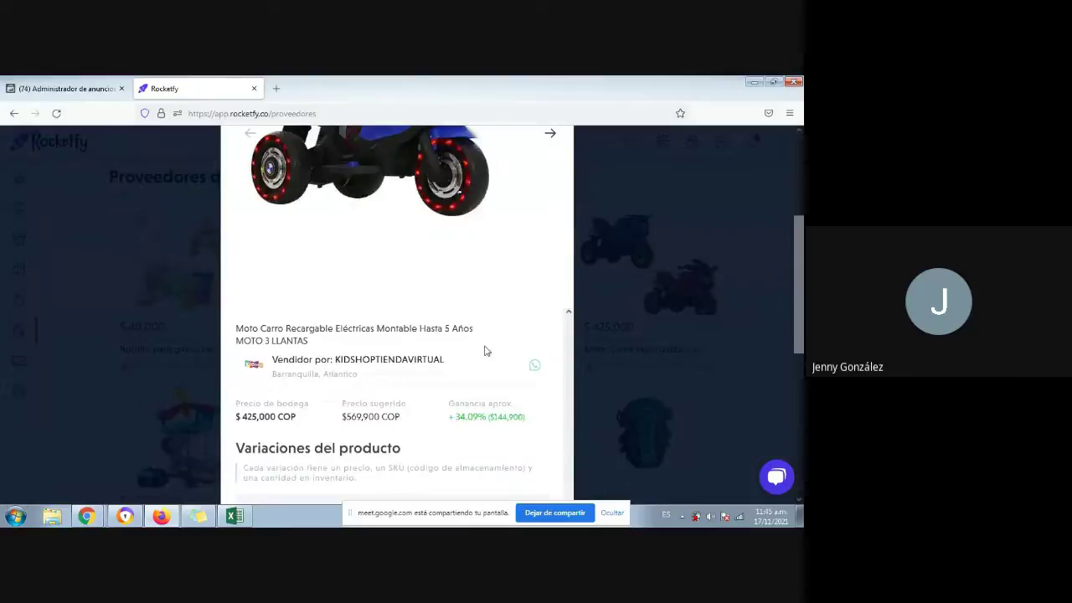
{"action": "scroll", "coordinate": [555, 201], "scroll_direction": "up", "scroll_amount": 3}
{"action": "left_click", "coordinate": [556, 170]}
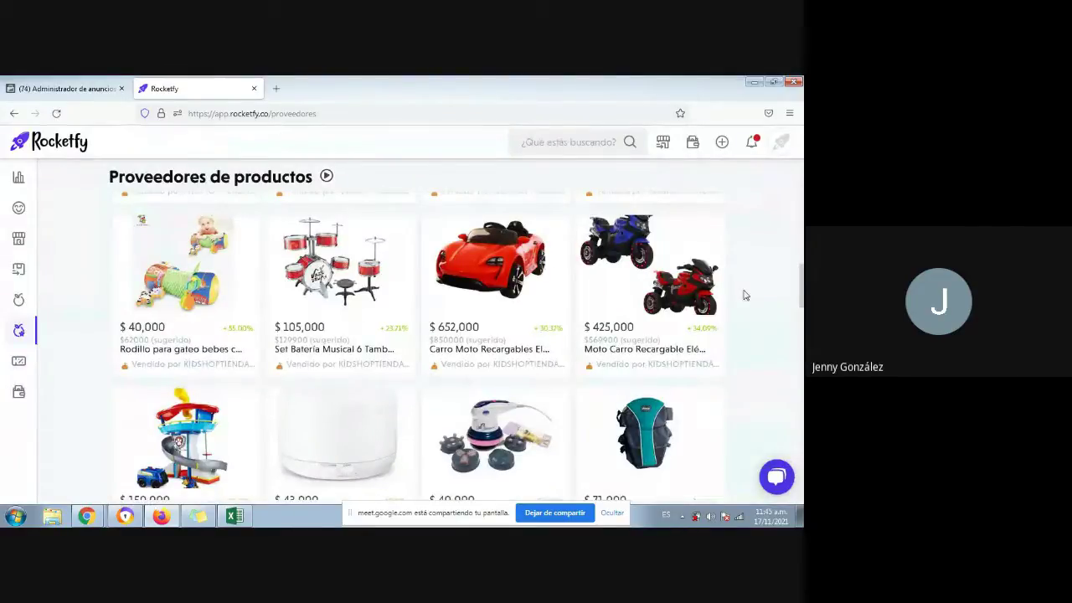
Inspect the red three-wheel motorbike's details, then move on to catalogue page 3.
{"action": "scroll", "coordinate": [649, 350], "scroll_direction": "down", "scroll_amount": 5}
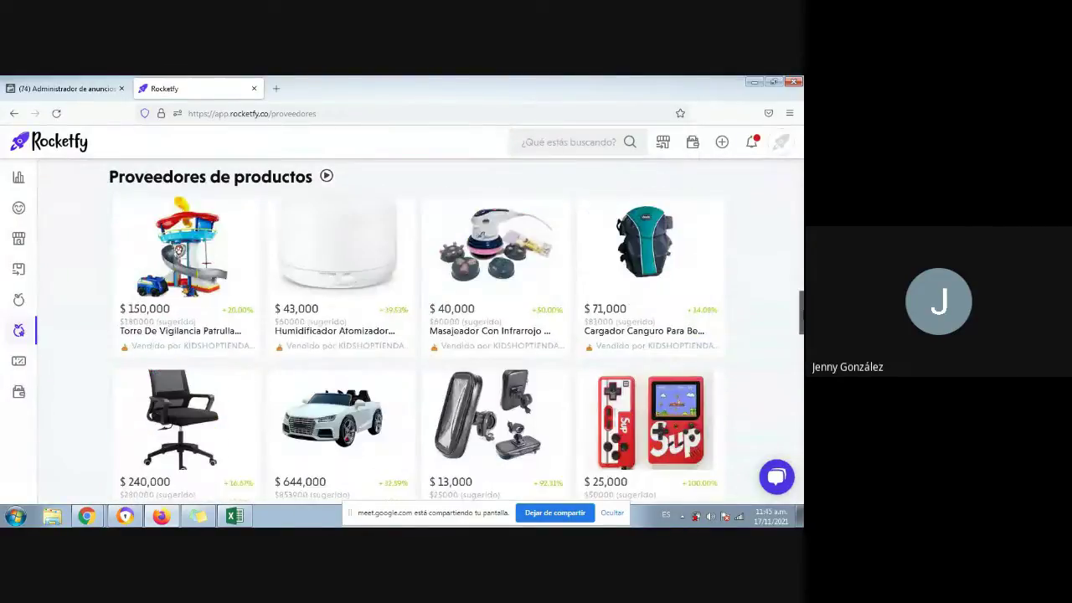
{"action": "scroll", "coordinate": [649, 350], "scroll_direction": "down", "scroll_amount": 5}
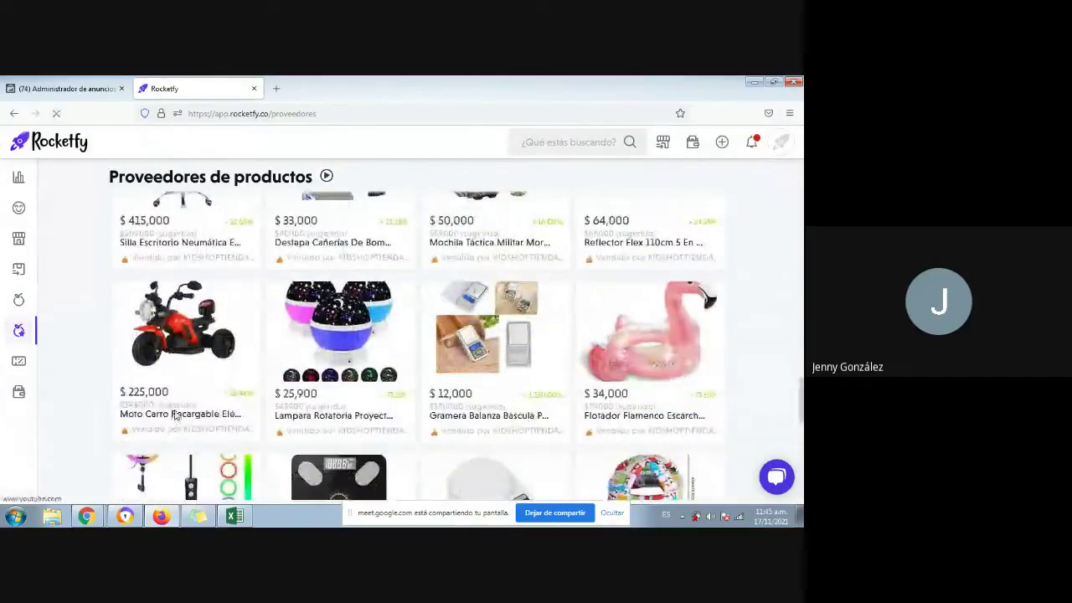
{"action": "left_click", "coordinate": [176, 416]}
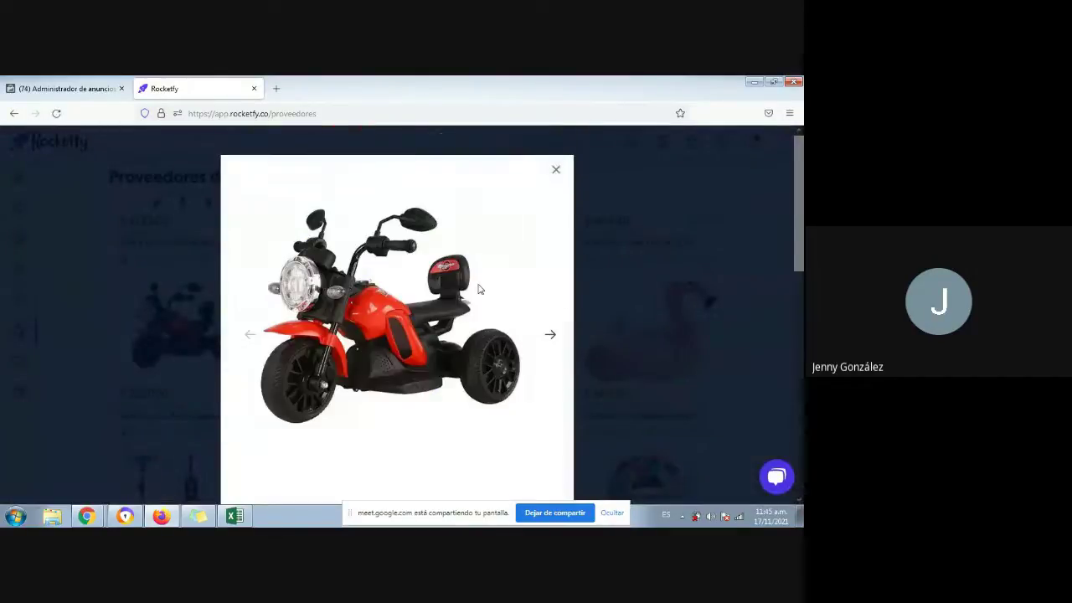
{"action": "scroll", "coordinate": [476, 288], "scroll_direction": "down", "scroll_amount": 5}
{"action": "left_click", "coordinate": [686, 216]}
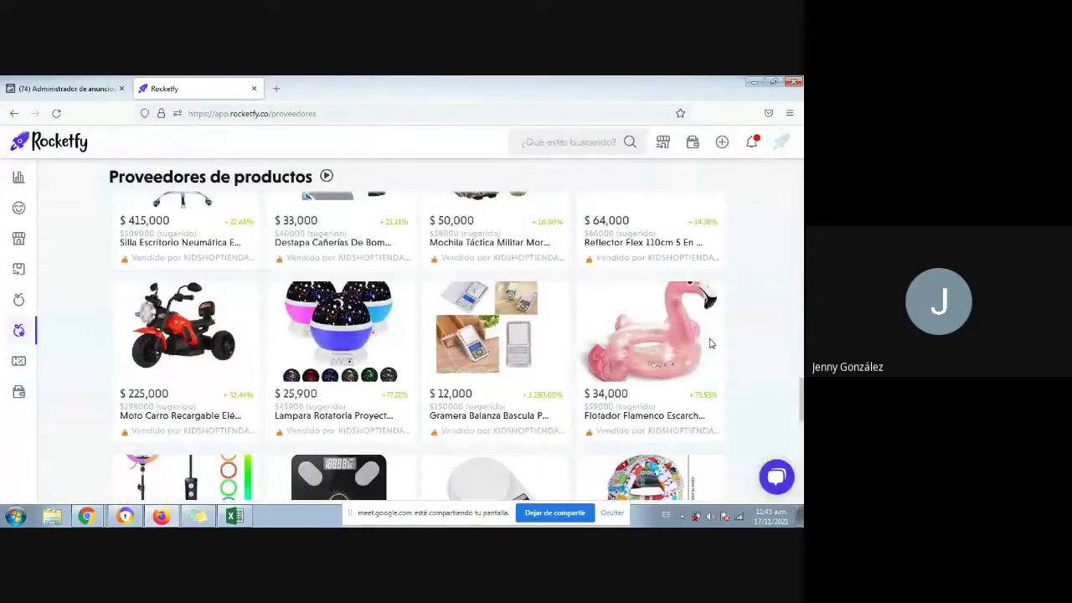
{"action": "scroll", "coordinate": [612, 452], "scroll_direction": "down", "scroll_amount": 5}
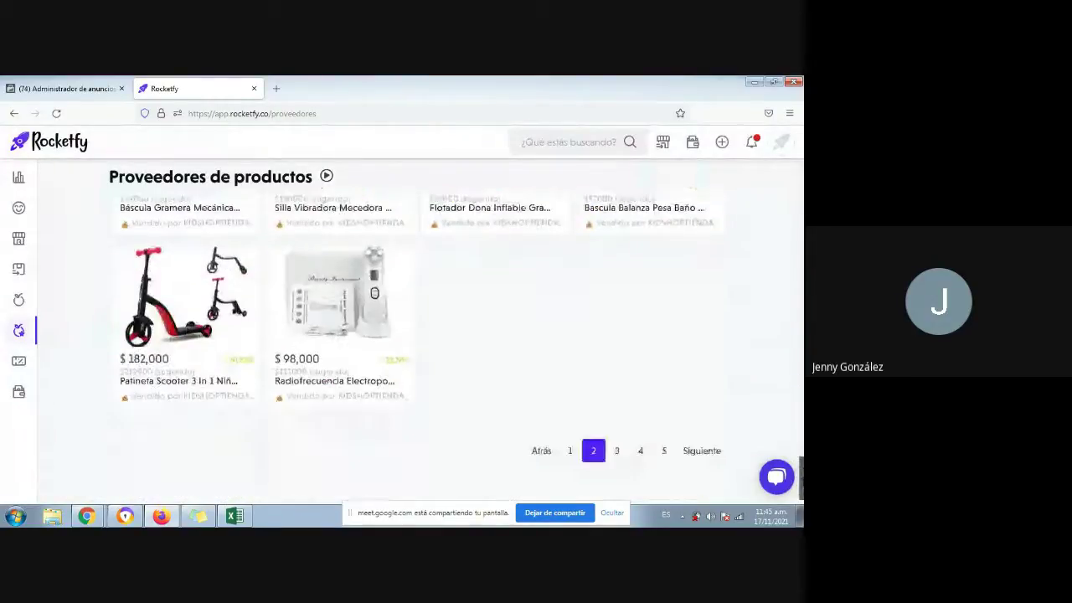
{"action": "left_click", "coordinate": [614, 451]}
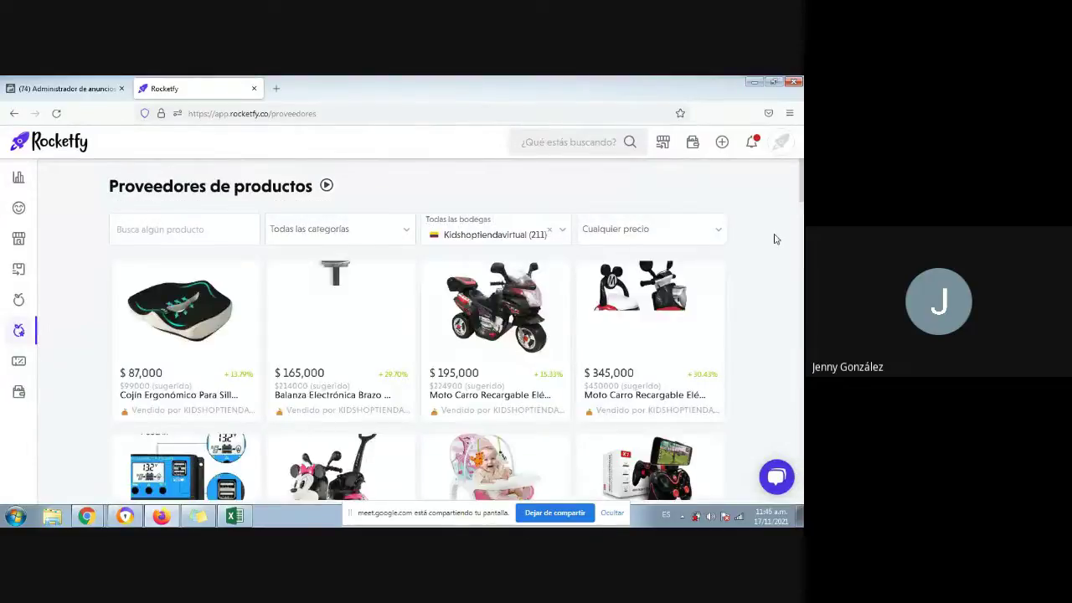
Open the Moto Carro Montable C051 details: $195,000 COP, 15.33% profit, Rojo/Rosado/Negro variants.
{"action": "left_click", "coordinate": [443, 383]}
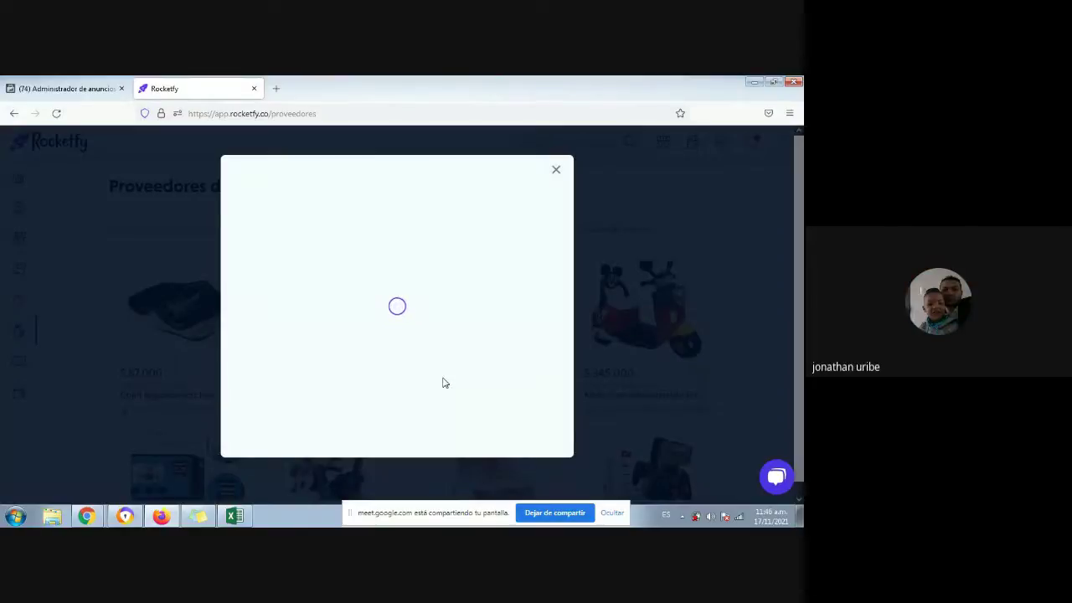
{"action": "scroll", "coordinate": [443, 383], "scroll_direction": "down", "scroll_amount": 3}
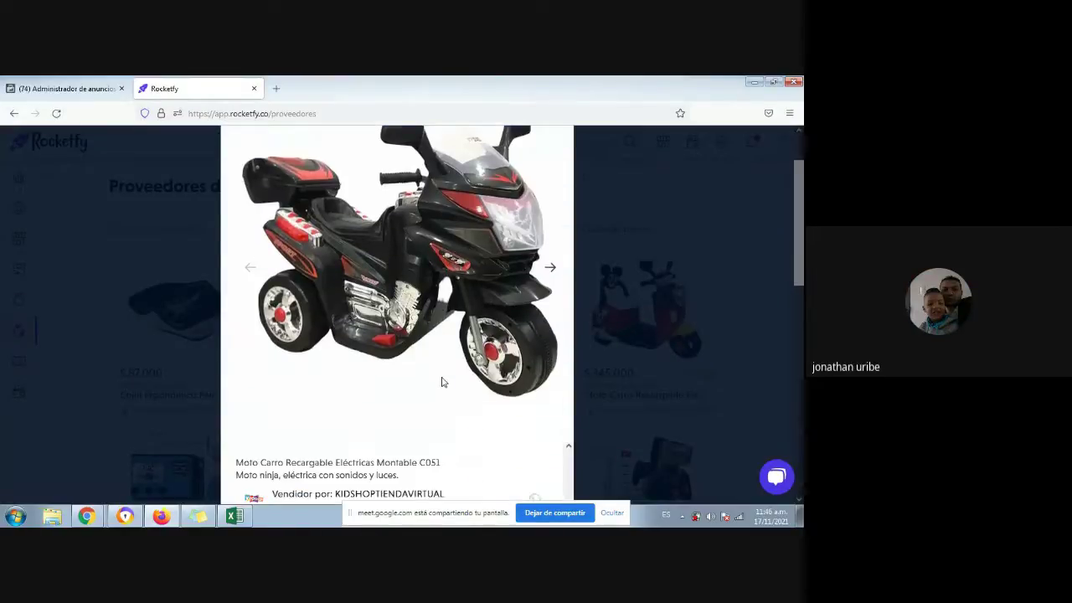
{"action": "triple_click", "coordinate": [433, 396]}
{"action": "scroll", "coordinate": [431, 400], "scroll_direction": "down", "scroll_amount": 10}
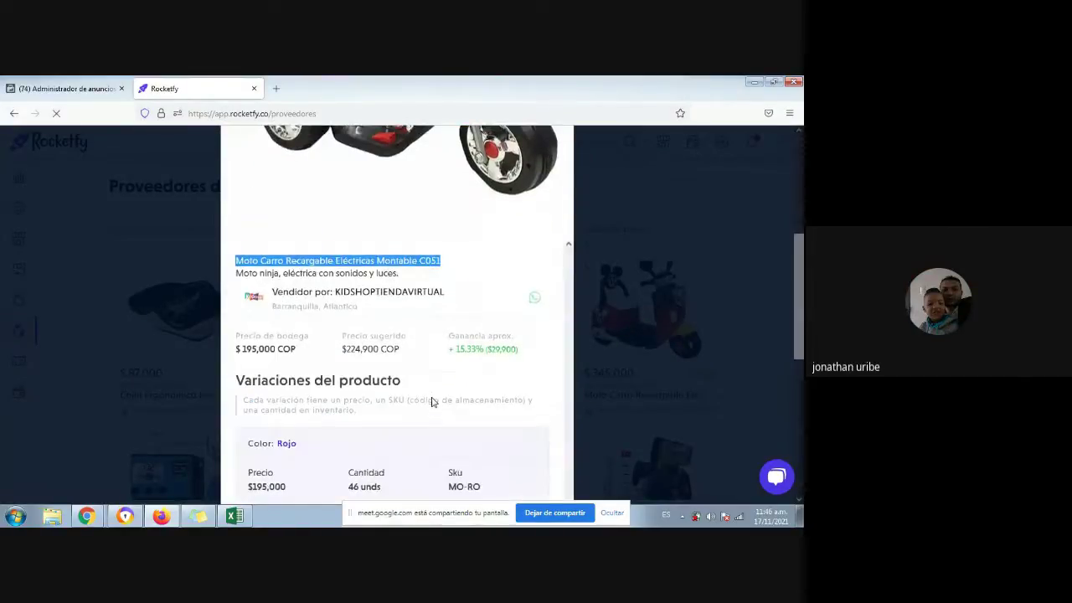
{"action": "scroll", "coordinate": [431, 402], "scroll_direction": "up", "scroll_amount": 8}
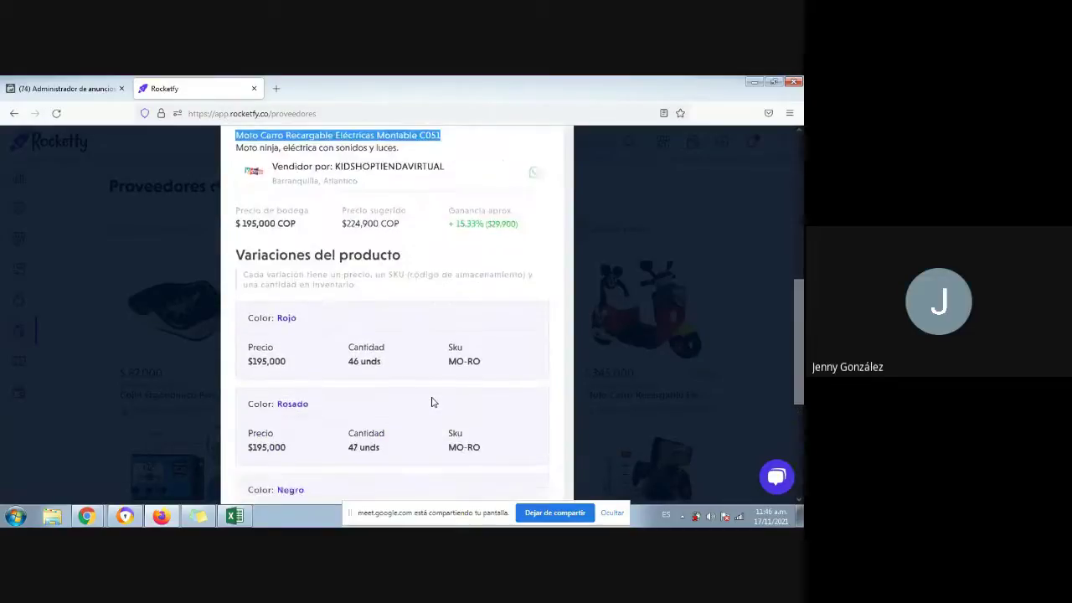
{"action": "scroll", "coordinate": [482, 261], "scroll_direction": "up", "scroll_amount": 5}
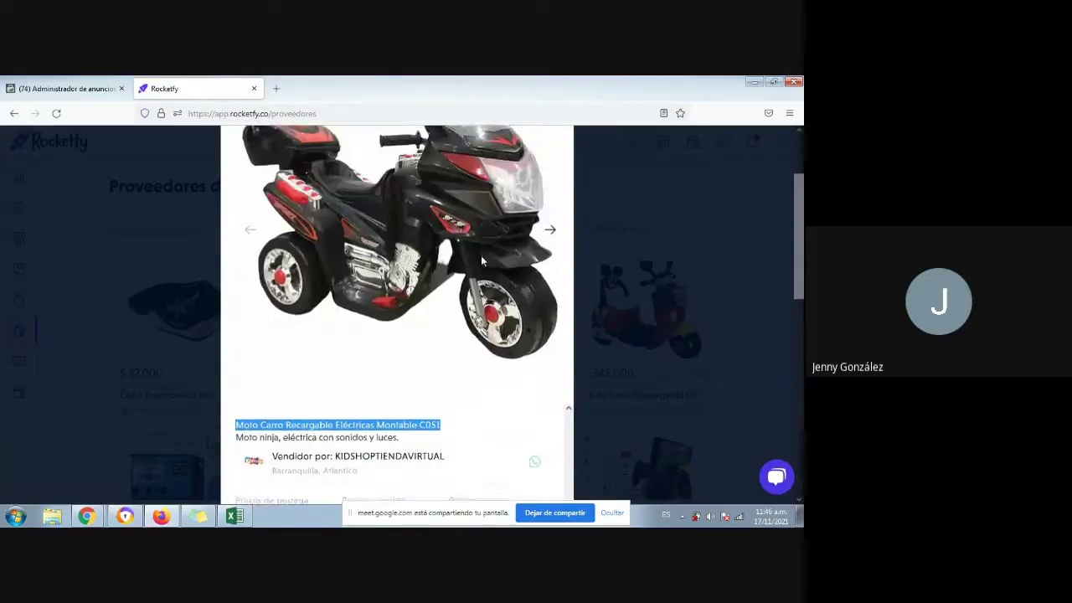
Close the C051 details and inspect the blue kids' motorbike product.
{"action": "scroll", "coordinate": [548, 294], "scroll_direction": "down", "scroll_amount": 4}
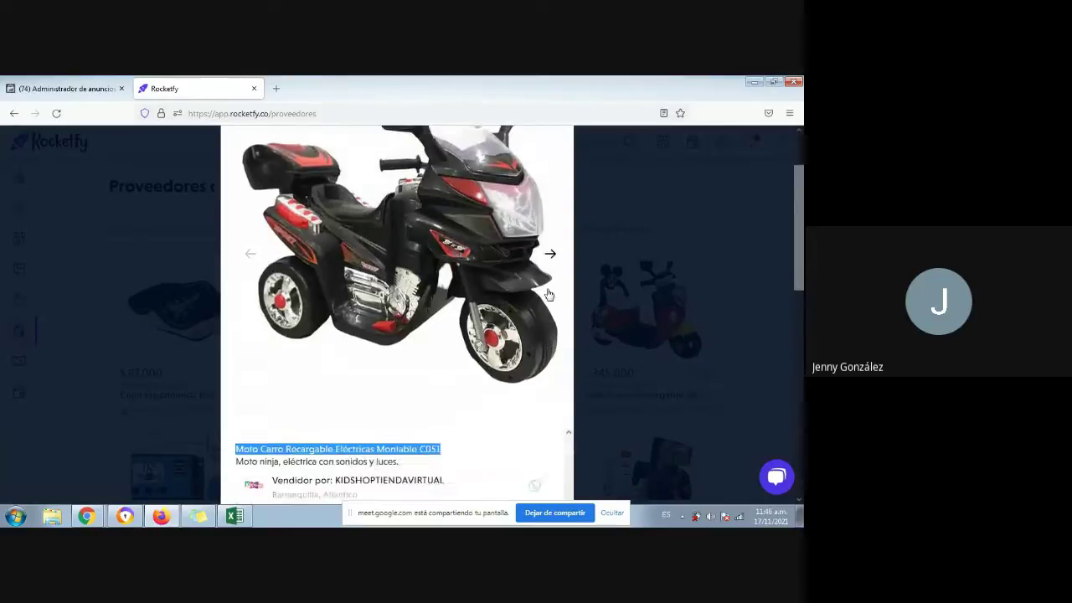
{"action": "left_click", "coordinate": [745, 279]}
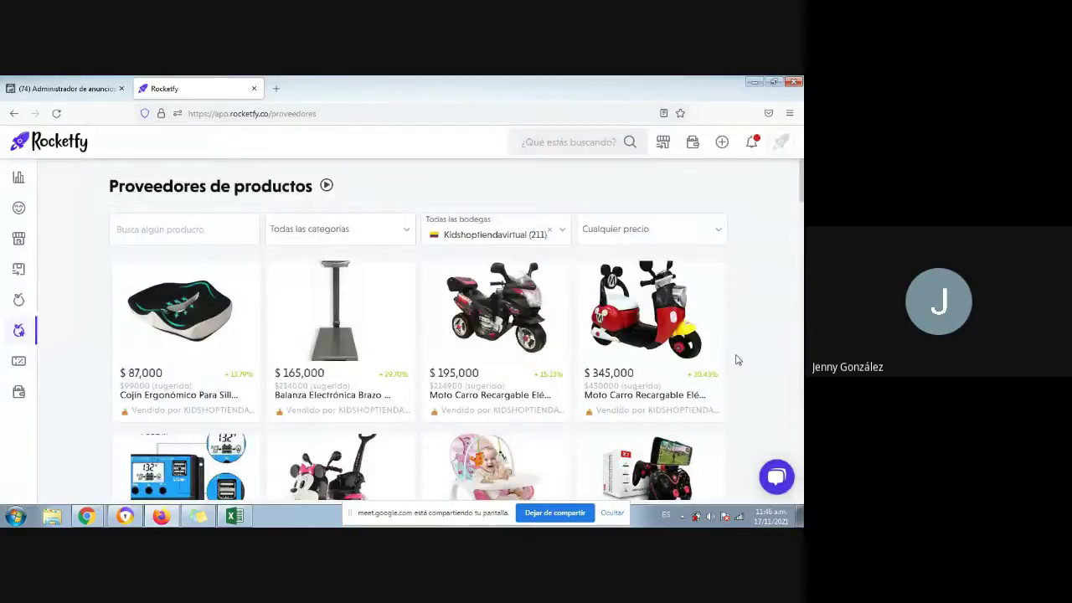
{"action": "left_click_drag", "start_coordinate": [801, 180], "coordinate": [800, 331]}
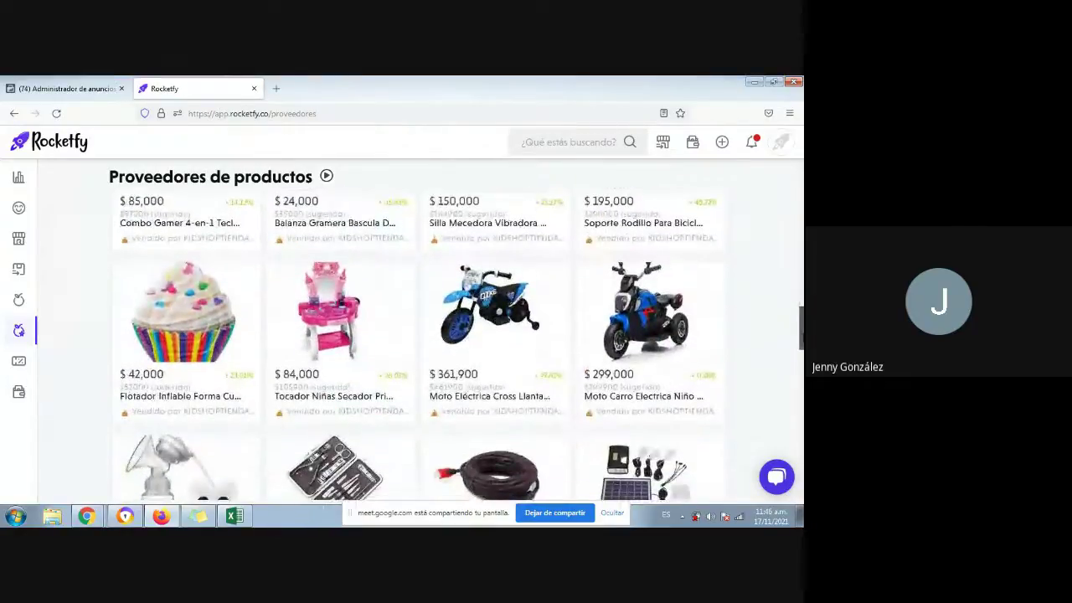
{"action": "left_click", "coordinate": [637, 384]}
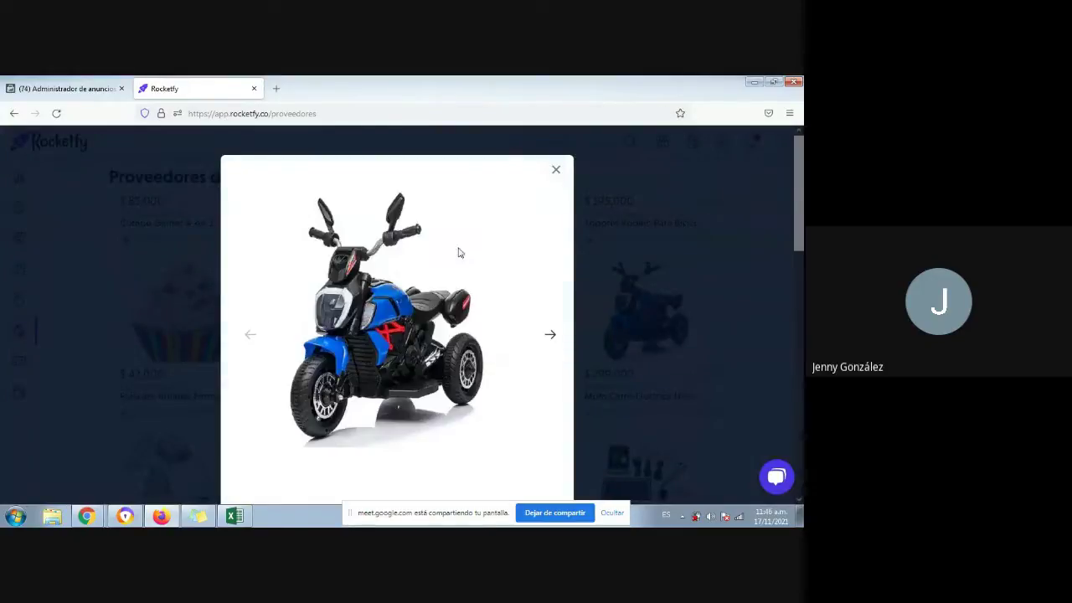
{"action": "scroll", "coordinate": [459, 253], "scroll_direction": "down", "scroll_amount": 3}
{"action": "left_click", "coordinate": [649, 210]}
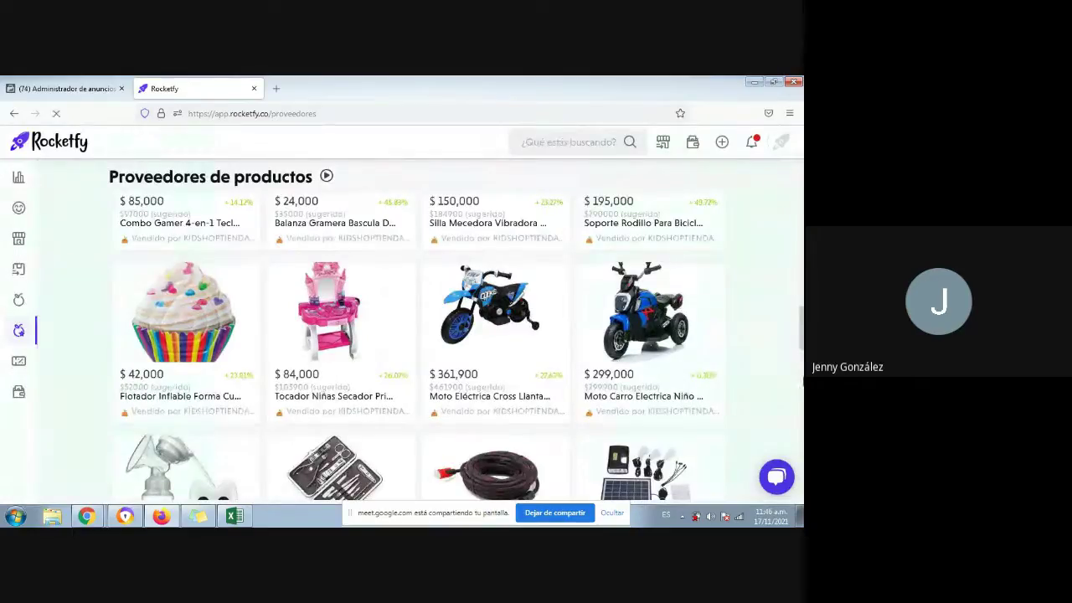
Check the red motorbike with fuel-tank lights, then go to catalogue page 4.
{"action": "scroll", "coordinate": [277, 321], "scroll_direction": "down", "scroll_amount": 6}
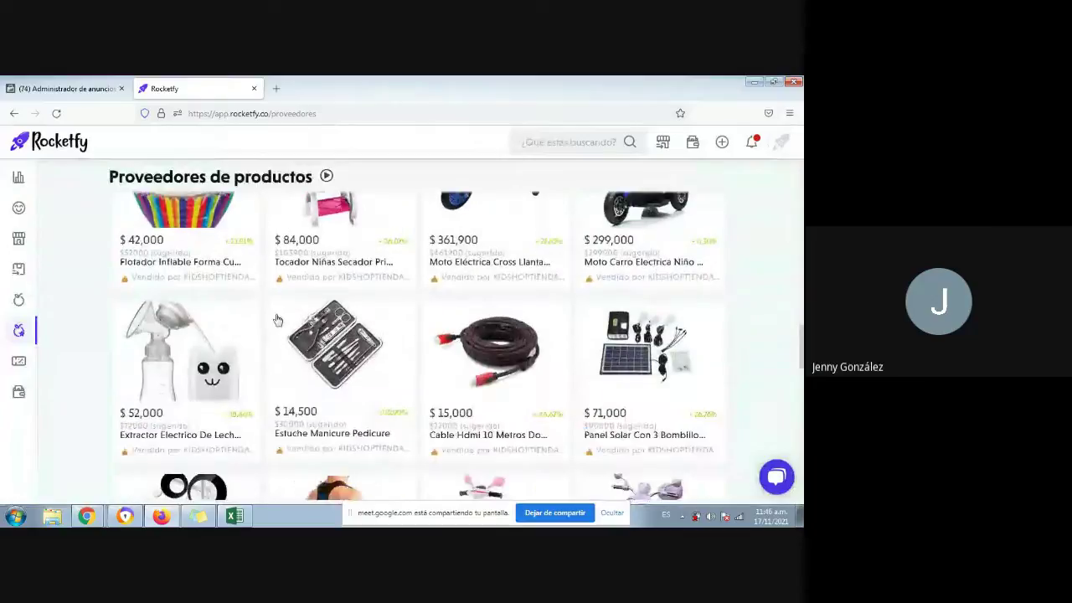
{"action": "scroll", "coordinate": [278, 322], "scroll_direction": "down", "scroll_amount": 5}
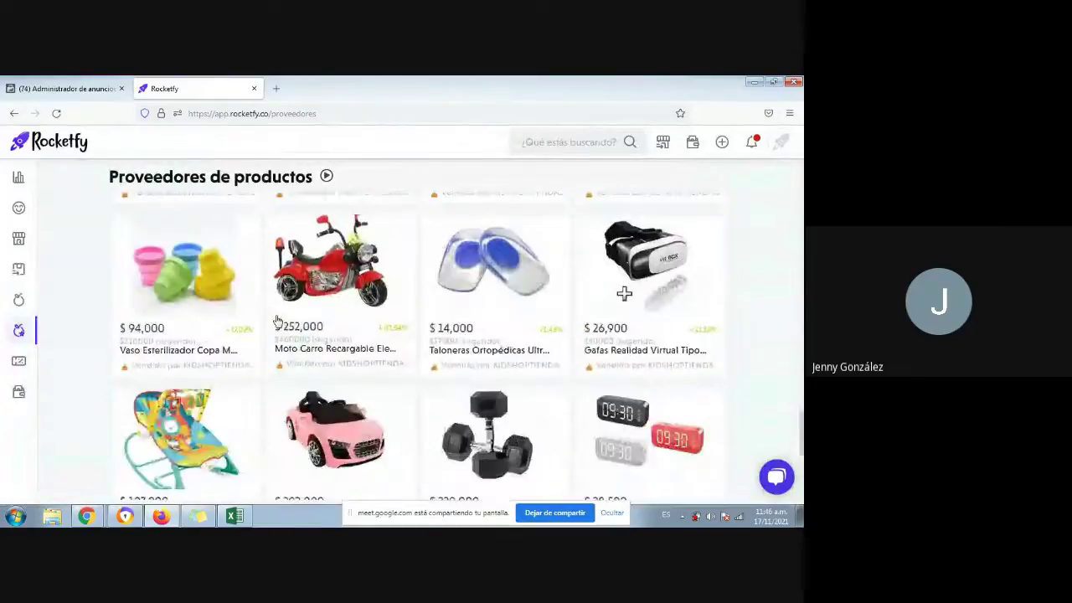
{"action": "left_click", "coordinate": [282, 340]}
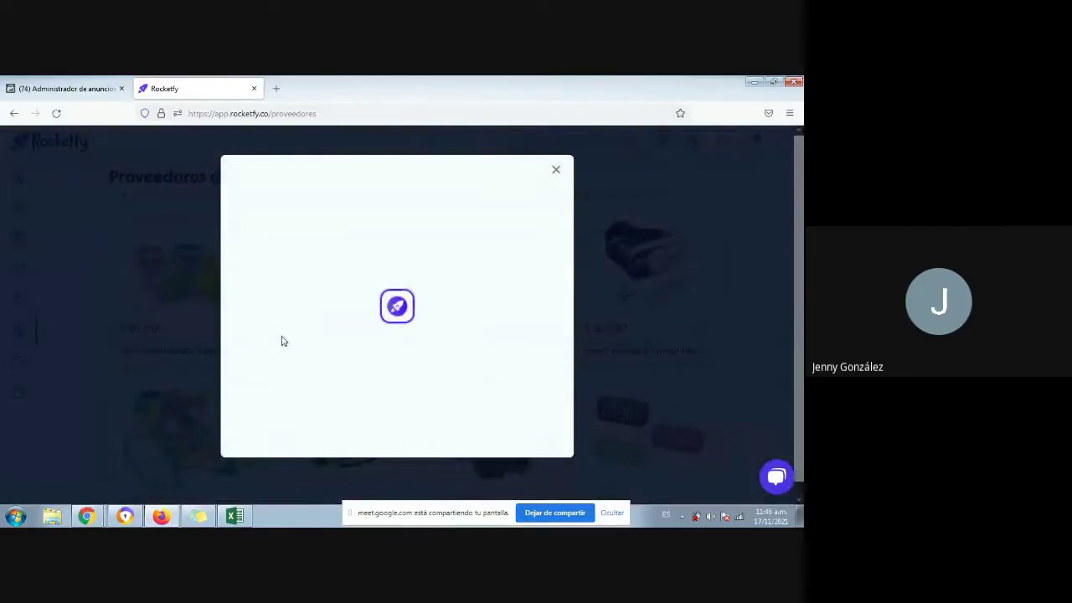
{"action": "scroll", "coordinate": [285, 339], "scroll_direction": "down", "scroll_amount": 5}
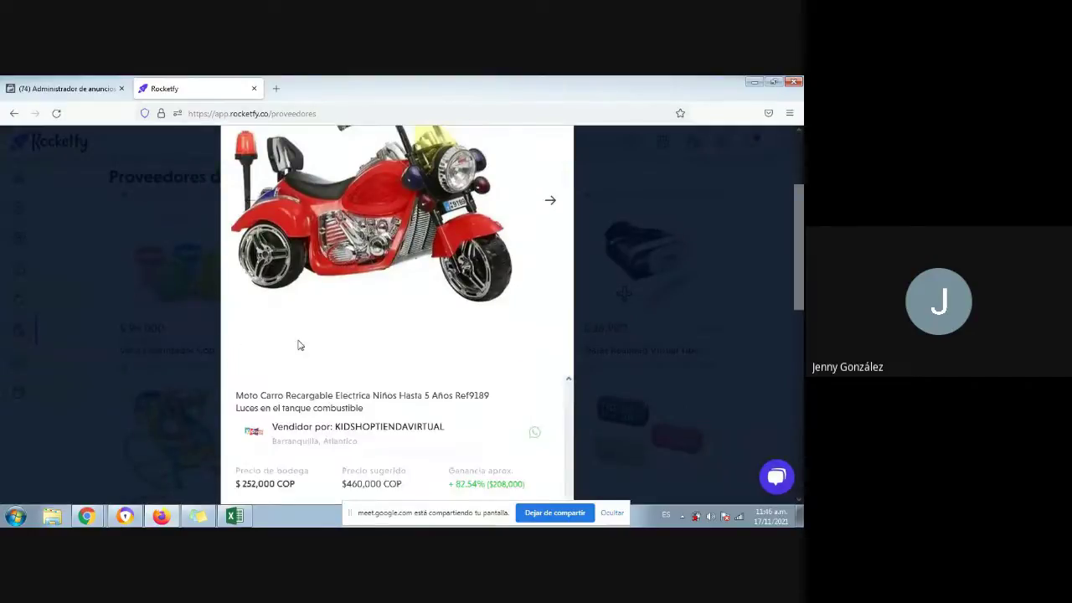
{"action": "left_click", "coordinate": [705, 339]}
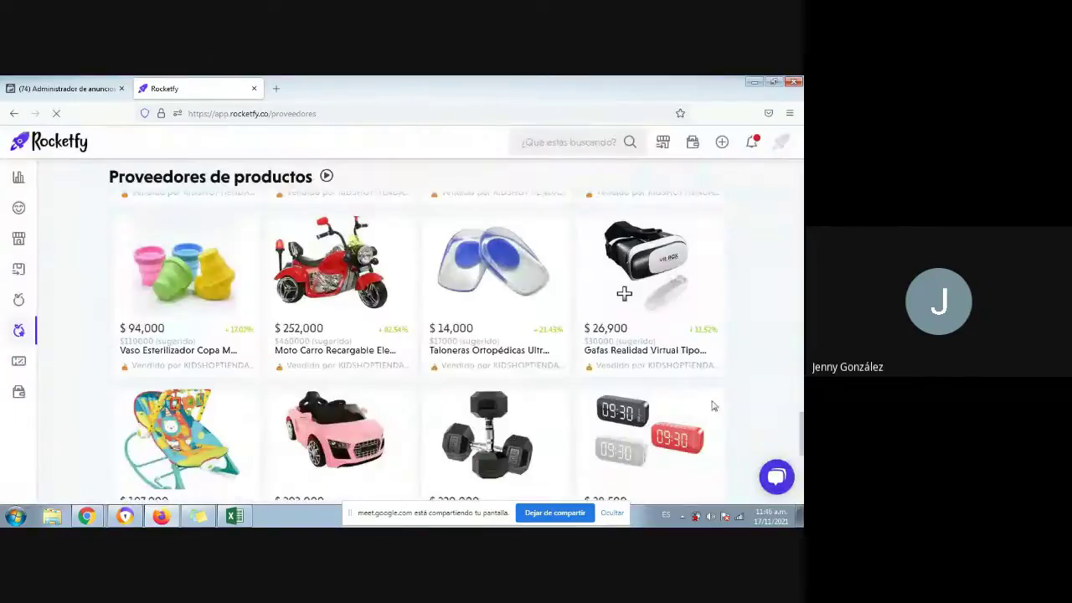
{"action": "scroll", "coordinate": [623, 293], "scroll_direction": "down", "scroll_amount": 5}
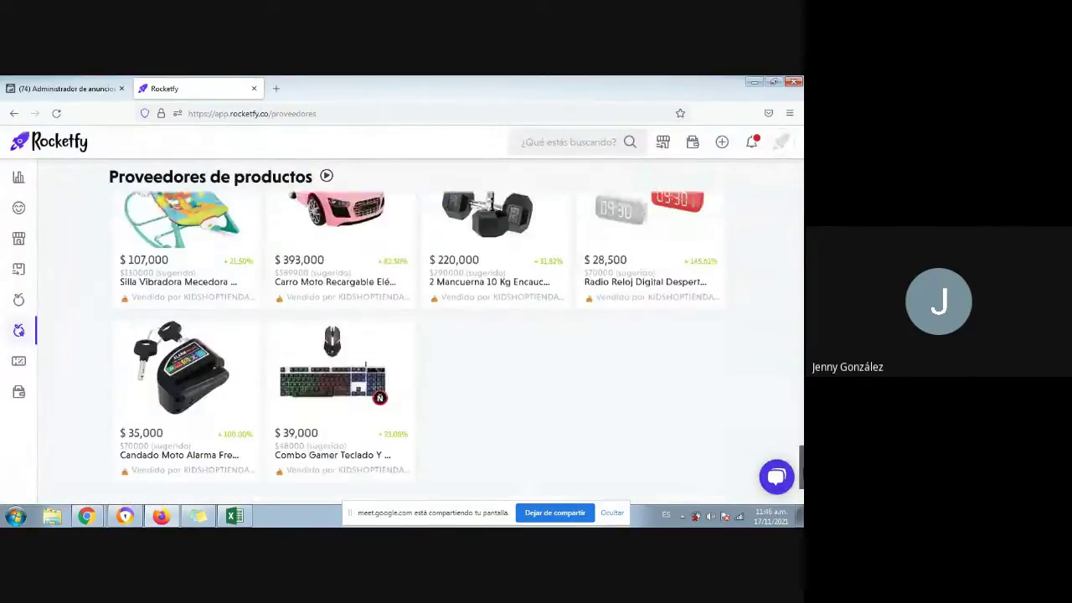
{"action": "left_click", "coordinate": [642, 489]}
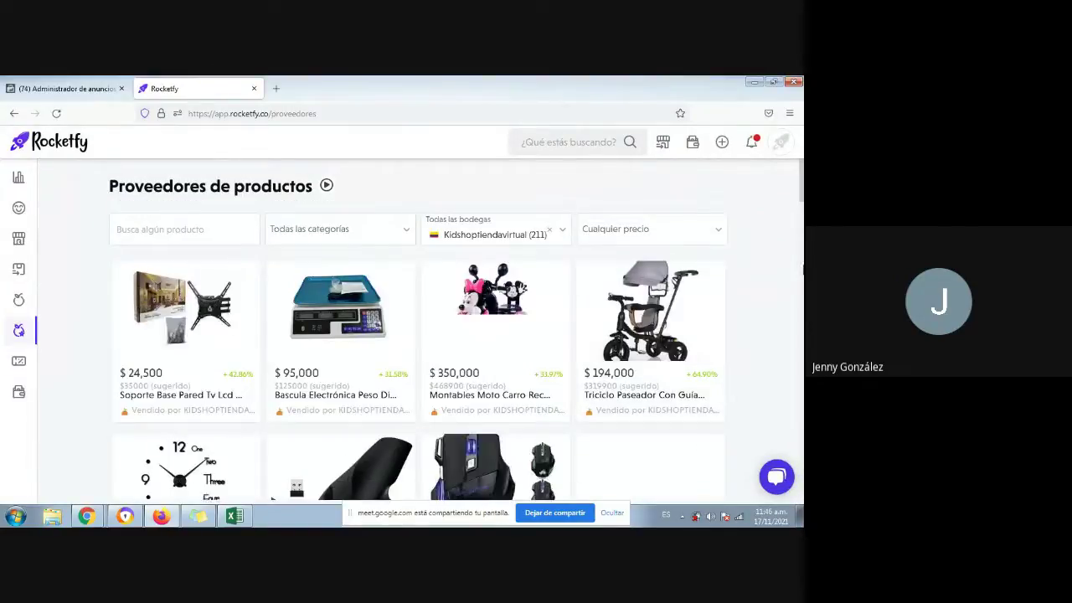
Browse the products on page 4 and continue to the final page 5.
{"action": "scroll", "coordinate": [766, 279], "scroll_direction": "down", "scroll_amount": 3}
{"action": "scroll", "coordinate": [756, 278], "scroll_direction": "down", "scroll_amount": 2}
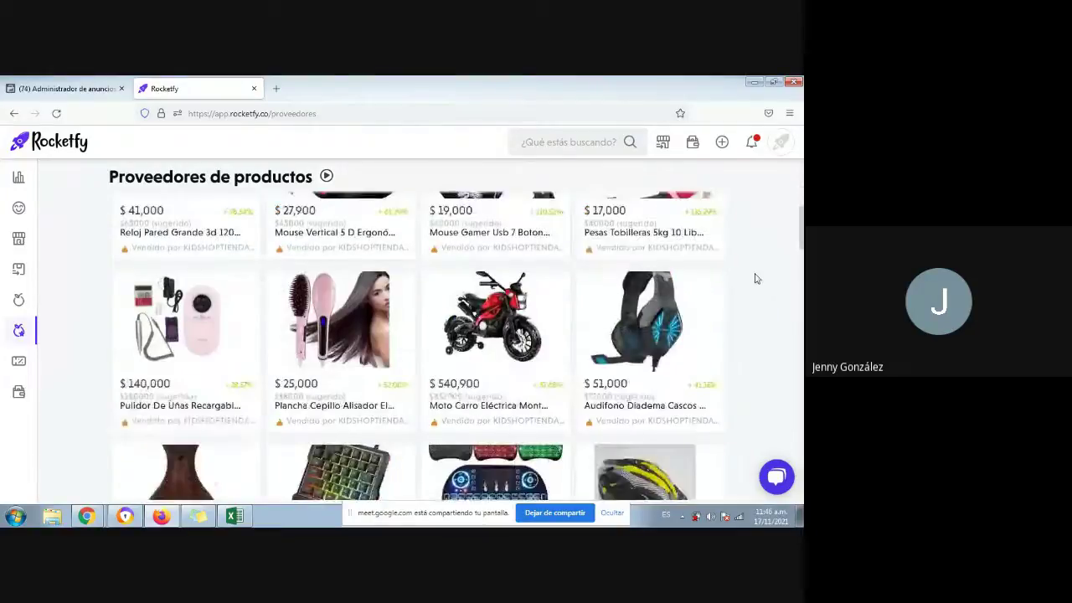
{"action": "scroll", "coordinate": [756, 278], "scroll_direction": "down", "scroll_amount": 5}
{"action": "scroll", "coordinate": [756, 278], "scroll_direction": "down", "scroll_amount": 8}
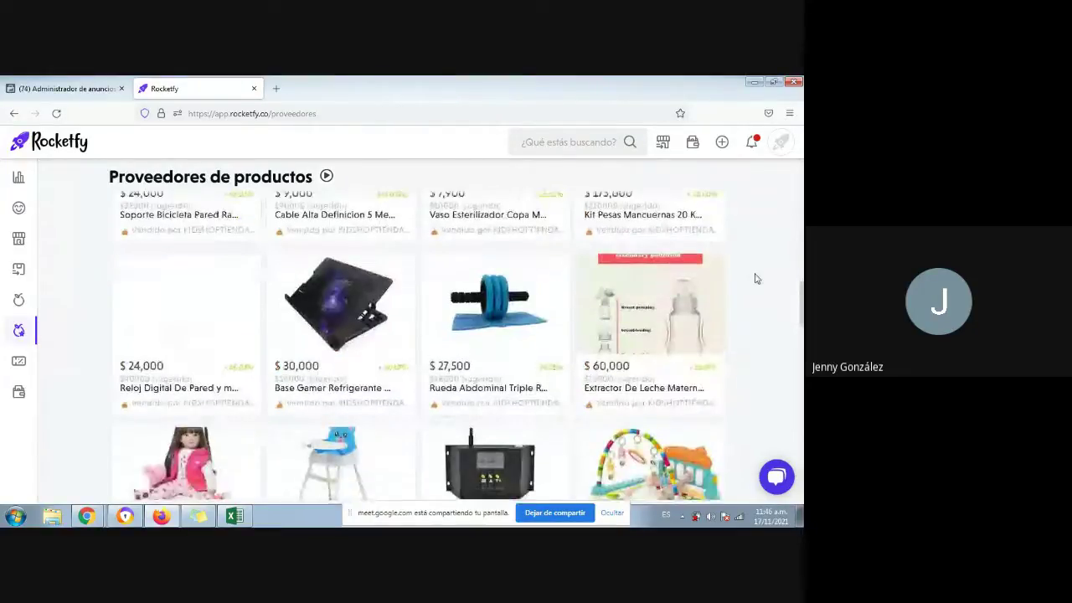
{"action": "scroll", "coordinate": [756, 278], "scroll_direction": "up", "scroll_amount": 5}
{"action": "scroll", "coordinate": [756, 278], "scroll_direction": "down", "scroll_amount": 15}
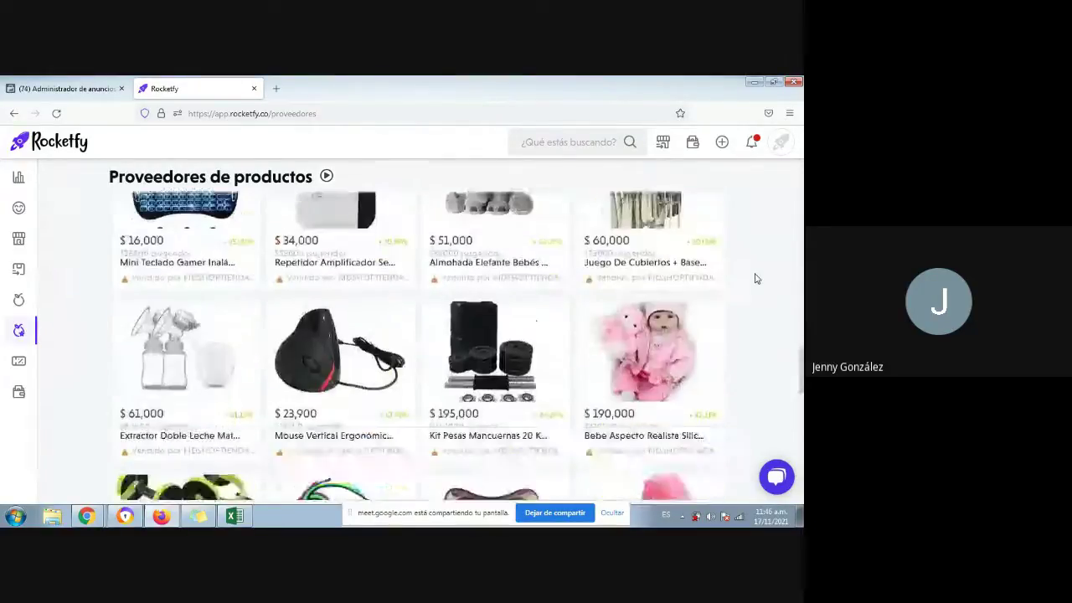
{"action": "scroll", "coordinate": [756, 278], "scroll_direction": "down", "scroll_amount": 3}
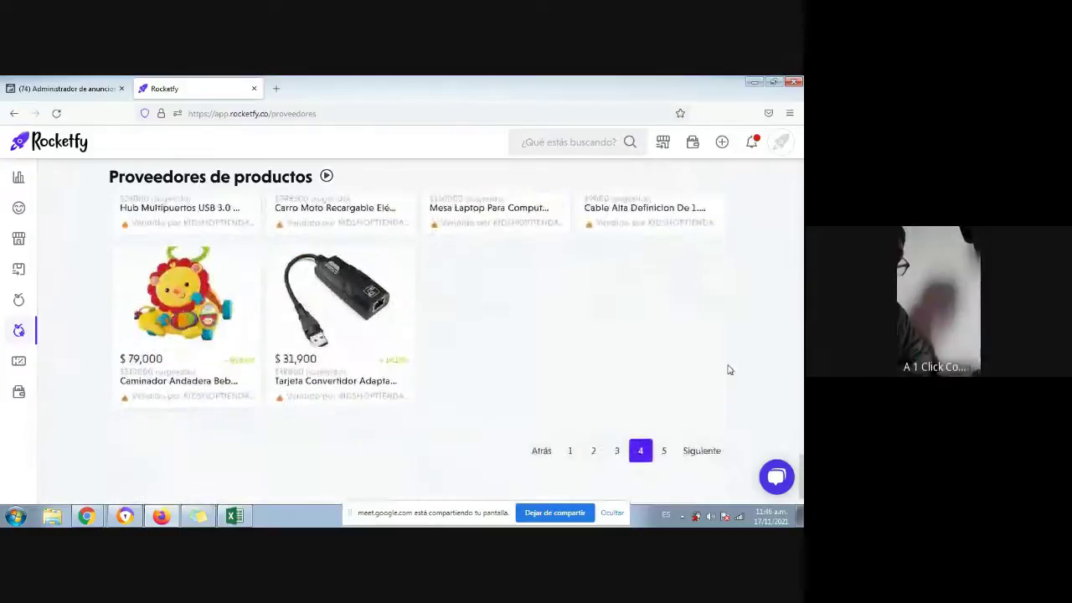
{"action": "left_click", "coordinate": [669, 451]}
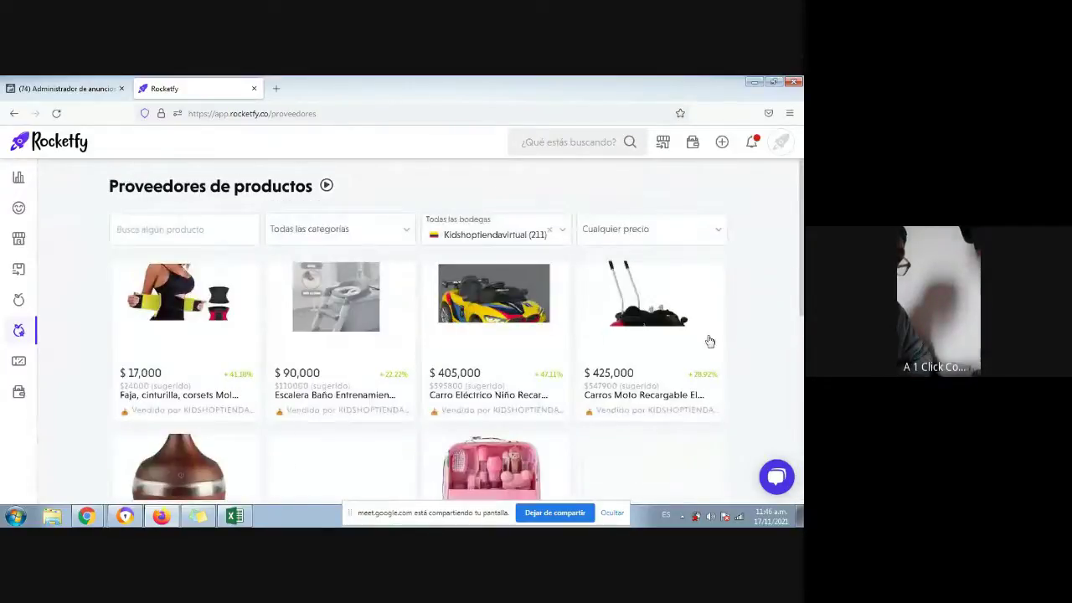
Return to page 2 and open the two-motorbike Moto Carro product's details.
{"action": "scroll", "coordinate": [792, 258], "scroll_direction": "down", "scroll_amount": 5}
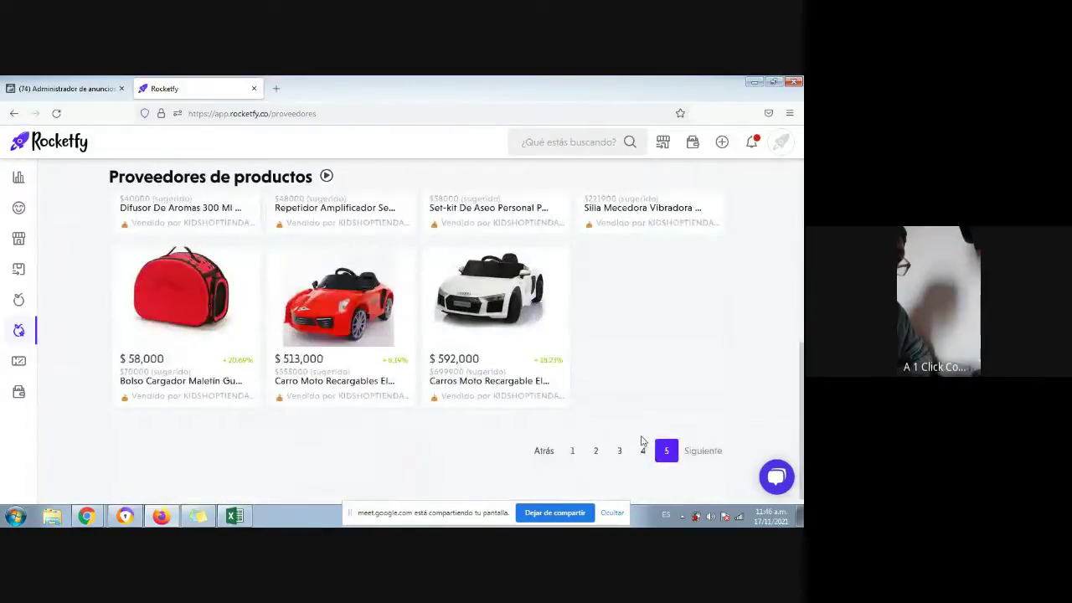
{"action": "left_click", "coordinate": [598, 454]}
{"action": "scroll", "coordinate": [778, 186], "scroll_direction": "down", "scroll_amount": 6}
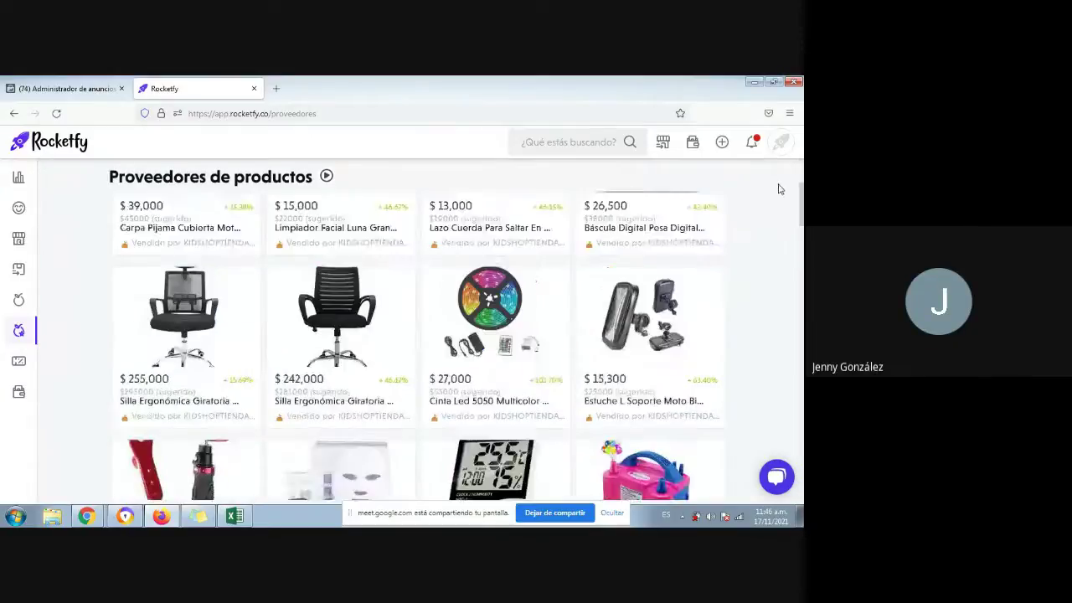
{"action": "scroll", "coordinate": [734, 253], "scroll_direction": "down", "scroll_amount": 2}
{"action": "scroll", "coordinate": [732, 251], "scroll_direction": "up", "scroll_amount": 1}
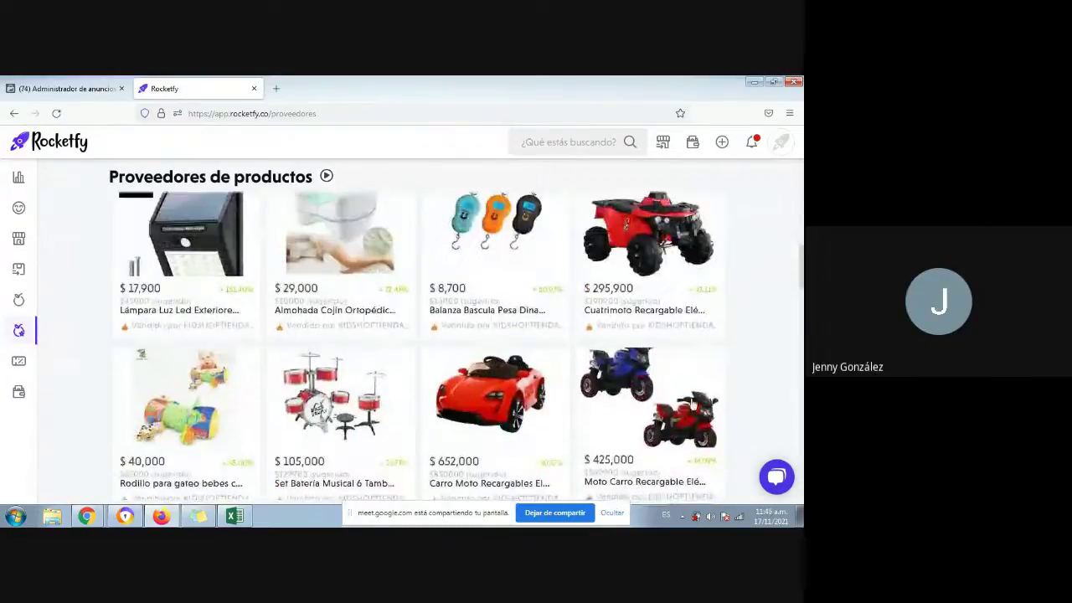
{"action": "left_click", "coordinate": [628, 462]}
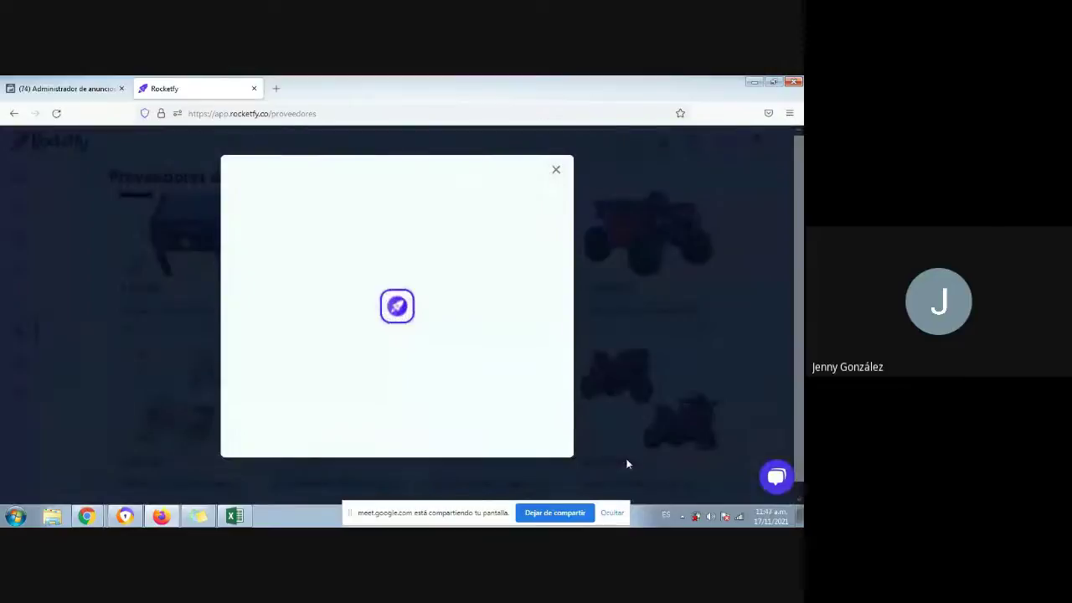
Close the first Moto Carro product details window.
{"action": "scroll", "coordinate": [418, 250], "scroll_direction": "down", "scroll_amount": 3}
{"action": "scroll", "coordinate": [423, 250], "scroll_direction": "down", "scroll_amount": 5}
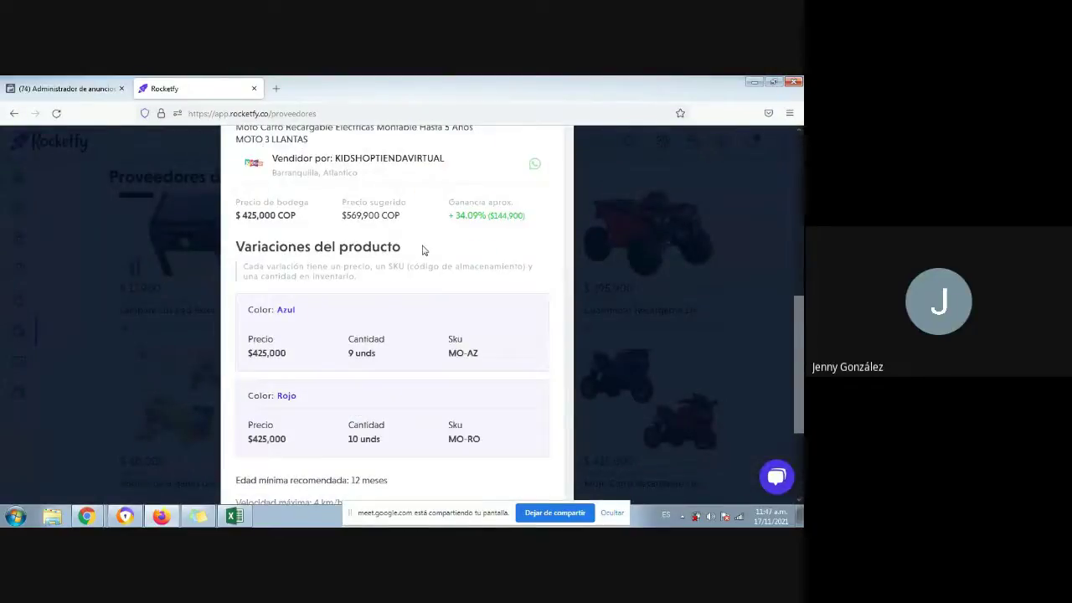
{"action": "left_click", "coordinate": [740, 311]}
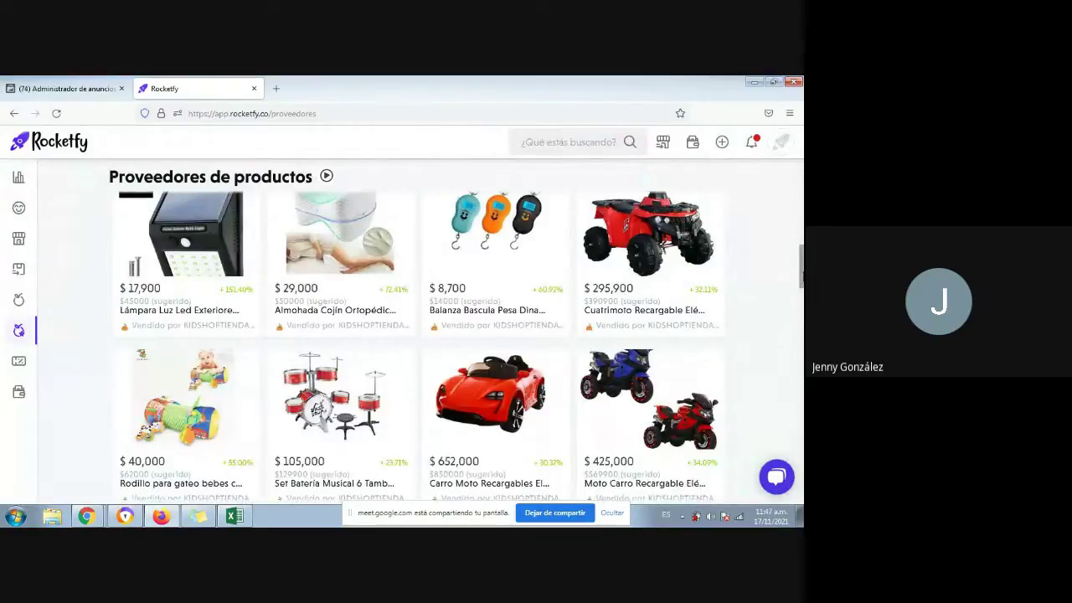
{"action": "left_click_drag", "start_coordinate": [801, 278], "coordinate": [801, 406]}
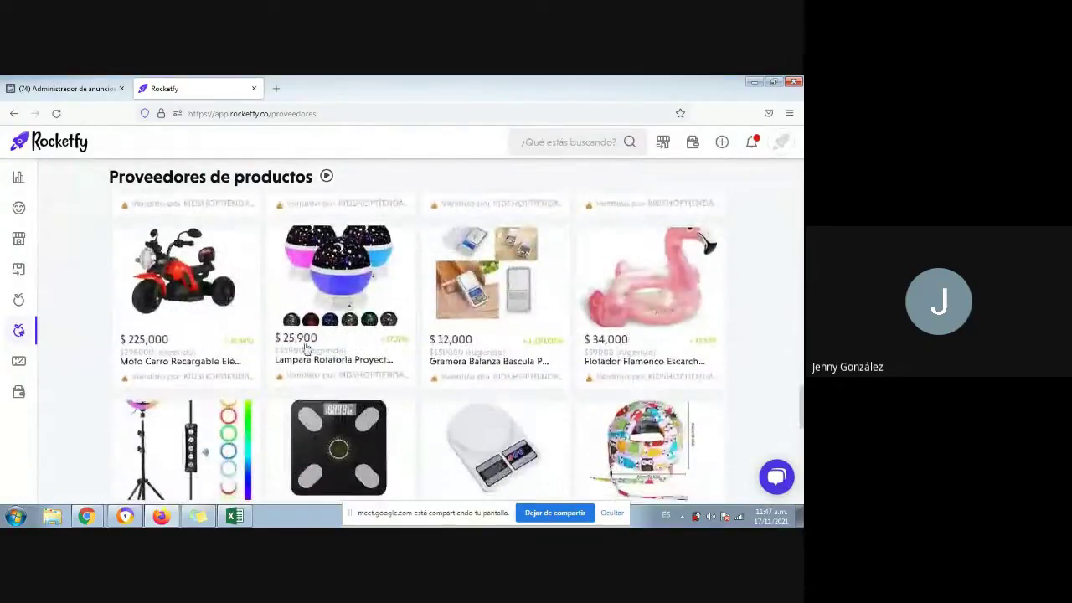
Open the red three-wheel Moto Carro product details and browse them.
{"action": "left_click", "coordinate": [201, 353]}
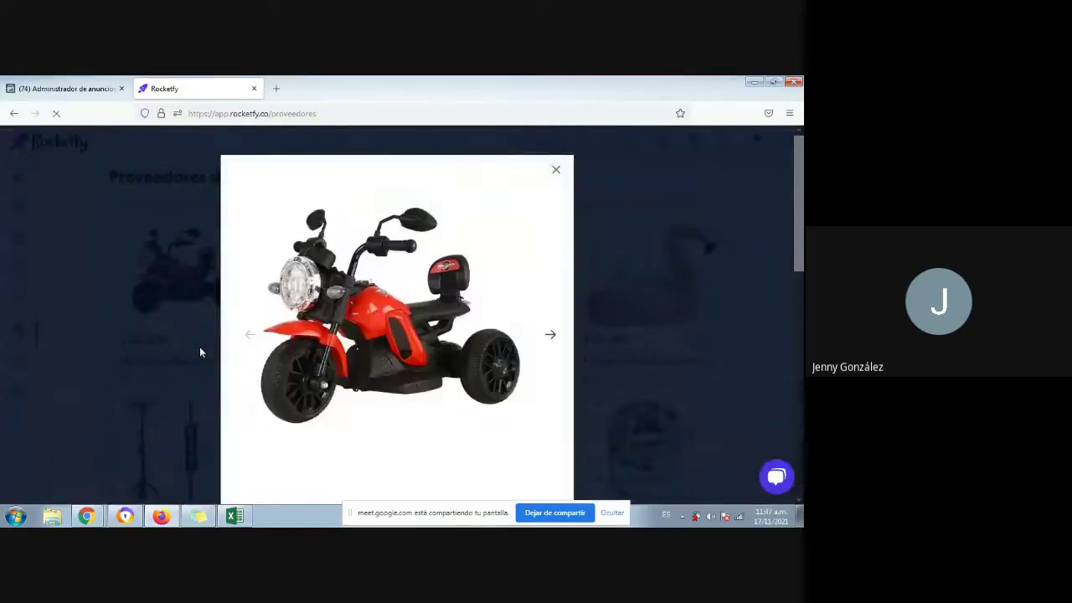
{"action": "scroll", "coordinate": [390, 327], "scroll_direction": "down", "scroll_amount": 4}
{"action": "scroll", "coordinate": [391, 327], "scroll_direction": "down", "scroll_amount": 5}
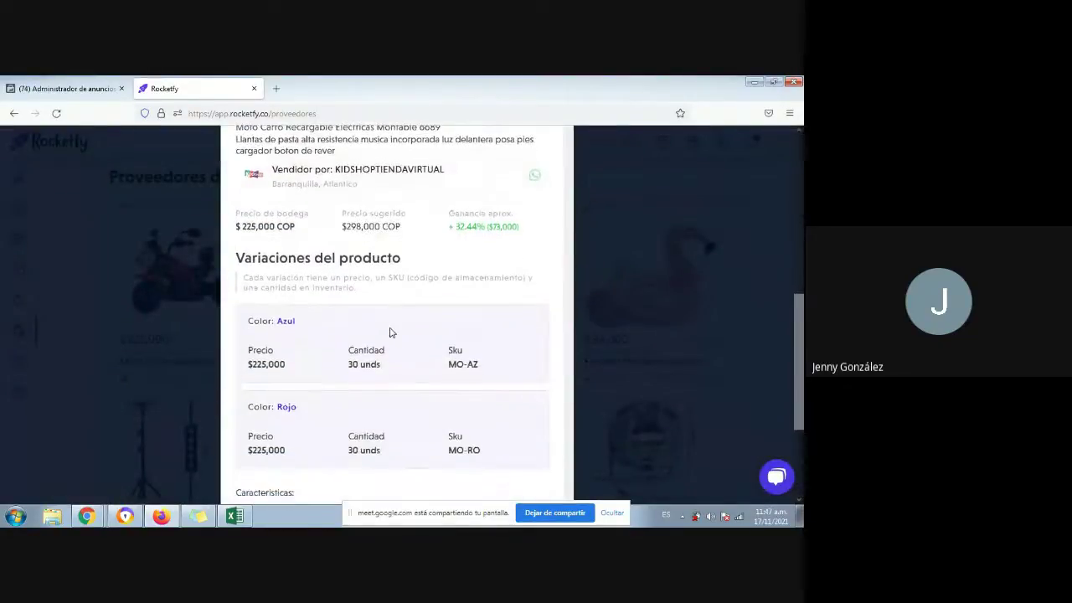
{"action": "scroll", "coordinate": [390, 329], "scroll_direction": "up", "scroll_amount": 5}
{"action": "scroll", "coordinate": [390, 329], "scroll_direction": "up", "scroll_amount": 3}
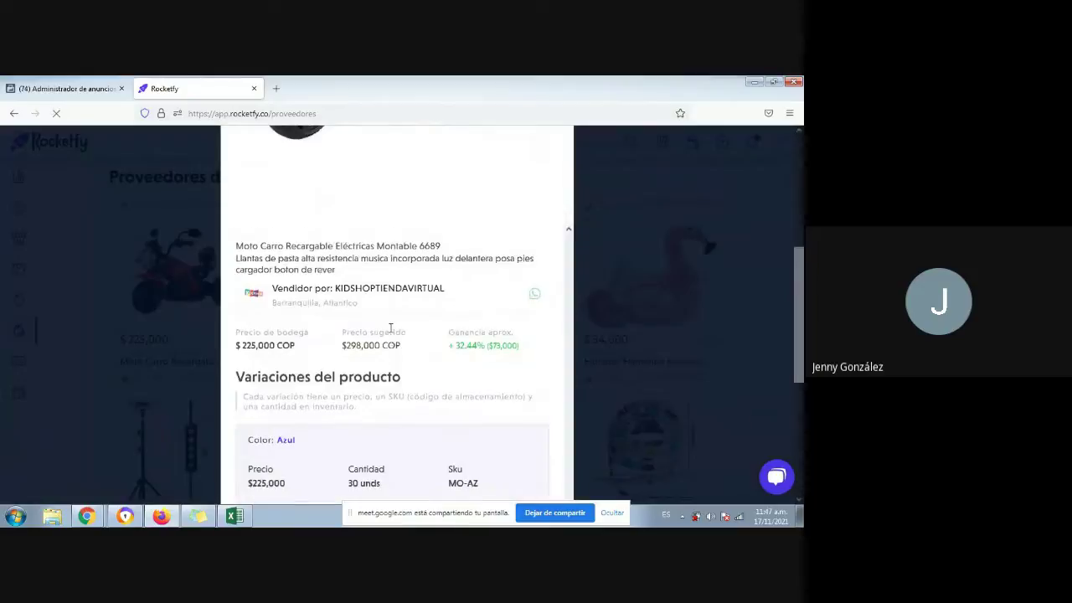
{"action": "scroll", "coordinate": [422, 237], "scroll_direction": "up", "scroll_amount": 2}
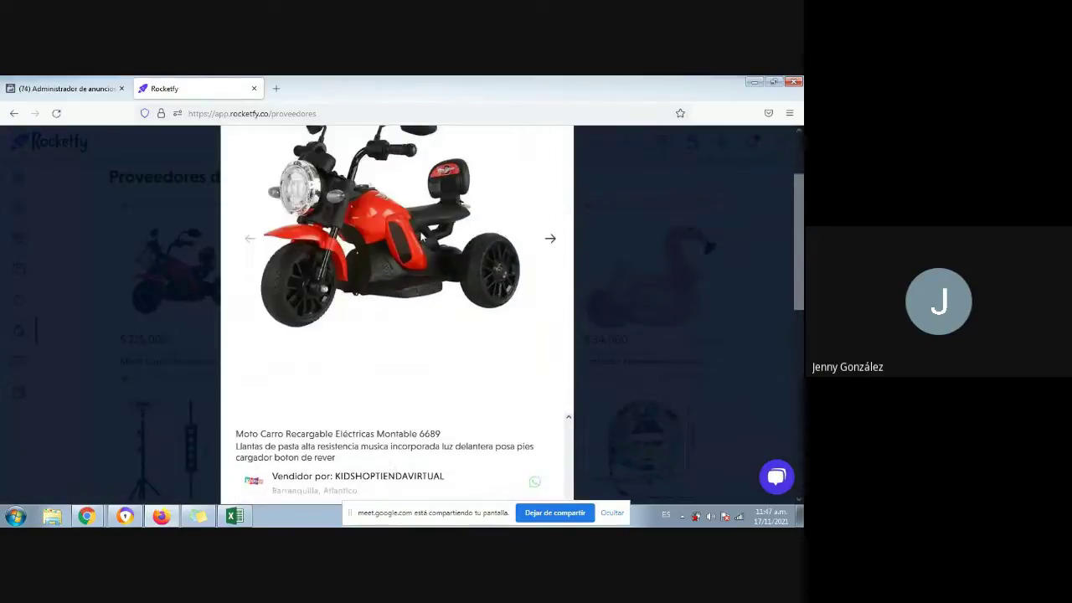
{"action": "scroll", "coordinate": [423, 239], "scroll_direction": "down", "scroll_amount": 5}
{"action": "scroll", "coordinate": [450, 343], "scroll_direction": "down", "scroll_amount": 3}
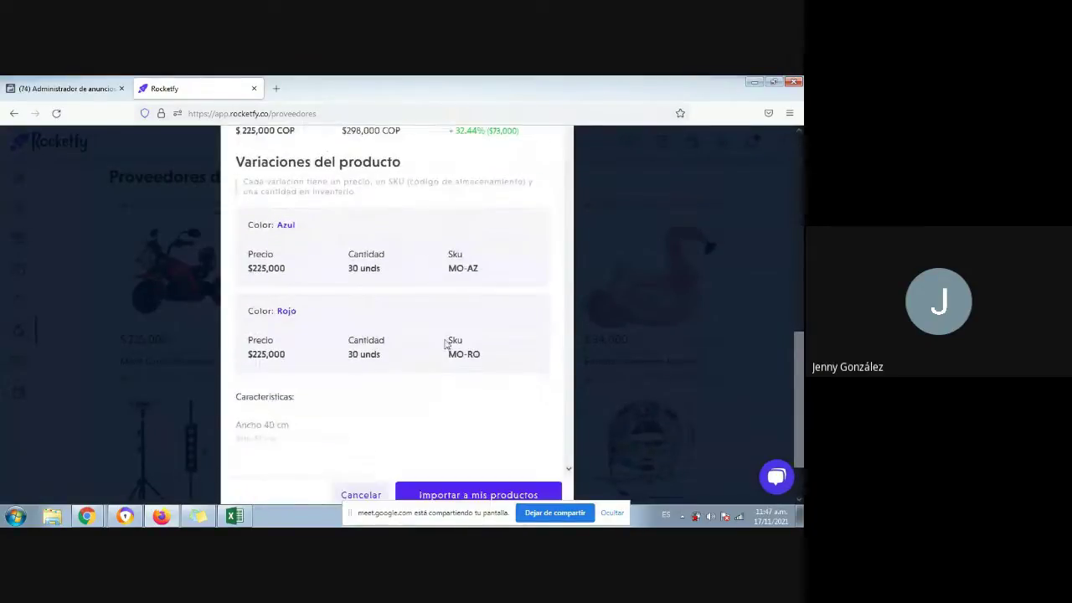
{"action": "scroll", "coordinate": [418, 337], "scroll_direction": "up", "scroll_amount": 8}
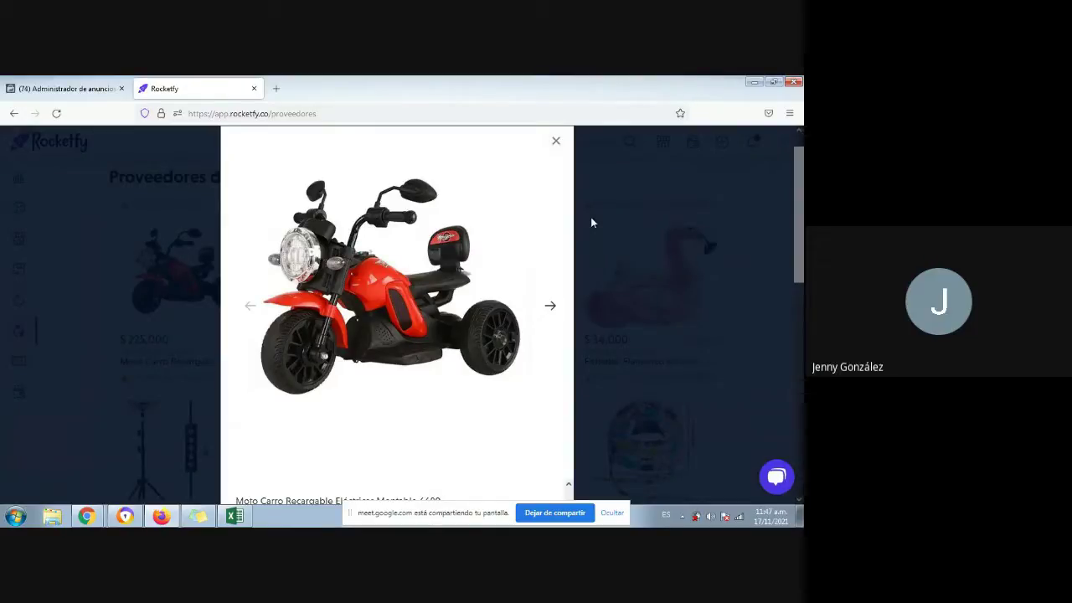
{"action": "scroll", "coordinate": [329, 345], "scroll_direction": "down", "scroll_amount": 3}
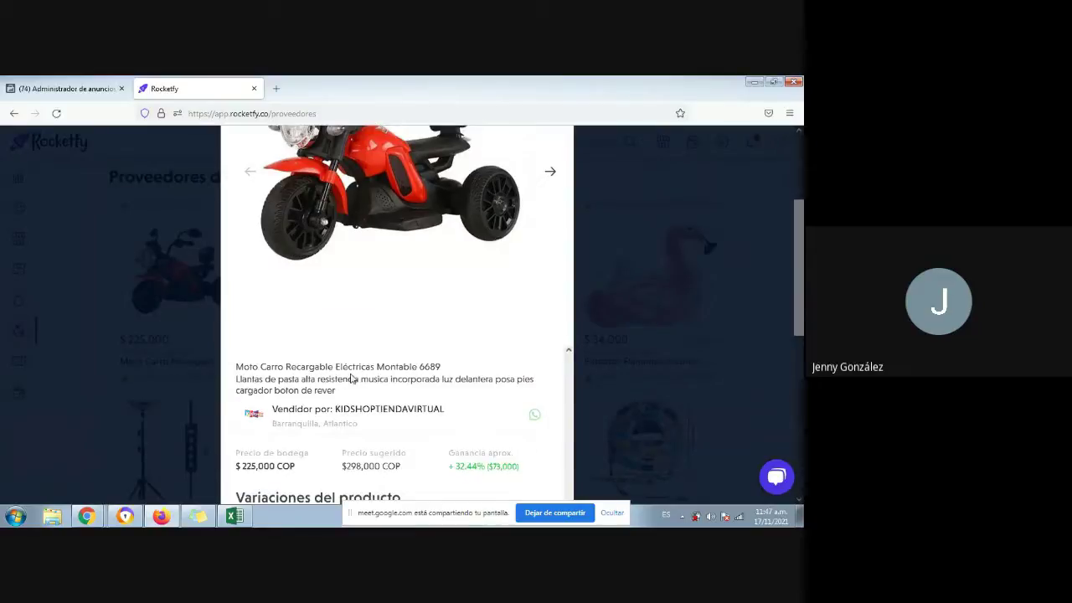
Copy the Moto Carro Recargable Eléctricas Montable 6689 title.
{"action": "triple_click", "coordinate": [351, 368]}
{"action": "right_click", "coordinate": [352, 368]}
{"action": "left_click", "coordinate": [372, 379]}
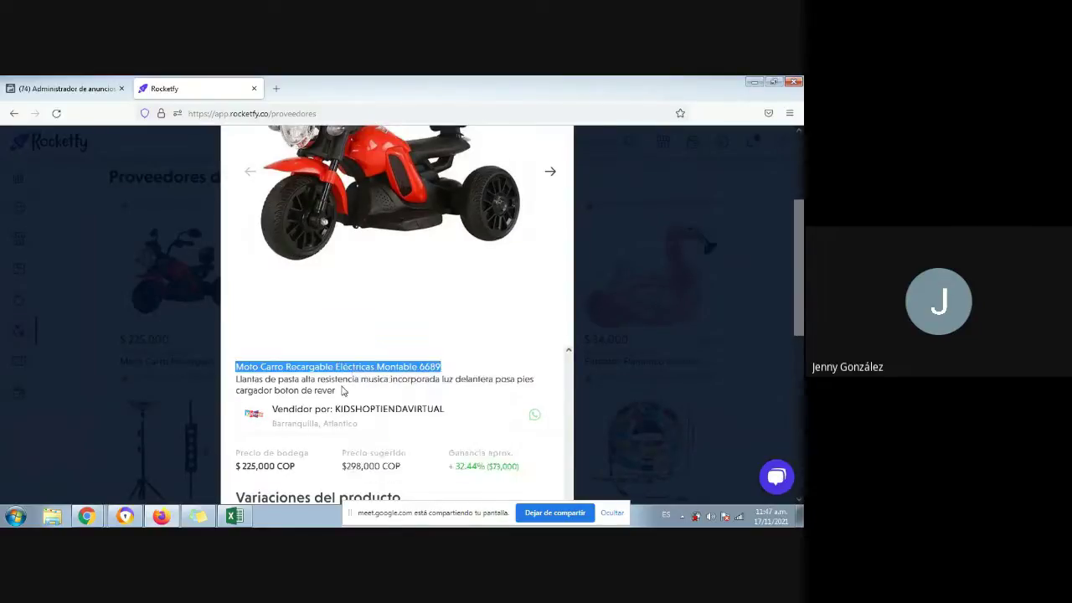
{"action": "left_click", "coordinate": [234, 516]}
Paste the Moto Carro title into D4 as the product name and heighten row 4.
{"action": "double_click", "coordinate": [295, 250]}
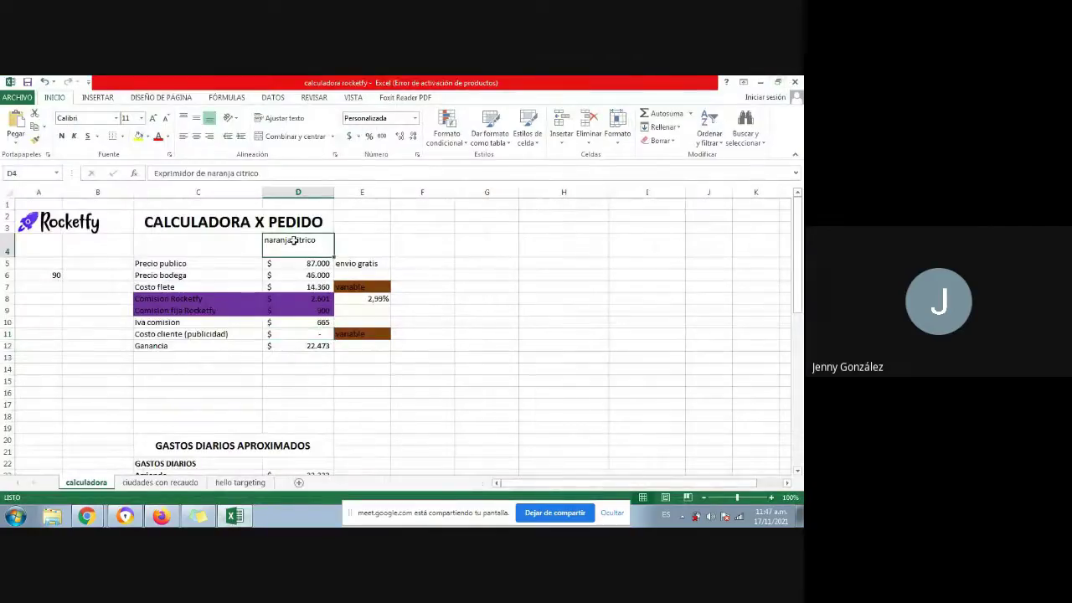
{"action": "left_click_drag", "start_coordinate": [295, 249], "coordinate": [248, 228]}
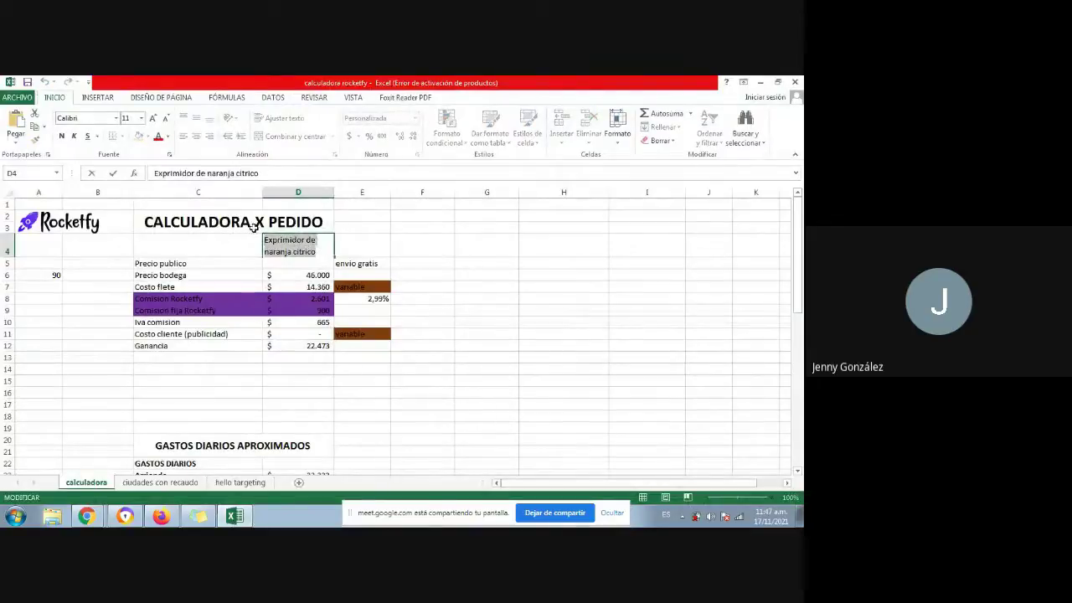
{"action": "key", "text": "ctrl+v"}
{"action": "left_click", "coordinate": [393, 224]}
{"action": "left_click", "coordinate": [289, 263]}
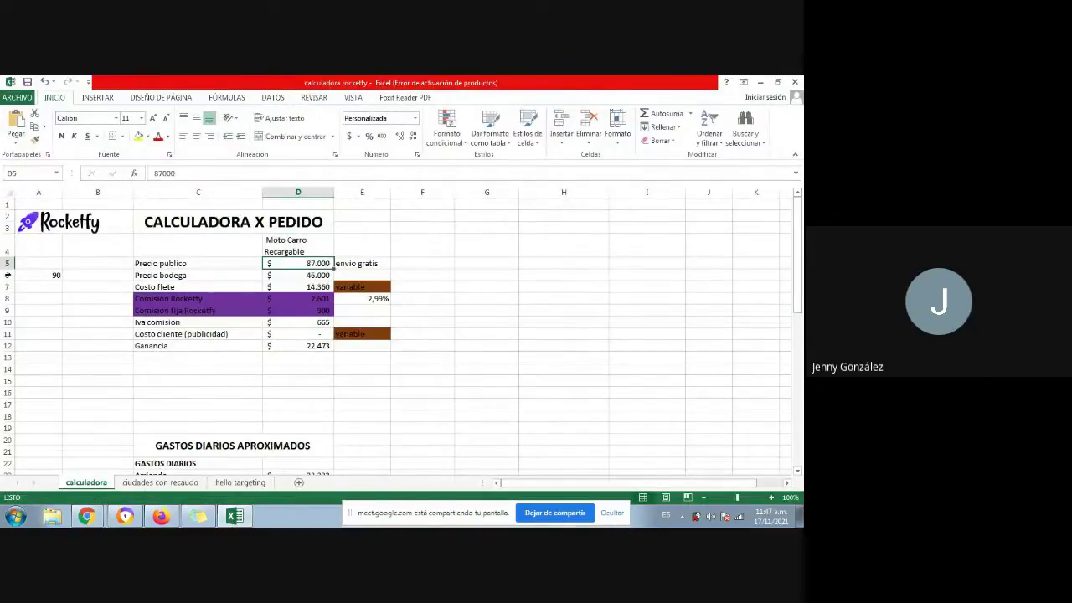
{"action": "left_click_drag", "start_coordinate": [8, 258], "coordinate": [8, 263]}
{"action": "left_click", "coordinate": [184, 268]}
{"action": "left_click", "coordinate": [277, 269]}
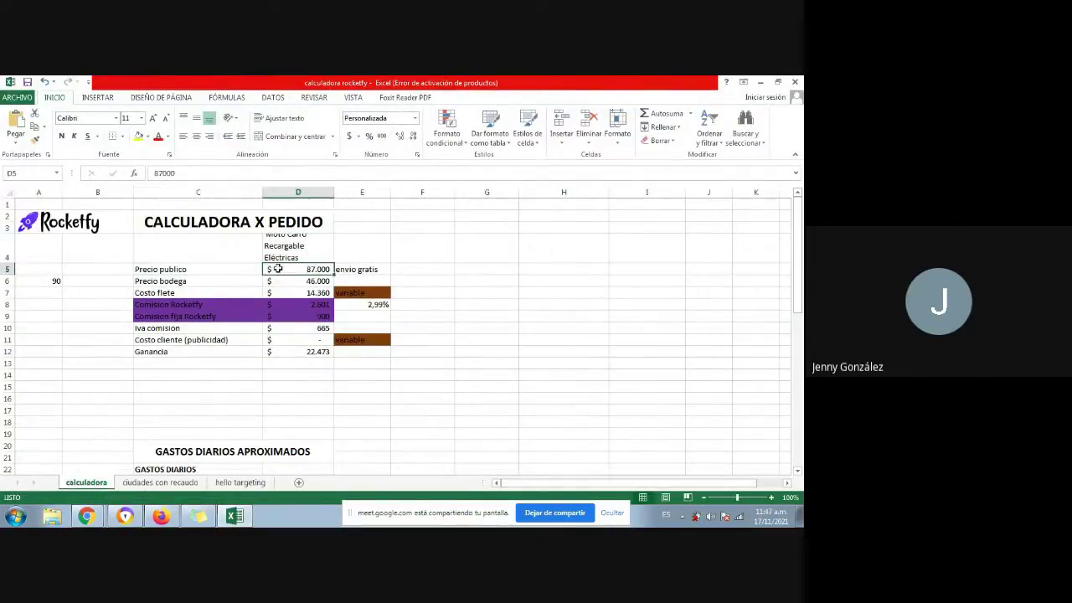
Check the Rocketfy price and enter 225.000 as the price in D5.
{"action": "left_click", "coordinate": [161, 515]}
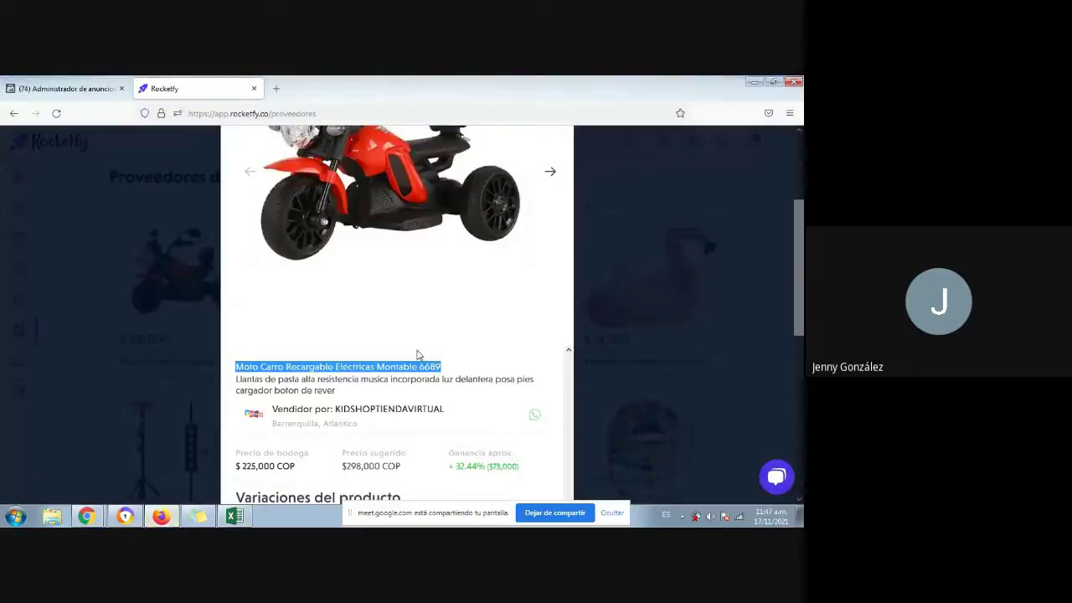
{"action": "scroll", "coordinate": [421, 351], "scroll_direction": "down", "scroll_amount": 1}
{"action": "scroll", "coordinate": [421, 352], "scroll_direction": "down", "scroll_amount": 2}
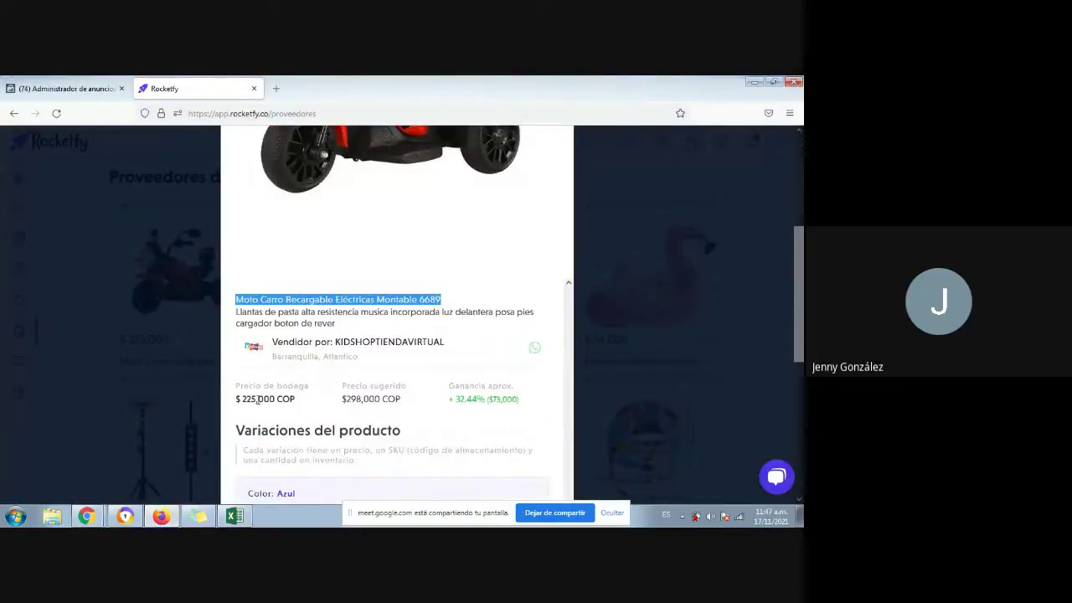
{"action": "key", "text": "alt+Tab"}
{"action": "type", "text": "3232"}
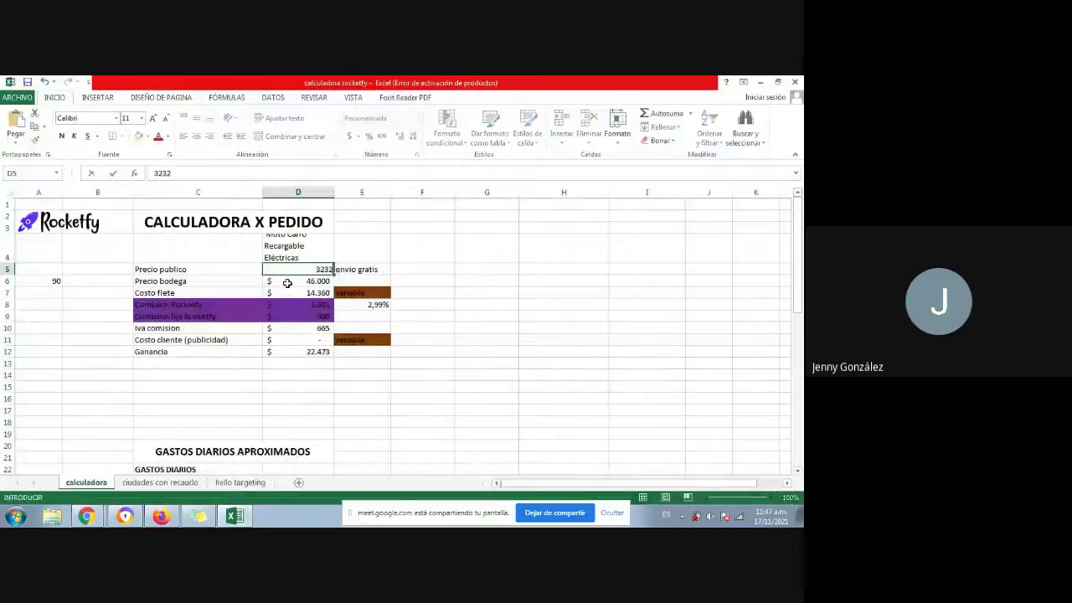
{"action": "key", "text": "BackSpace"}
{"action": "key", "text": "BackSpace"}
{"action": "key", "text": "BackSpace"}
{"action": "key", "text": "BackSpace"}
{"action": "key", "text": "Return"}
Move the 225.000 price down into D6 and enter 298.000 in D5.
{"action": "left_click", "coordinate": [134, 521]}
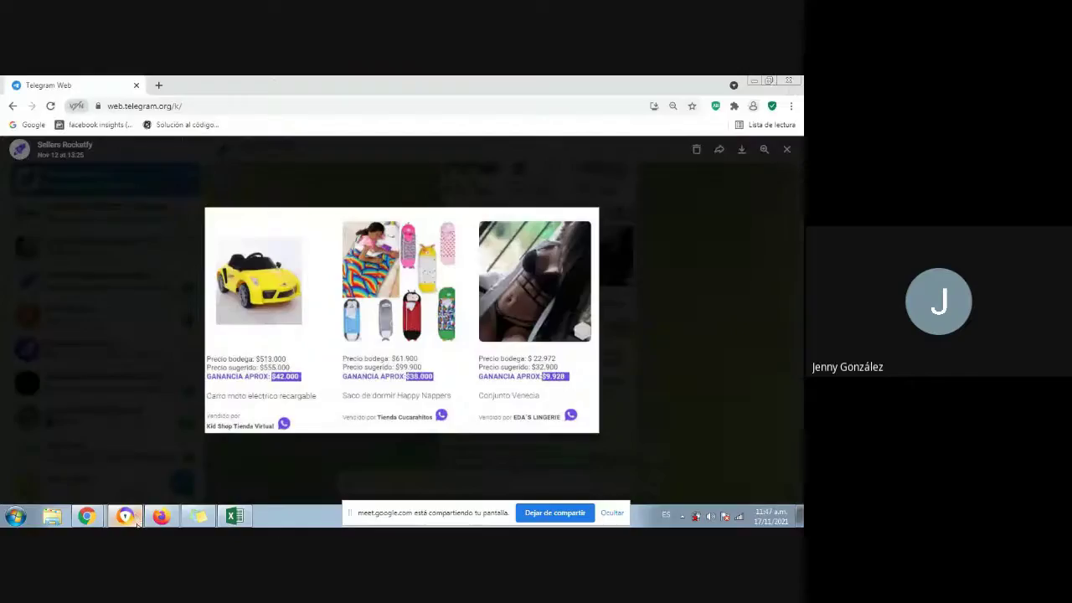
{"action": "left_click", "coordinate": [161, 517]}
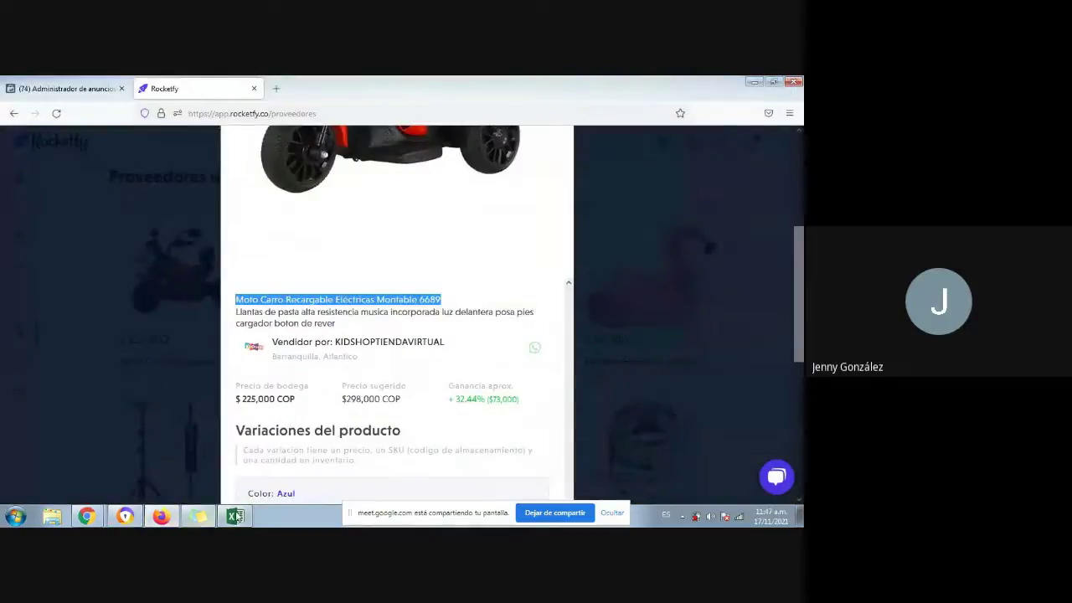
{"action": "left_click", "coordinate": [235, 515]}
{"action": "type", "text": "298000"}
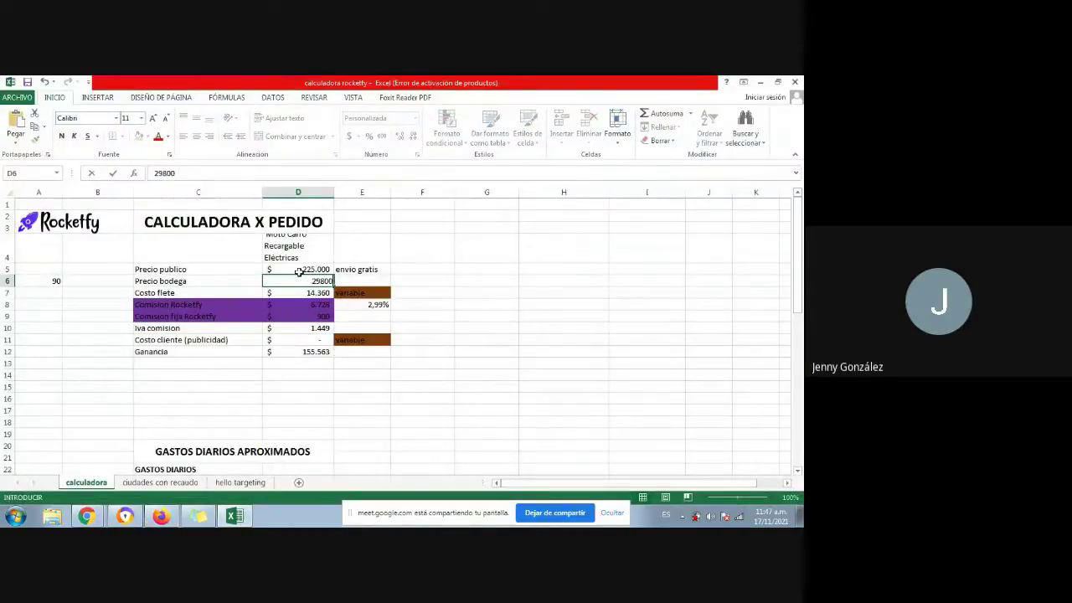
{"action": "key", "text": "Return"}
{"action": "left_click", "coordinate": [299, 272]}
{"action": "left_click_drag", "start_coordinate": [299, 272], "coordinate": [295, 283]}
{"action": "left_click", "coordinate": [302, 270]}
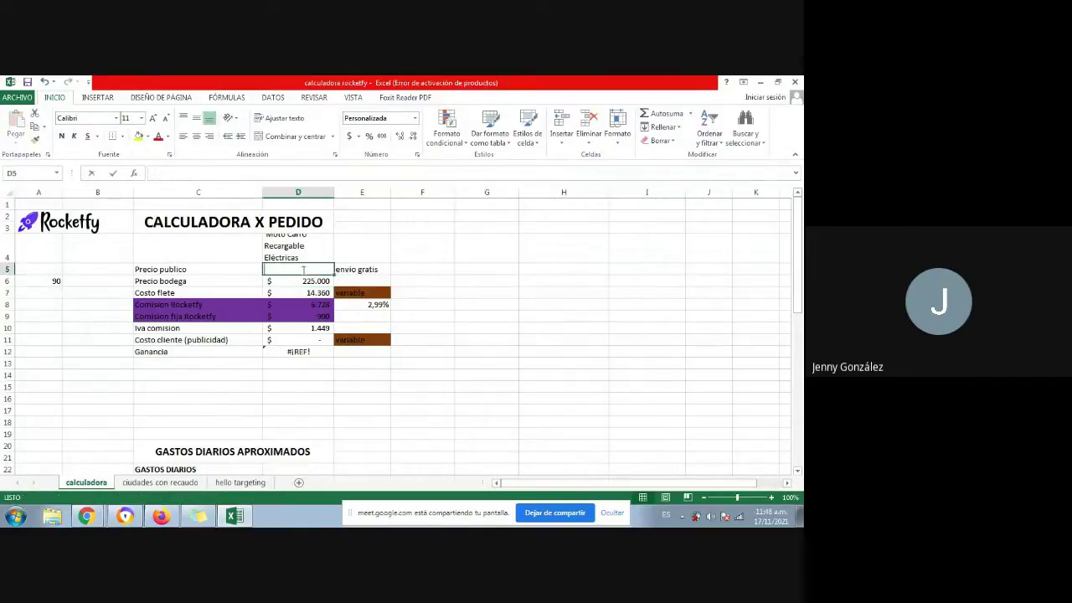
{"action": "type", "text": "298000"}
{"action": "key", "text": "Return"}
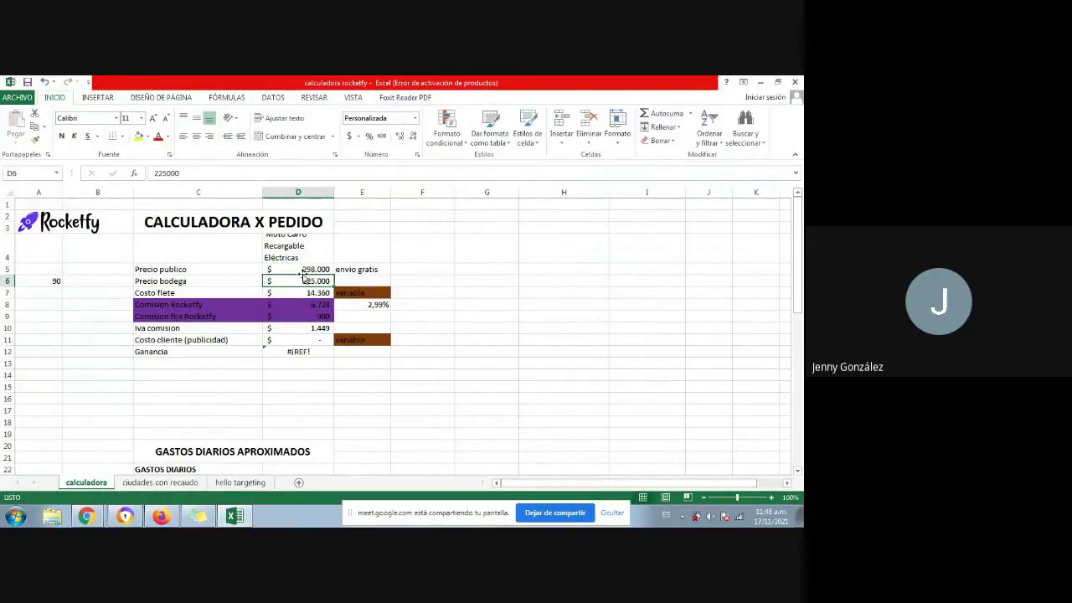
Re-enter 225.000 as the warehouse price in D6 and 298.000 as the public price in D5.
{"action": "key", "text": "Up"}
{"action": "key", "text": "Right"}
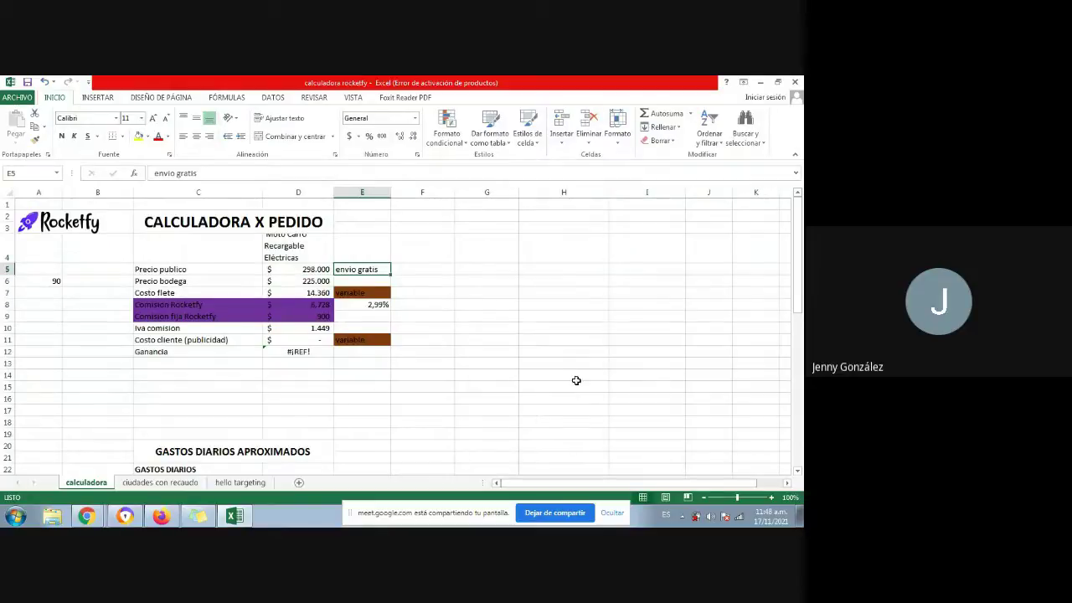
{"action": "left_click", "coordinate": [315, 283]}
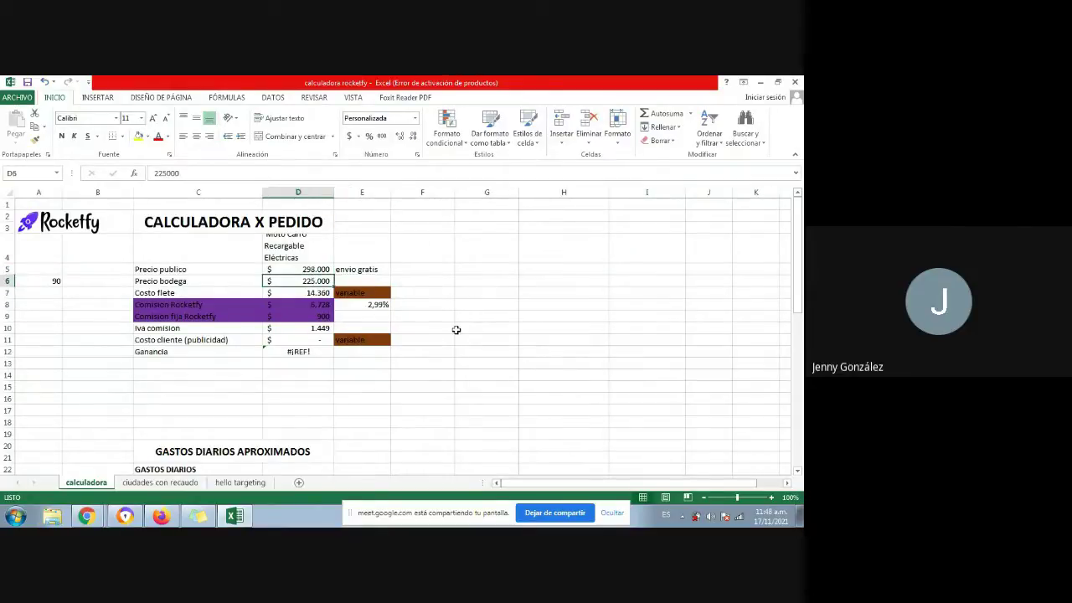
{"action": "left_click", "coordinate": [488, 328]}
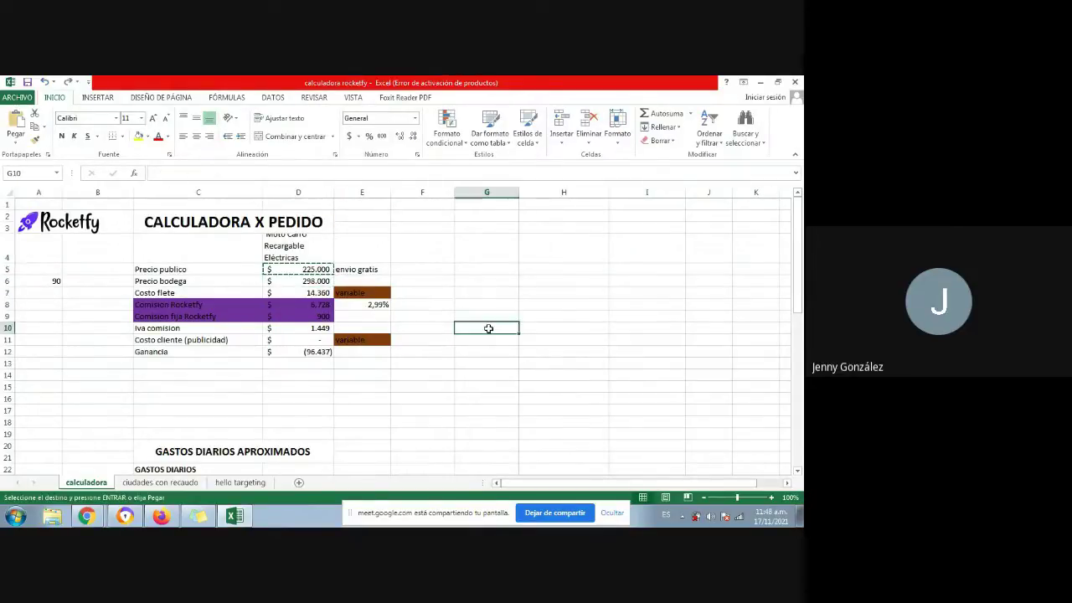
{"action": "key", "text": "Escape"}
{"action": "key", "text": "Up"}
{"action": "key", "text": "Up"}
{"action": "key", "text": "Up"}
{"action": "key", "text": "Up"}
{"action": "key", "text": "Left"}
{"action": "key", "text": "Left"}
{"action": "key", "text": "Left"}
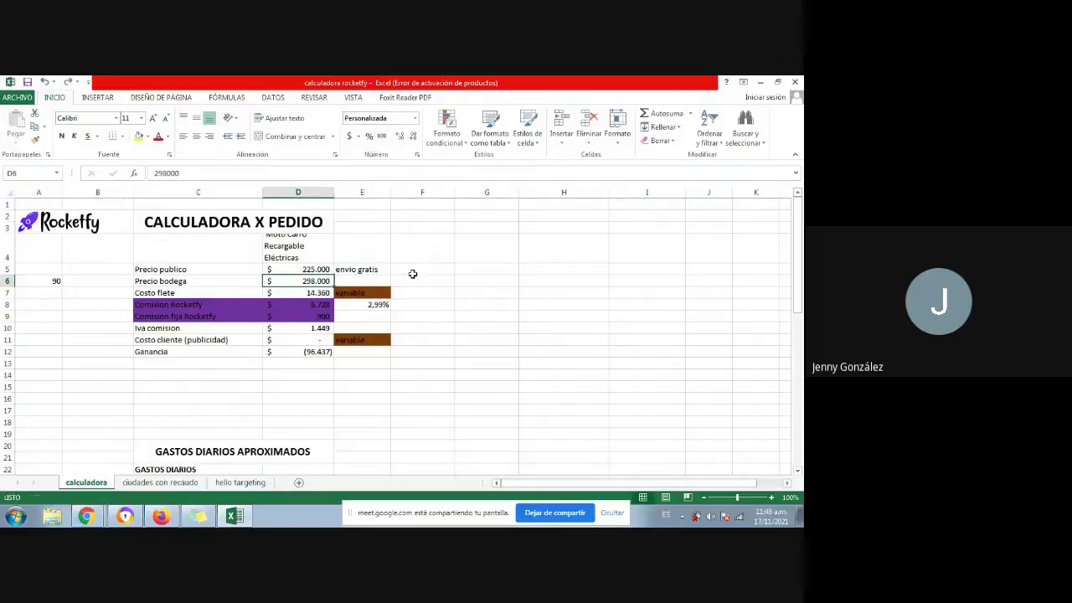
{"action": "type", "text": "22500"}
{"action": "key", "text": "Return"}
{"action": "key", "text": "Up"}
{"action": "key", "text": "Up"}
{"action": "type", "text": "298.000"}
{"action": "key", "text": "Return"}
{"action": "mouse_move", "coordinate": [88, 515]}
{"action": "left_click", "coordinate": [65, 469]}
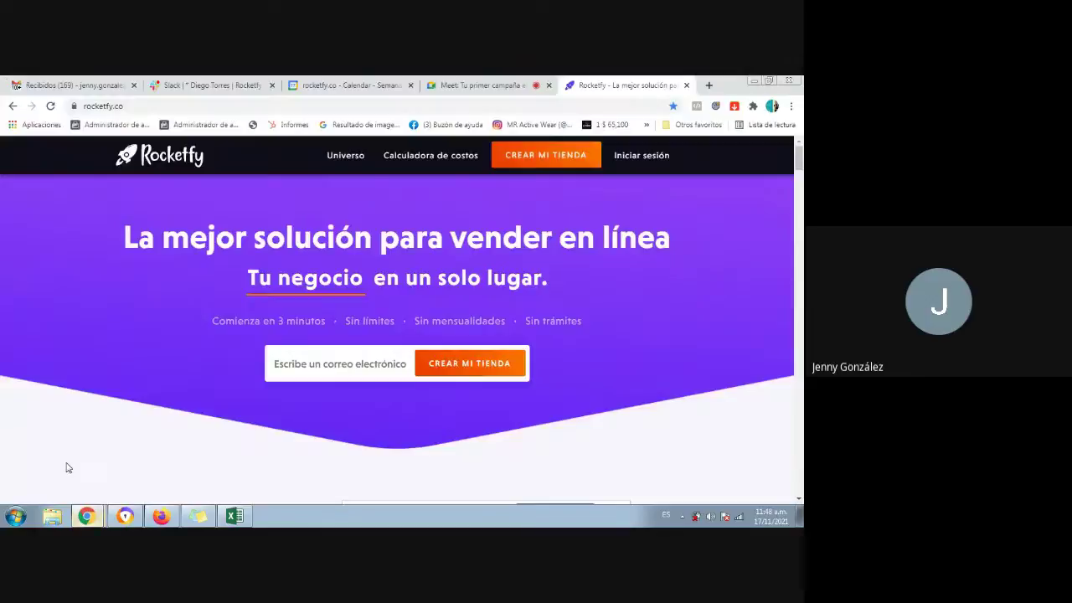
{"action": "left_click", "coordinate": [453, 84]}
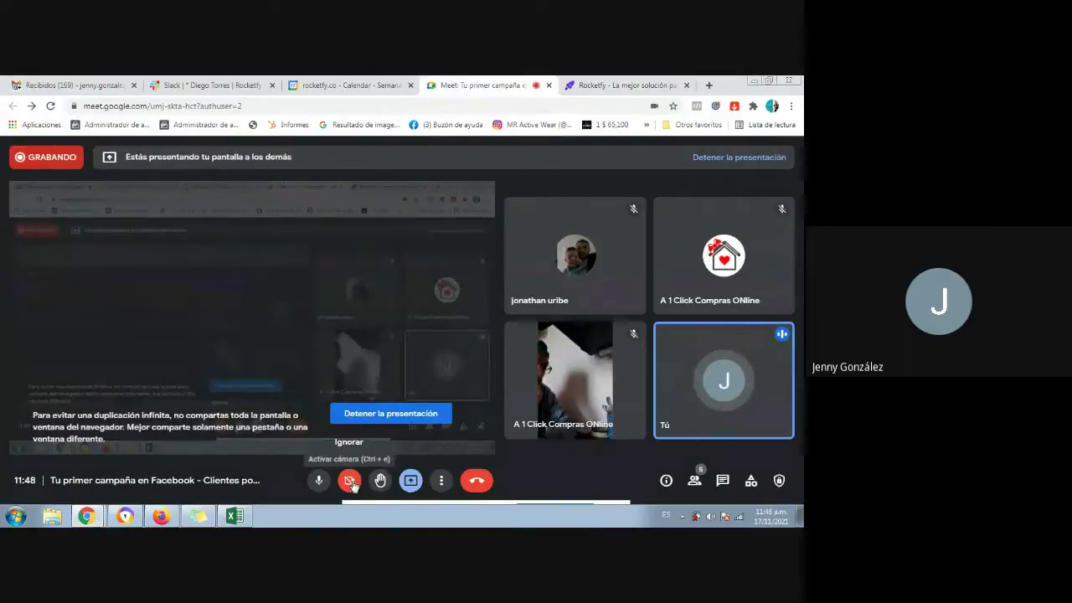
{"action": "left_click", "coordinate": [235, 517]}
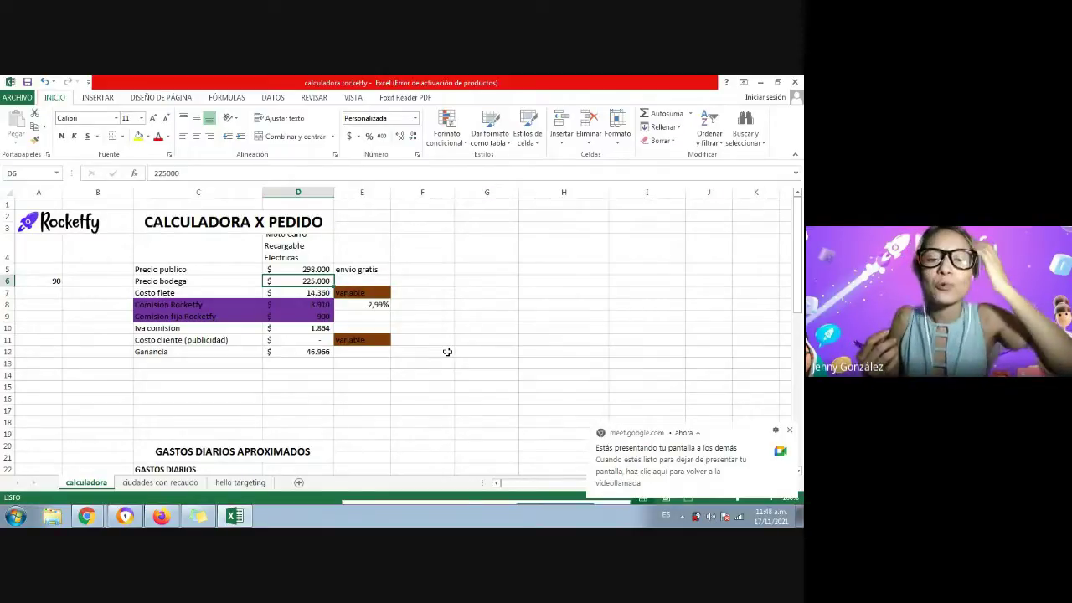
Drag row 4 taller so D4's full Moto Carro name fits, then re-confirm the entry.
{"action": "left_click_drag", "start_coordinate": [8, 263], "coordinate": [7, 278]}
{"action": "left_click", "coordinate": [271, 283]}
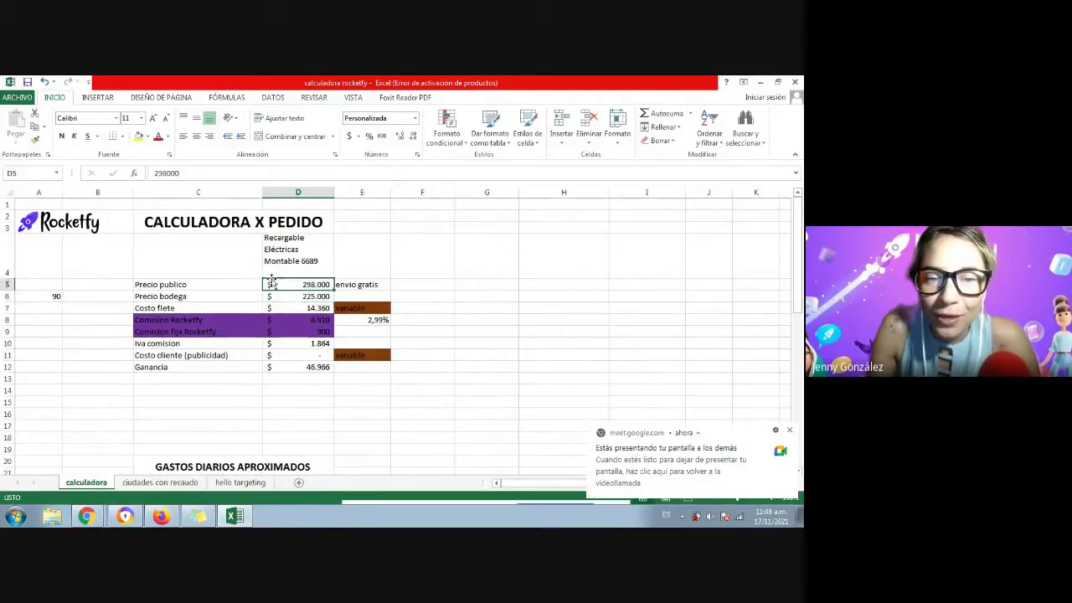
{"action": "left_click", "coordinate": [285, 271]}
{"action": "double_click", "coordinate": [285, 270]}
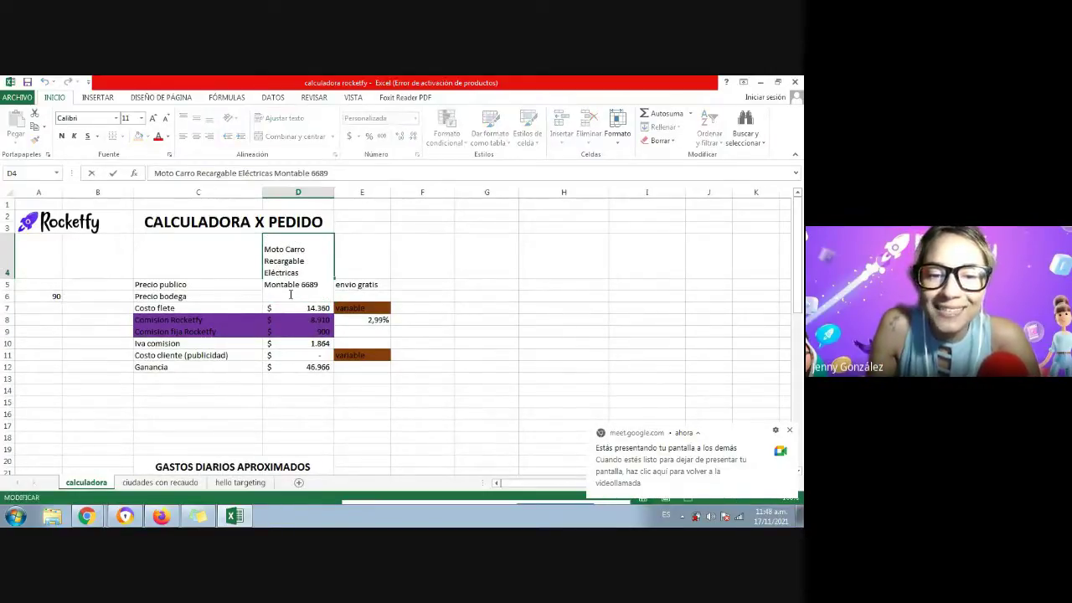
{"action": "key", "text": "Return"}
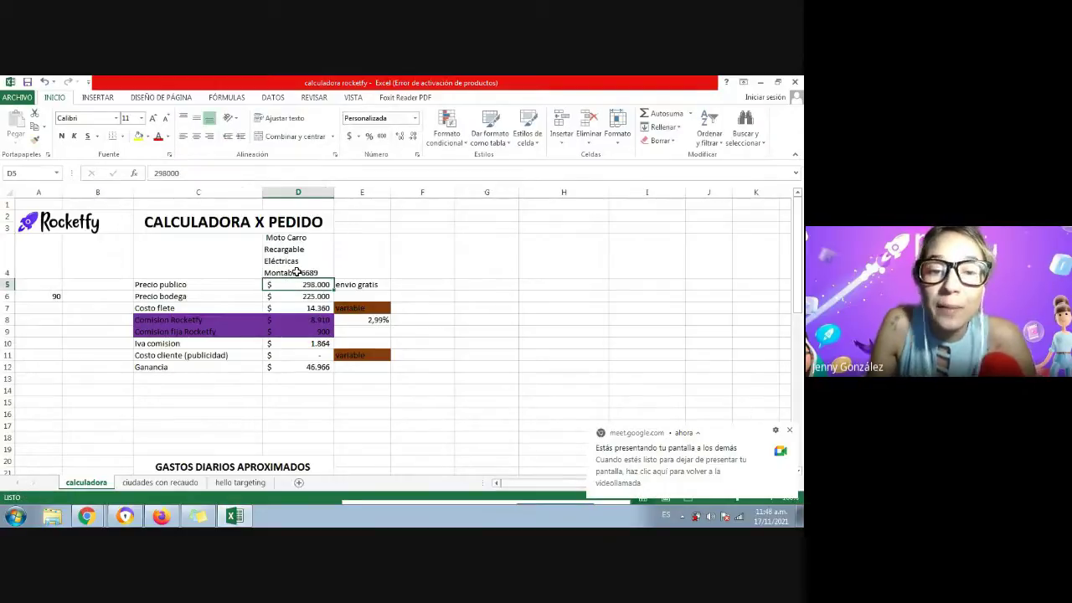
Review the commission VAT cell D10 and the freight cost cell D7.
{"action": "left_click", "coordinate": [297, 272]}
{"action": "left_click", "coordinate": [302, 343]}
{"action": "left_click", "coordinate": [168, 308]}
{"action": "left_click", "coordinate": [284, 308]}
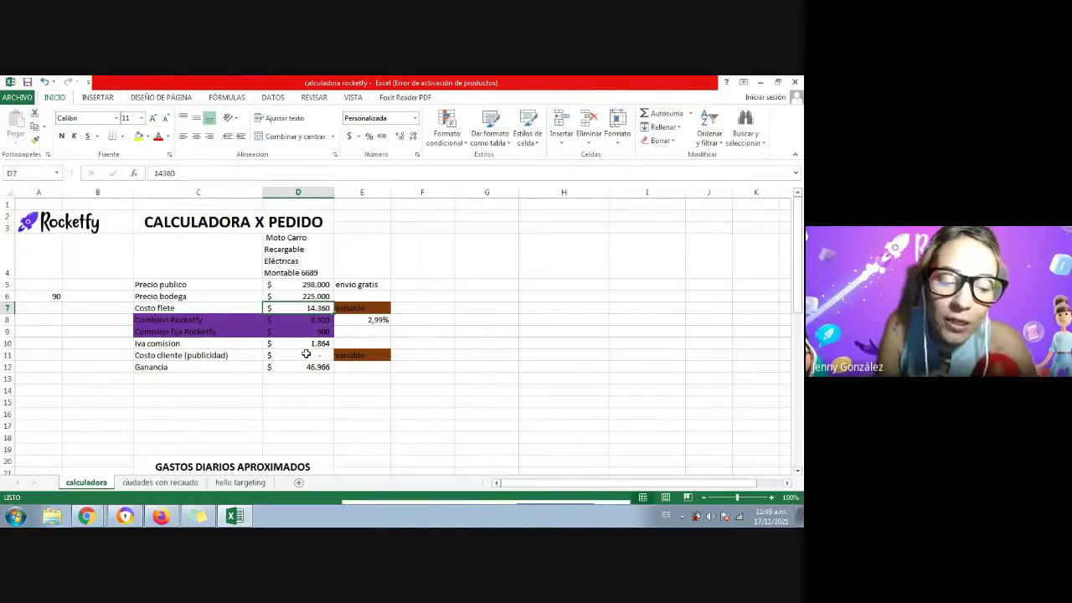
Set the freight cost in D7 to 24.000 and inspect the commission and 2,99% rate.
{"action": "type", "text": "24.000"}
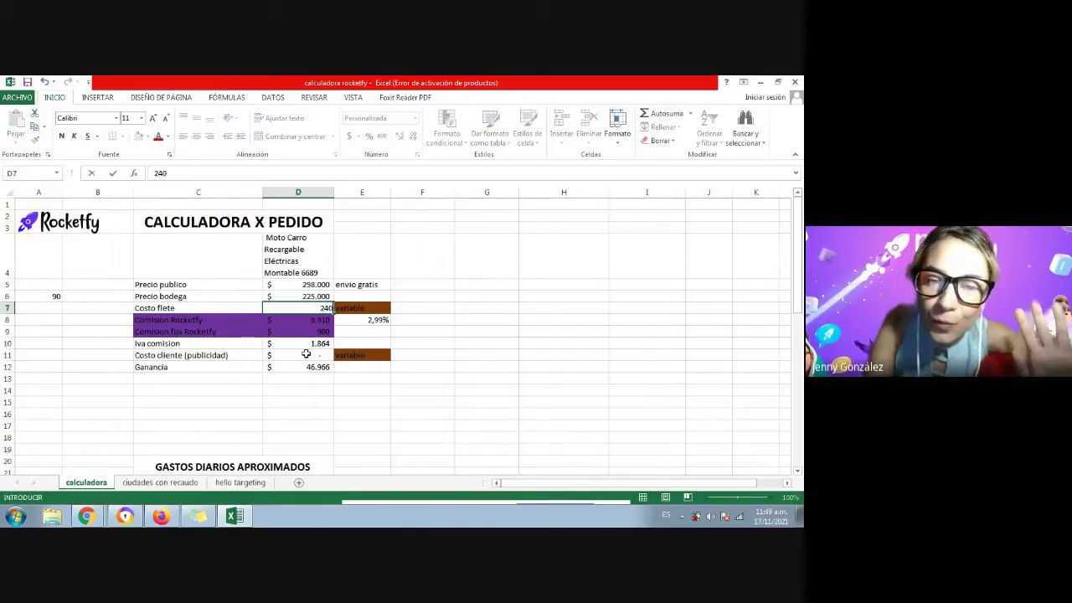
{"action": "key", "text": "Return"}
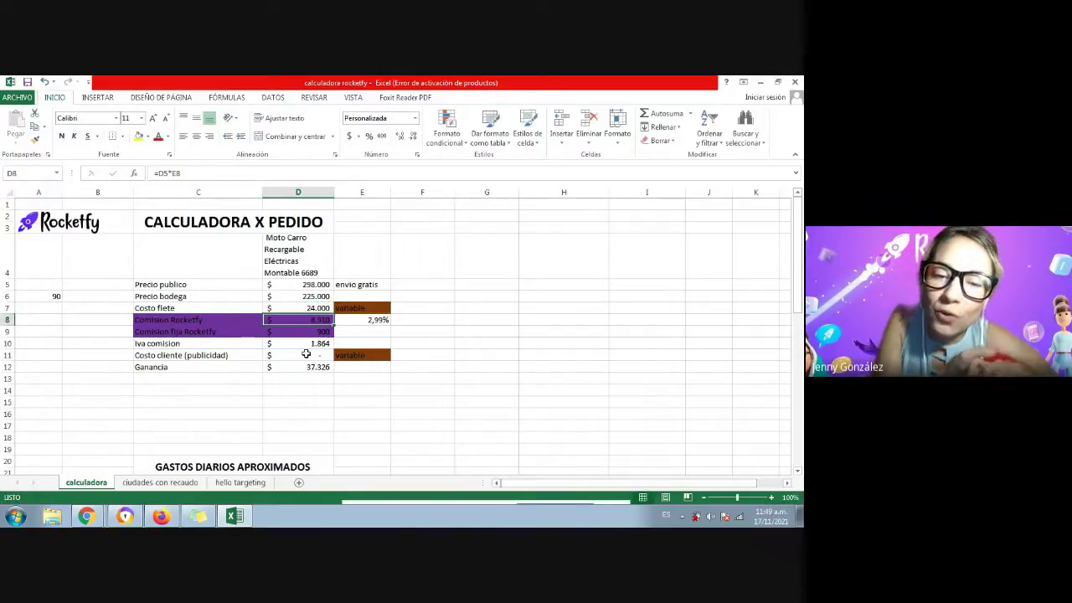
{"action": "key", "text": "Down"}
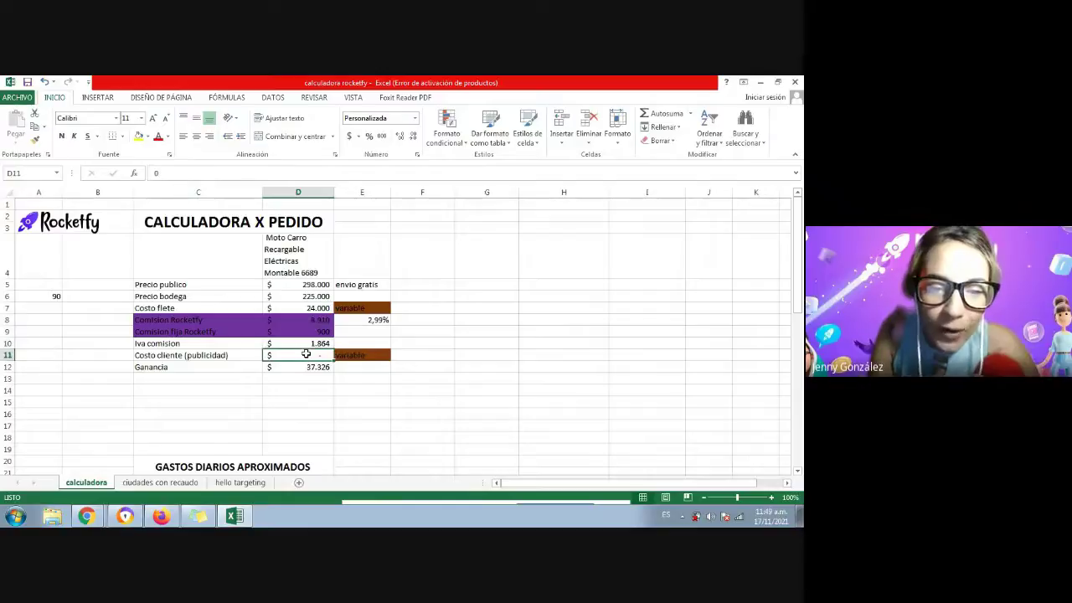
{"action": "key", "text": "Up"}
{"action": "key", "text": "Up"}
{"action": "key", "text": "Up"}
{"action": "key", "text": "Up"}
{"action": "key", "text": "Down"}
{"action": "key", "text": "Down"}
{"action": "key", "text": "Up"}
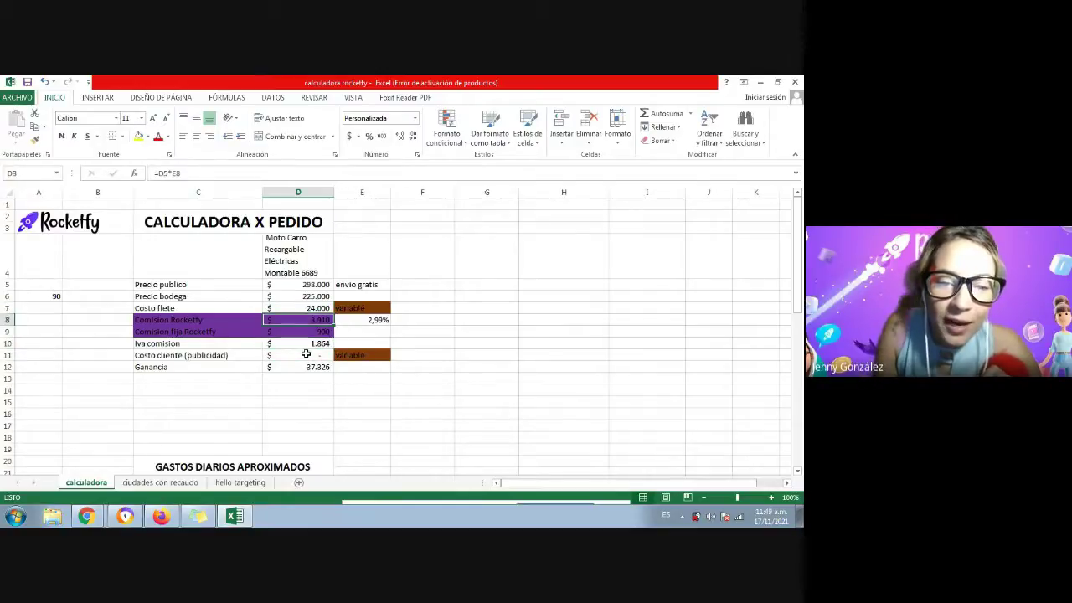
{"action": "key", "text": "Right"}
{"action": "key", "text": "Left"}
{"action": "key", "text": "Right"}
{"action": "key", "text": "Left"}
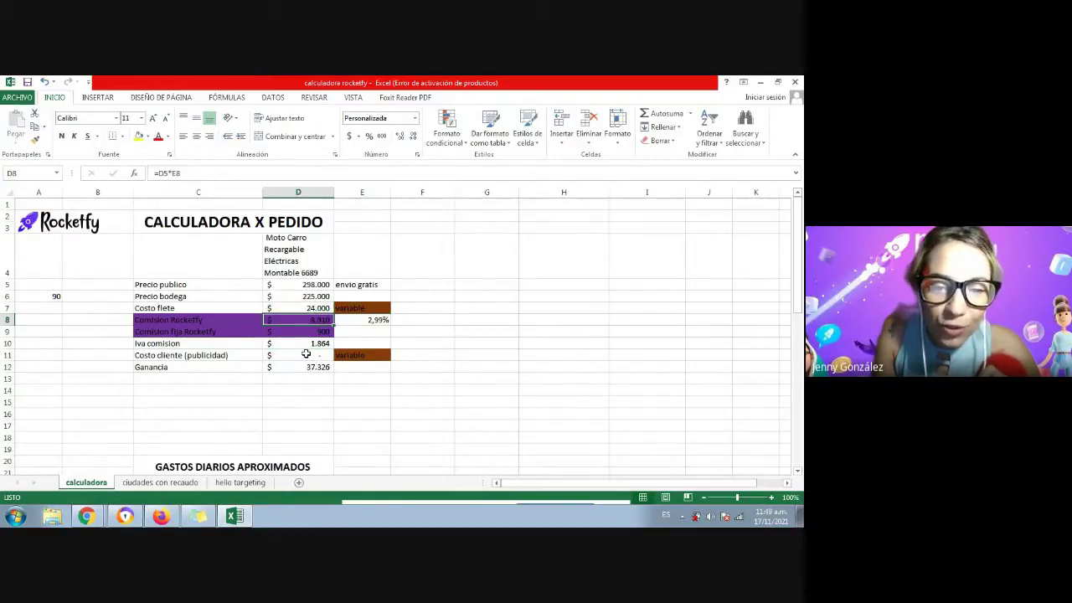
{"action": "key", "text": "Right"}
{"action": "key", "text": "Left"}
Review the public price, commission, VAT, profit and advertising cost cells.
{"action": "left_click", "coordinate": [303, 283]}
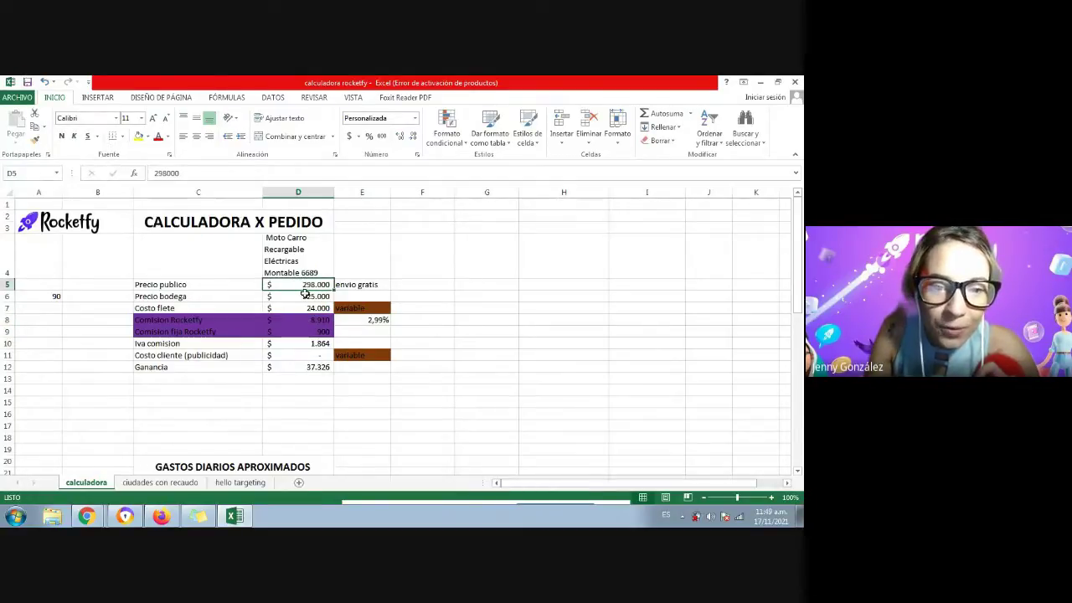
{"action": "left_click", "coordinate": [302, 332]}
{"action": "left_click", "coordinate": [250, 353]}
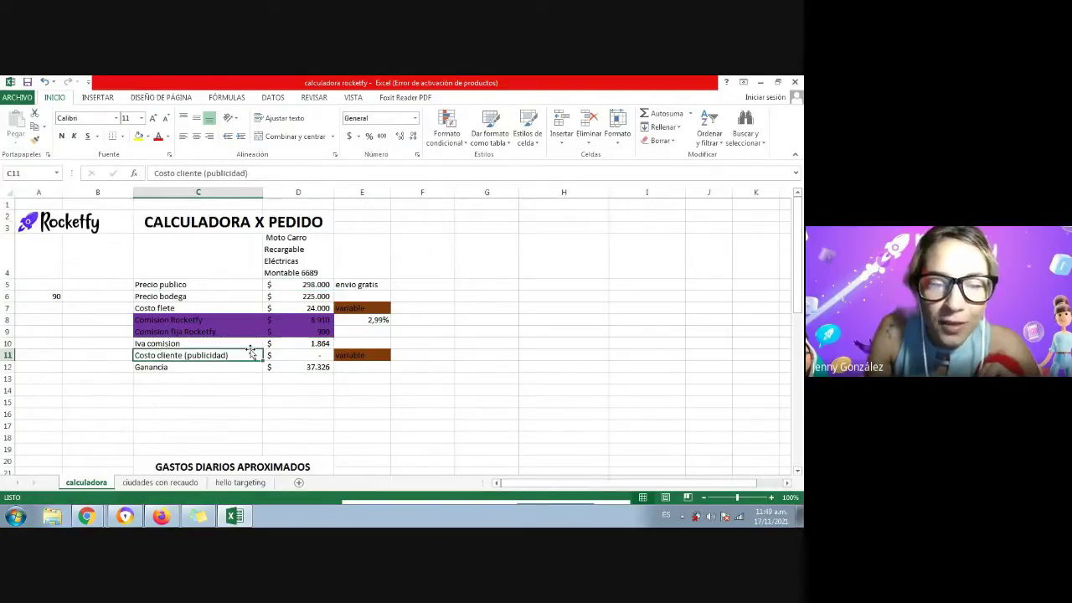
{"action": "left_click", "coordinate": [277, 344]}
{"action": "left_click_drag", "start_coordinate": [322, 320], "coordinate": [322, 332]}
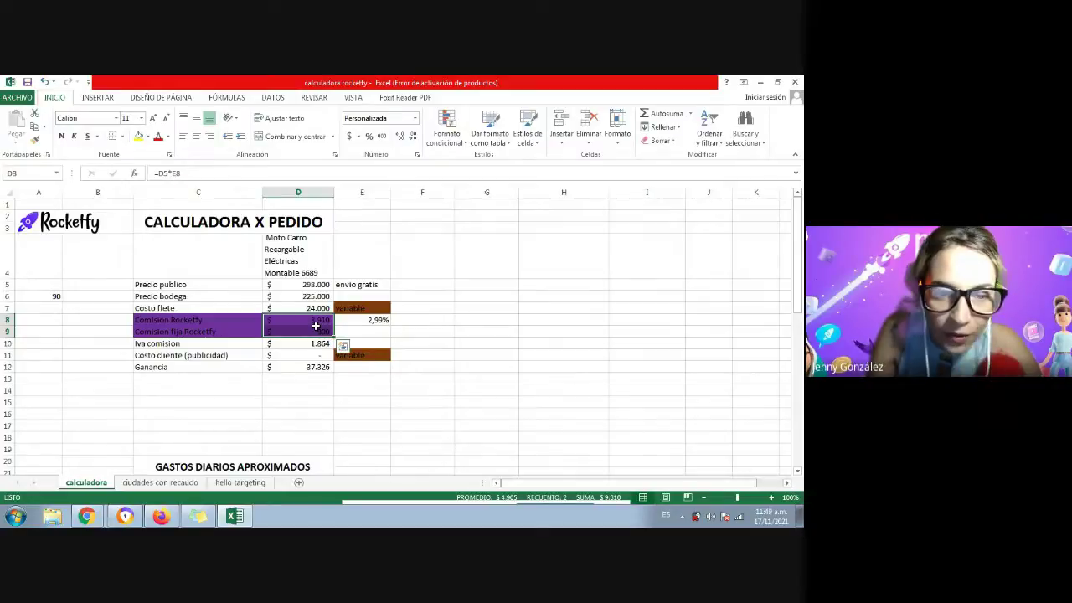
{"action": "left_click", "coordinate": [289, 368]}
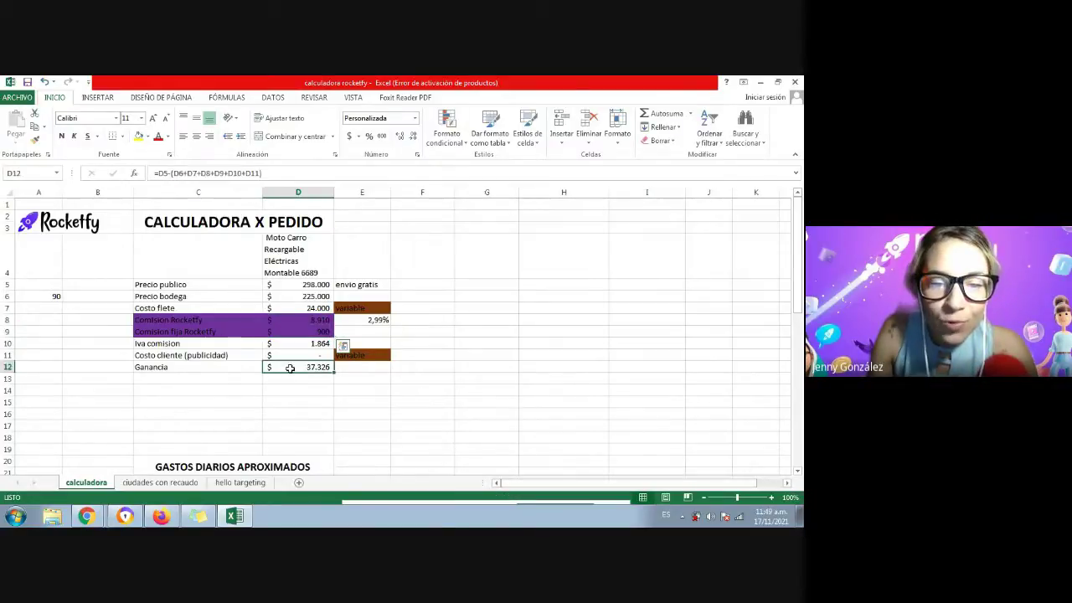
{"action": "left_click", "coordinate": [188, 355]}
{"action": "left_click", "coordinate": [270, 355]}
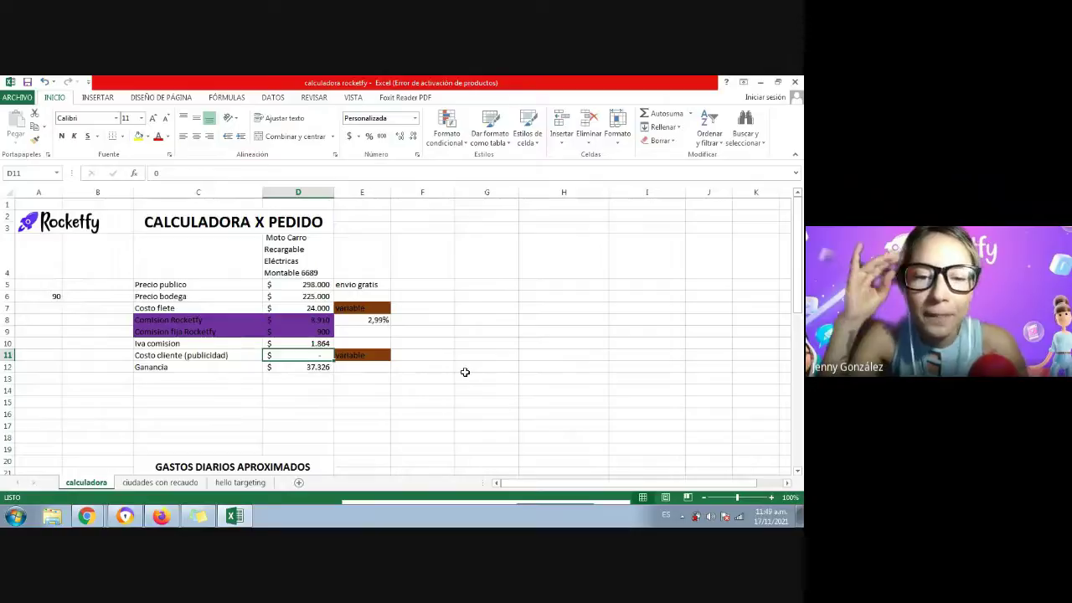
Enter the formula =D5*20 as the advertising cost in D11.
{"action": "type", "text": "="}
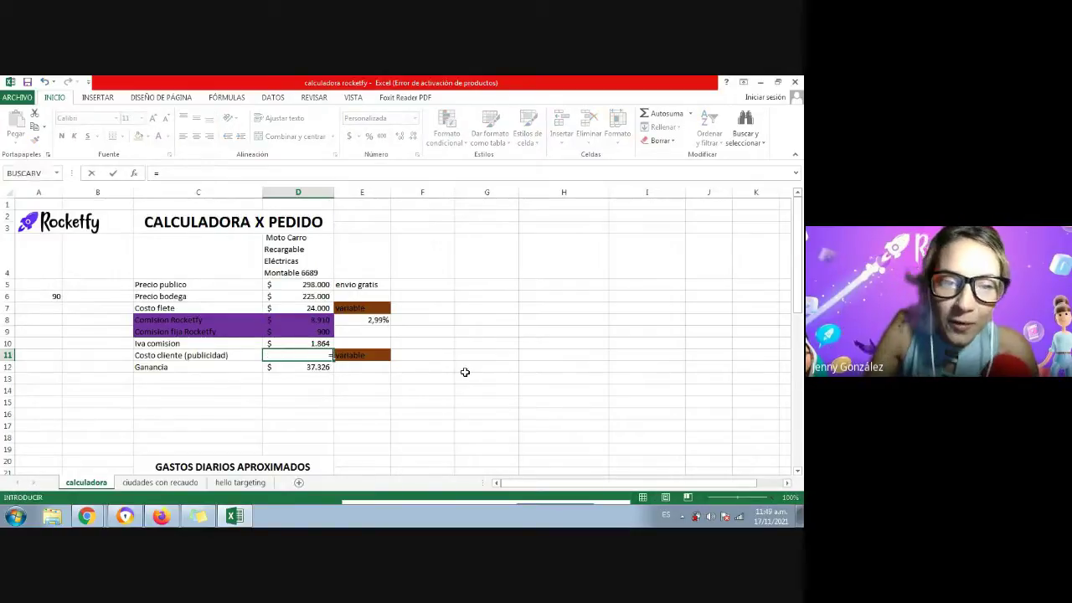
{"action": "left_click", "coordinate": [323, 286]}
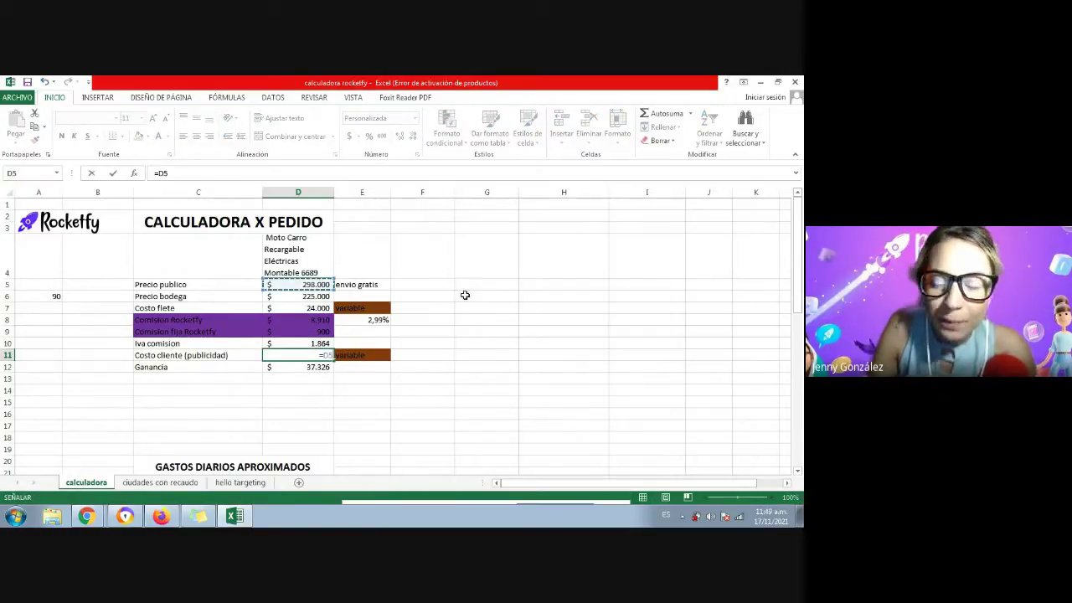
{"action": "type", "text": "*20%"}
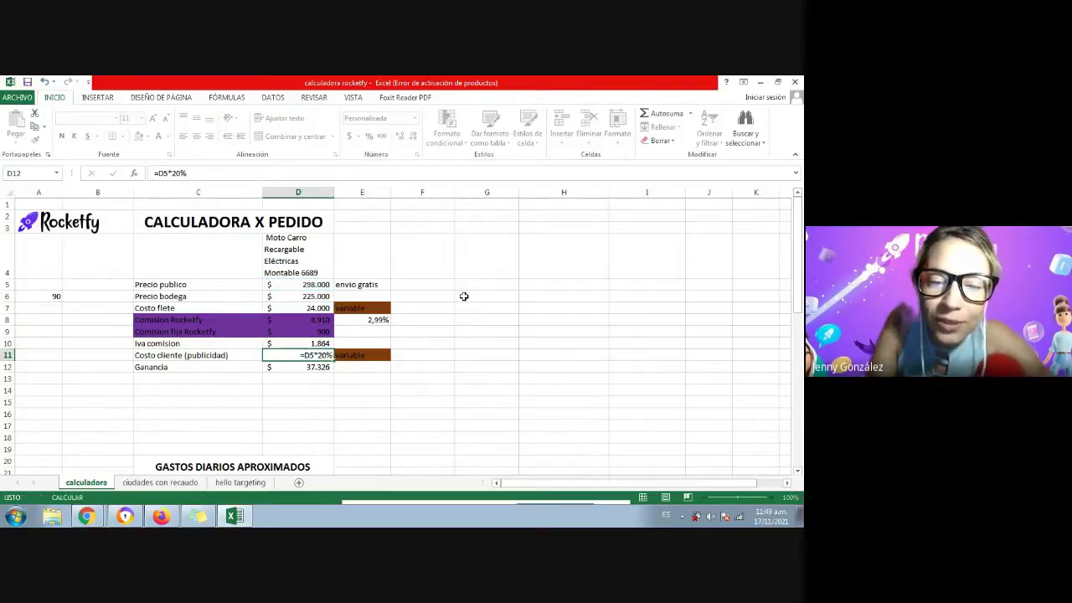
{"action": "key", "text": "Return"}
{"action": "key", "text": "Return"}
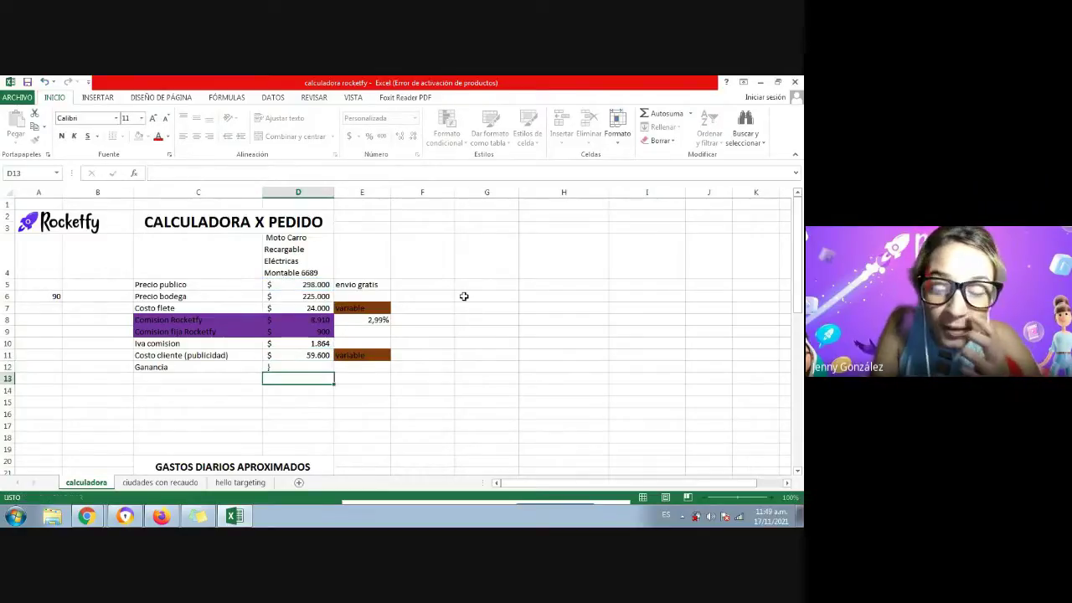
{"action": "key", "text": "Up"}
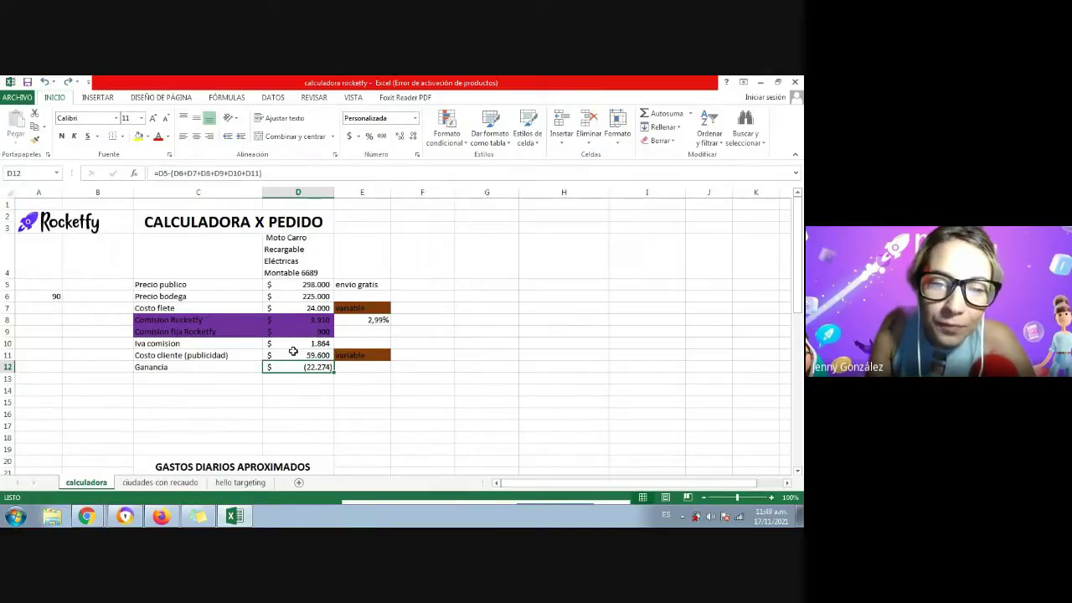
Raise the public price in D5 to 310.000.
{"action": "left_click", "coordinate": [299, 285]}
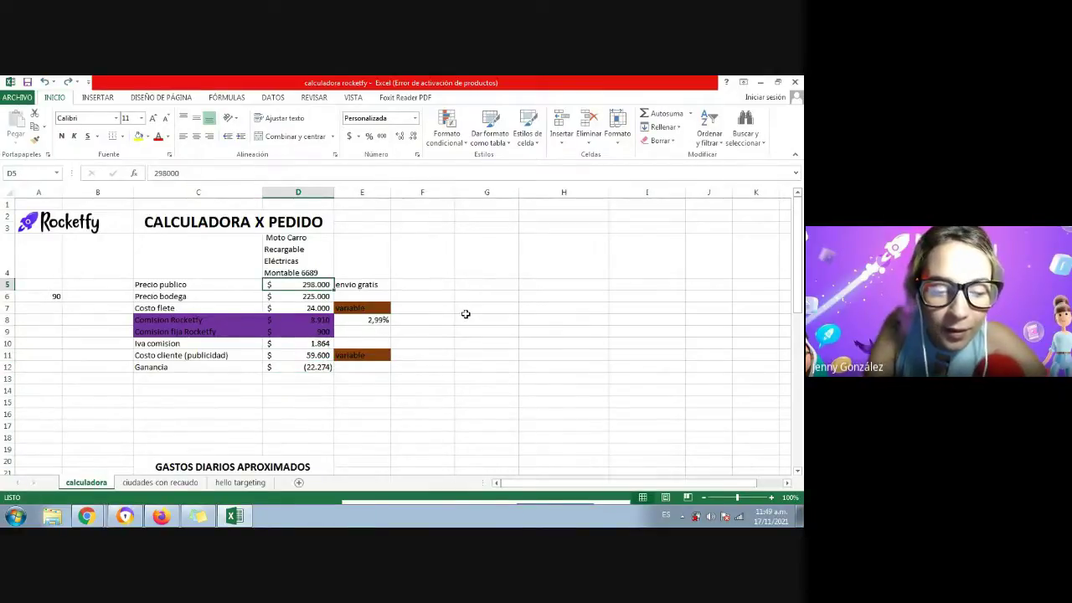
{"action": "type", "text": "310000"}
{"action": "key", "text": "Return"}
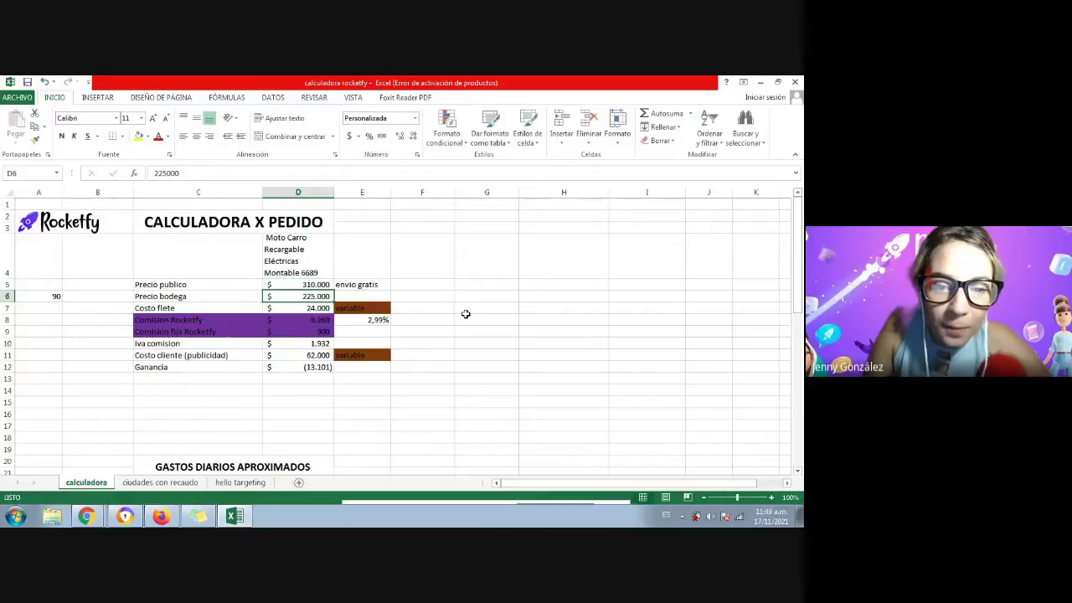
{"action": "key", "text": "Down"}
{"action": "key", "text": "Down"}
{"action": "key", "text": "Up"}
{"action": "key", "text": "Up"}
{"action": "key", "text": "Up"}
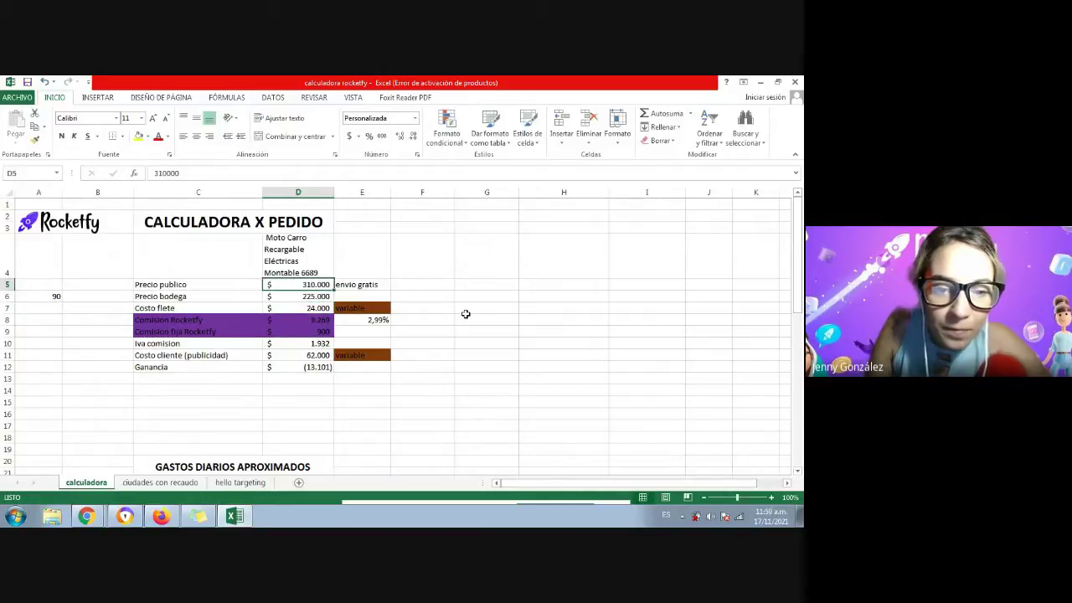
Confirm the 20% advertising cost in D11 and check profit D12 and the D10 formula.
{"action": "left_click", "coordinate": [301, 356]}
{"action": "left_click", "coordinate": [194, 174]}
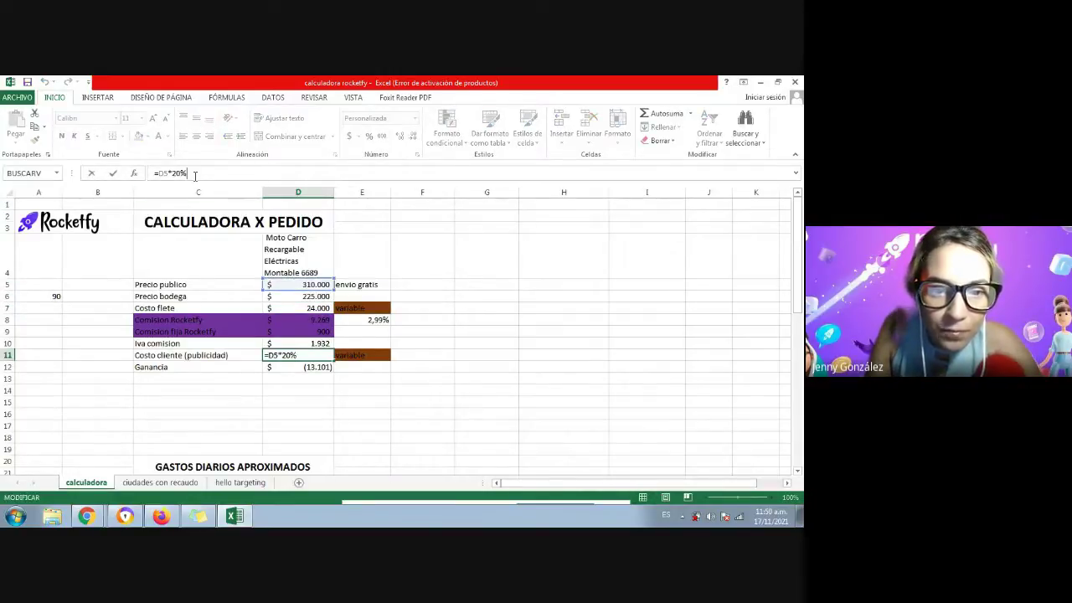
{"action": "key", "text": "Return"}
{"action": "key", "text": "Up"}
{"action": "key", "text": "Down"}
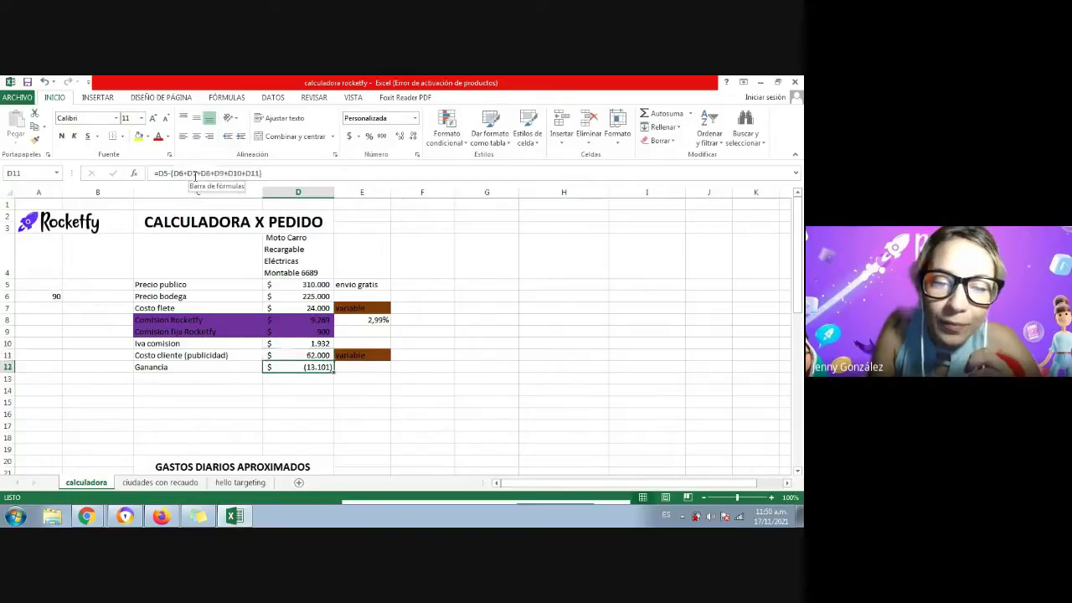
{"action": "key", "text": "Up"}
{"action": "key", "text": "Up"}
{"action": "key", "text": "Down"}
{"action": "key", "text": "Down"}
{"action": "key", "text": "Up"}
{"action": "key", "text": "Up"}
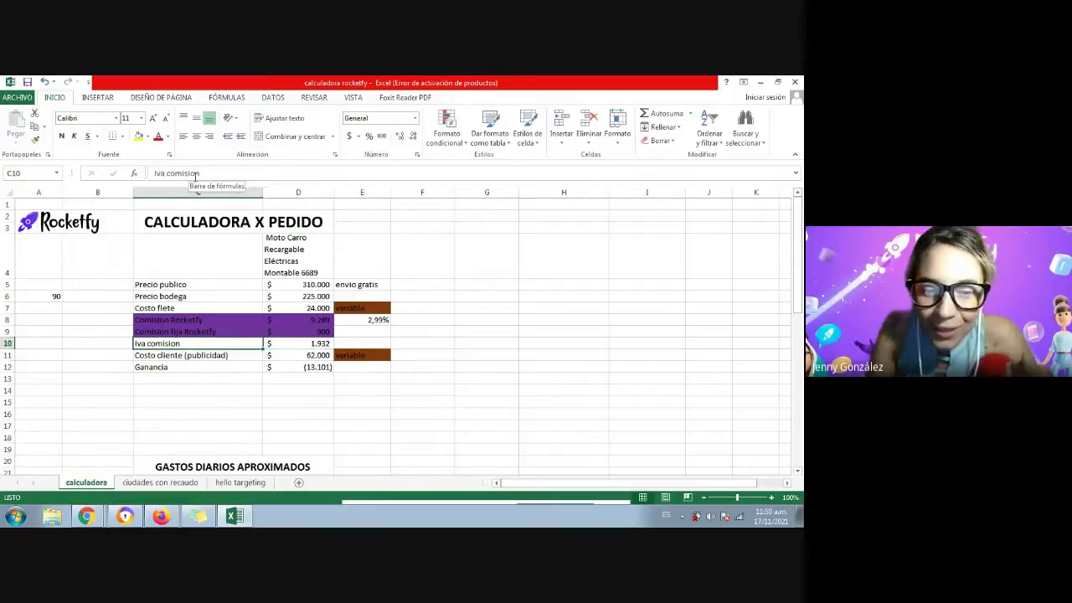
Change the advertising cost in D11 to =D5*13% and check D10 and D12.
{"action": "key", "text": "Down"}
{"action": "type", "text": "2"}
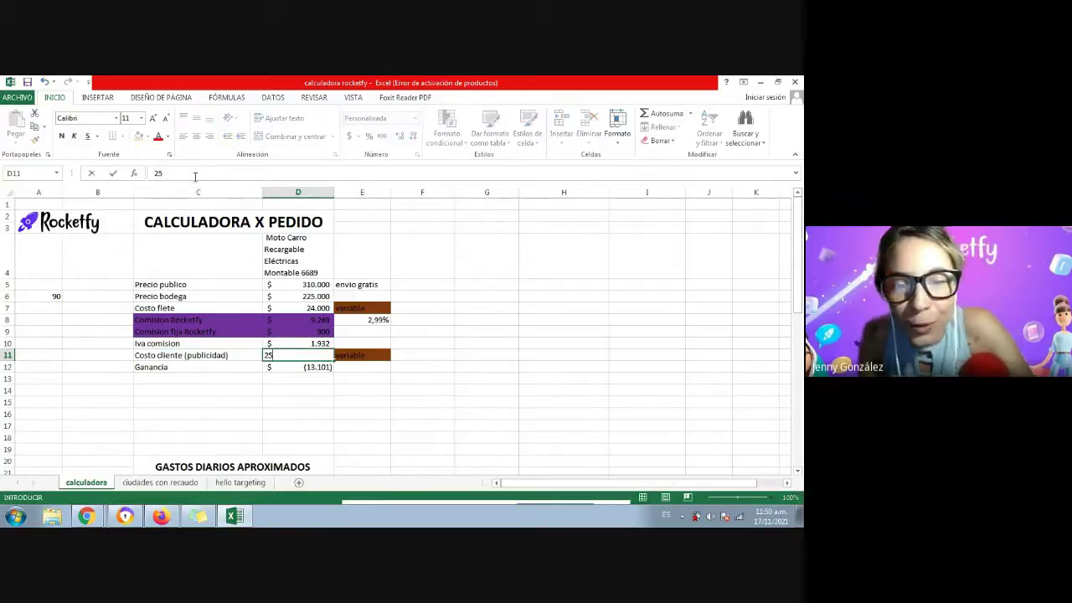
{"action": "left_click", "coordinate": [195, 176]}
{"action": "key", "text": "BackSpace"}
{"action": "key", "text": "BackSpace"}
{"action": "type", "text": "=D5*20%"}
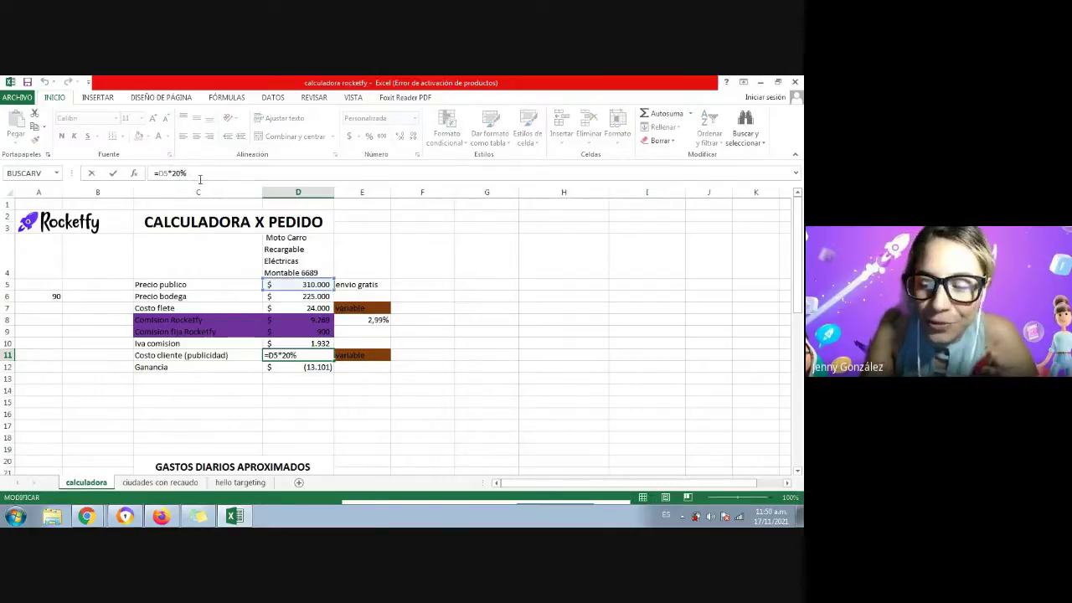
{"action": "key", "text": "Left"}
{"action": "key", "text": "BackSpace"}
{"action": "key", "text": "BackSpace"}
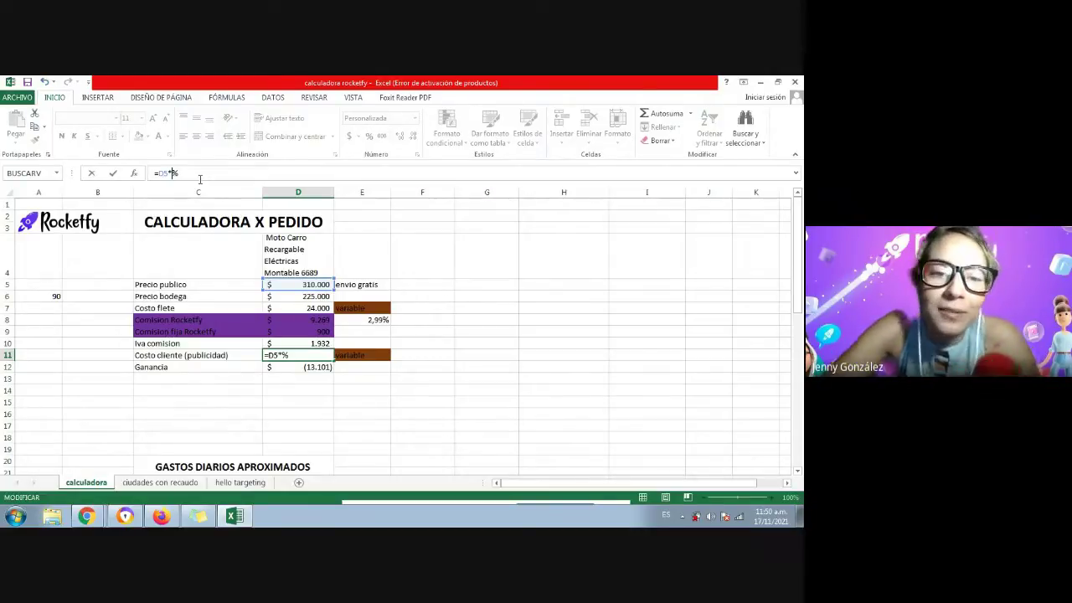
{"action": "type", "text": "13"}
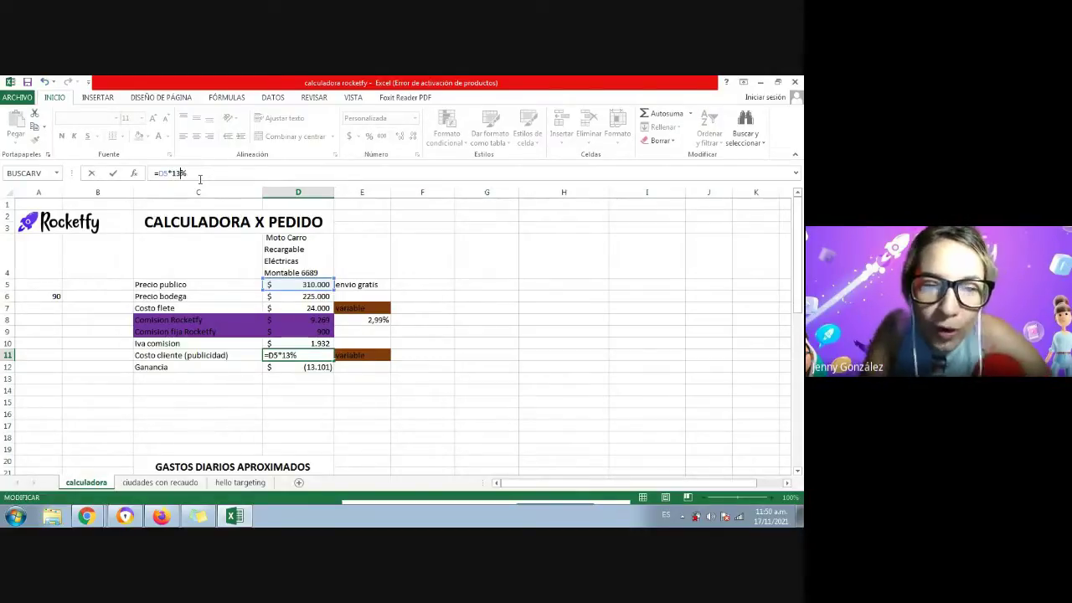
{"action": "key", "text": "ctrl+Return"}
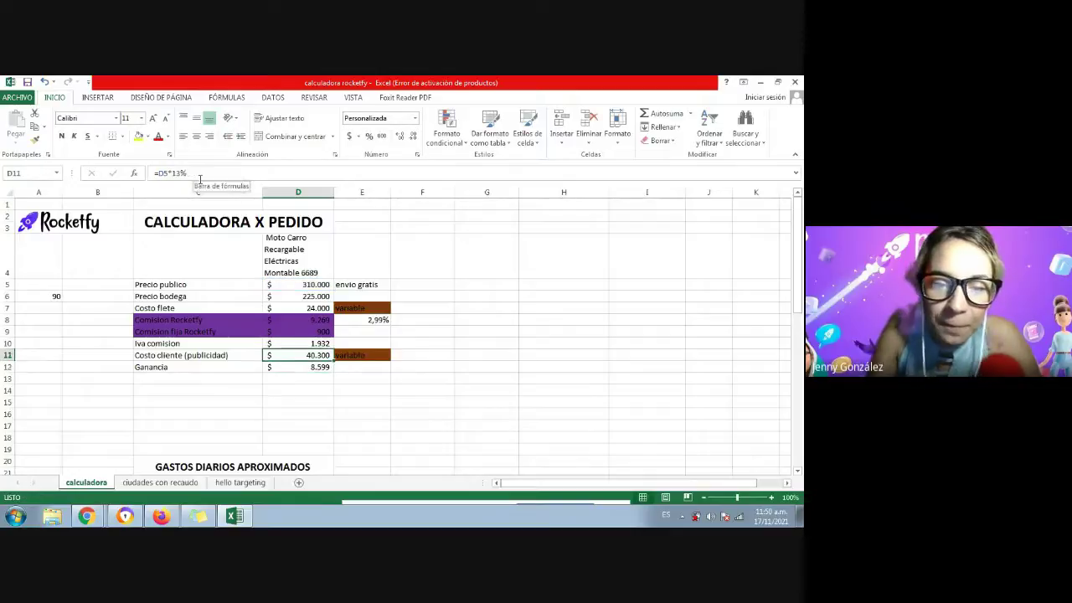
{"action": "key", "text": "Up"}
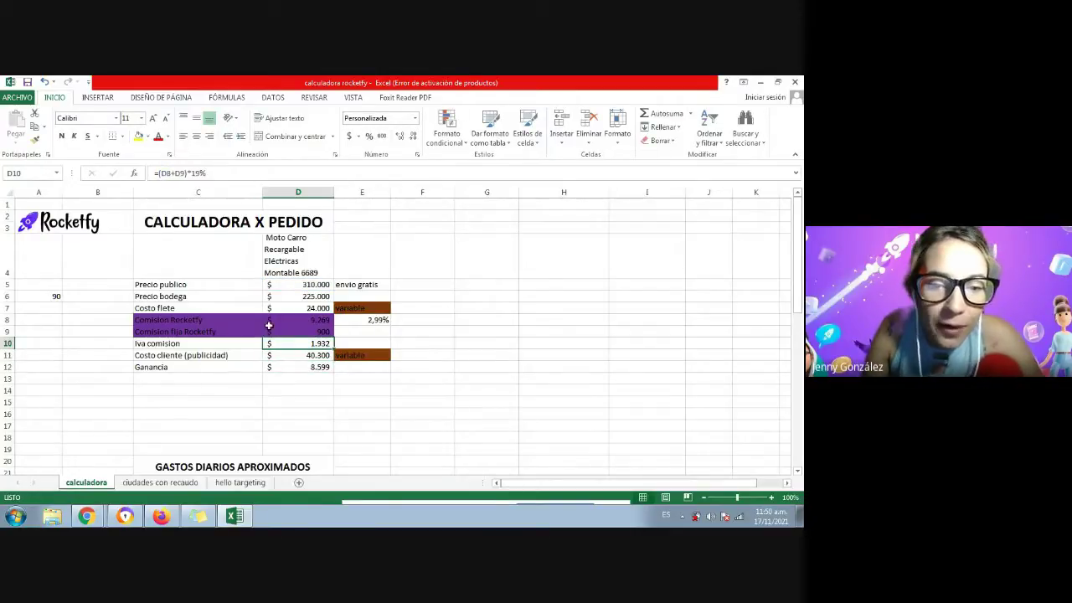
{"action": "left_click", "coordinate": [294, 366]}
Lower the advertising cost formula in D11 to =D5*5%.
{"action": "left_click", "coordinate": [282, 356]}
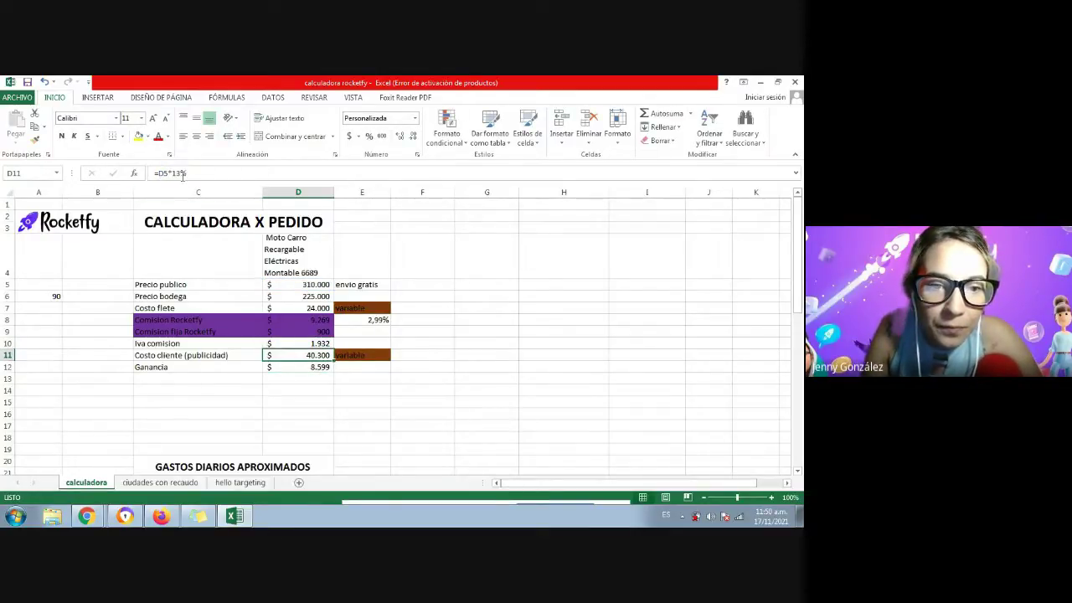
{"action": "left_click", "coordinate": [184, 173]}
{"action": "key", "text": "BackSpace"}
{"action": "key", "text": "BackSpace"}
{"action": "type", "text": "5"}
{"action": "key", "text": "Return"}
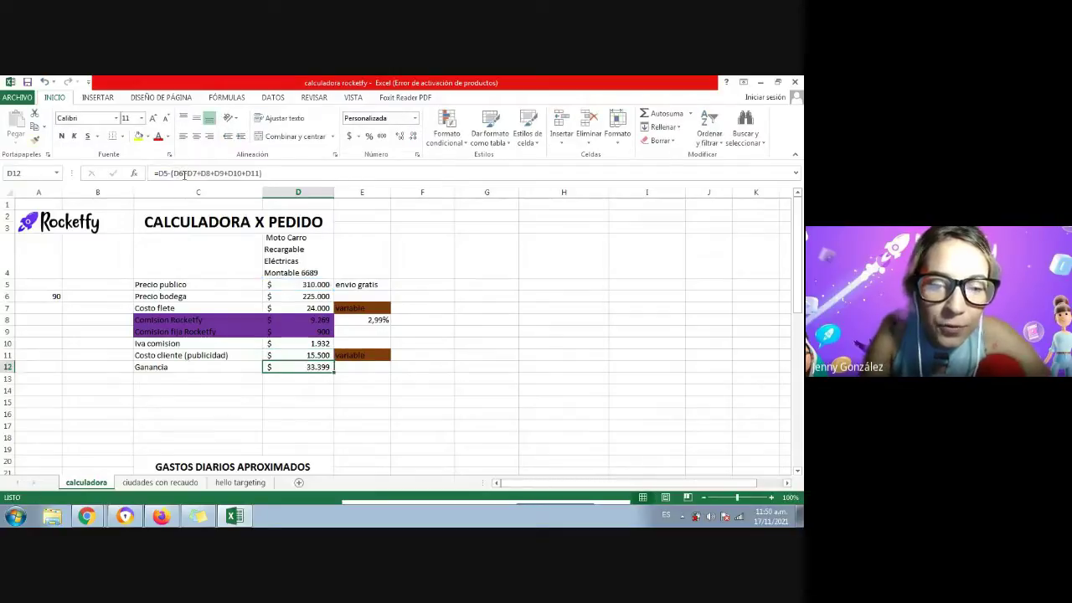
{"action": "key", "text": "Up"}
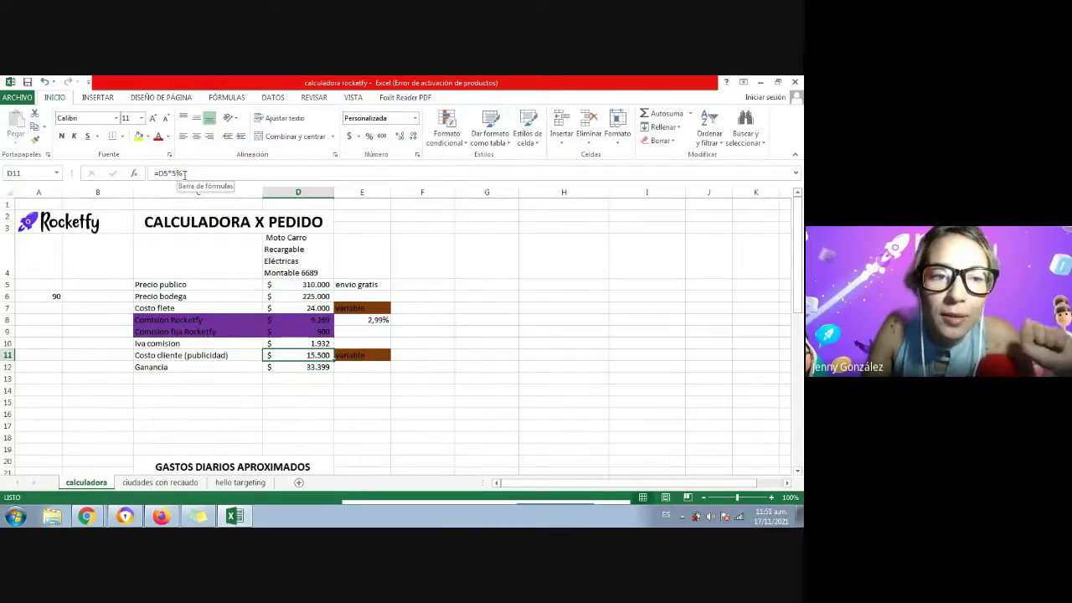
Review the 33.399 profit in D12 and the 'variable' note beside the advertising cost.
{"action": "left_click", "coordinate": [345, 356]}
{"action": "left_click", "coordinate": [332, 366]}
{"action": "left_click", "coordinate": [332, 355]}
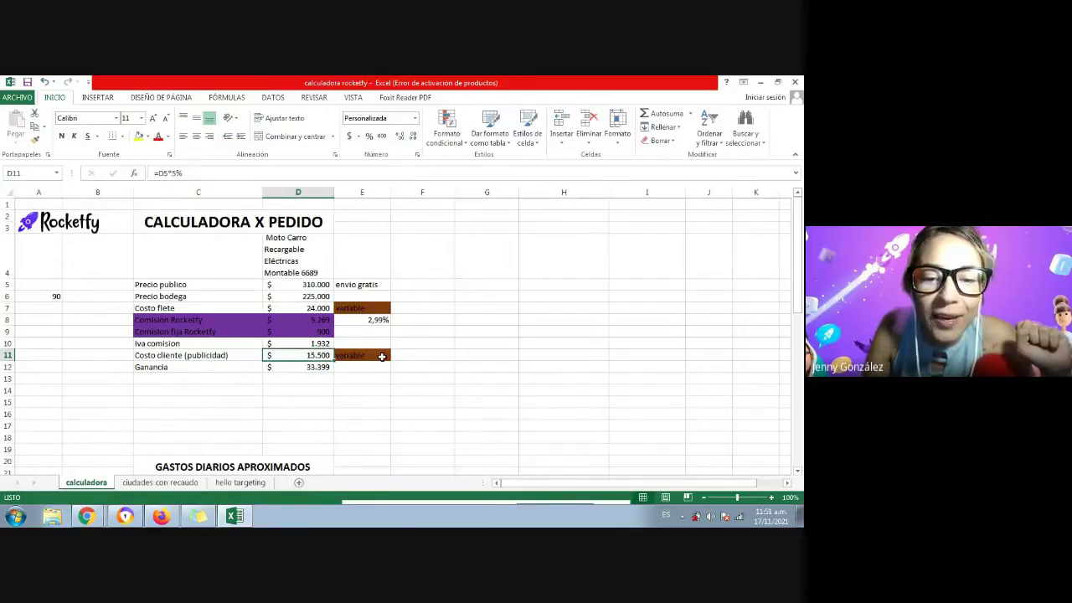
{"action": "left_click", "coordinate": [382, 357]}
{"action": "left_click", "coordinate": [318, 355]}
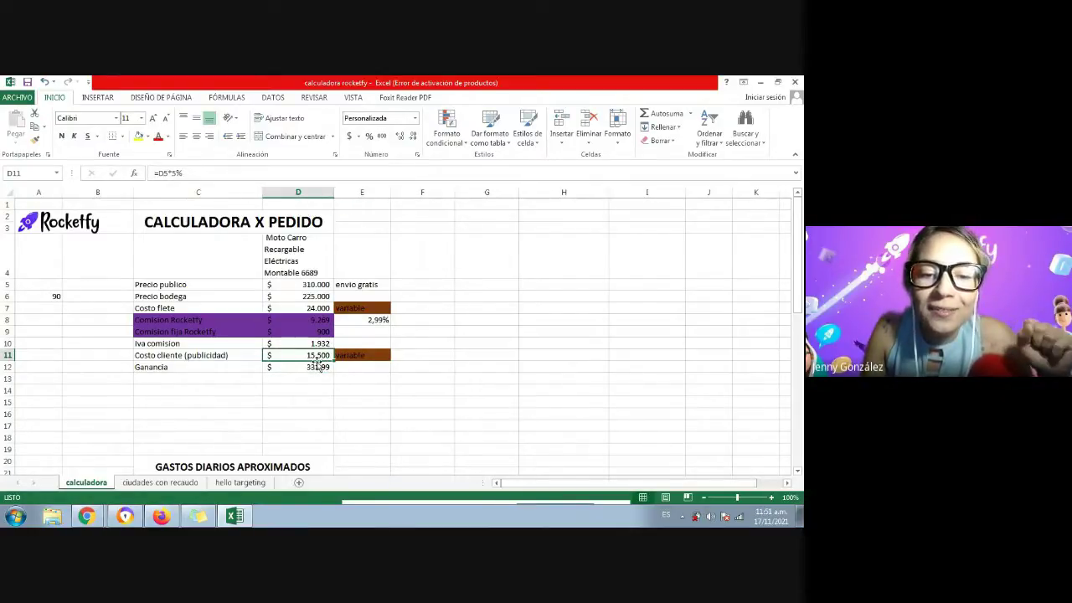
{"action": "left_click", "coordinate": [316, 368]}
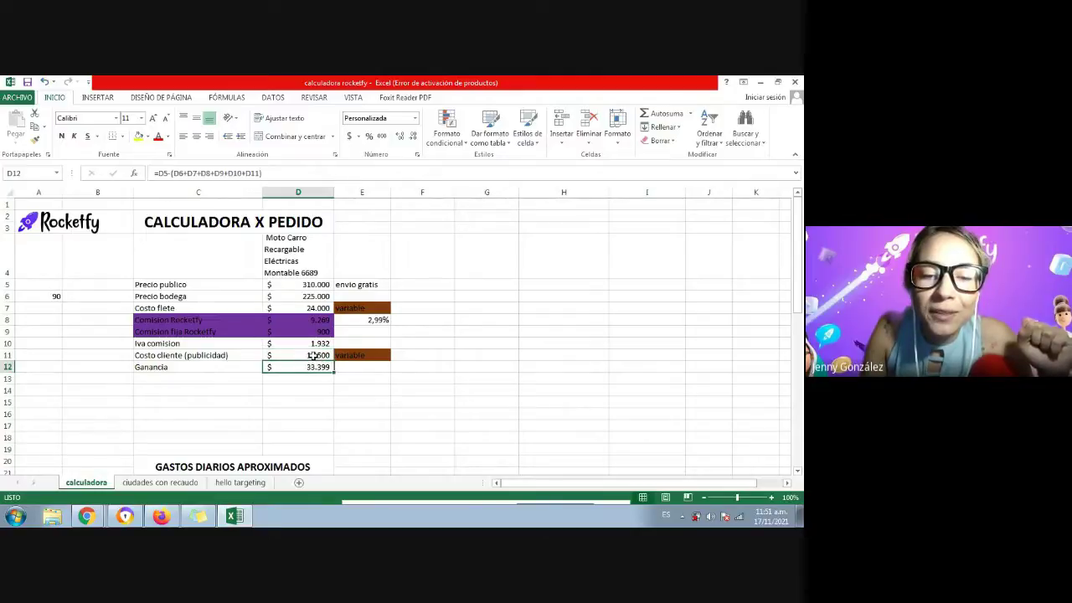
{"action": "left_click", "coordinate": [311, 355]}
{"action": "left_click", "coordinate": [318, 365]}
{"action": "left_click", "coordinate": [313, 356]}
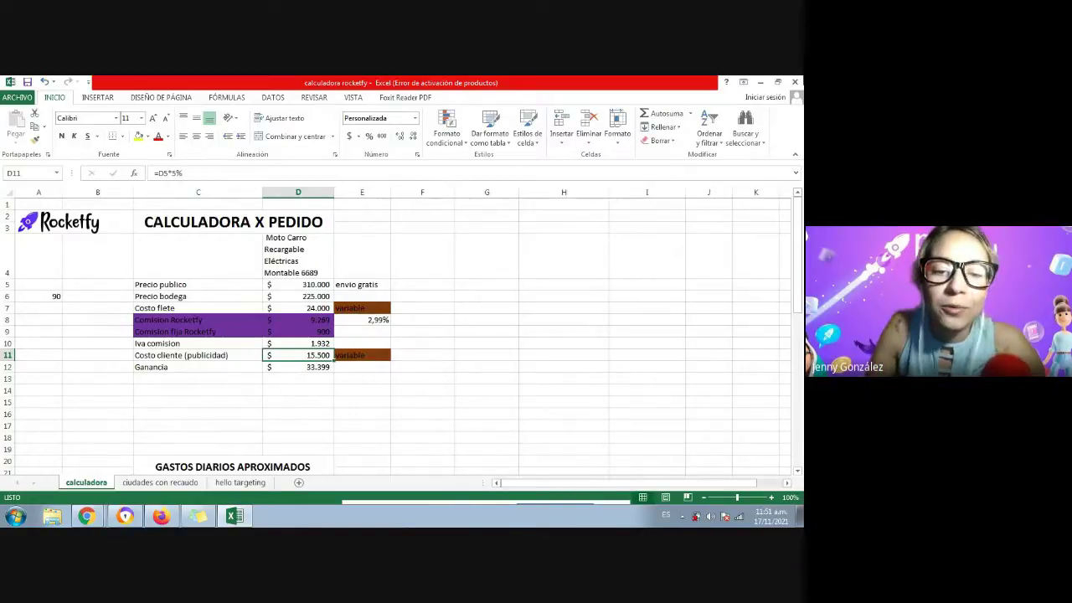
{"action": "left_click", "coordinate": [450, 390]}
{"action": "left_click", "coordinate": [376, 352]}
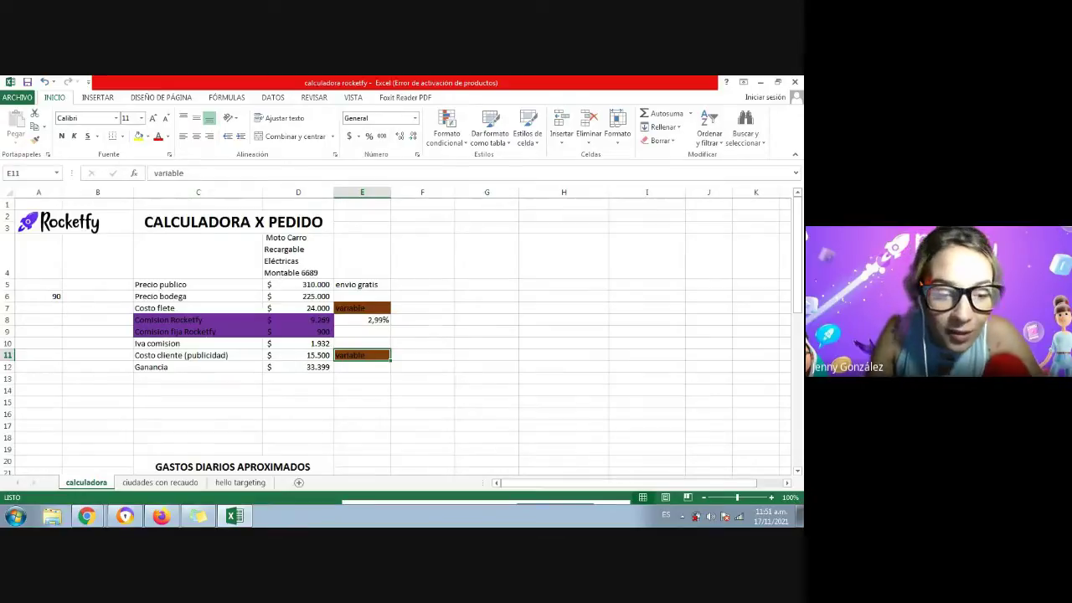
{"action": "left_click", "coordinate": [160, 516]}
Review the electric motorcycle's product description, highlighting the motor and battery text.
{"action": "left_click", "coordinate": [474, 312]}
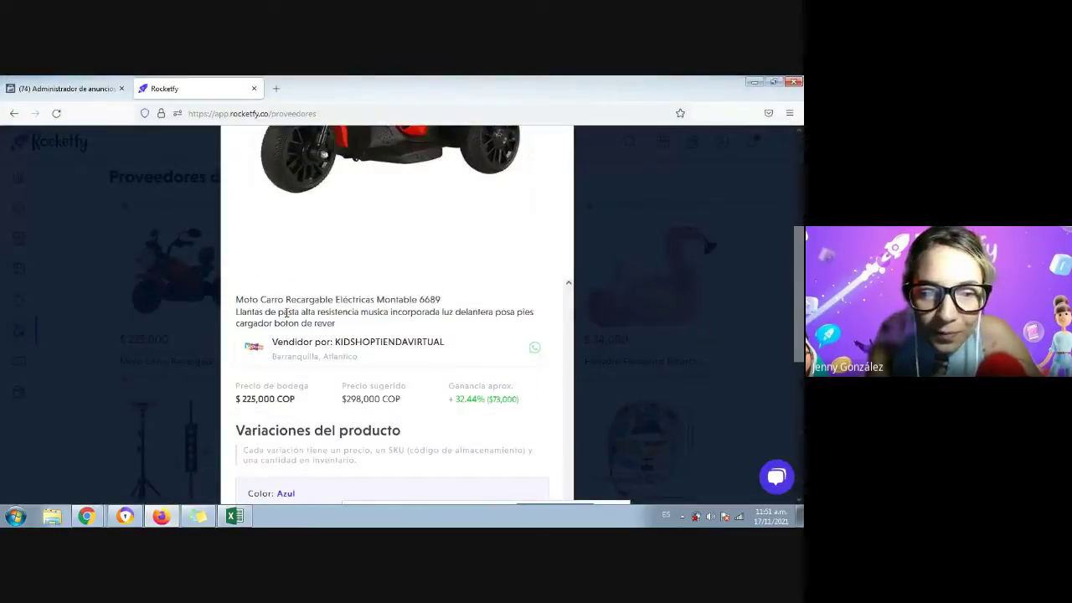
{"action": "left_click_drag", "start_coordinate": [284, 312], "coordinate": [394, 329]}
{"action": "scroll", "coordinate": [409, 335], "scroll_direction": "down", "scroll_amount": 5}
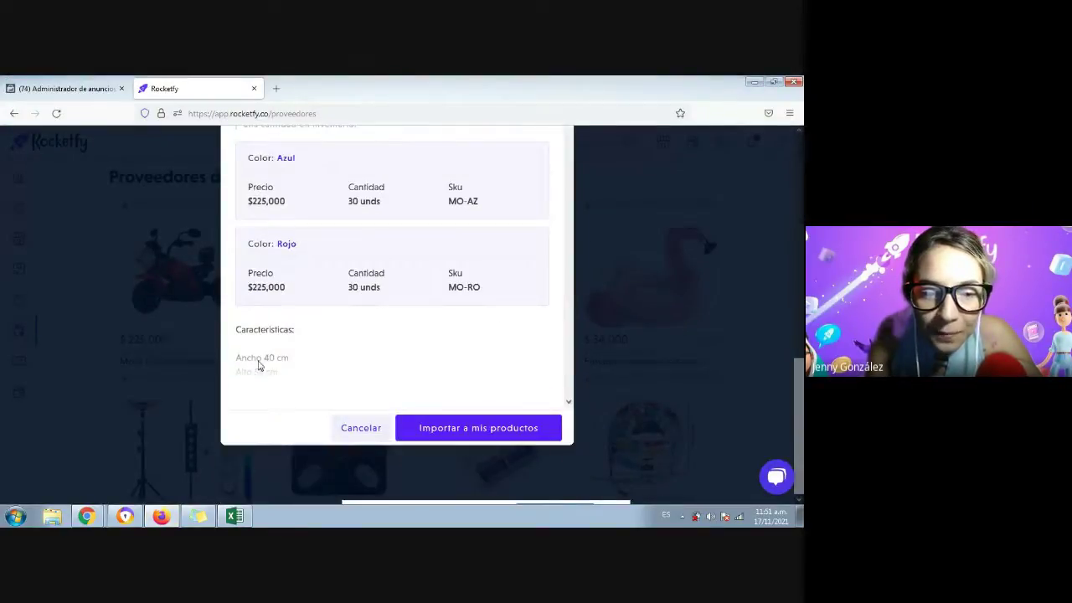
{"action": "scroll", "coordinate": [267, 358], "scroll_direction": "down", "scroll_amount": 4}
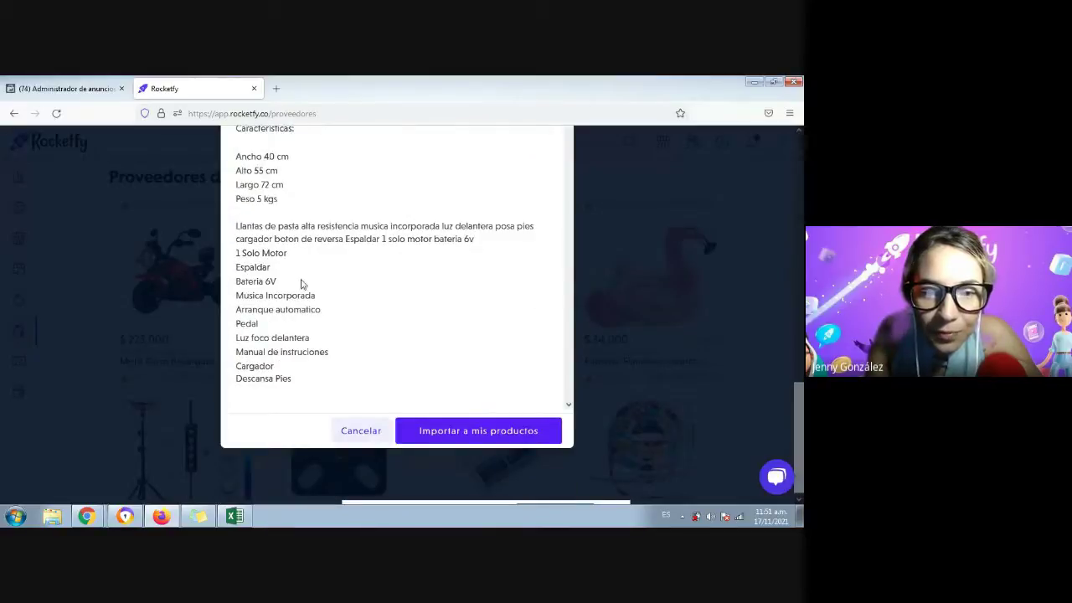
{"action": "left_click_drag", "start_coordinate": [318, 239], "coordinate": [440, 249]}
{"action": "scroll", "coordinate": [428, 314], "scroll_direction": "up", "scroll_amount": 3}
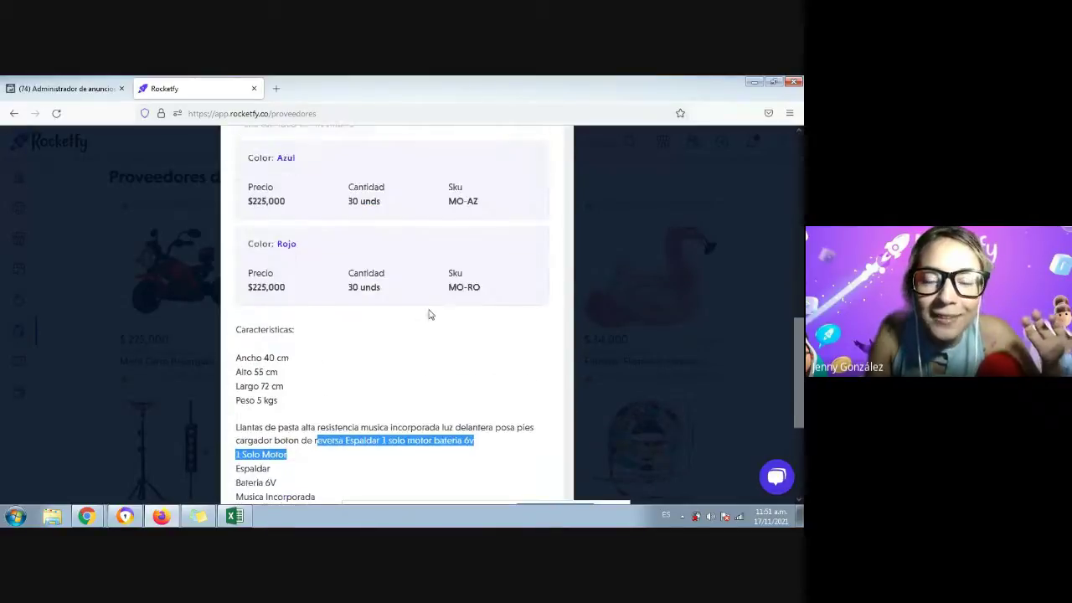
{"action": "scroll", "coordinate": [427, 314], "scroll_direction": "up", "scroll_amount": 10}
Browse the product image carousel back to the red motorcycle, then return to the Excel calculator.
{"action": "left_click", "coordinate": [550, 308]}
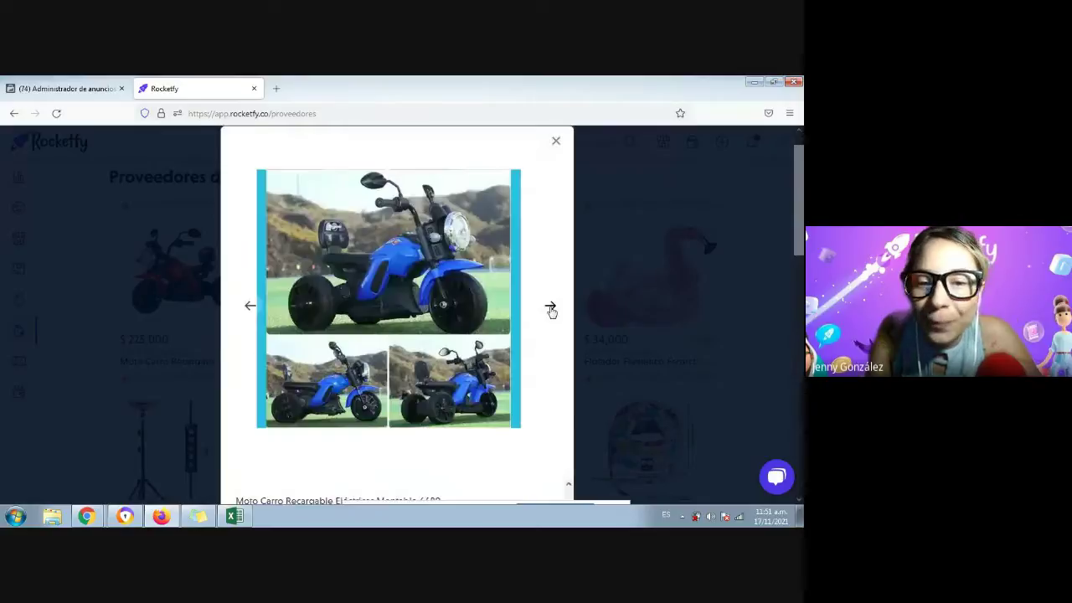
{"action": "left_click", "coordinate": [550, 308]}
{"action": "left_click", "coordinate": [245, 316]}
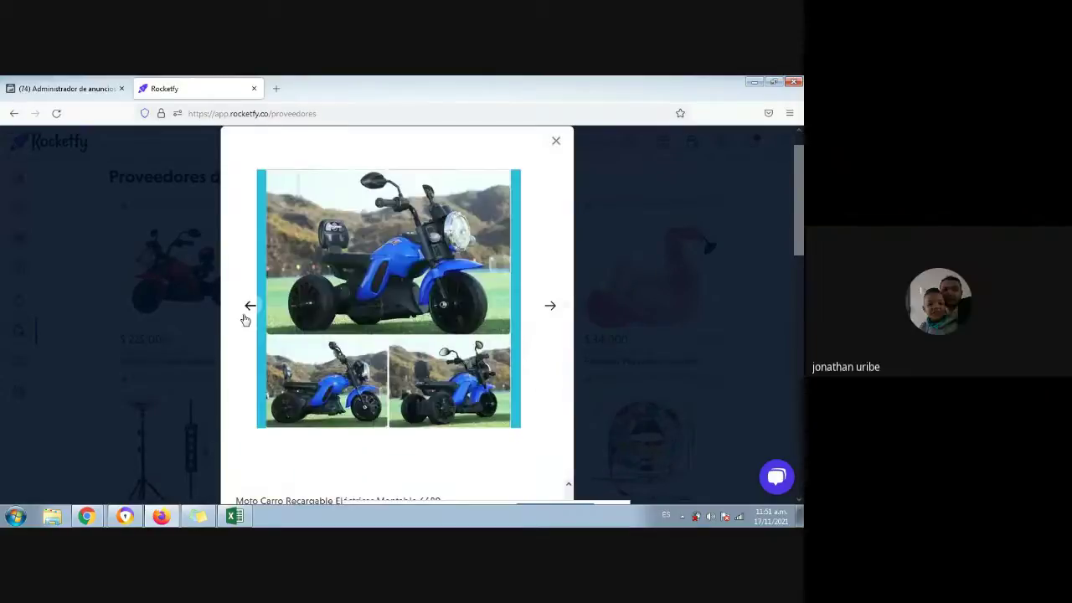
{"action": "left_click", "coordinate": [245, 318]}
{"action": "scroll", "coordinate": [330, 289], "scroll_direction": "down", "scroll_amount": 10}
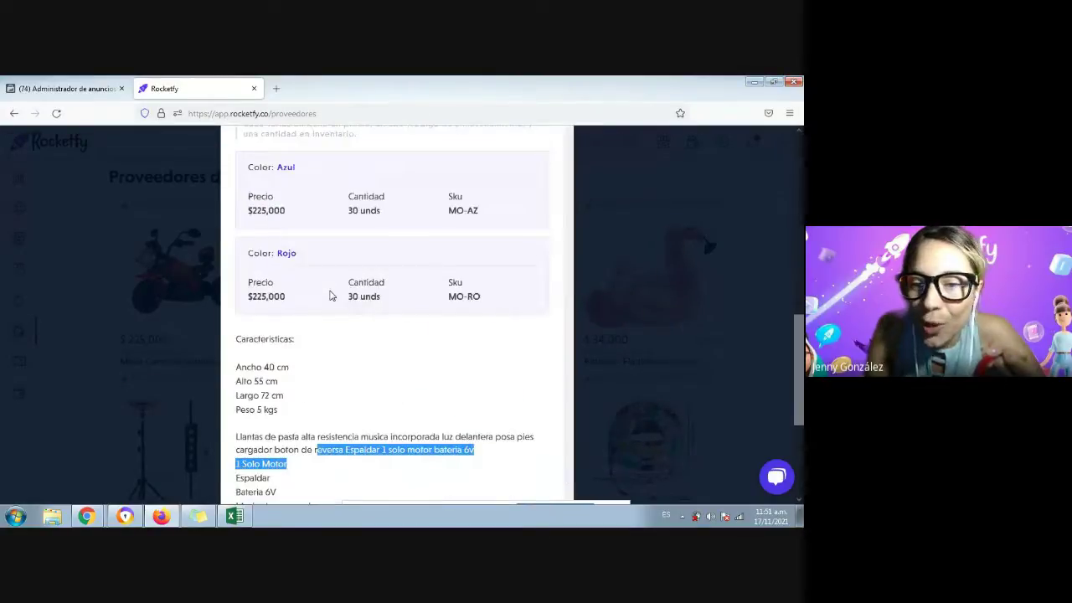
{"action": "scroll", "coordinate": [329, 294], "scroll_direction": "up", "scroll_amount": 5}
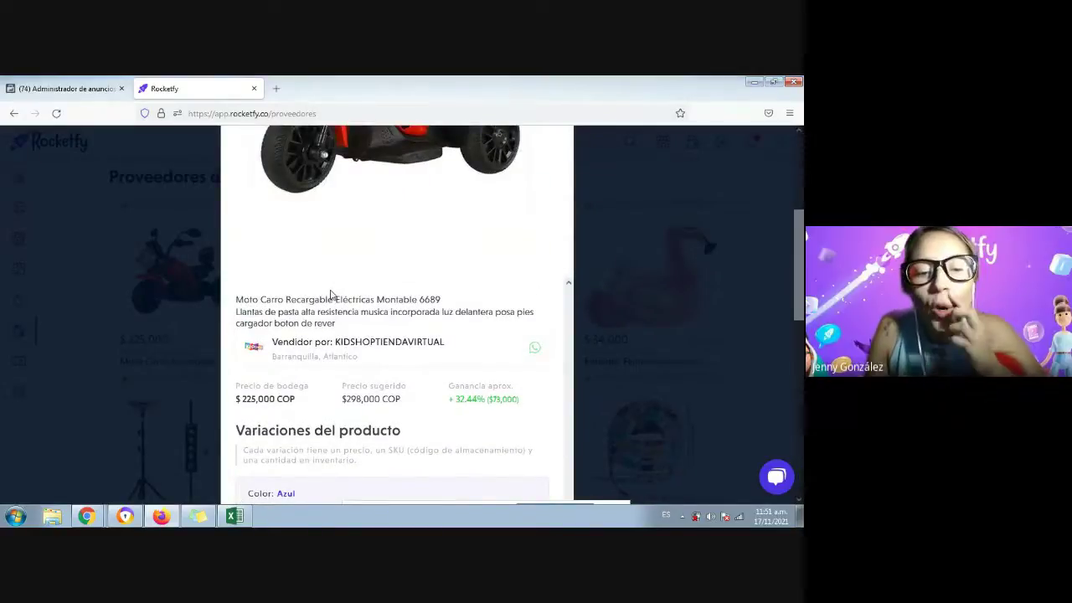
{"action": "left_click", "coordinate": [235, 516]}
{"action": "left_click", "coordinate": [374, 283]}
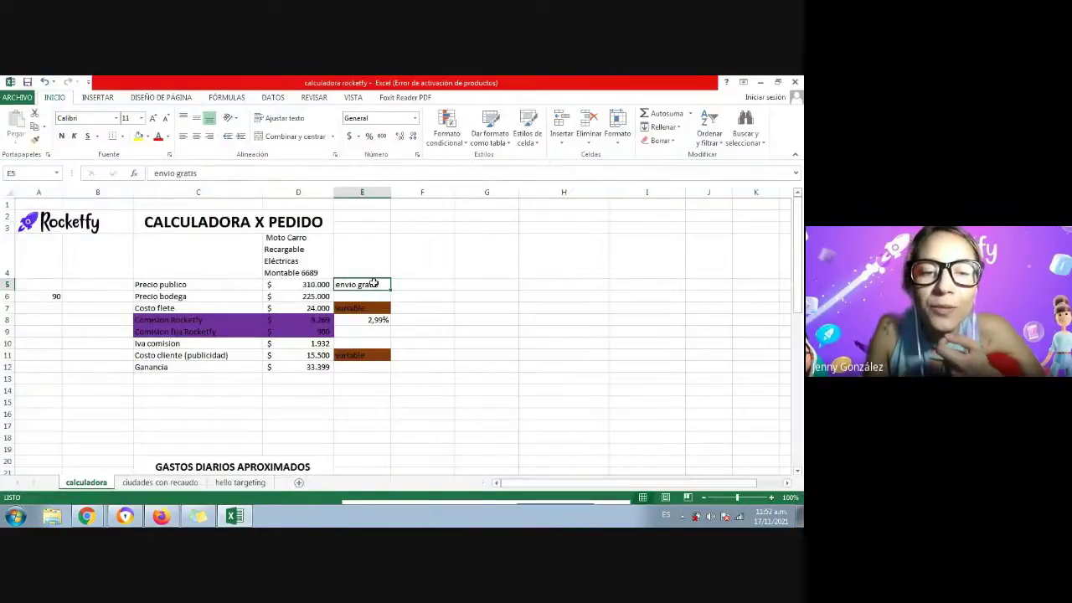
{"action": "left_click", "coordinate": [419, 338]}
{"action": "left_click", "coordinate": [415, 309]}
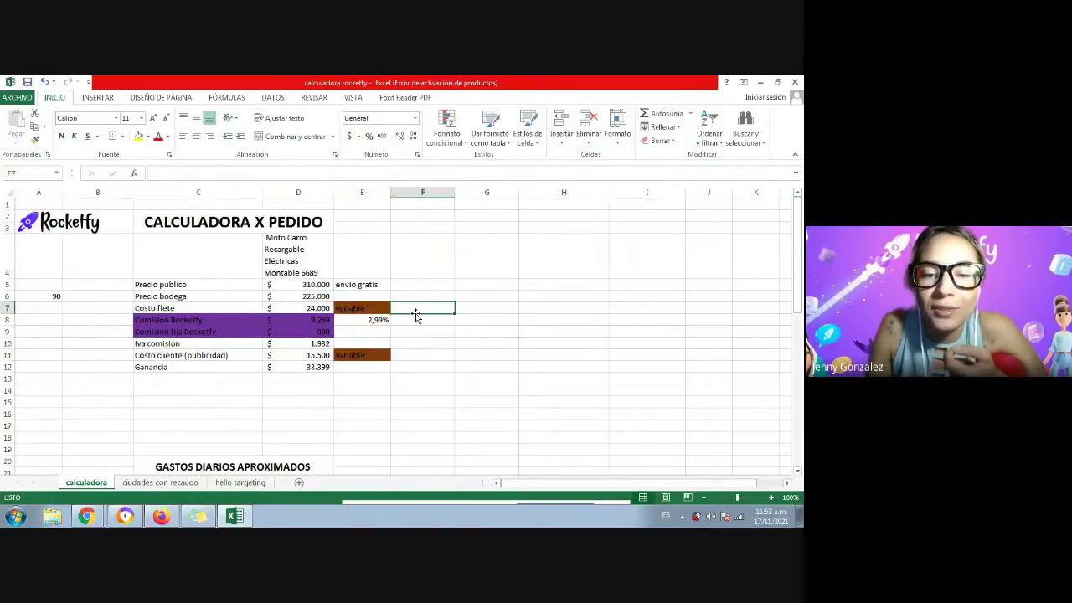
{"action": "left_click", "coordinate": [135, 518]}
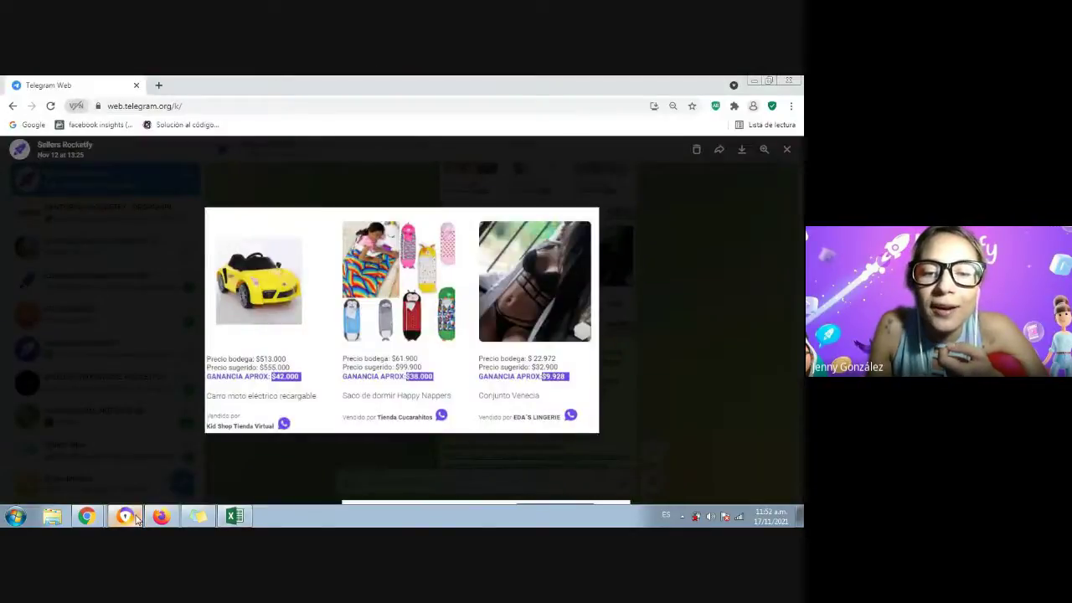
{"action": "left_click", "coordinate": [732, 178]}
{"action": "key", "text": "alt+Tab"}
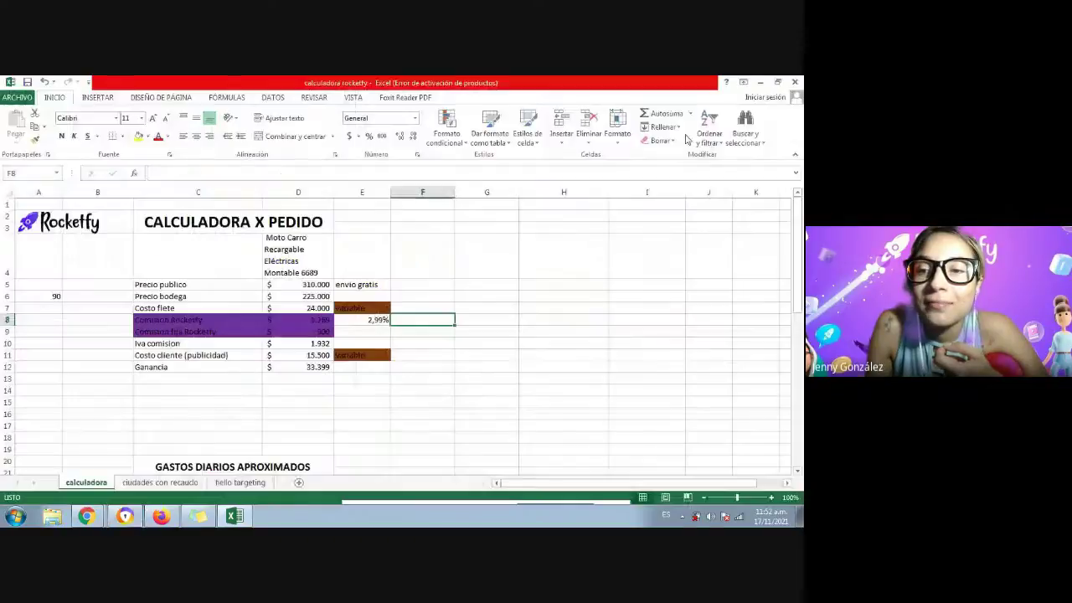
{"action": "left_click", "coordinate": [161, 516]}
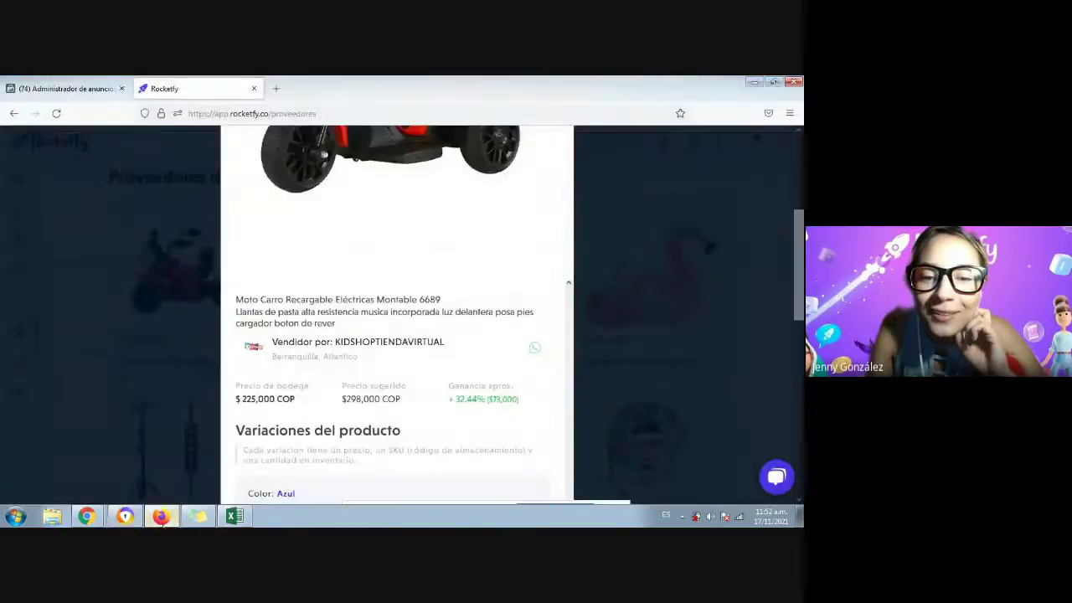
{"action": "scroll", "coordinate": [477, 248], "scroll_direction": "up", "scroll_amount": 5}
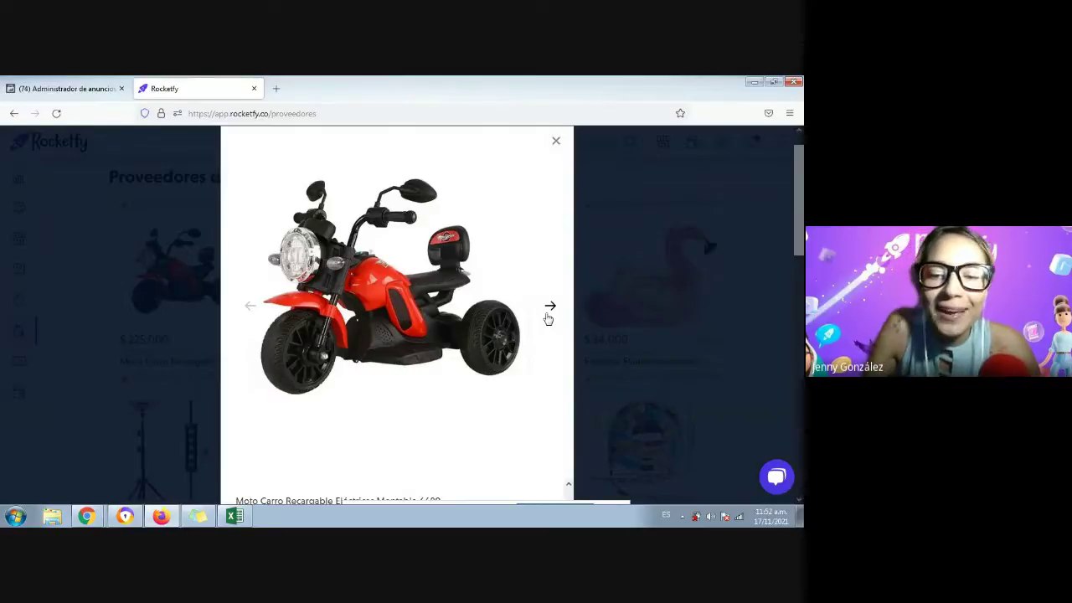
{"action": "scroll", "coordinate": [597, 301], "scroll_direction": "down", "scroll_amount": 6}
{"action": "scroll", "coordinate": [602, 299], "scroll_direction": "up", "scroll_amount": 6}
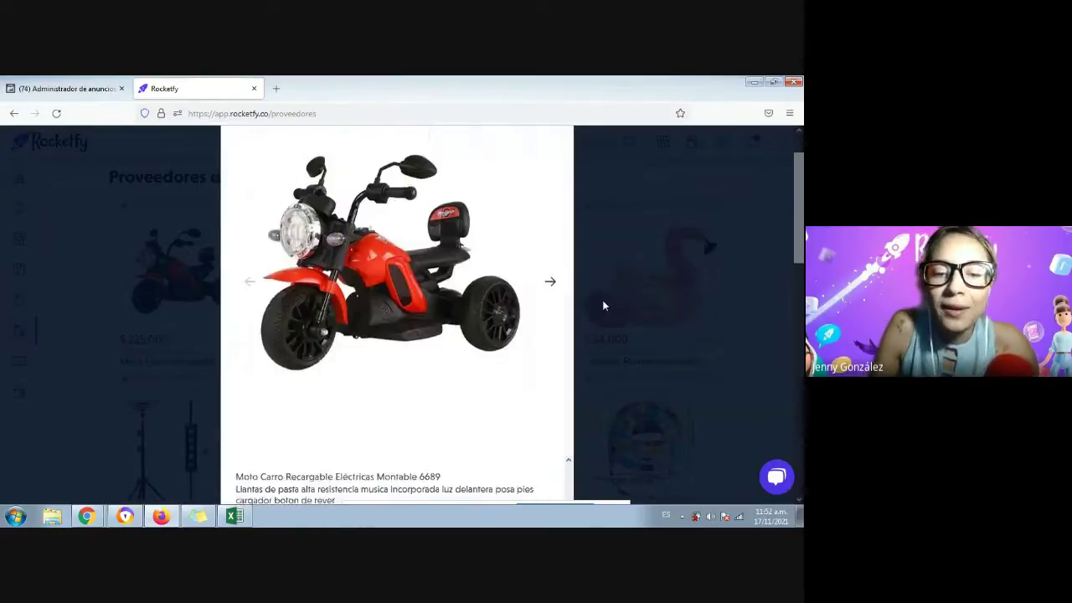
{"action": "left_click", "coordinate": [67, 88]}
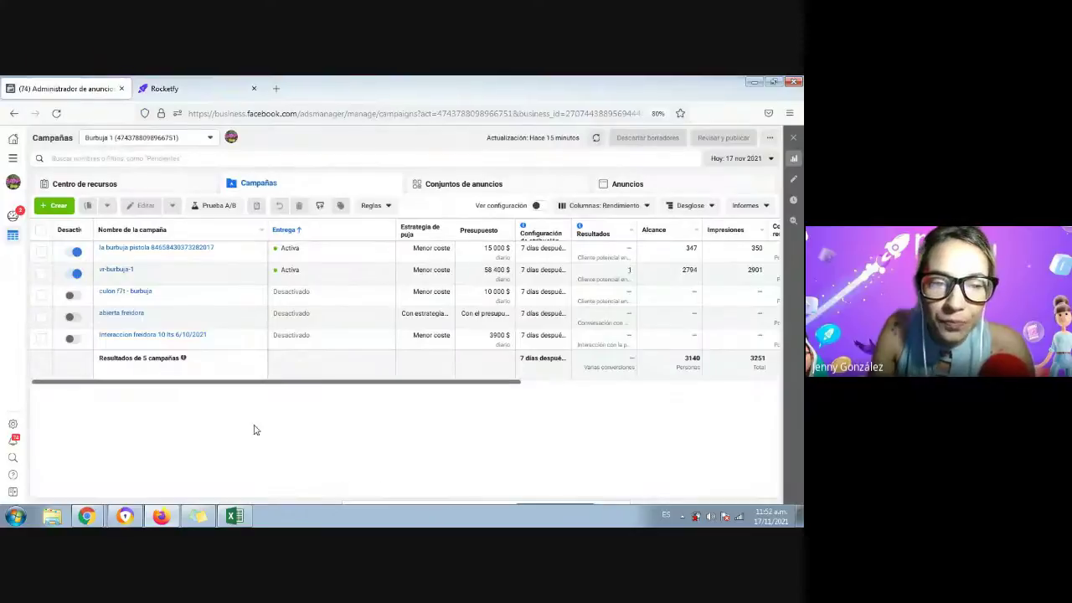
{"action": "left_click", "coordinate": [42, 252]}
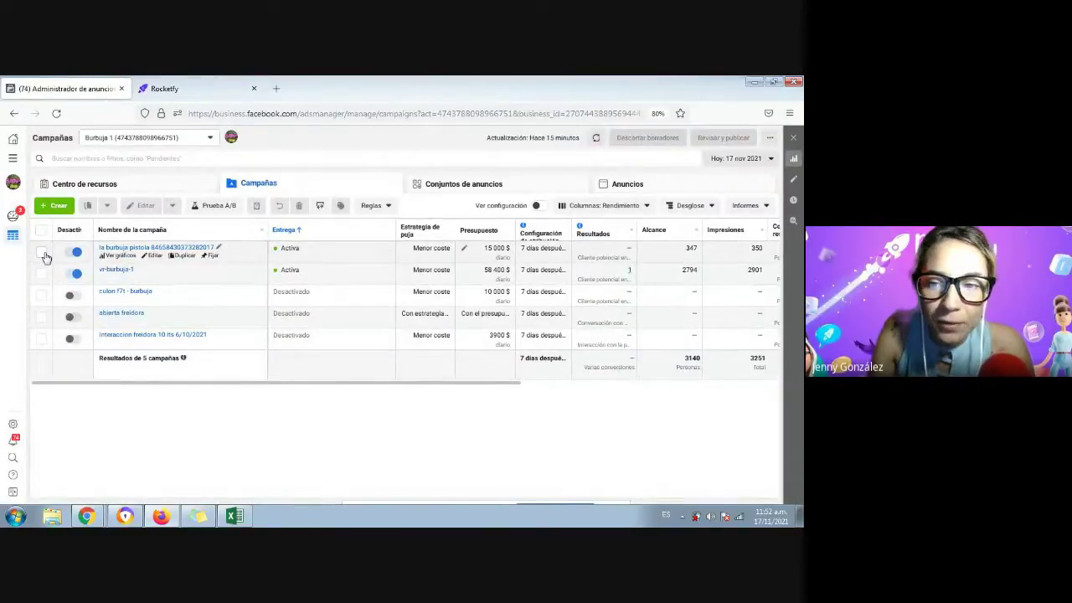
{"action": "left_click", "coordinate": [173, 89]}
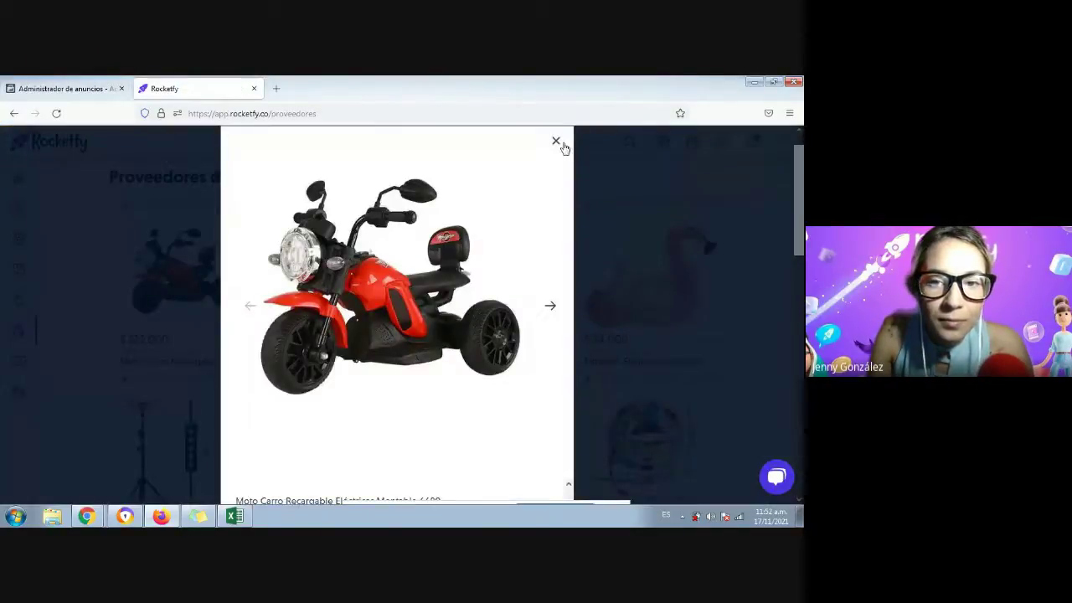
{"action": "scroll", "coordinate": [522, 225], "scroll_direction": "down", "scroll_amount": 2}
{"action": "scroll", "coordinate": [469, 243], "scroll_direction": "up", "scroll_amount": 2}
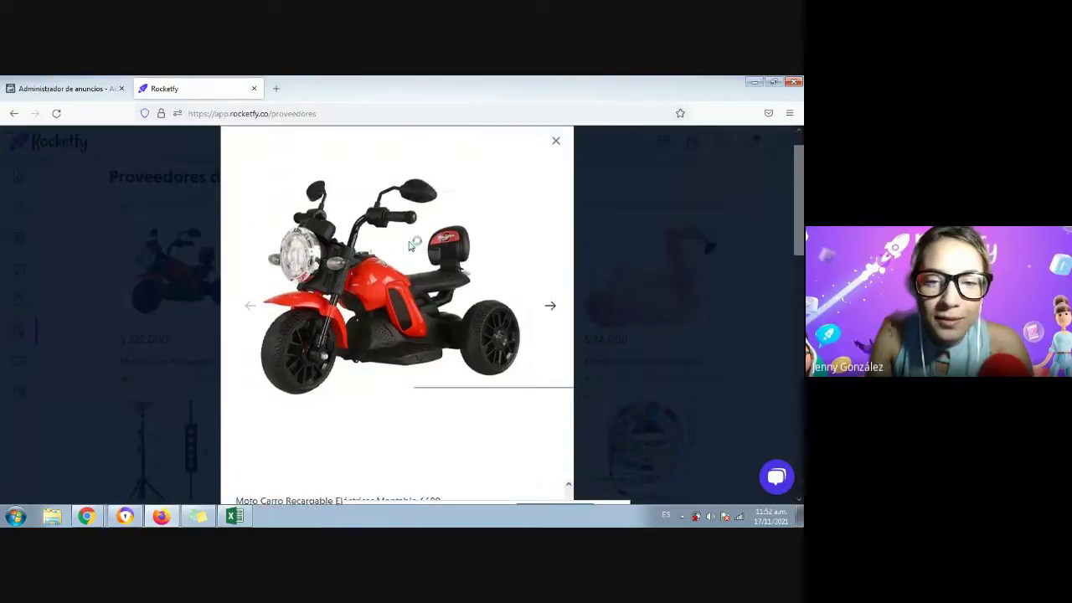
Save the red motorcycle photo and the blue motorcycle collage to Downloads.
{"action": "right_click", "coordinate": [409, 243]}
{"action": "left_click", "coordinate": [450, 264]}
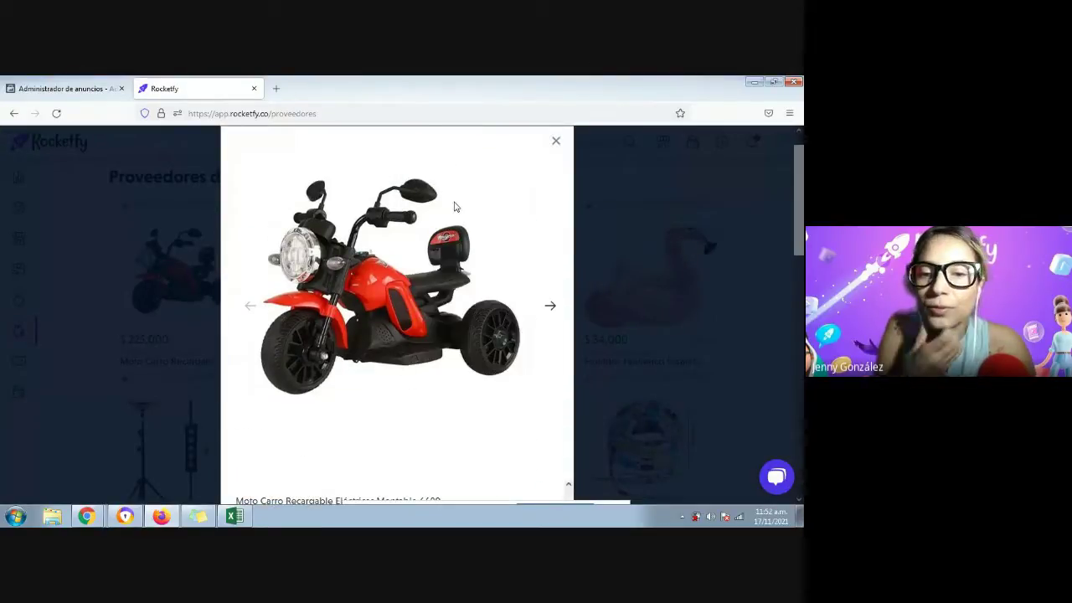
{"action": "right_click", "coordinate": [454, 207]}
{"action": "key", "text": "v"}
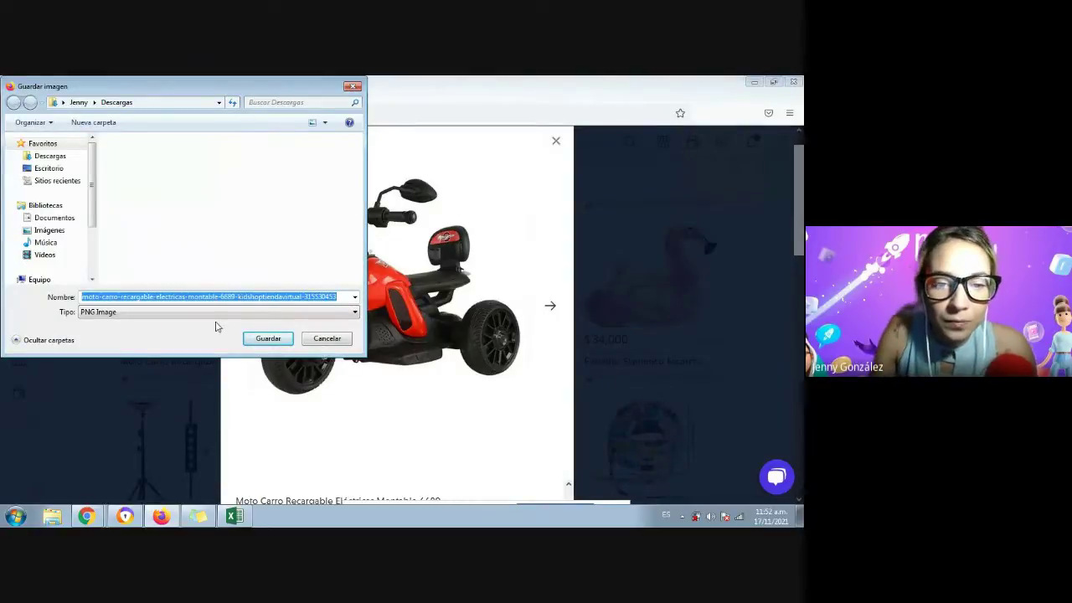
{"action": "left_click", "coordinate": [268, 339]}
{"action": "left_click", "coordinate": [550, 306]}
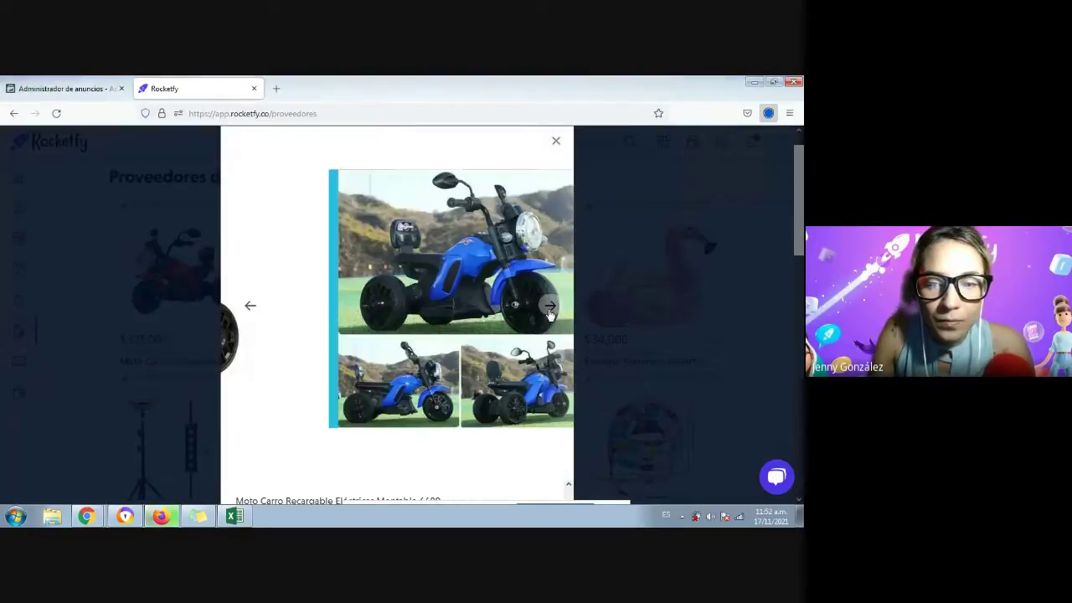
{"action": "right_click", "coordinate": [427, 270]}
{"action": "key", "text": "Escape"}
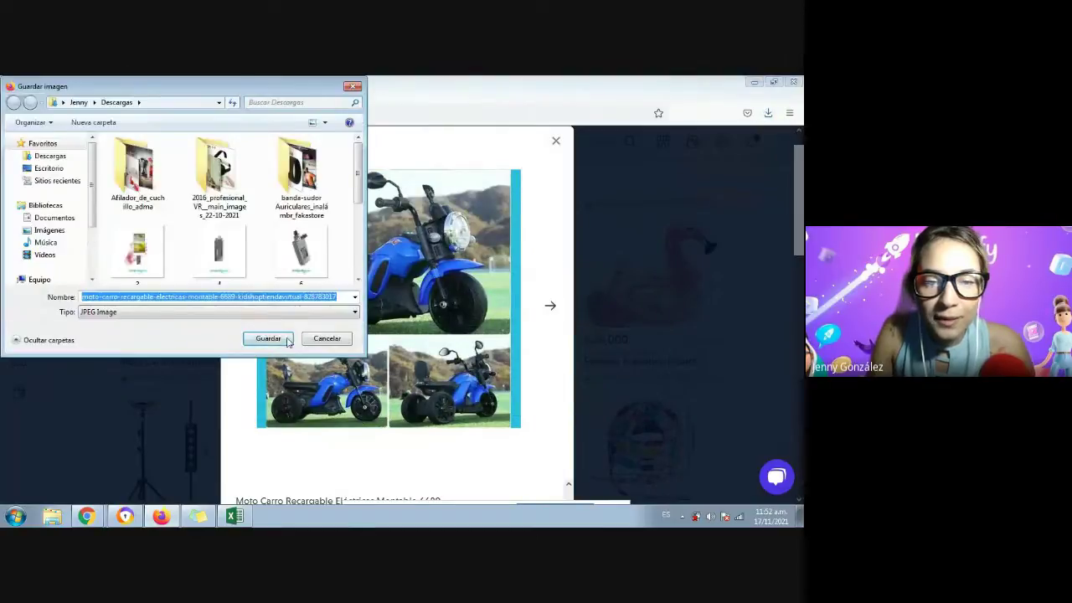
{"action": "left_click", "coordinate": [287, 340]}
Save the white and blue motorcycle photos to Downloads.
{"action": "left_click", "coordinate": [550, 306]}
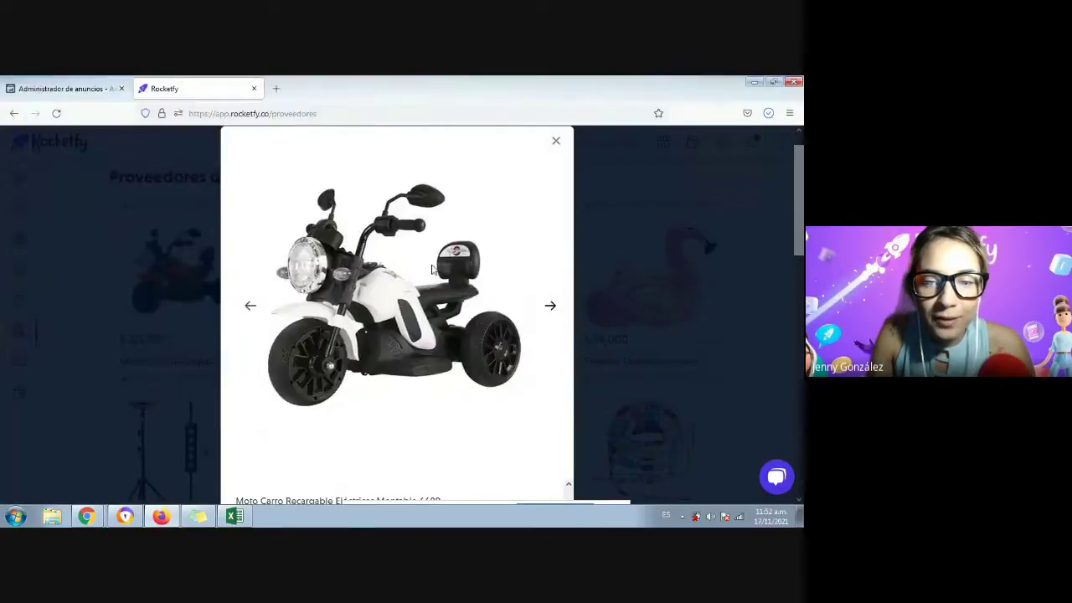
{"action": "right_click", "coordinate": [362, 239]}
{"action": "left_click", "coordinate": [410, 256]}
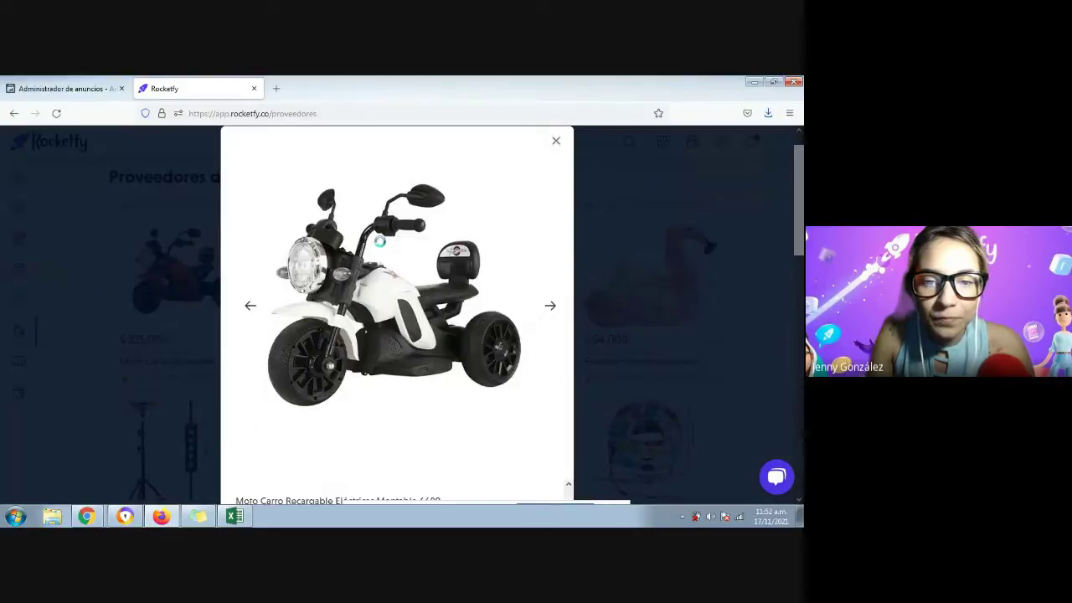
{"action": "left_click", "coordinate": [293, 339]}
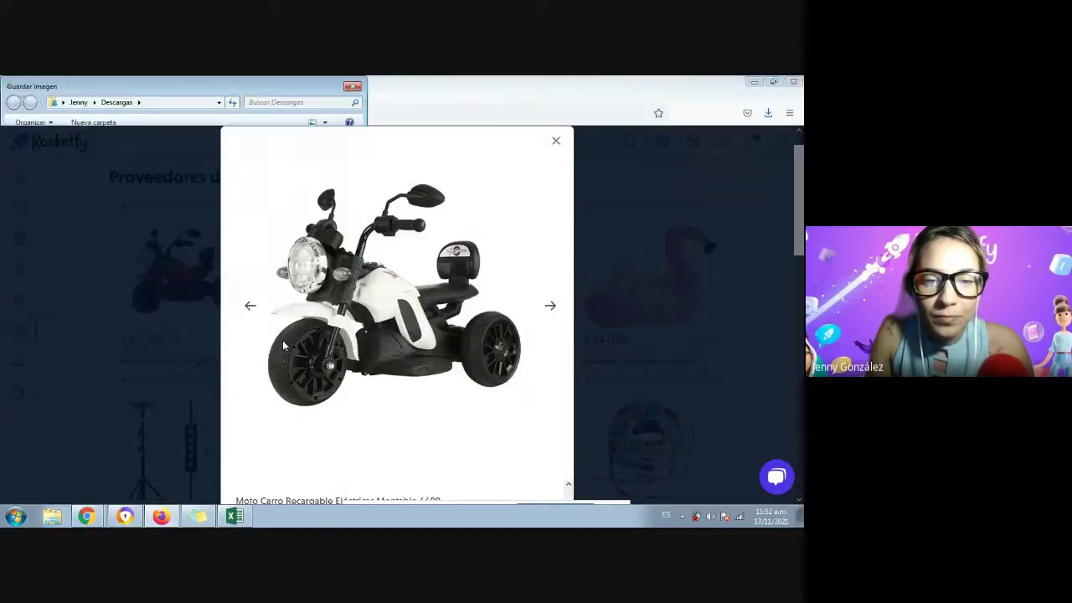
{"action": "left_click", "coordinate": [548, 307]}
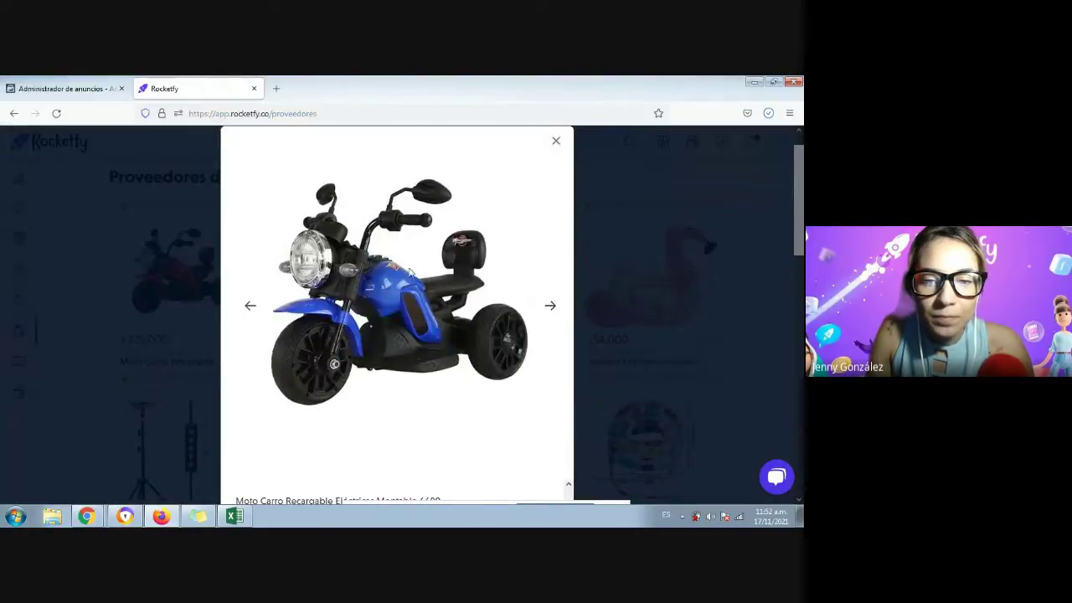
{"action": "right_click", "coordinate": [410, 270]}
{"action": "left_click", "coordinate": [452, 291]}
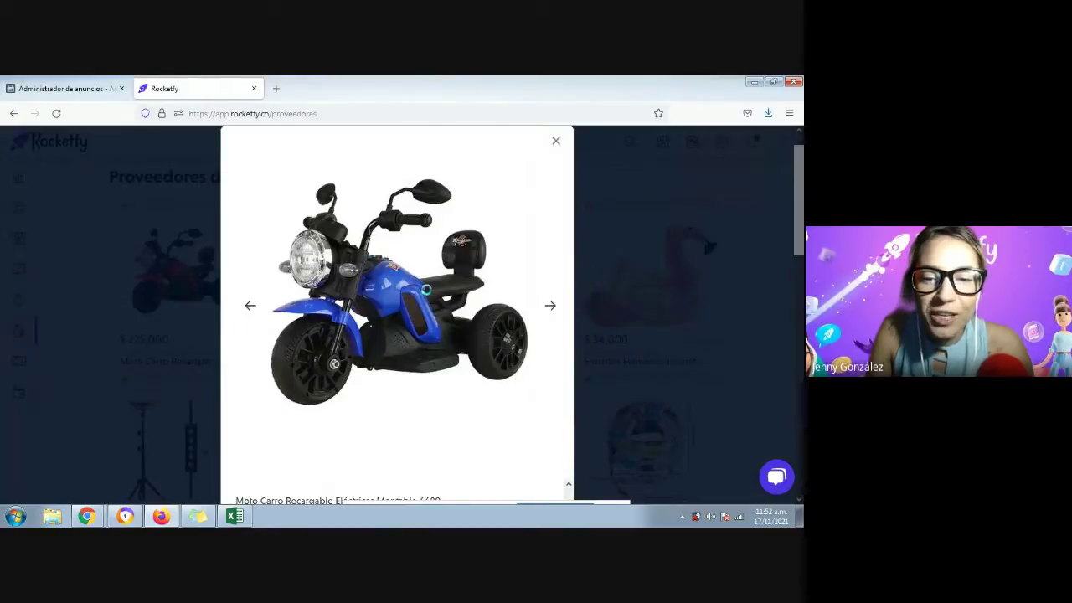
{"action": "left_click", "coordinate": [266, 340]}
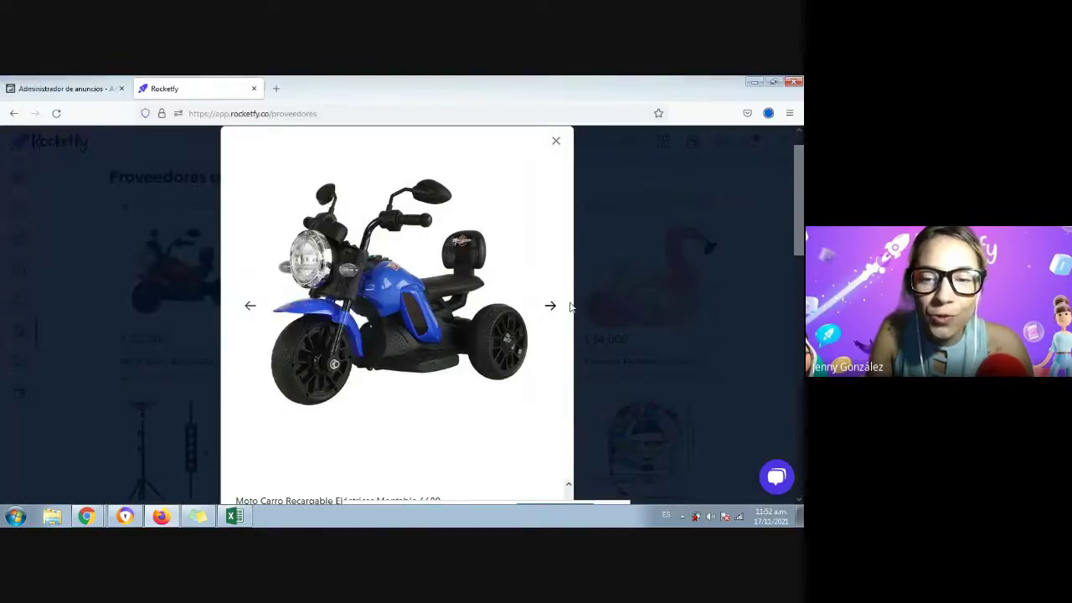
Save the child-riding photo to Downloads, then step back to the first red photo.
{"action": "left_click", "coordinate": [549, 306]}
{"action": "left_click", "coordinate": [549, 305]}
{"action": "right_click", "coordinate": [371, 239]}
{"action": "left_click", "coordinate": [376, 257]}
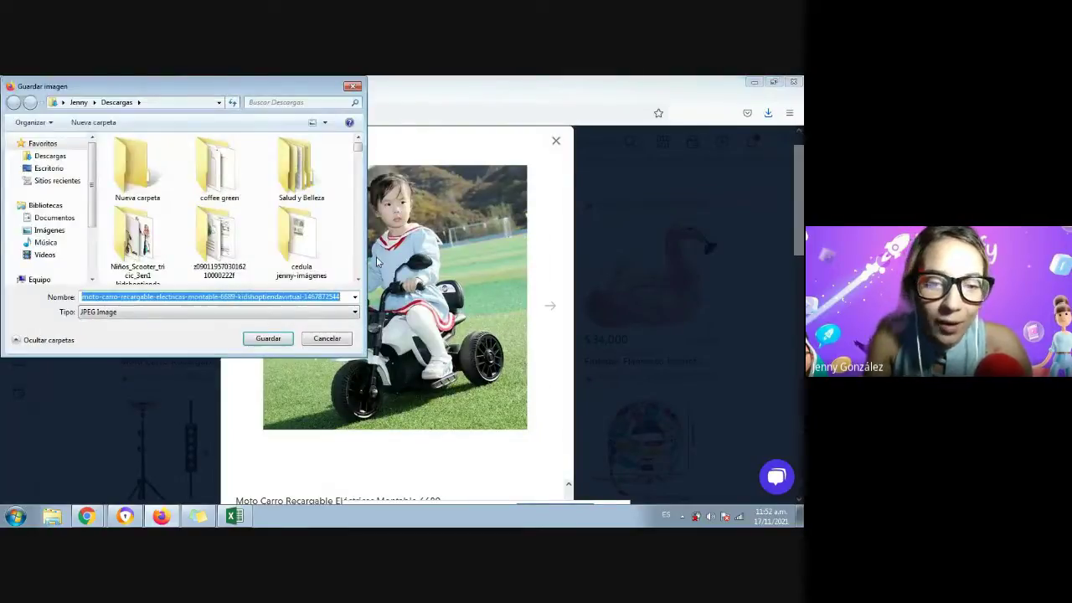
{"action": "left_click", "coordinate": [268, 339]}
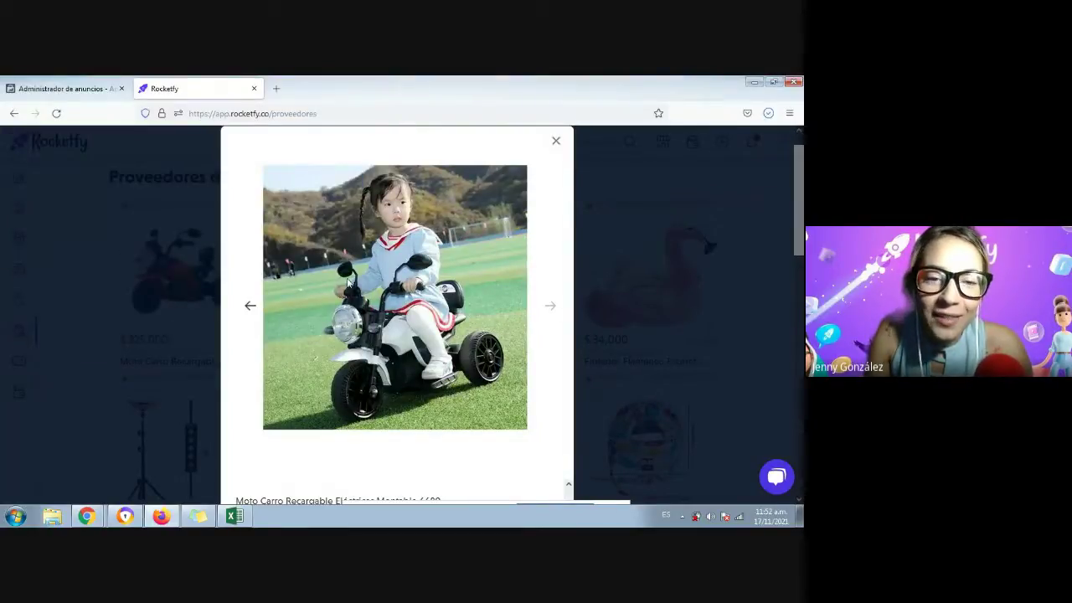
{"action": "left_click", "coordinate": [249, 307]}
{"action": "left_click", "coordinate": [249, 306]}
{"action": "left_click", "coordinate": [250, 306]}
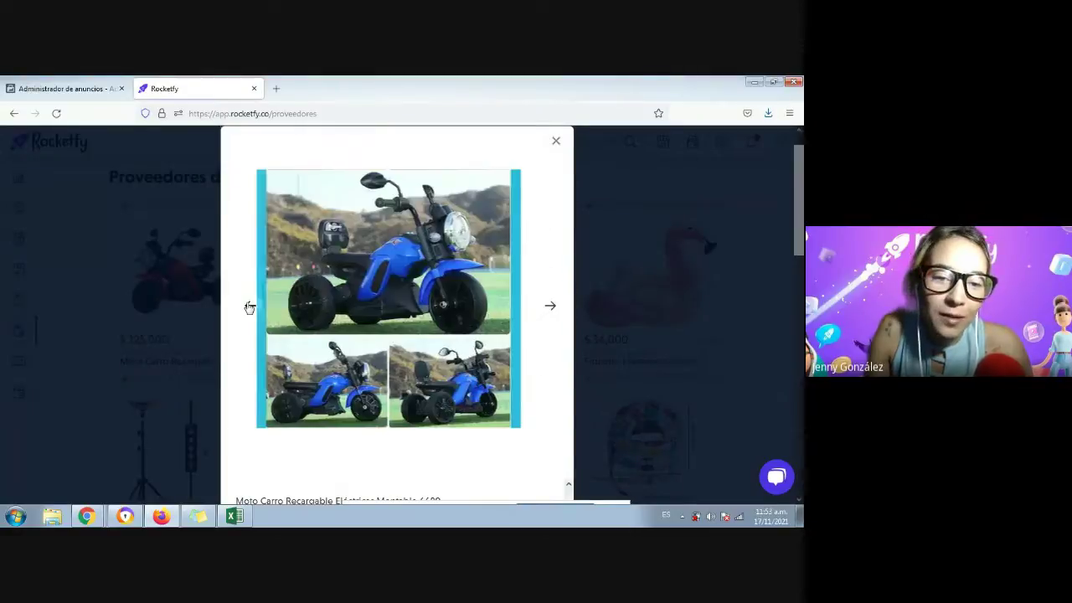
{"action": "left_click", "coordinate": [250, 307]}
Select the bubble-gun campaign's ad set and its video ad, and preview the ad.
{"action": "left_click", "coordinate": [114, 89]}
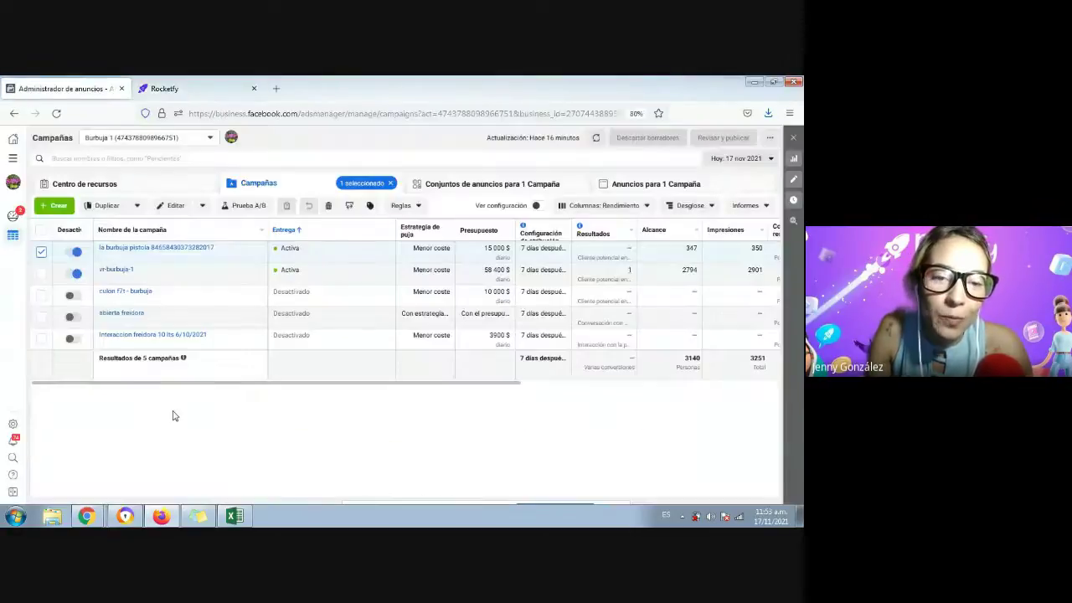
{"action": "left_click", "coordinate": [452, 184]}
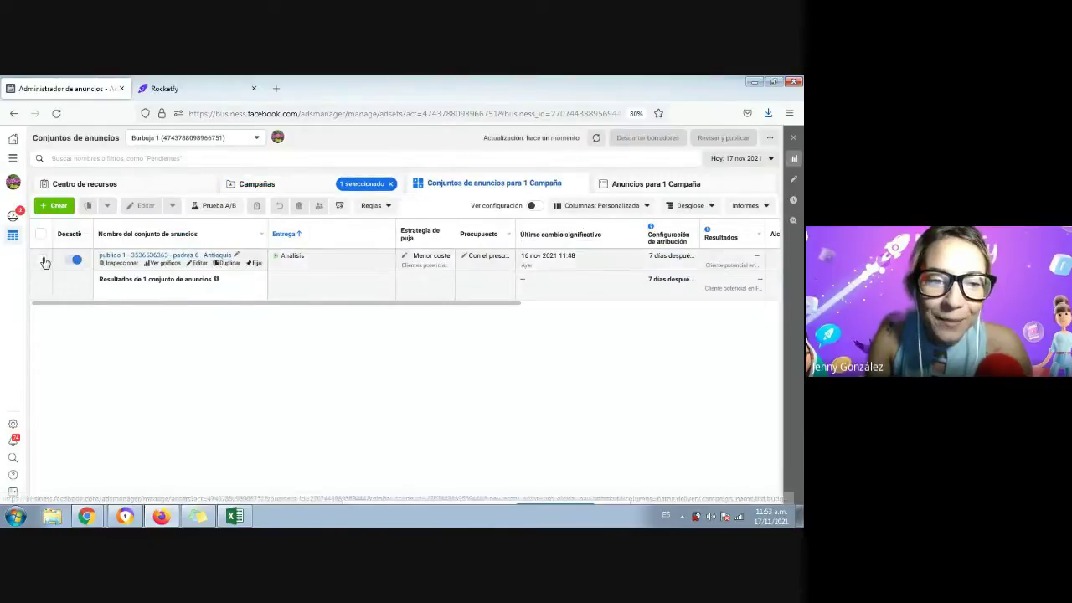
{"action": "left_click", "coordinate": [42, 259]}
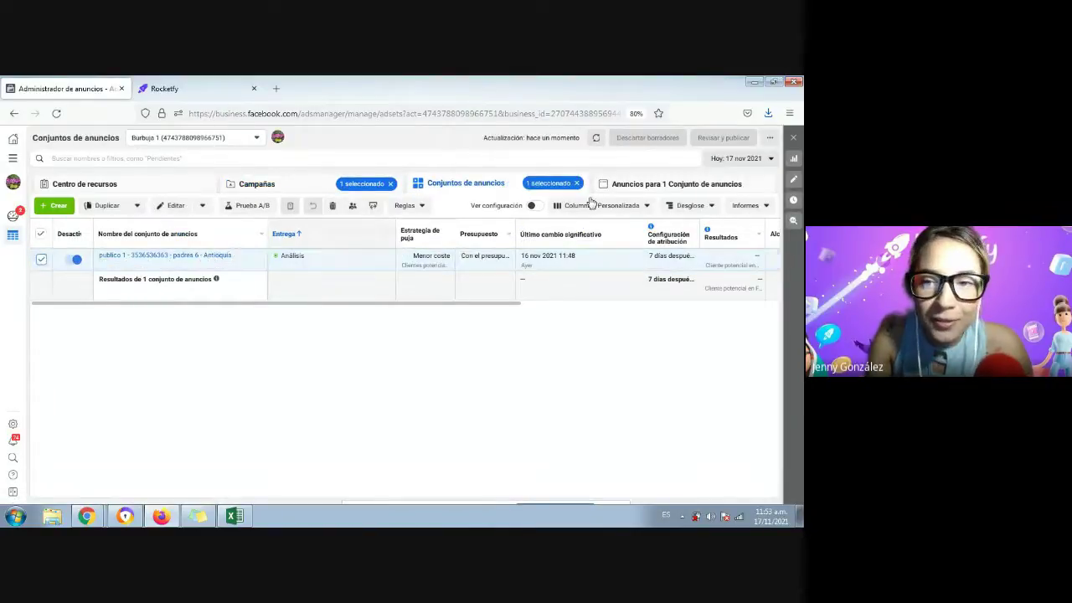
{"action": "left_click", "coordinate": [626, 188]}
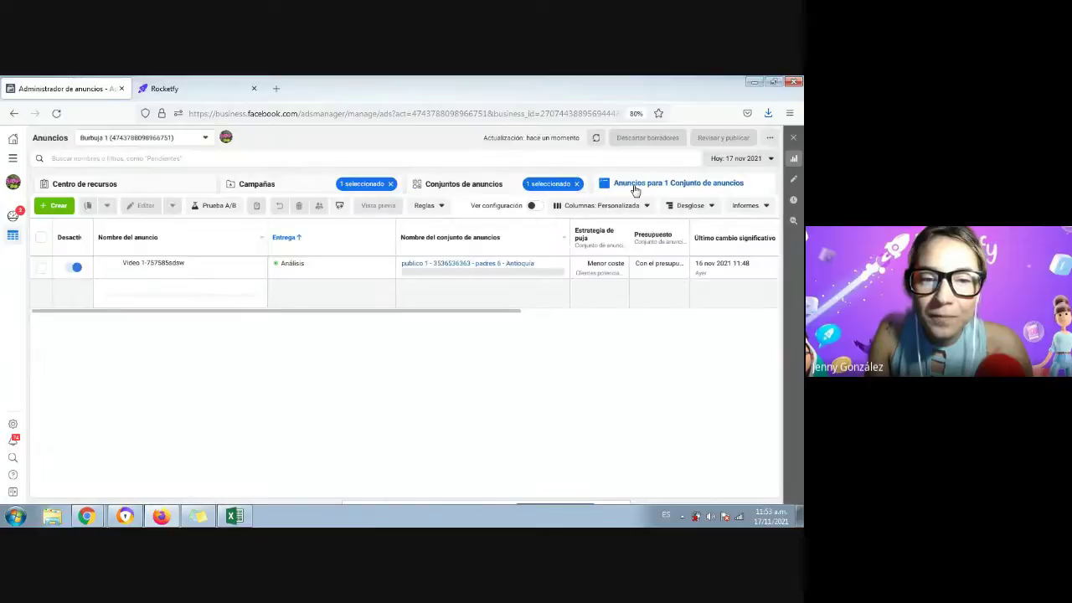
{"action": "left_click", "coordinate": [41, 269]}
{"action": "left_click", "coordinate": [368, 205]}
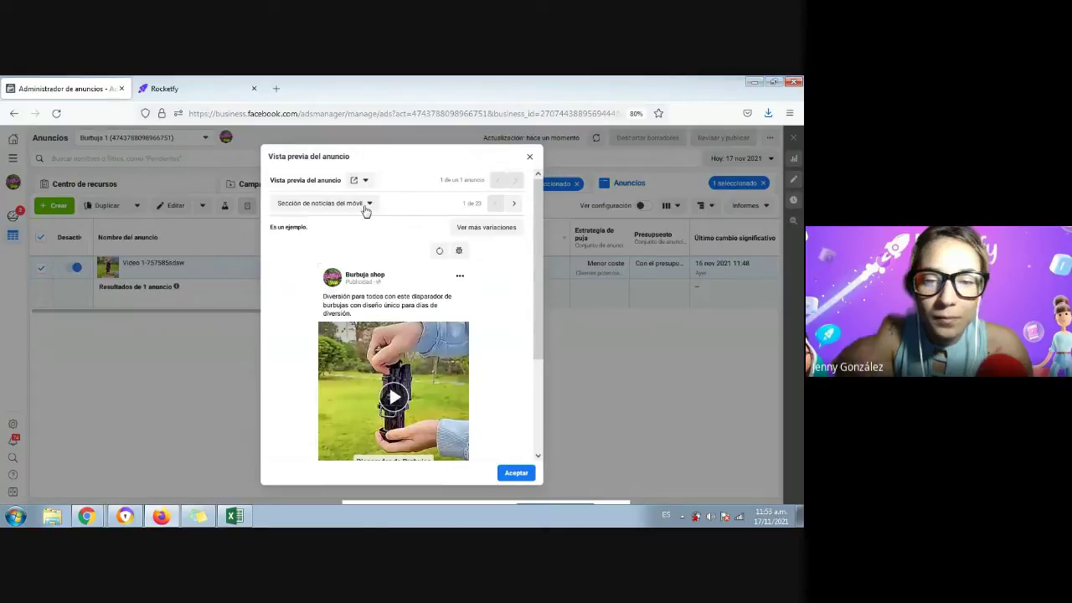
View the bubble-gun ad as a Facebook feed post.
{"action": "scroll", "coordinate": [383, 229], "scroll_direction": "down", "scroll_amount": 1}
{"action": "scroll", "coordinate": [383, 230], "scroll_direction": "down", "scroll_amount": 2}
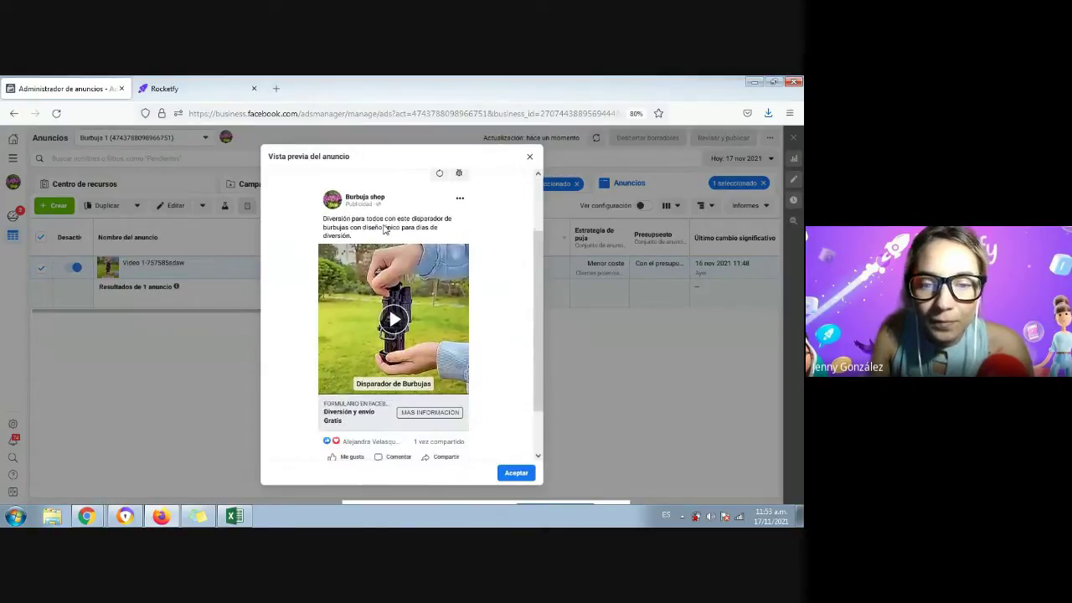
{"action": "scroll", "coordinate": [384, 230], "scroll_direction": "up", "scroll_amount": 3}
{"action": "left_click", "coordinate": [368, 183]}
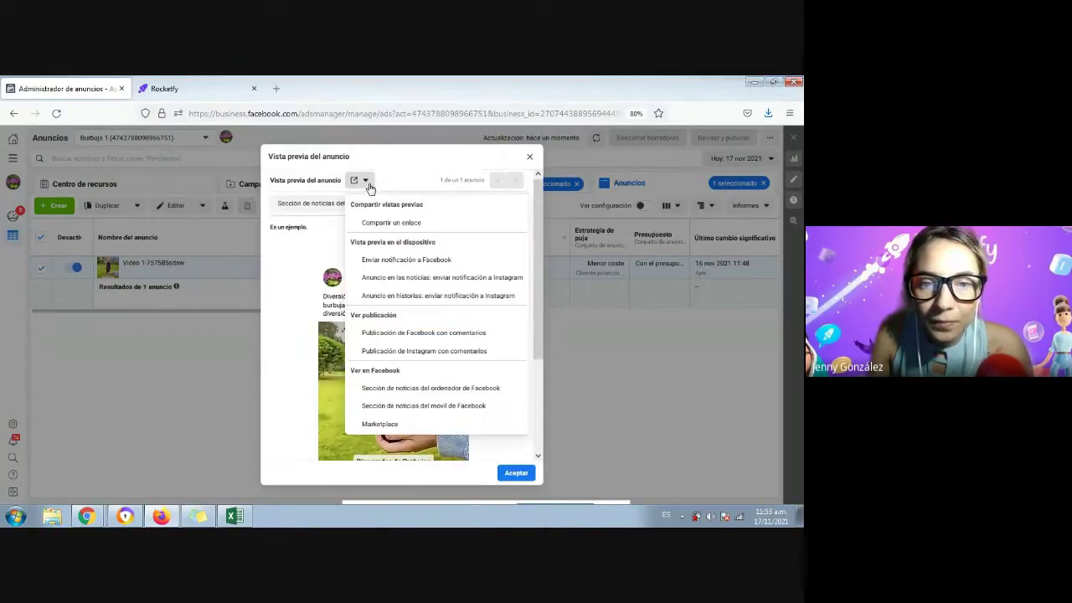
{"action": "left_click", "coordinate": [425, 393]}
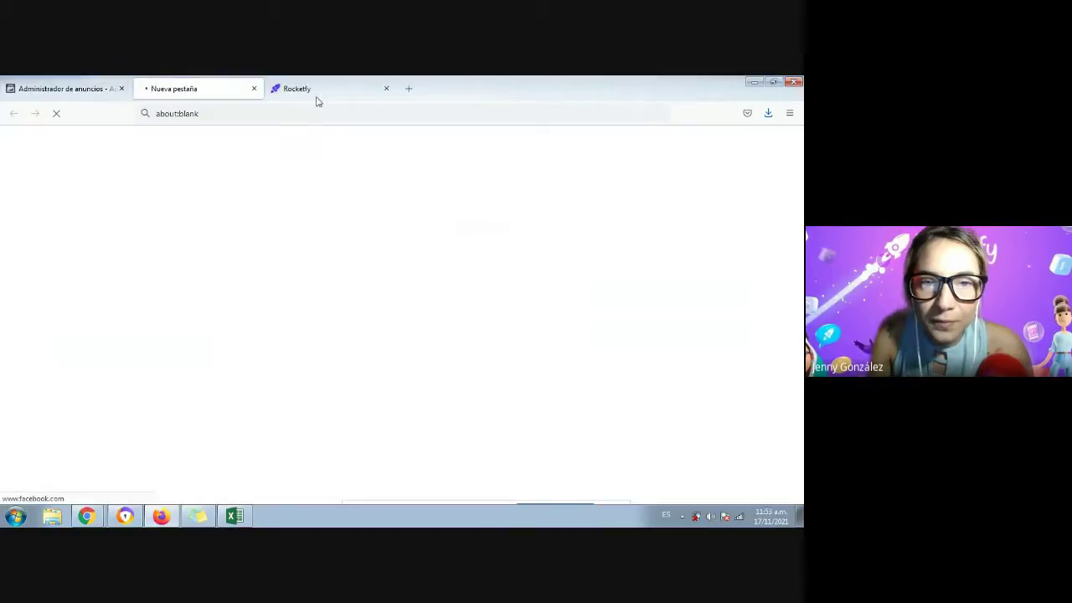
Turn off the camera in the Google Meet call.
{"action": "mouse_move", "coordinate": [86, 516]}
{"action": "left_click", "coordinate": [72, 482]}
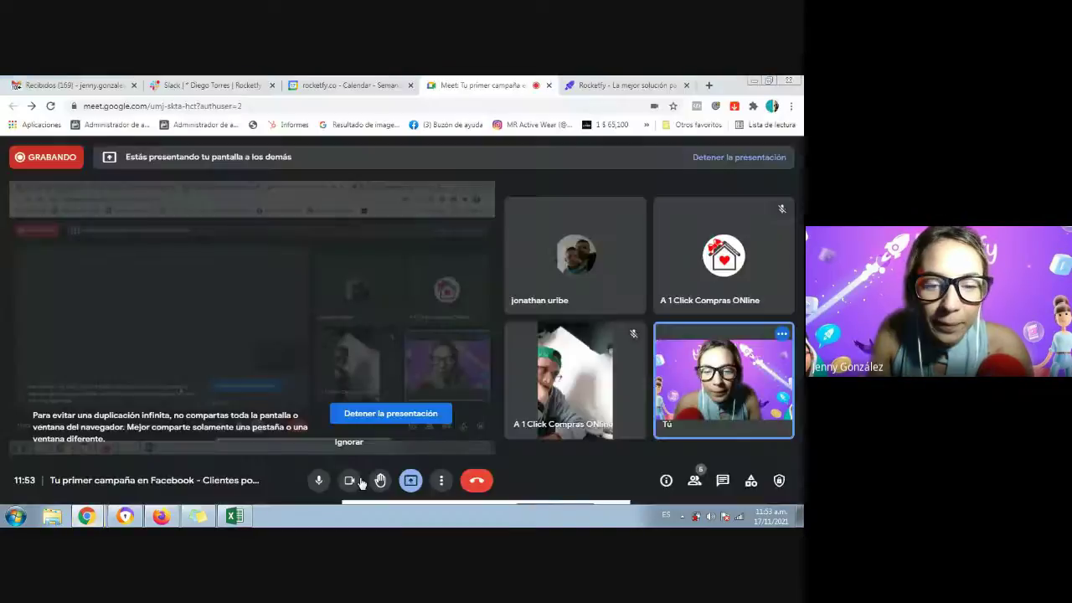
{"action": "left_click", "coordinate": [350, 480]}
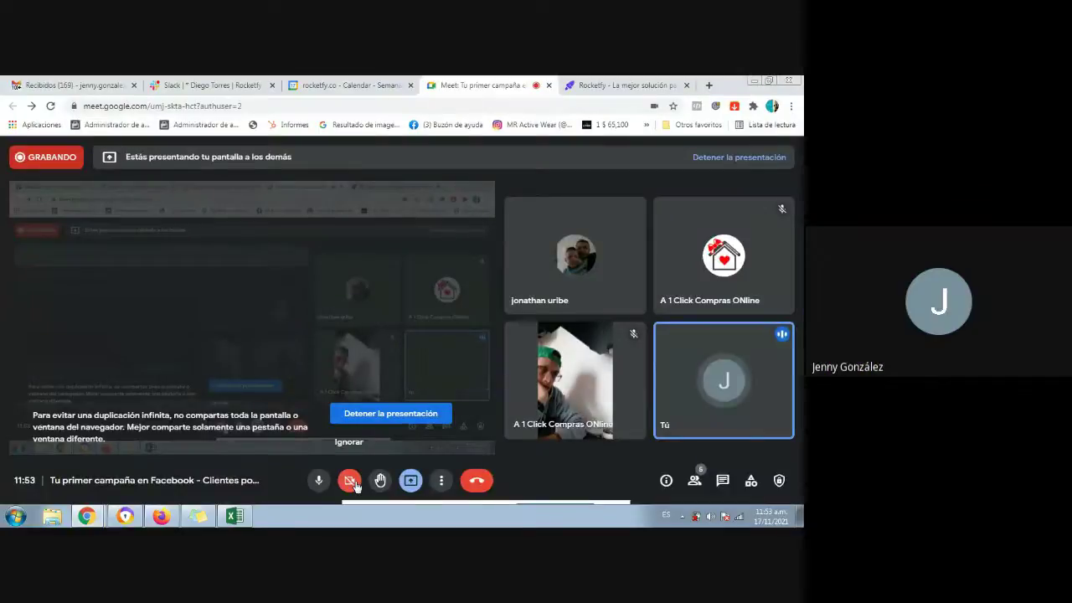
{"action": "left_click", "coordinate": [642, 82]}
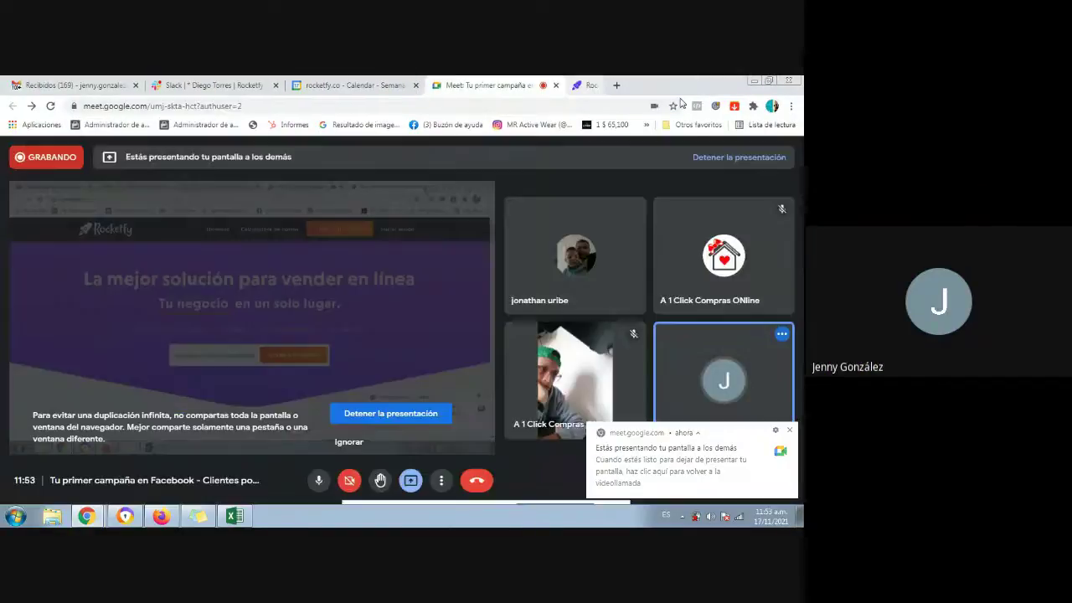
{"action": "key", "text": "alt+Tab"}
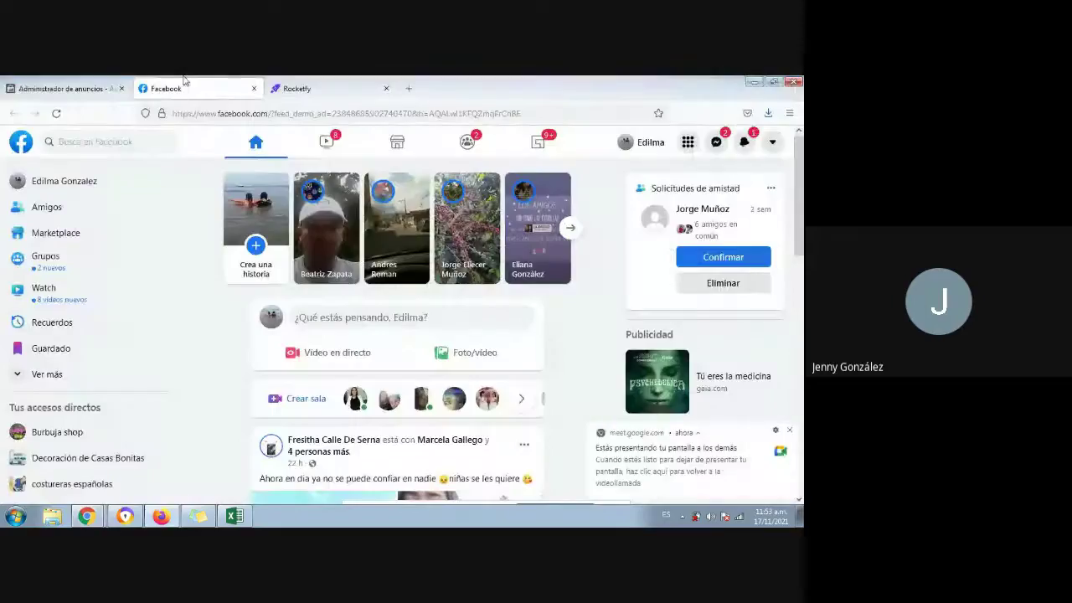
Switch the preview to the desktop news feed and open it as a Facebook post with comments.
{"action": "left_click", "coordinate": [63, 88]}
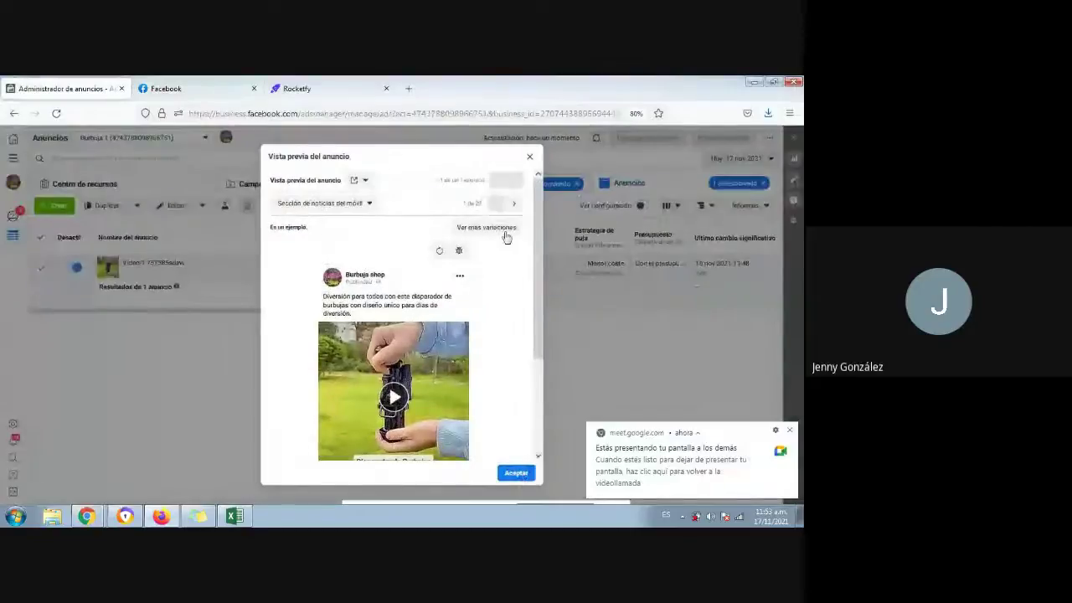
{"action": "left_click", "coordinate": [513, 203]}
{"action": "left_click", "coordinate": [328, 203]}
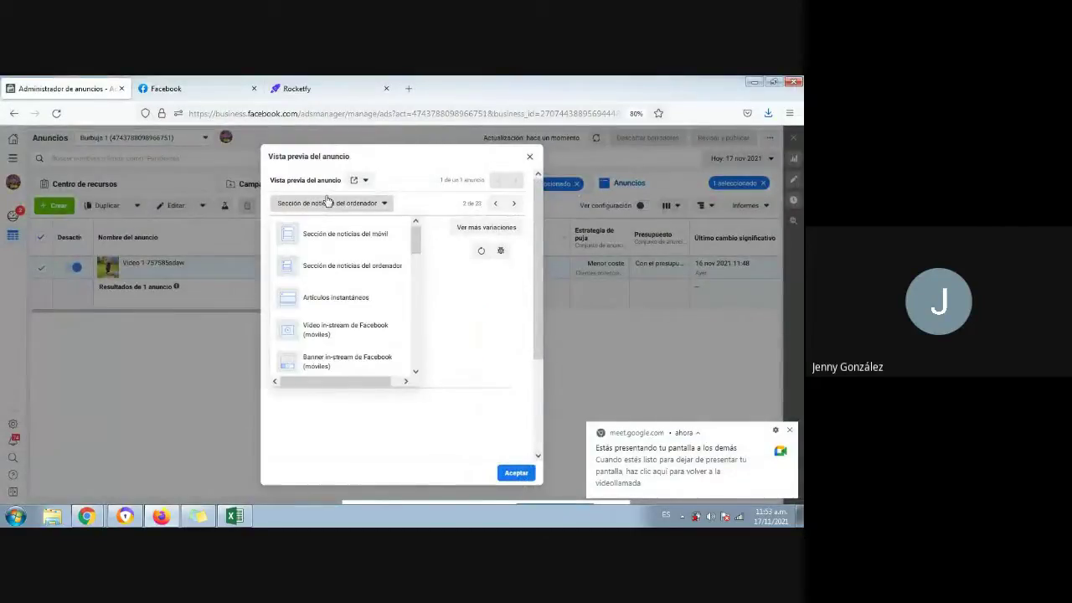
{"action": "left_click", "coordinate": [328, 203]}
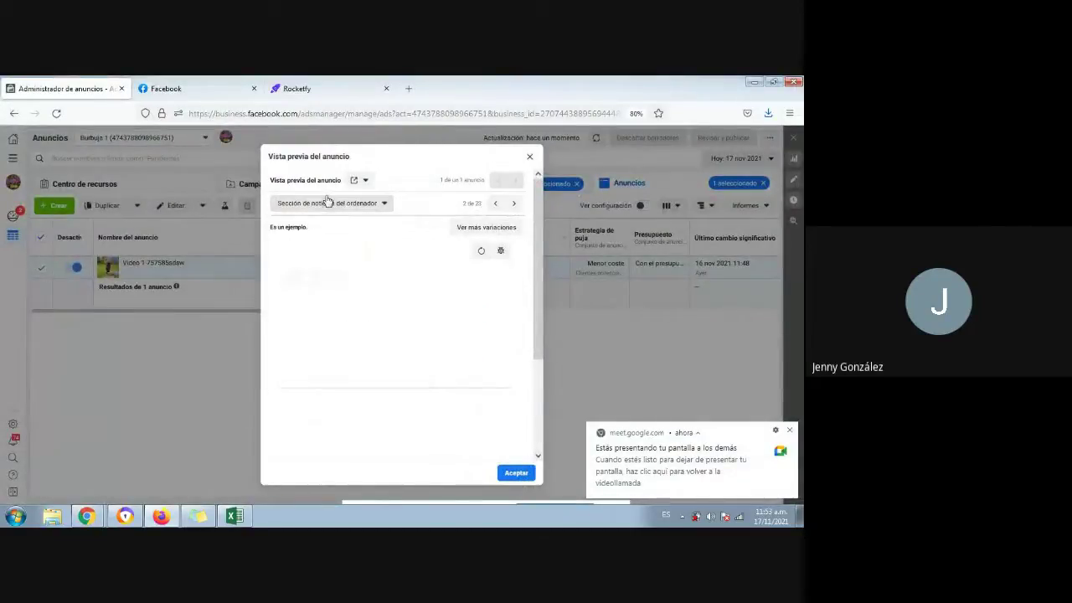
{"action": "left_click", "coordinate": [252, 89]}
{"action": "left_click", "coordinate": [362, 180]}
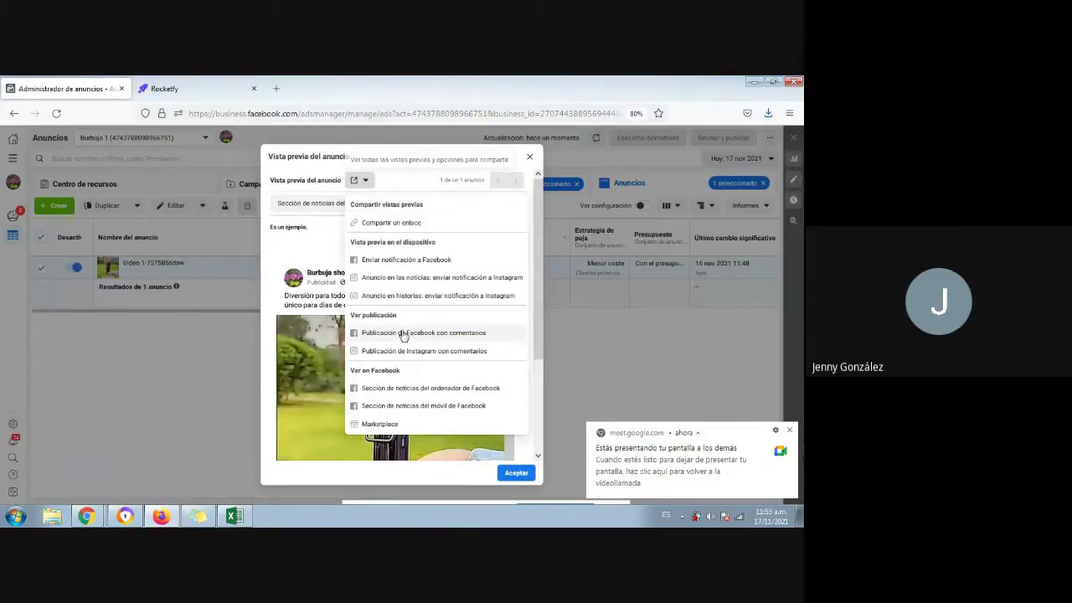
{"action": "left_click", "coordinate": [402, 333]}
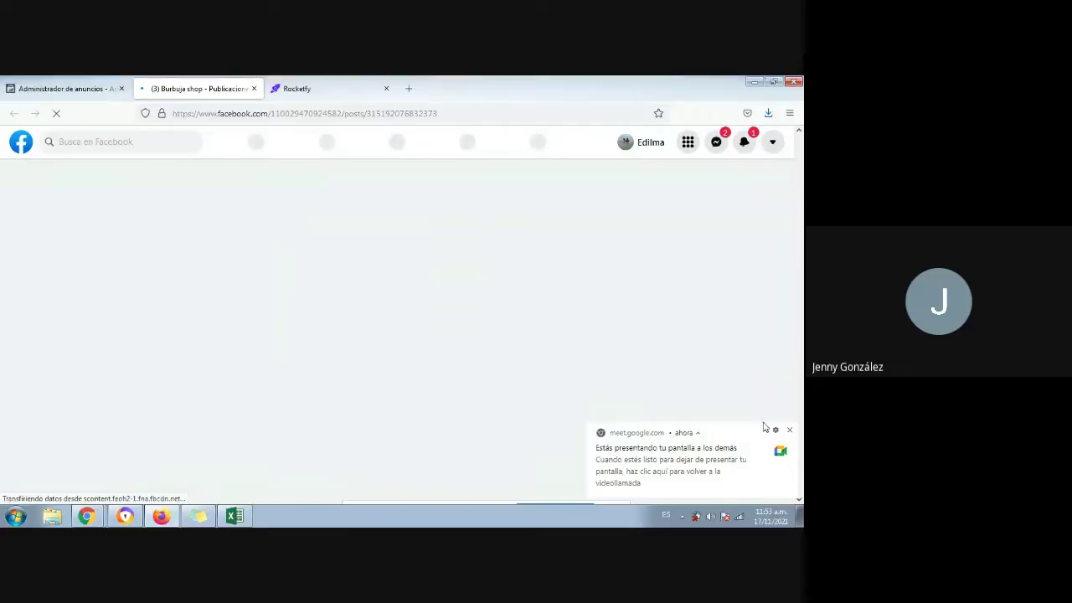
Scroll through the Burbuja shop post's caption, video and link card down to its 10 reactions and 1 share.
{"action": "scroll", "coordinate": [603, 331], "scroll_direction": "down", "scroll_amount": 3}
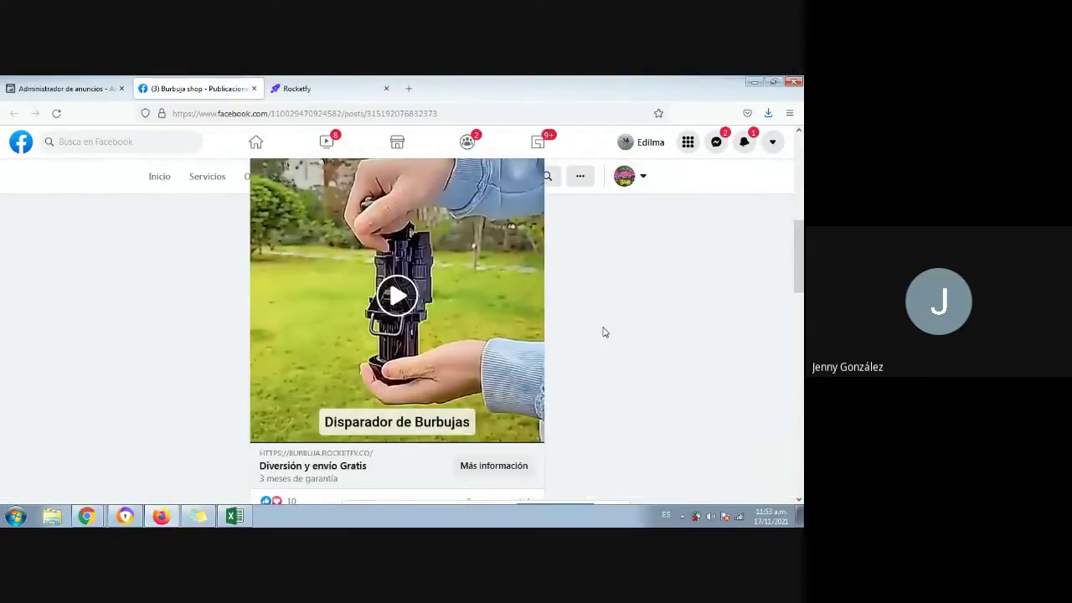
{"action": "scroll", "coordinate": [603, 333], "scroll_direction": "up", "scroll_amount": 3}
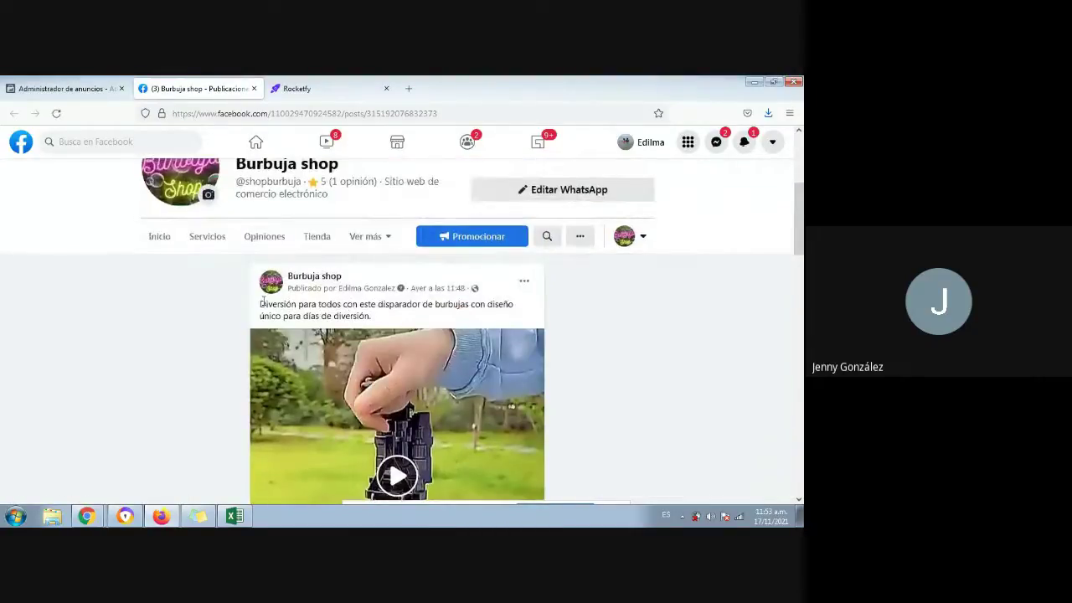
{"action": "left_click_drag", "start_coordinate": [363, 315], "coordinate": [370, 316]}
{"action": "scroll", "coordinate": [617, 323], "scroll_direction": "down", "scroll_amount": 3}
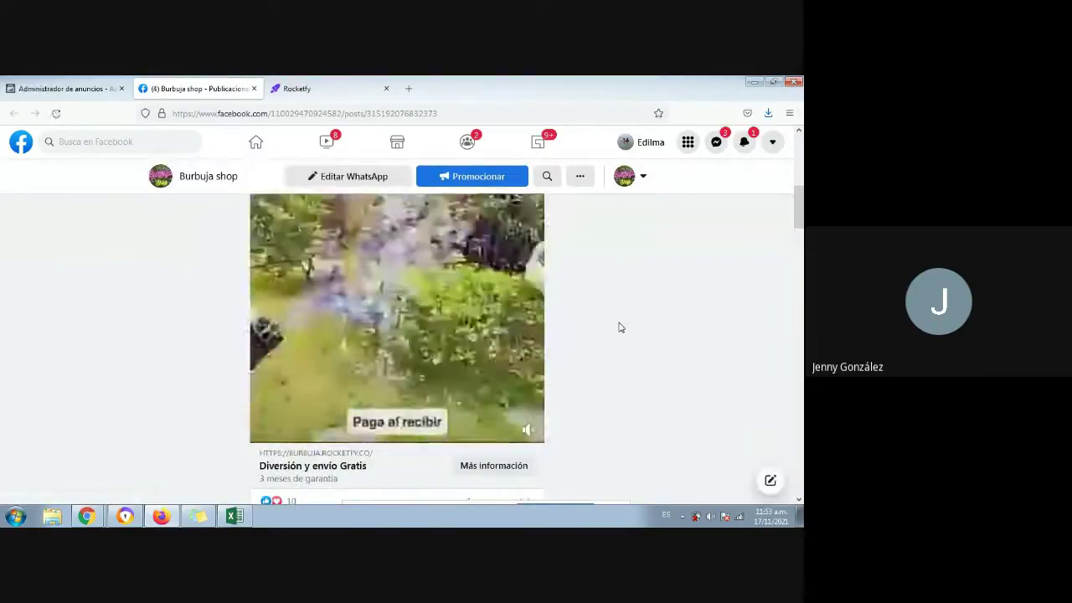
{"action": "mouse_move", "coordinate": [529, 434]}
{"action": "scroll", "coordinate": [567, 427], "scroll_direction": "up", "scroll_amount": 3}
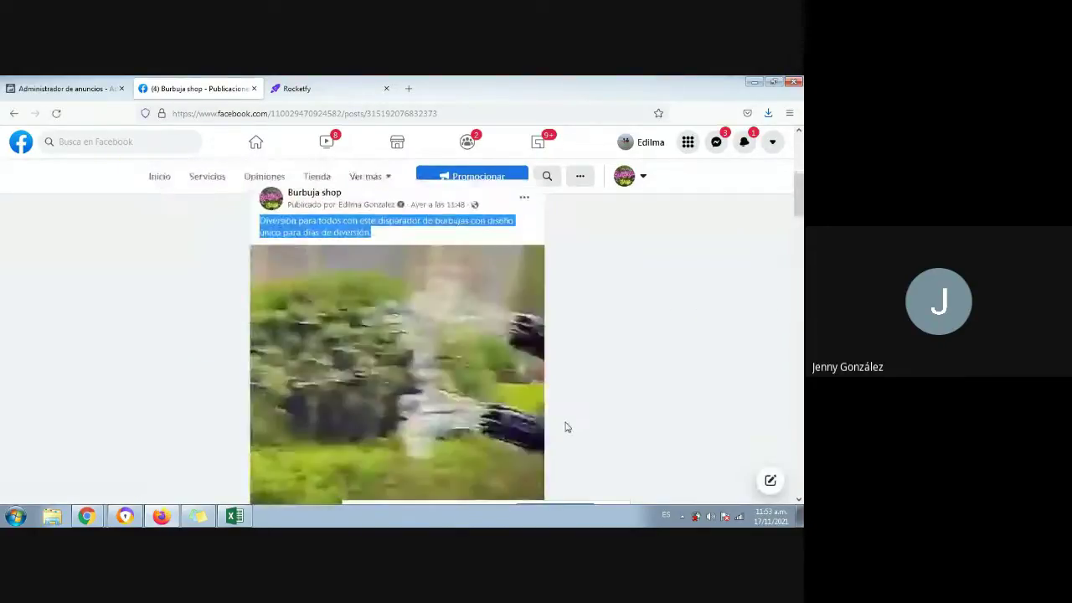
{"action": "scroll", "coordinate": [567, 427], "scroll_direction": "down", "scroll_amount": 3}
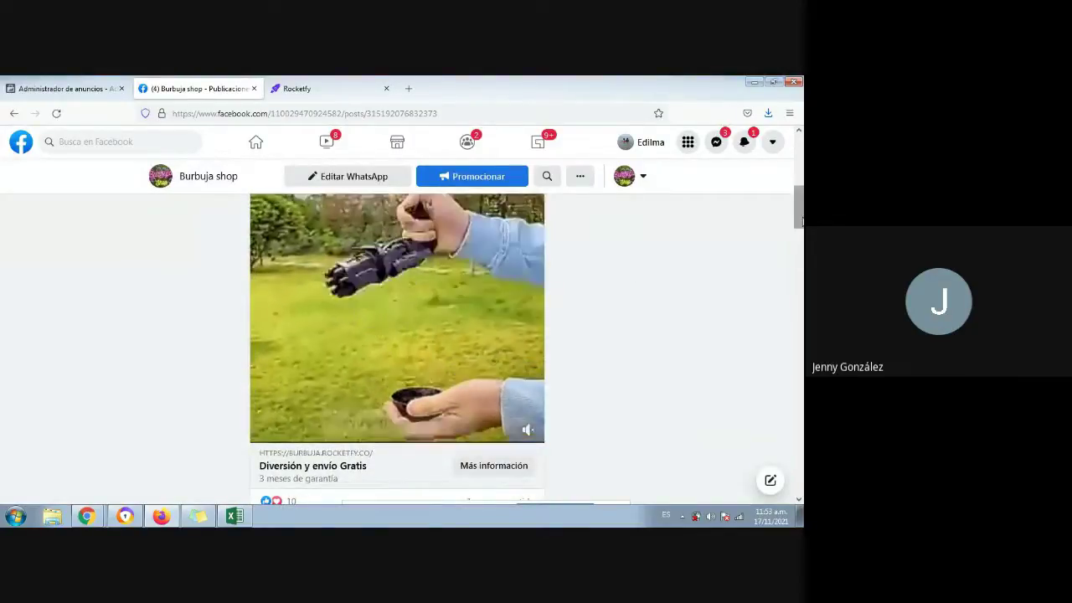
{"action": "left_click_drag", "start_coordinate": [801, 221], "coordinate": [801, 225]}
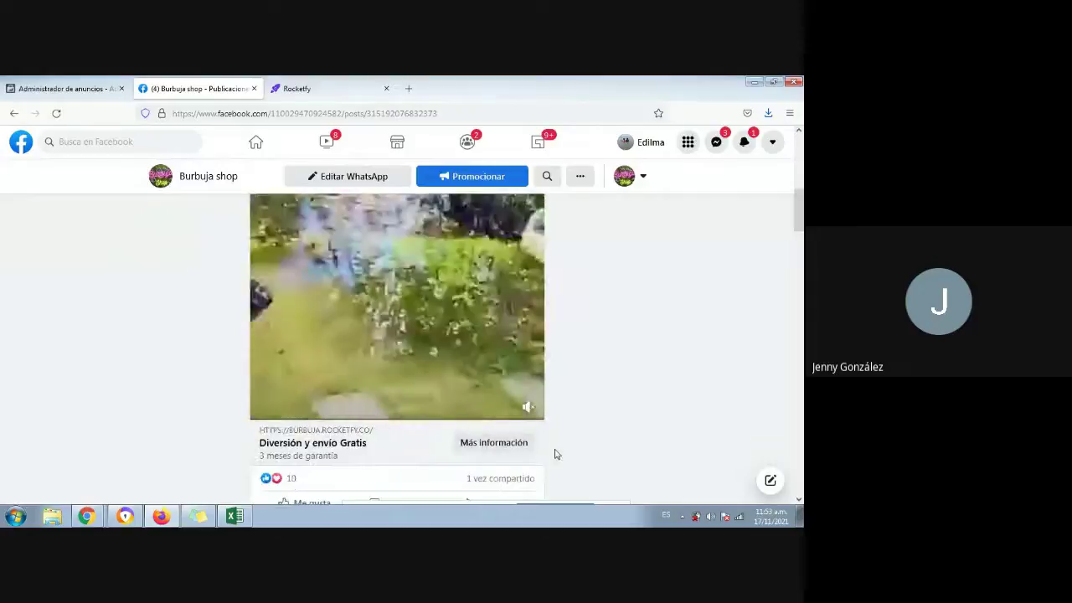
{"action": "scroll", "coordinate": [554, 453], "scroll_direction": "down", "scroll_amount": 1}
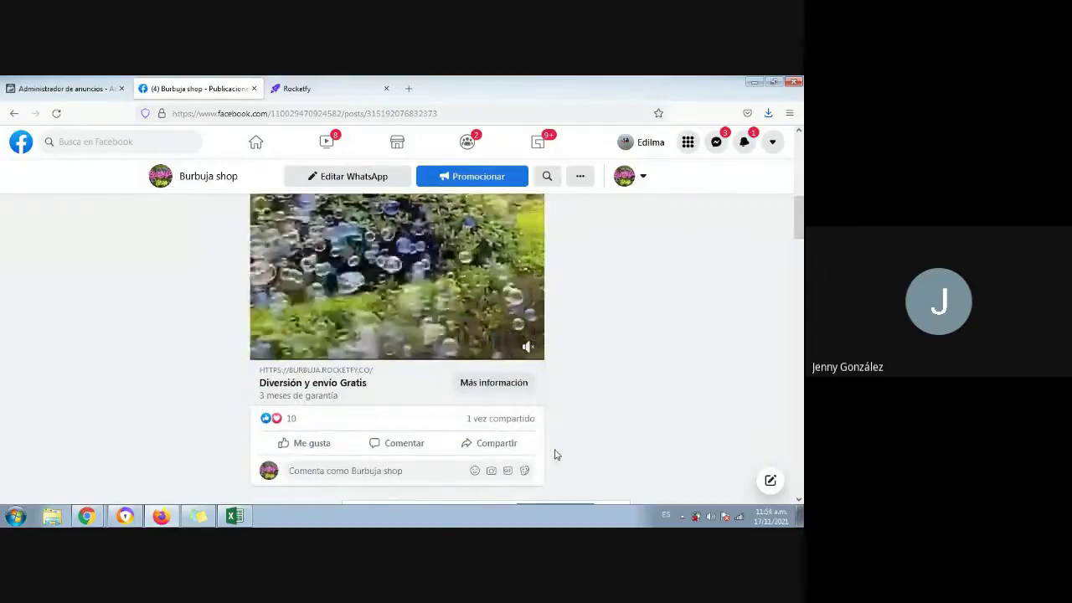
{"action": "scroll", "coordinate": [449, 383], "scroll_direction": "up", "scroll_amount": 5}
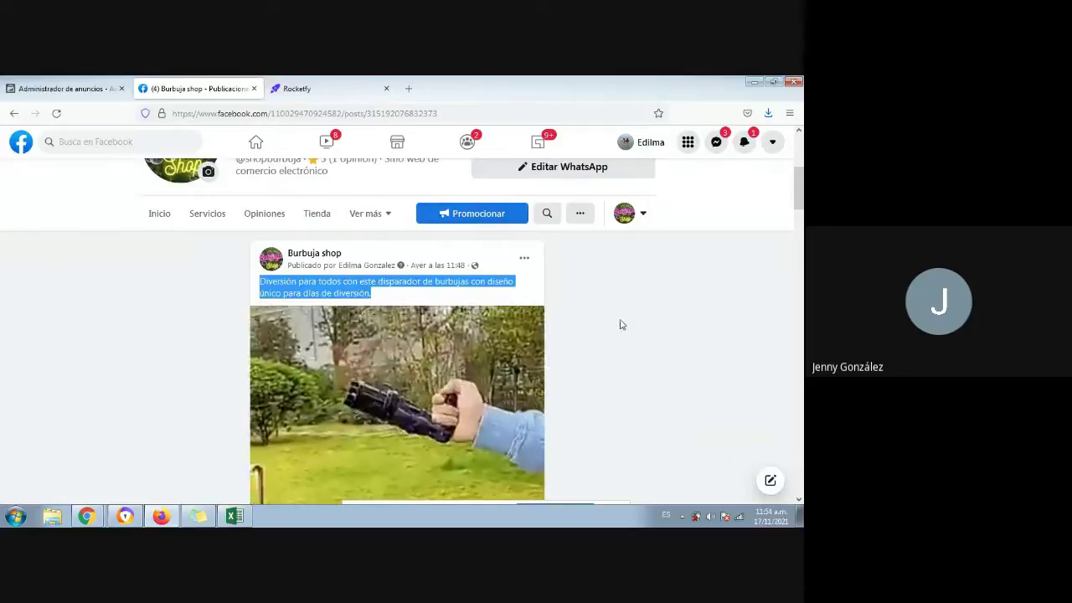
{"action": "scroll", "coordinate": [620, 324], "scroll_direction": "down", "scroll_amount": 3}
{"action": "scroll", "coordinate": [619, 324], "scroll_direction": "up", "scroll_amount": 3}
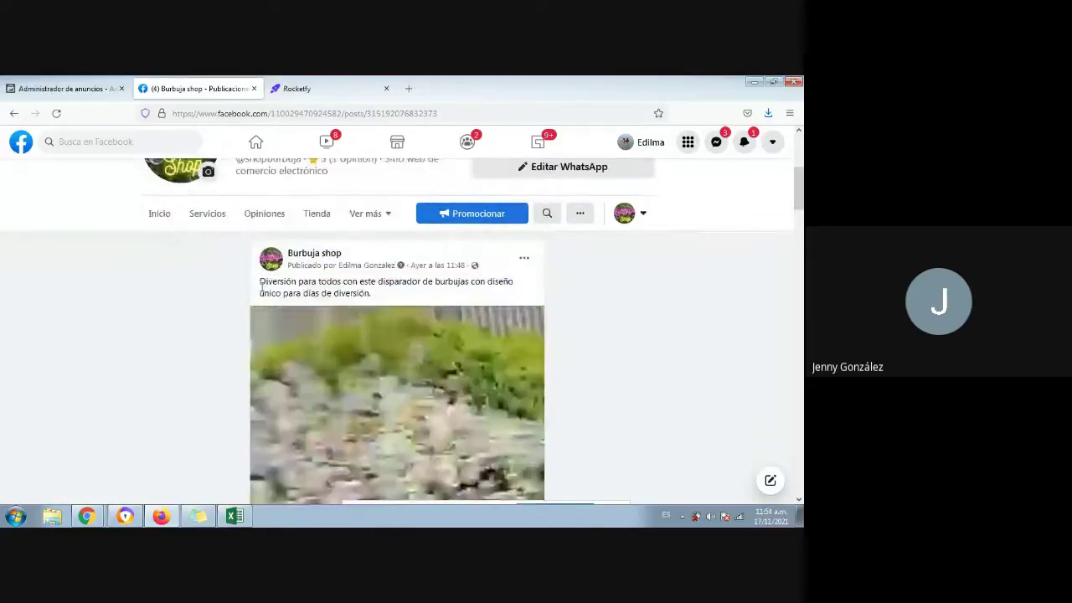
{"action": "scroll", "coordinate": [612, 372], "scroll_direction": "down", "scroll_amount": 3}
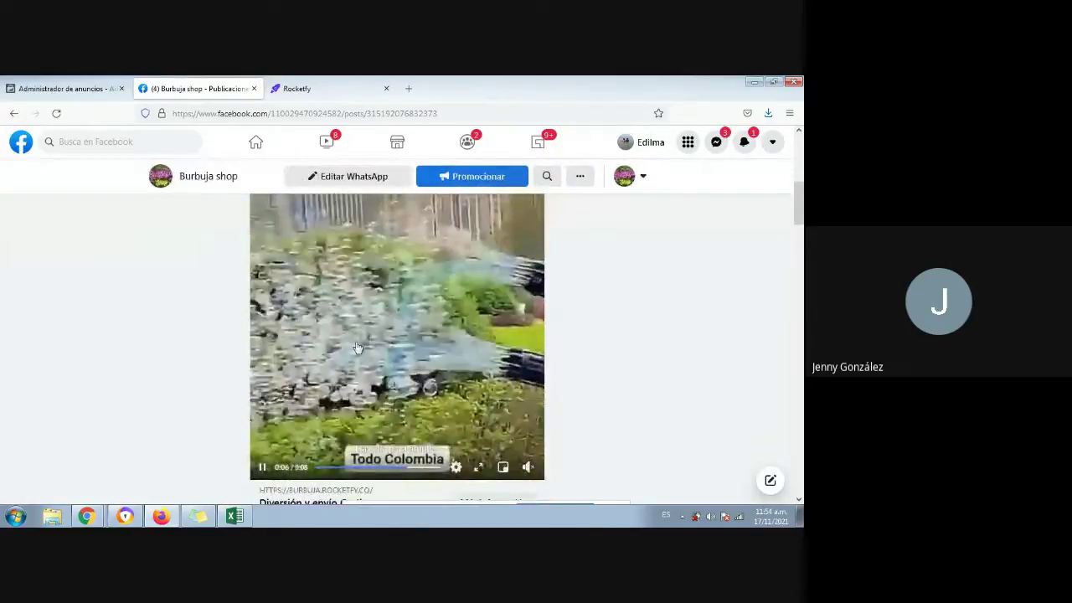
{"action": "scroll", "coordinate": [626, 403], "scroll_direction": "up", "scroll_amount": 2}
{"action": "scroll", "coordinate": [625, 404], "scroll_direction": "up", "scroll_amount": 1}
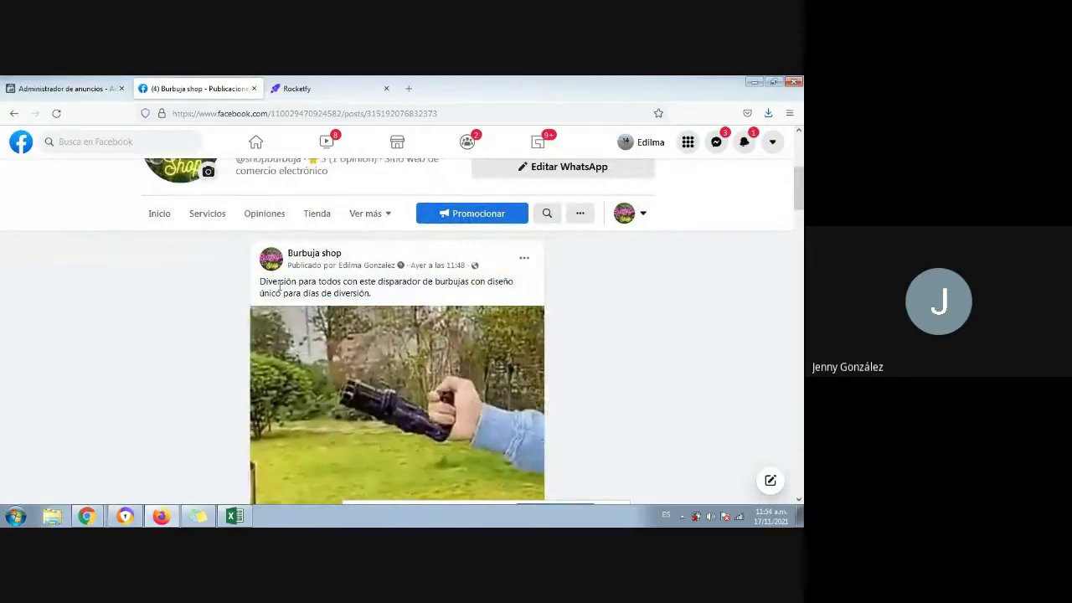
{"action": "scroll", "coordinate": [573, 320], "scroll_direction": "down", "scroll_amount": 5}
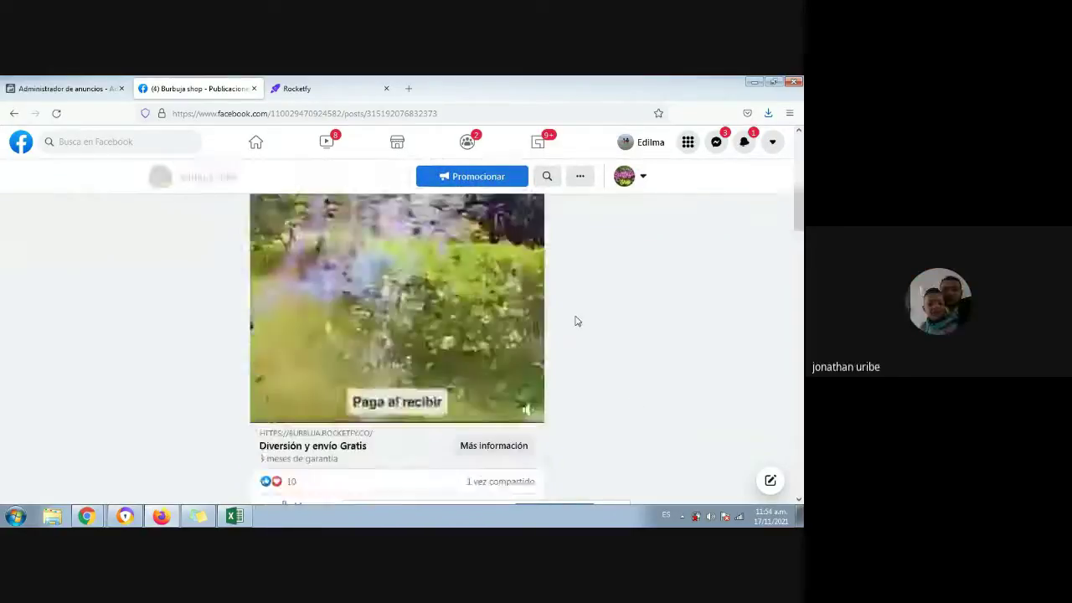
{"action": "mouse_move", "coordinate": [281, 366]}
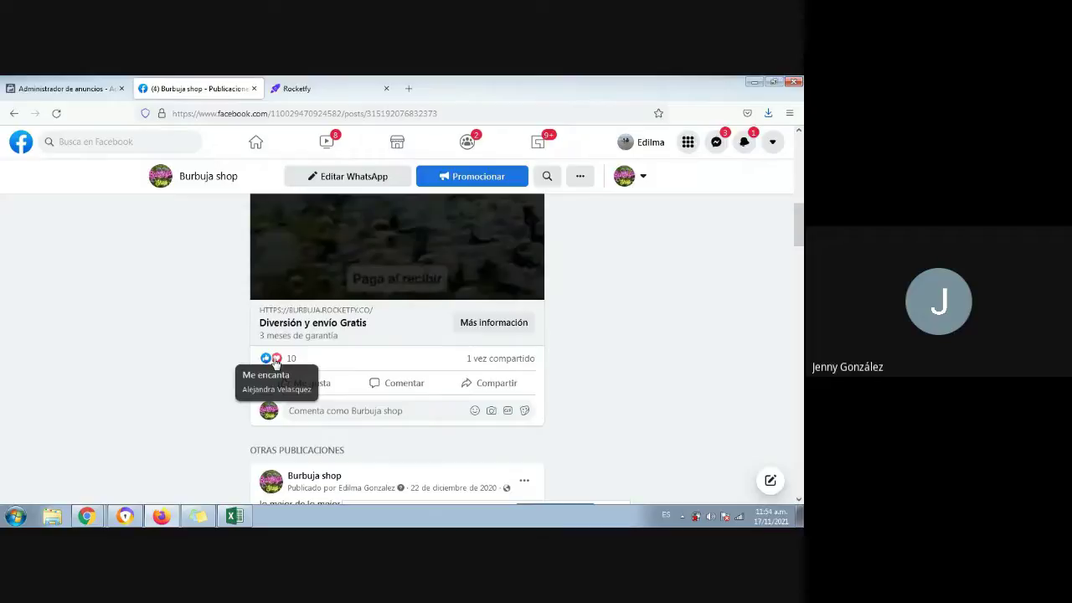
{"action": "left_click", "coordinate": [509, 328]}
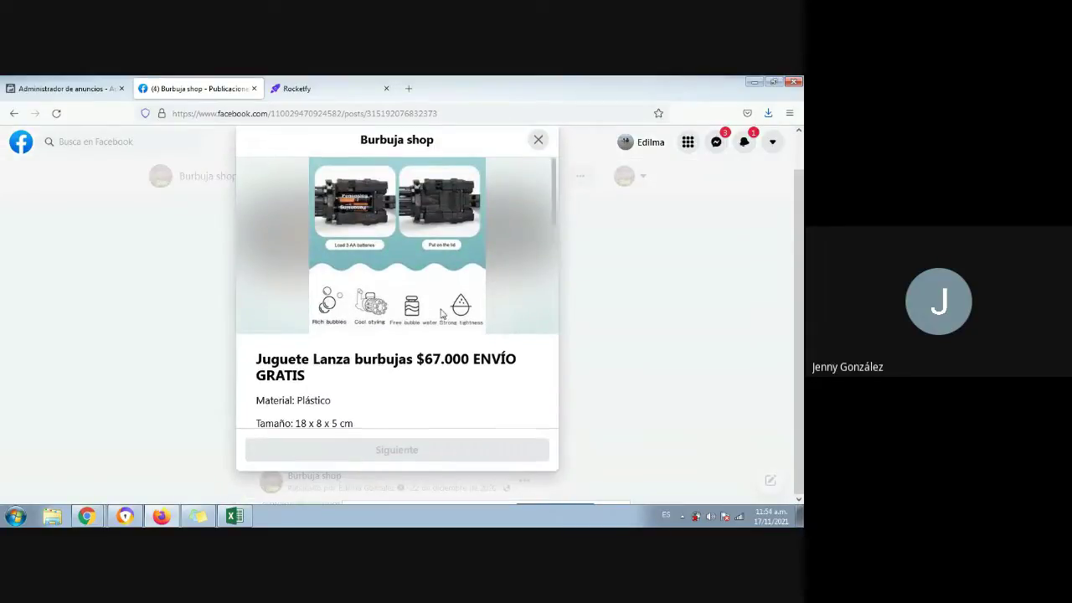
{"action": "scroll", "coordinate": [441, 314], "scroll_direction": "down", "scroll_amount": 10}
{"action": "left_click", "coordinate": [443, 342]}
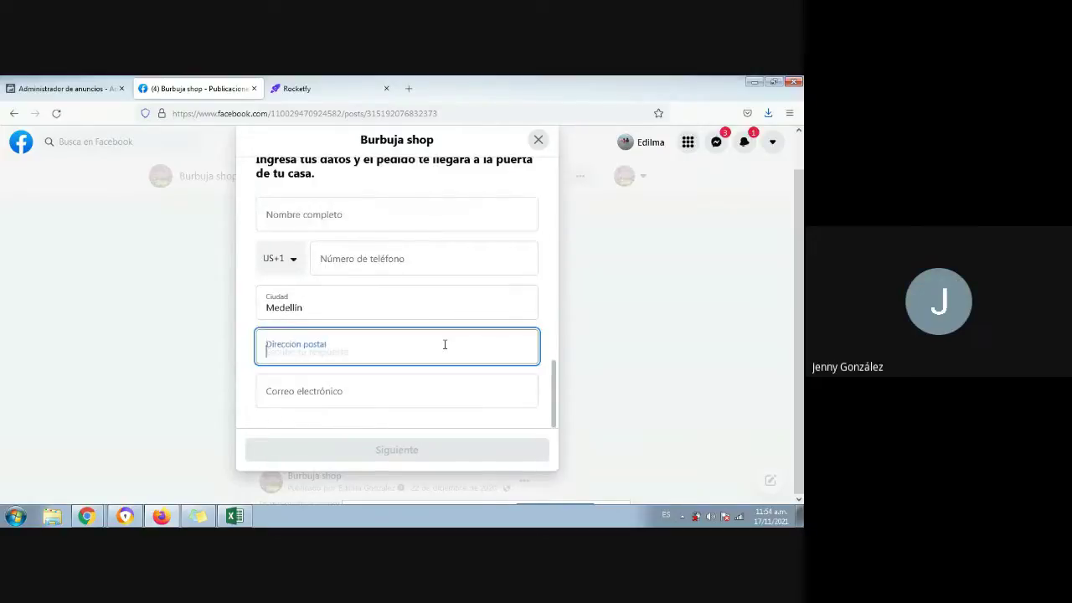
{"action": "left_click", "coordinate": [371, 253]}
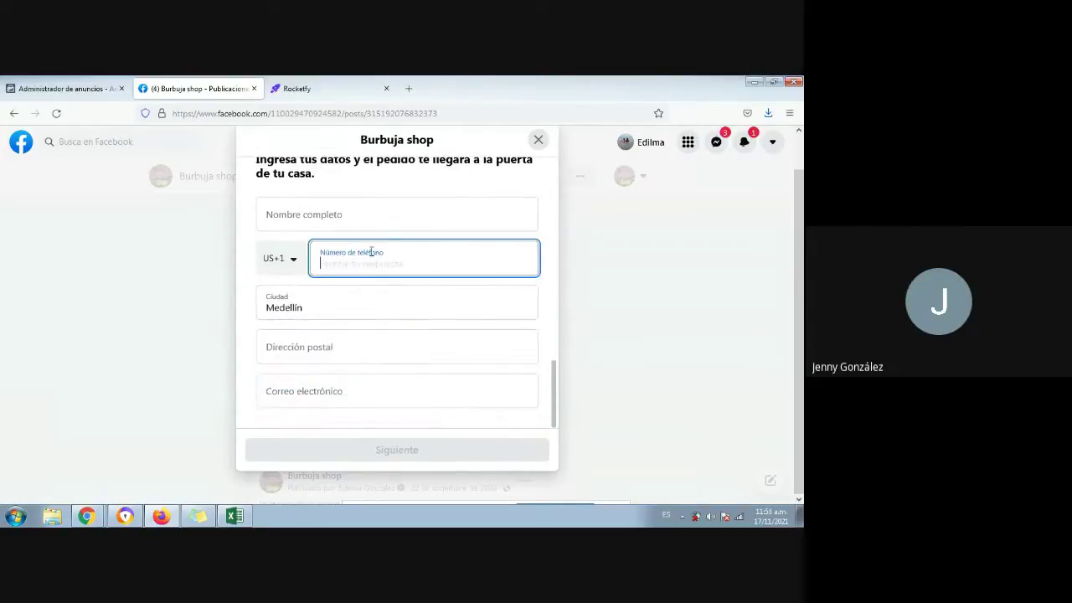
{"action": "scroll", "coordinate": [372, 255], "scroll_direction": "up", "scroll_amount": 10}
{"action": "scroll", "coordinate": [374, 256], "scroll_direction": "down", "scroll_amount": 5}
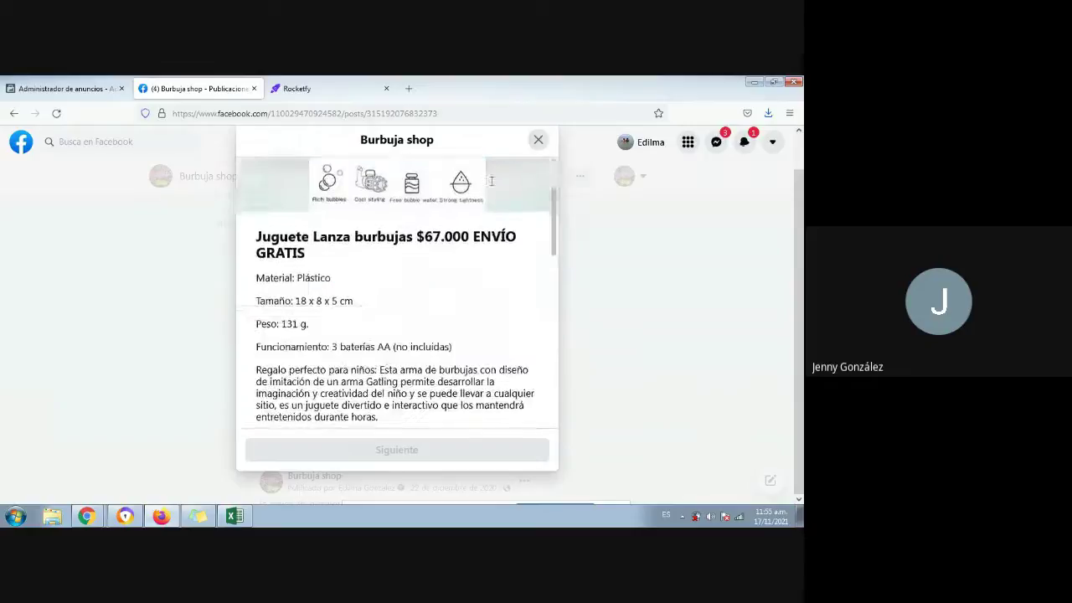
{"action": "left_click", "coordinate": [538, 139]}
{"action": "scroll", "coordinate": [706, 308], "scroll_direction": "up", "scroll_amount": 3}
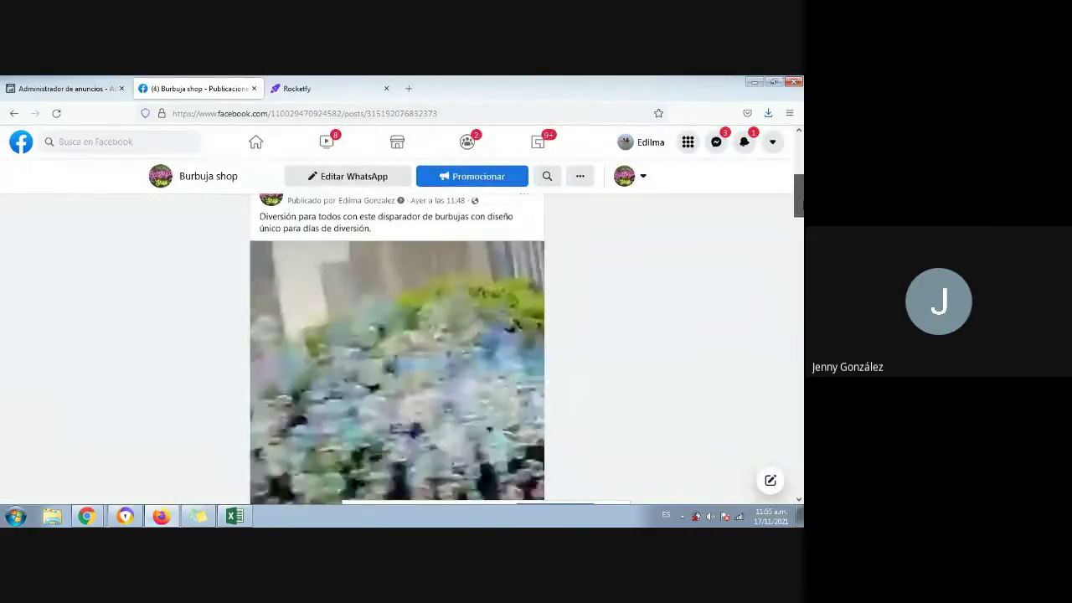
{"action": "scroll", "coordinate": [706, 308], "scroll_direction": "down", "scroll_amount": 1}
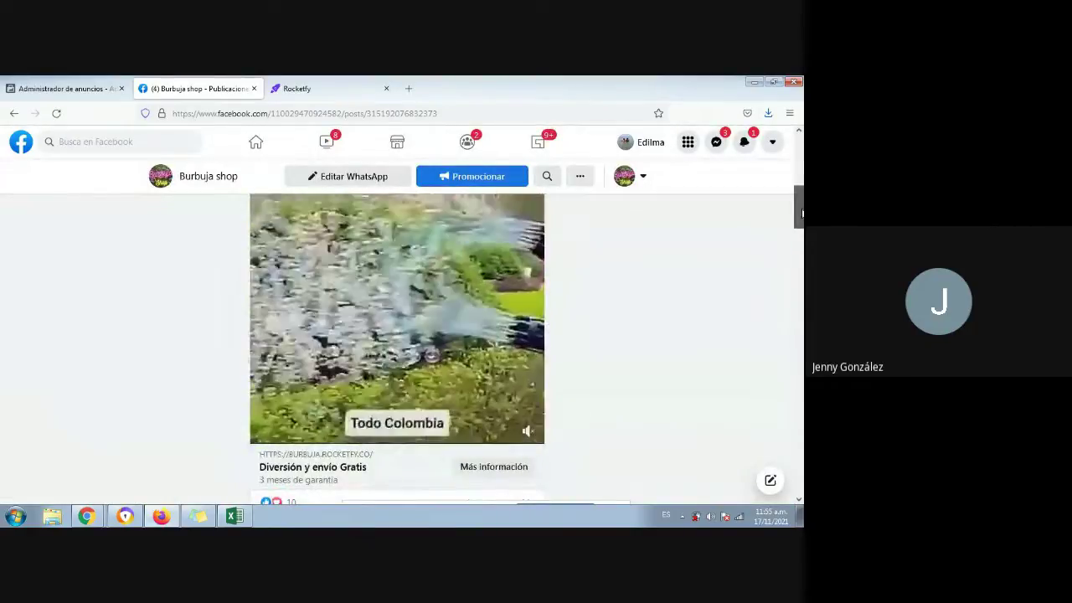
{"action": "scroll", "coordinate": [321, 322], "scroll_direction": "up", "scroll_amount": 2}
{"action": "scroll", "coordinate": [321, 321], "scroll_direction": "down", "scroll_amount": 3}
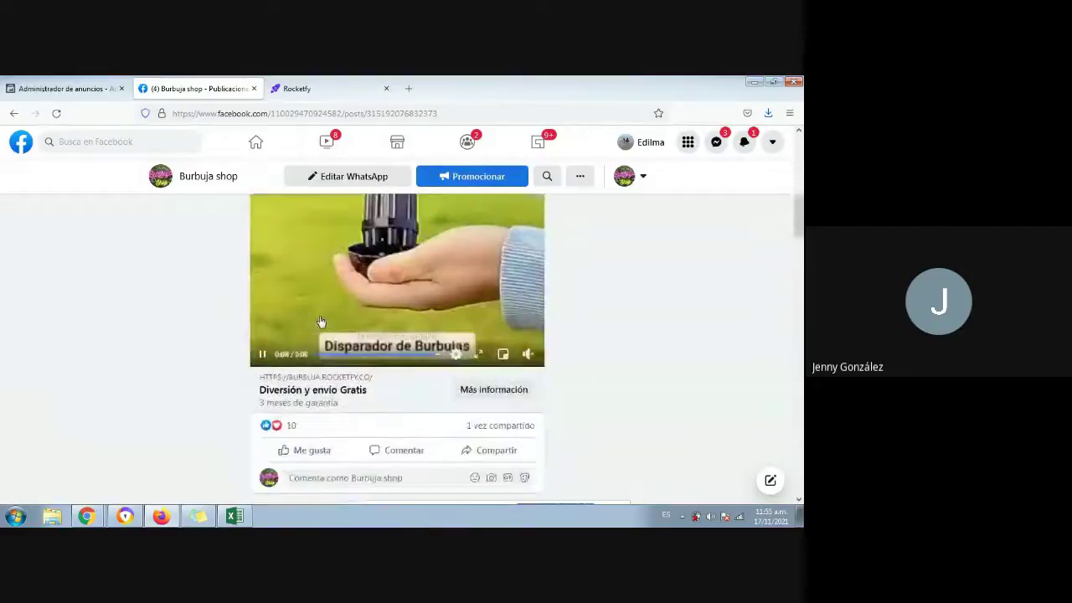
{"action": "left_click", "coordinate": [408, 88]}
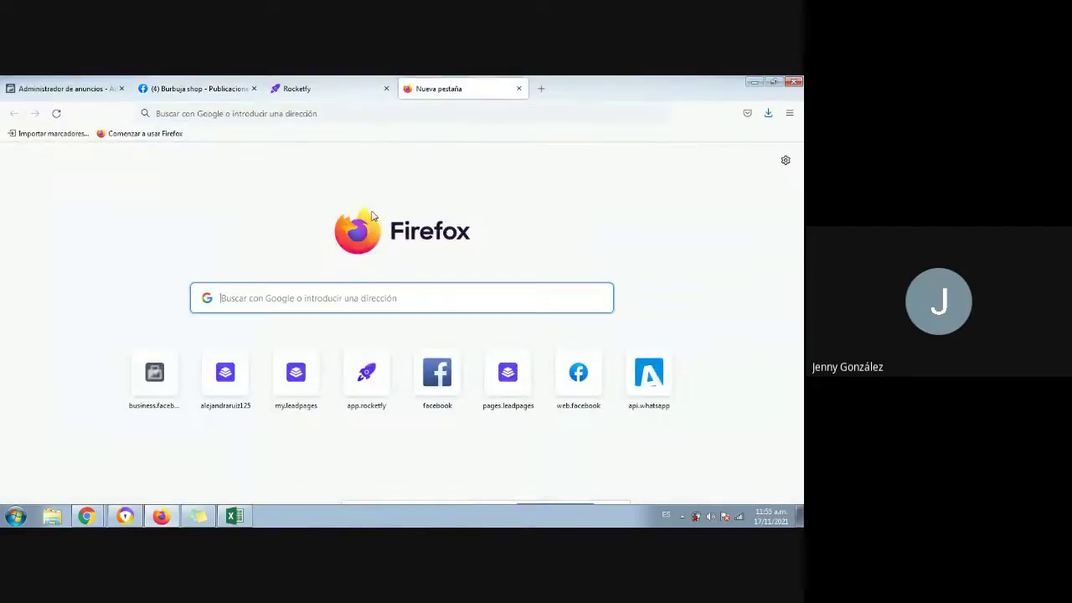
Search Google Images for 'embudos de ventas funnels' and enlarge the 'Guía paso a paso' funnel image.
{"action": "type", "text": "embudos de"}
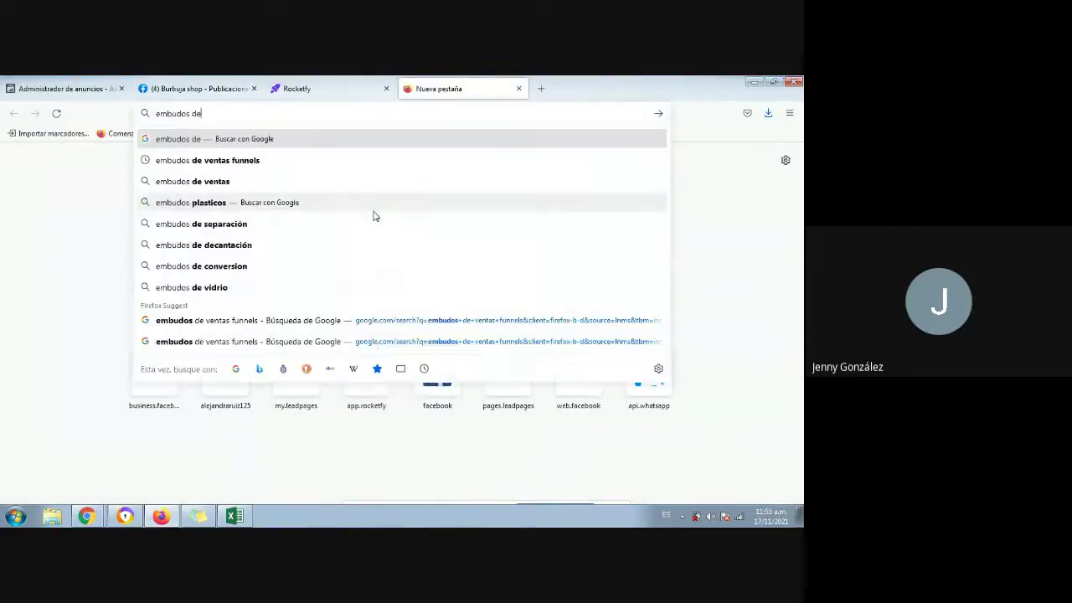
{"action": "type", "text": " ventas"}
{"action": "key", "text": "Down"}
{"action": "key", "text": "Return"}
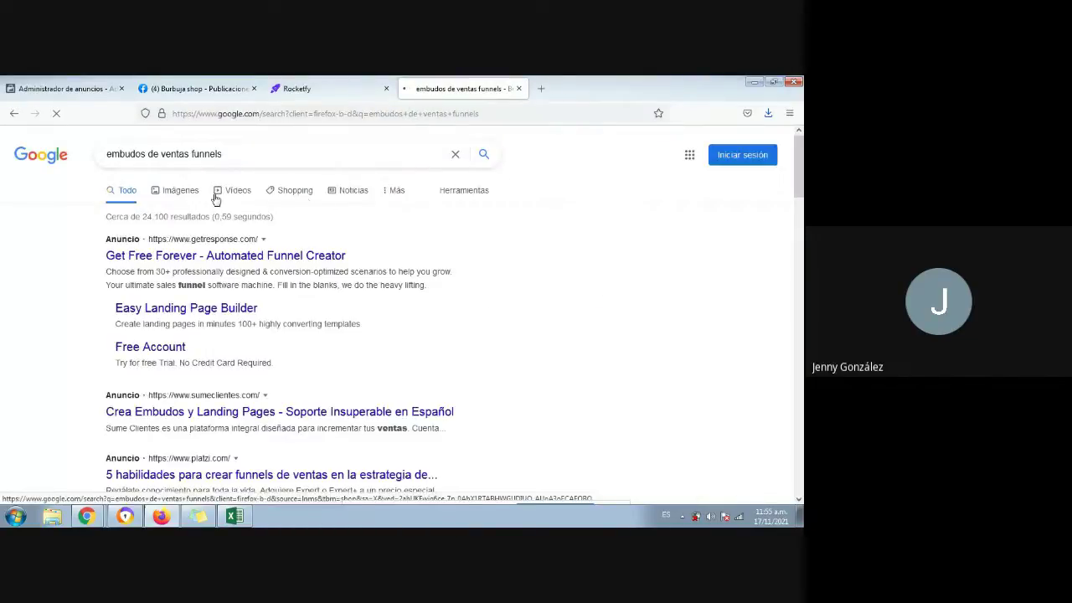
{"action": "left_click", "coordinate": [181, 191]}
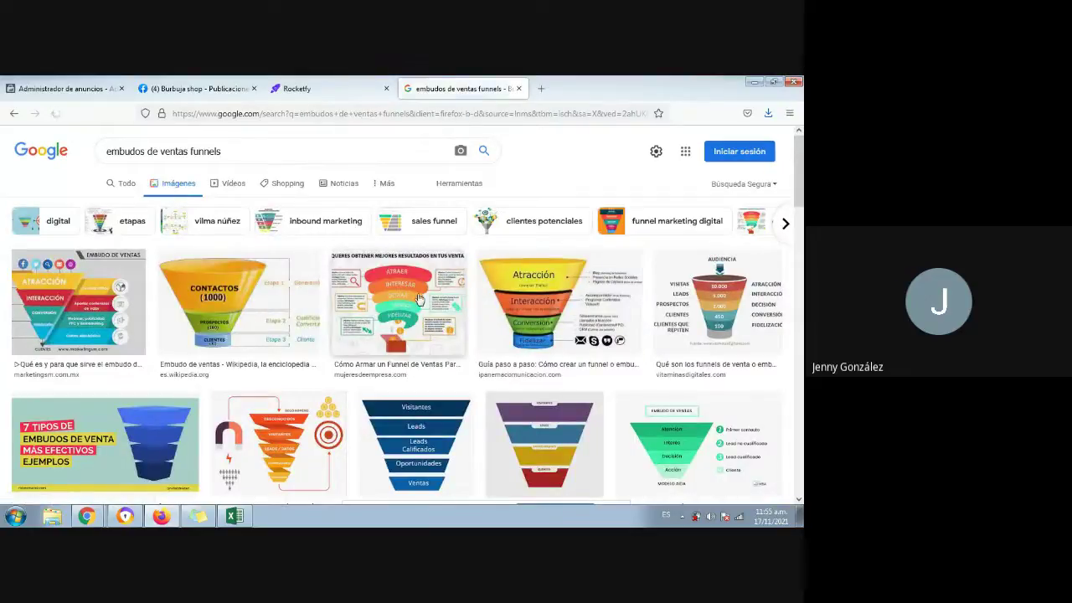
{"action": "left_click", "coordinate": [531, 292]}
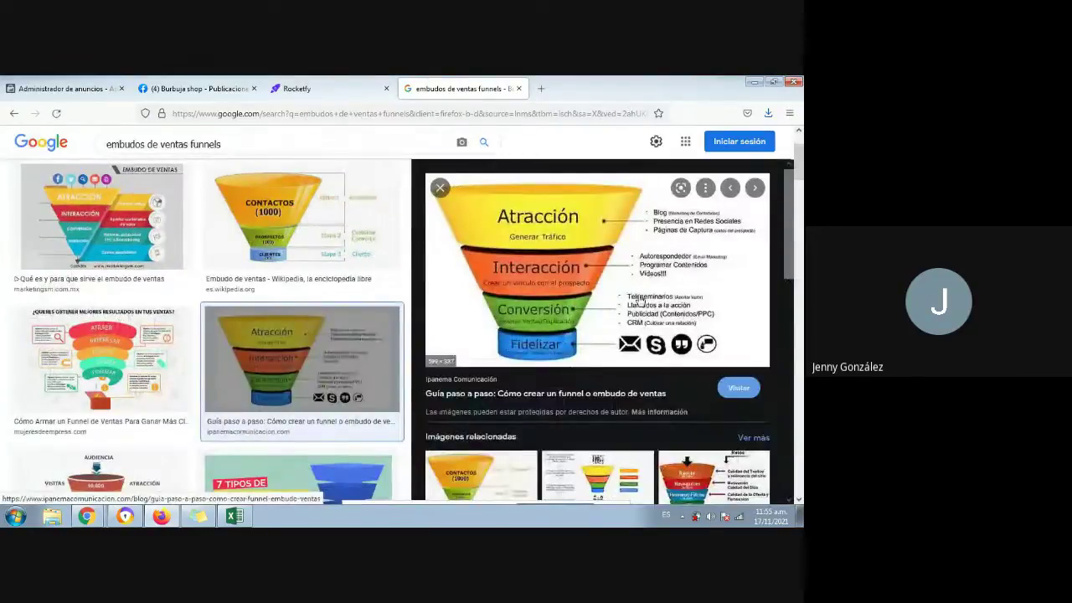
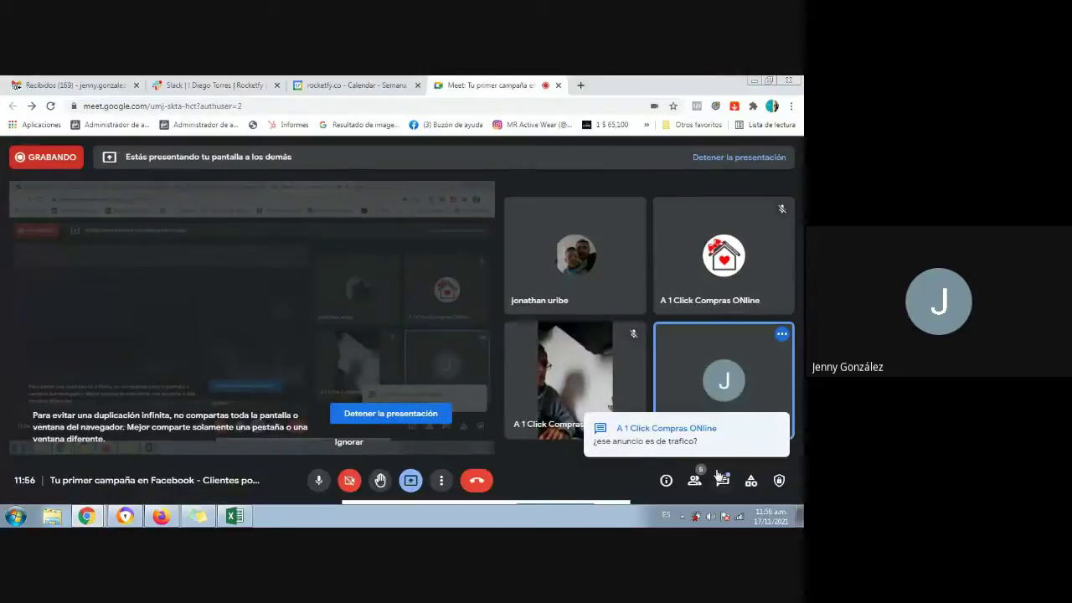
Read the participant's question in the Meet call chat, then show the calculadora rocketfy workbook.
{"action": "left_click", "coordinate": [688, 434]}
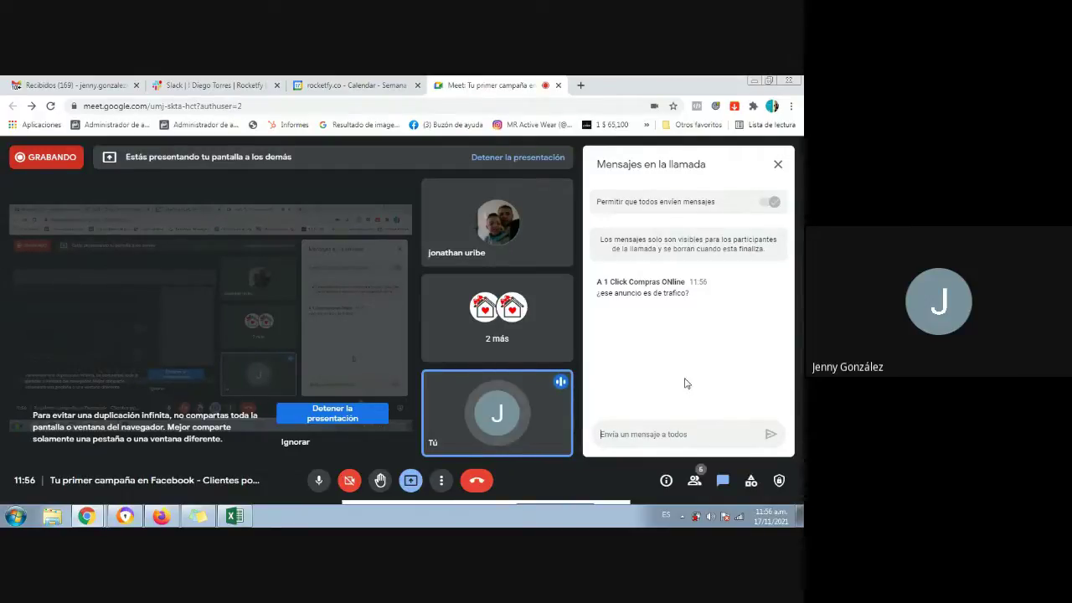
{"action": "left_click", "coordinate": [234, 516]}
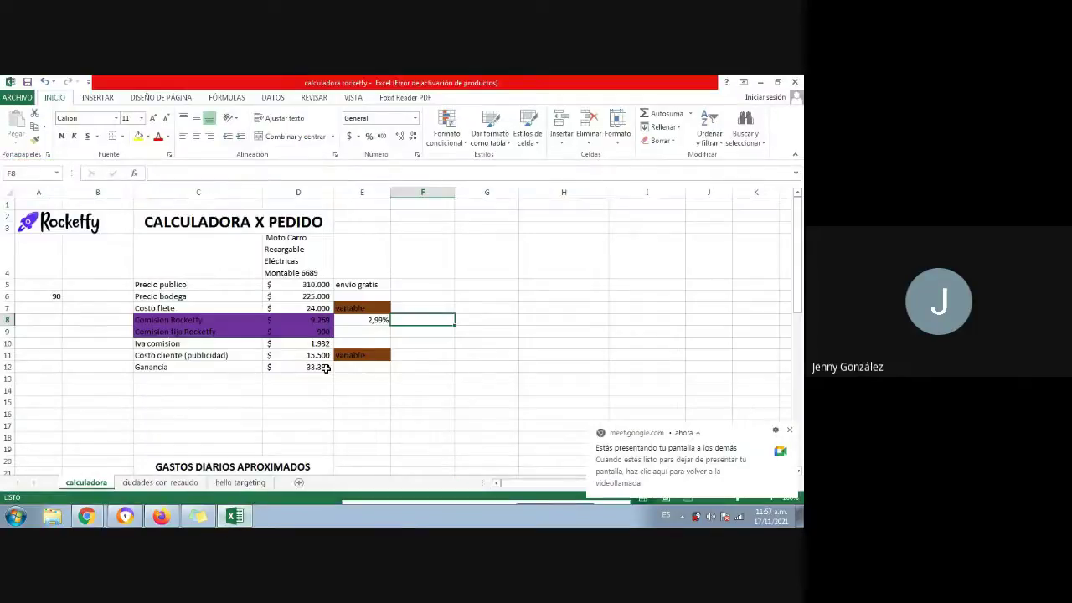
Bring Firefox forward and flip between the sales funnel images and the Burbuja shop post.
{"action": "left_click", "coordinate": [759, 82]}
{"action": "left_click", "coordinate": [151, 519]}
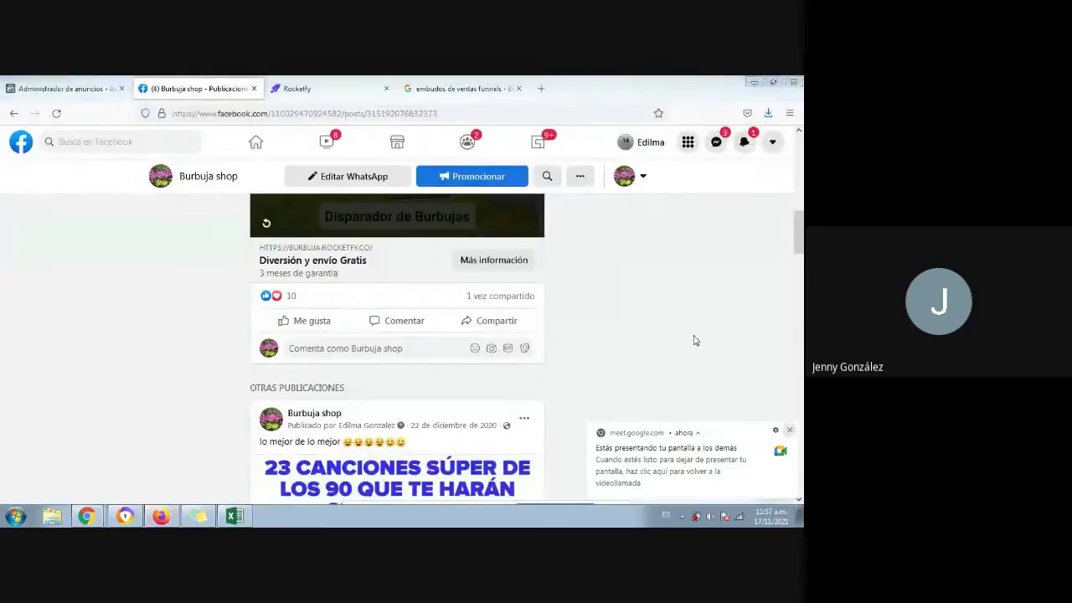
{"action": "left_click", "coordinate": [448, 89]}
{"action": "left_click", "coordinate": [197, 89]}
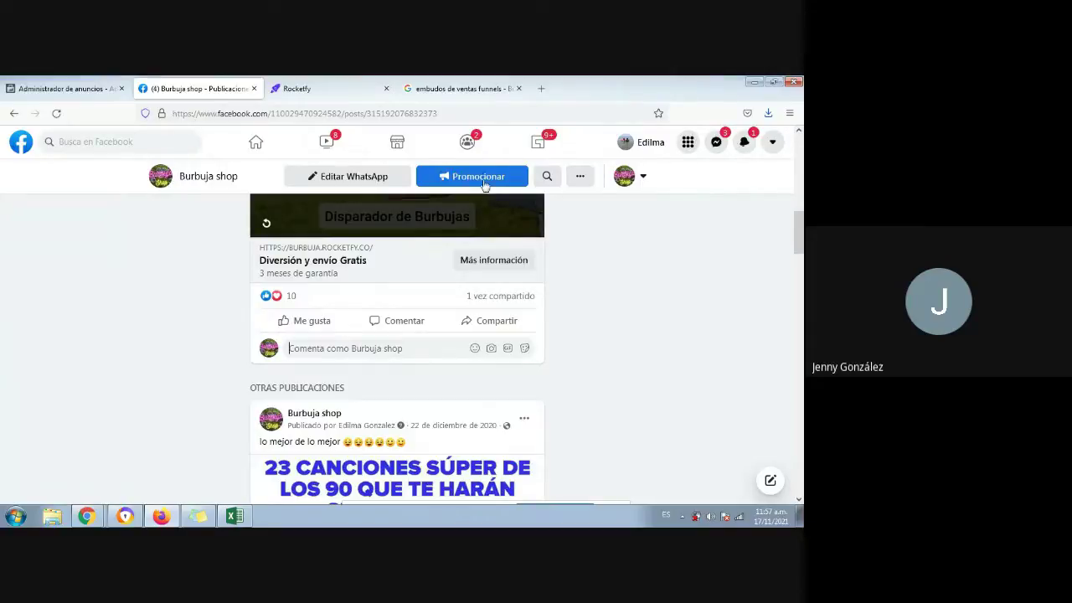
{"action": "left_click", "coordinate": [467, 90]}
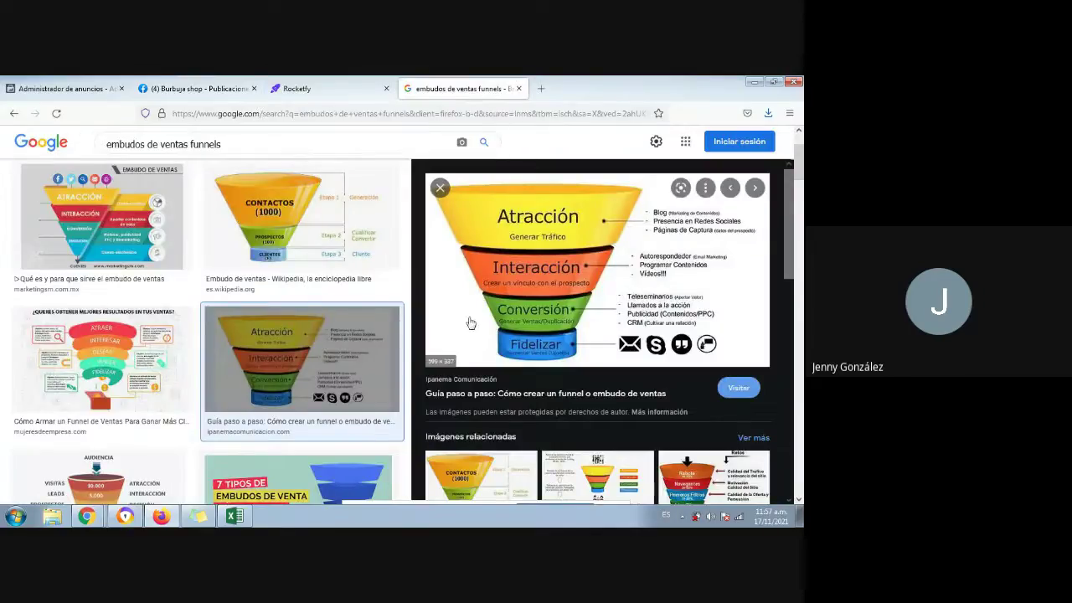
{"action": "left_click", "coordinate": [197, 88]}
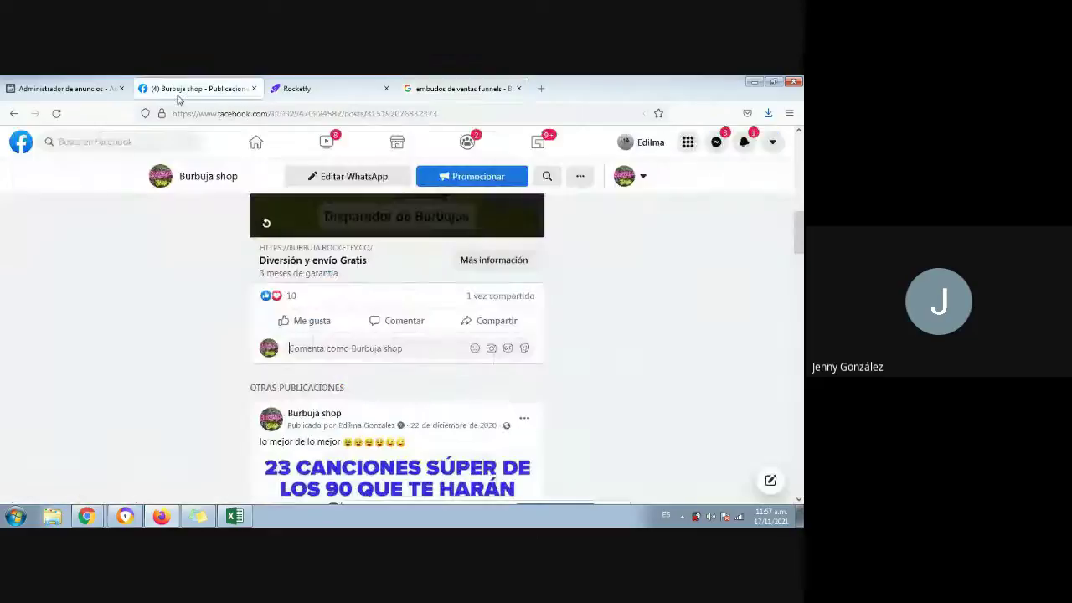
Open the post's 'Más información' form and highlight the bubble-blaster toy's title and price.
{"action": "scroll", "coordinate": [370, 346], "scroll_direction": "up", "scroll_amount": 3}
{"action": "scroll", "coordinate": [370, 346], "scroll_direction": "down", "scroll_amount": 1}
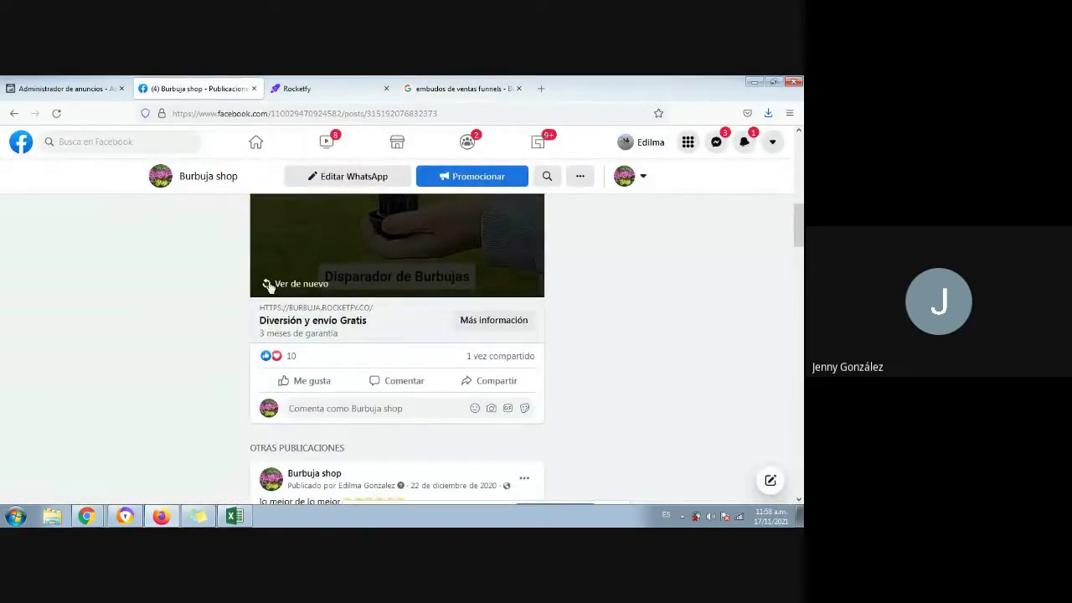
{"action": "left_click", "coordinate": [476, 323]}
{"action": "scroll", "coordinate": [284, 291], "scroll_direction": "down", "scroll_amount": 2}
{"action": "left_click_drag", "start_coordinate": [254, 285], "coordinate": [493, 310]}
{"action": "left_click", "coordinate": [492, 310]}
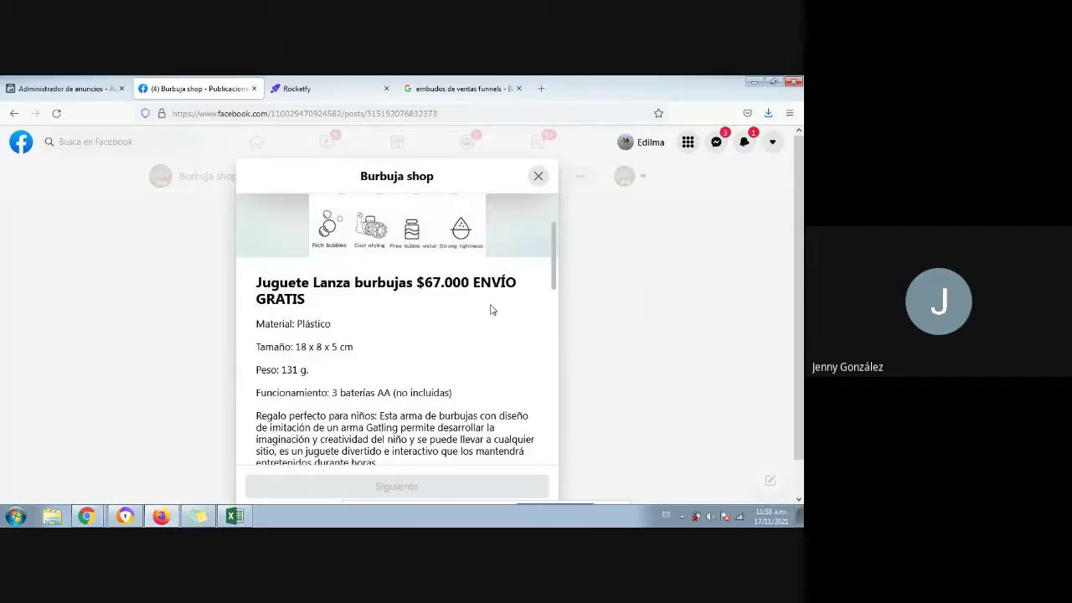
{"action": "key", "text": "ctrl+Tab"}
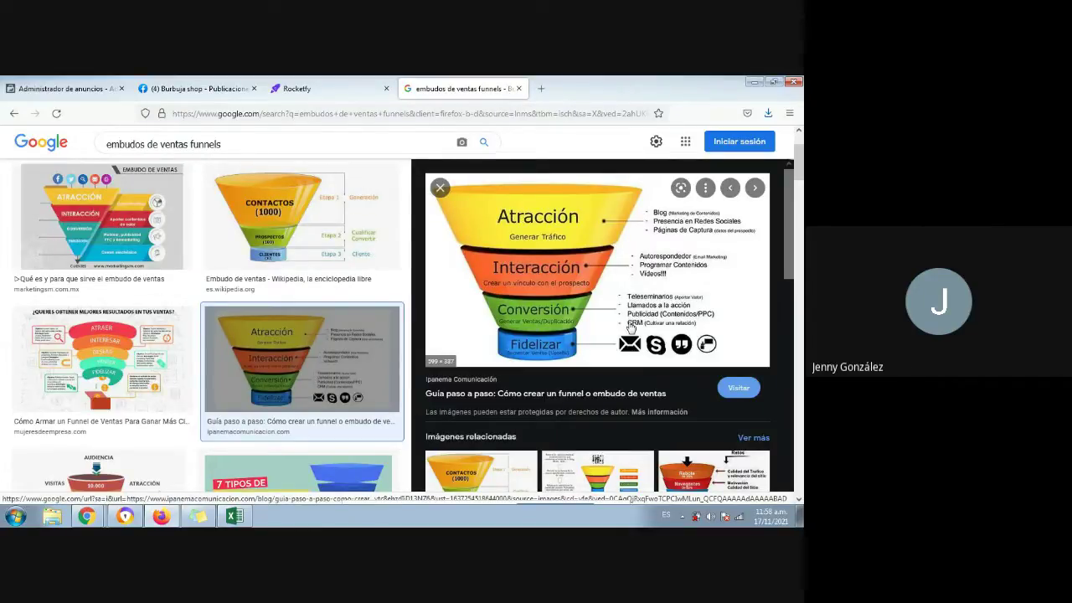
{"action": "left_click", "coordinate": [298, 97]}
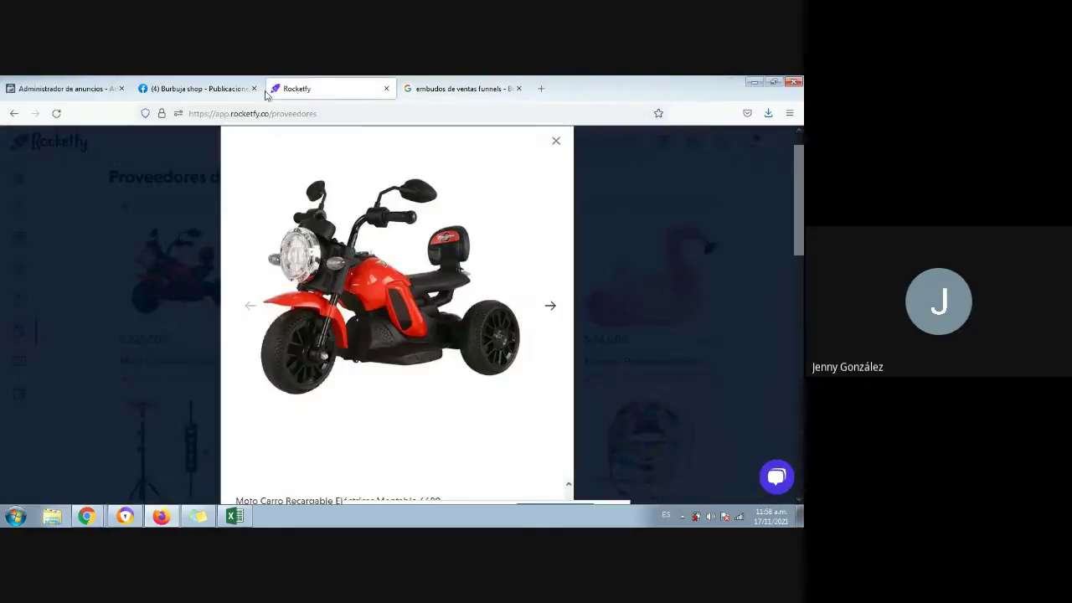
{"action": "left_click", "coordinate": [219, 92]}
{"action": "left_click_drag", "start_coordinate": [251, 286], "coordinate": [376, 285]}
{"action": "left_click", "coordinate": [322, 304]}
{"action": "scroll", "coordinate": [377, 289], "scroll_direction": "up", "scroll_amount": 2}
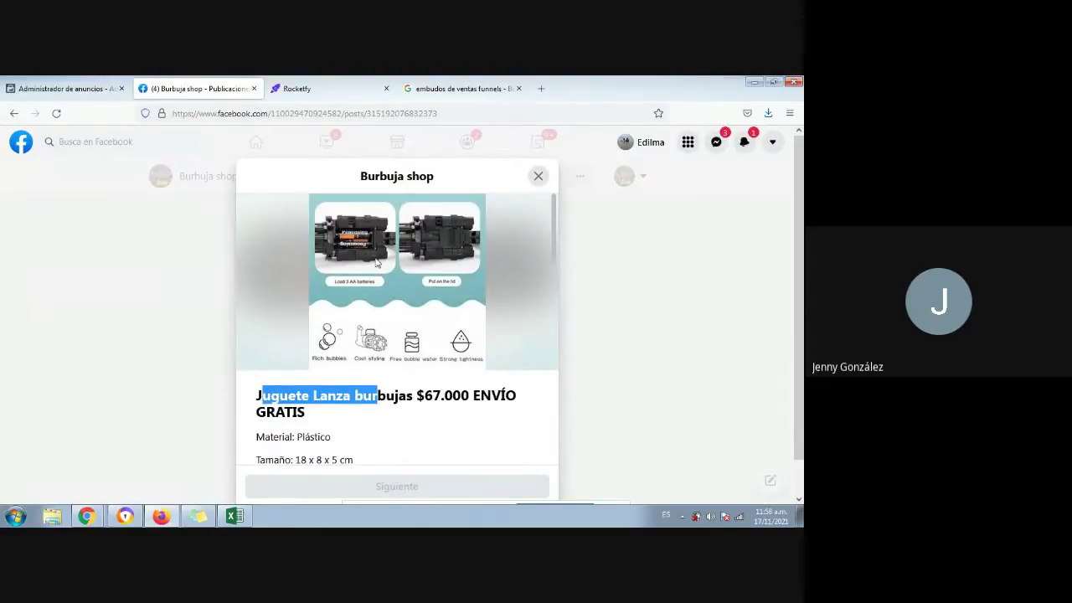
{"action": "scroll", "coordinate": [373, 285], "scroll_direction": "down", "scroll_amount": 1}
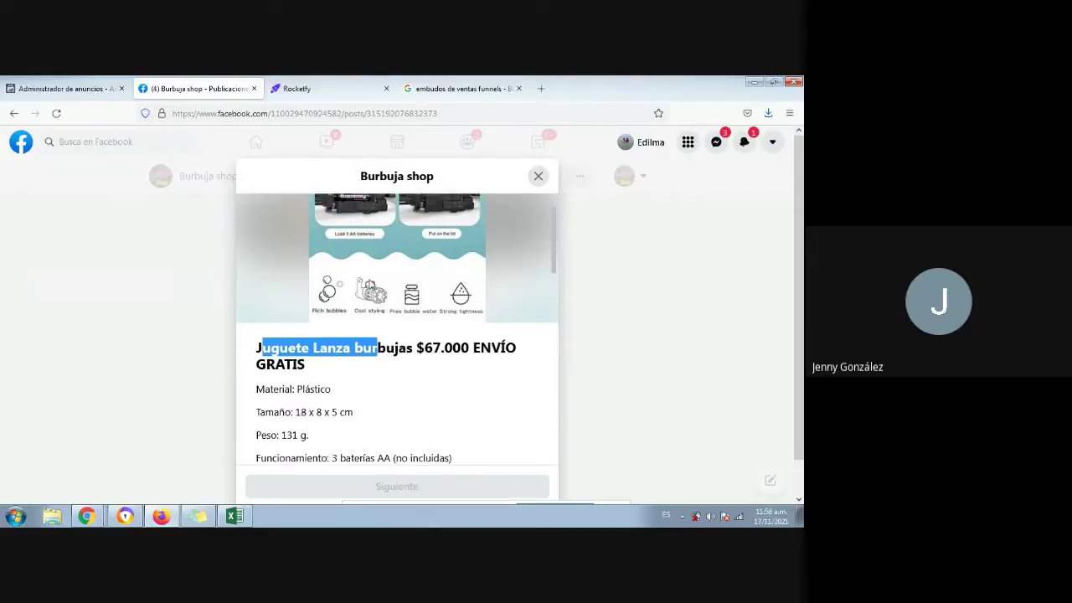
{"action": "left_click", "coordinate": [407, 365]}
{"action": "left_click_drag", "start_coordinate": [418, 339], "coordinate": [533, 358]}
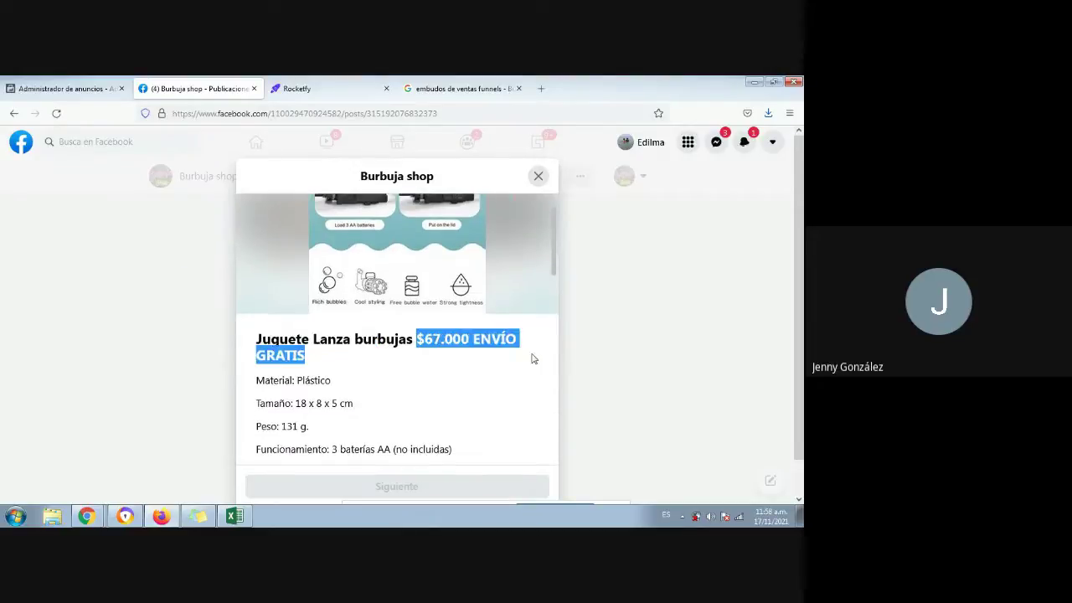
{"action": "left_click", "coordinate": [386, 377]}
{"action": "scroll", "coordinate": [385, 375], "scroll_direction": "down", "scroll_amount": 3}
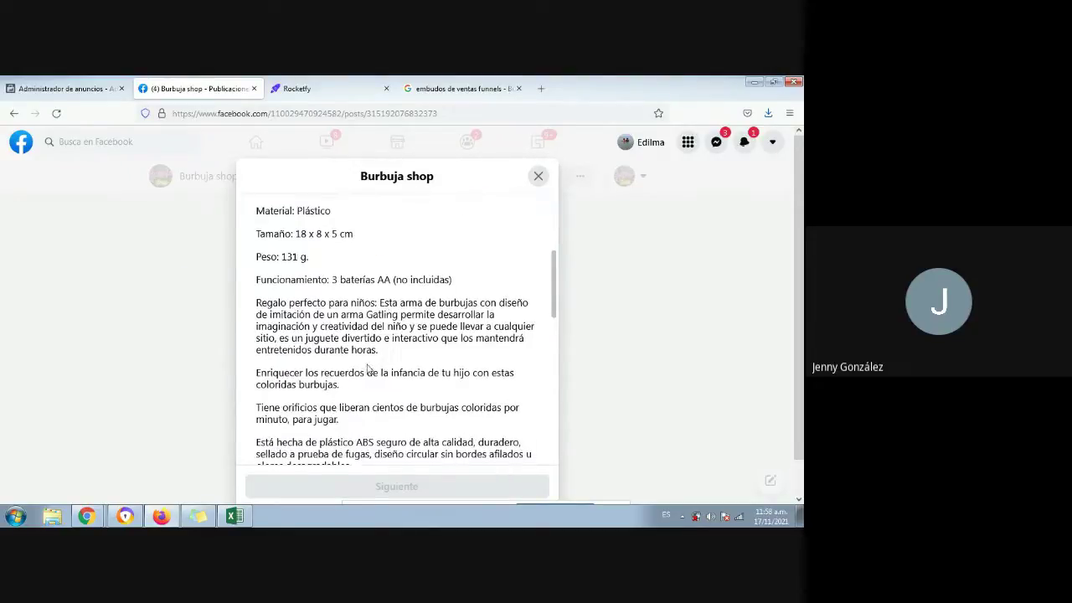
{"action": "left_click_drag", "start_coordinate": [272, 279], "coordinate": [431, 297]}
{"action": "left_click", "coordinate": [431, 297]}
{"action": "left_click_drag", "start_coordinate": [332, 279], "coordinate": [463, 282]}
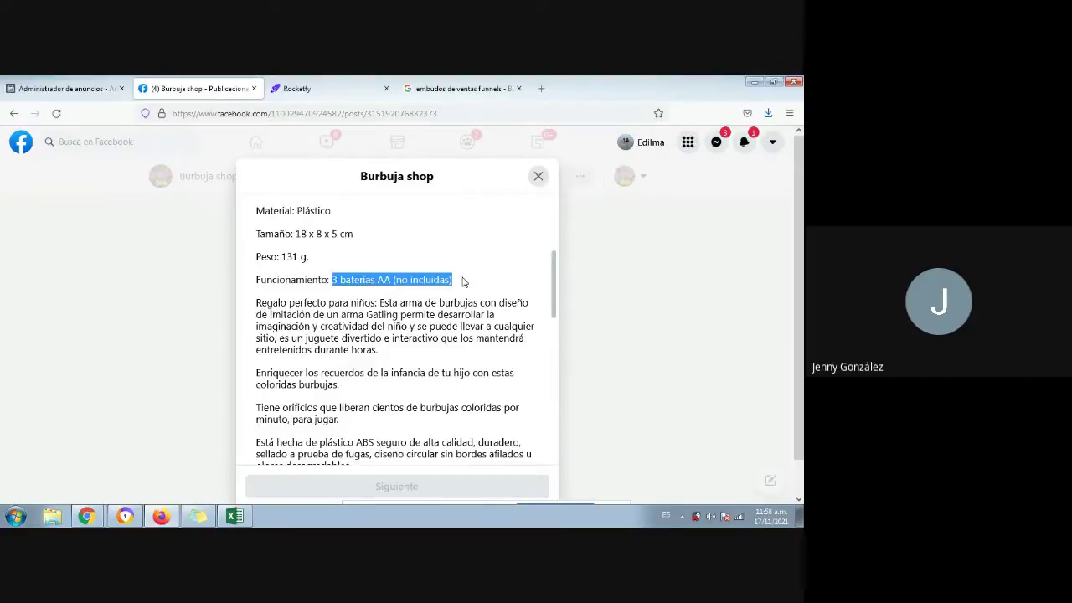
{"action": "scroll", "coordinate": [462, 284], "scroll_direction": "down", "scroll_amount": 5}
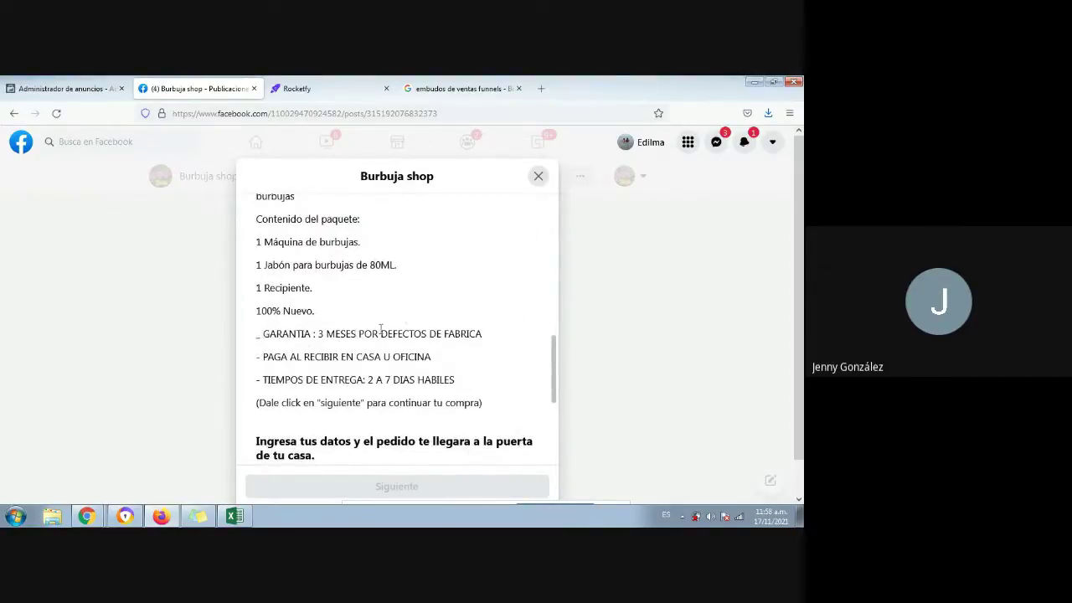
{"action": "triple_click", "coordinate": [380, 330]}
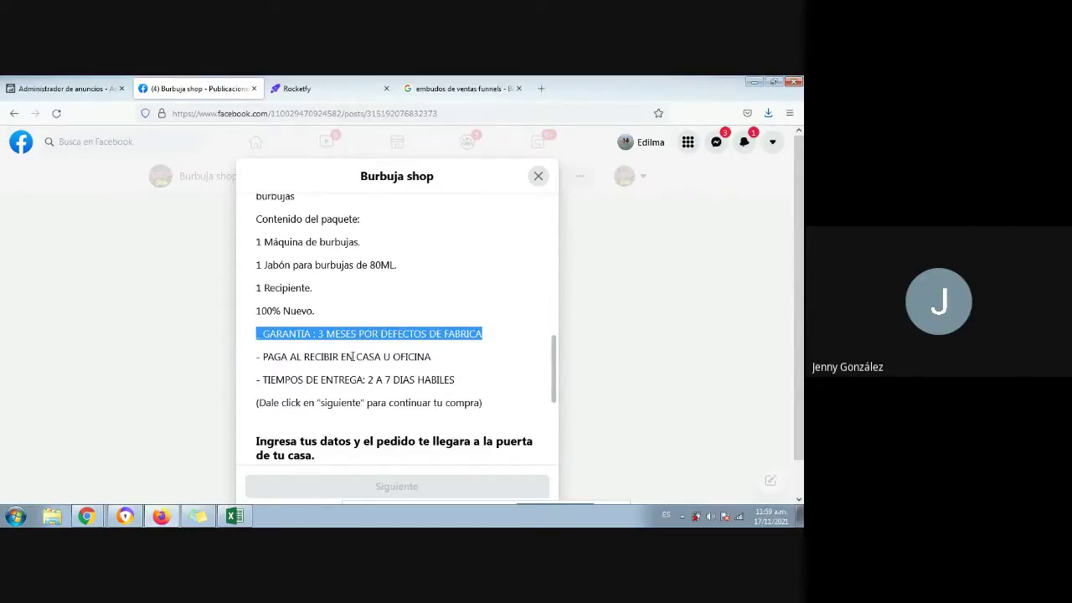
{"action": "double_click", "coordinate": [352, 357]}
{"action": "left_click_drag", "start_coordinate": [251, 360], "coordinate": [456, 365]}
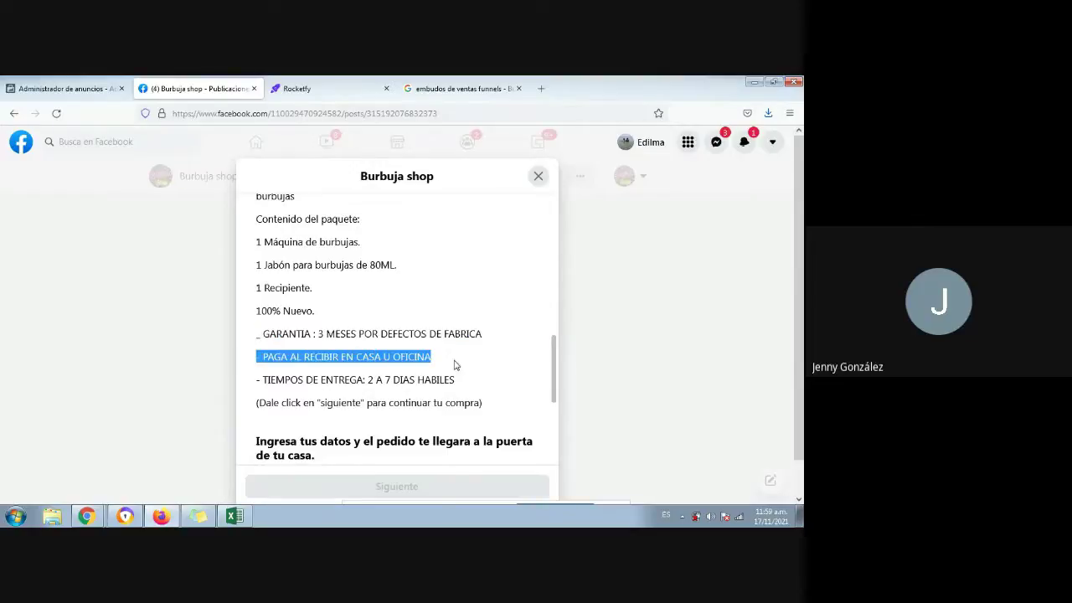
{"action": "scroll", "coordinate": [455, 365], "scroll_direction": "up", "scroll_amount": 4}
{"action": "scroll", "coordinate": [455, 365], "scroll_direction": "down", "scroll_amount": 4}
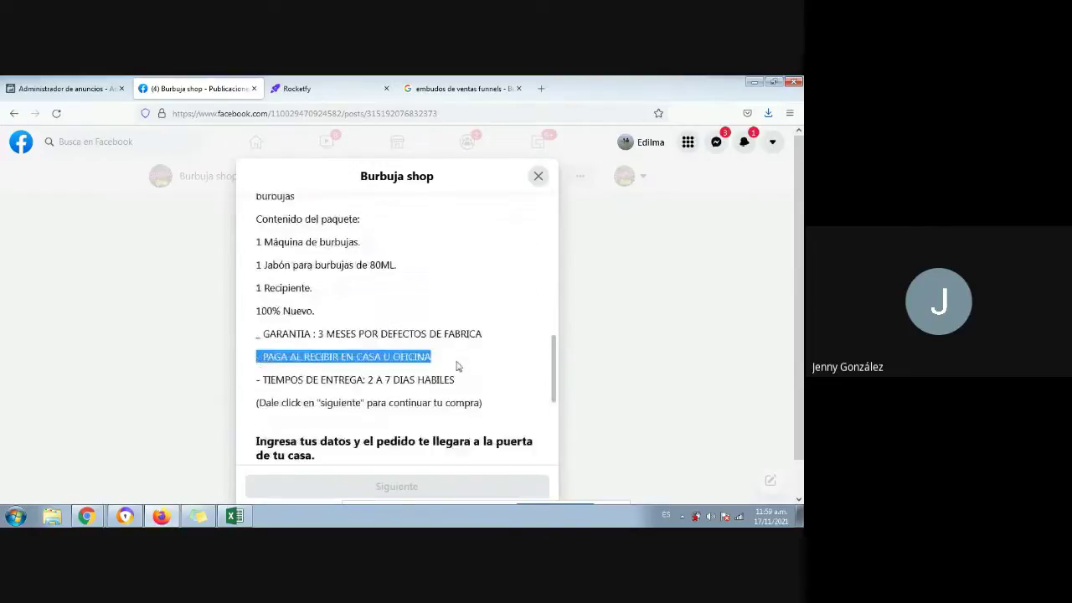
{"action": "scroll", "coordinate": [457, 365], "scroll_direction": "down", "scroll_amount": 3}
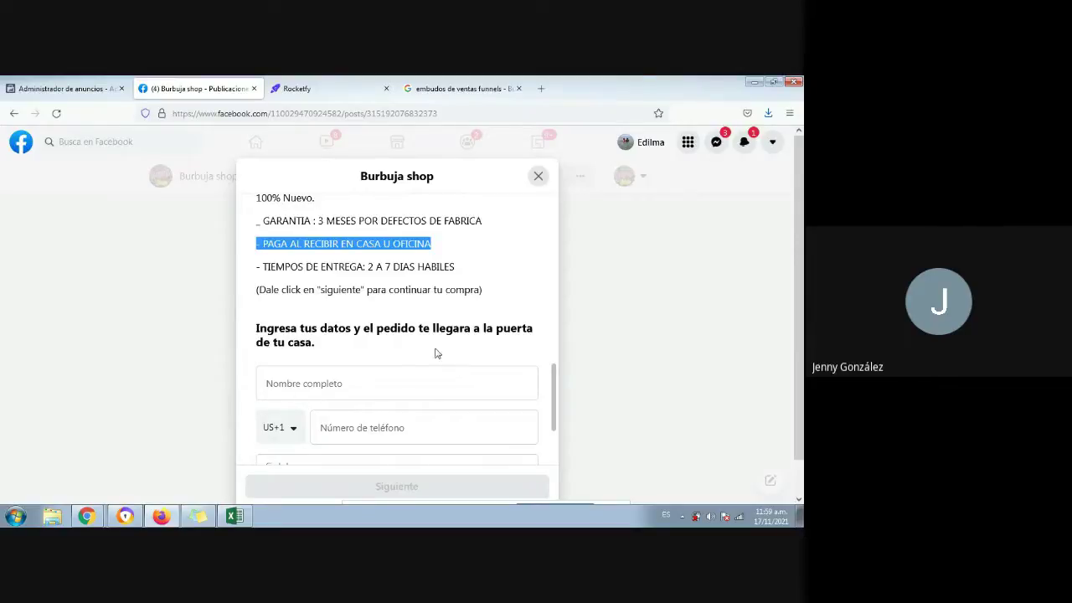
{"action": "left_click", "coordinate": [359, 266]}
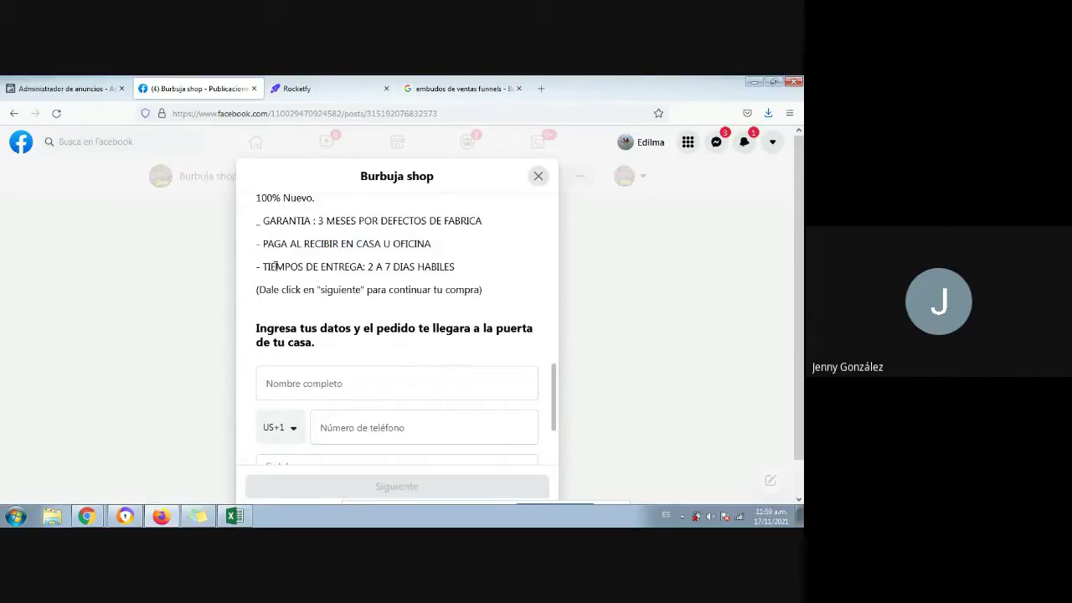
{"action": "left_click_drag", "start_coordinate": [263, 266], "coordinate": [471, 271]}
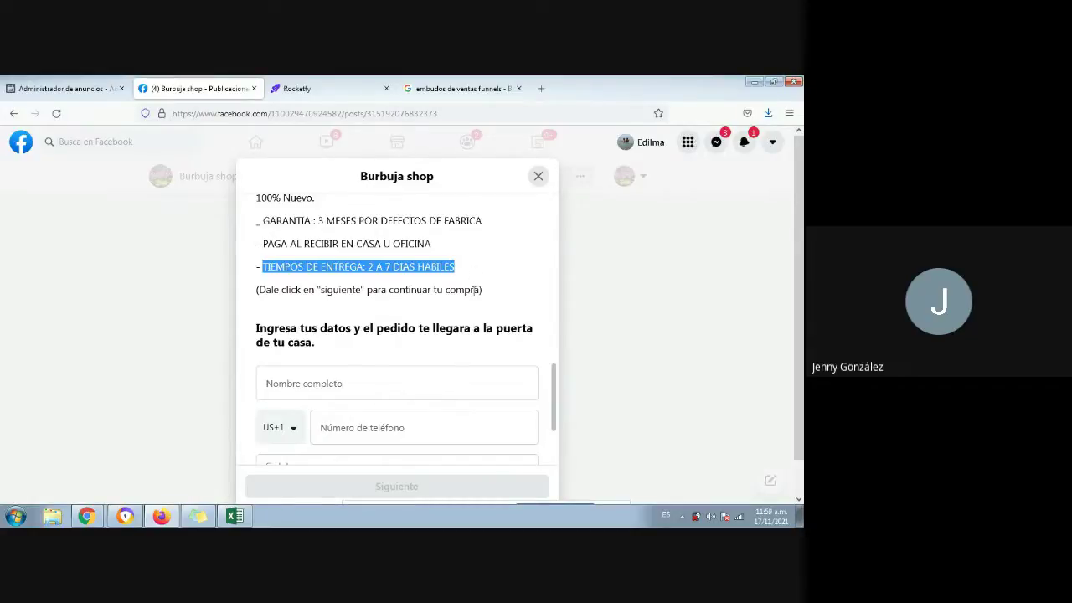
{"action": "triple_click", "coordinate": [468, 291]}
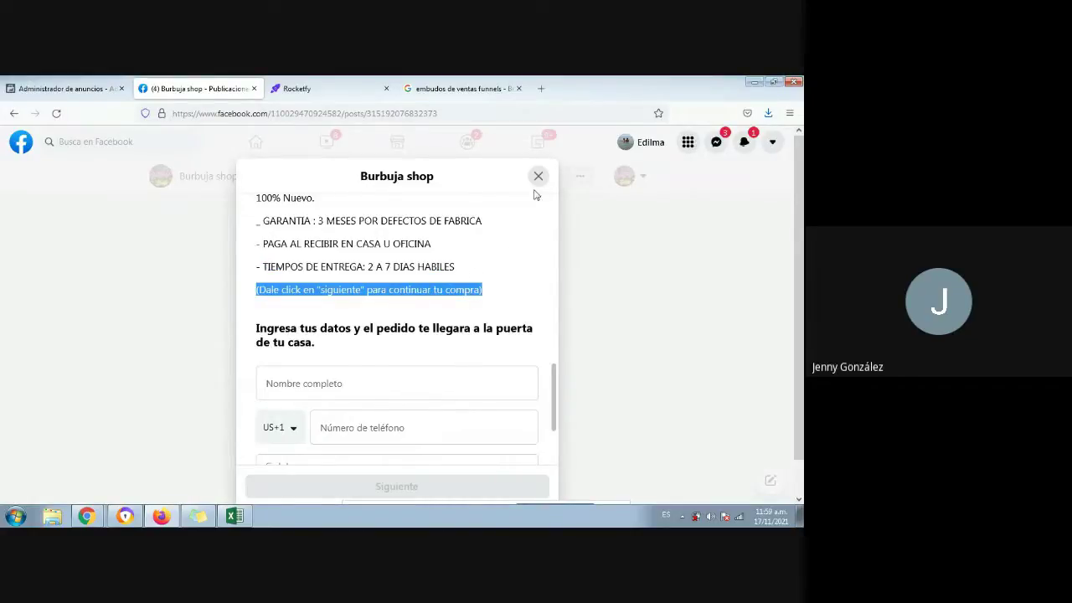
{"action": "left_click", "coordinate": [538, 174]}
{"action": "left_click", "coordinate": [490, 327]}
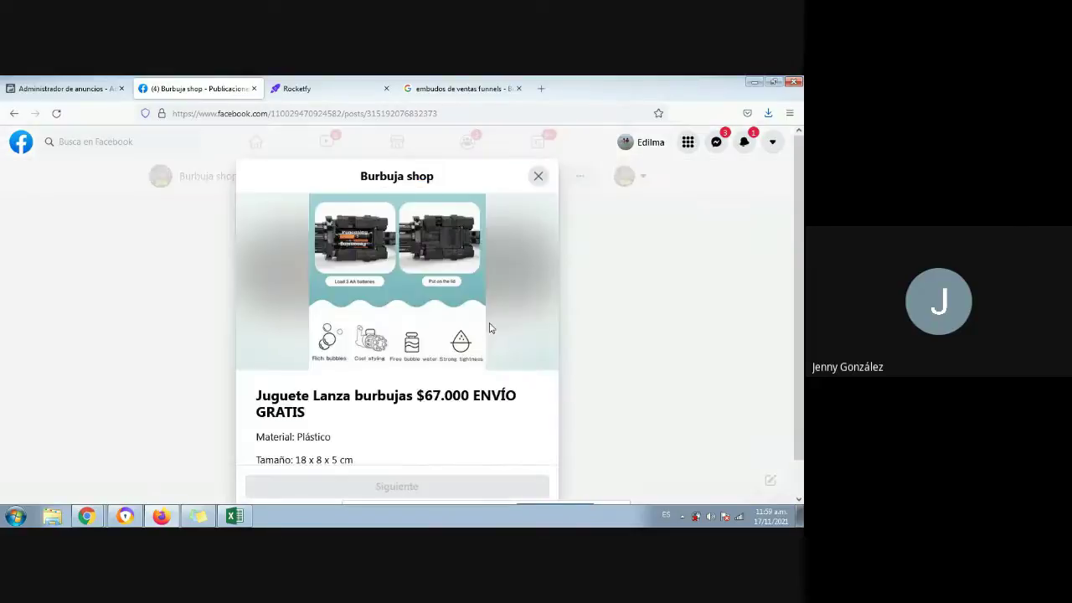
{"action": "scroll", "coordinate": [351, 335], "scroll_direction": "down", "scroll_amount": 10}
{"action": "scroll", "coordinate": [350, 311], "scroll_direction": "up", "scroll_amount": 3}
{"action": "triple_click", "coordinate": [325, 256]}
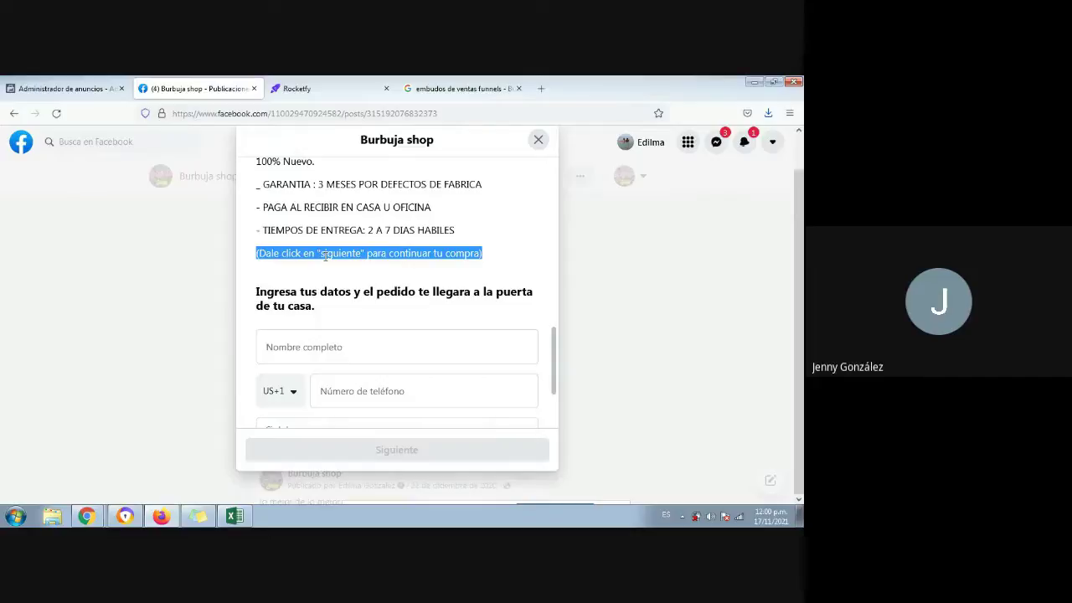
Try continuing the empty form, then set the phone country code to Colombia.
{"action": "left_click", "coordinate": [326, 256]}
{"action": "left_click_drag", "start_coordinate": [265, 252], "coordinate": [482, 253]}
{"action": "scroll", "coordinate": [452, 376], "scroll_direction": "down", "scroll_amount": 2}
{"action": "left_click", "coordinate": [405, 453]}
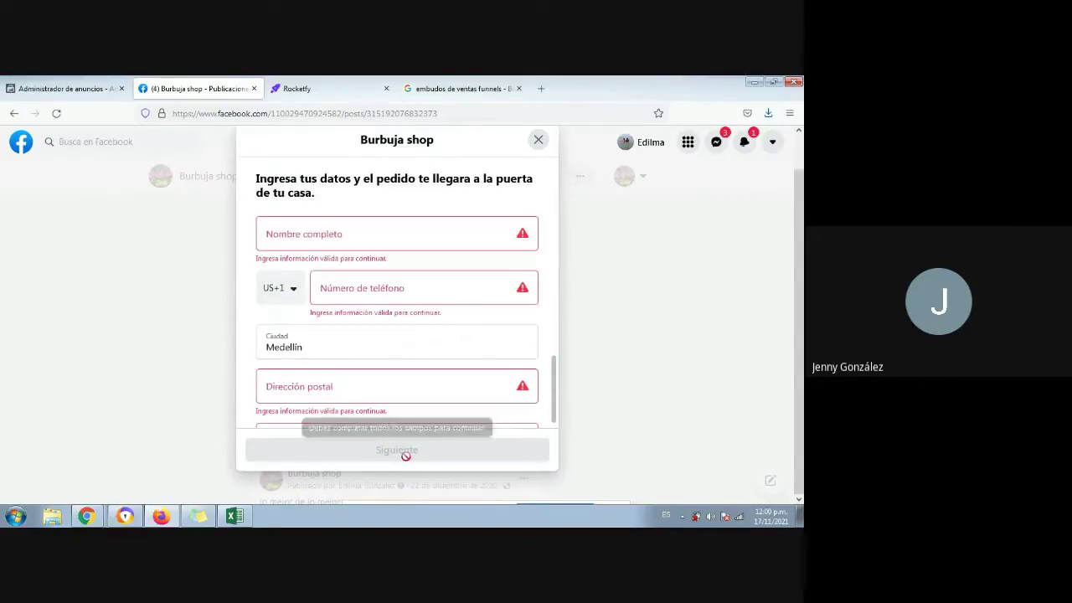
{"action": "left_click", "coordinate": [373, 228]}
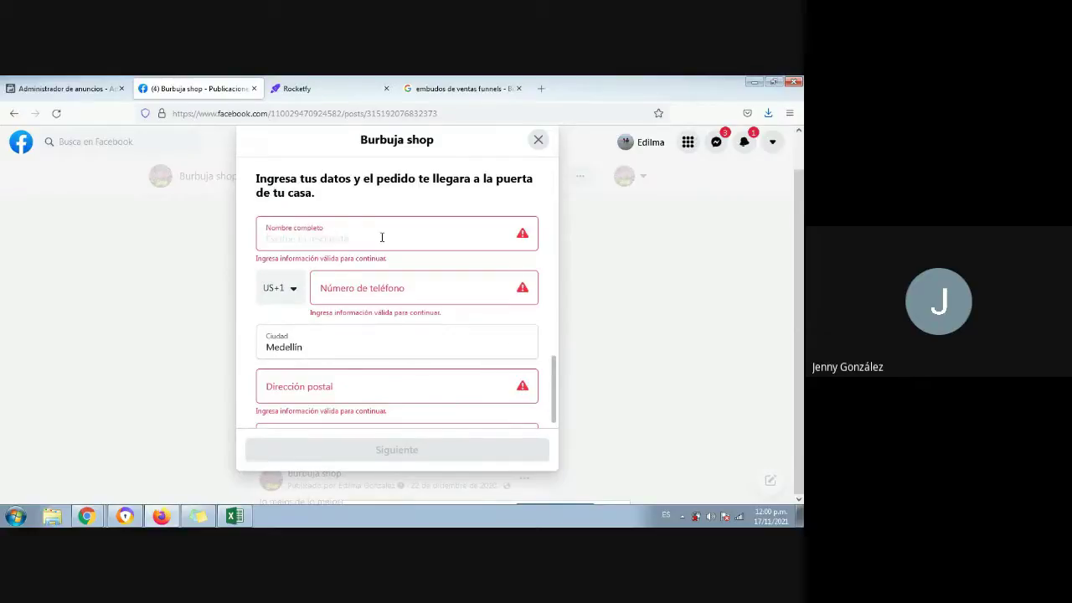
{"action": "left_click", "coordinate": [292, 291]}
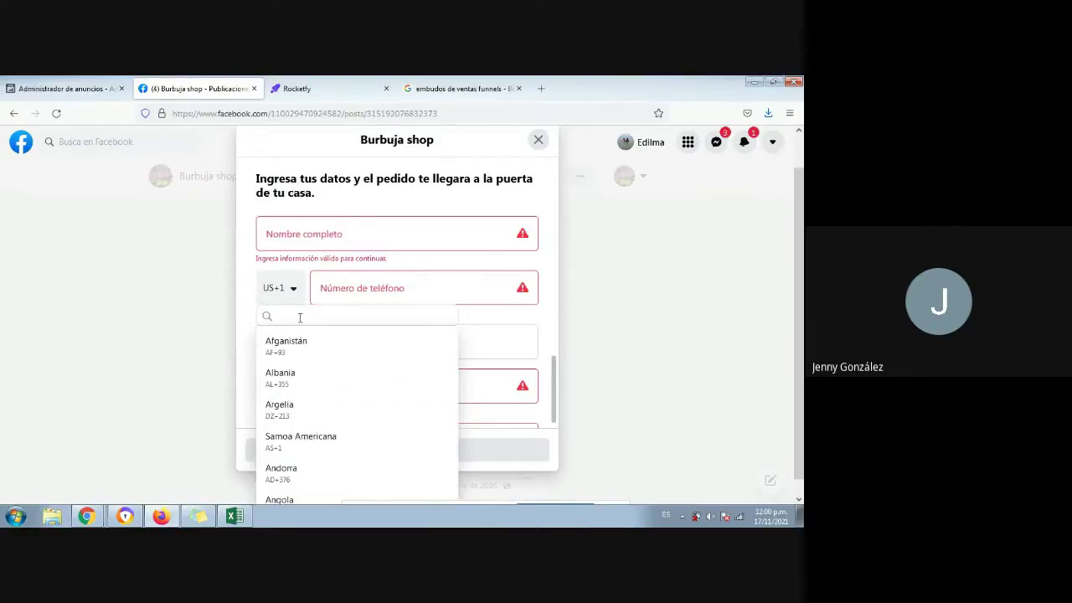
{"action": "type", "text": "colo"}
{"action": "left_click", "coordinate": [280, 350]}
Enter the buyer's full name and phone number in the lead form.
{"action": "left_click", "coordinate": [383, 235]}
{"action": "type", "text": "Jenny prueba"}
{"action": "left_click", "coordinate": [386, 282]}
{"action": "left_click", "coordinate": [303, 314]}
Fill in the buyer's postal address and e-mail address.
{"action": "left_click", "coordinate": [316, 363]}
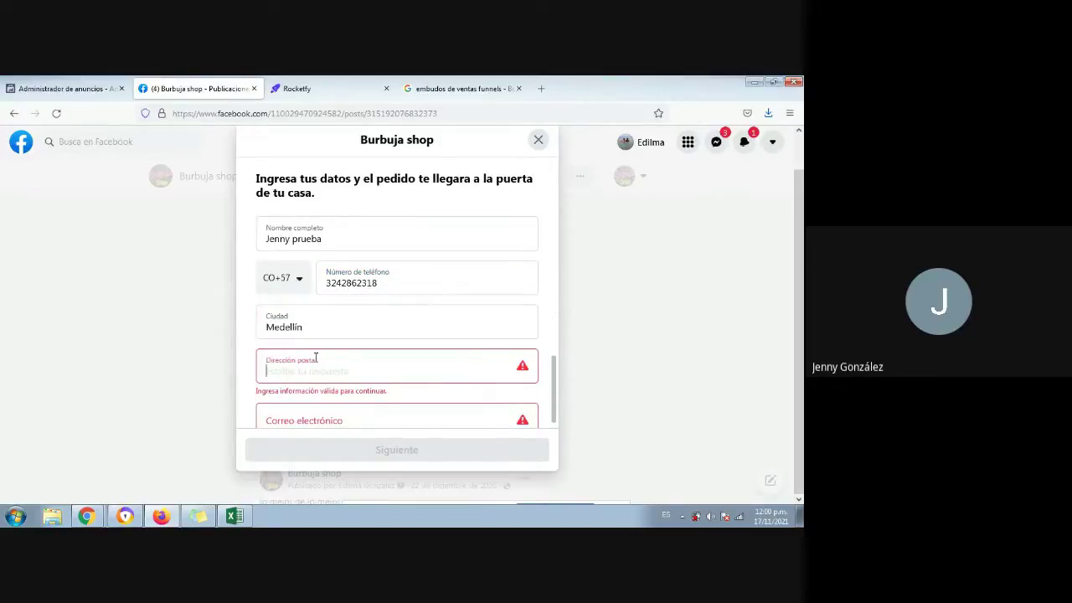
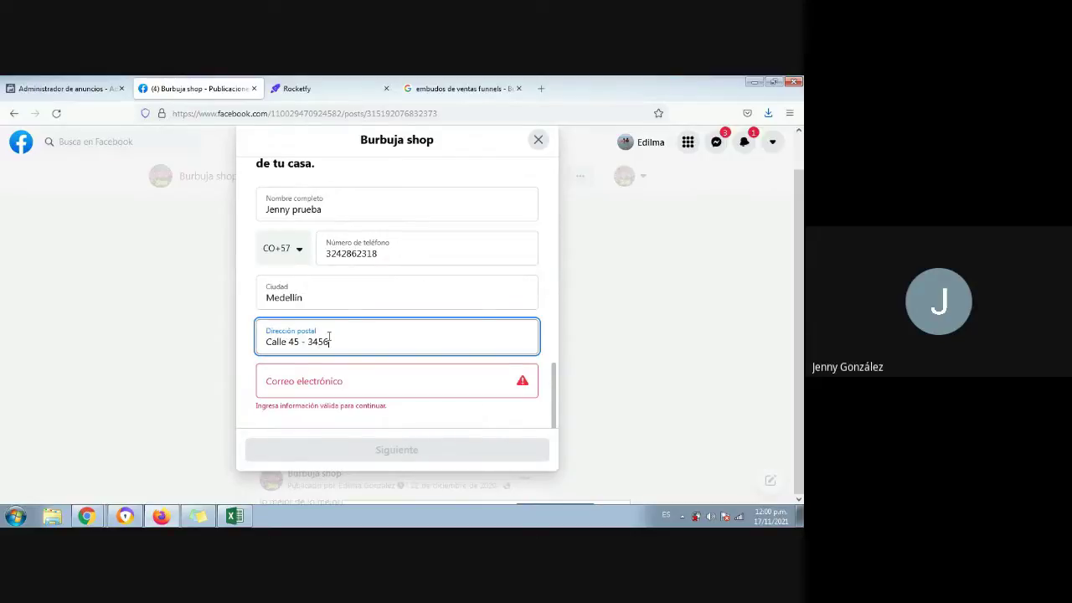
{"action": "left_click", "coordinate": [392, 375]}
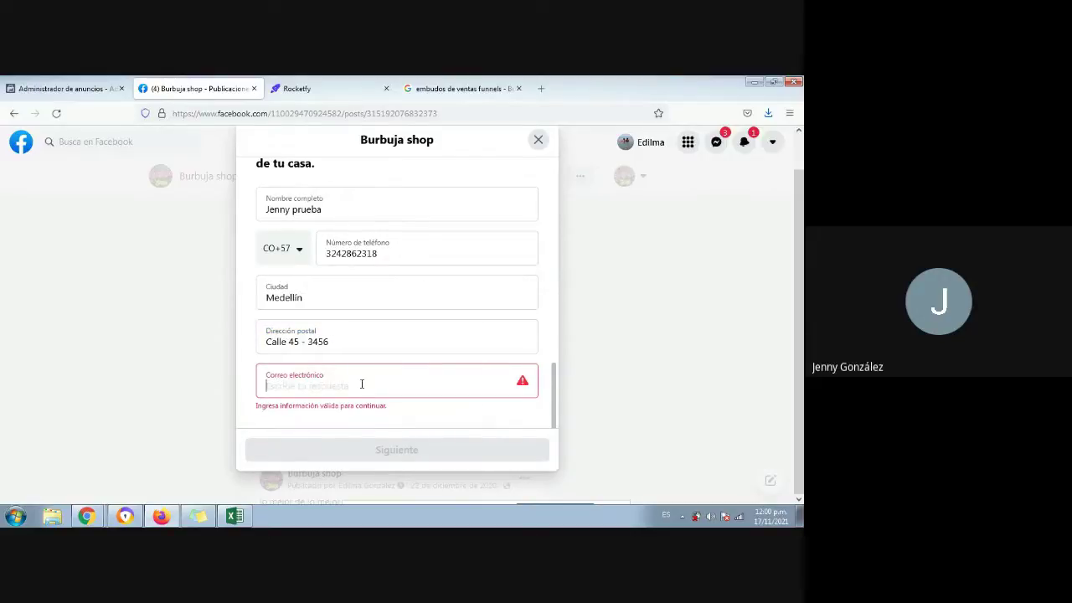
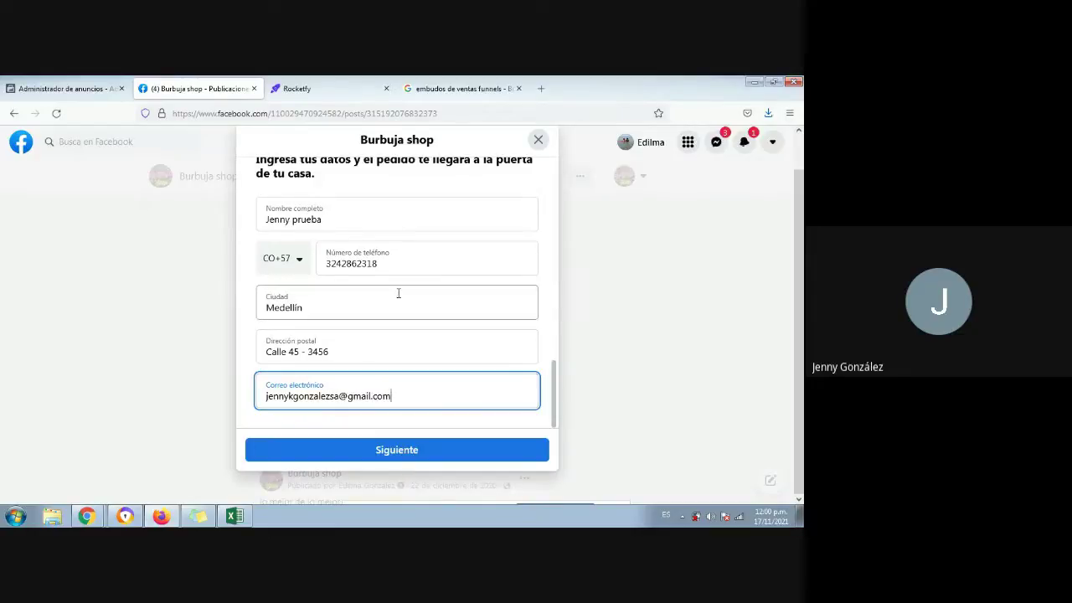
Advance the lead form to its conditions page, then switch over to the Rocketfy tab.
{"action": "left_click", "coordinate": [332, 459]}
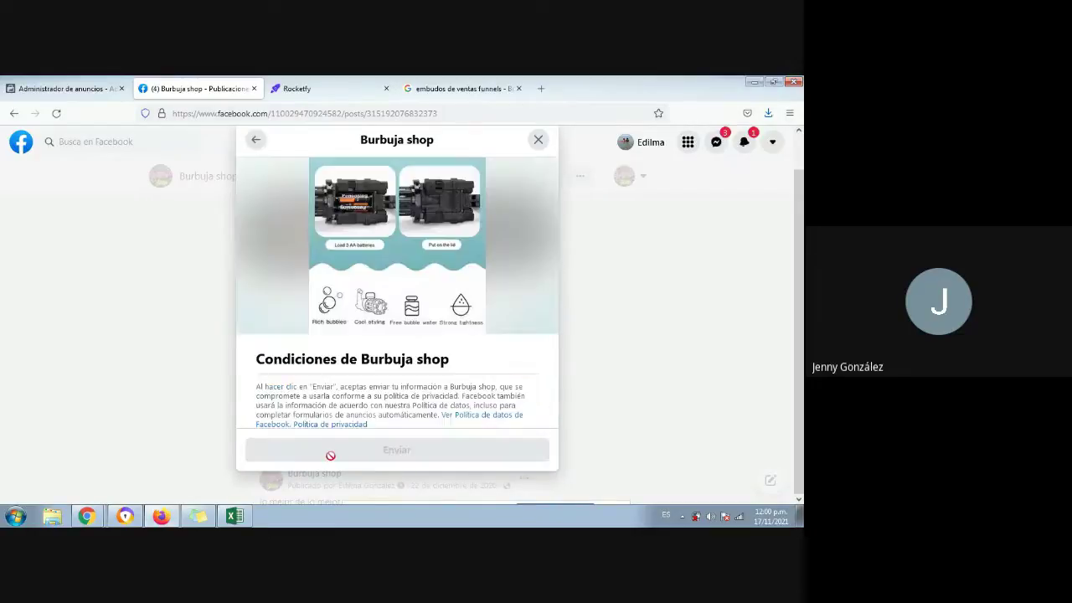
{"action": "scroll", "coordinate": [356, 327], "scroll_direction": "down", "scroll_amount": 1}
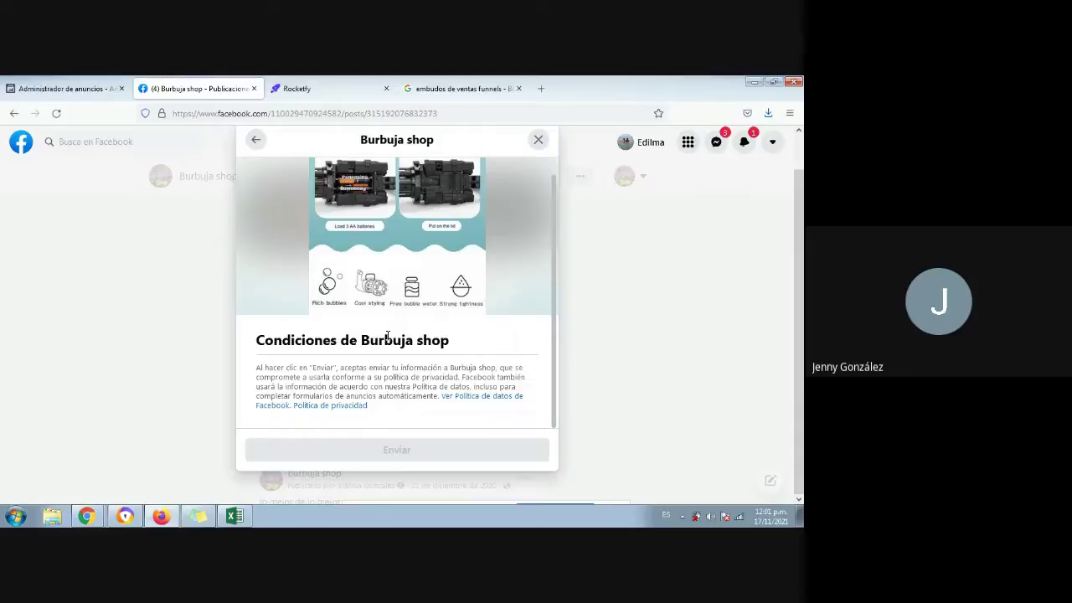
{"action": "left_click", "coordinate": [60, 88]}
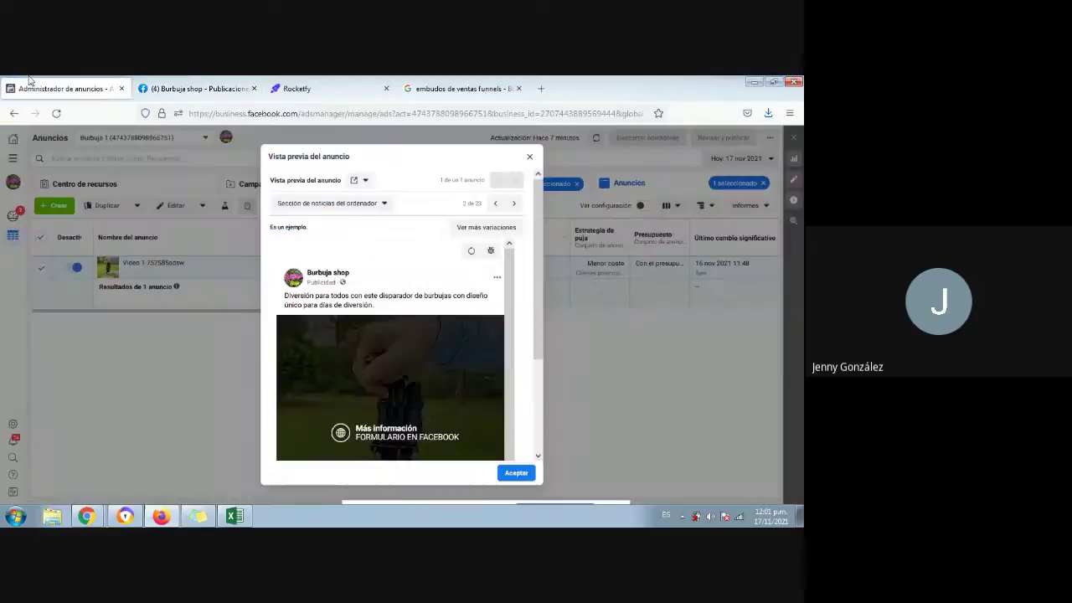
{"action": "left_click", "coordinate": [198, 89]}
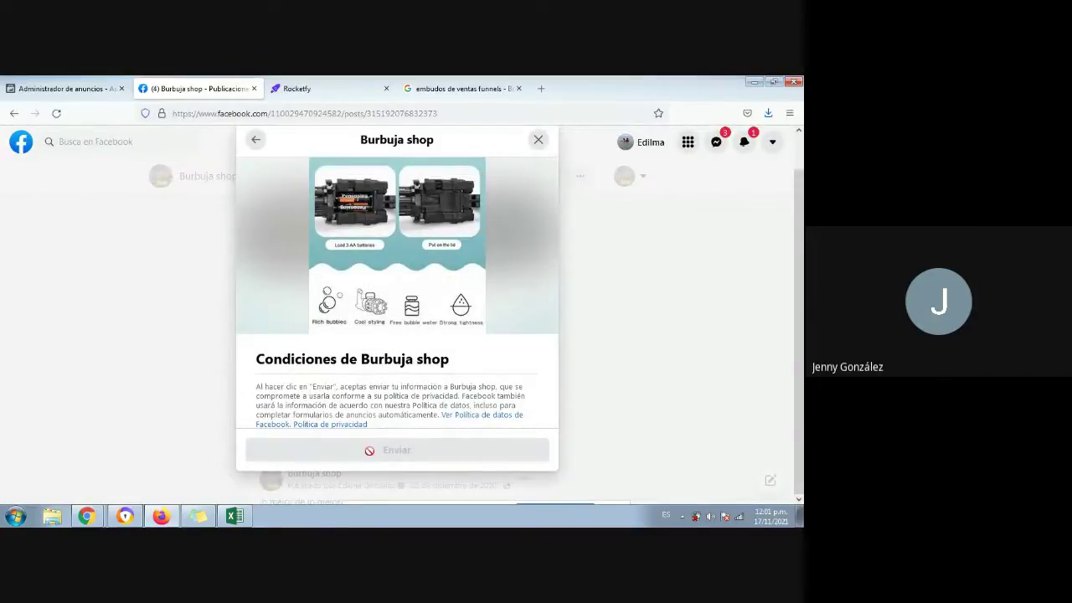
{"action": "left_click", "coordinate": [303, 89]}
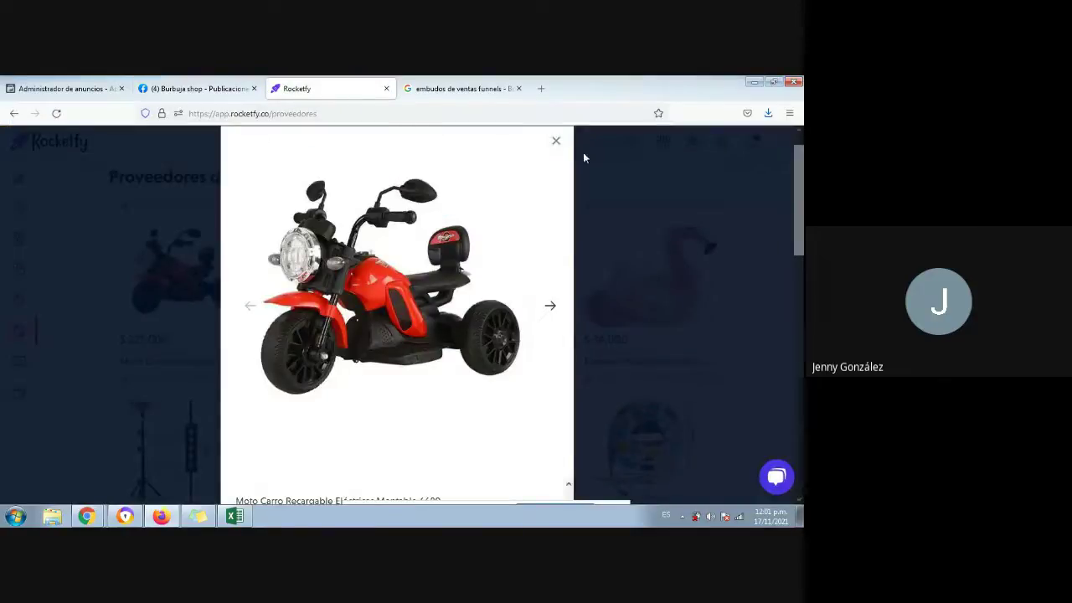
Toggle between the Excel order calculator and the Rocketfy motorcycle product page.
{"action": "scroll", "coordinate": [467, 266], "scroll_direction": "down", "scroll_amount": 6}
{"action": "scroll", "coordinate": [467, 267], "scroll_direction": "up", "scroll_amount": 3}
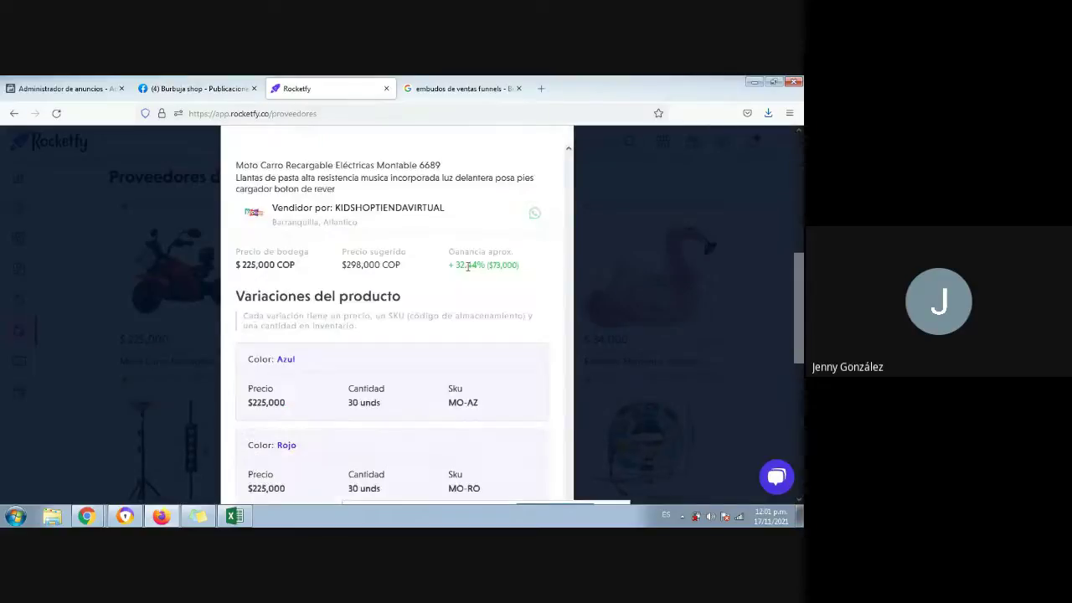
{"action": "left_click", "coordinate": [235, 517]}
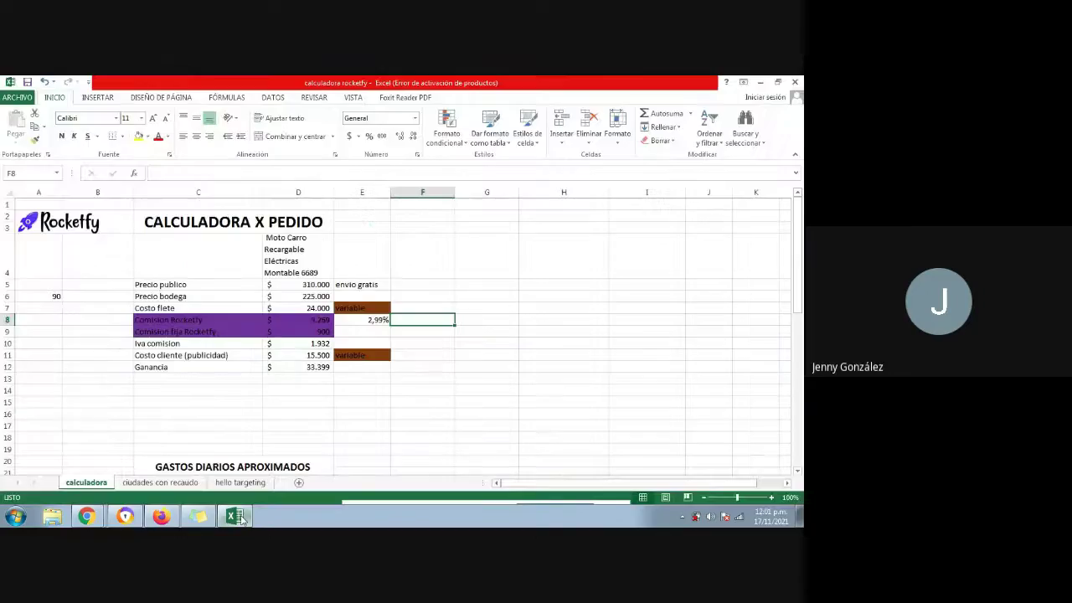
{"action": "left_click", "coordinate": [235, 516]}
{"action": "left_click", "coordinate": [236, 516]}
{"action": "left_click", "coordinate": [236, 517]}
{"action": "scroll", "coordinate": [290, 373], "scroll_direction": "down", "scroll_amount": 5}
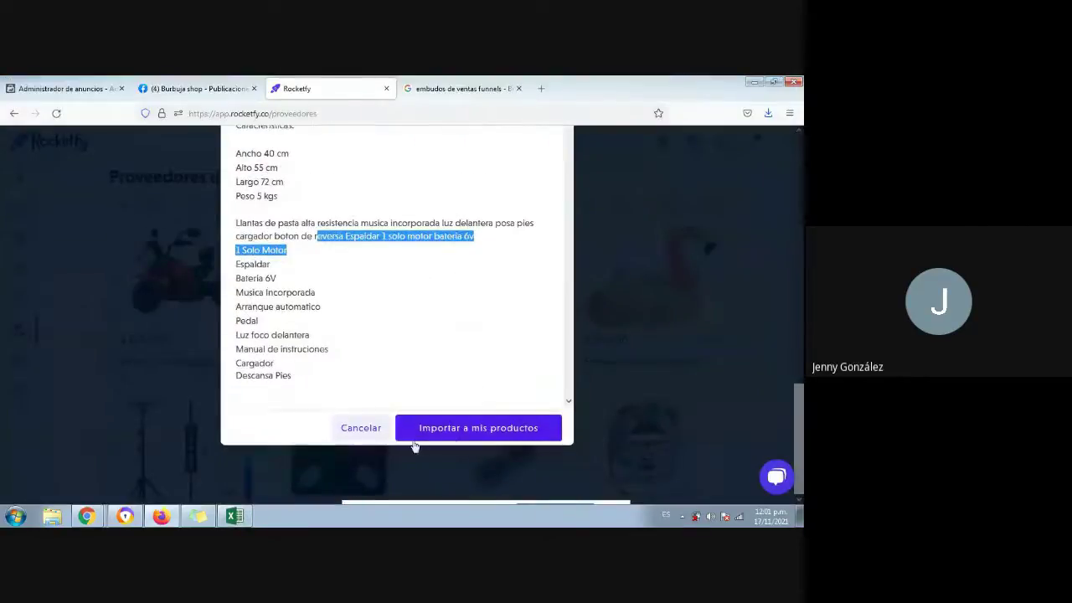
Check the product name in cell D4, close the product details, and open Clientes.
{"action": "left_click", "coordinate": [453, 443]}
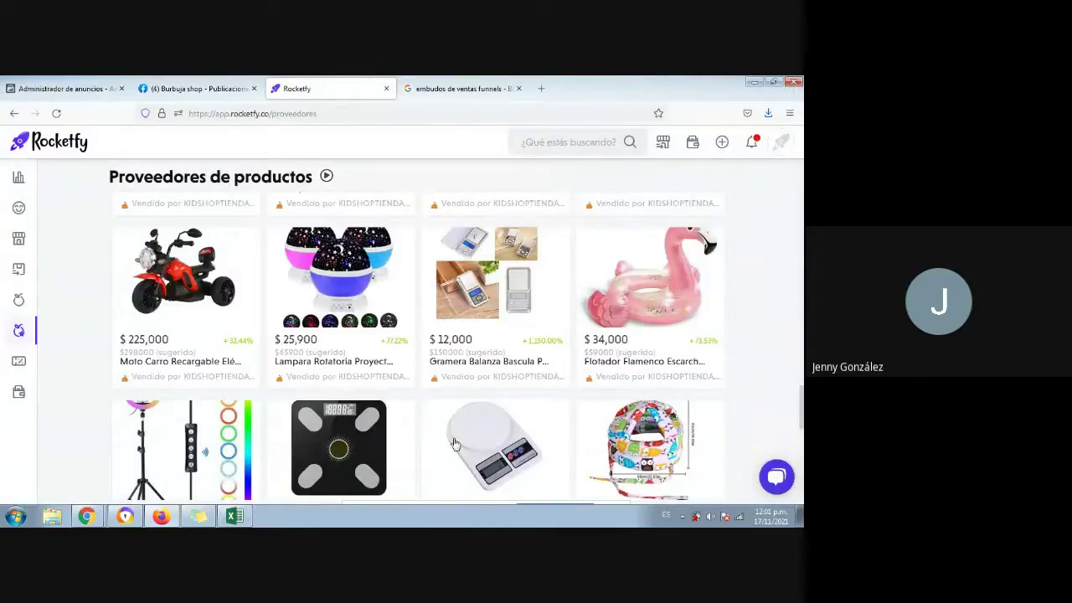
{"action": "left_click", "coordinate": [453, 443]}
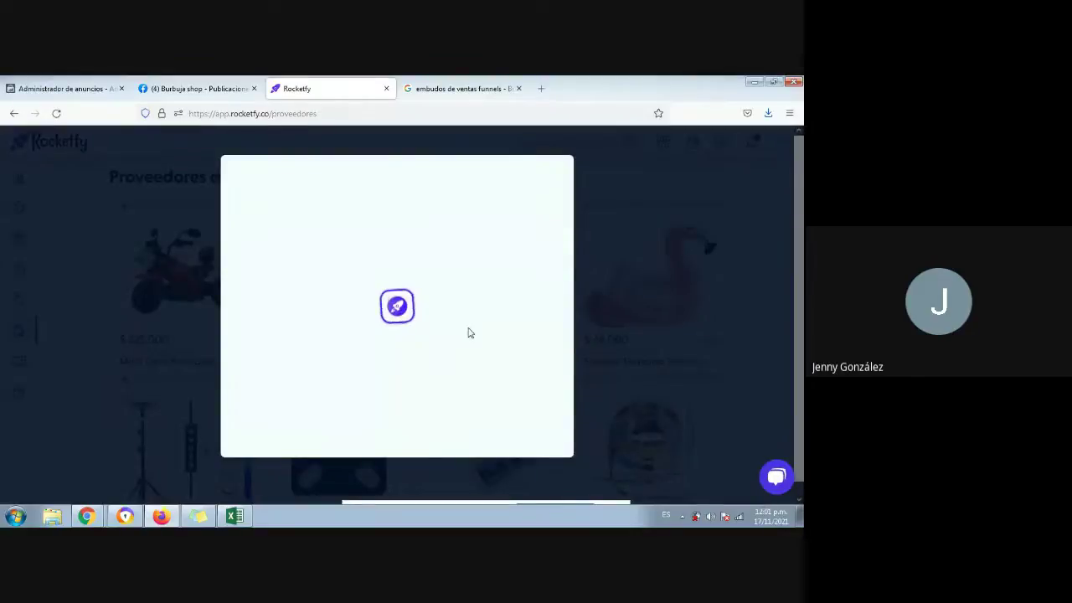
{"action": "left_click", "coordinate": [236, 516]}
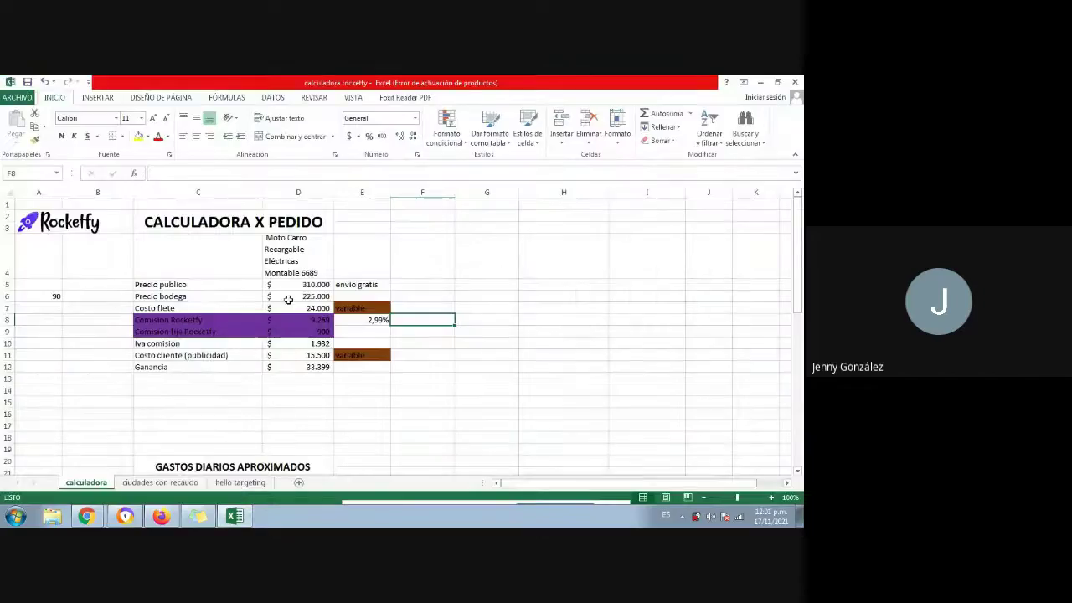
{"action": "left_click", "coordinate": [292, 255]}
{"action": "left_click", "coordinate": [759, 82]}
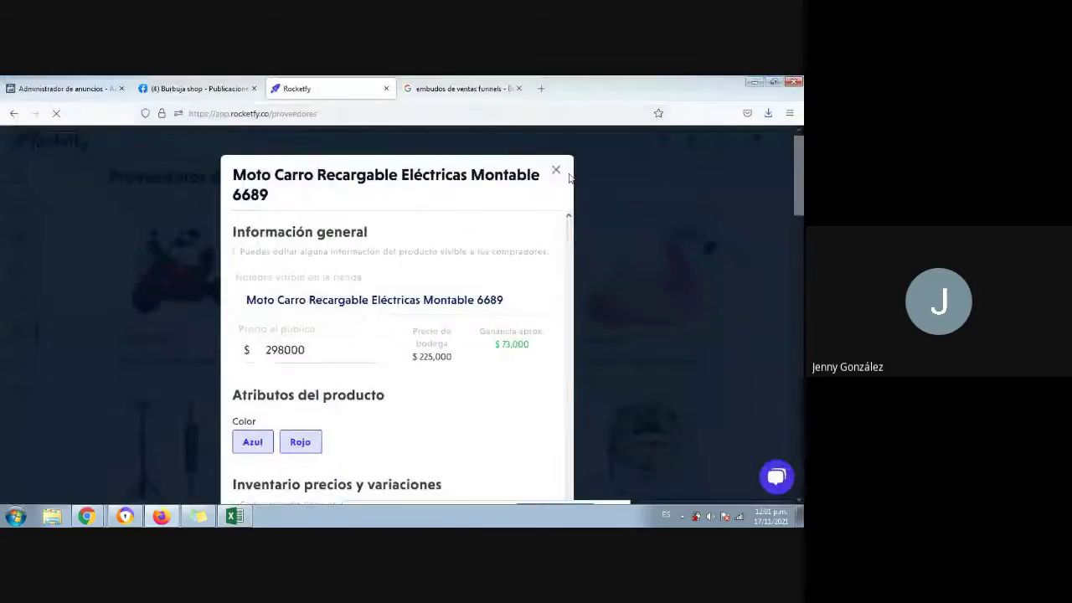
{"action": "left_click", "coordinate": [555, 173]}
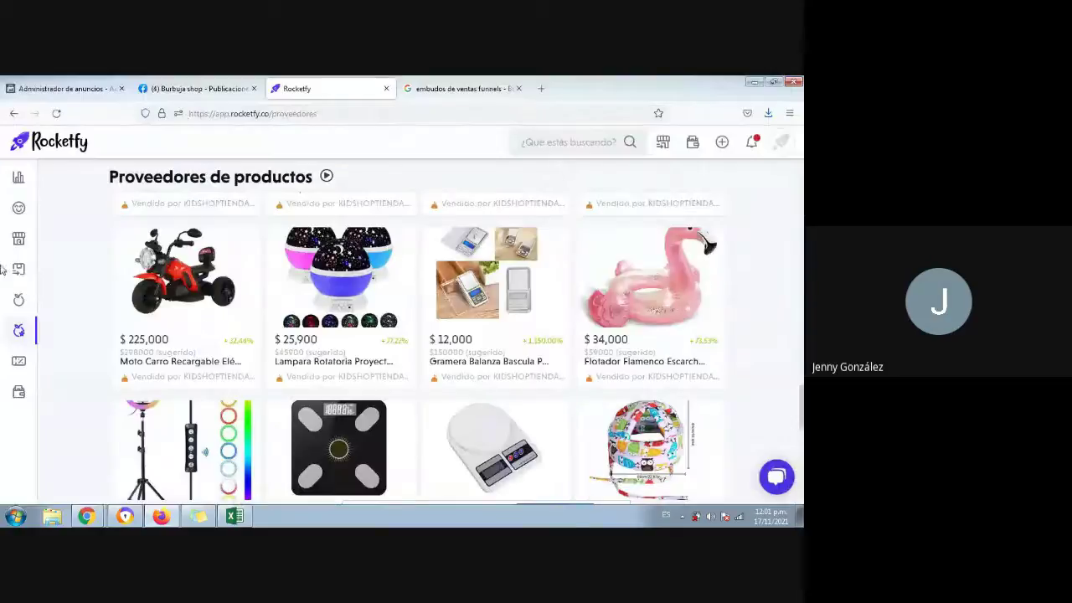
{"action": "left_click", "coordinate": [37, 214]}
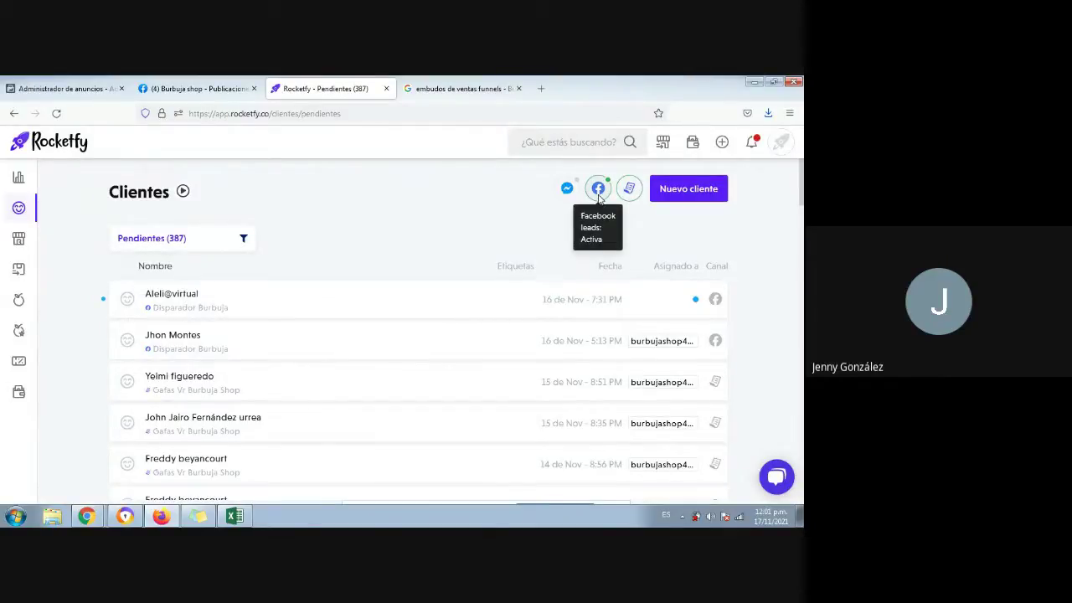
Back out of the Burbuja lead form's conditions page, close it, and return to Rocketfy.
{"action": "left_click", "coordinate": [177, 88]}
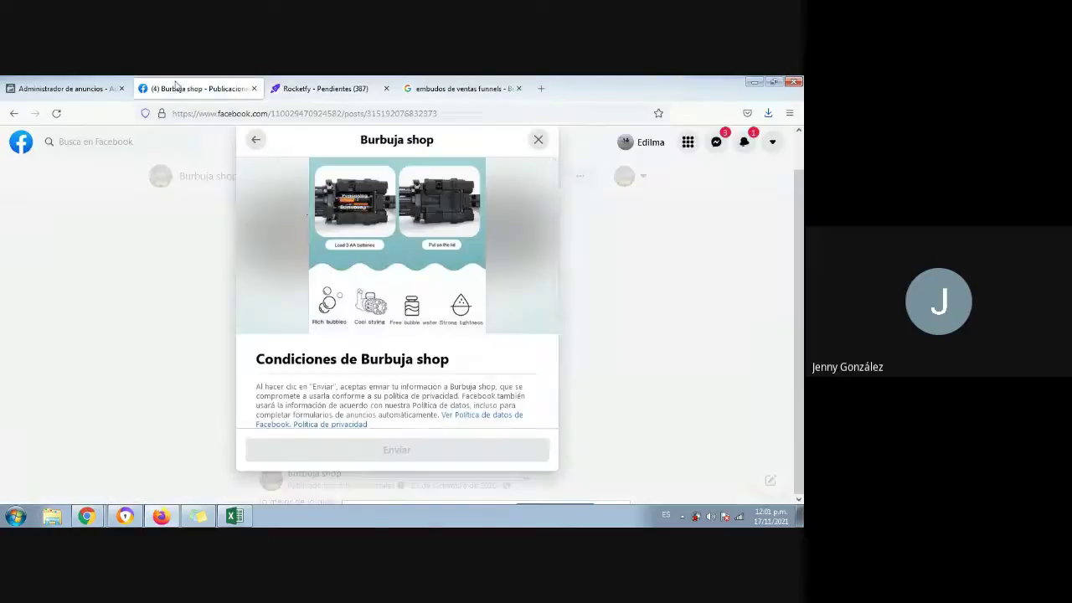
{"action": "left_click", "coordinate": [257, 142]}
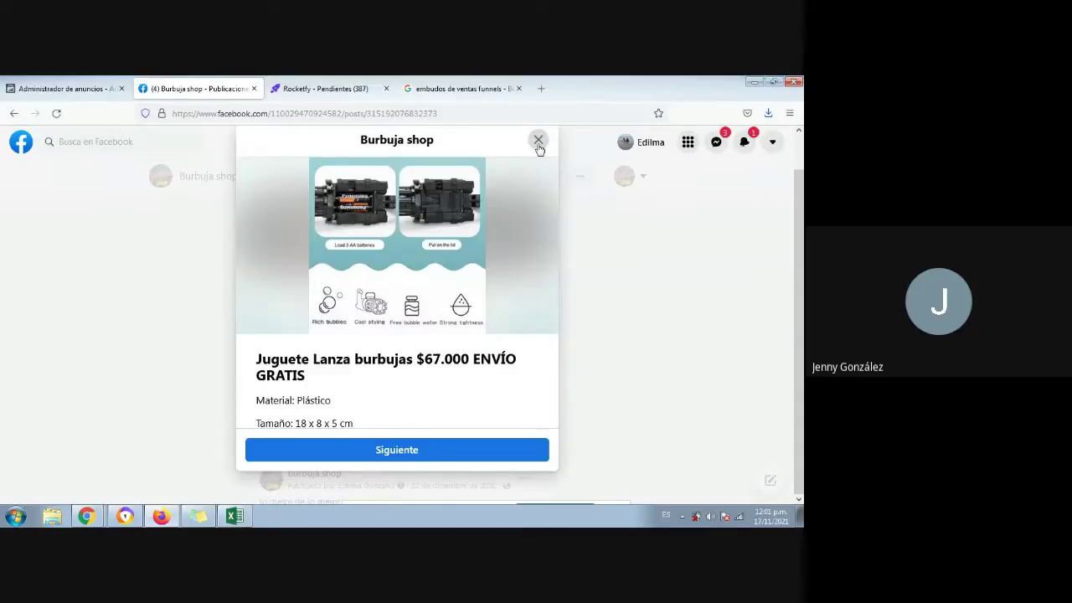
{"action": "left_click", "coordinate": [538, 141]}
{"action": "left_click", "coordinate": [311, 90]}
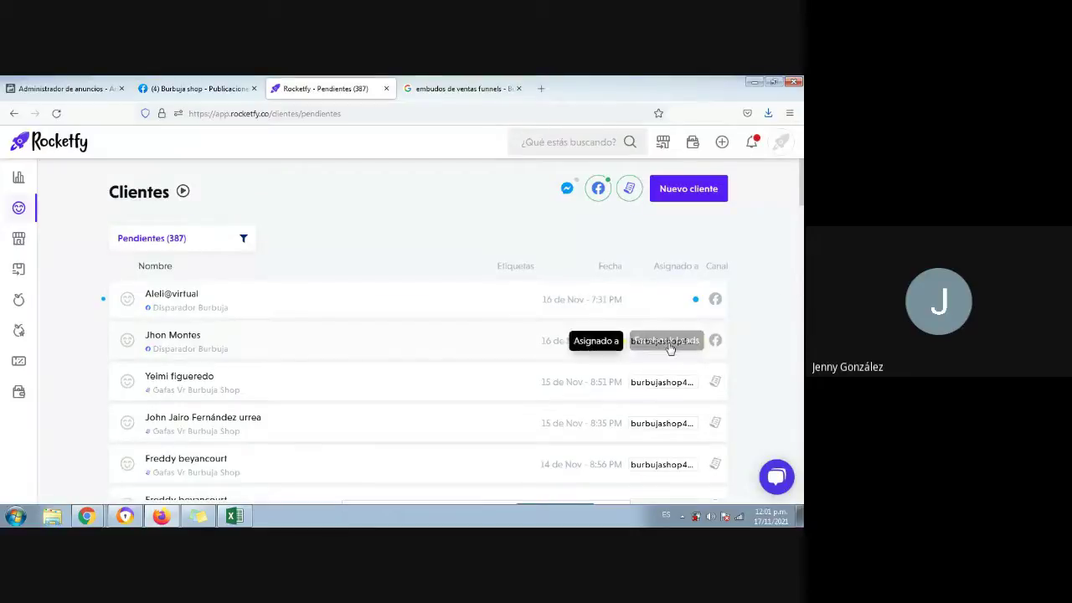
Open the newest form lead's details and select its address value.
{"action": "scroll", "coordinate": [335, 400], "scroll_direction": "down", "scroll_amount": 2}
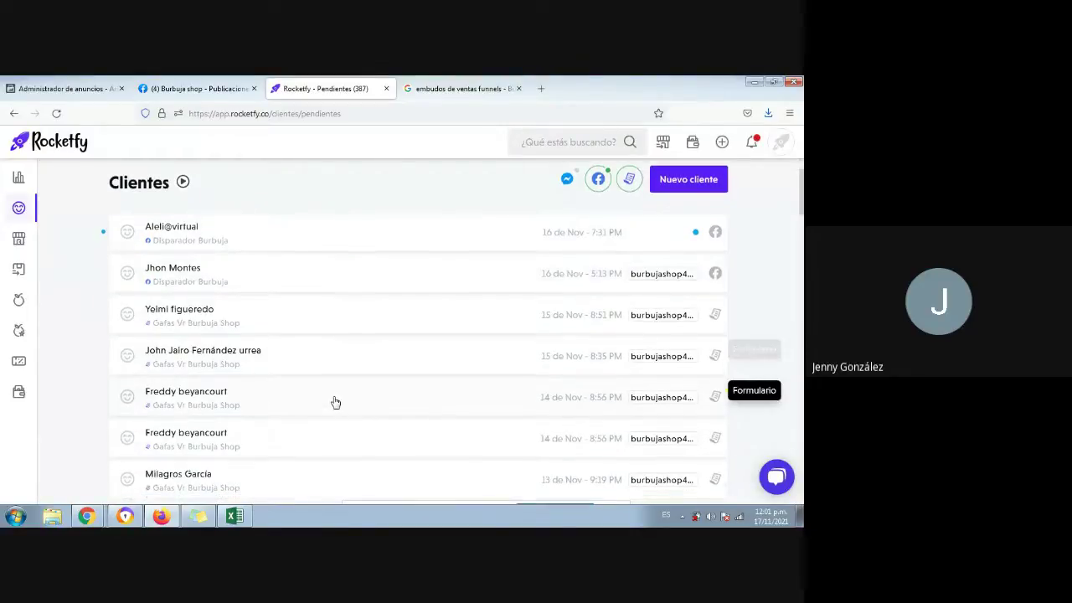
{"action": "left_click", "coordinate": [187, 278]}
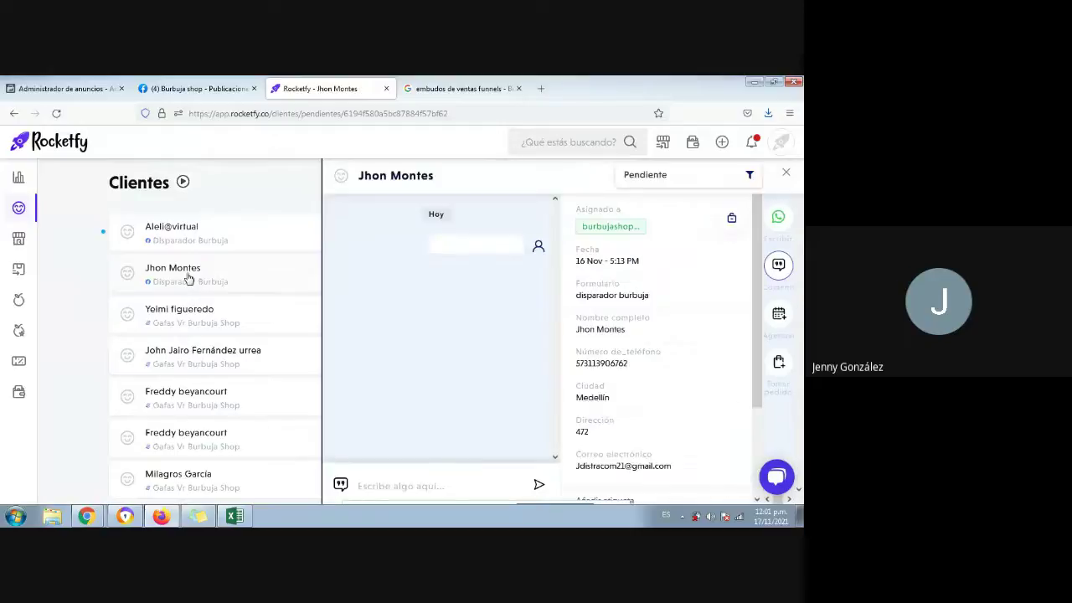
{"action": "scroll", "coordinate": [684, 307], "scroll_direction": "down", "scroll_amount": 3}
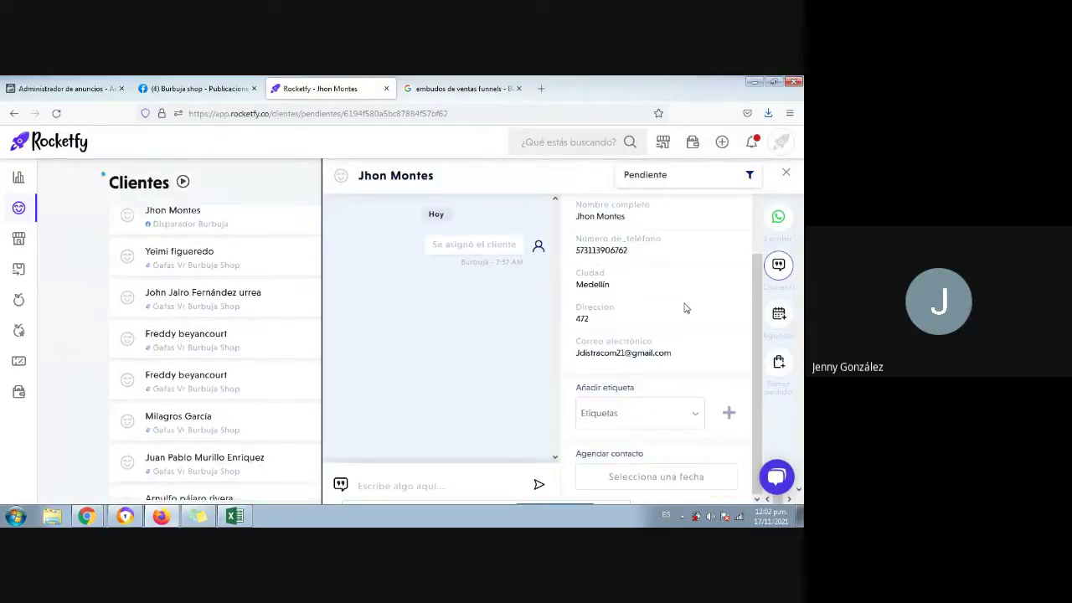
{"action": "scroll", "coordinate": [681, 314], "scroll_direction": "up", "scroll_amount": 3}
{"action": "scroll", "coordinate": [678, 314], "scroll_direction": "down", "scroll_amount": 3}
{"action": "double_click", "coordinate": [584, 319]}
{"action": "left_click", "coordinate": [584, 318]}
{"action": "double_click", "coordinate": [583, 318]}
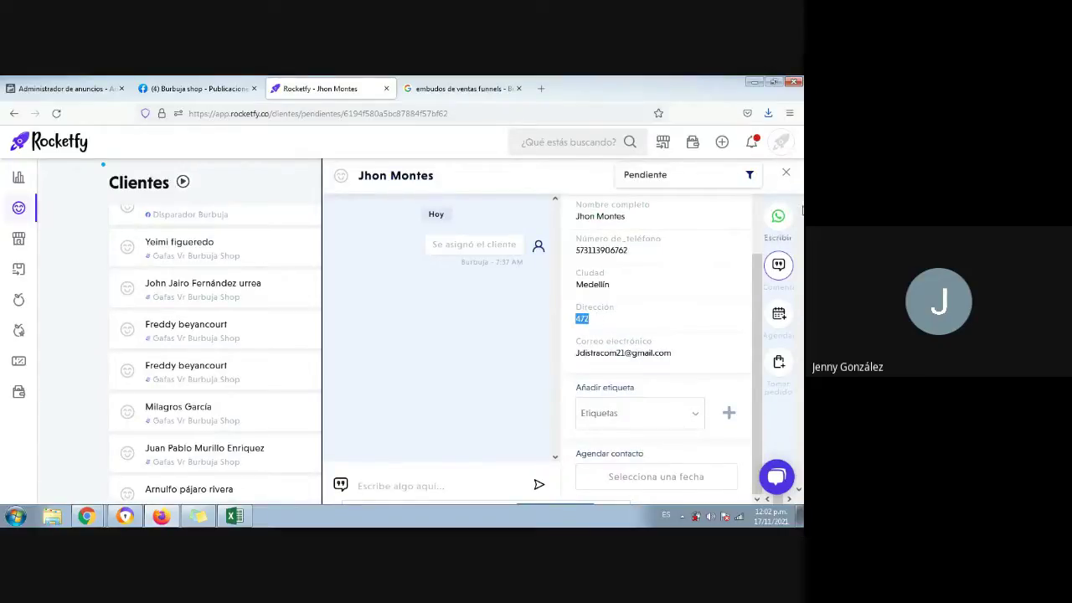
Recheck the Burbuja post's lead form, then close the Rocketfy client details panel.
{"action": "left_click", "coordinate": [235, 92]}
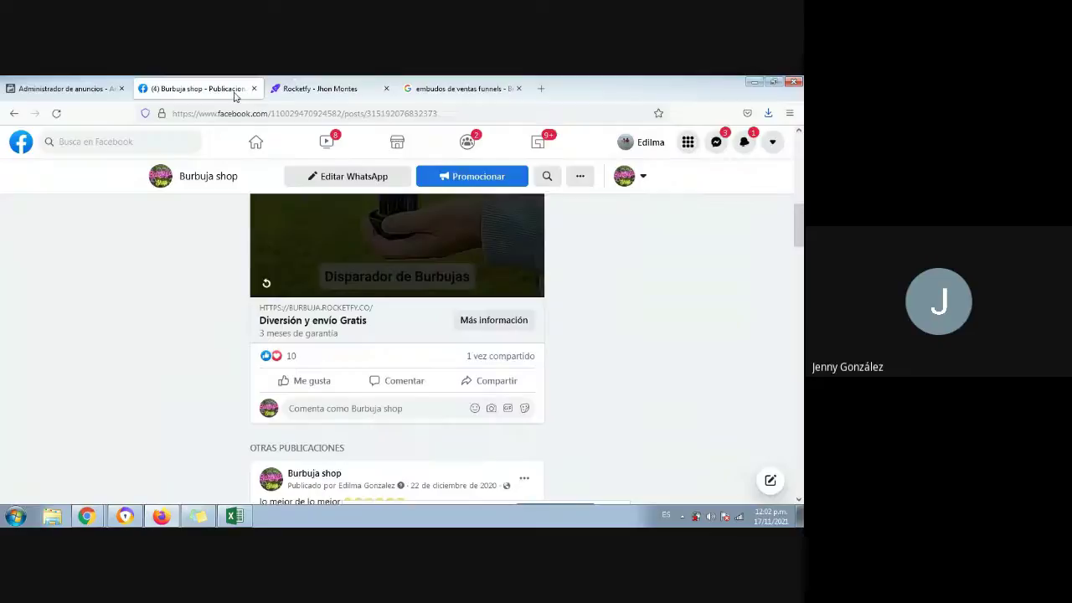
{"action": "left_click", "coordinate": [487, 319]}
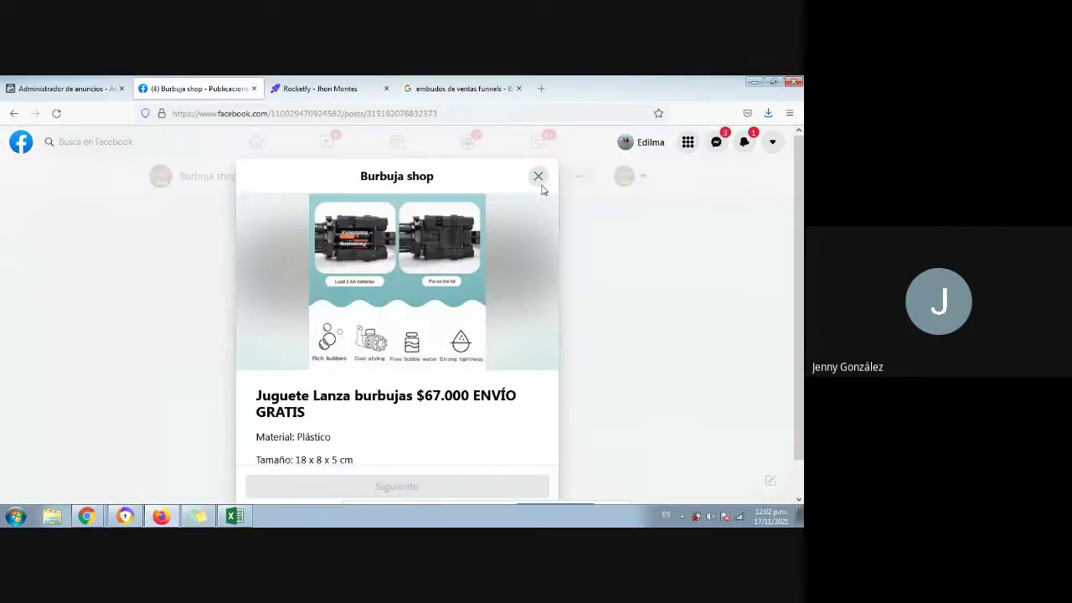
{"action": "left_click", "coordinate": [538, 177]}
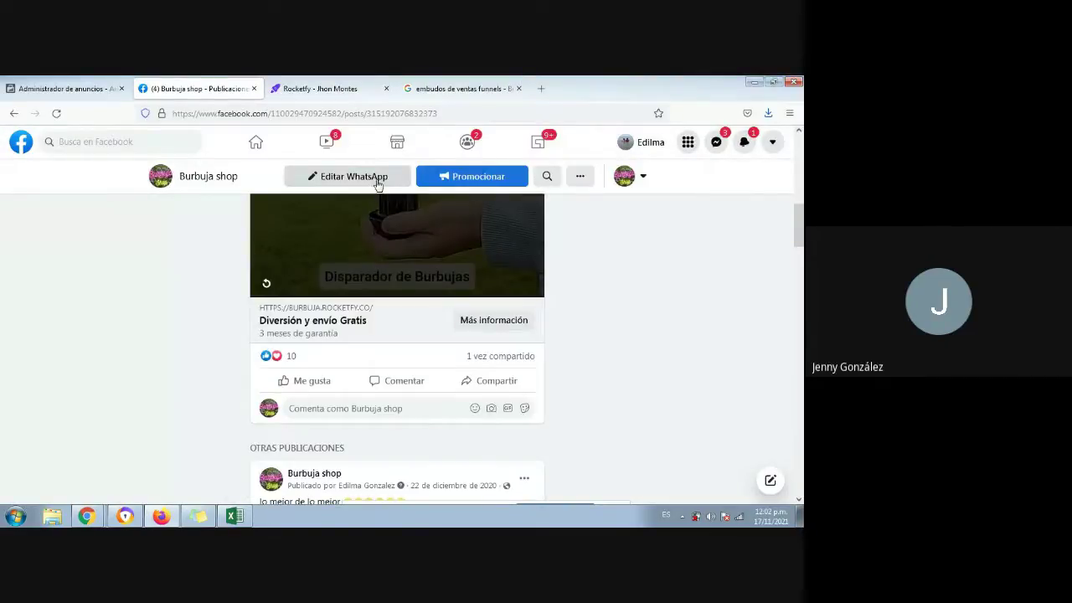
{"action": "left_click", "coordinate": [322, 90]}
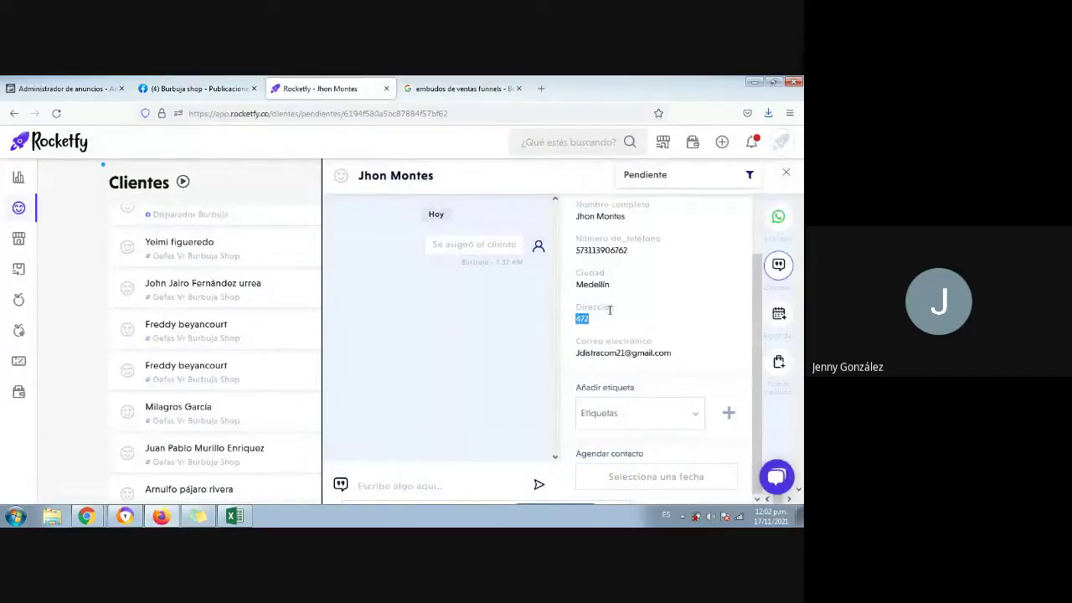
{"action": "scroll", "coordinate": [609, 310], "scroll_direction": "up", "scroll_amount": 2}
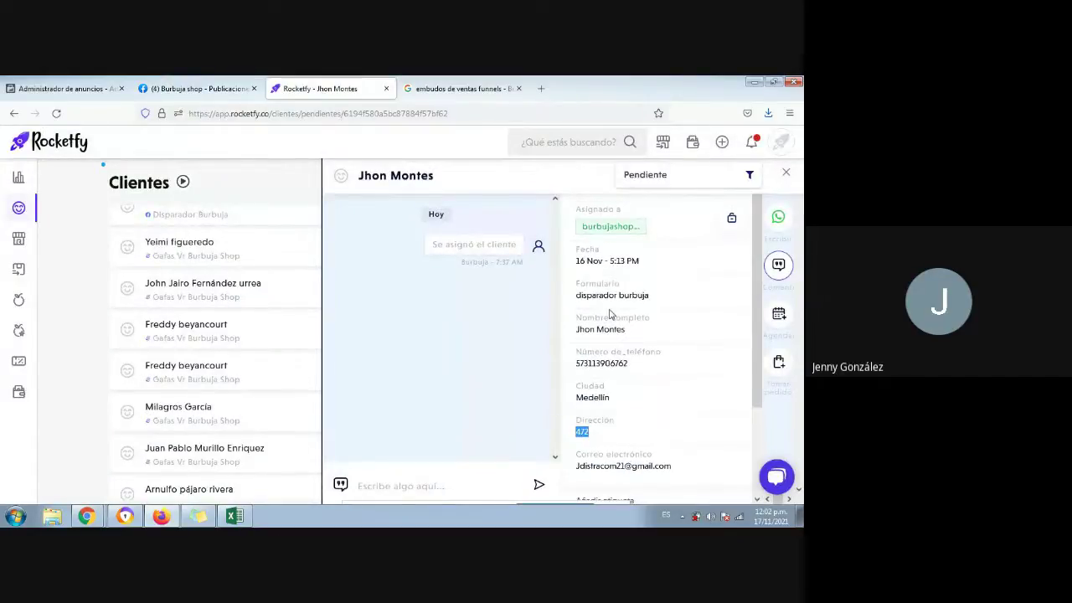
{"action": "scroll", "coordinate": [612, 313], "scroll_direction": "down", "scroll_amount": 1}
{"action": "scroll", "coordinate": [611, 313], "scroll_direction": "up", "scroll_amount": 1}
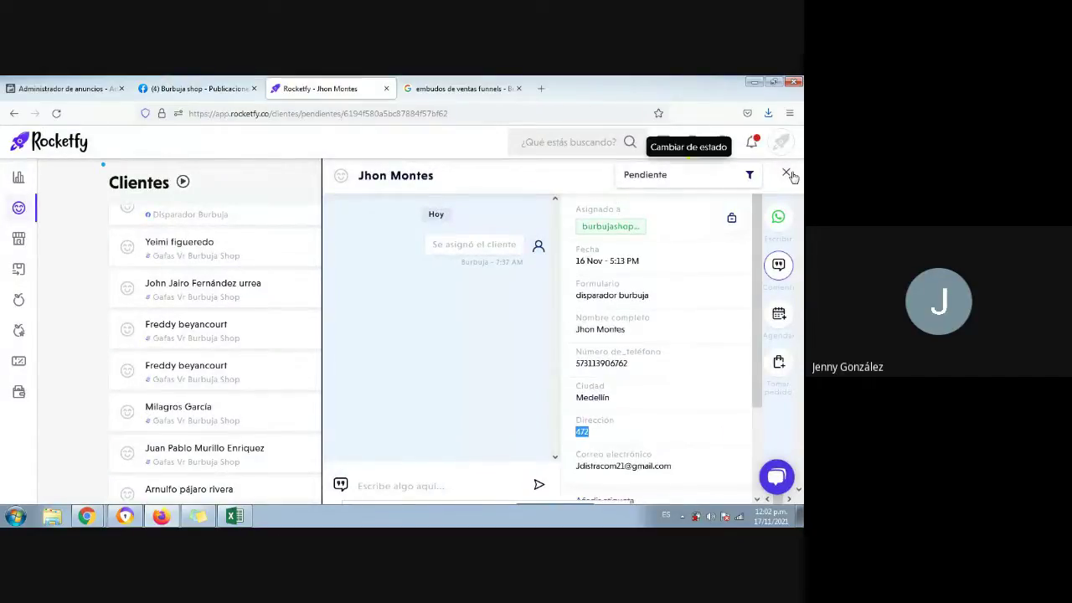
{"action": "left_click", "coordinate": [787, 174]}
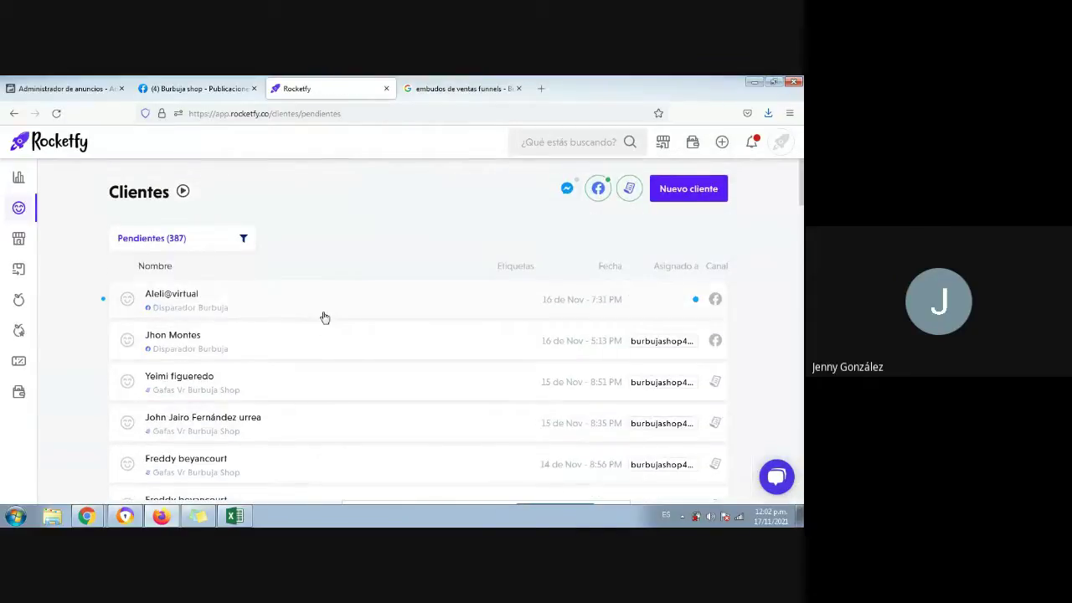
Open the newest pending client, select their full street address, then close the details.
{"action": "left_click", "coordinate": [328, 308]}
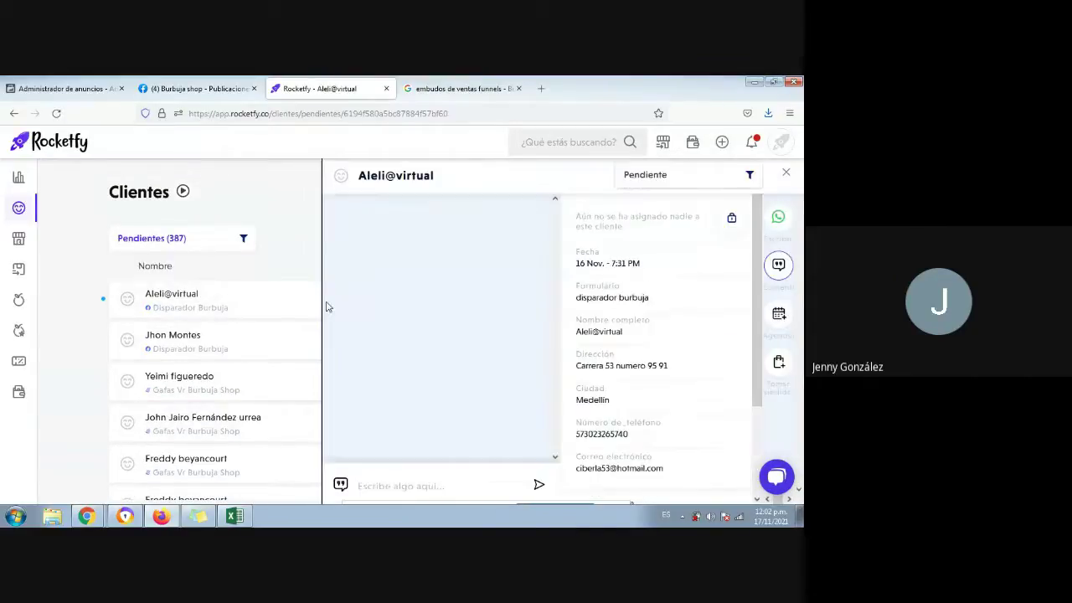
{"action": "triple_click", "coordinate": [656, 364]}
{"action": "scroll", "coordinate": [754, 326], "scroll_direction": "down", "scroll_amount": 1}
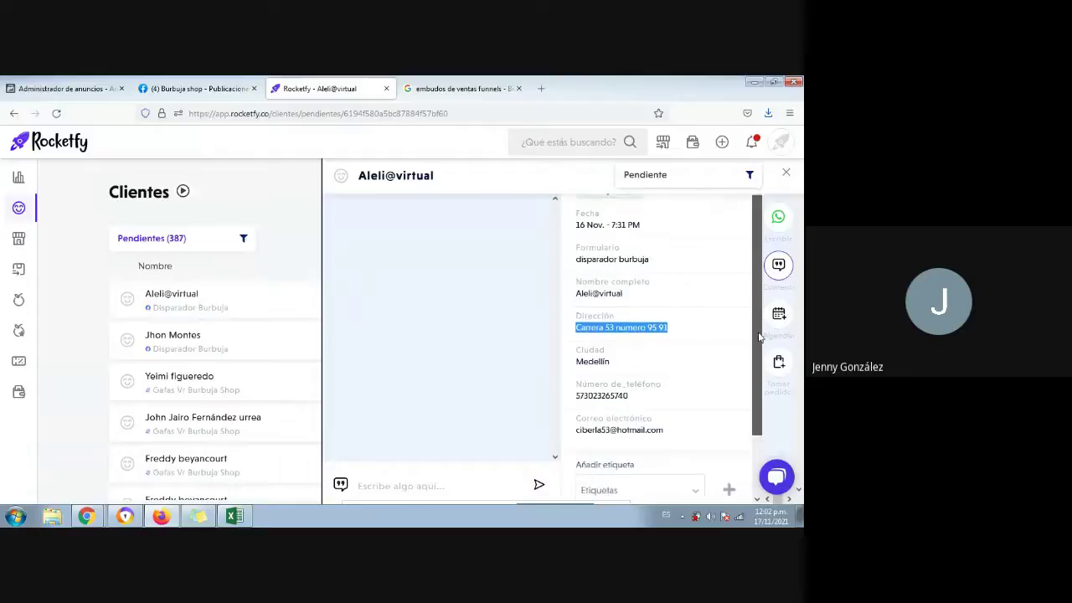
{"action": "left_click", "coordinate": [642, 326]}
{"action": "triple_click", "coordinate": [642, 324]}
{"action": "left_click", "coordinate": [635, 340]}
{"action": "double_click", "coordinate": [632, 315]}
{"action": "scroll", "coordinate": [637, 327], "scroll_direction": "down", "scroll_amount": 2}
{"action": "scroll", "coordinate": [214, 351], "scroll_direction": "down", "scroll_amount": 3}
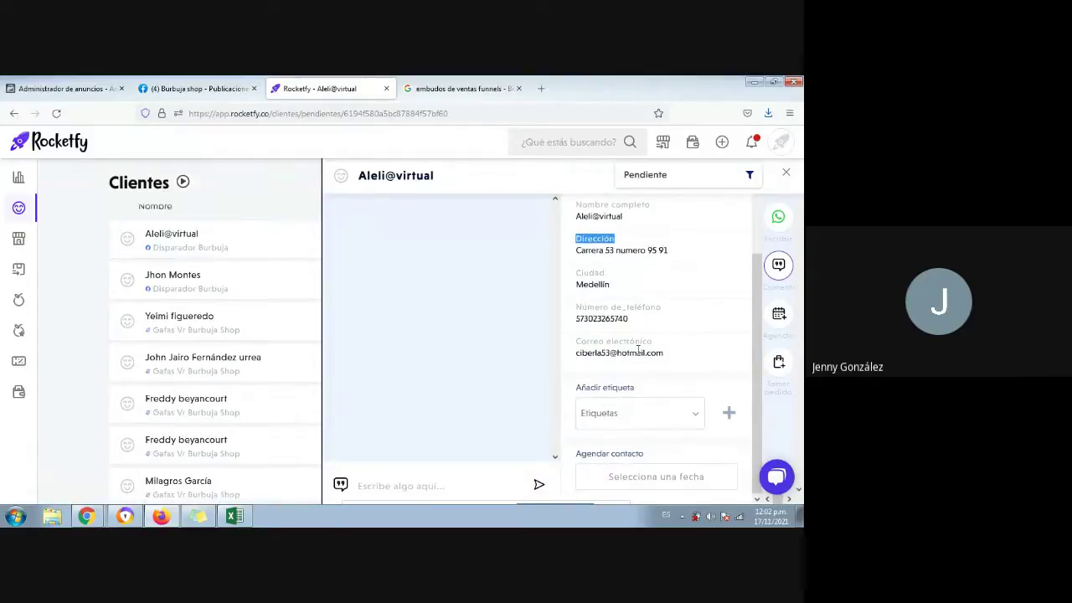
{"action": "scroll", "coordinate": [638, 355], "scroll_direction": "up", "scroll_amount": 3}
{"action": "triple_click", "coordinate": [618, 363]}
{"action": "scroll", "coordinate": [616, 382], "scroll_direction": "down", "scroll_amount": 2}
{"action": "scroll", "coordinate": [616, 382], "scroll_direction": "up", "scroll_amount": 1}
{"action": "scroll", "coordinate": [616, 385], "scroll_direction": "up", "scroll_amount": 1}
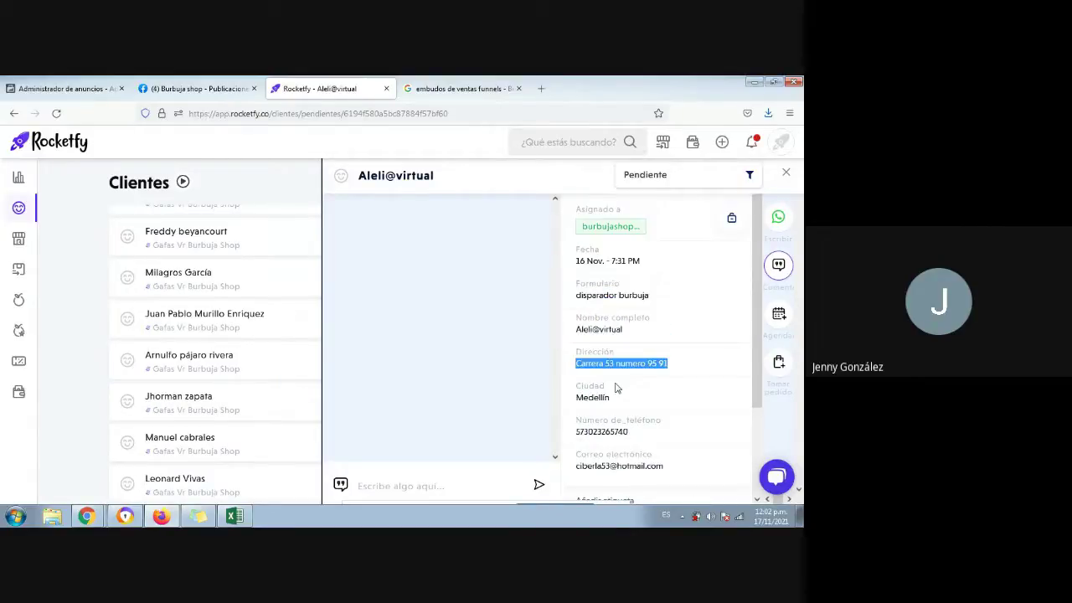
{"action": "left_click", "coordinate": [786, 172]}
Reopen the newest client, remove their 'Asignado a' assignment via the lock icon, and close.
{"action": "scroll", "coordinate": [605, 383], "scroll_direction": "up", "scroll_amount": 2}
{"action": "scroll", "coordinate": [604, 383], "scroll_direction": "up", "scroll_amount": 2}
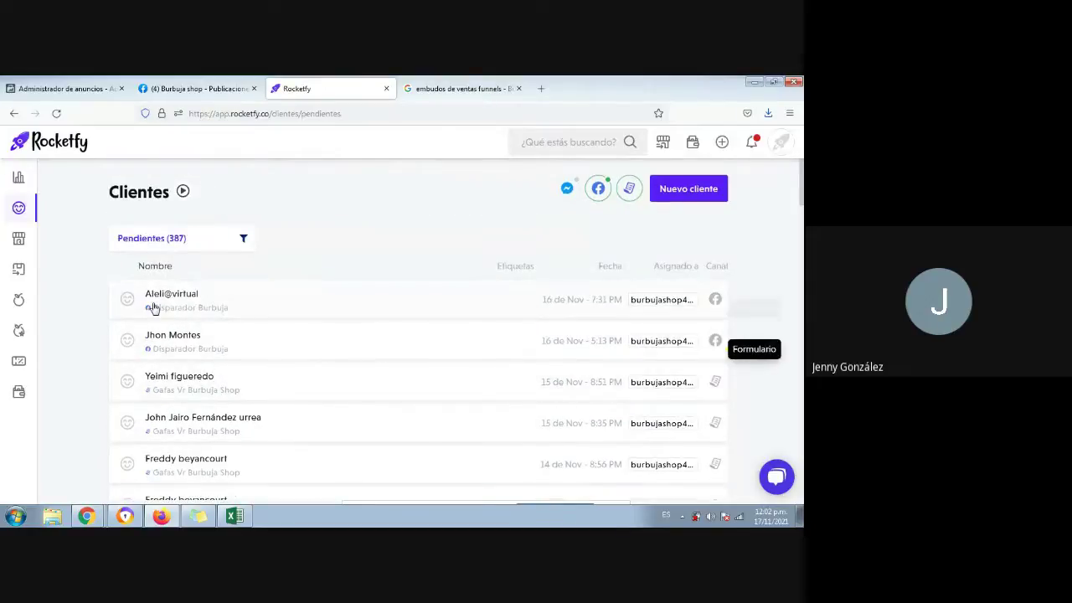
{"action": "left_click", "coordinate": [661, 309]}
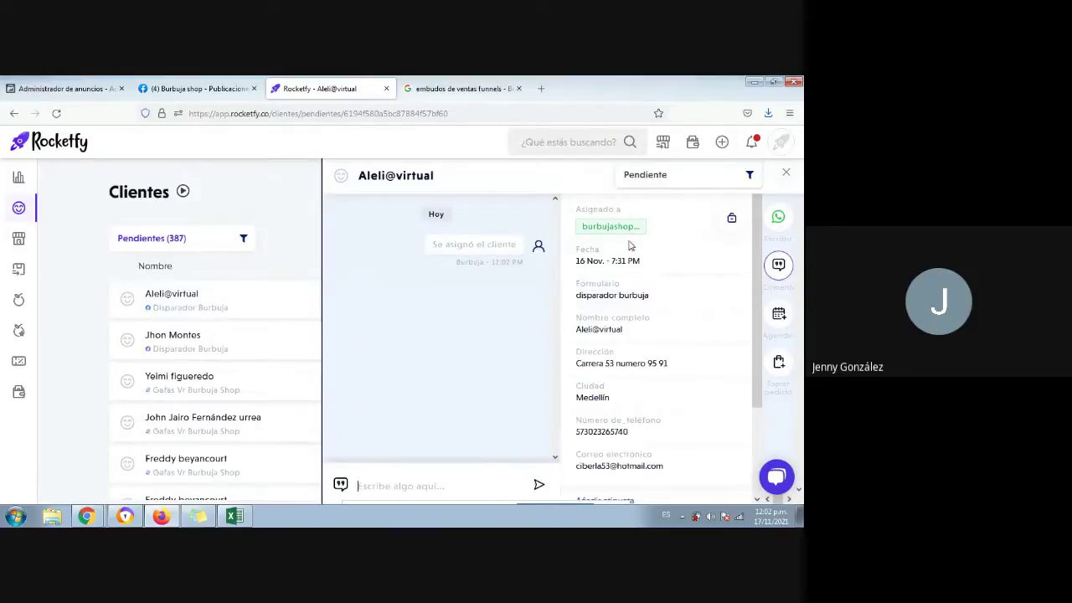
{"action": "left_click", "coordinate": [735, 220]}
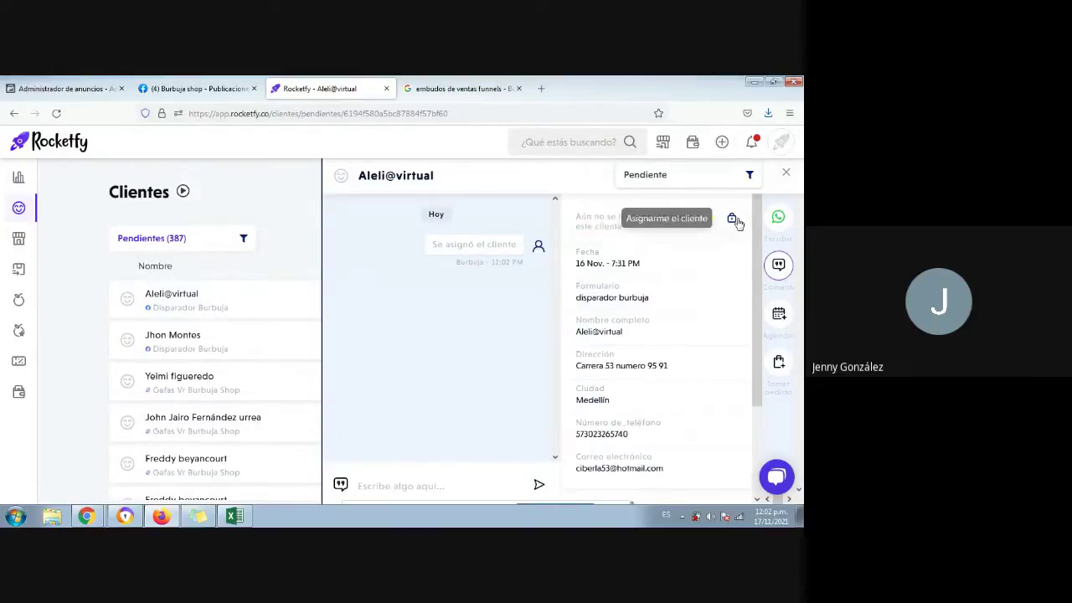
{"action": "left_click", "coordinate": [786, 173]}
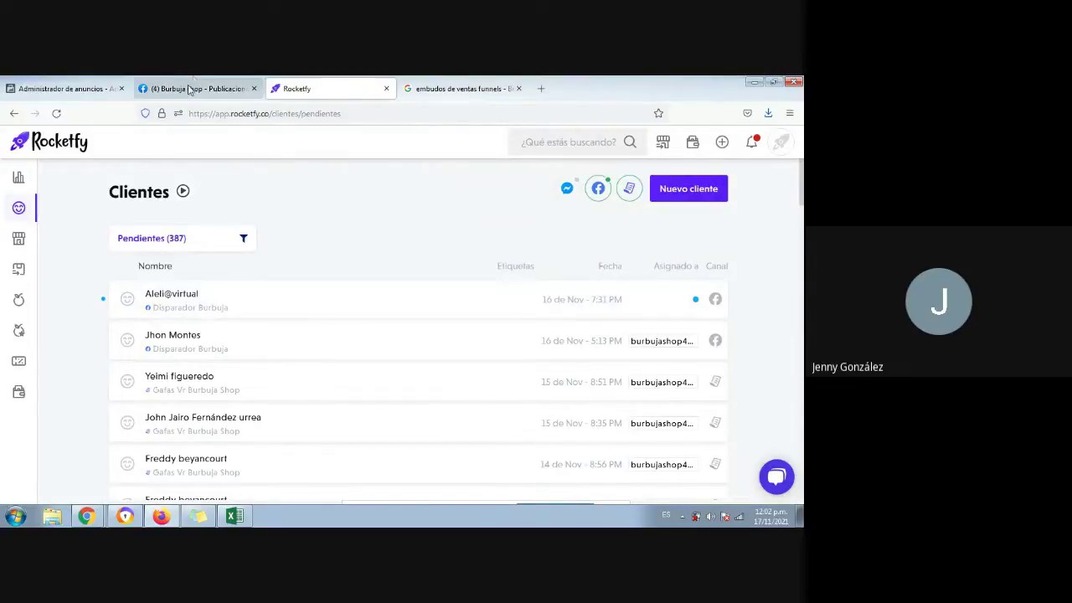
Close the Burbuja Facebook page and the ad preview in Ads Manager.
{"action": "left_click", "coordinate": [189, 90]}
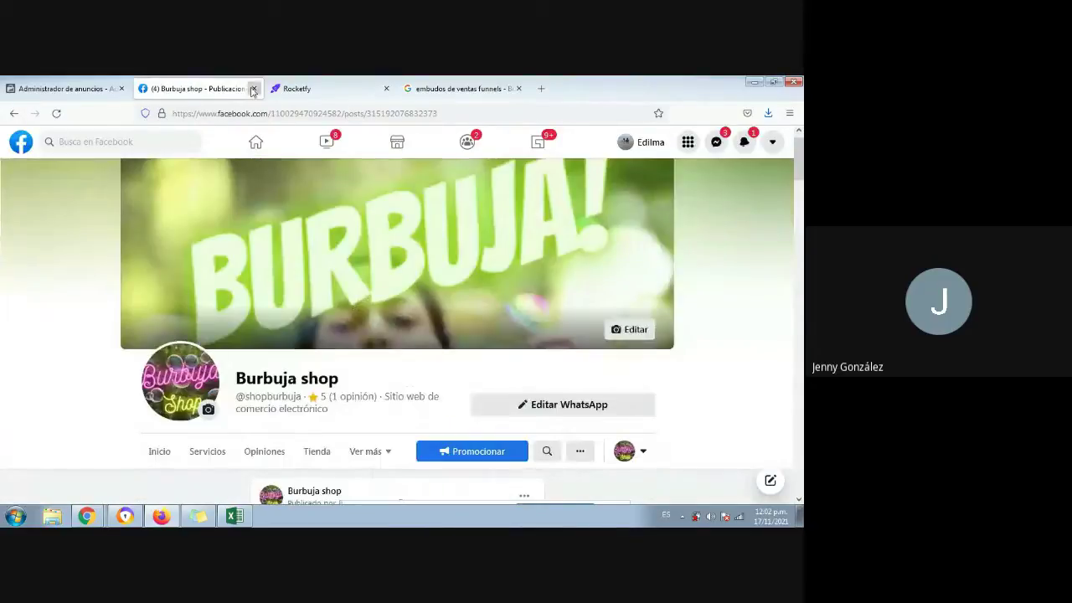
{"action": "left_click", "coordinate": [254, 88]}
{"action": "left_click", "coordinate": [50, 89]}
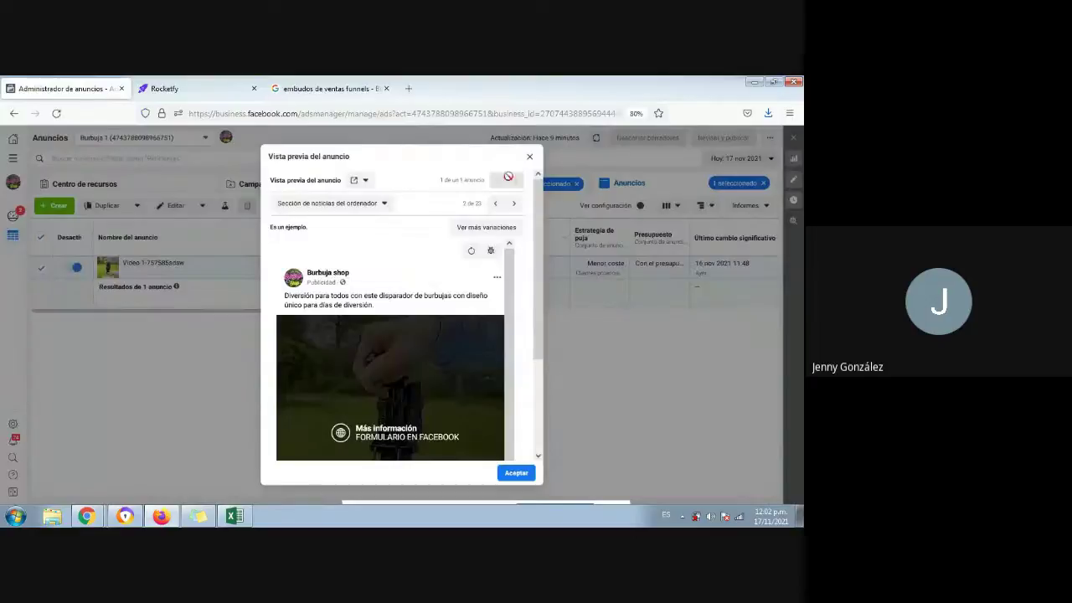
{"action": "left_click", "coordinate": [529, 158]}
On Campañas, clear the campaign, ad set and ad '1 seleccionado' chips and choose Crear.
{"action": "left_click", "coordinate": [274, 189]}
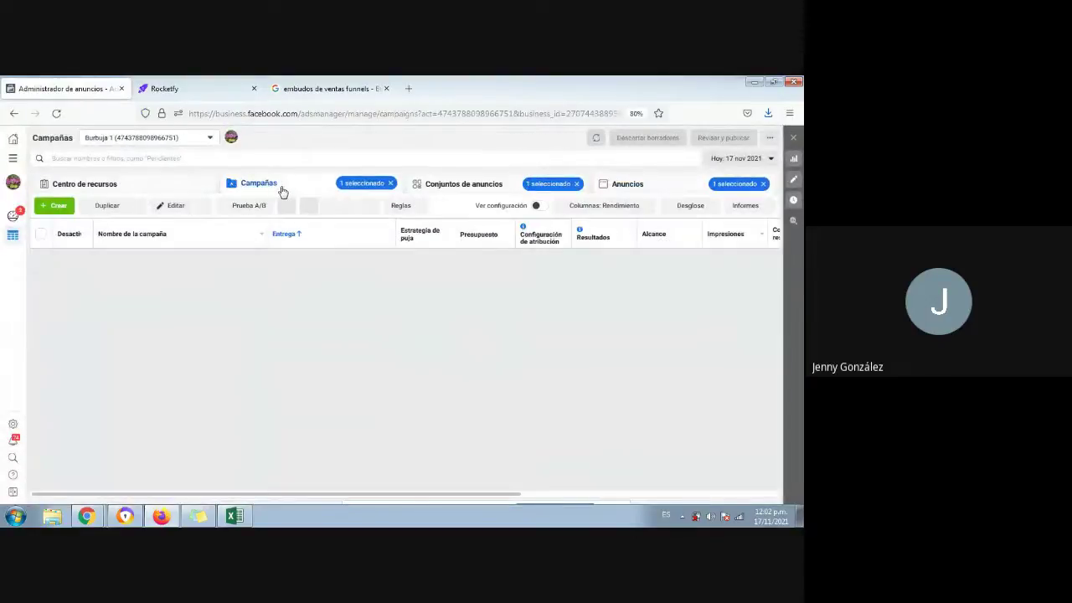
{"action": "left_click", "coordinate": [390, 183]}
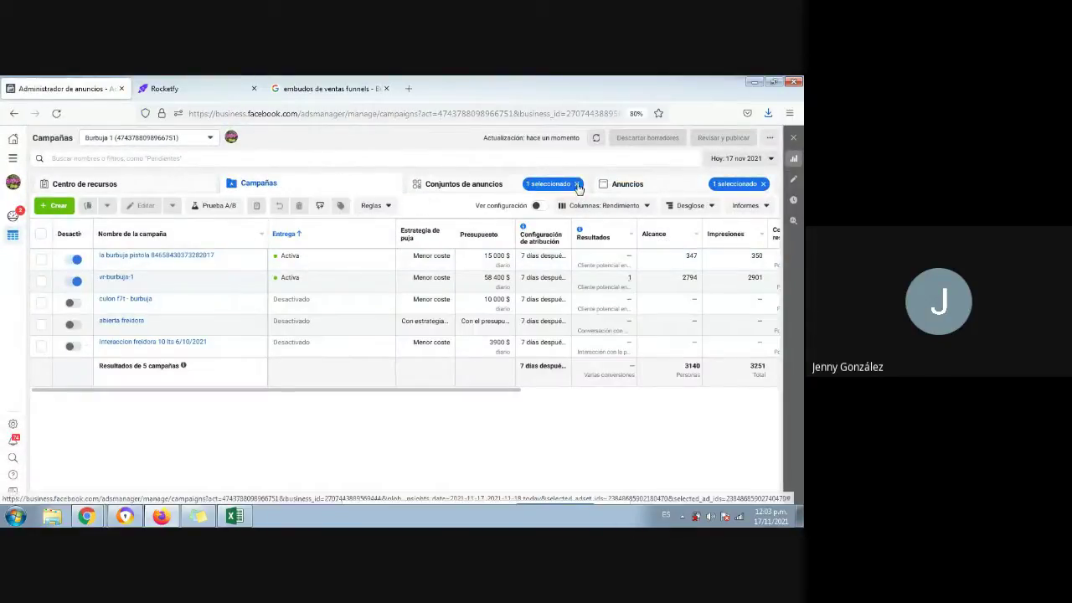
{"action": "left_click", "coordinate": [576, 183]}
{"action": "left_click", "coordinate": [762, 184]}
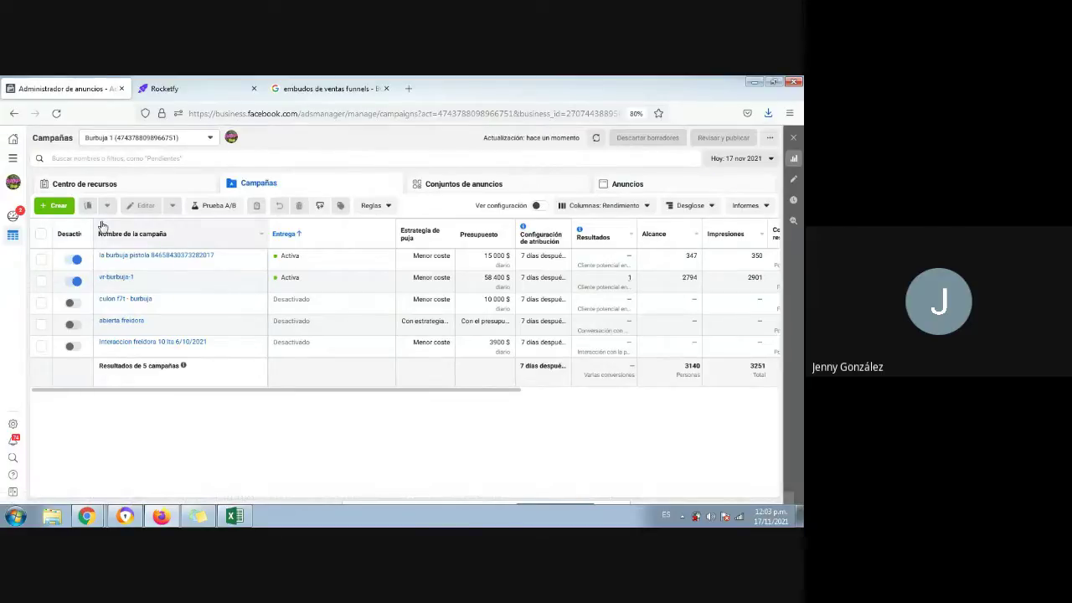
{"action": "left_click", "coordinate": [59, 206]}
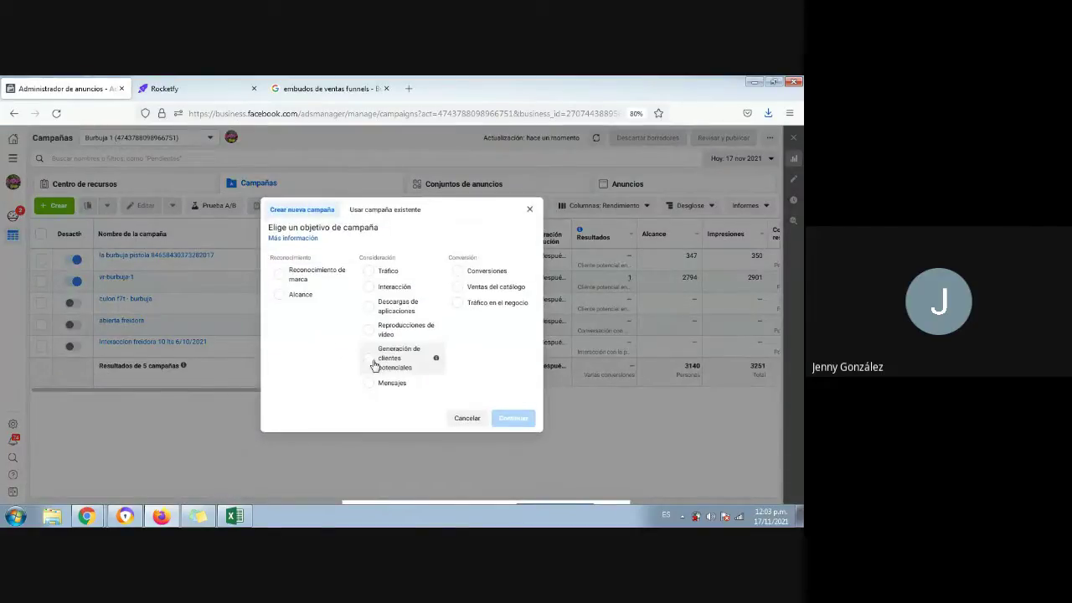
Pick 'Generación de clientes potenciales' as objective, expand the naming fields, and dismiss the Avast popup.
{"action": "left_click", "coordinate": [374, 365]}
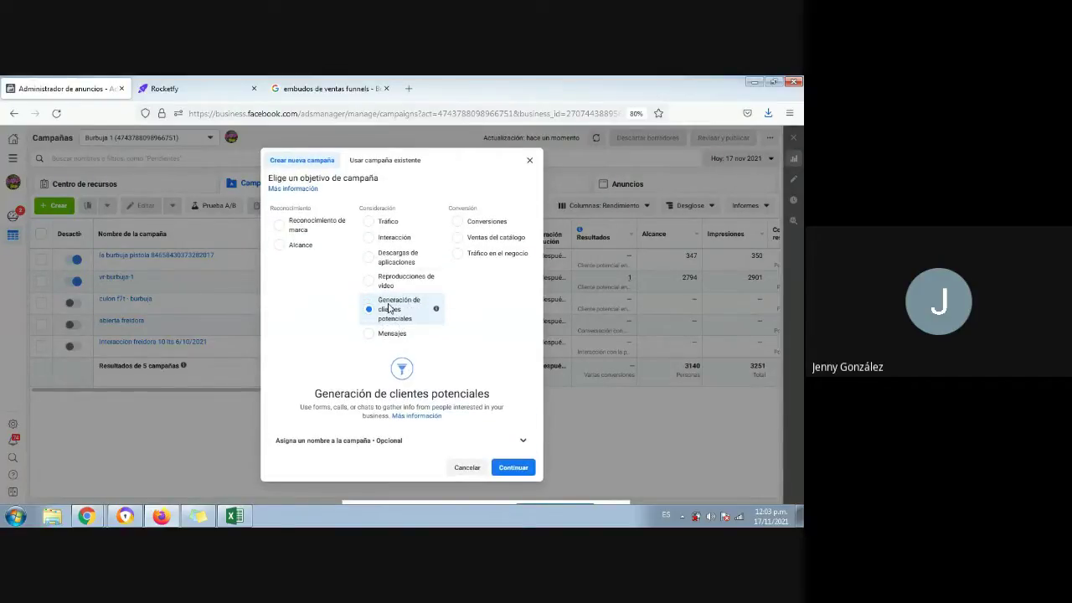
{"action": "left_click", "coordinate": [521, 436]}
{"action": "left_click", "coordinate": [472, 346]}
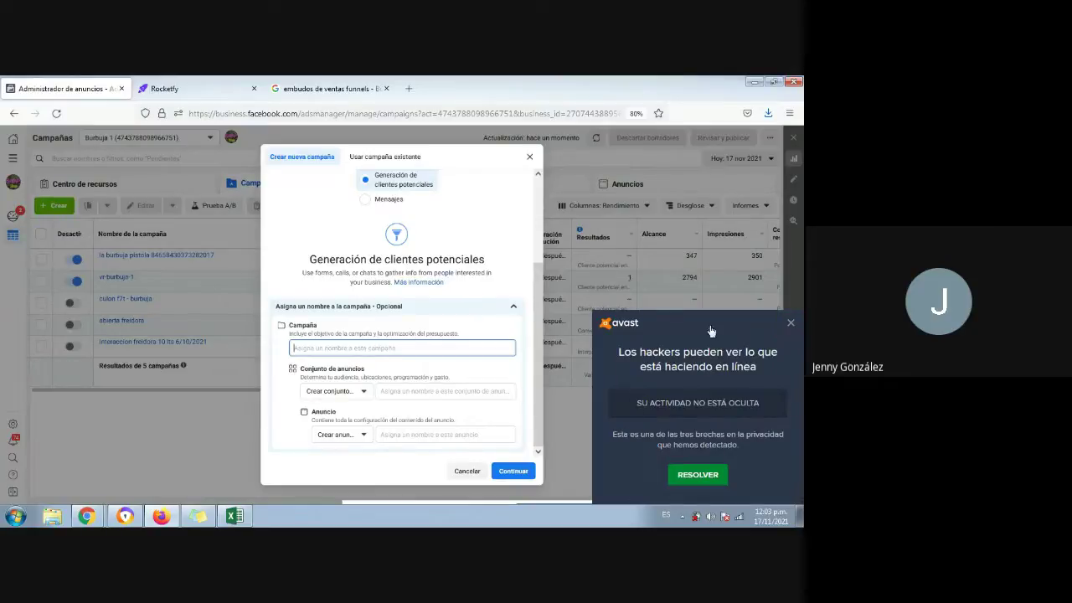
{"action": "left_click", "coordinate": [799, 332]}
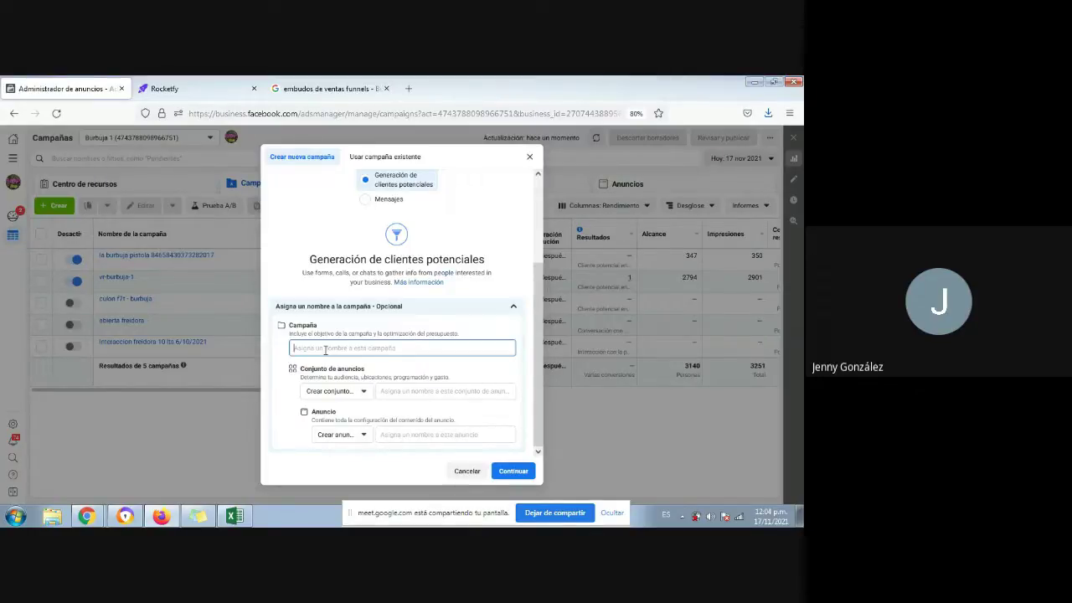
Name the campaign with the product name from cell D4 plus suffix '- 09w7wdwodwqoqe2'.
{"action": "left_click", "coordinate": [234, 515]}
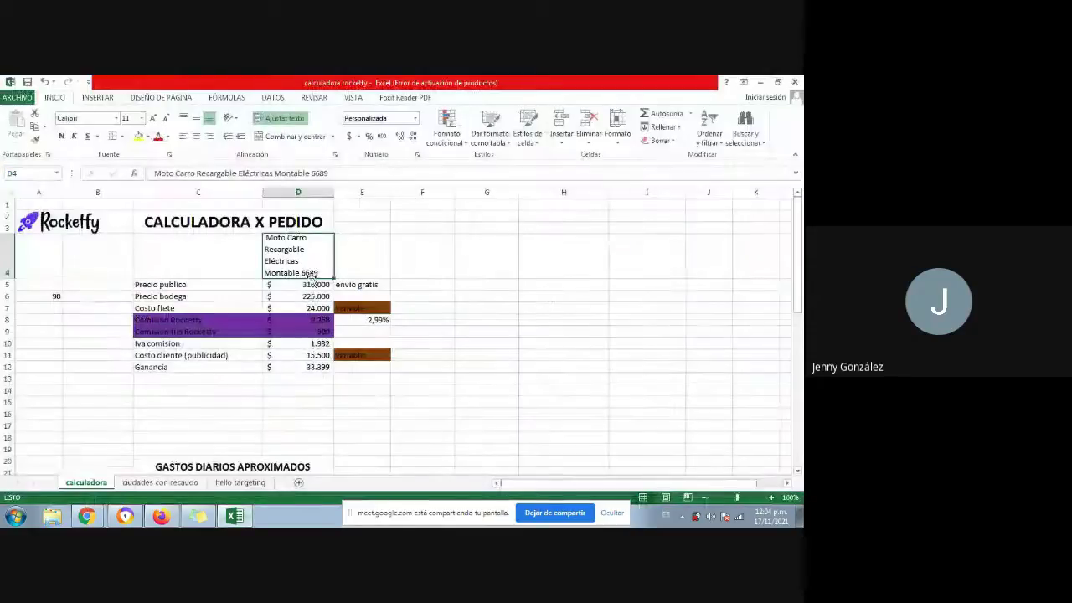
{"action": "double_click", "coordinate": [311, 276]}
{"action": "left_click_drag", "start_coordinate": [318, 285], "coordinate": [264, 249]}
{"action": "key", "text": "ctrl+c"}
{"action": "key", "text": "alt+Tab"}
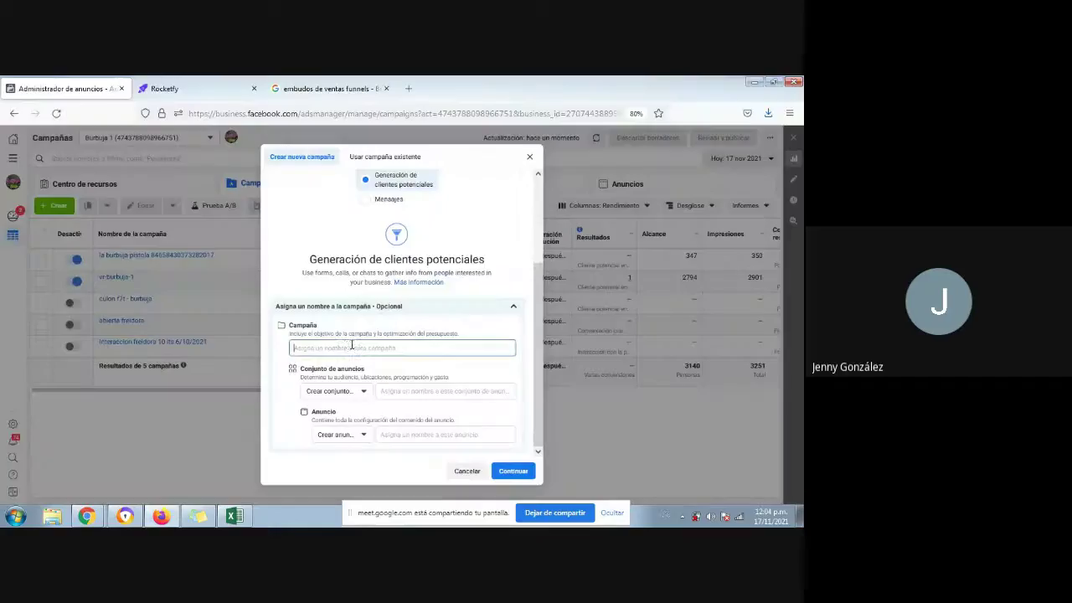
{"action": "key", "text": "ctrl+v"}
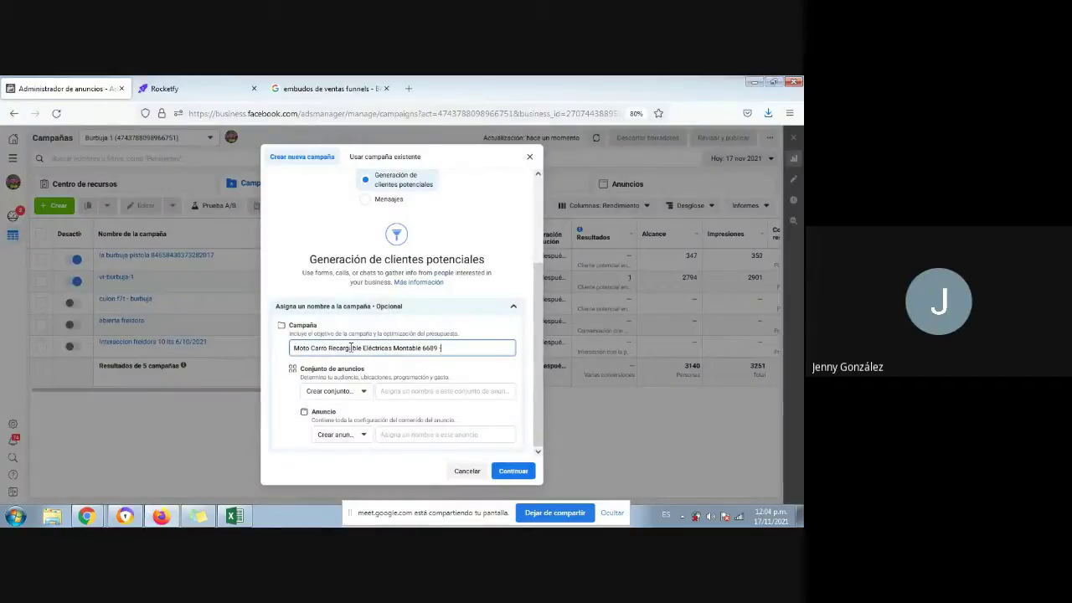
{"action": "type", "text": "- 09w7wdwodwqoqe2"}
Enter 'ccprincipale' as the ad set name after dismissing a Windows notification.
{"action": "left_click", "coordinate": [393, 391]}
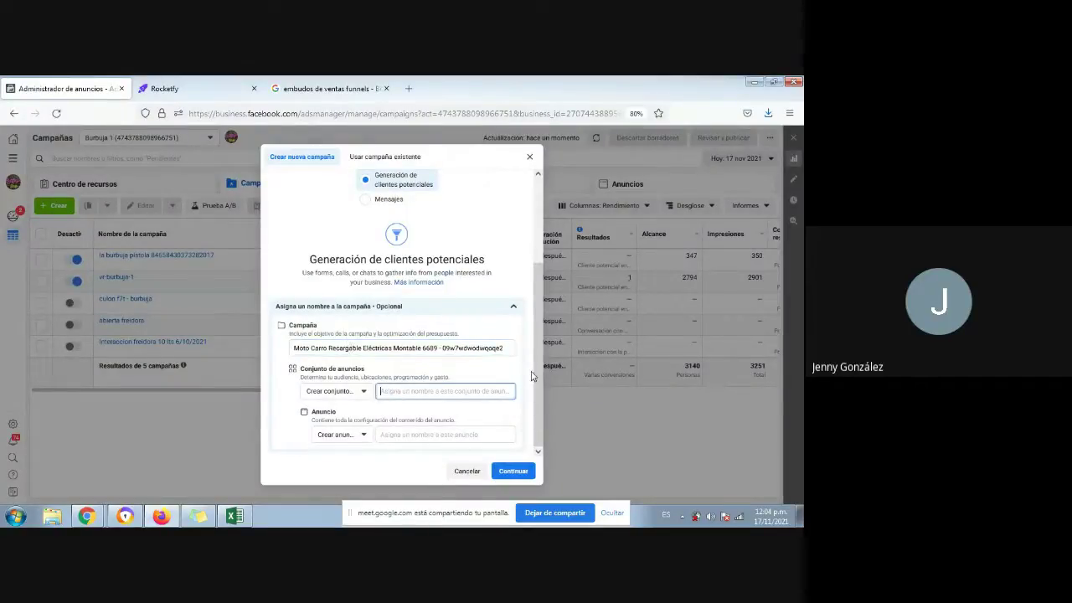
{"action": "left_click", "coordinate": [494, 391]}
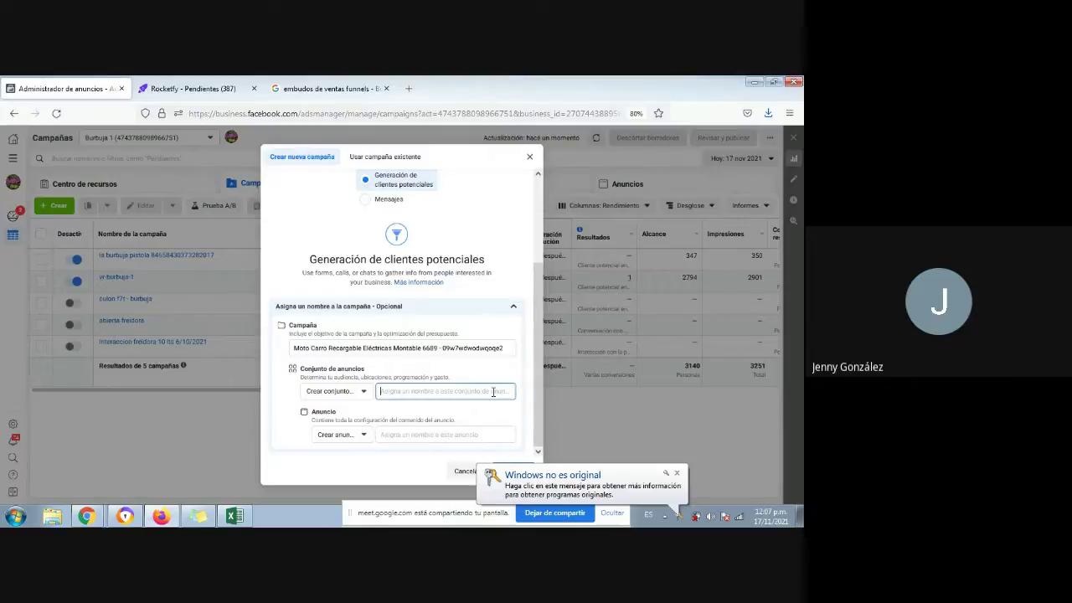
{"action": "left_click", "coordinate": [676, 473]}
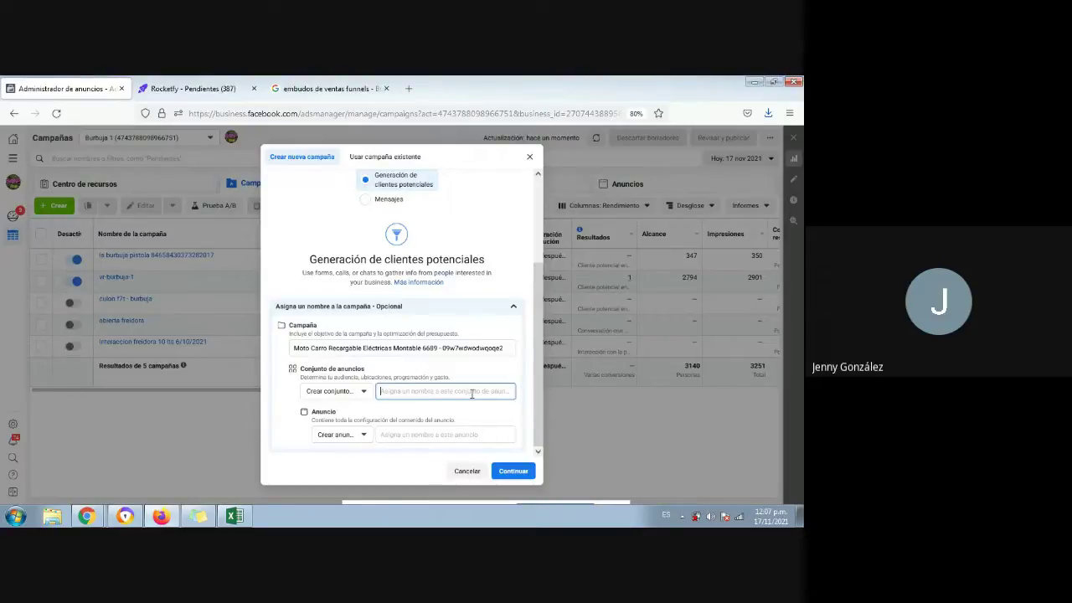
{"action": "type", "text": "ccprincipales -"}
Switch through the Rocketfy and sales funnel tabs, then bring the Google Meet call forward.
{"action": "left_click", "coordinate": [212, 90]}
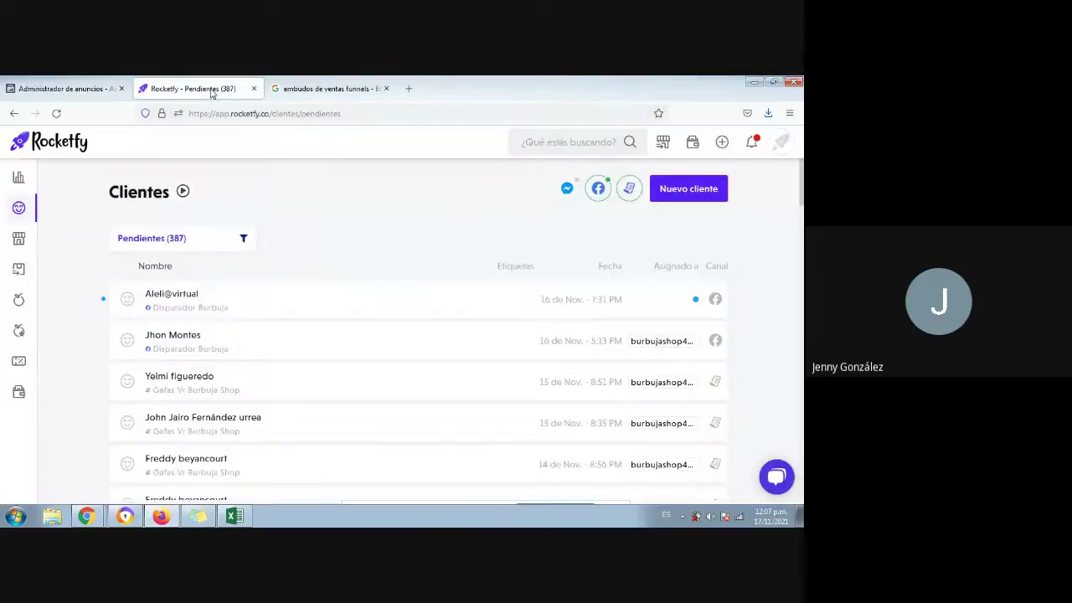
{"action": "left_click", "coordinate": [298, 90]}
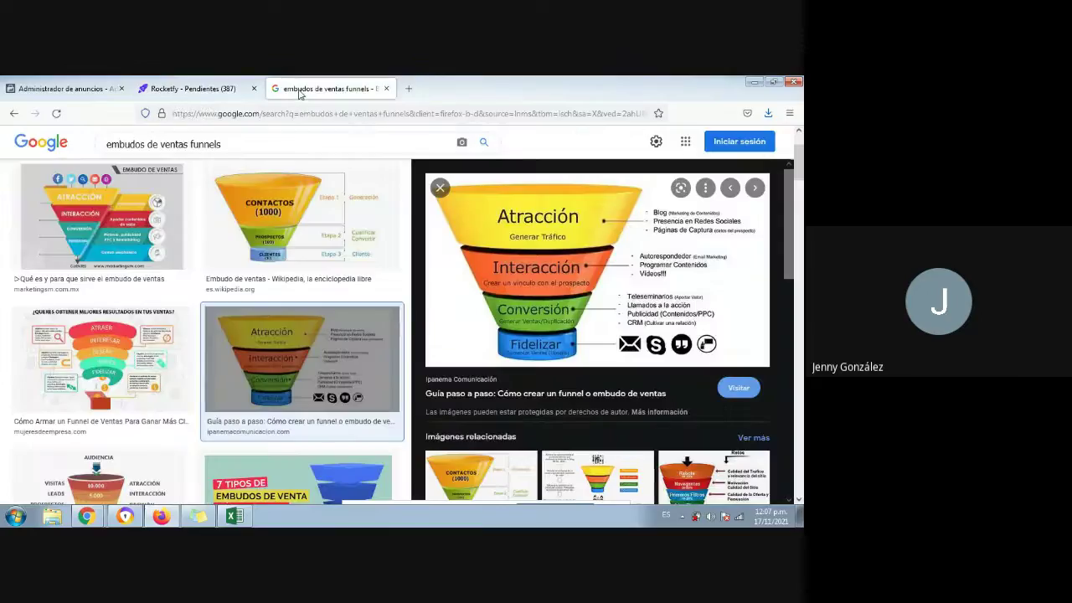
{"action": "scroll", "coordinate": [346, 235], "scroll_direction": "up", "scroll_amount": 1}
{"action": "mouse_move", "coordinate": [86, 516]}
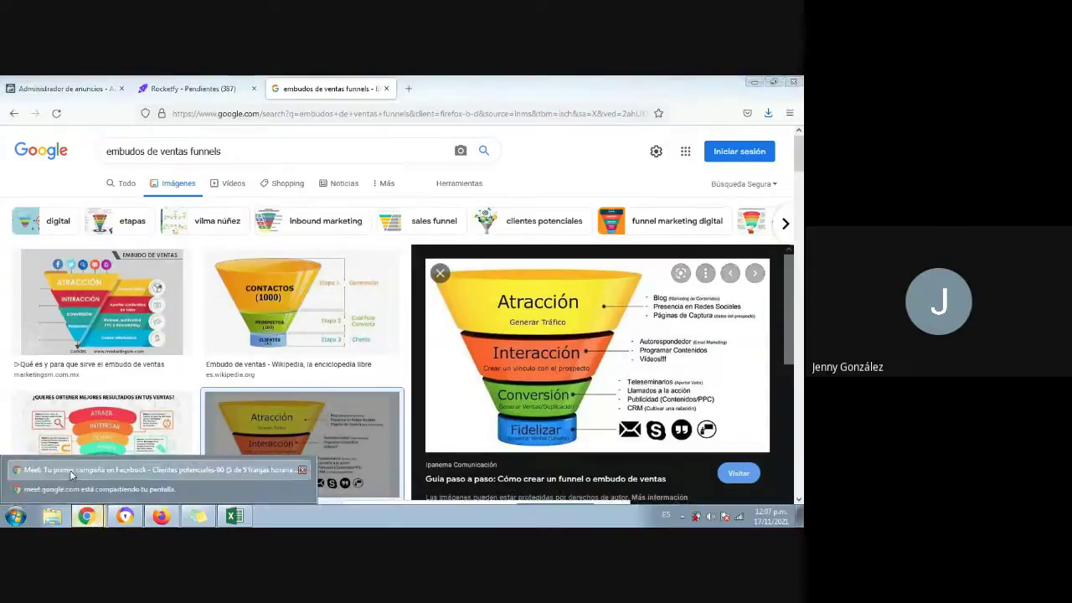
{"action": "left_click", "coordinate": [71, 471]}
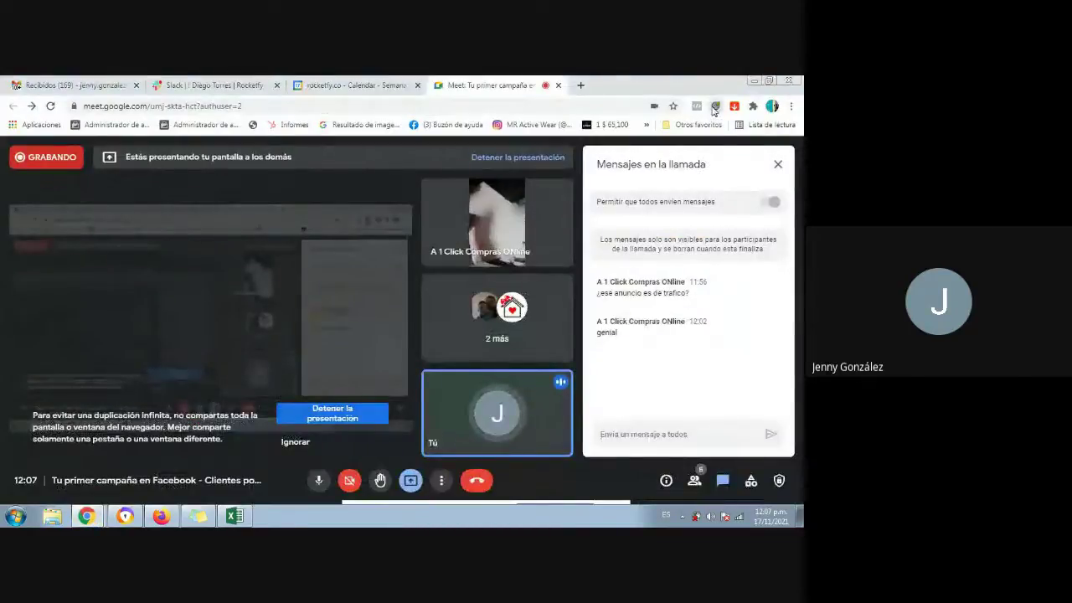
Open the Hello Targeting extension popup over the Google Meet tab.
{"action": "left_click", "coordinate": [713, 108]}
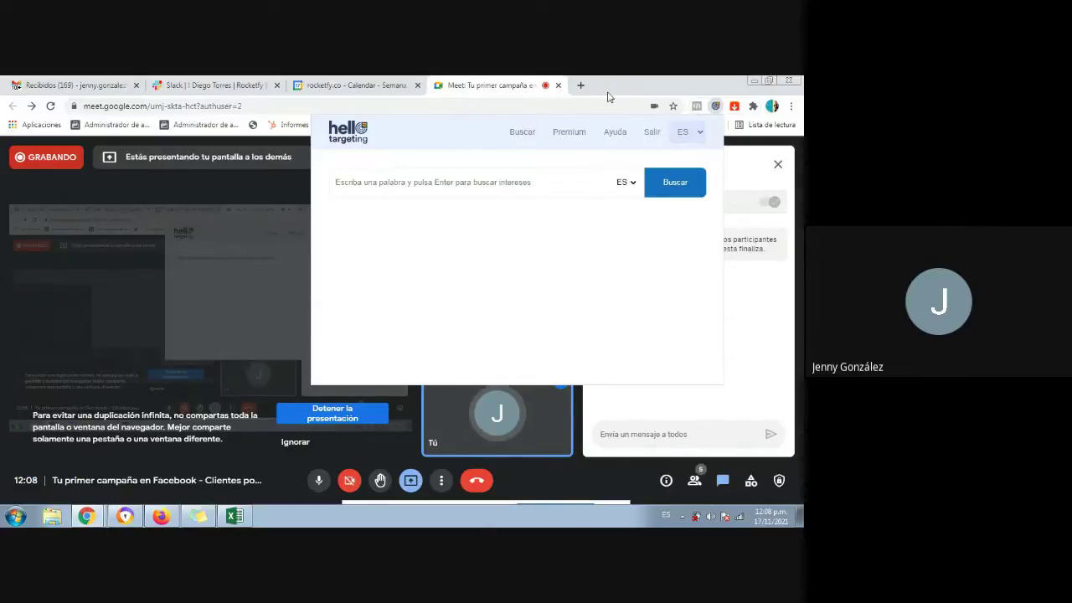
Search interests for 'jugueteria' and review Jugueterías TOYS, Venta al por menor and Juguetería.
{"action": "left_click", "coordinate": [534, 181]}
{"action": "type", "text": "jugueteria"}
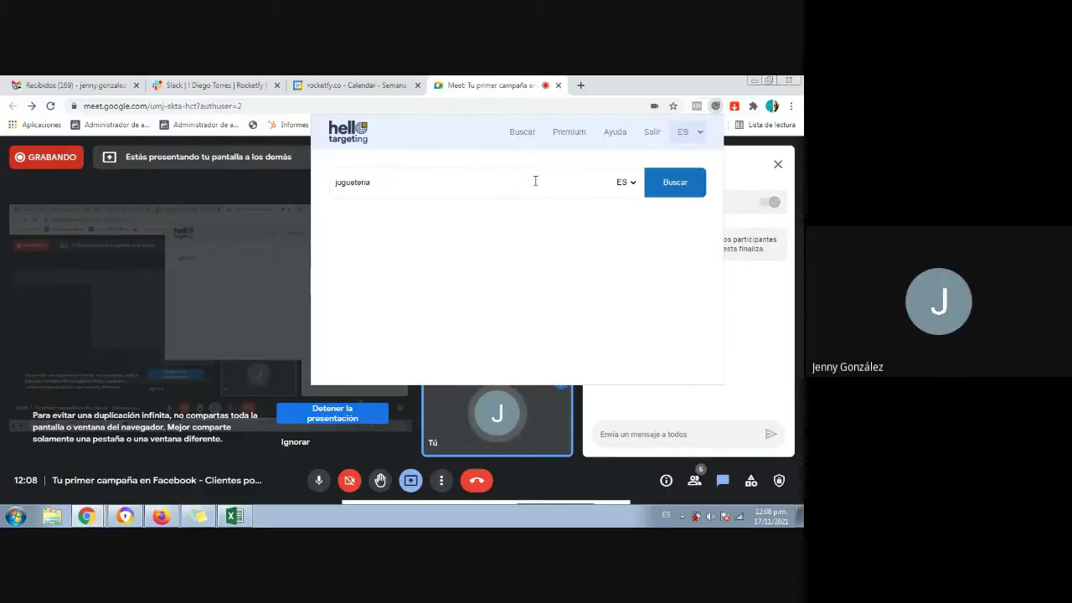
{"action": "key", "text": "Return"}
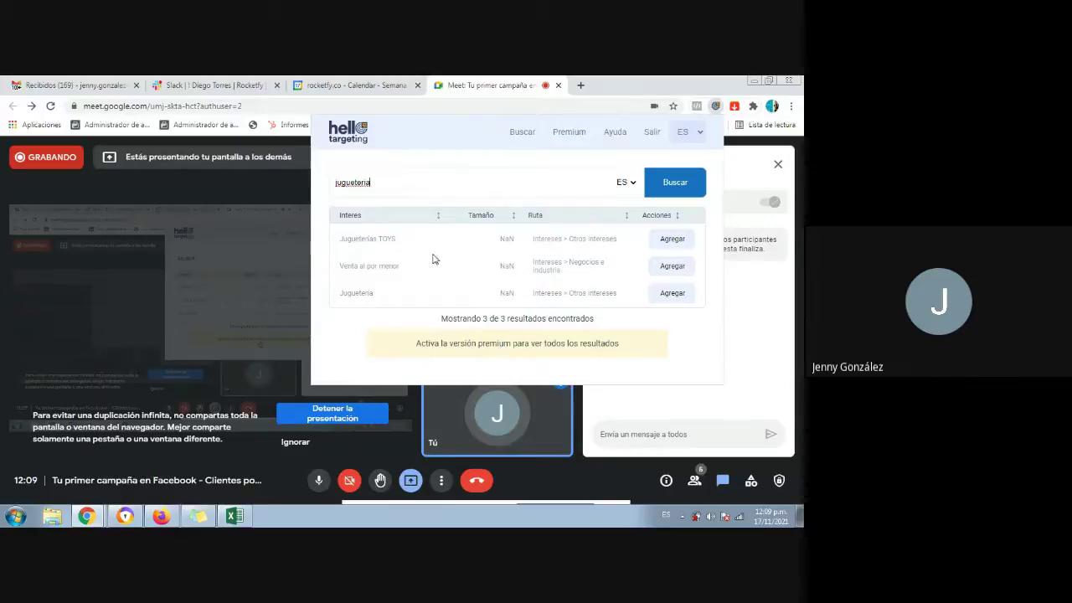
{"action": "triple_click", "coordinate": [390, 238]}
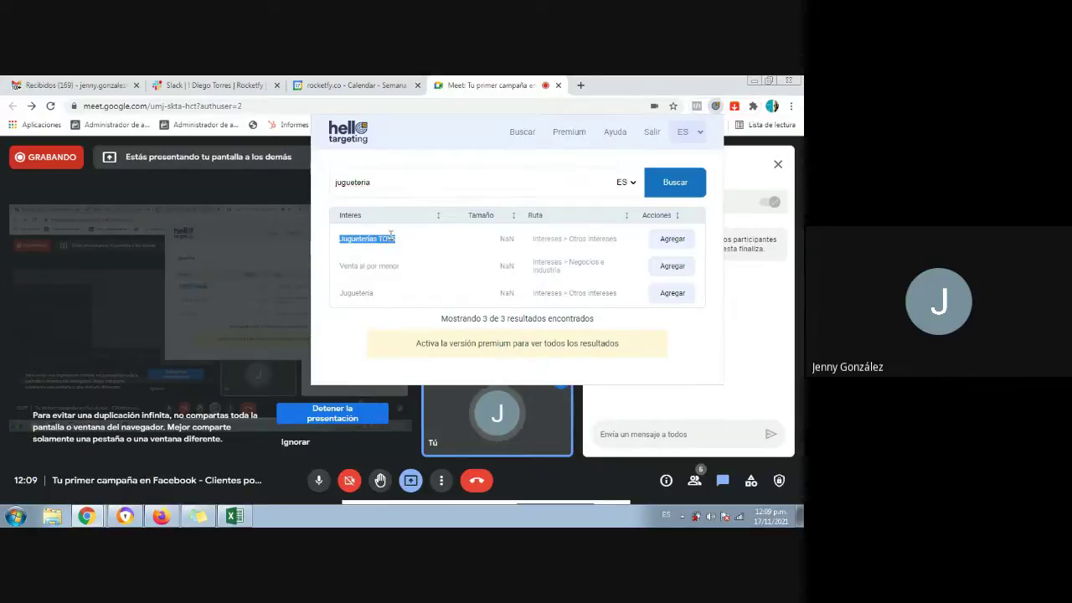
{"action": "left_click", "coordinate": [390, 238]}
{"action": "triple_click", "coordinate": [390, 238]}
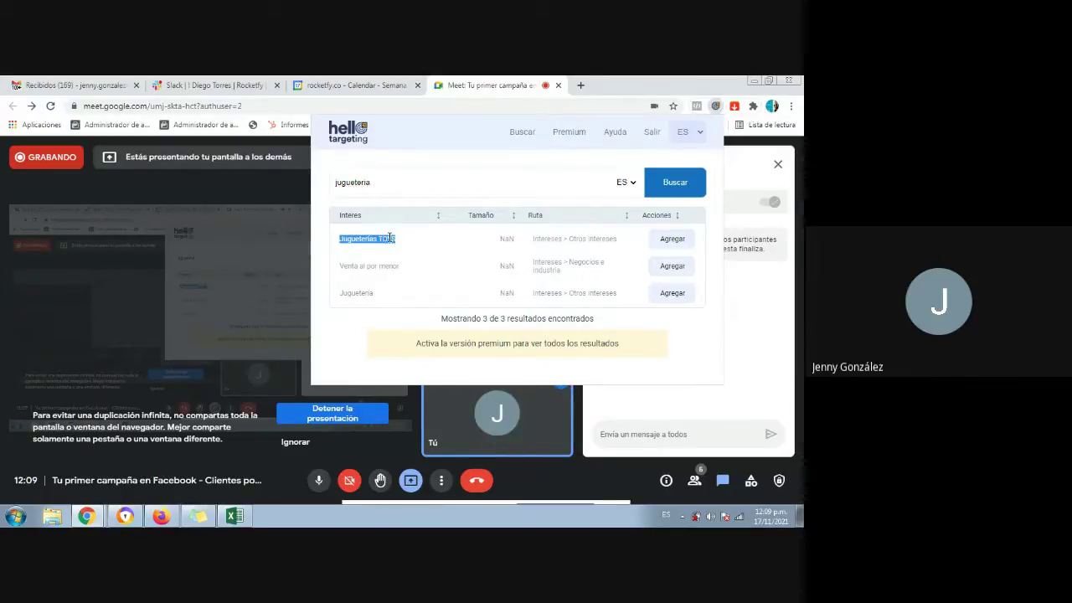
{"action": "left_click", "coordinate": [393, 189]}
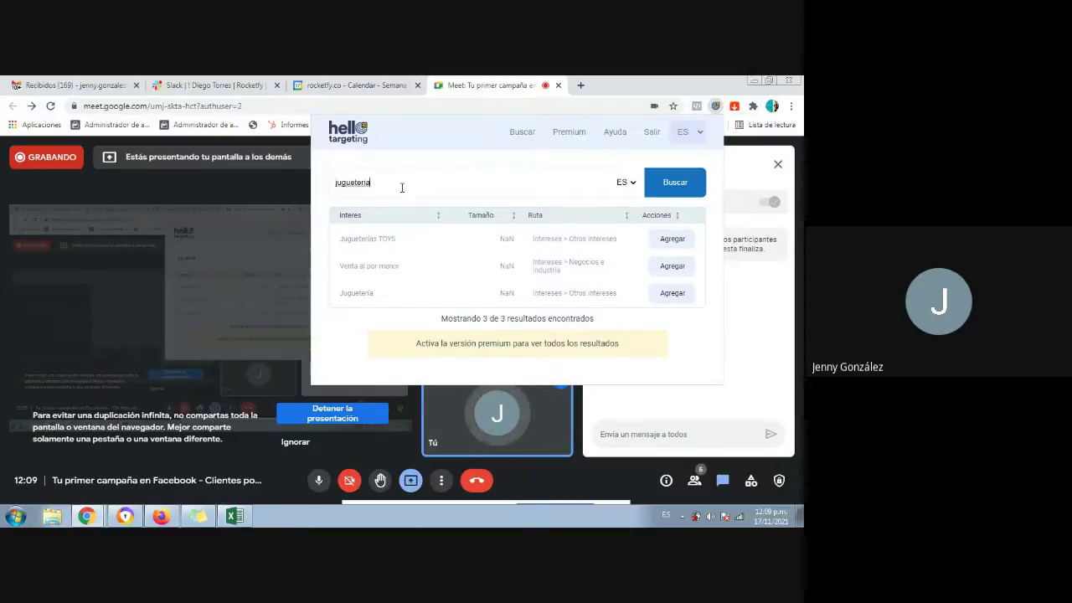
{"action": "triple_click", "coordinate": [352, 240]}
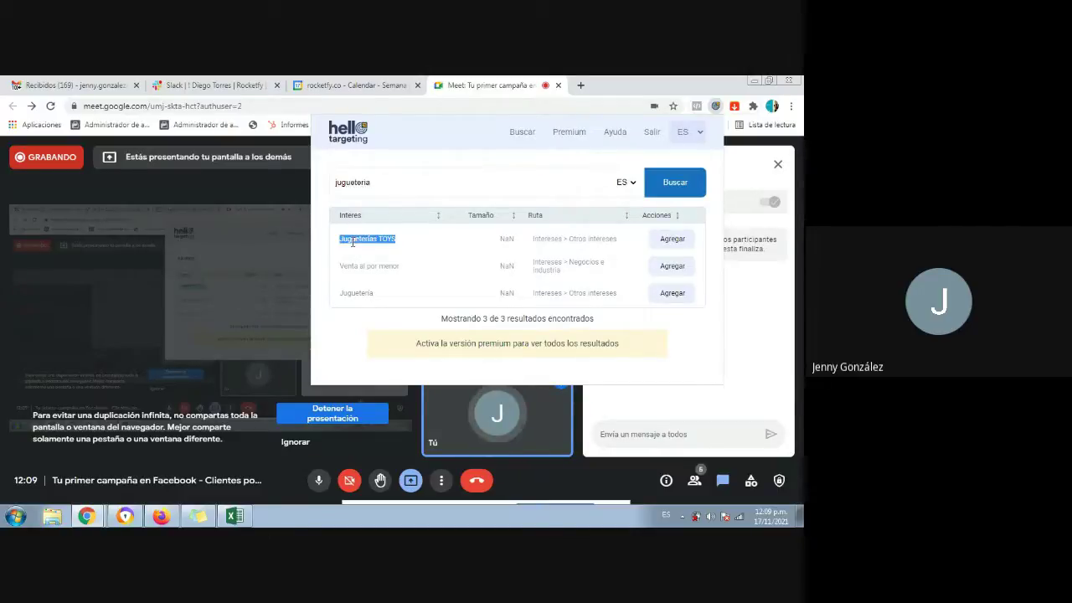
{"action": "triple_click", "coordinate": [351, 239]}
{"action": "triple_click", "coordinate": [369, 265]}
{"action": "triple_click", "coordinate": [358, 293]}
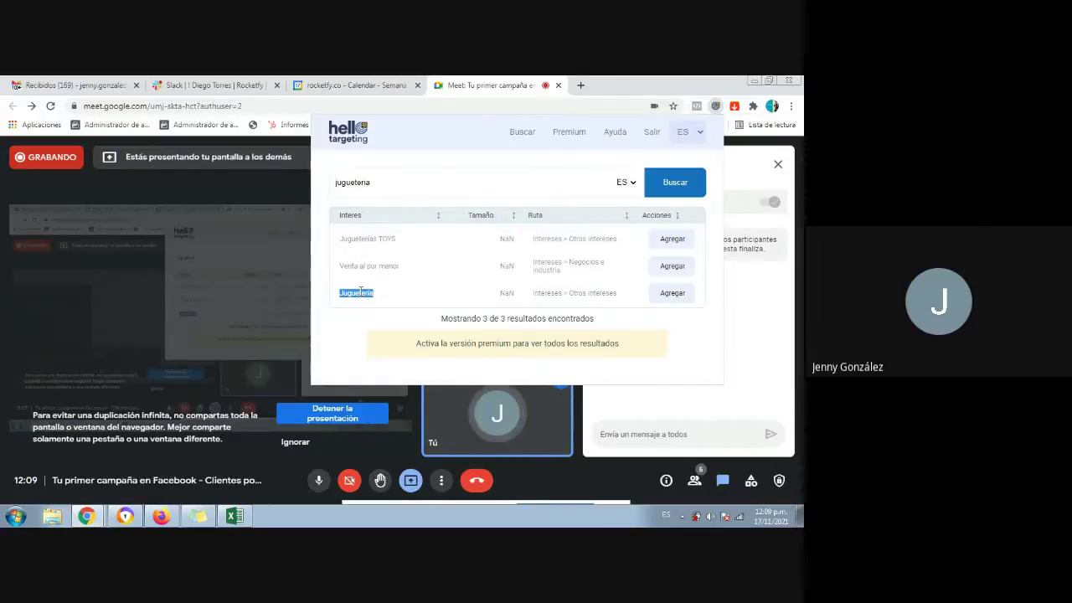
Replace the search term with 'mattel' and run the new interest search.
{"action": "left_click", "coordinate": [377, 182]}
{"action": "double_click", "coordinate": [378, 183]}
{"action": "left_click", "coordinate": [385, 183]}
{"action": "double_click", "coordinate": [390, 182]}
{"action": "triple_click", "coordinate": [381, 238]}
{"action": "left_click", "coordinate": [377, 184]}
{"action": "double_click", "coordinate": [378, 184]}
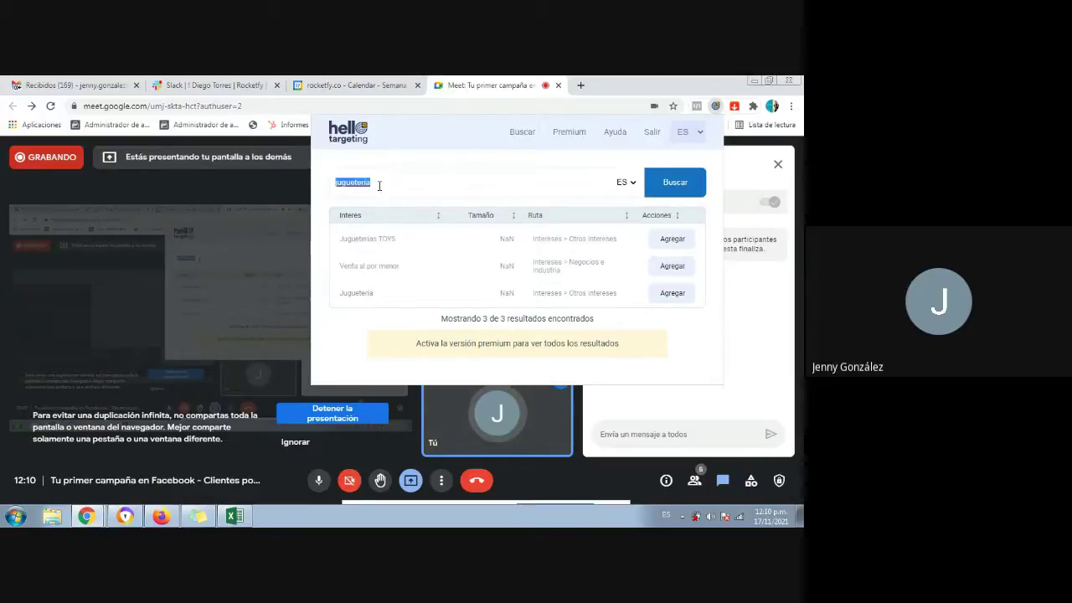
{"action": "type", "text": "hotel"}
{"action": "key", "text": "Return"}
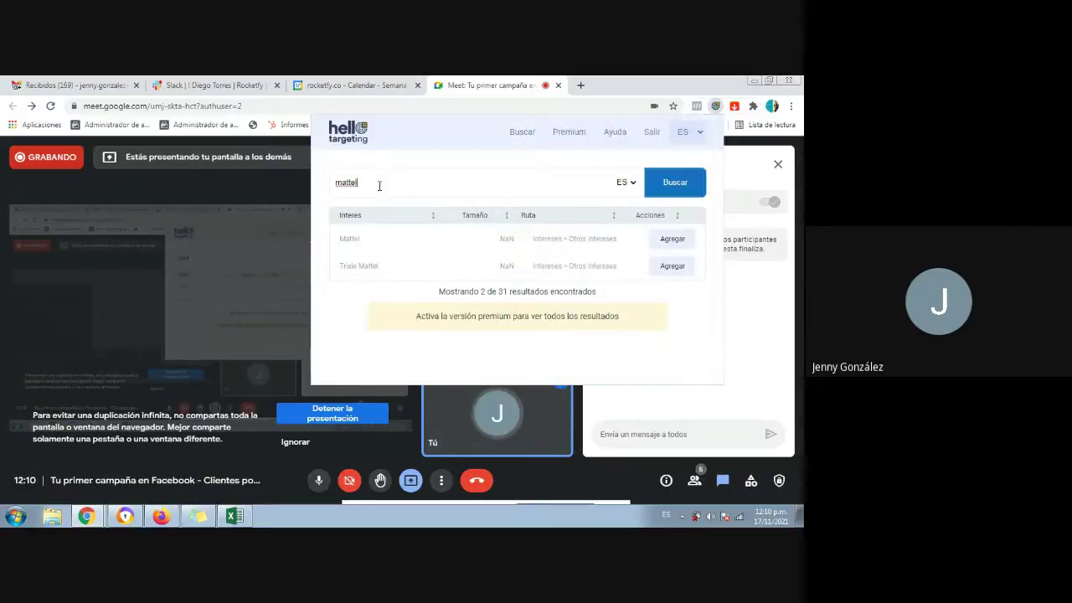
Search interests for hasbro and review the Hasbro Gaming and Hasbro results.
{"action": "double_click", "coordinate": [375, 170]}
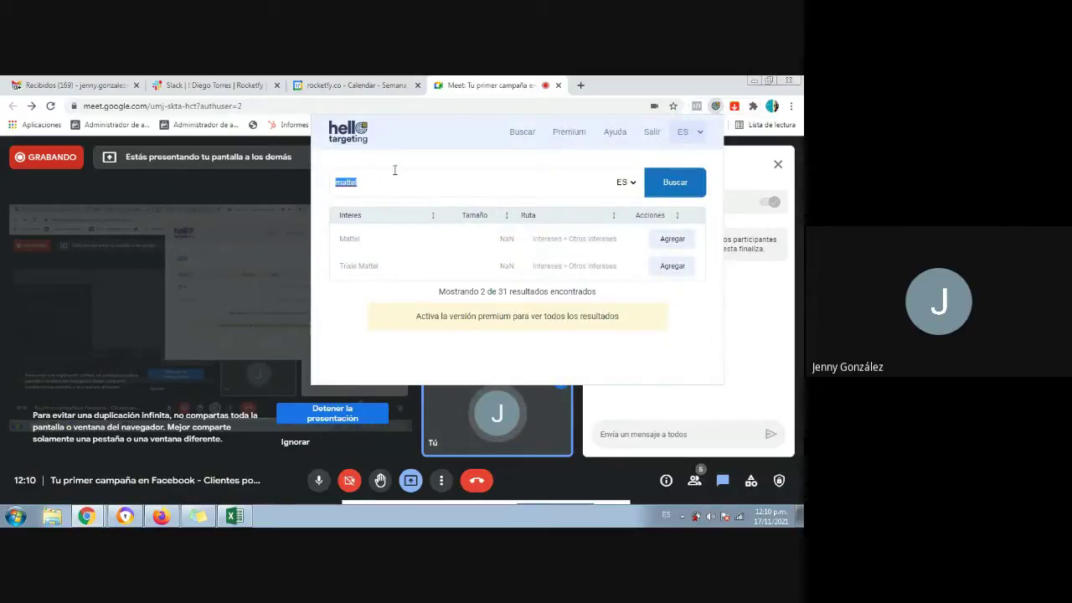
{"action": "type", "text": "hoteles"}
{"action": "key", "text": "Return"}
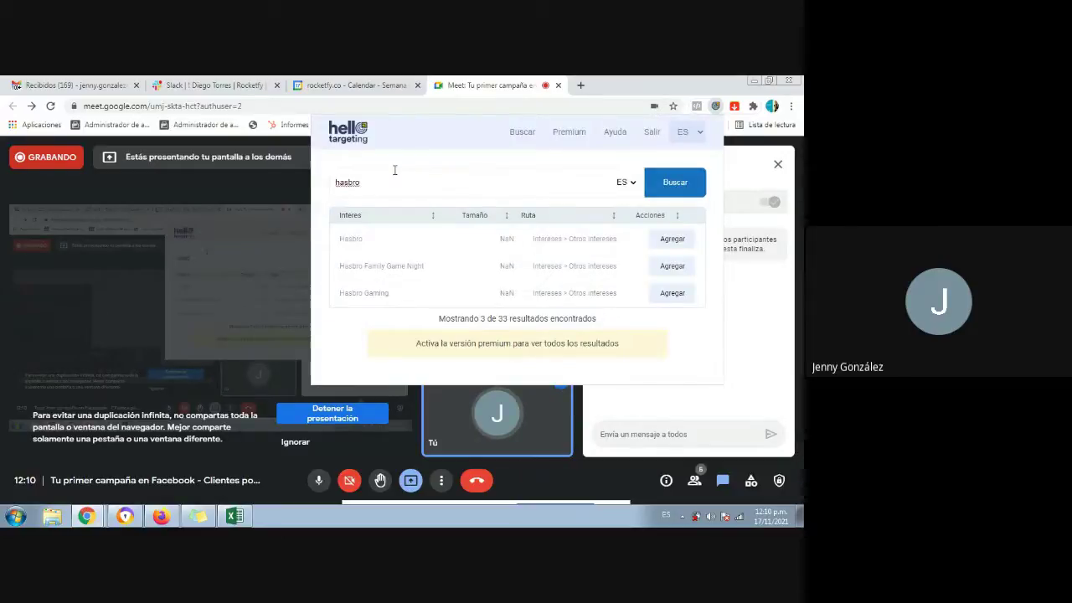
{"action": "left_click_drag", "start_coordinate": [390, 293], "coordinate": [339, 293]}
{"action": "left_click", "coordinate": [373, 264]}
{"action": "double_click", "coordinate": [358, 239]}
{"action": "double_click", "coordinate": [362, 186]}
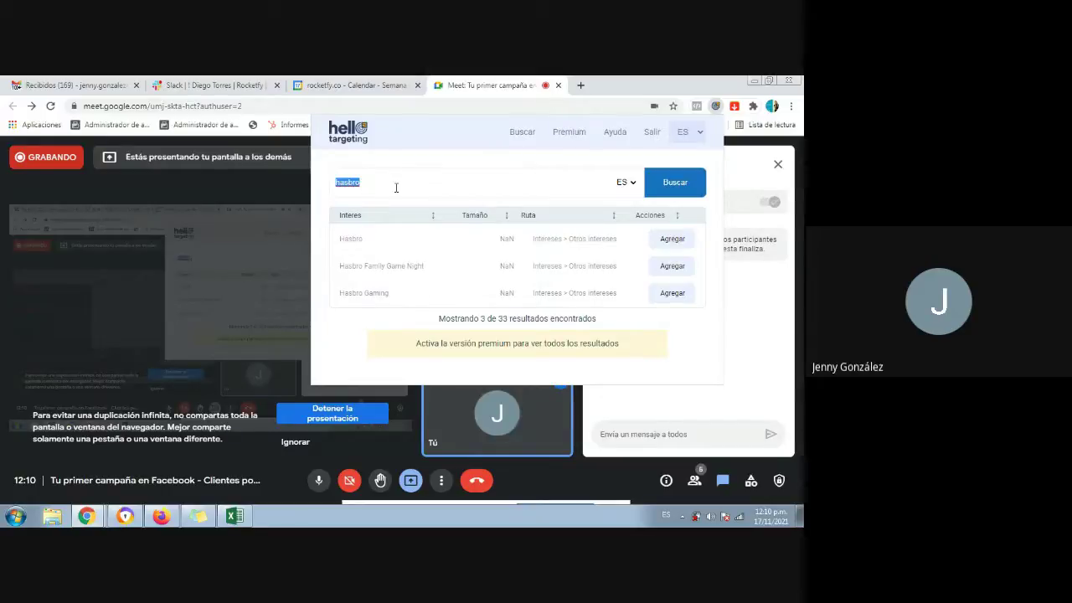
Search 'juguetes electricos', which finds nothing, then shorten the search to 'juguete'.
{"action": "type", "text": "juguetes el"}
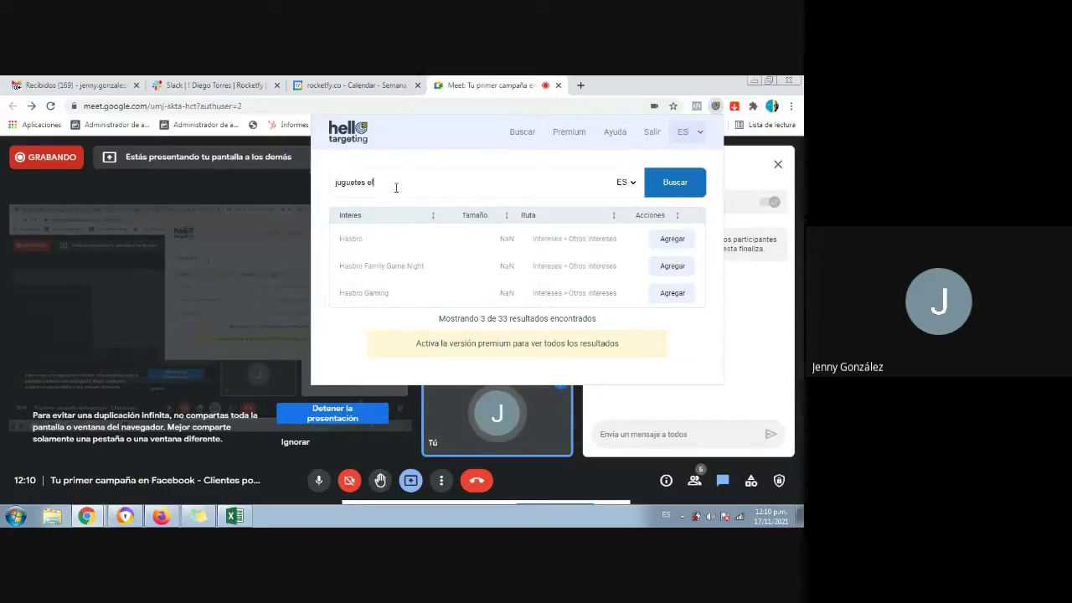
{"action": "type", "text": "ectricos"}
{"action": "key", "text": "Return"}
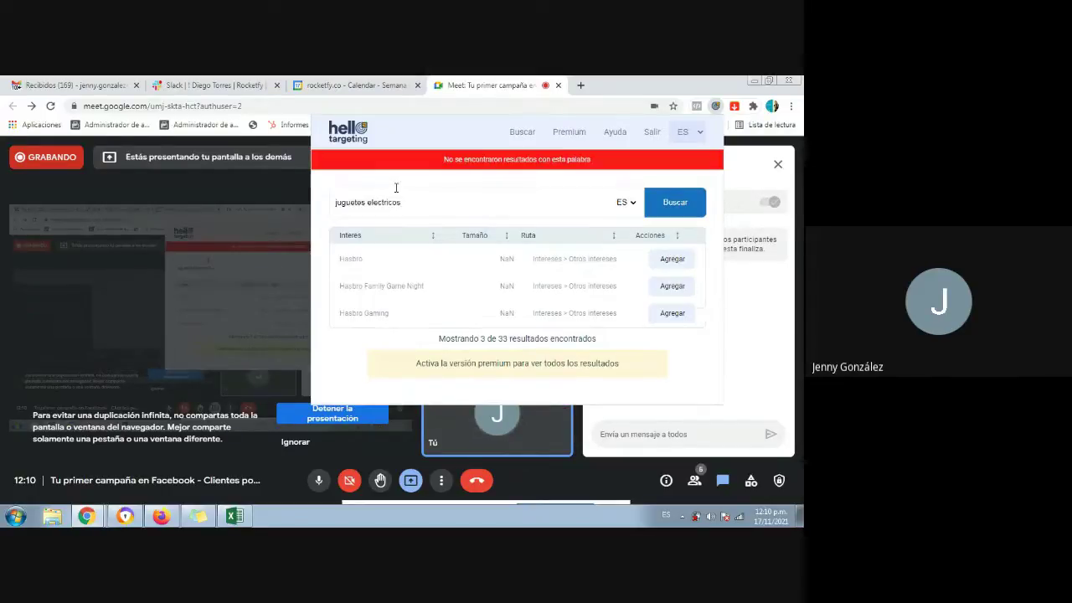
{"action": "left_click_drag", "start_coordinate": [364, 203], "coordinate": [402, 205]}
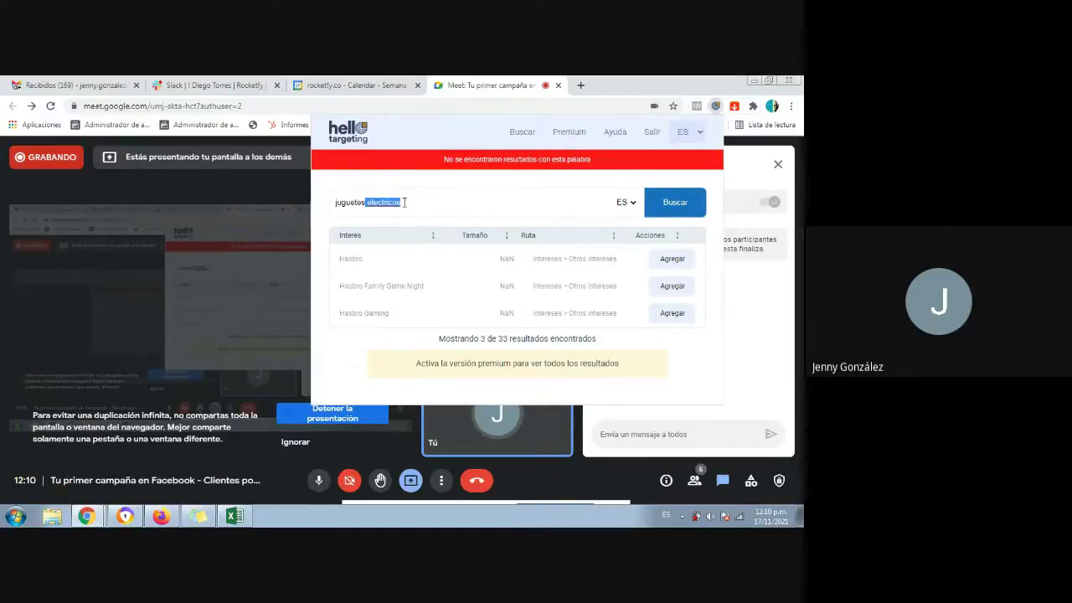
{"action": "key", "text": "BackSpace"}
{"action": "key", "text": "BackSpace"}
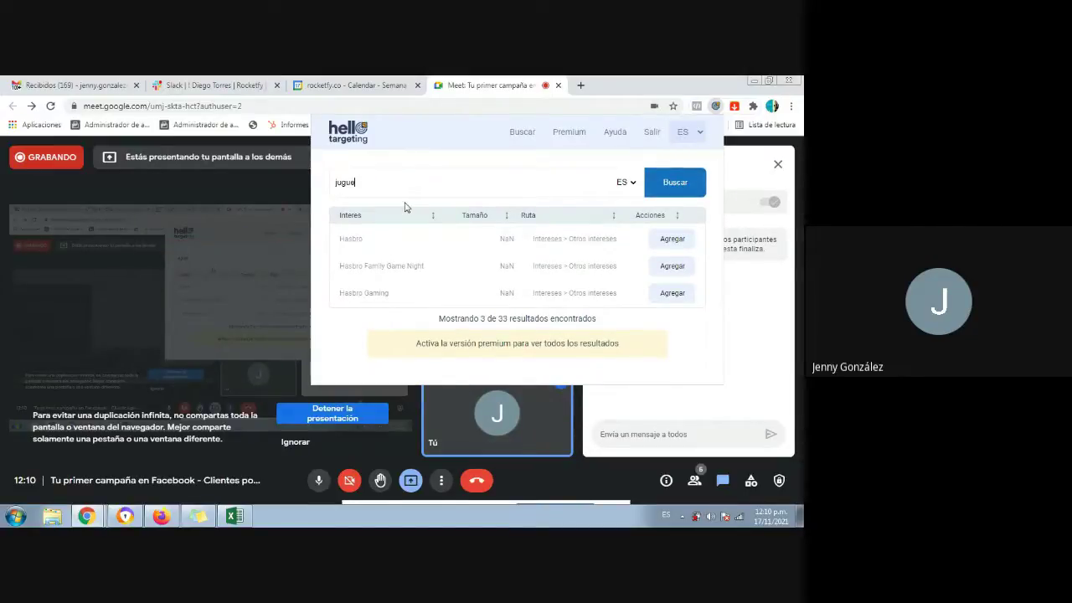
{"action": "key", "text": "Return"}
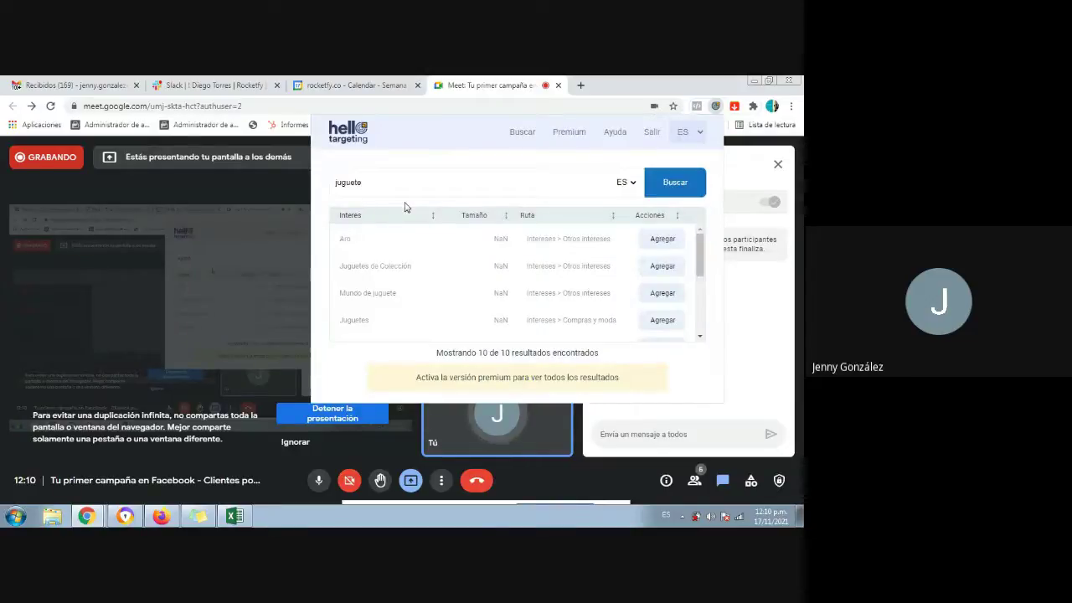
Review the first 'juguete' results: Juguetes de Colección, Mundo de juguete and Juguetes.
{"action": "triple_click", "coordinate": [375, 265]}
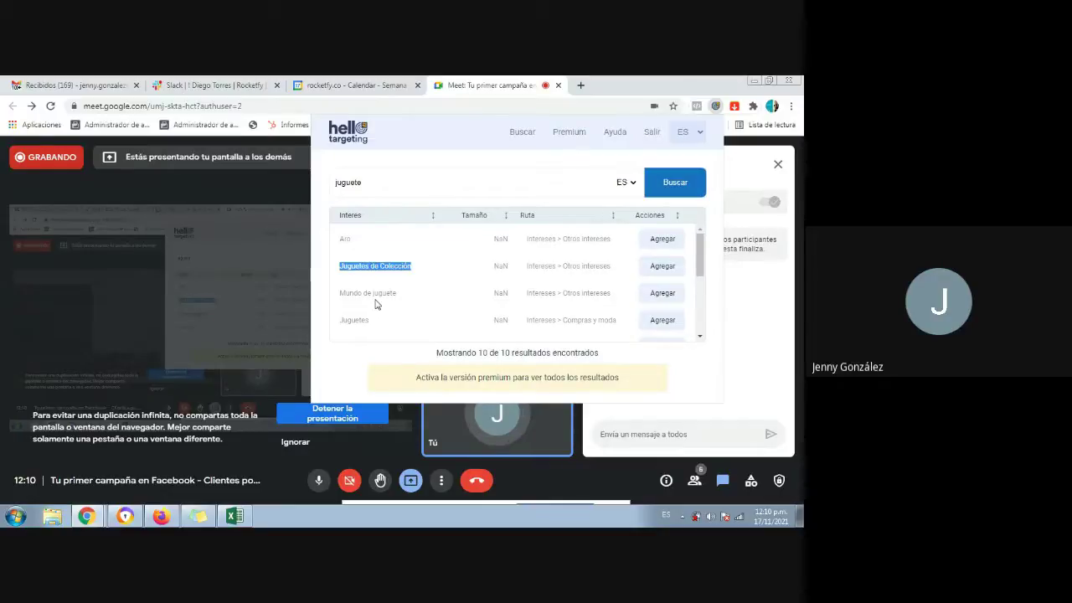
{"action": "triple_click", "coordinate": [385, 293]}
{"action": "scroll", "coordinate": [527, 292], "scroll_direction": "down", "scroll_amount": 1}
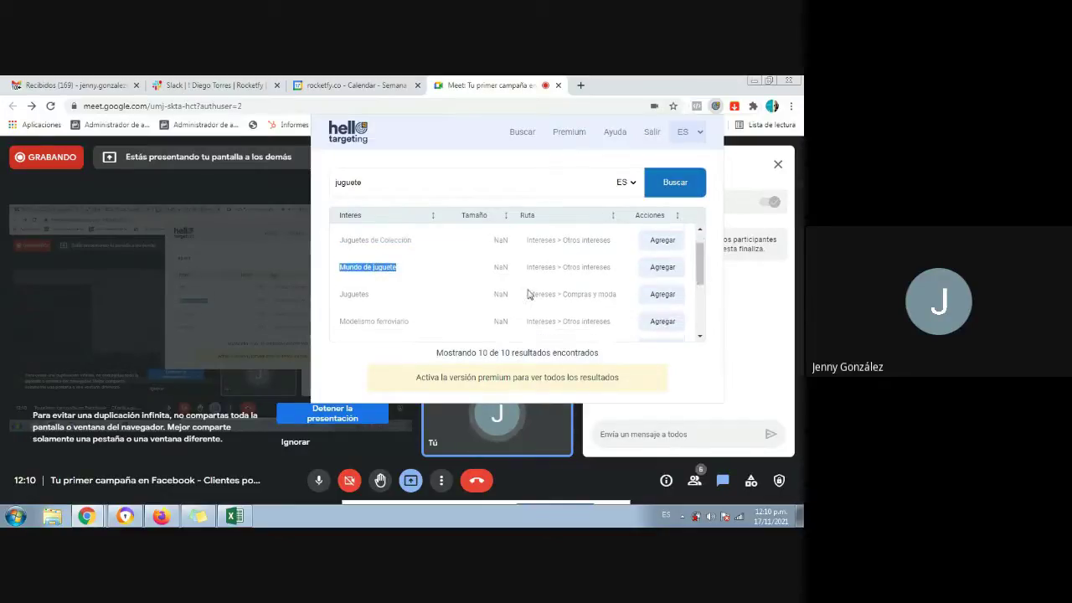
{"action": "double_click", "coordinate": [354, 268]}
{"action": "triple_click", "coordinate": [354, 268]}
{"action": "double_click", "coordinate": [354, 294]}
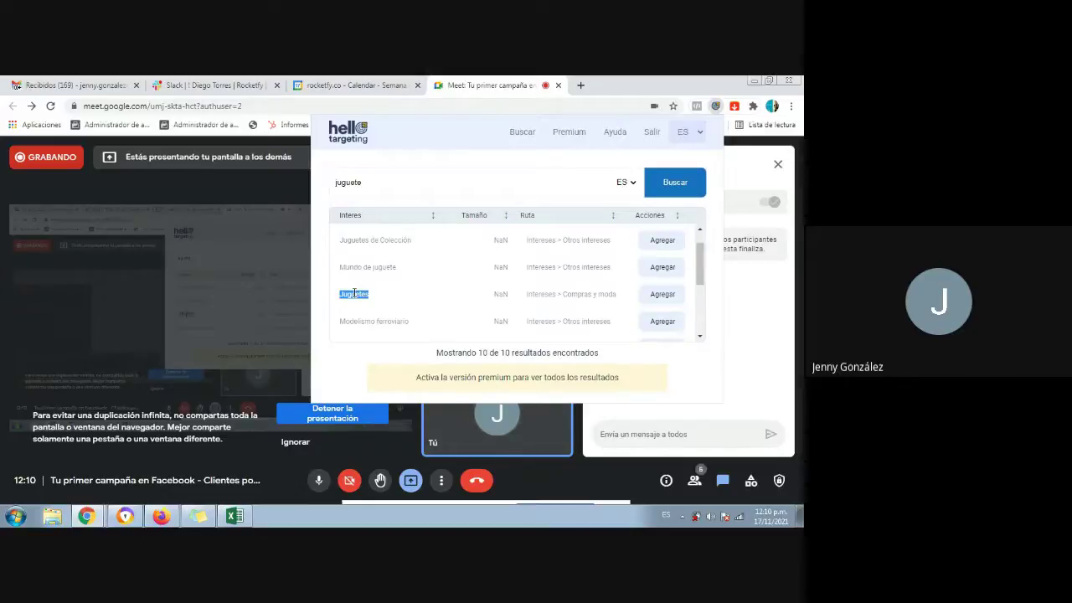
{"action": "scroll", "coordinate": [697, 271], "scroll_direction": "down", "scroll_amount": 2}
Review the remaining results (Jugueterías TOYS, Doctora Juguetes, Juguetería), then return to Ads Manager.
{"action": "triple_click", "coordinate": [385, 254]}
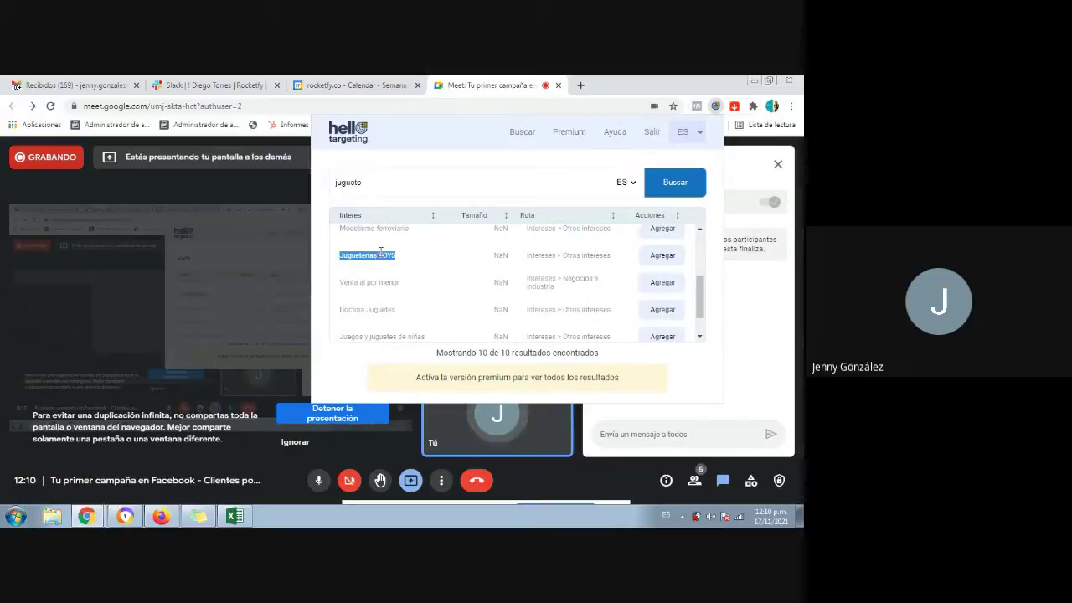
{"action": "left_click", "coordinate": [366, 308]}
{"action": "triple_click", "coordinate": [367, 308]}
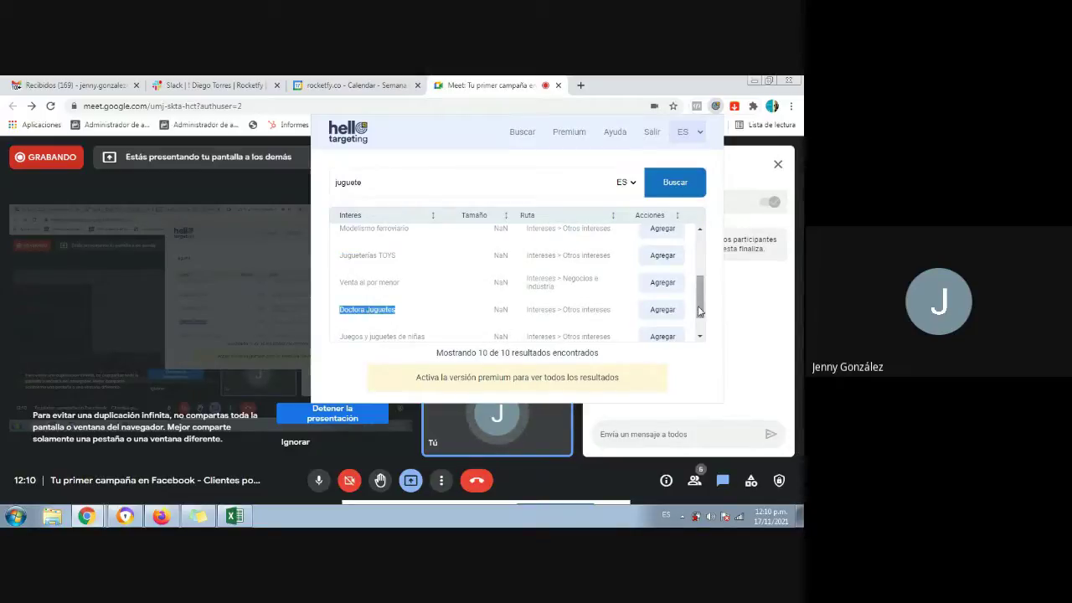
{"action": "scroll", "coordinate": [702, 314], "scroll_direction": "down", "scroll_amount": 1}
{"action": "double_click", "coordinate": [383, 300]}
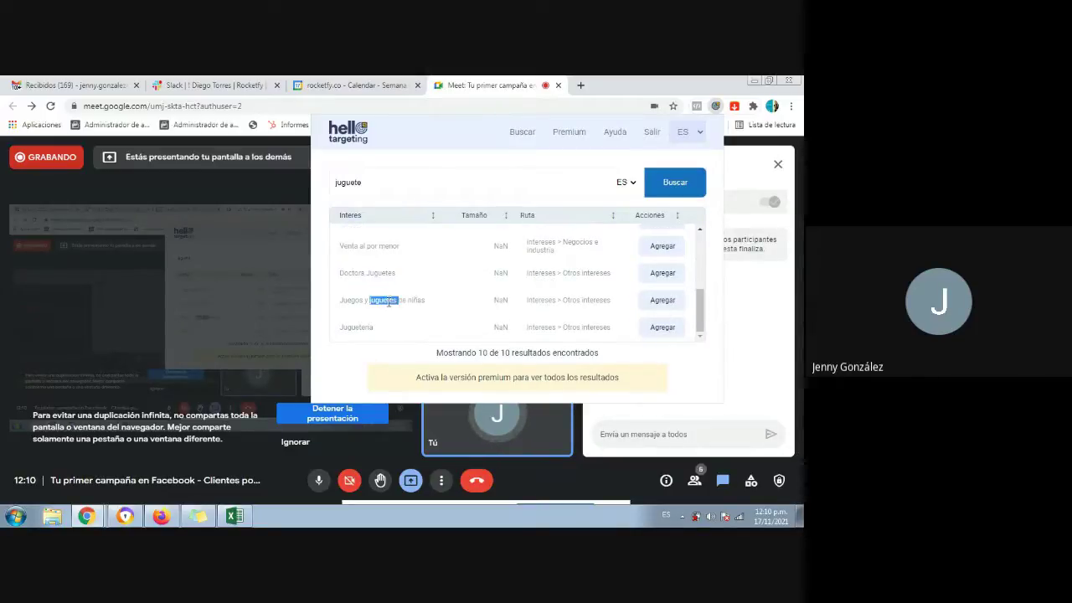
{"action": "double_click", "coordinate": [355, 326]}
{"action": "scroll", "coordinate": [362, 306], "scroll_direction": "up", "scroll_amount": 3}
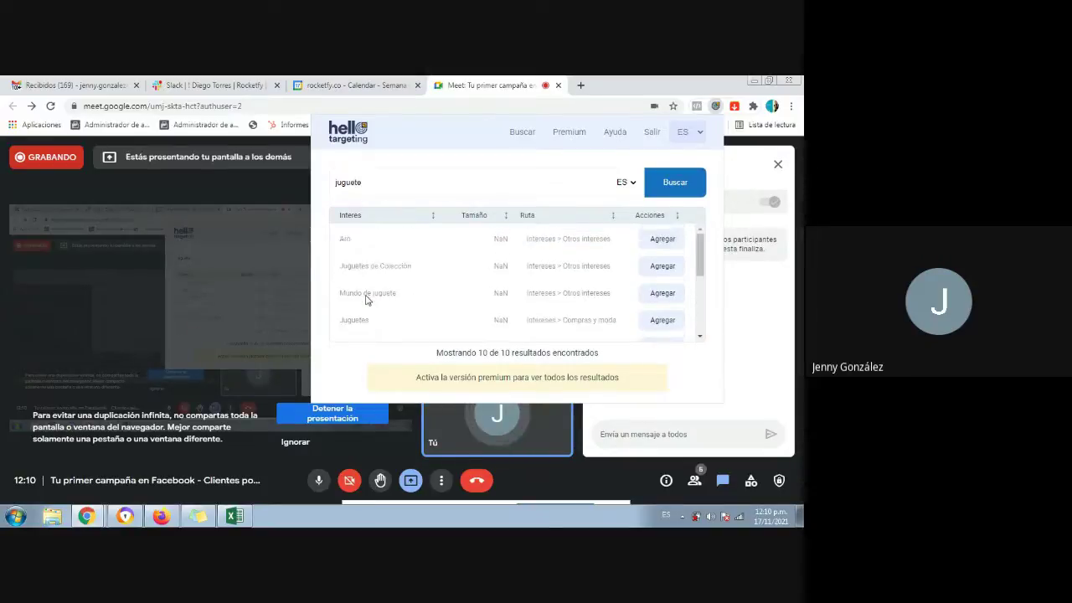
{"action": "scroll", "coordinate": [367, 296], "scroll_direction": "up", "scroll_amount": 4}
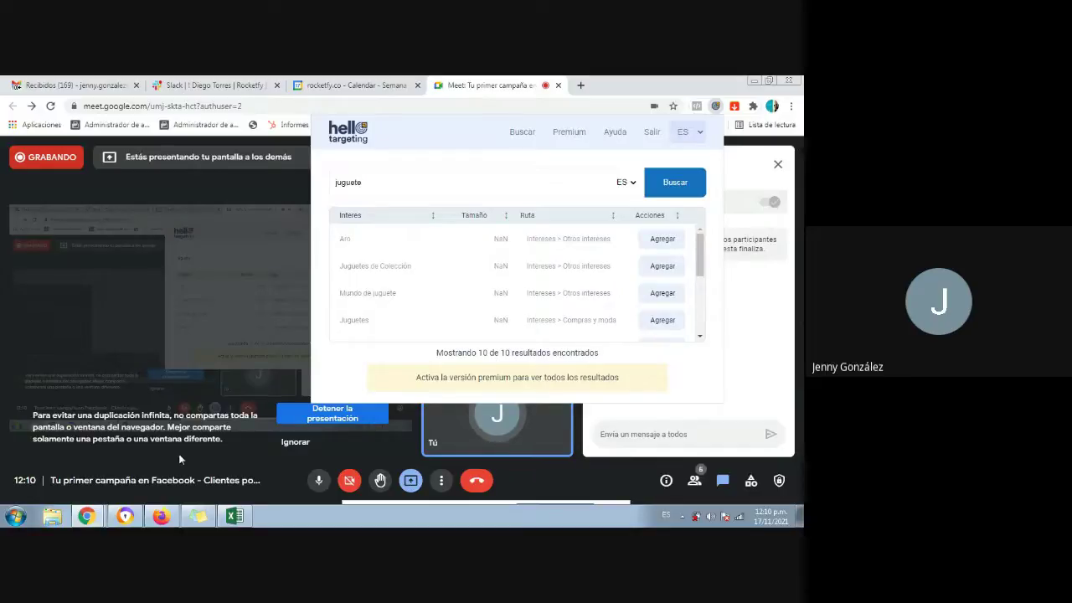
{"action": "left_click", "coordinate": [161, 516]}
{"action": "left_click", "coordinate": [192, 88]}
Complete the ad set name with 'juguet3s' and name the ad 'Video - Imagenes 1'.
{"action": "left_click", "coordinate": [67, 88]}
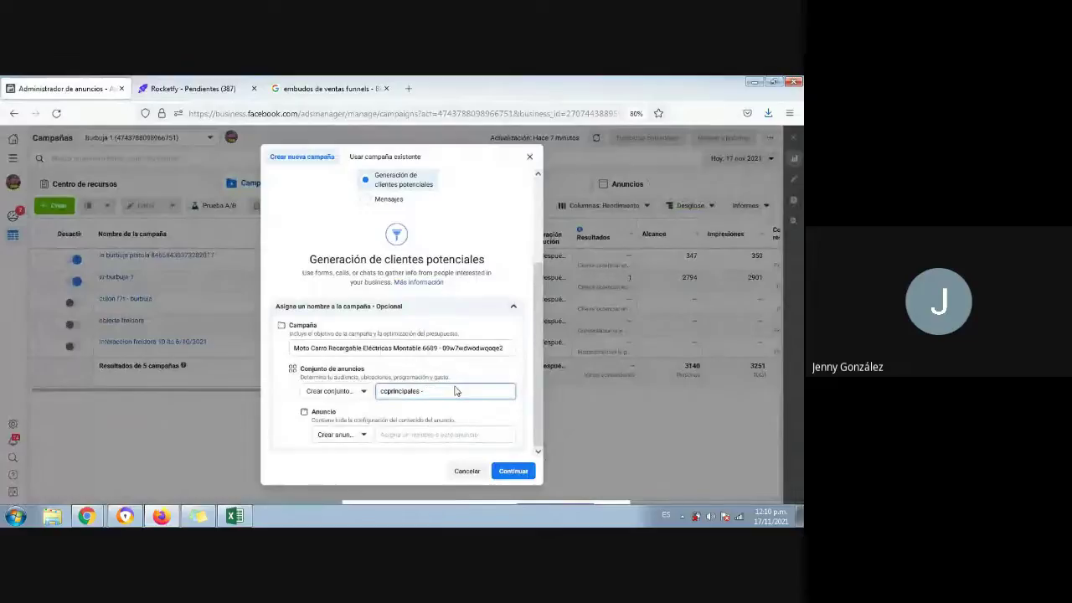
{"action": "type", "text": "juguet3s"}
{"action": "left_click", "coordinate": [415, 435]}
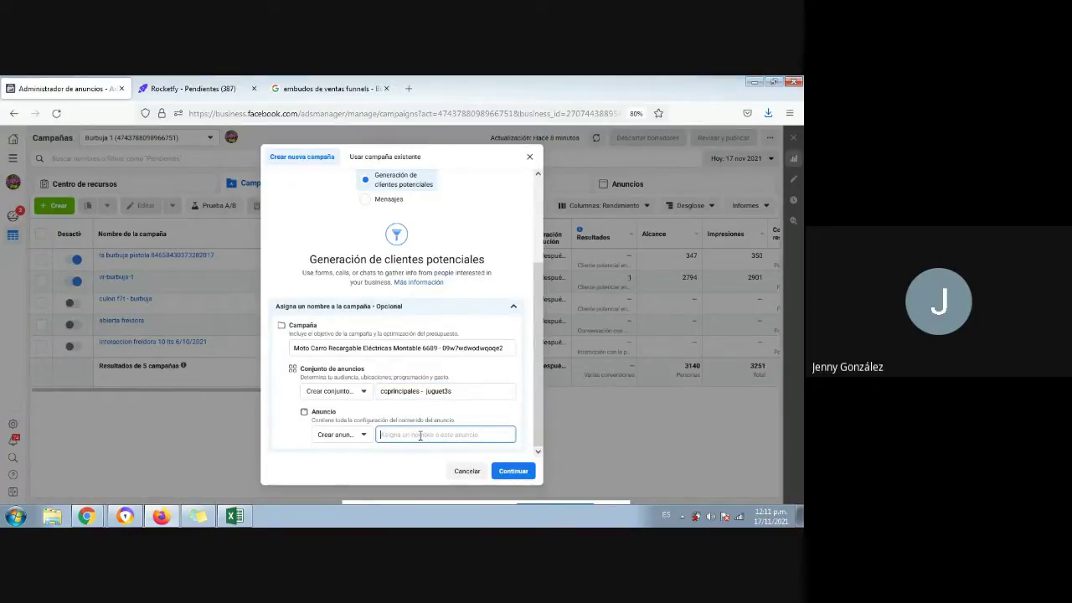
{"action": "type", "text": "Video - Imagenes 1"}
Create the campaign draft and switch campaign budget optimization to Activado (40 000 $ daily).
{"action": "left_click", "coordinate": [516, 475]}
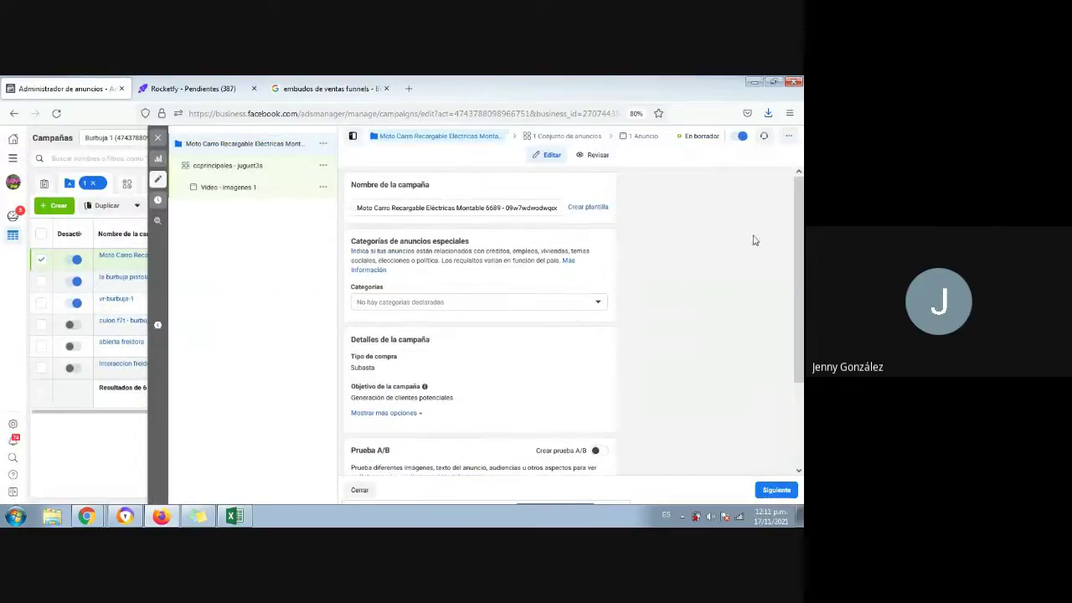
{"action": "scroll", "coordinate": [802, 217], "scroll_direction": "down", "scroll_amount": 1}
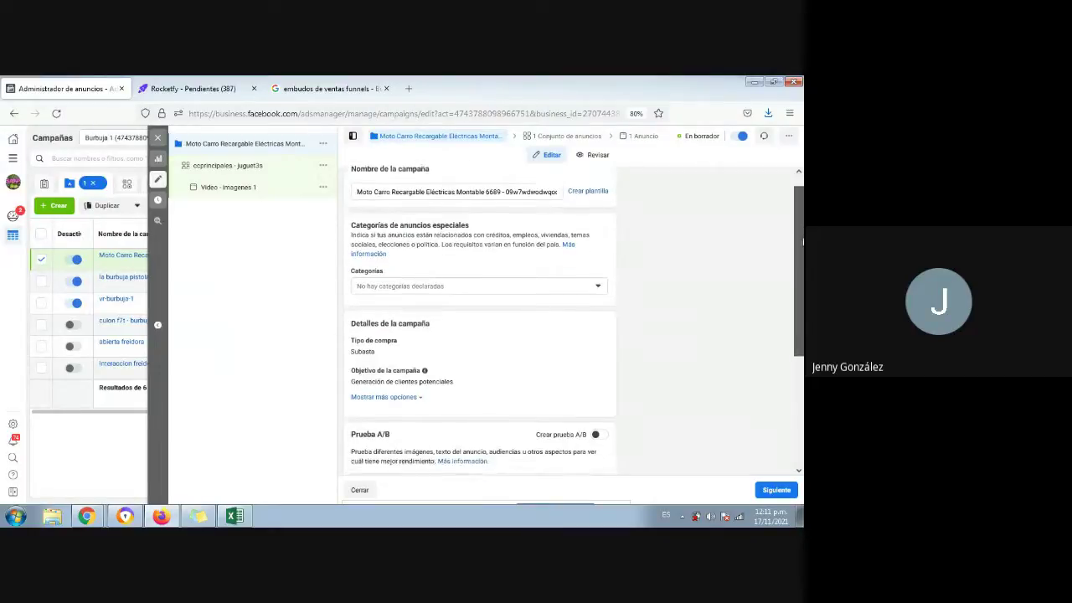
{"action": "scroll", "coordinate": [801, 216], "scroll_direction": "down", "scroll_amount": 3}
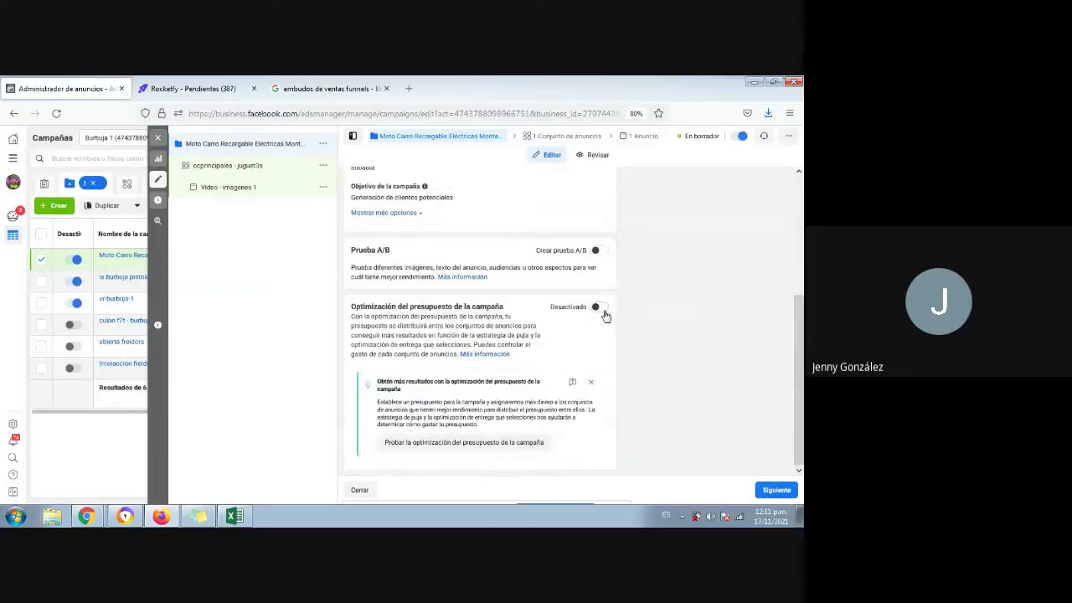
{"action": "left_click", "coordinate": [599, 309]}
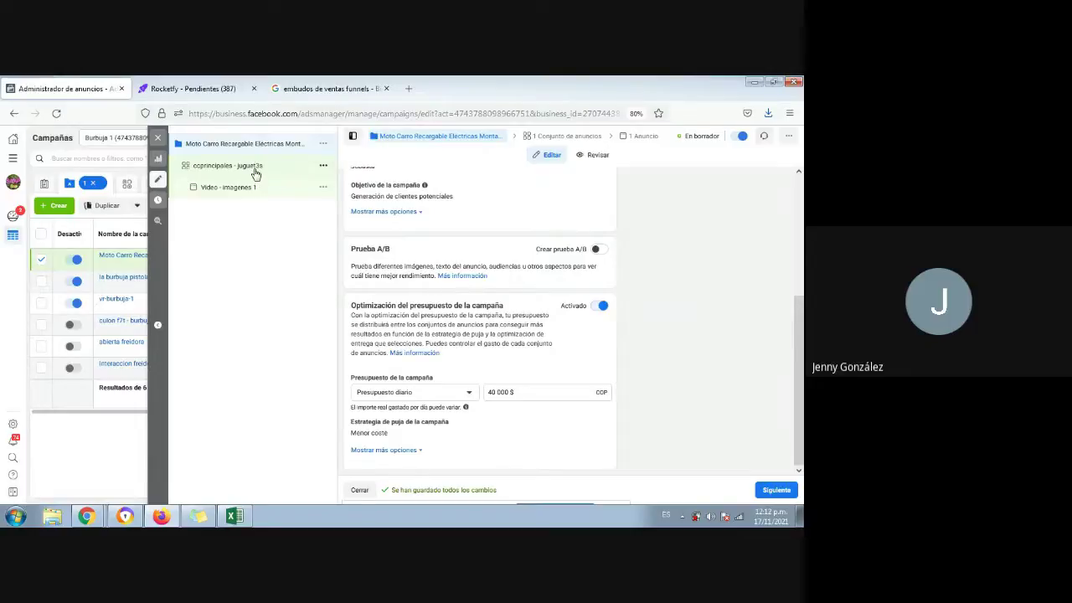
{"action": "mouse_move", "coordinate": [86, 514]}
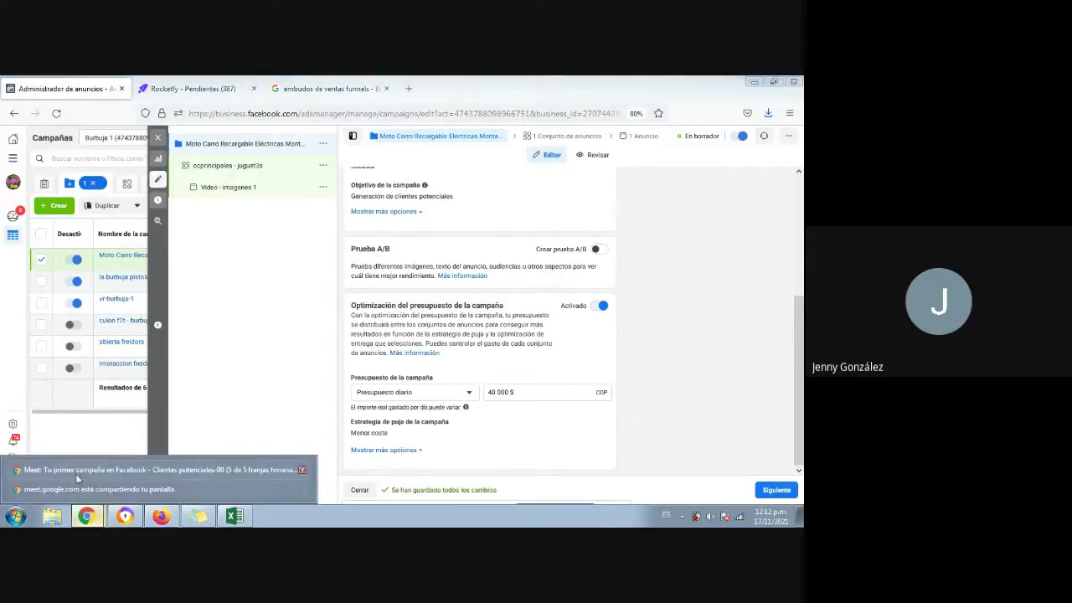
{"action": "left_click", "coordinate": [75, 473]}
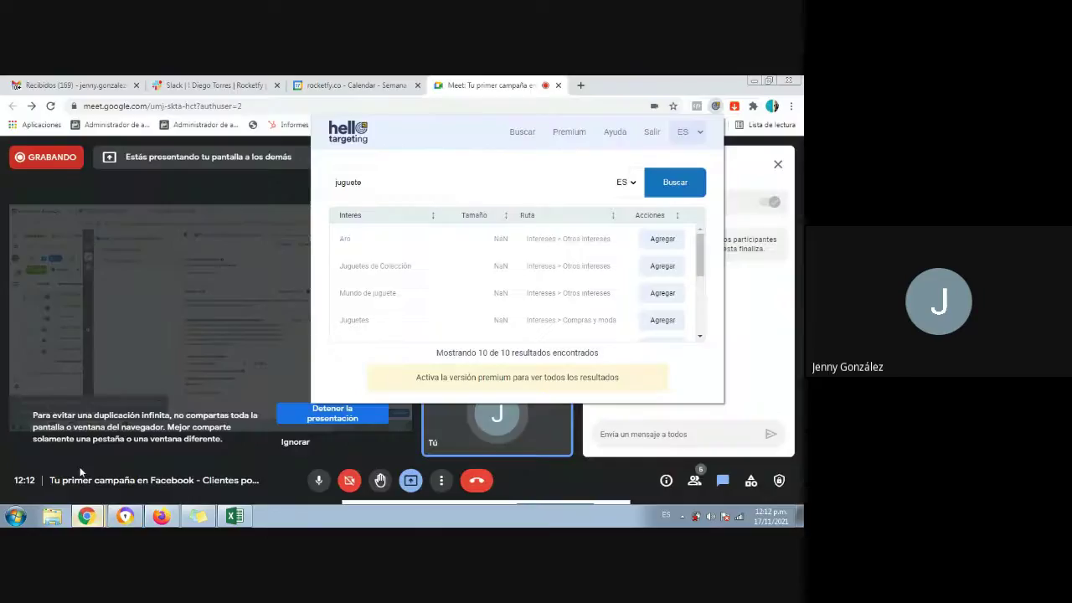
{"action": "triple_click", "coordinate": [380, 266]}
{"action": "key", "text": "alt+Tab"}
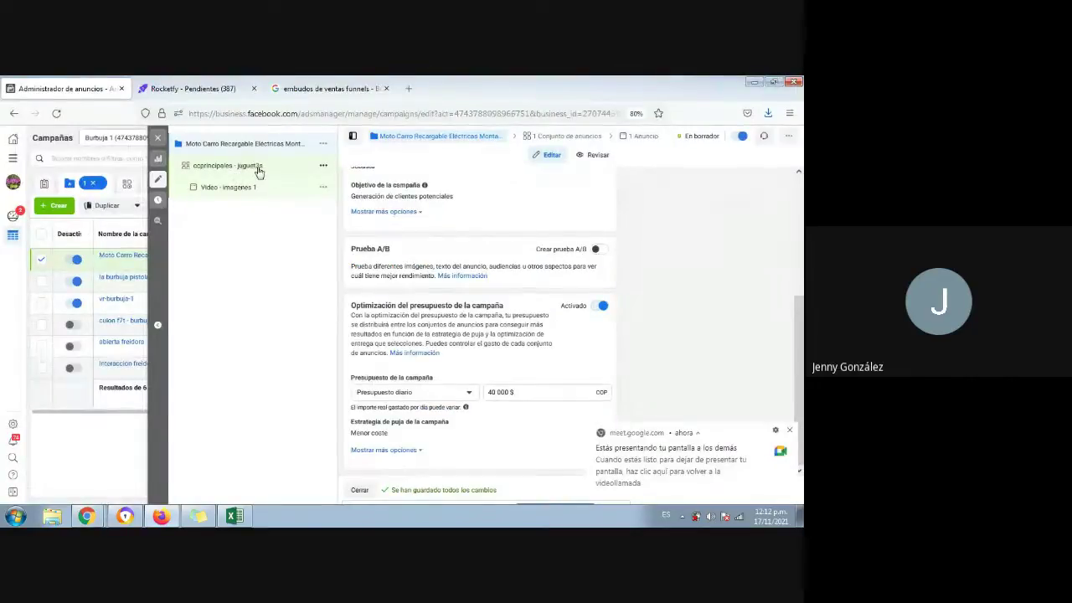
{"action": "left_click", "coordinate": [788, 429]}
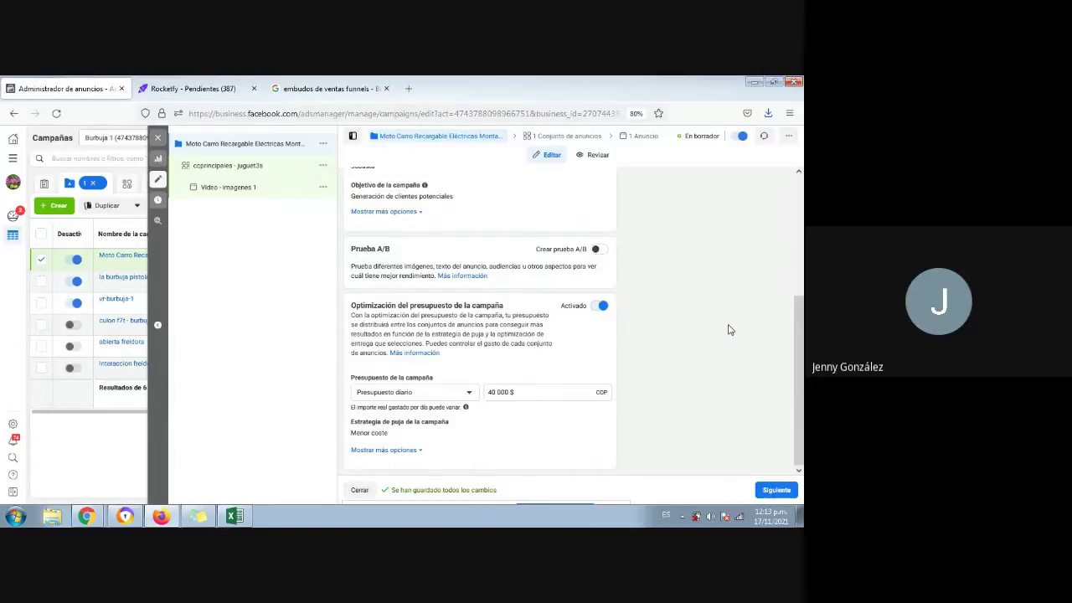
Change the daily campaign budget to 35 000 $ and expand Mostrar más opciones.
{"action": "triple_click", "coordinate": [508, 395]}
{"action": "left_click", "coordinate": [508, 394]}
{"action": "left_click", "coordinate": [802, 422]}
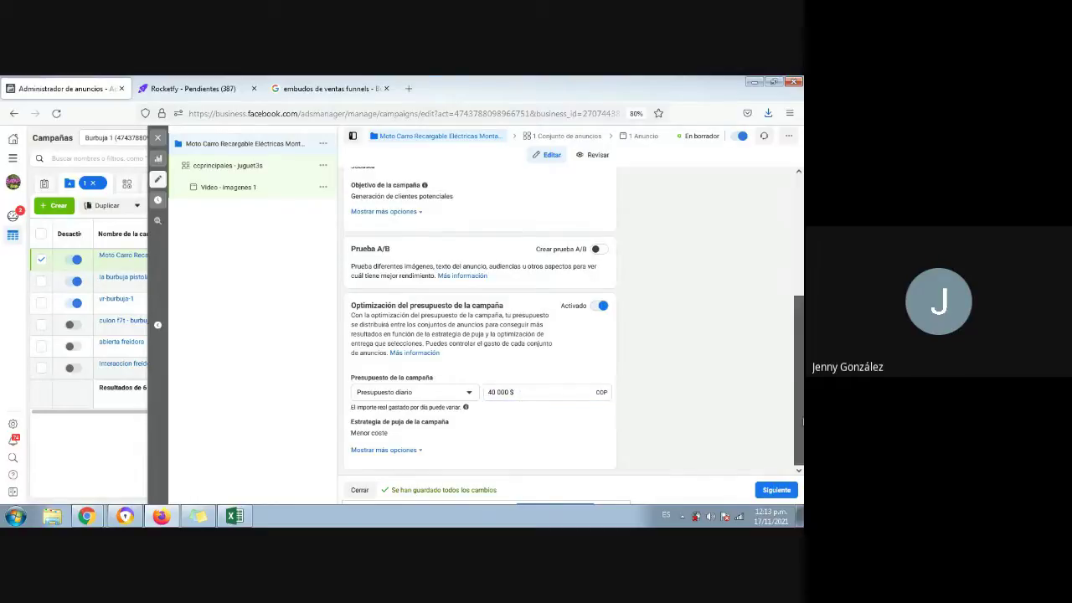
{"action": "type", "text": "35000"}
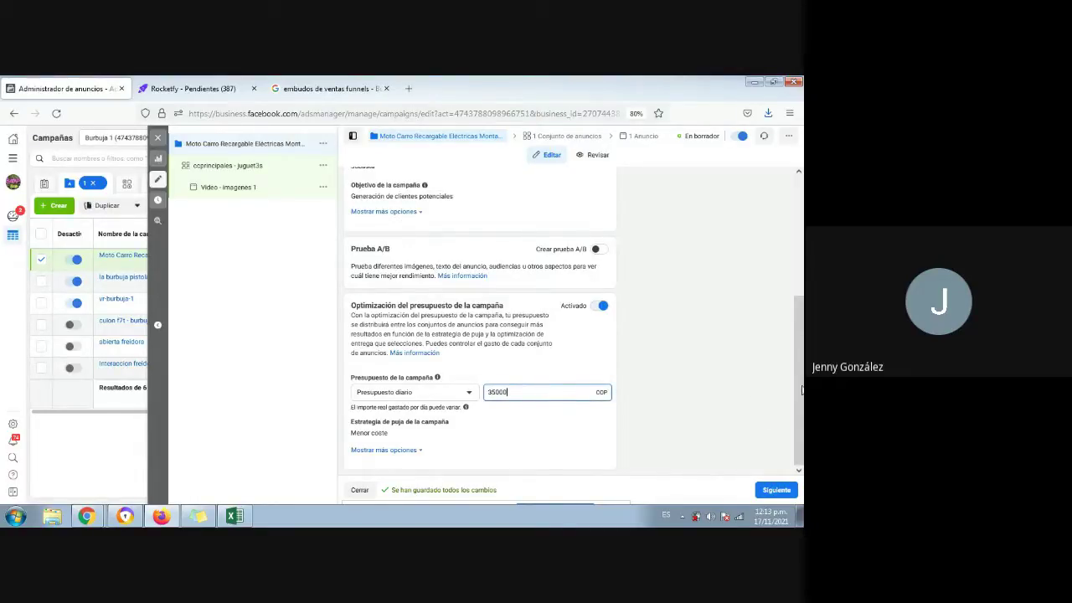
{"action": "left_click", "coordinate": [801, 389]}
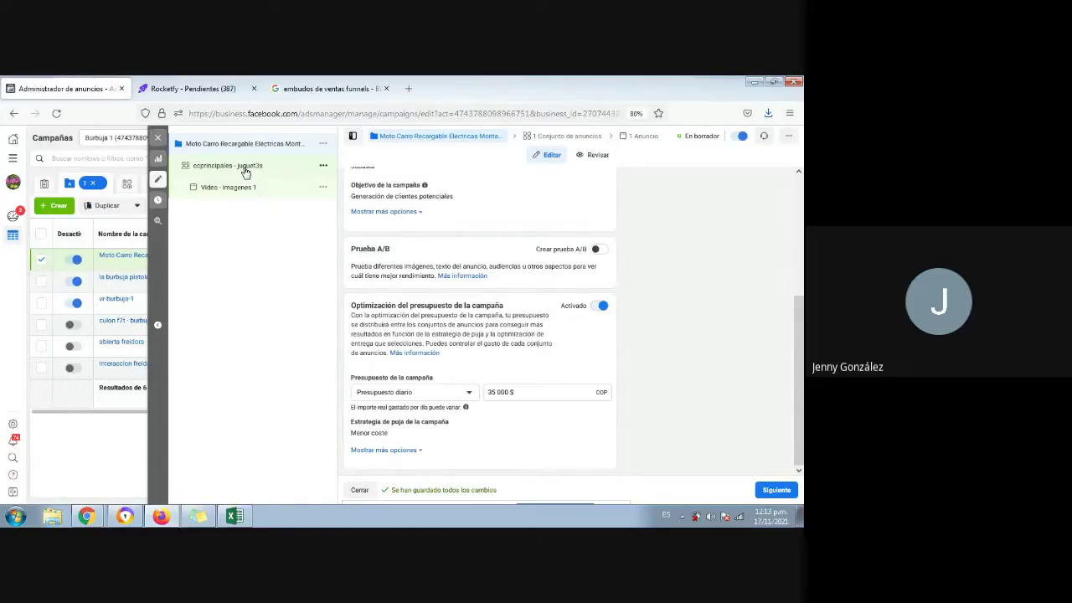
{"action": "left_click", "coordinate": [537, 393]}
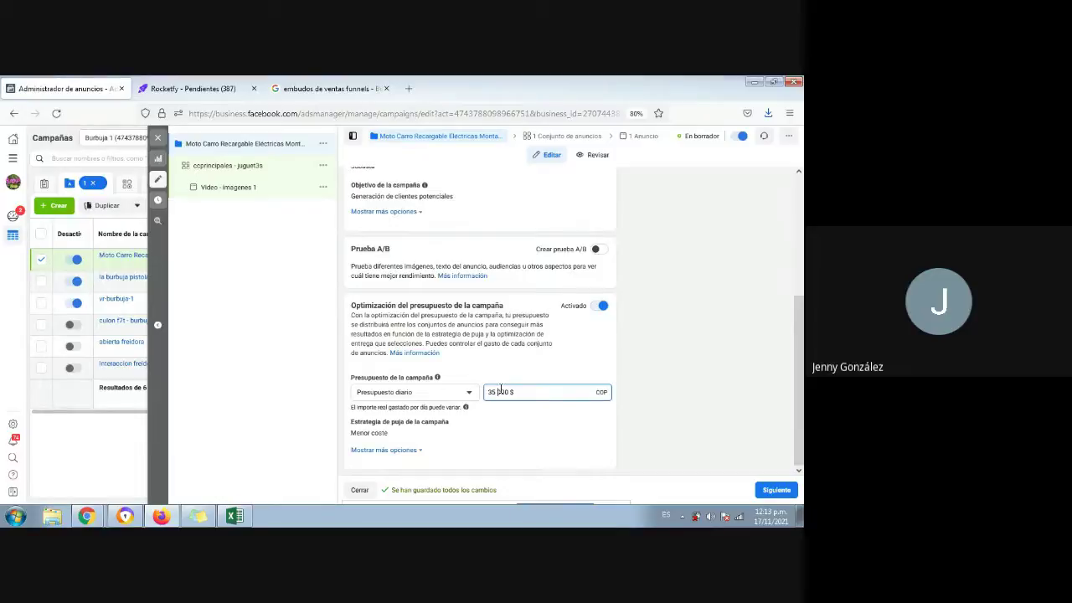
{"action": "left_click", "coordinate": [381, 451]}
{"action": "scroll", "coordinate": [397, 454], "scroll_direction": "down", "scroll_amount": 1}
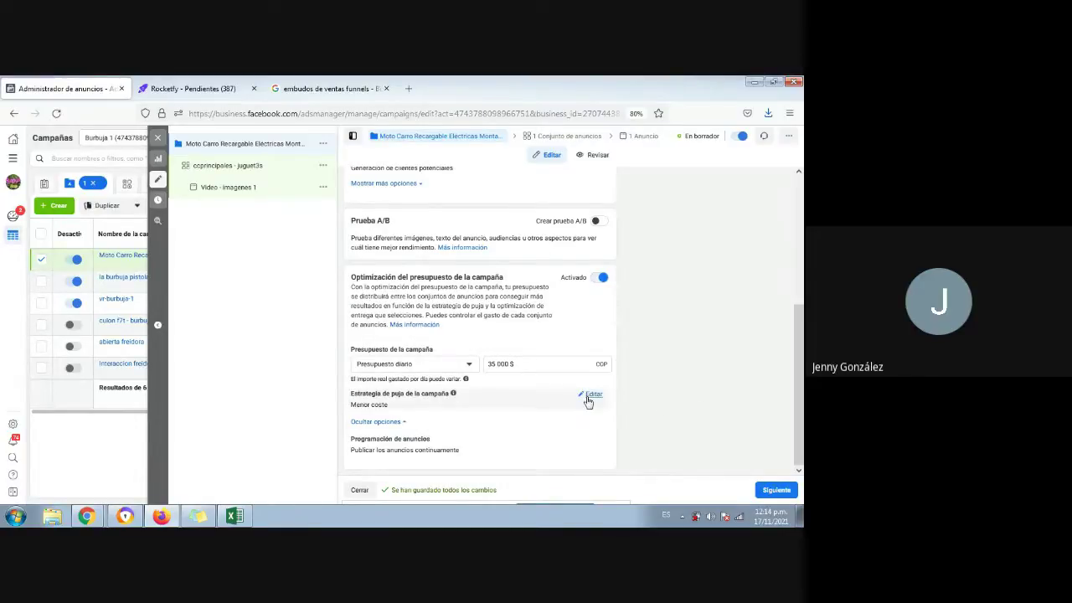
Try the Límite de puja bid strategy, revert to Menor coste, then return to the Meet call.
{"action": "left_click", "coordinate": [588, 399]}
{"action": "left_click", "coordinate": [390, 409]}
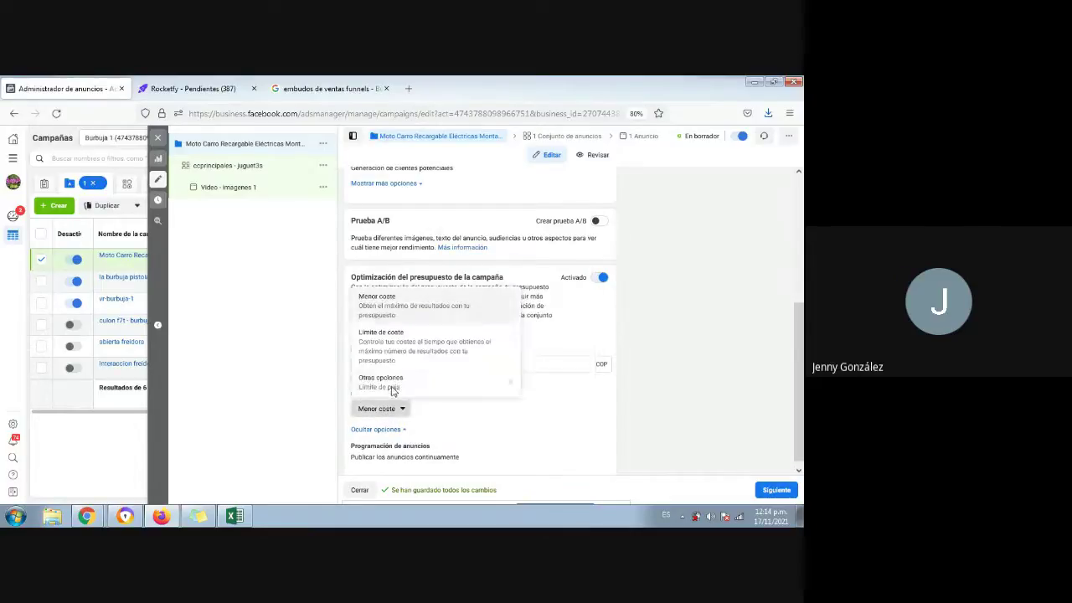
{"action": "mouse_move", "coordinate": [393, 390]}
{"action": "left_click", "coordinate": [583, 390]}
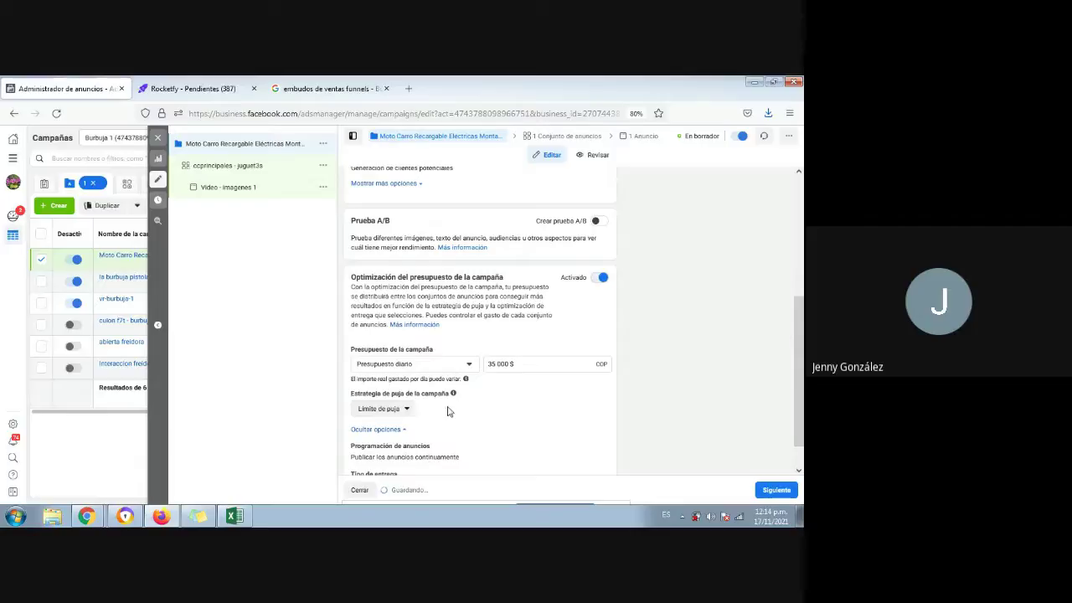
{"action": "scroll", "coordinate": [444, 436], "scroll_direction": "down", "scroll_amount": 1}
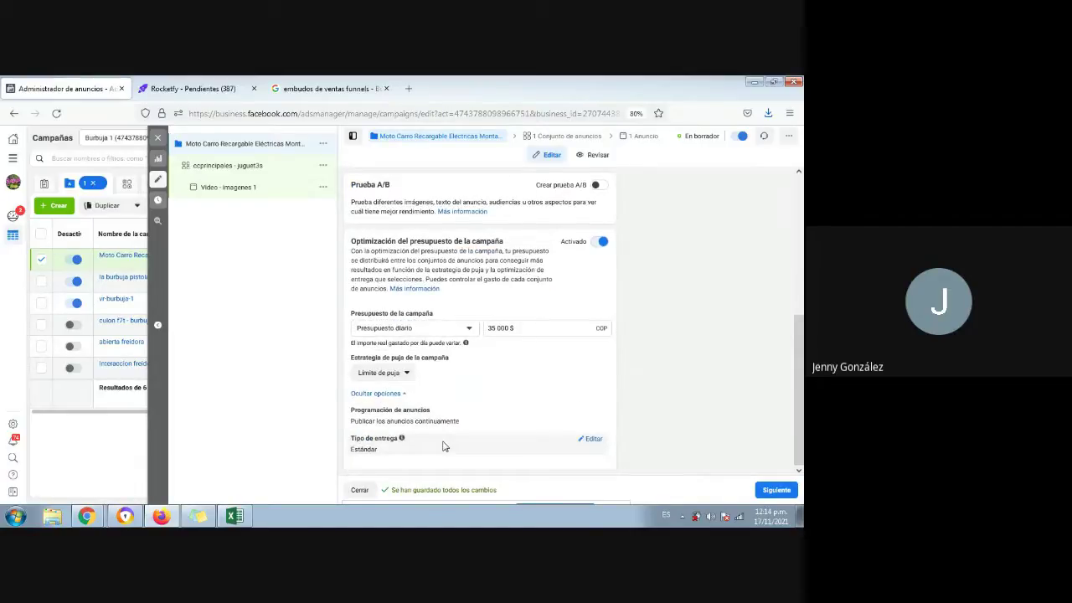
{"action": "left_click", "coordinate": [392, 374]}
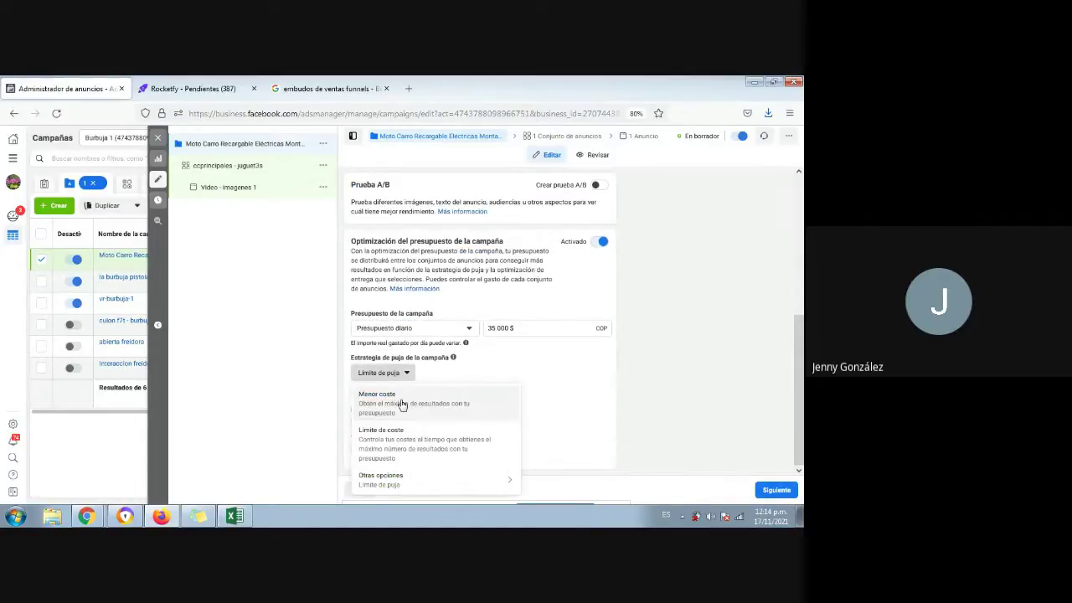
{"action": "left_click", "coordinate": [401, 403]}
{"action": "left_click", "coordinate": [502, 342]}
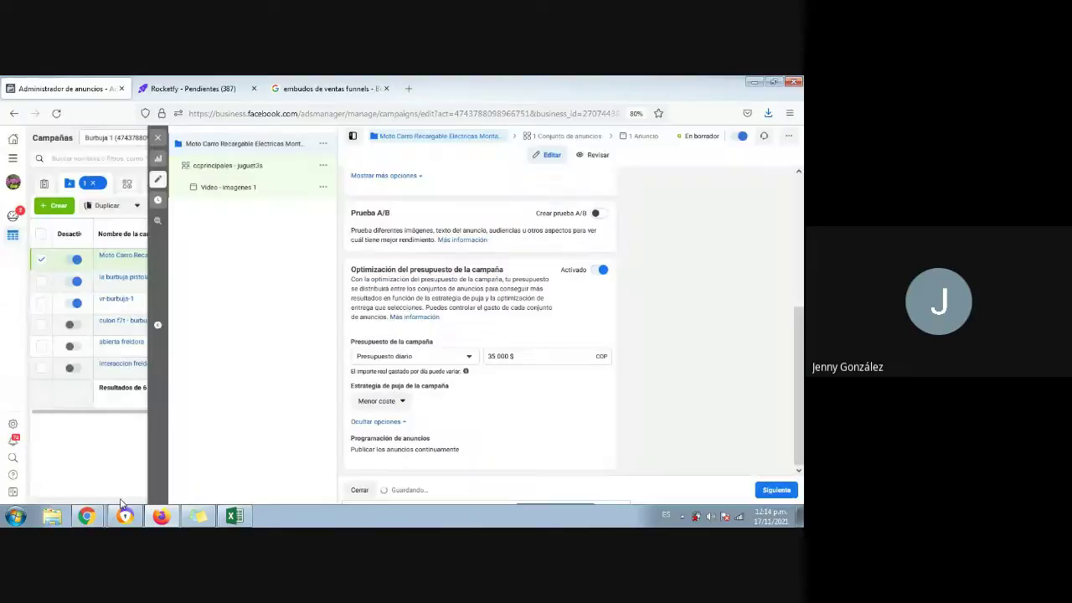
{"action": "left_click", "coordinate": [86, 516]}
{"action": "left_click", "coordinate": [85, 473]}
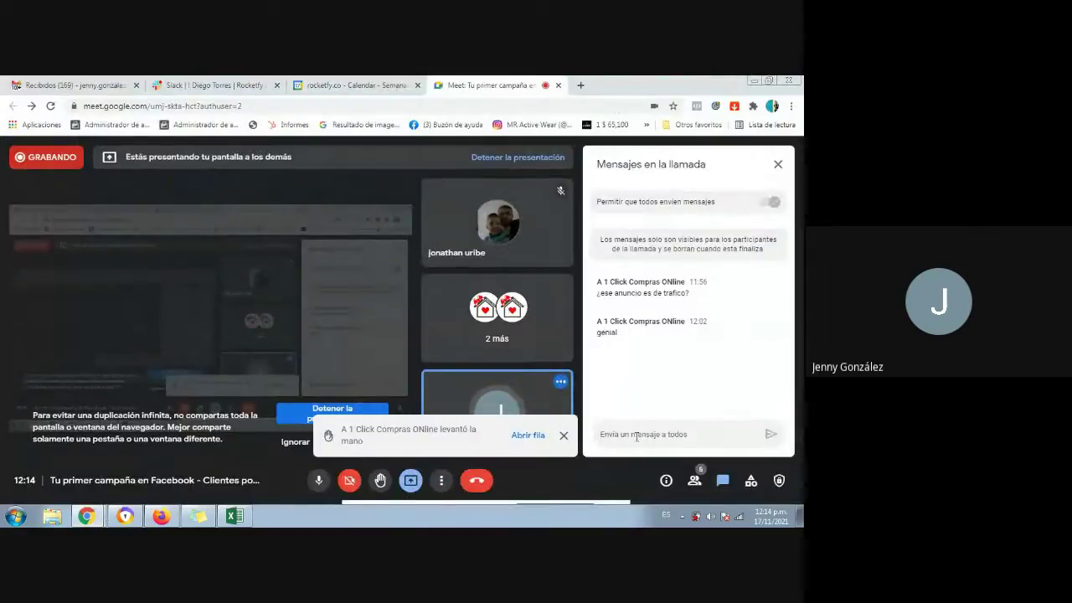
Toggle the Meet camera on and off twice, leaving it off, then switch back to Ads Manager.
{"action": "left_click", "coordinate": [351, 481]}
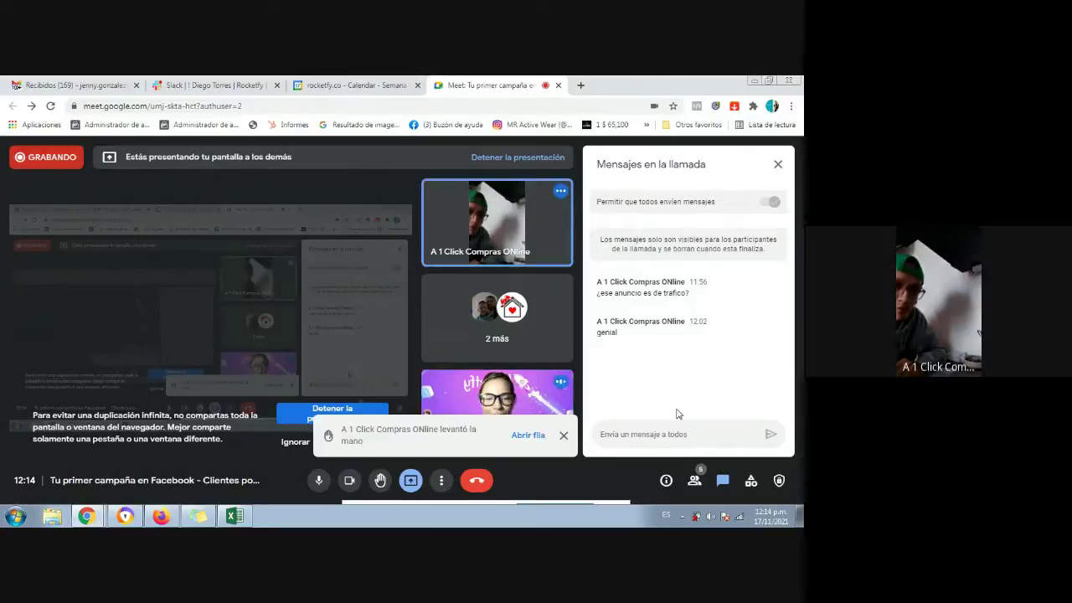
{"action": "left_click", "coordinate": [351, 488]}
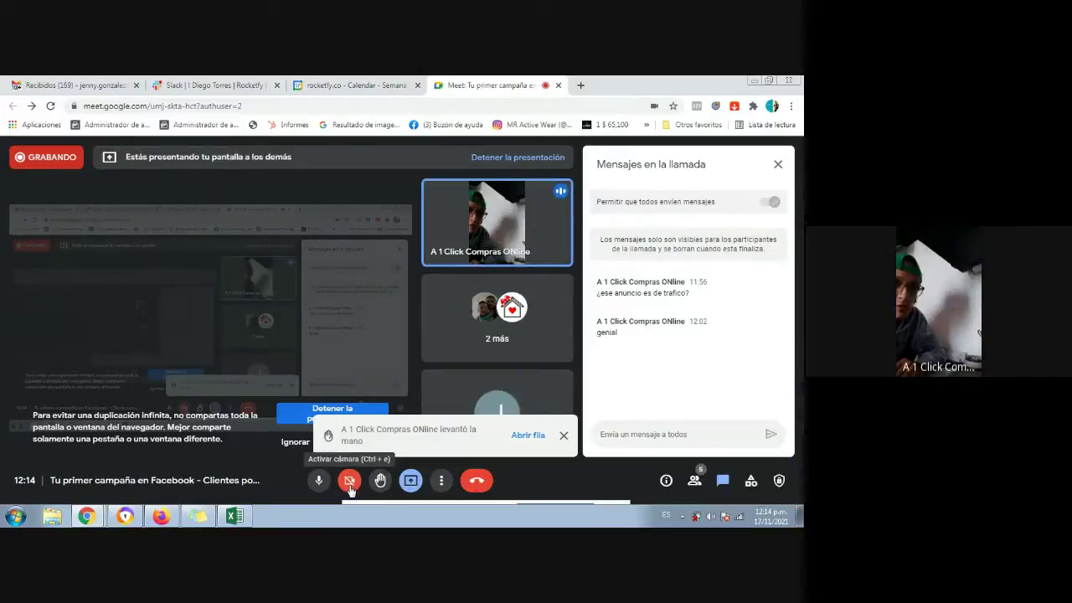
{"action": "left_click", "coordinate": [350, 480]}
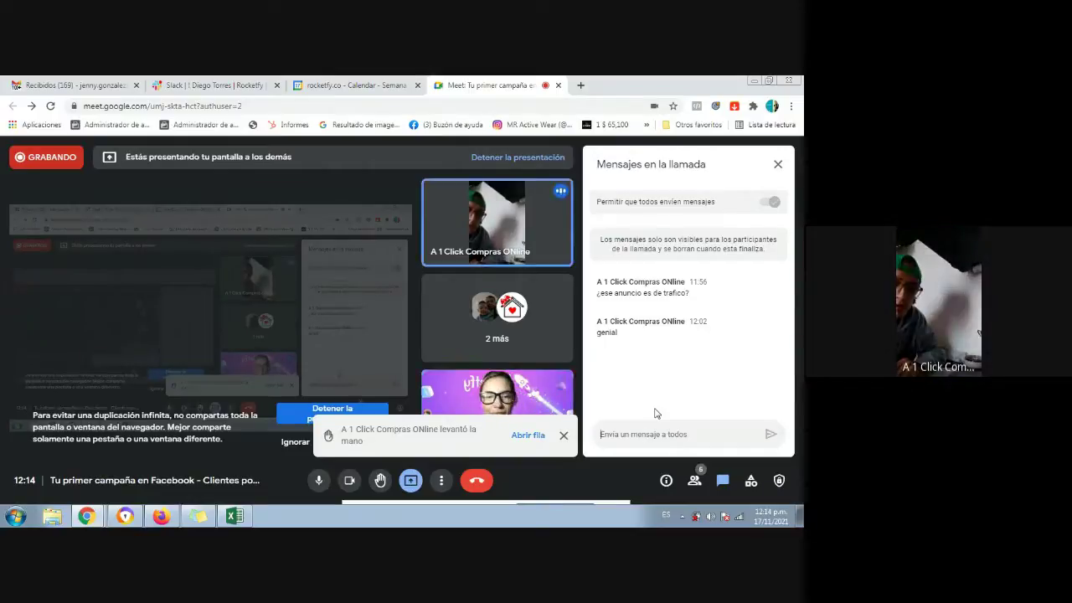
{"action": "left_click", "coordinate": [350, 481]}
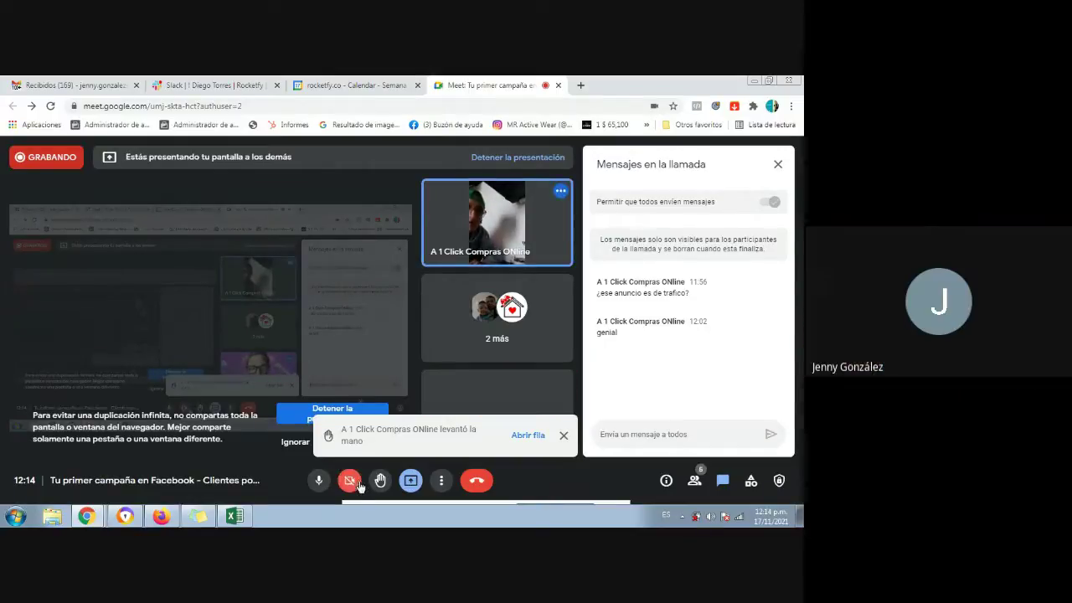
{"action": "left_click", "coordinate": [192, 516]}
Bring Ads Manager forward and dismiss the meet.google.com screen-sharing notice.
{"action": "left_click", "coordinate": [177, 516]}
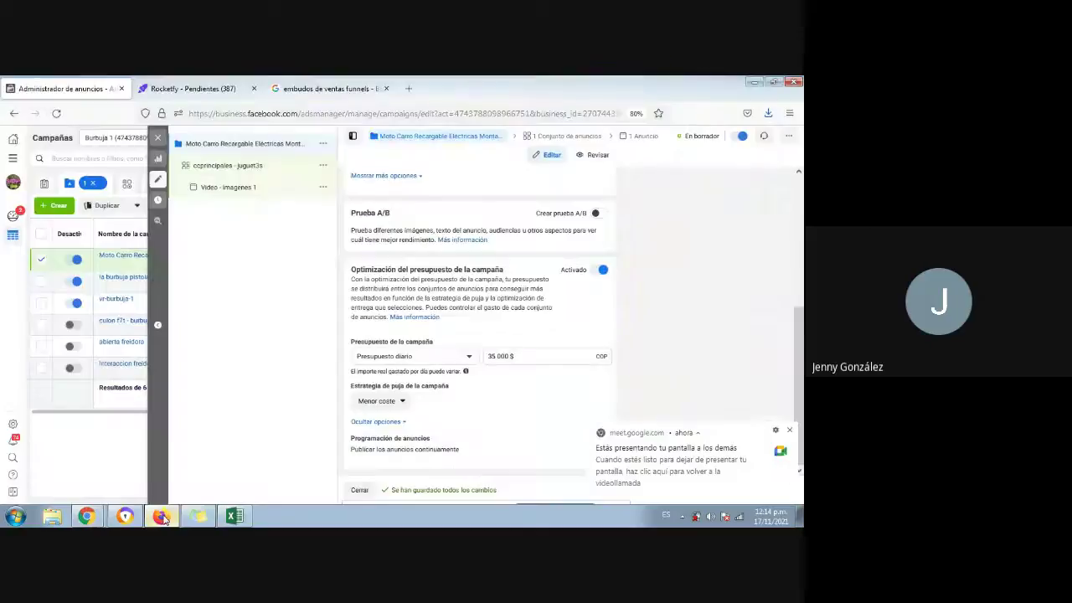
{"action": "left_click", "coordinate": [788, 430]}
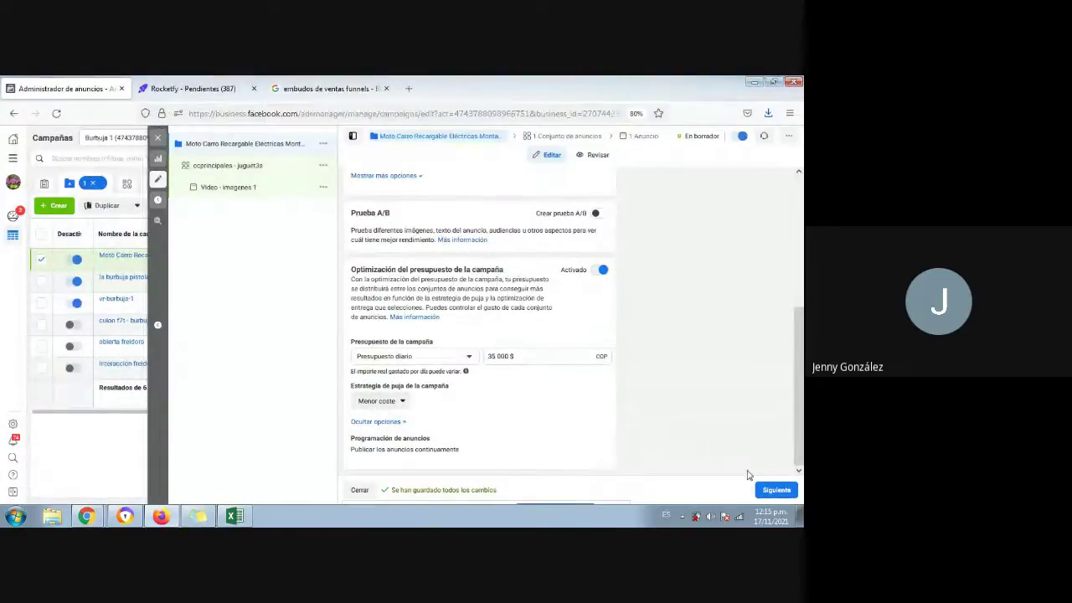
{"action": "scroll", "coordinate": [798, 441], "scroll_direction": "up", "scroll_amount": 1}
{"action": "scroll", "coordinate": [798, 442], "scroll_direction": "down", "scroll_amount": 1}
Continue with Siguiente to the 'ccprincipales - juguet3s' ad set settings.
{"action": "left_click", "coordinate": [781, 490]}
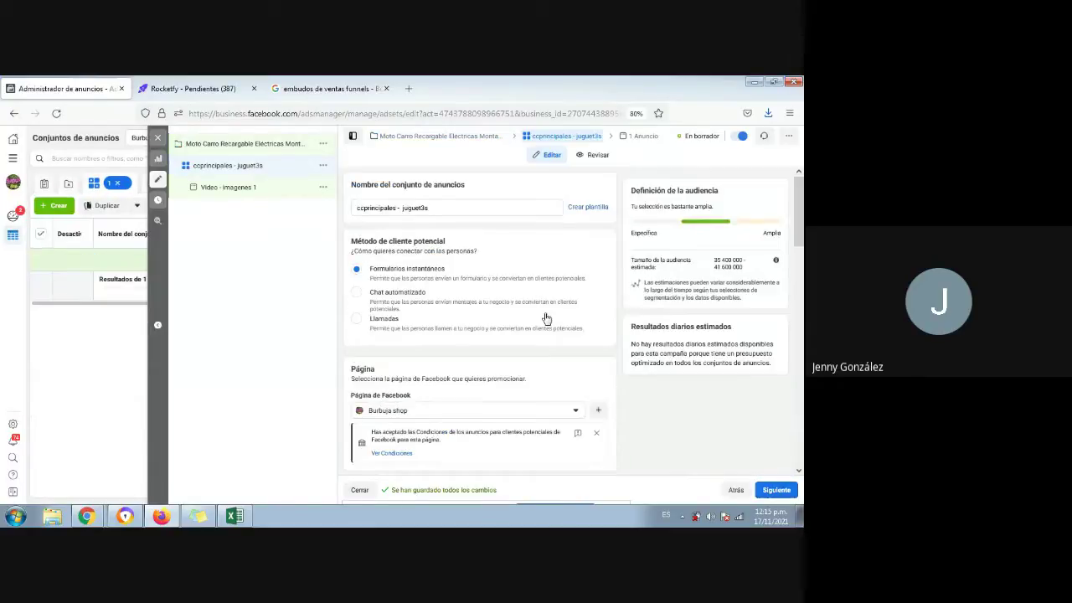
{"action": "left_click", "coordinate": [448, 208]}
{"action": "left_click_drag", "start_coordinate": [452, 208], "coordinate": [473, 193]}
{"action": "left_click", "coordinate": [475, 193]}
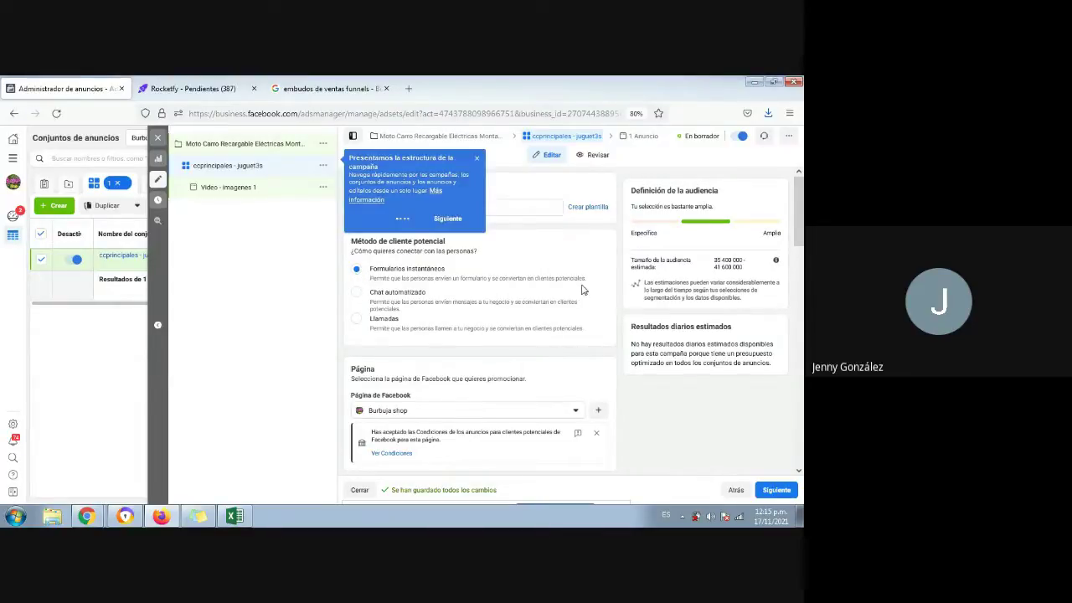
{"action": "scroll", "coordinate": [583, 290], "scroll_direction": "down", "scroll_amount": 1}
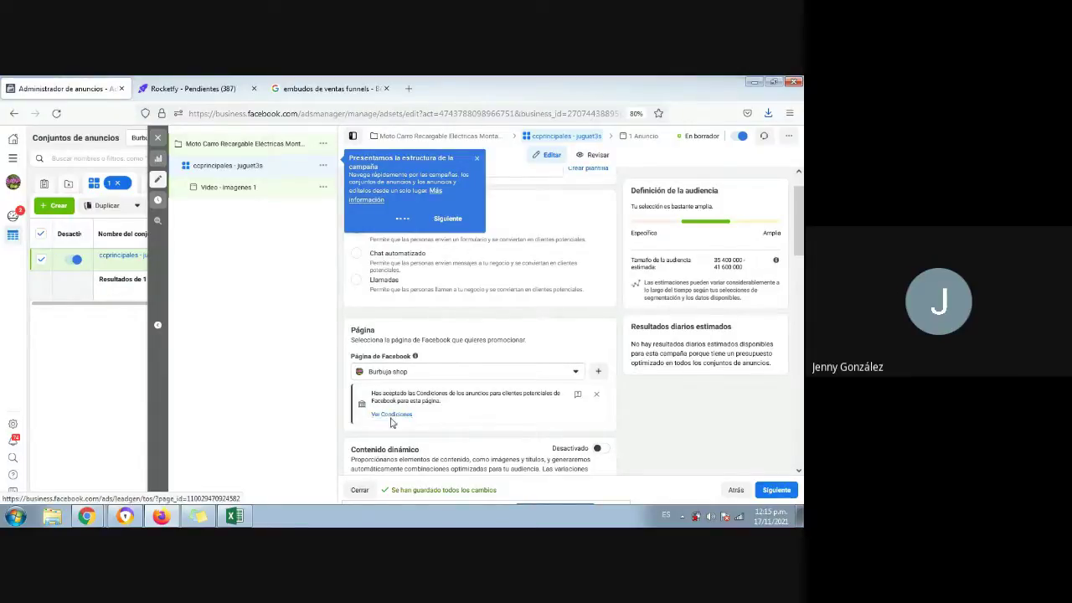
Dismiss the campaign-structure tour, then view and close the Burbuja page's lead ads terms.
{"action": "left_click", "coordinate": [477, 159]}
{"action": "scroll", "coordinate": [494, 361], "scroll_direction": "down", "scroll_amount": 1}
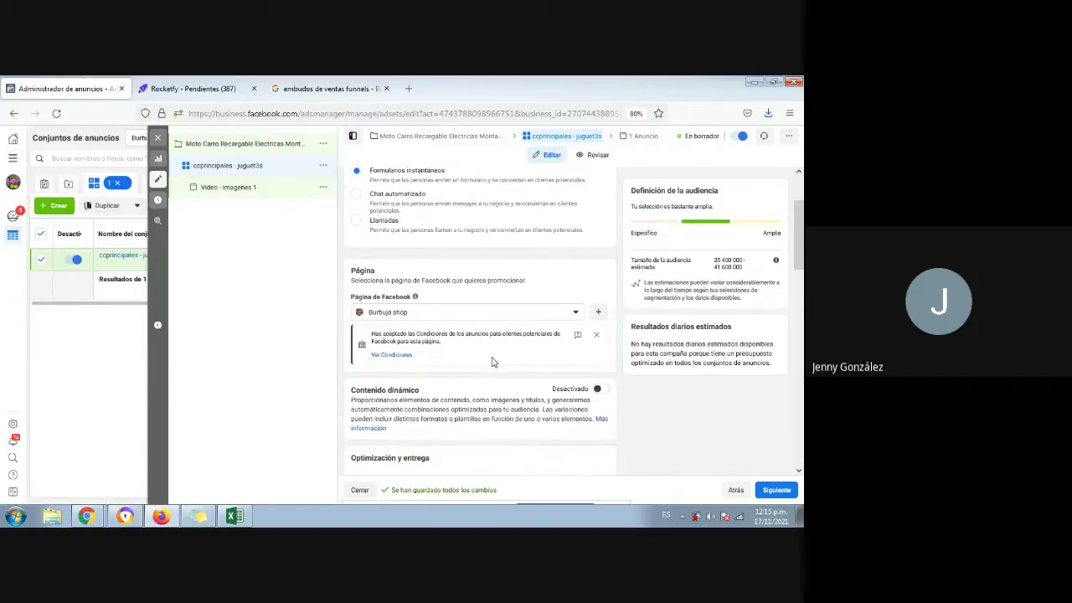
{"action": "left_click", "coordinate": [400, 357]}
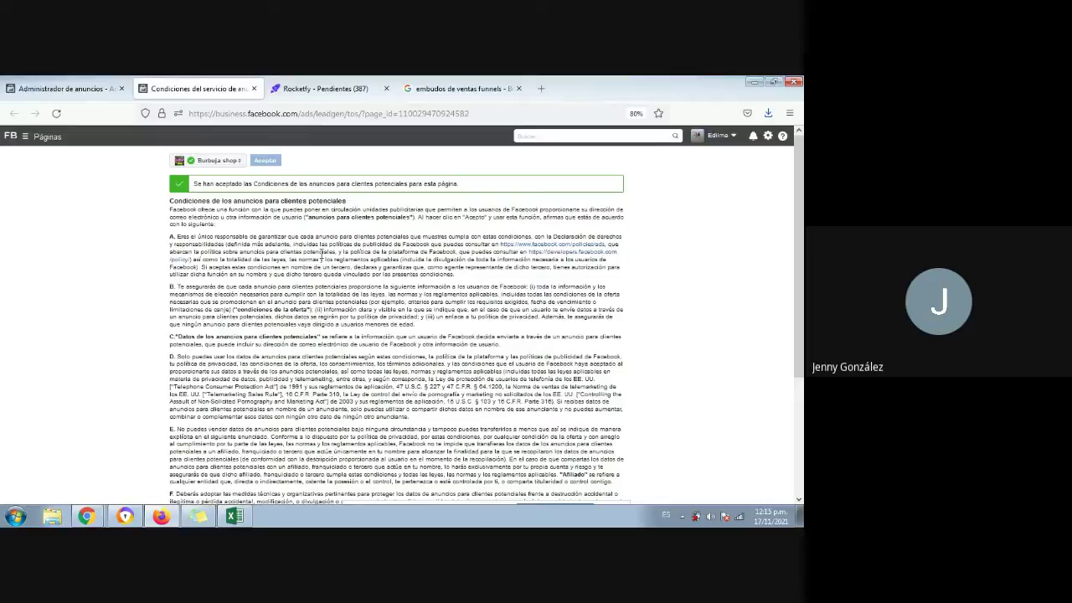
{"action": "left_click", "coordinate": [253, 88]}
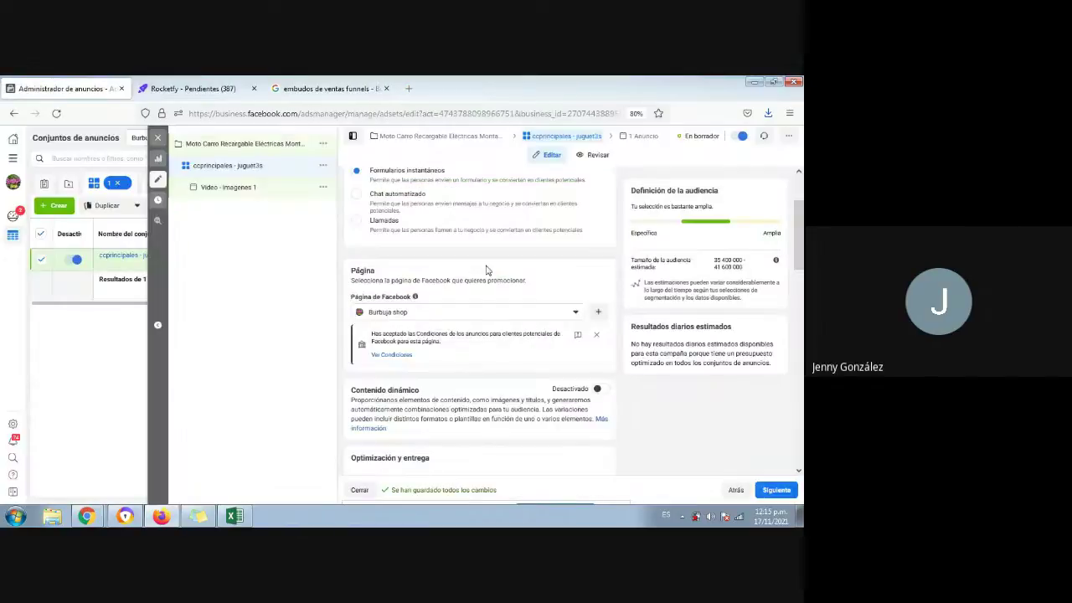
{"action": "scroll", "coordinate": [485, 270], "scroll_direction": "down", "scroll_amount": 2}
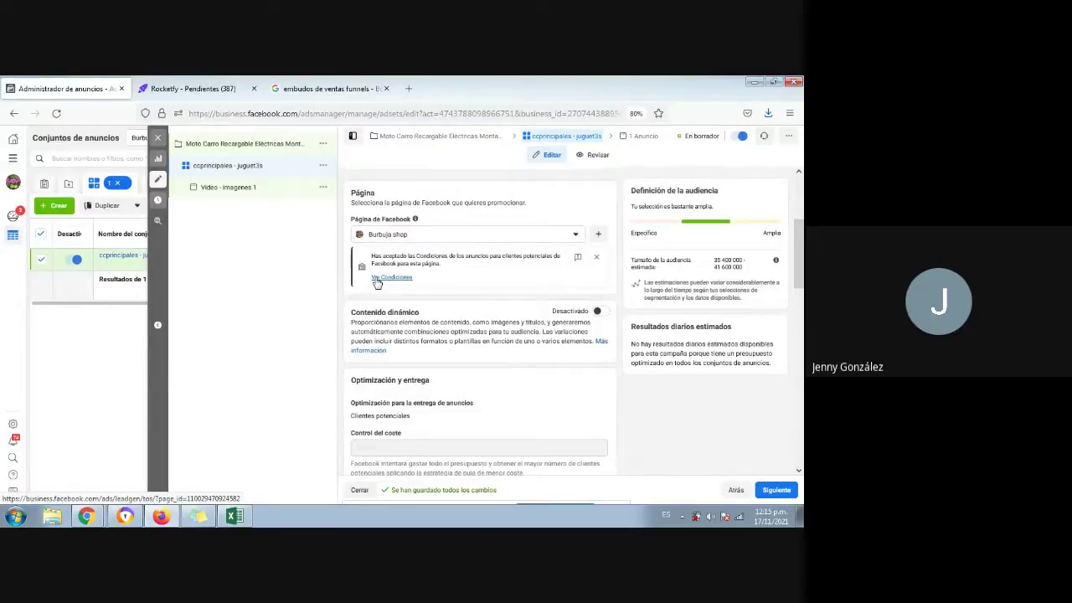
{"action": "scroll", "coordinate": [492, 339], "scroll_direction": "down", "scroll_amount": 2}
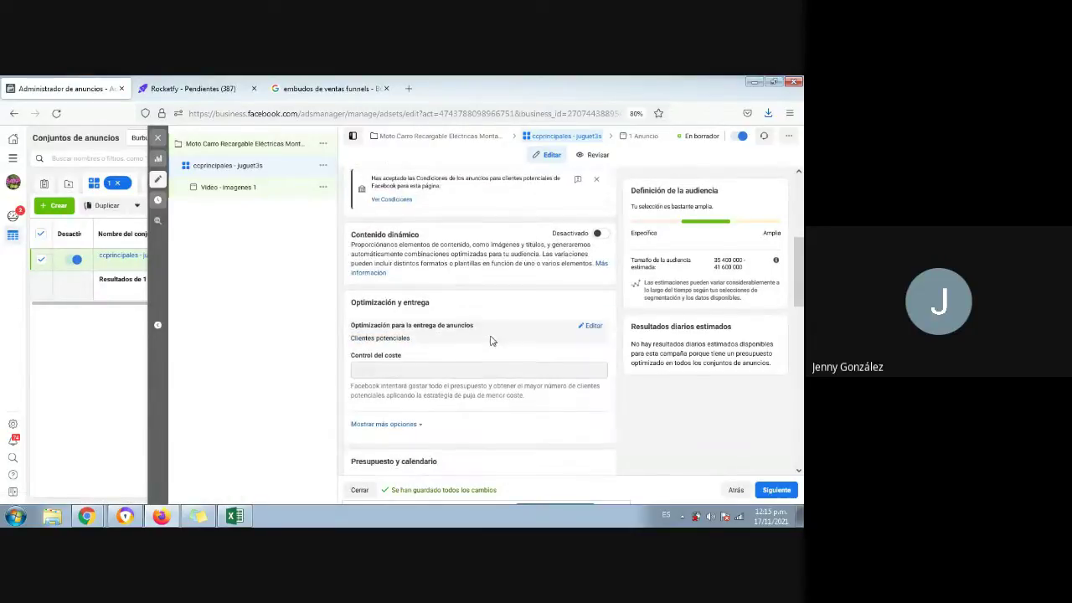
{"action": "scroll", "coordinate": [491, 339], "scroll_direction": "down", "scroll_amount": 5}
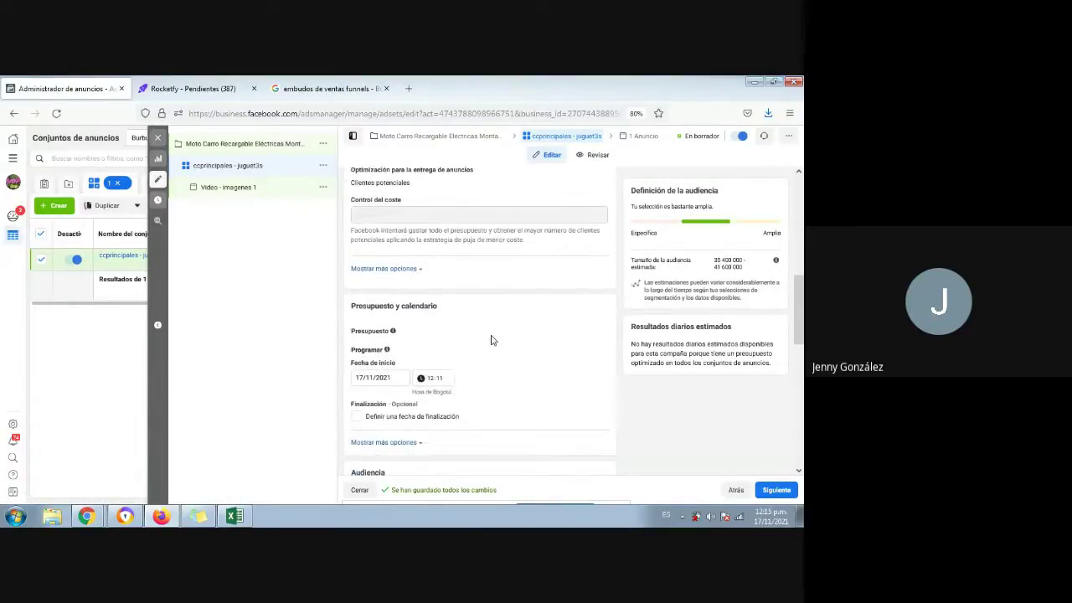
{"action": "scroll", "coordinate": [491, 339], "scroll_direction": "down", "scroll_amount": 1}
{"action": "scroll", "coordinate": [492, 339], "scroll_direction": "down", "scroll_amount": 1}
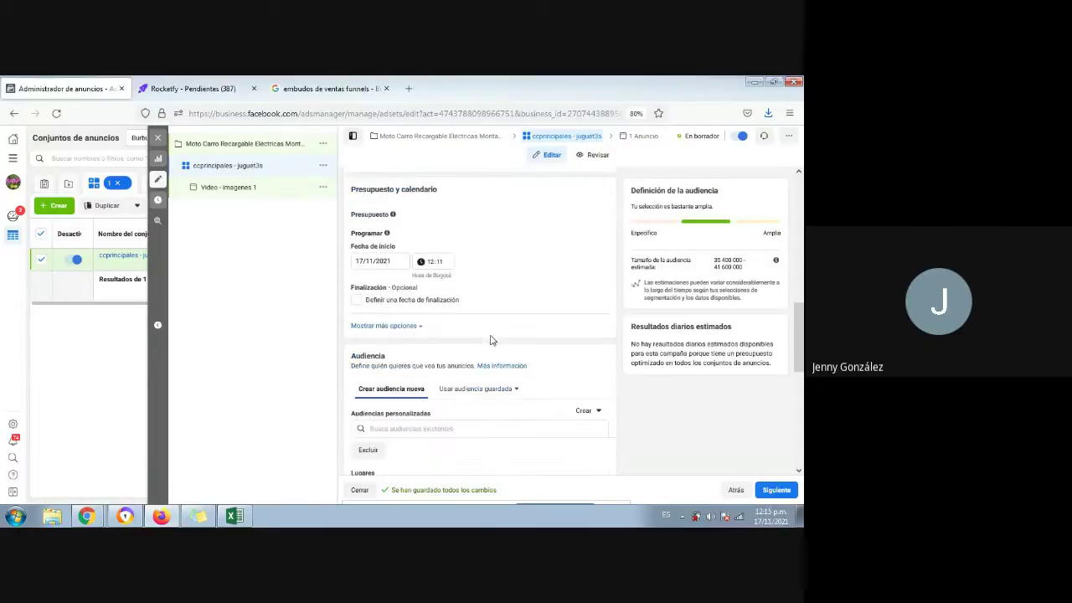
{"action": "scroll", "coordinate": [491, 339], "scroll_direction": "down", "scroll_amount": 1}
{"action": "scroll", "coordinate": [493, 343], "scroll_direction": "up", "scroll_amount": 1}
{"action": "scroll", "coordinate": [501, 285], "scroll_direction": "down", "scroll_amount": 3}
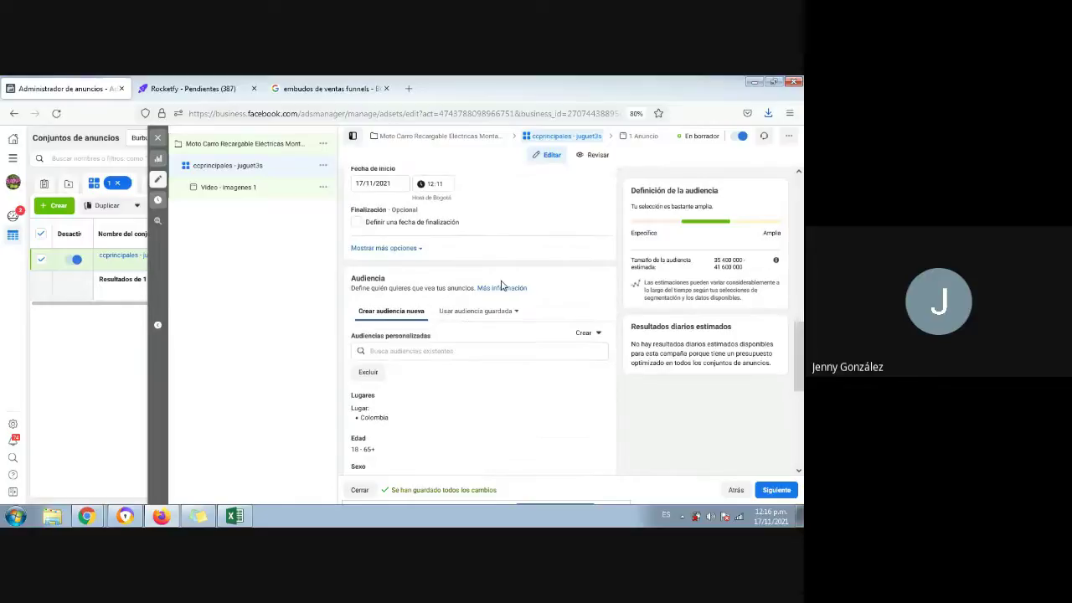
{"action": "scroll", "coordinate": [501, 285], "scroll_direction": "down", "scroll_amount": 2}
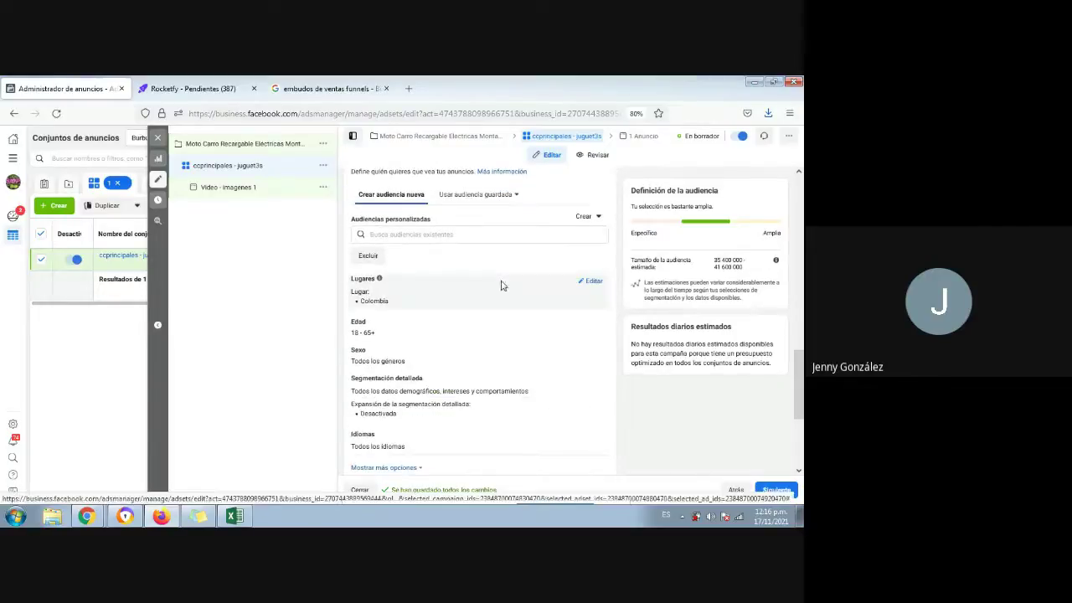
Set Lugares to 'Personas que viven en este lugar' and remove Colombia from the locations.
{"action": "left_click", "coordinate": [592, 282]}
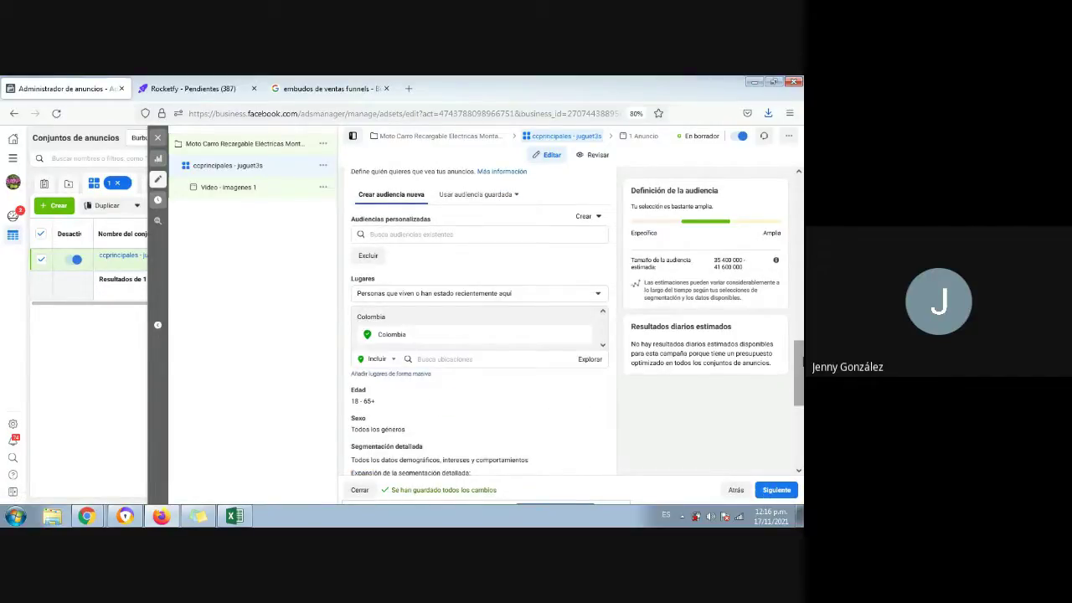
{"action": "scroll", "coordinate": [799, 368], "scroll_direction": "down", "scroll_amount": 1}
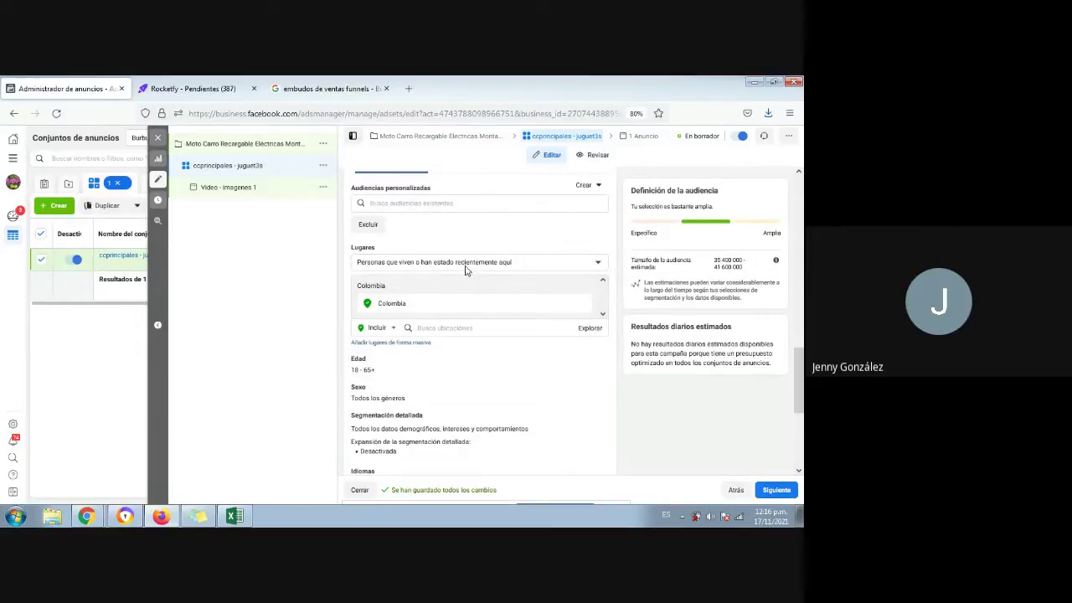
{"action": "left_click", "coordinate": [436, 266]}
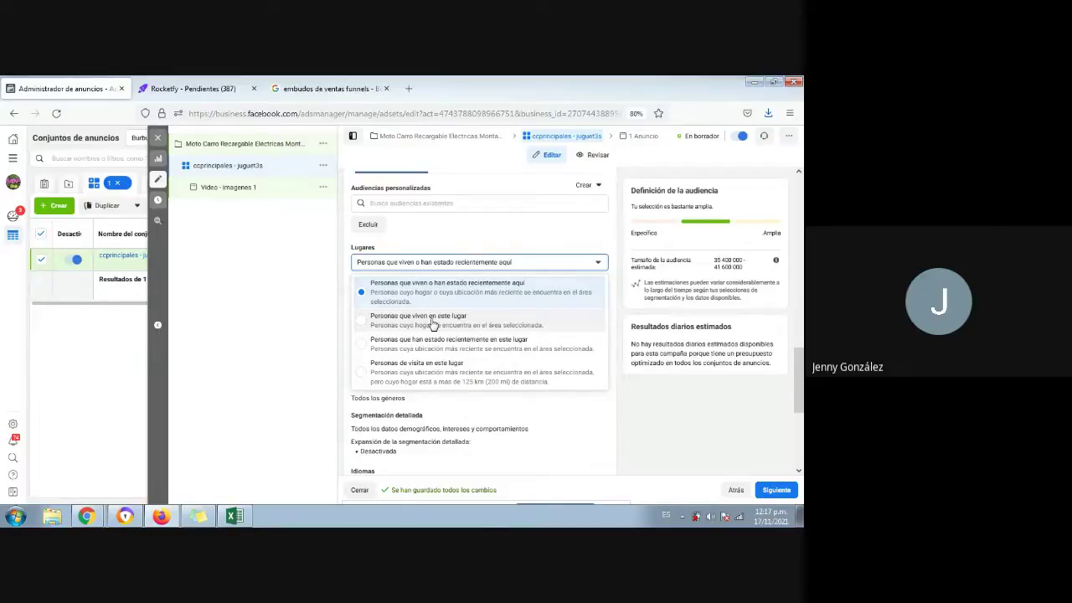
{"action": "left_click", "coordinate": [432, 324]}
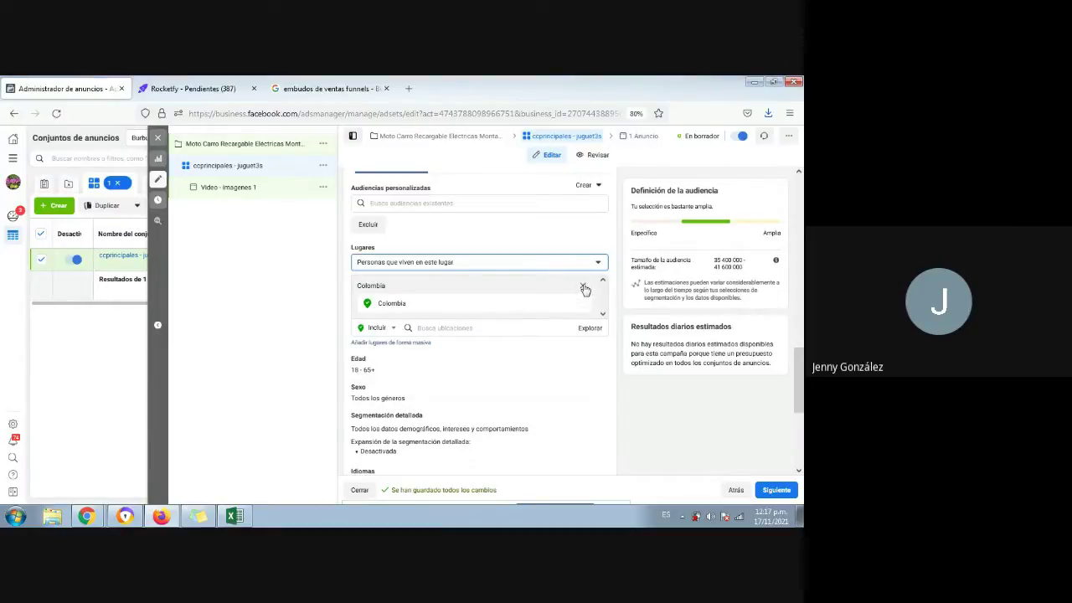
{"action": "left_click", "coordinate": [584, 287]}
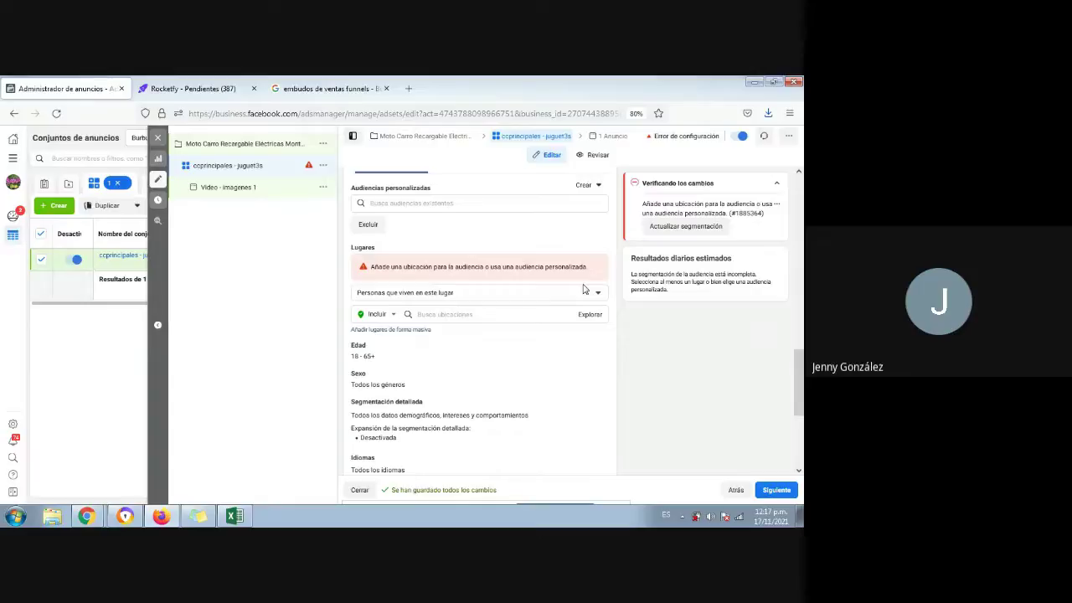
Start a new saved location list via Explorar > Lugares guardados > Crear una lista.
{"action": "left_click", "coordinate": [586, 314]}
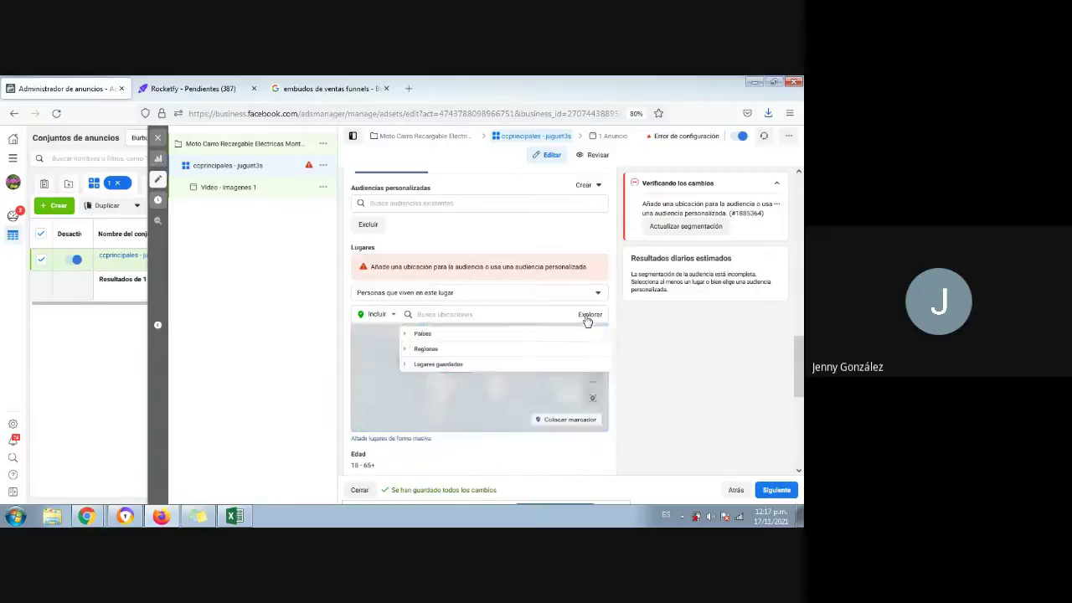
{"action": "left_click", "coordinate": [402, 368]}
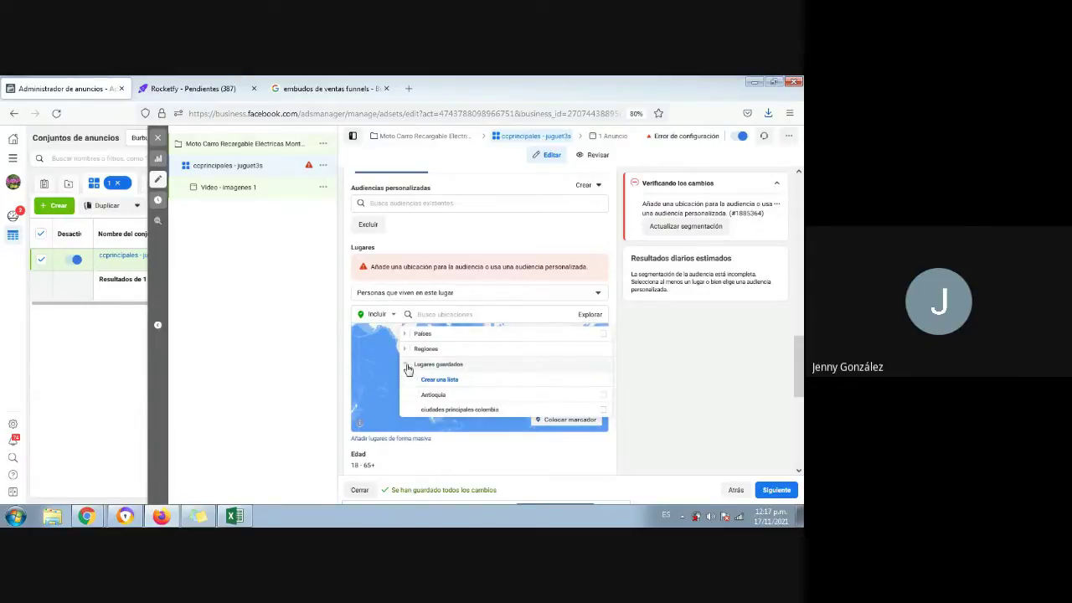
{"action": "mouse_move", "coordinate": [448, 417]}
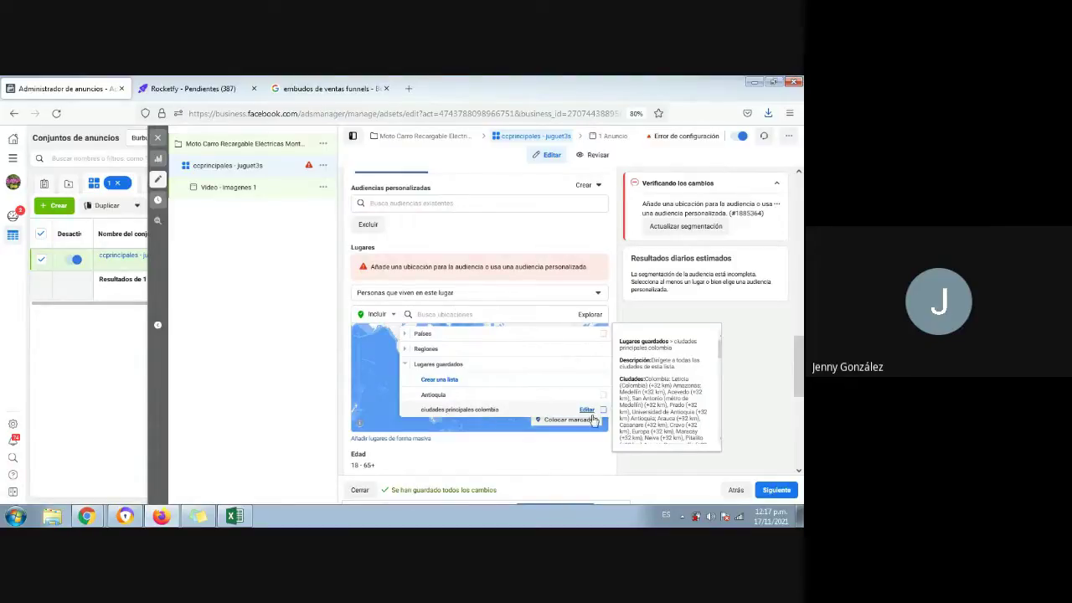
{"action": "left_click", "coordinate": [436, 380]}
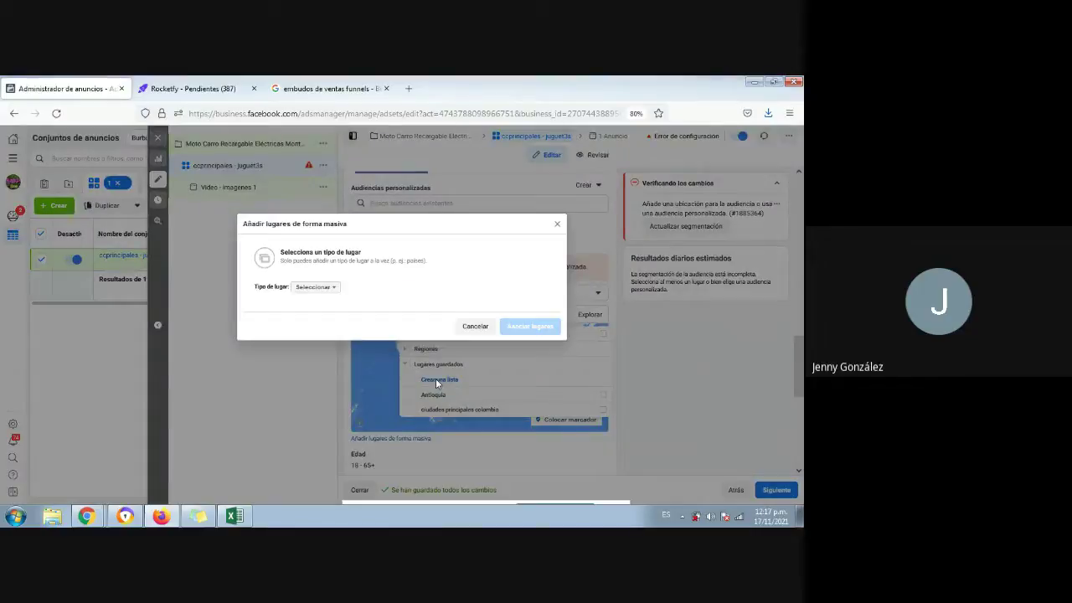
{"action": "left_click", "coordinate": [484, 327]}
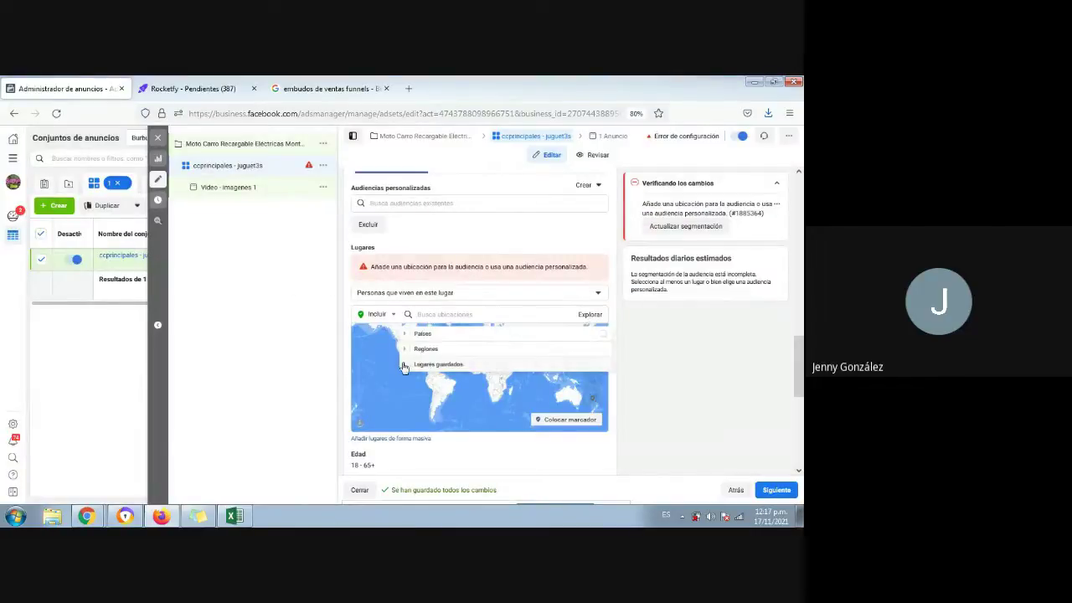
{"action": "left_click", "coordinate": [405, 364]}
{"action": "left_click", "coordinate": [432, 376]}
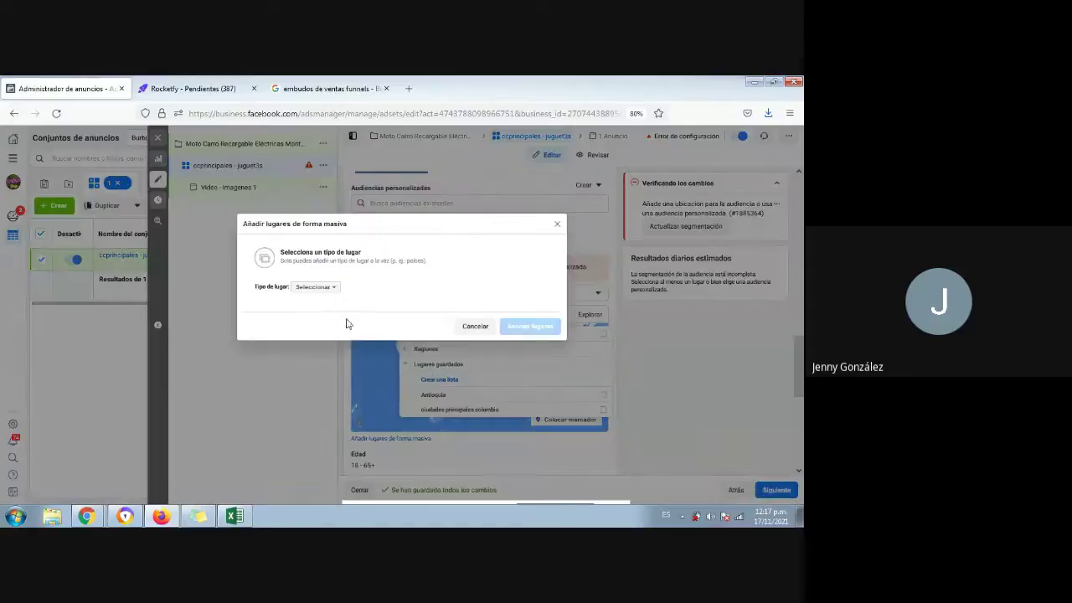
Set the list's place type to Ciudades and its default radius to 25 km.
{"action": "left_click", "coordinate": [319, 289]}
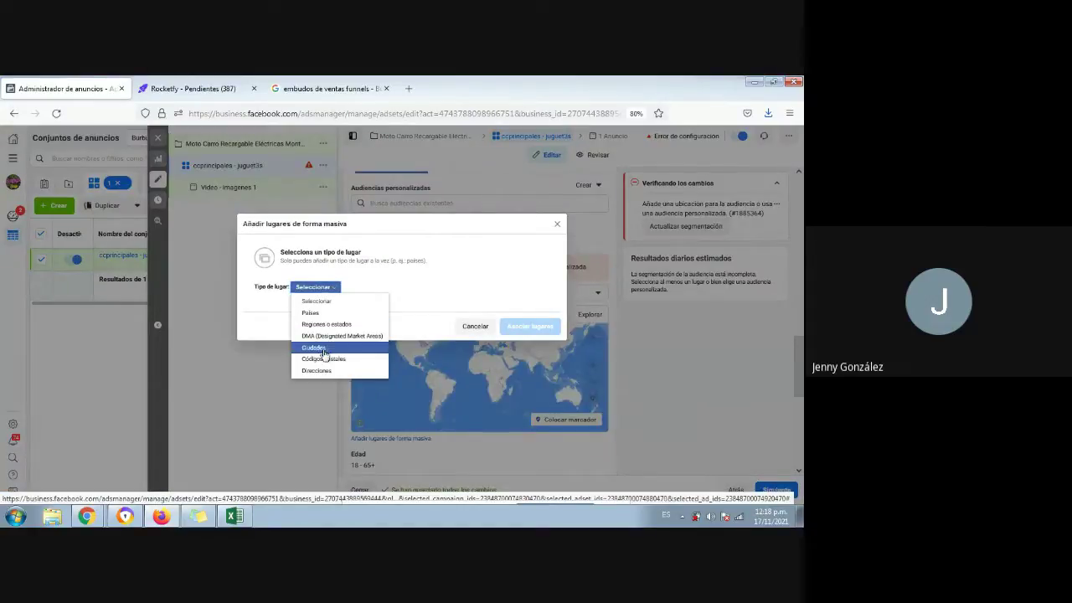
{"action": "left_click", "coordinate": [328, 346]}
{"action": "left_click", "coordinate": [418, 256]}
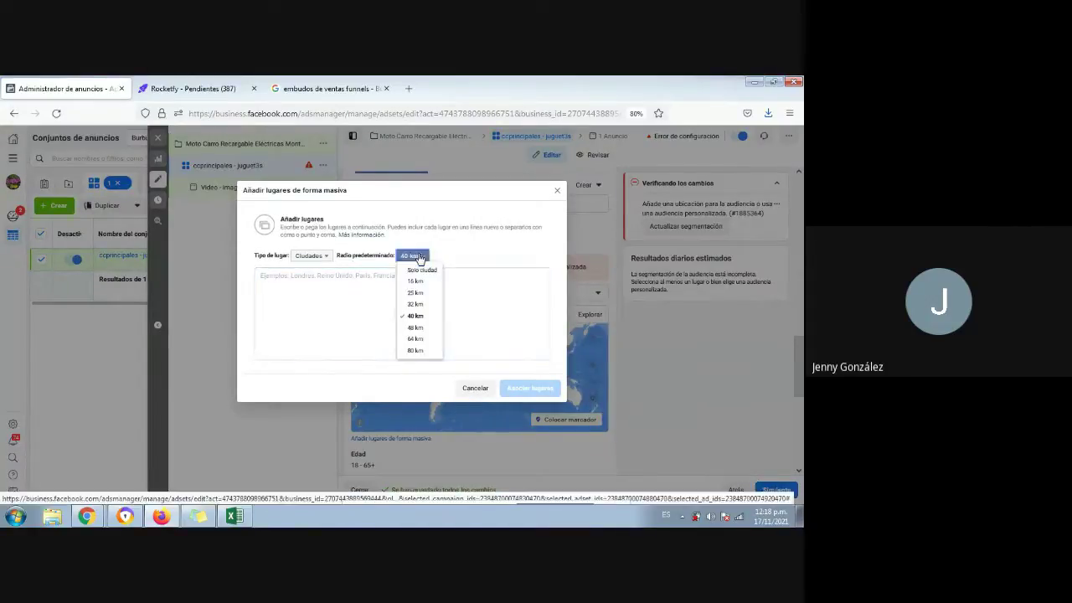
{"action": "left_click", "coordinate": [416, 304]}
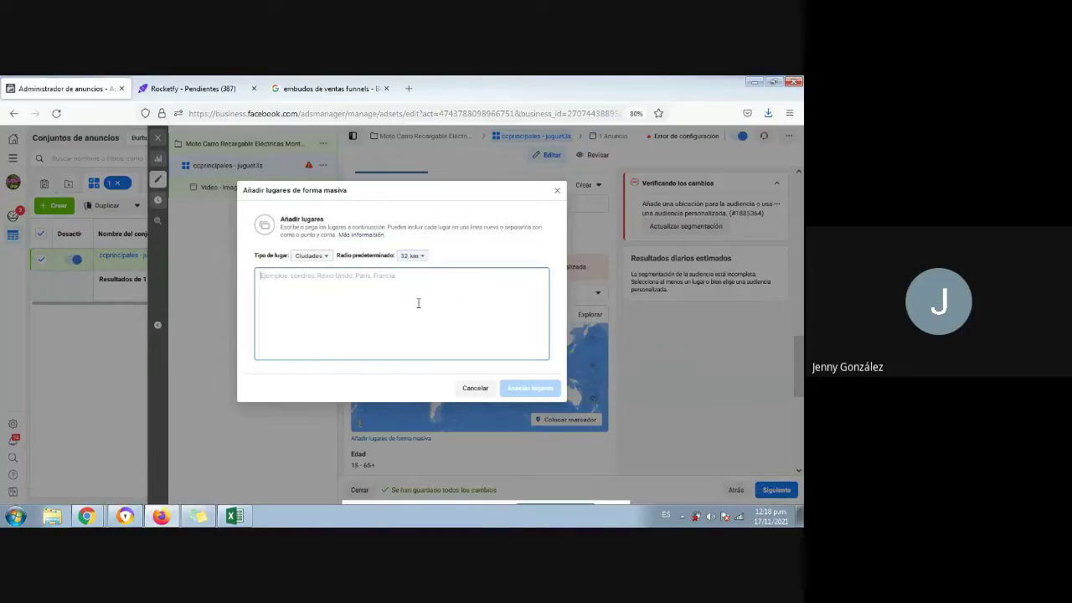
{"action": "left_click", "coordinate": [418, 257]}
{"action": "left_click", "coordinate": [418, 289]}
Search Google for a list of Colombian cities and departments in Excel.
{"action": "left_click", "coordinate": [307, 89]}
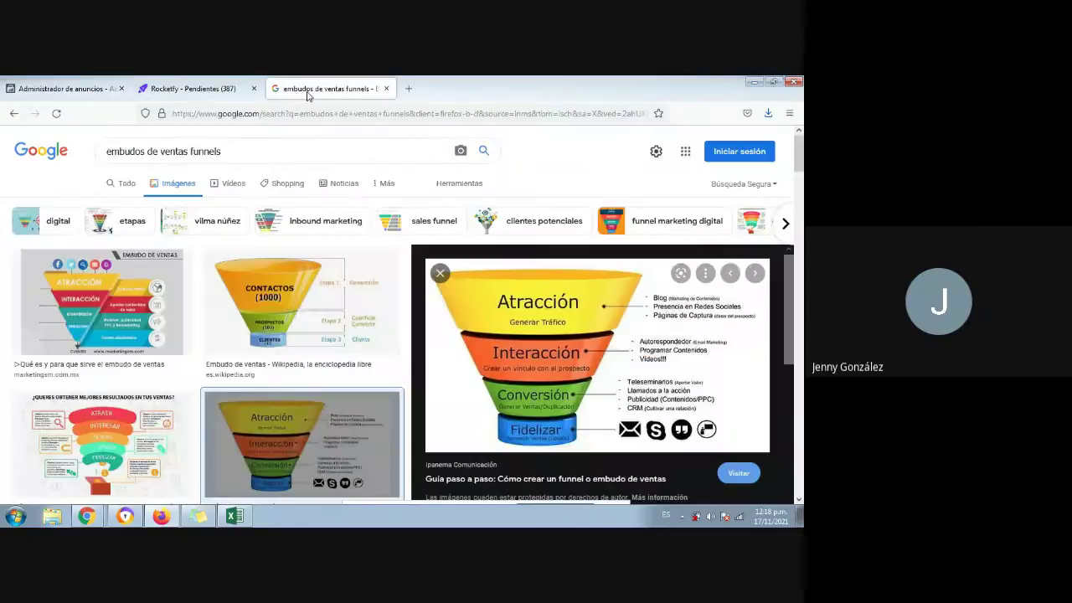
{"action": "left_click", "coordinate": [126, 183]}
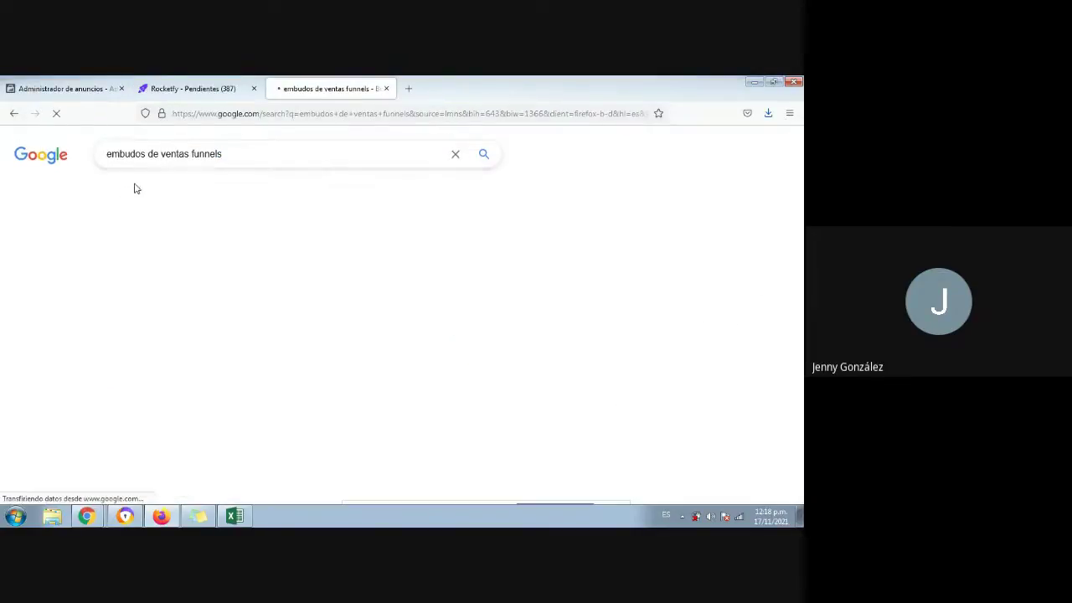
{"action": "triple_click", "coordinate": [194, 154]}
{"action": "type", "text": "lista de"}
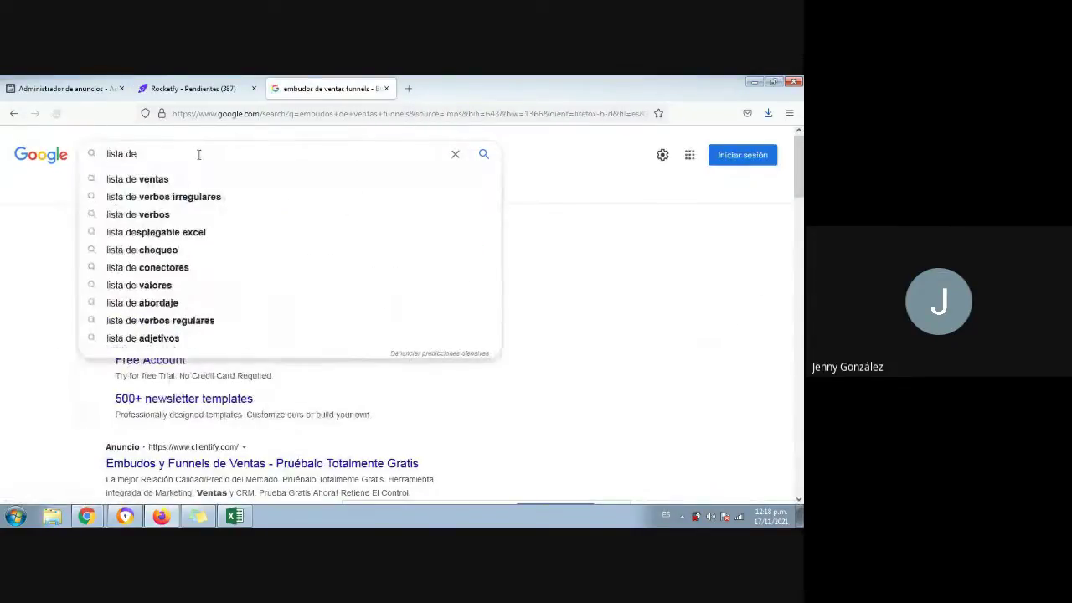
{"action": "type", "text": " ciudades pri"}
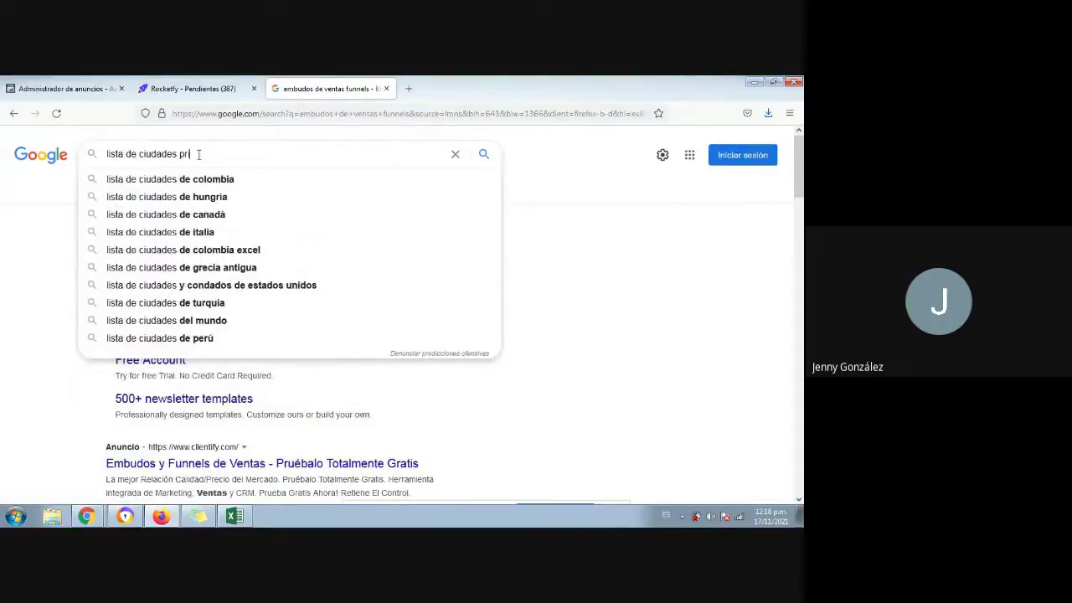
{"action": "key", "text": "BackSpace"}
{"action": "key", "text": "BackSpace"}
{"action": "key", "text": "BackSpace"}
{"action": "type", "text": "de colo"}
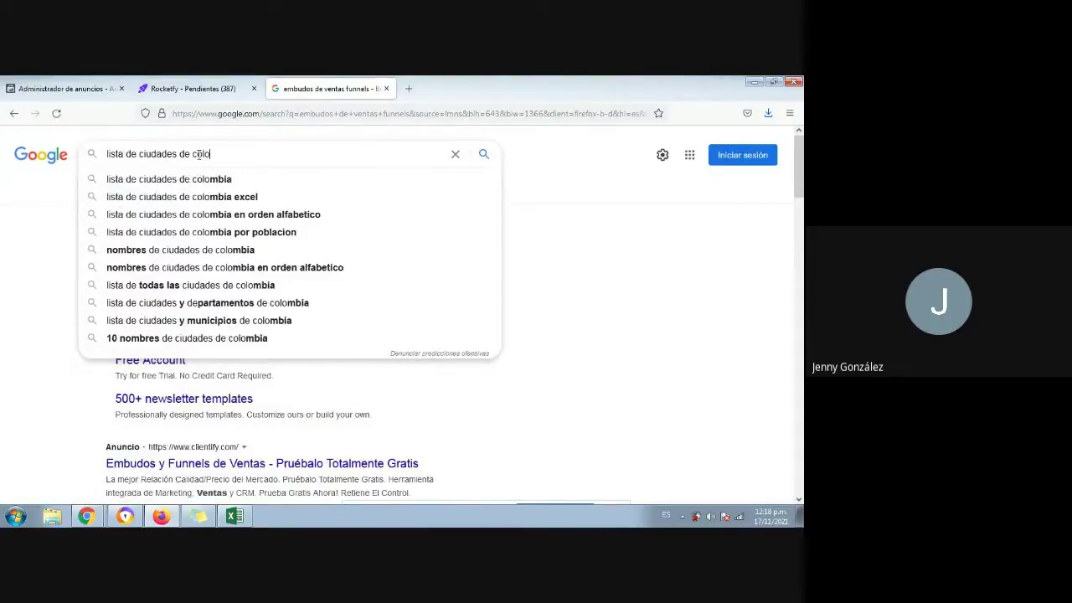
{"action": "type", "text": "mbia con departame"}
{"action": "key", "text": "Down"}
{"action": "key", "text": "Down"}
{"action": "key", "text": "Return"}
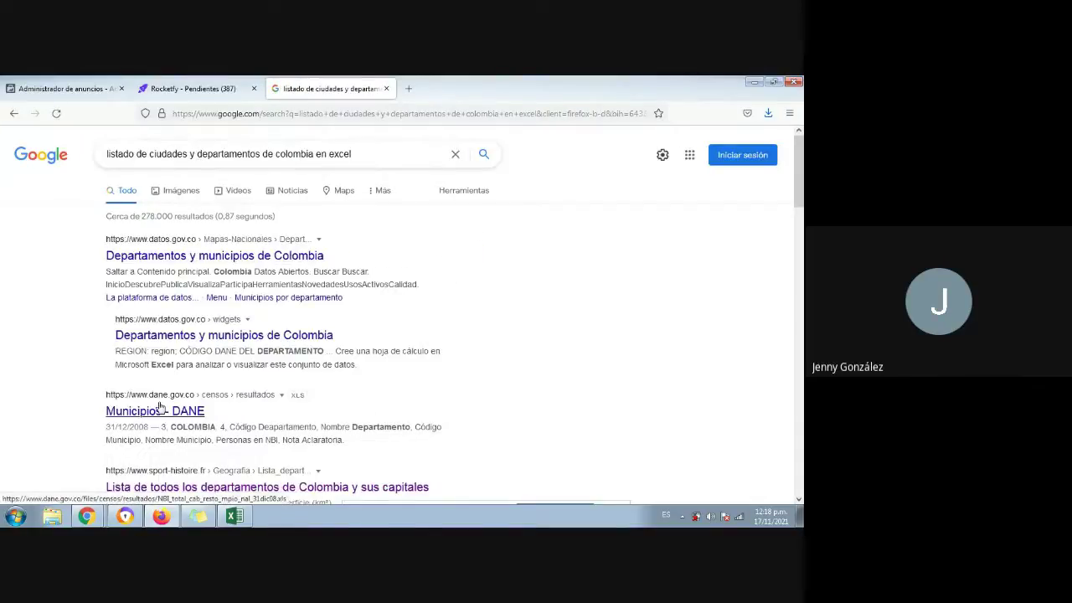
Open one of the search results in a new tab.
{"action": "scroll", "coordinate": [160, 407], "scroll_direction": "down", "scroll_amount": 2}
{"action": "scroll", "coordinate": [160, 407], "scroll_direction": "down", "scroll_amount": 1}
{"action": "scroll", "coordinate": [159, 407], "scroll_direction": "down", "scroll_amount": 3}
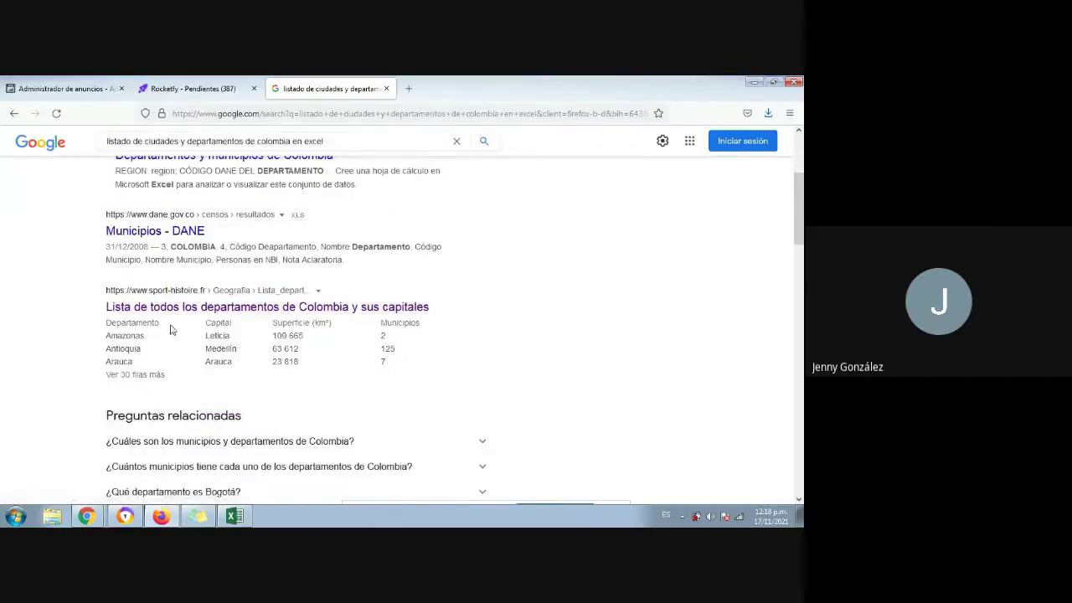
{"action": "middle_click", "coordinate": [196, 337]}
In the ciudades con recaudo sheet, check the ACACIAS and AGUAZUL entries, then minimize Excel.
{"action": "left_click", "coordinate": [235, 515]}
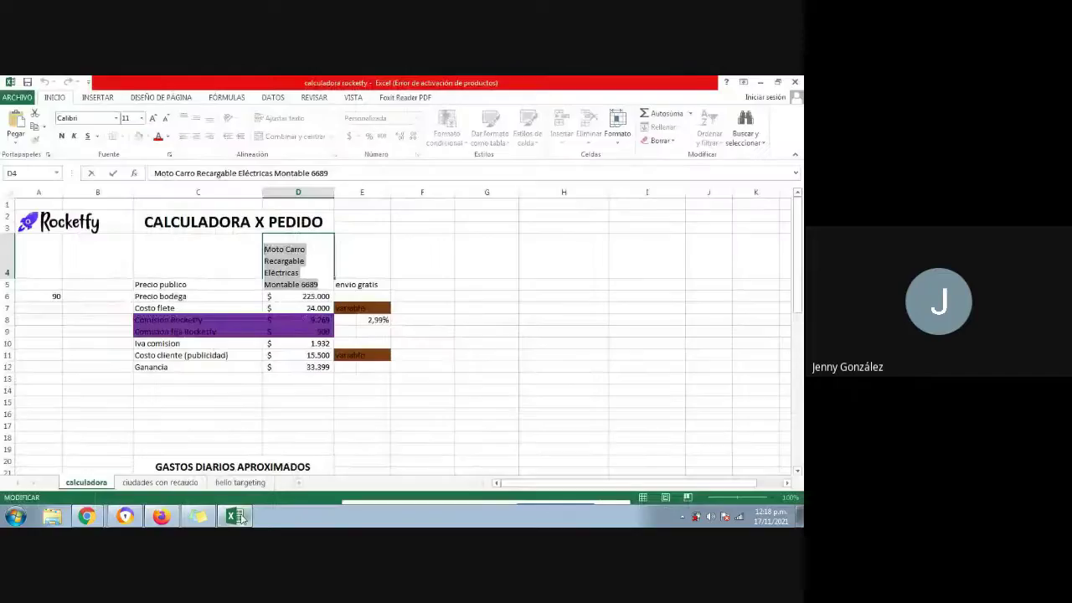
{"action": "left_click", "coordinate": [159, 482]}
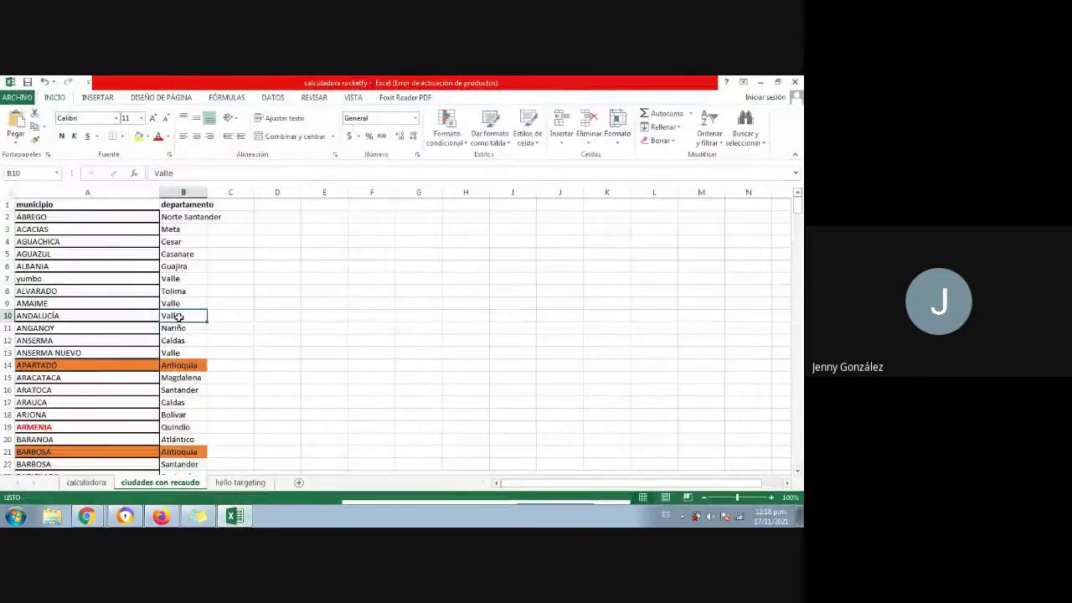
{"action": "scroll", "coordinate": [206, 385], "scroll_direction": "down", "scroll_amount": 4}
{"action": "scroll", "coordinate": [206, 385], "scroll_direction": "up", "scroll_amount": 4}
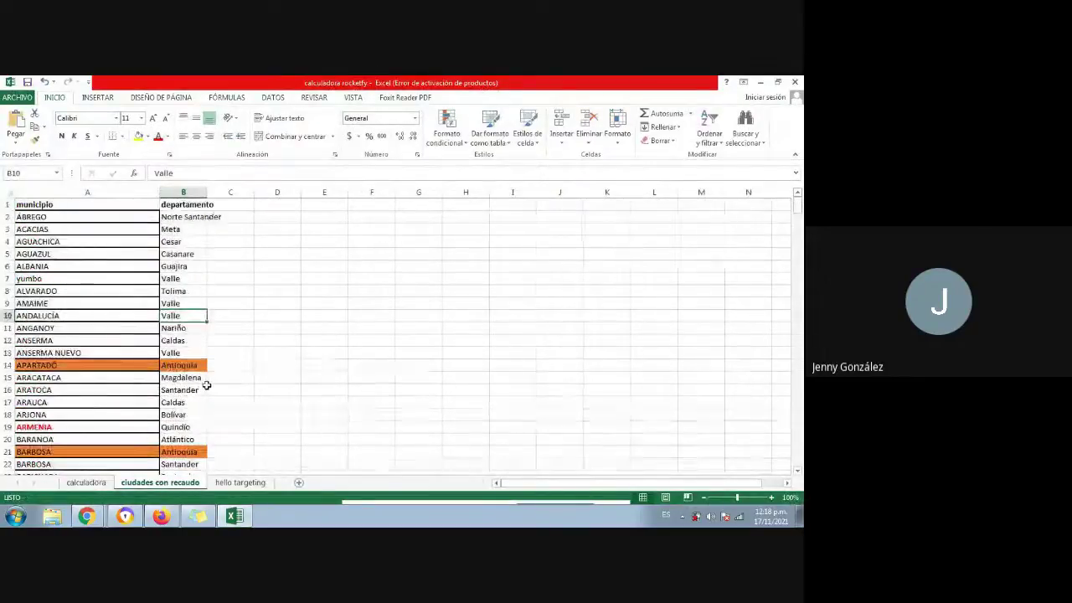
{"action": "left_click", "coordinate": [145, 227]}
{"action": "left_click", "coordinate": [184, 253]}
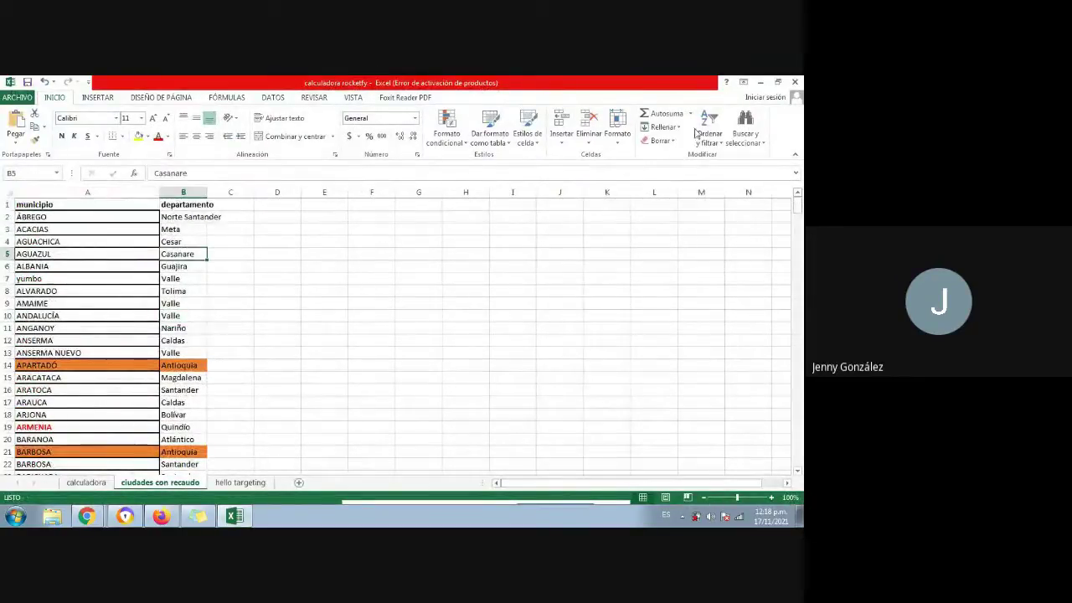
{"action": "left_click", "coordinate": [759, 82]}
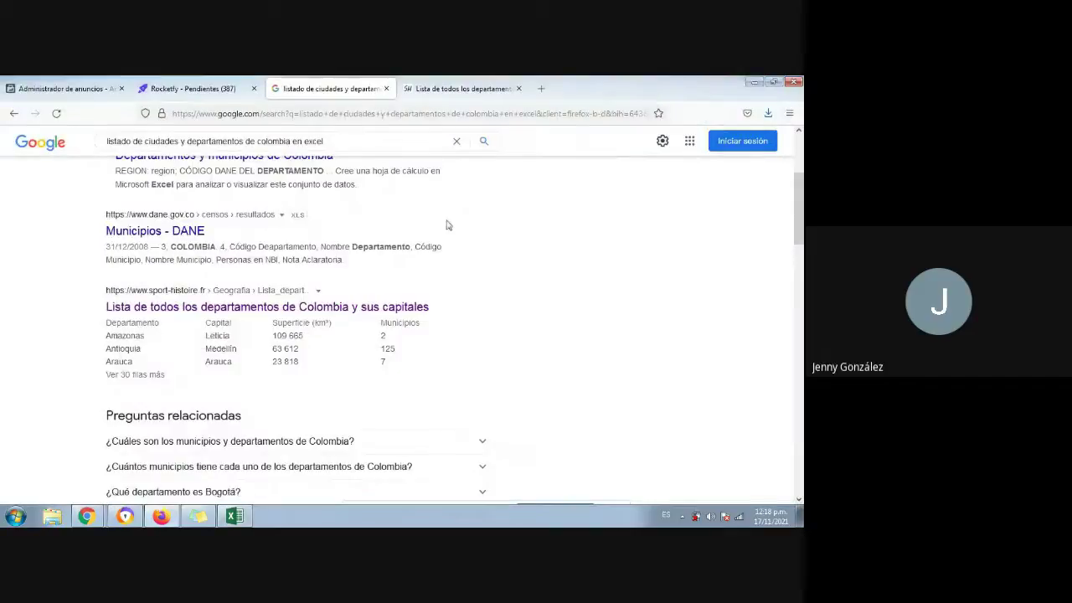
Review the departments-and-capitals table, then close that page.
{"action": "scroll", "coordinate": [553, 270], "scroll_direction": "down", "scroll_amount": 3}
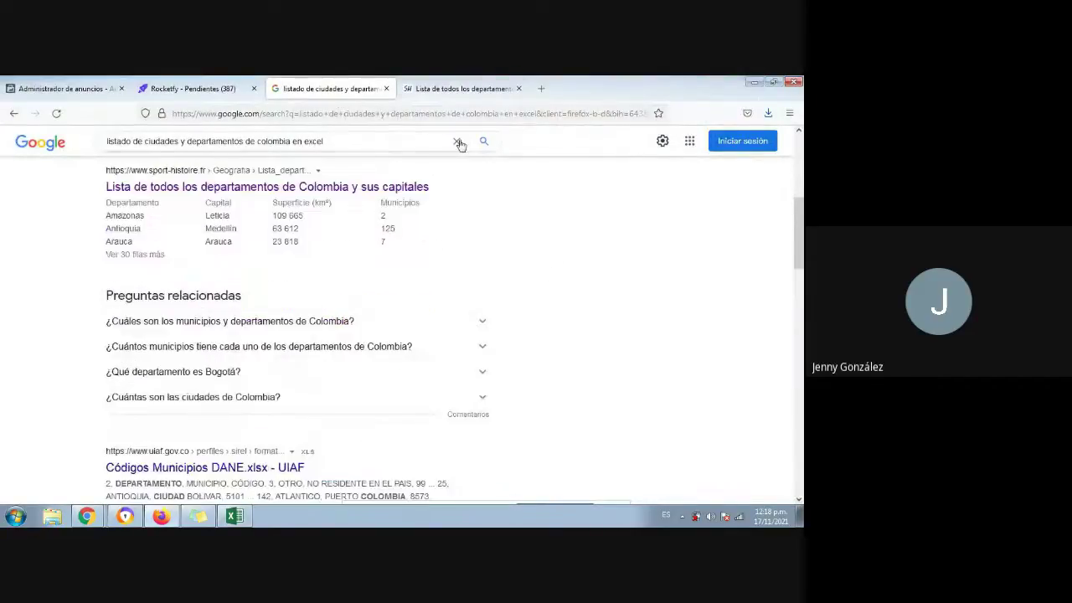
{"action": "left_click", "coordinate": [475, 89]}
{"action": "scroll", "coordinate": [473, 244], "scroll_direction": "down", "scroll_amount": 5}
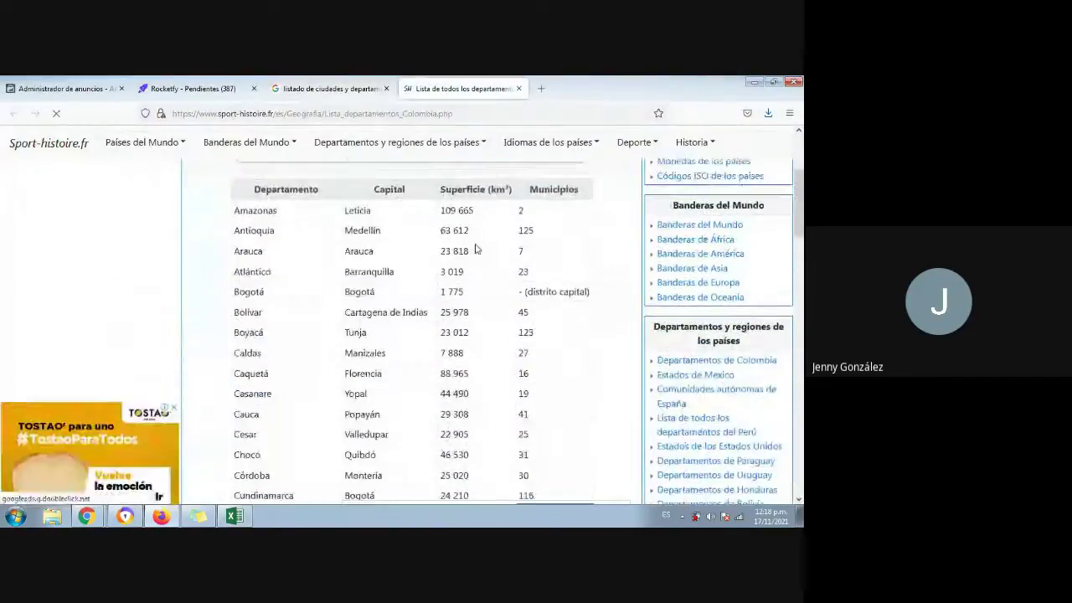
{"action": "scroll", "coordinate": [474, 247], "scroll_direction": "down", "scroll_amount": 6}
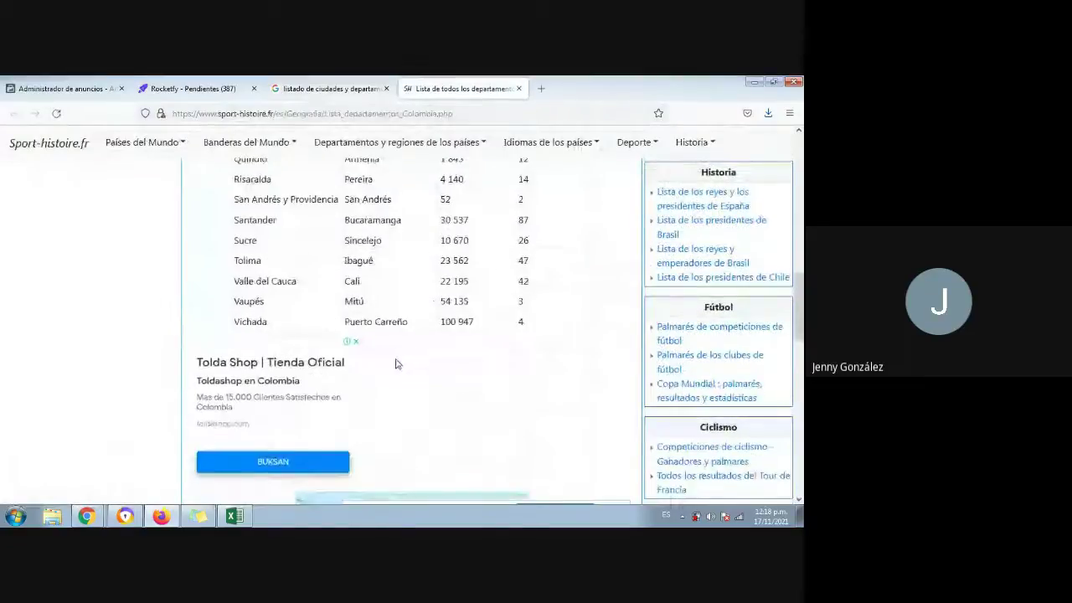
{"action": "left_click", "coordinate": [412, 325]}
{"action": "left_click", "coordinate": [255, 200], "text": "shift"}
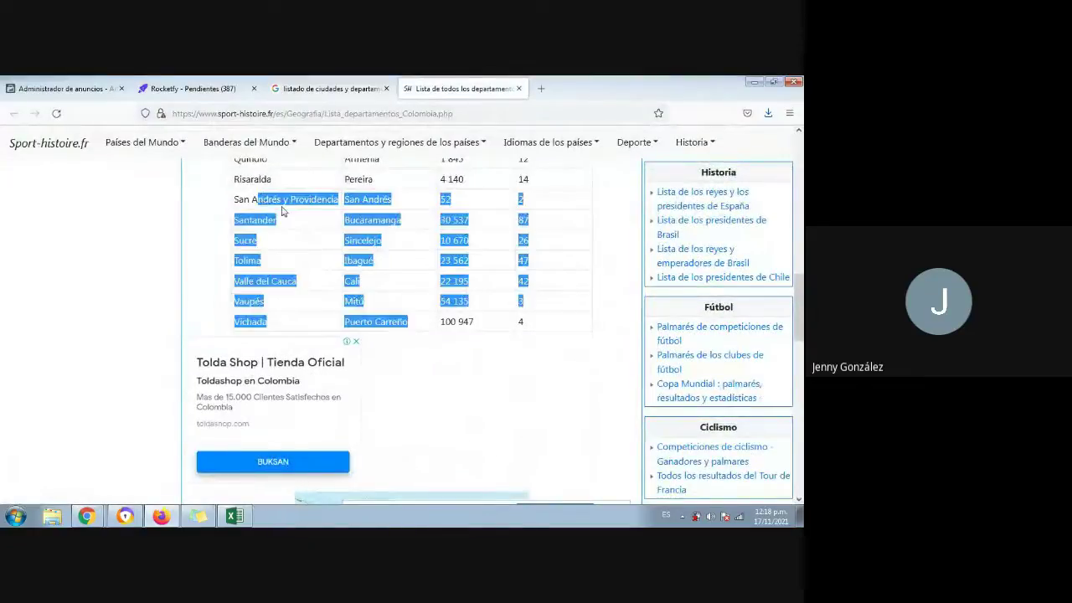
{"action": "left_click", "coordinate": [347, 294]}
{"action": "scroll", "coordinate": [348, 294], "scroll_direction": "up", "scroll_amount": 3}
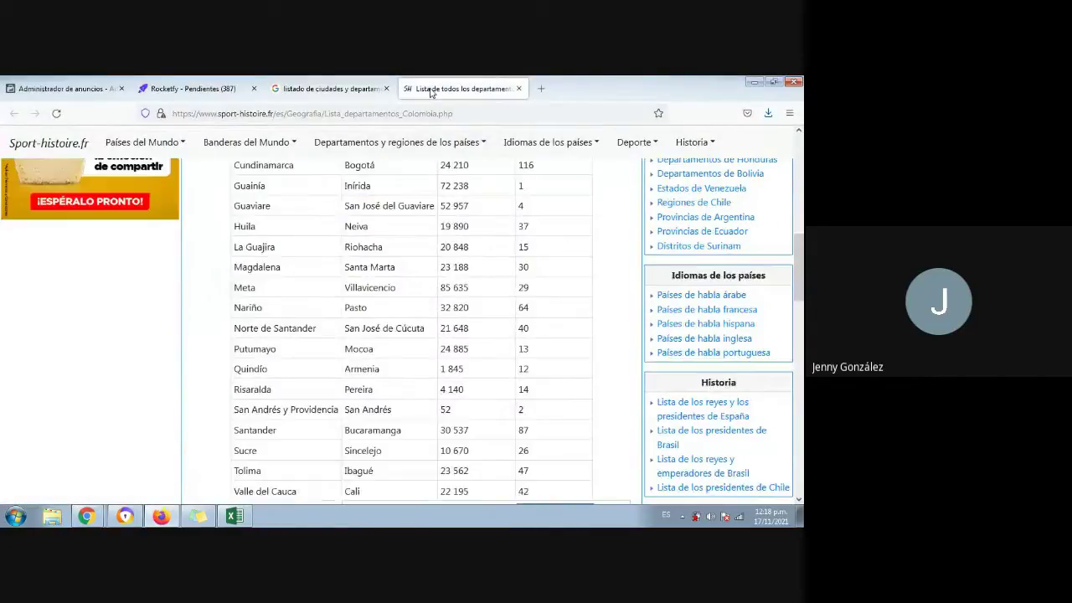
{"action": "left_click", "coordinate": [328, 90]}
{"action": "left_click", "coordinate": [518, 88]}
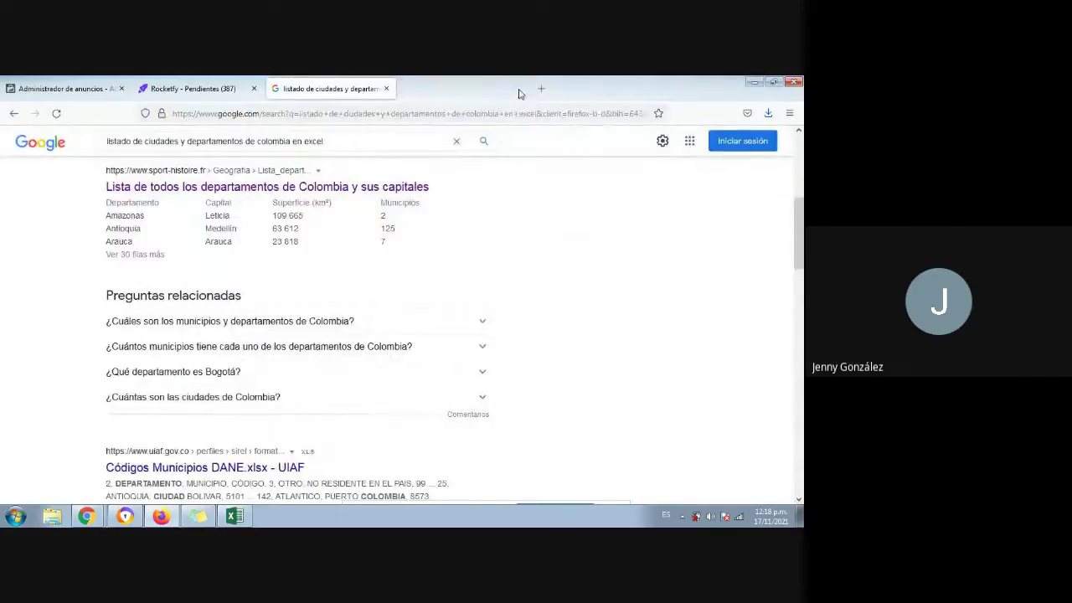
Open the Municipios - DANE file NBI_total_cab_resto_mpio_nal_31dic08.xls in Excel.
{"action": "scroll", "coordinate": [545, 262], "scroll_direction": "up", "scroll_amount": 3}
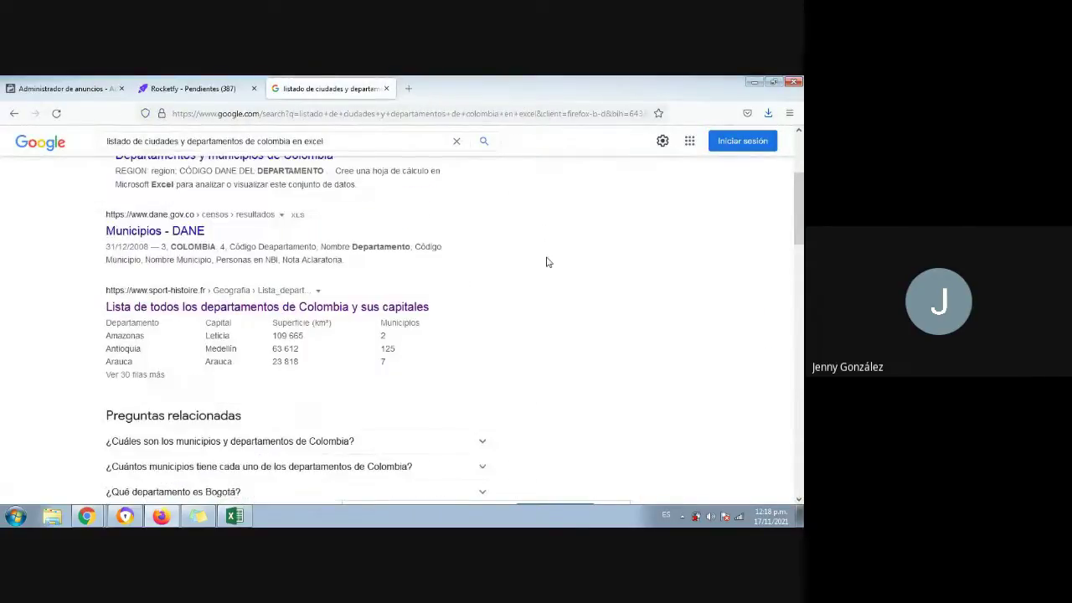
{"action": "scroll", "coordinate": [546, 262], "scroll_direction": "up", "scroll_amount": 2}
{"action": "right_click", "coordinate": [181, 293]}
{"action": "left_click", "coordinate": [191, 297]}
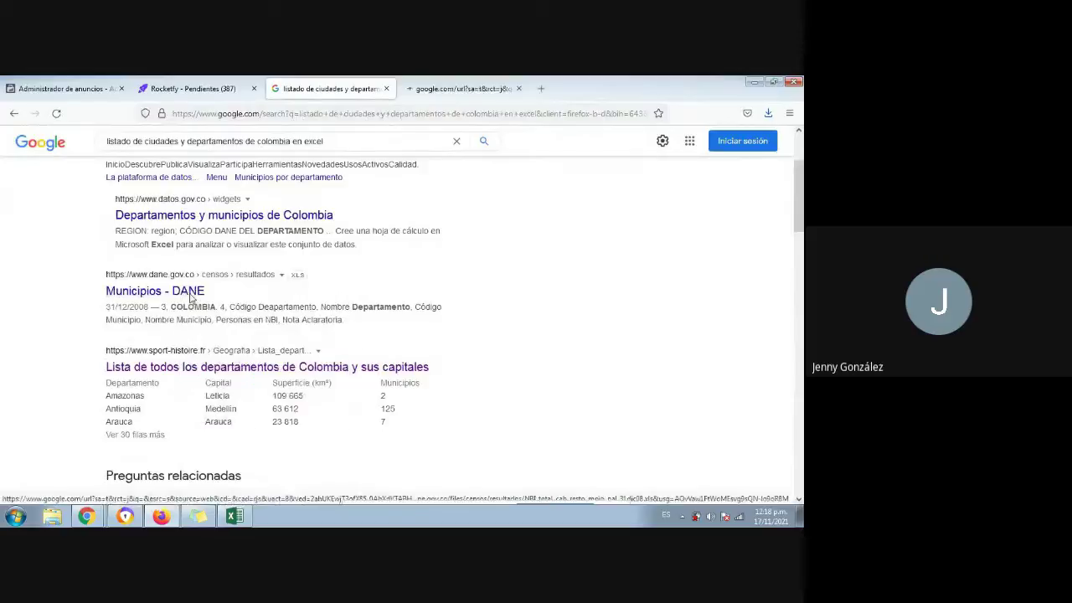
{"action": "right_click", "coordinate": [225, 216]}
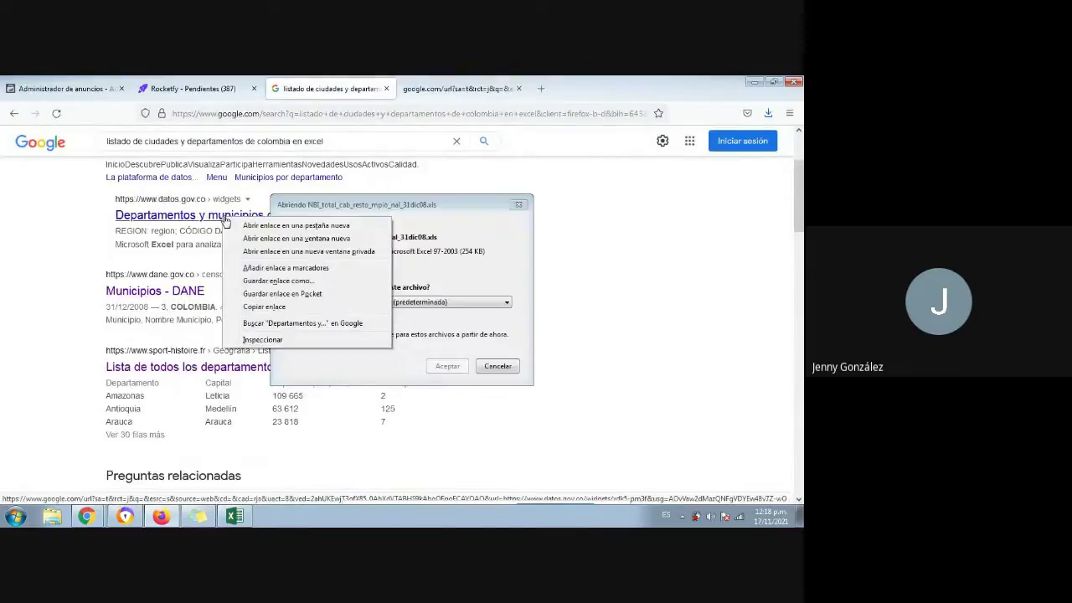
{"action": "left_click", "coordinate": [444, 263]}
{"action": "left_click", "coordinate": [440, 366]}
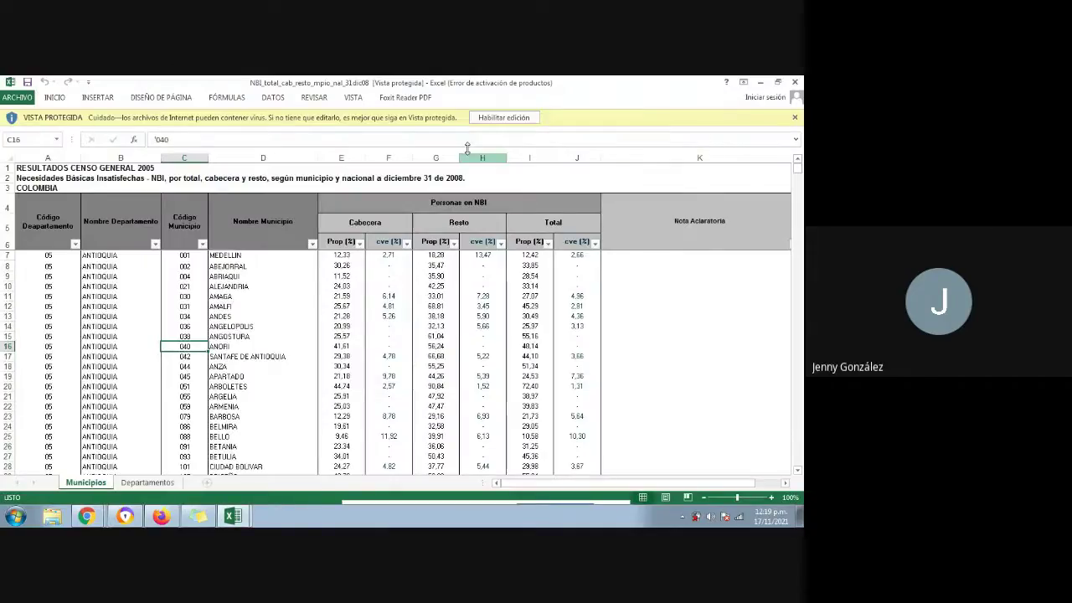
Enable editing in the DANE workbook and browse its Municipios and Departamentos sheets.
{"action": "left_click", "coordinate": [512, 118]}
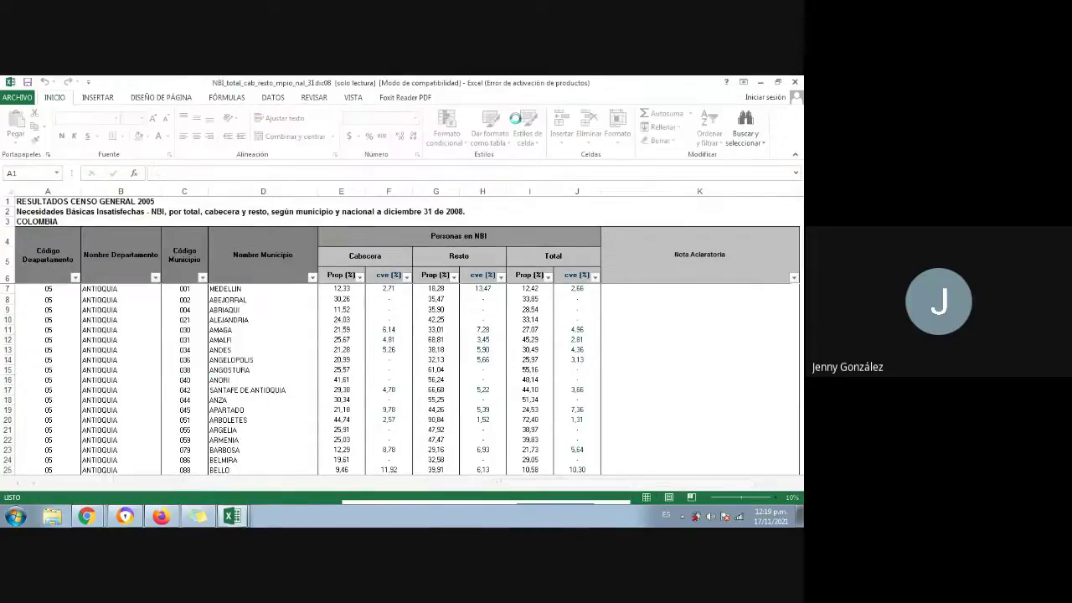
{"action": "left_click", "coordinate": [234, 310]}
{"action": "scroll", "coordinate": [237, 377], "scroll_direction": "down", "scroll_amount": 5}
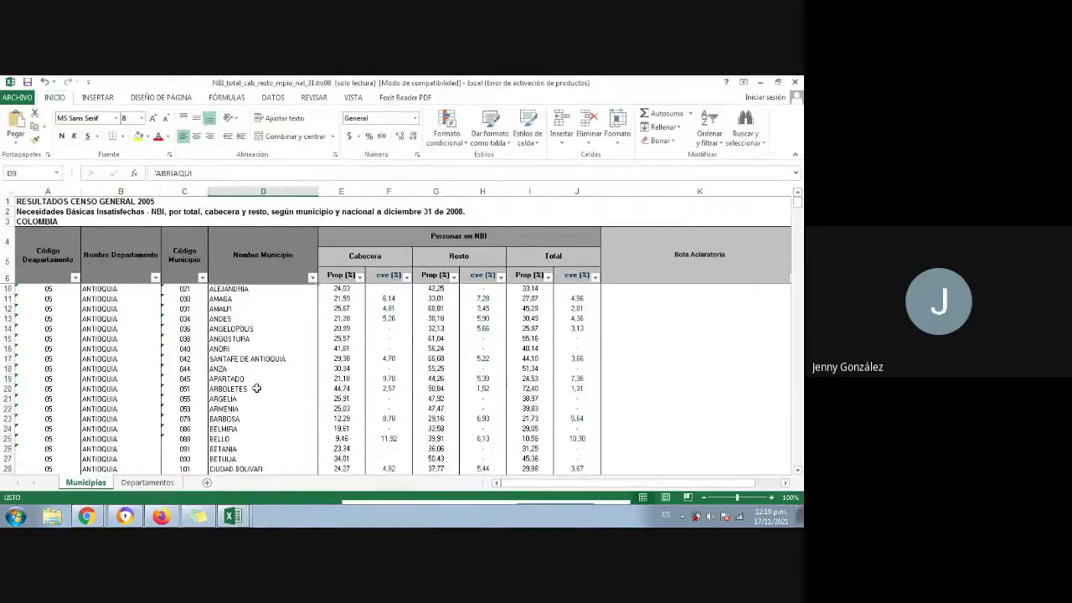
{"action": "left_click", "coordinate": [147, 482]}
{"action": "scroll", "coordinate": [156, 386], "scroll_direction": "down", "scroll_amount": 10}
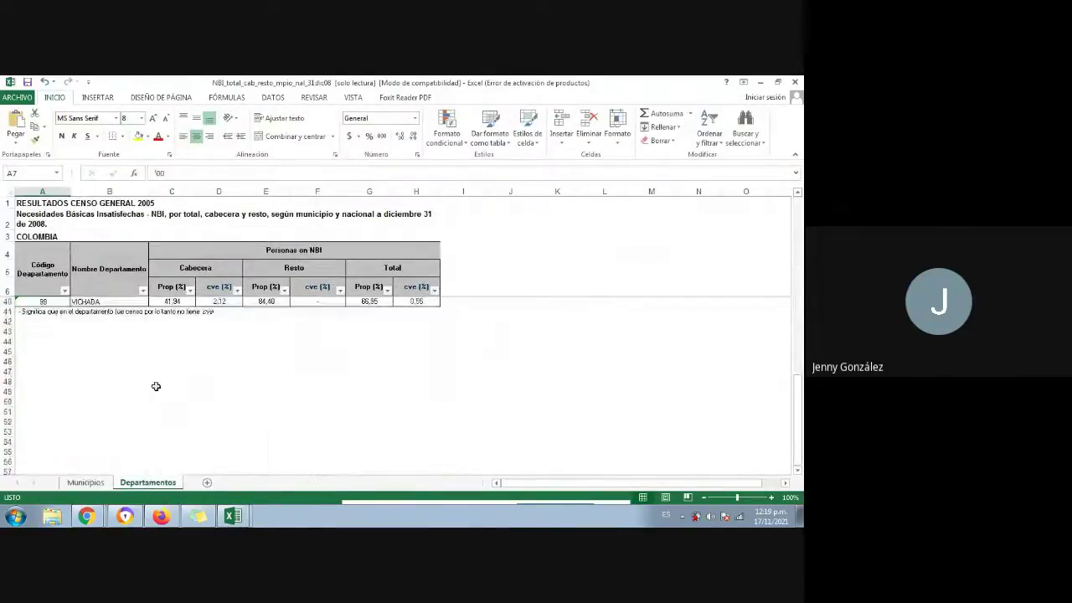
{"action": "left_click", "coordinate": [86, 482]}
{"action": "scroll", "coordinate": [251, 377], "scroll_direction": "down", "scroll_amount": 14}
{"action": "left_click_drag", "start_coordinate": [798, 214], "coordinate": [798, 277]}
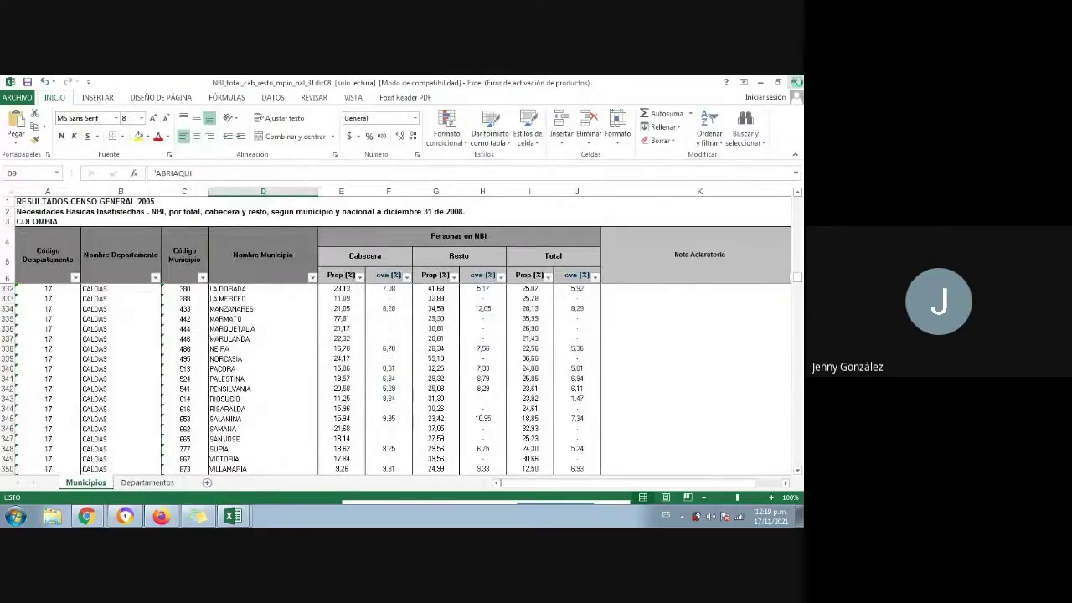
Scroll through the ciudades con recaudo list, then return to the Google results in Firefox.
{"action": "key", "text": "ctrl+Tab"}
{"action": "scroll", "coordinate": [173, 346], "scroll_direction": "down", "scroll_amount": 10}
{"action": "scroll", "coordinate": [172, 346], "scroll_direction": "down", "scroll_amount": 15}
{"action": "left_click_drag", "start_coordinate": [798, 266], "coordinate": [605, 435]}
{"action": "scroll", "coordinate": [605, 436], "scroll_direction": "down", "scroll_amount": 5}
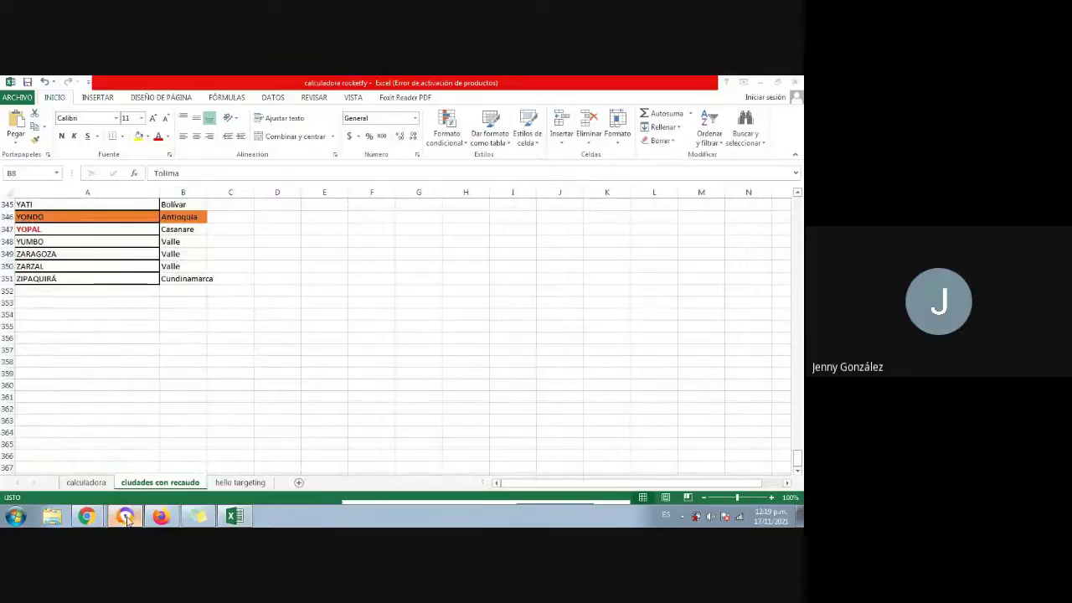
{"action": "left_click", "coordinate": [125, 516]}
{"action": "left_click", "coordinate": [161, 516]}
Open the Departamentos y municipios and Tabla Mestra codes PDF results in new tabs.
{"action": "scroll", "coordinate": [352, 242], "scroll_direction": "down", "scroll_amount": 1}
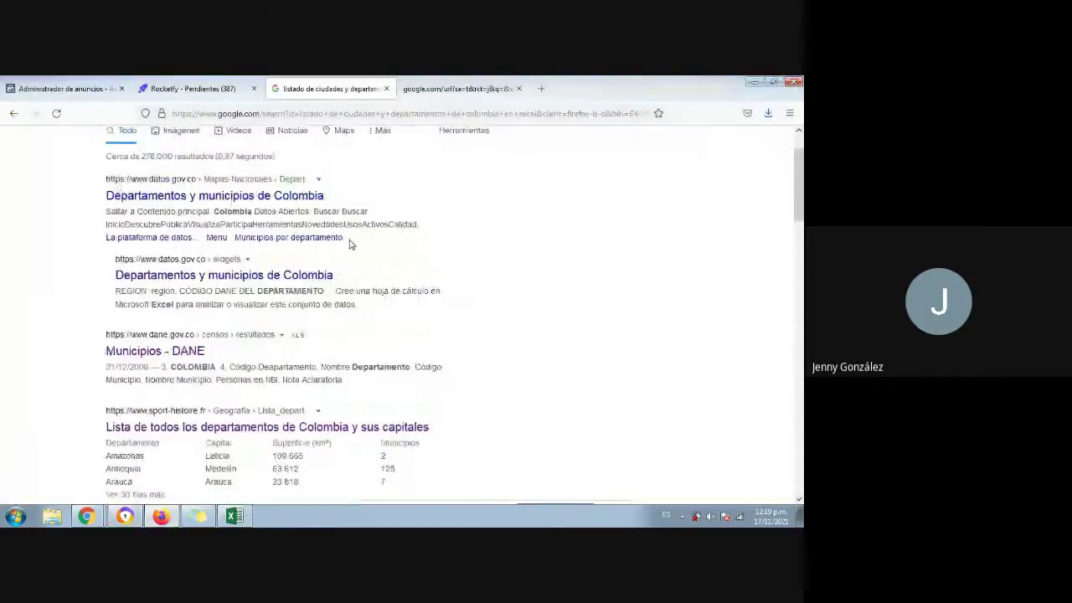
{"action": "right_click", "coordinate": [319, 197]}
{"action": "left_click", "coordinate": [360, 207]}
{"action": "scroll", "coordinate": [605, 282], "scroll_direction": "down", "scroll_amount": 3}
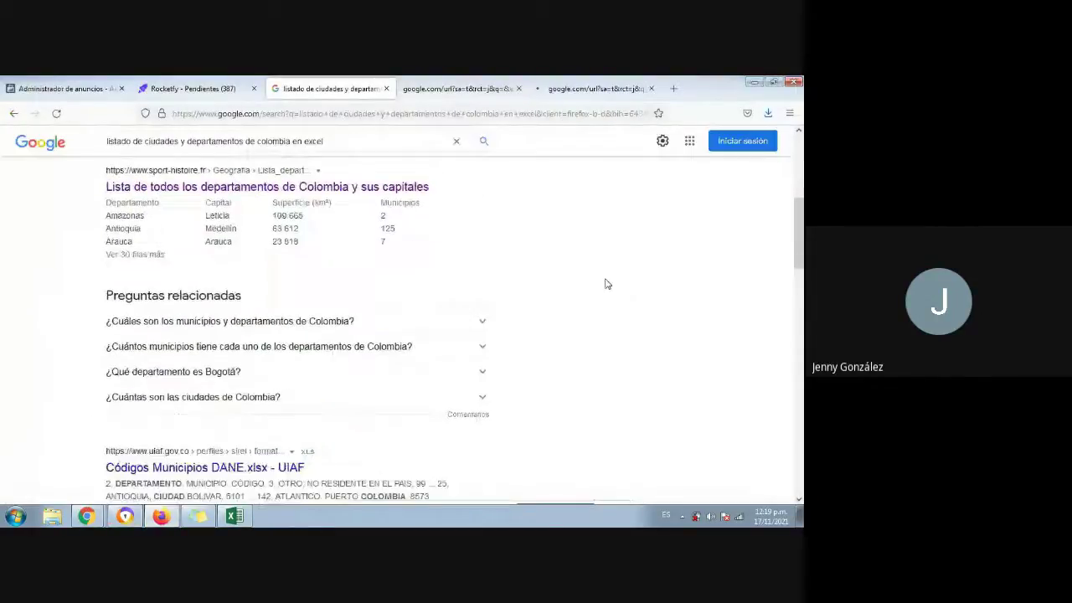
{"action": "scroll", "coordinate": [607, 284], "scroll_direction": "down", "scroll_amount": 3}
{"action": "scroll", "coordinate": [606, 285], "scroll_direction": "down", "scroll_amount": 1}
{"action": "right_click", "coordinate": [337, 325]}
{"action": "left_click", "coordinate": [376, 335]}
{"action": "scroll", "coordinate": [546, 346], "scroll_direction": "down", "scroll_amount": 2}
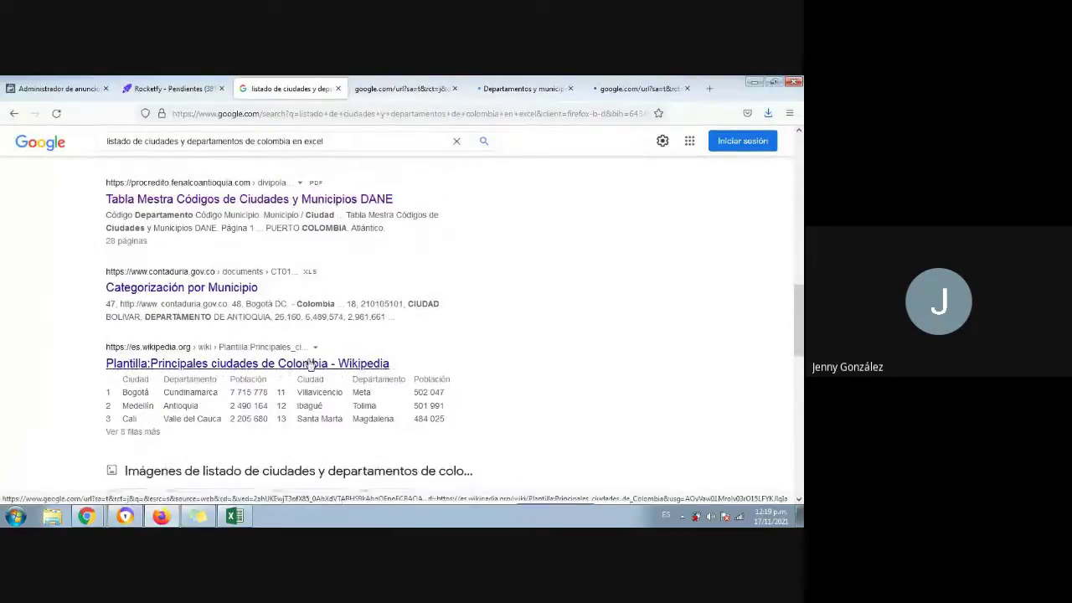
Copy Bogotá Cundinamarca from Wikipedia's main cities table, close extra tabs, and return to the bulk location box.
{"action": "left_click", "coordinate": [309, 363]}
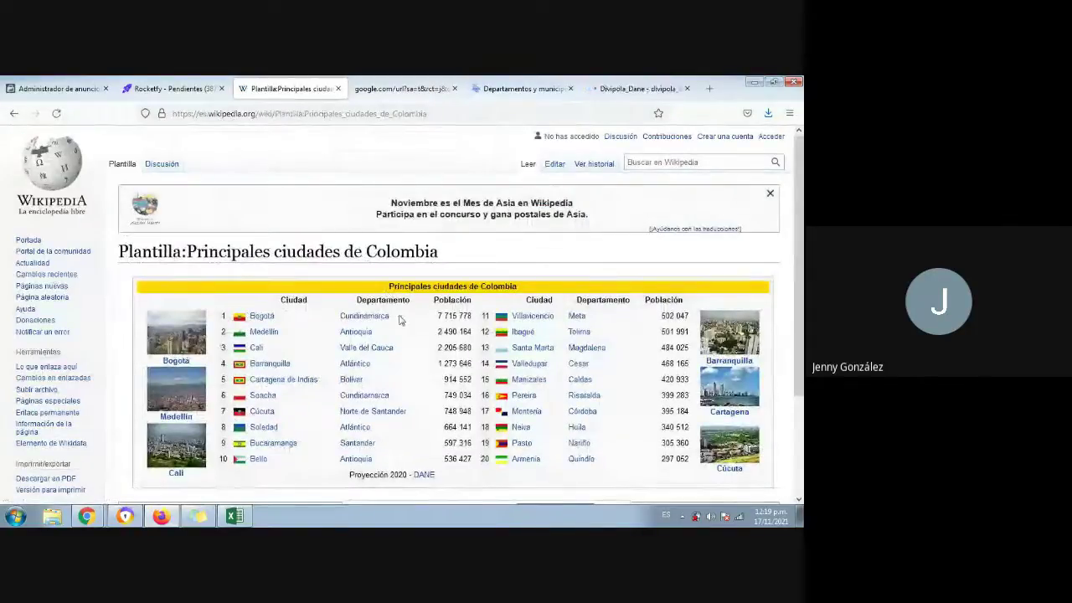
{"action": "left_click_drag", "start_coordinate": [392, 319], "coordinate": [251, 319]}
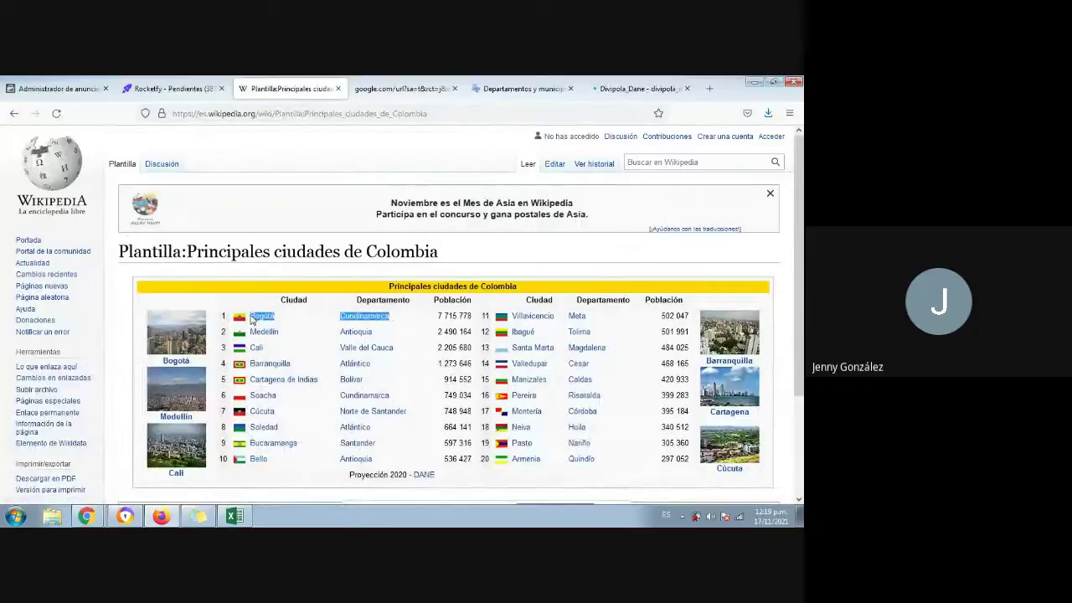
{"action": "left_click", "coordinate": [409, 90]}
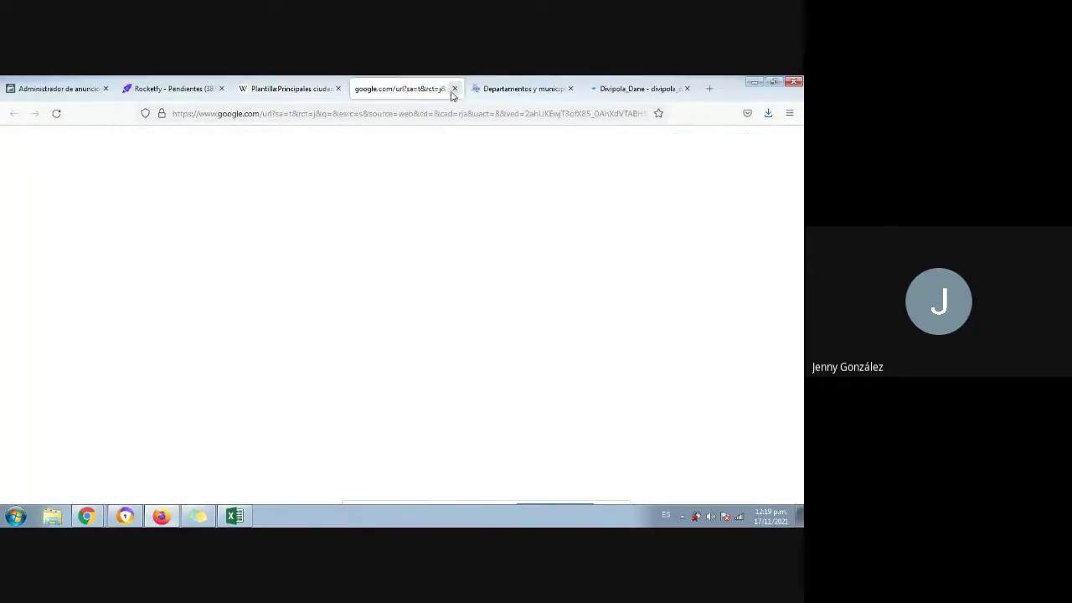
{"action": "left_click", "coordinate": [455, 89]}
{"action": "left_click", "coordinate": [454, 89]}
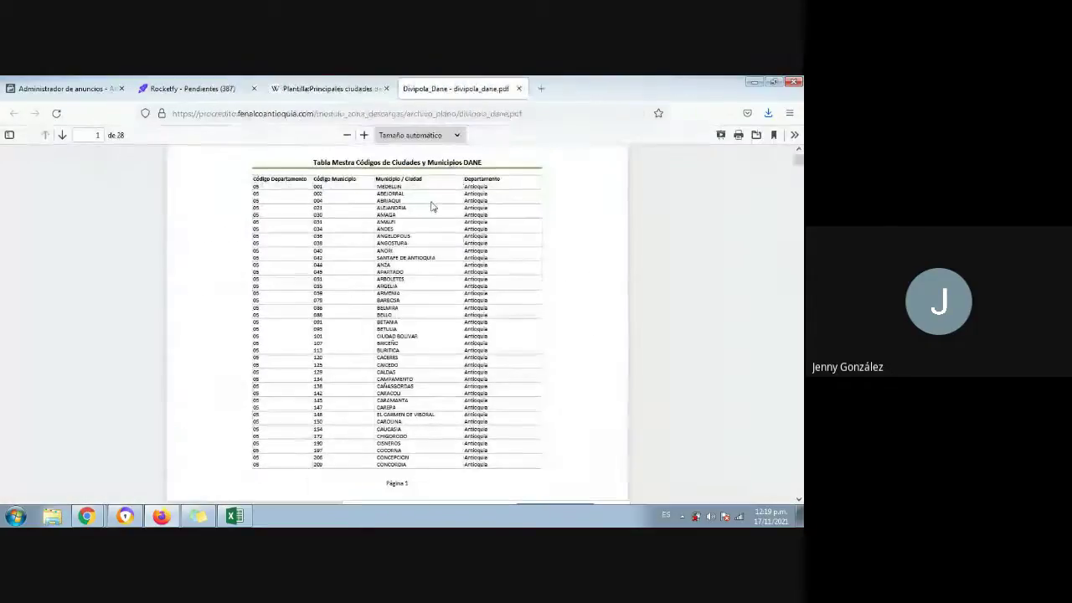
{"action": "left_click", "coordinate": [519, 88]}
{"action": "left_click", "coordinate": [58, 88]}
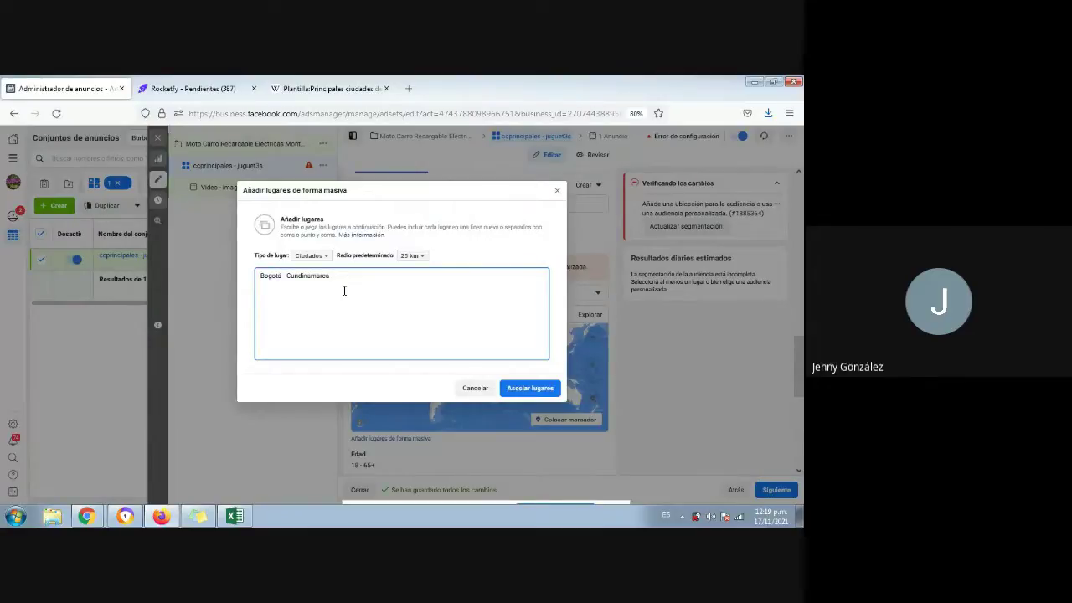
Paste Medellín Antioquia, Cali Valle del Cauca and Barranquilla Atlántico from the Wikipedia table into the places box.
{"action": "left_click", "coordinate": [353, 90]}
{"action": "left_click_drag", "start_coordinate": [374, 333], "coordinate": [250, 333]}
{"action": "key", "text": "ctrl+c"}
{"action": "left_click", "coordinate": [101, 87]}
{"action": "key", "text": "ctrl+v"}
{"action": "left_click", "coordinate": [293, 89]}
{"action": "left_click_drag", "start_coordinate": [390, 348], "coordinate": [250, 348]}
{"action": "key", "text": "ctrl+c"}
{"action": "left_click", "coordinate": [83, 90]}
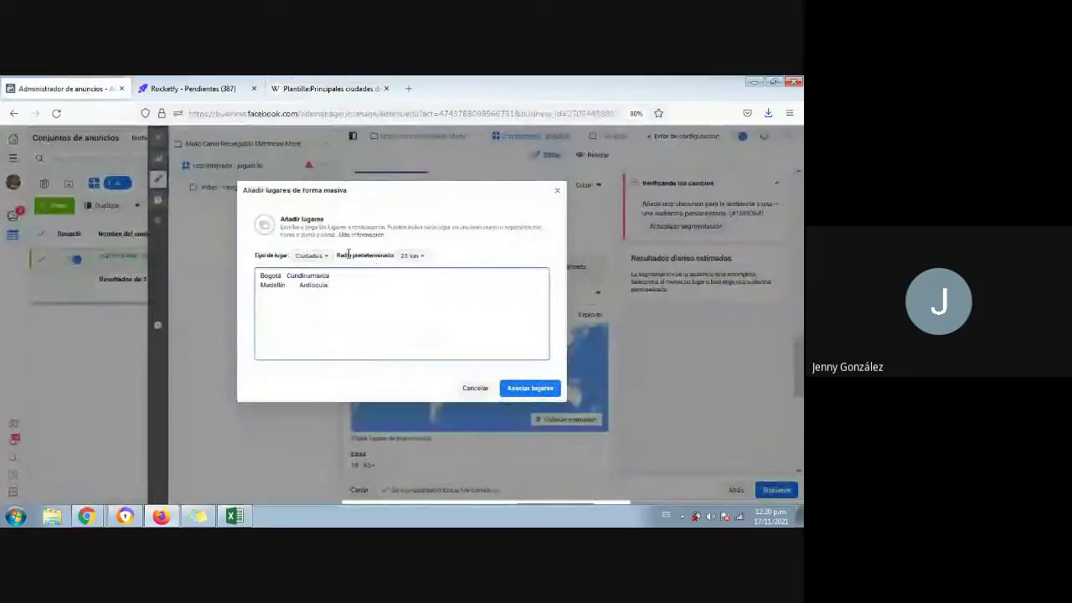
{"action": "key", "text": "ctrl+v"}
{"action": "left_click", "coordinate": [324, 88]}
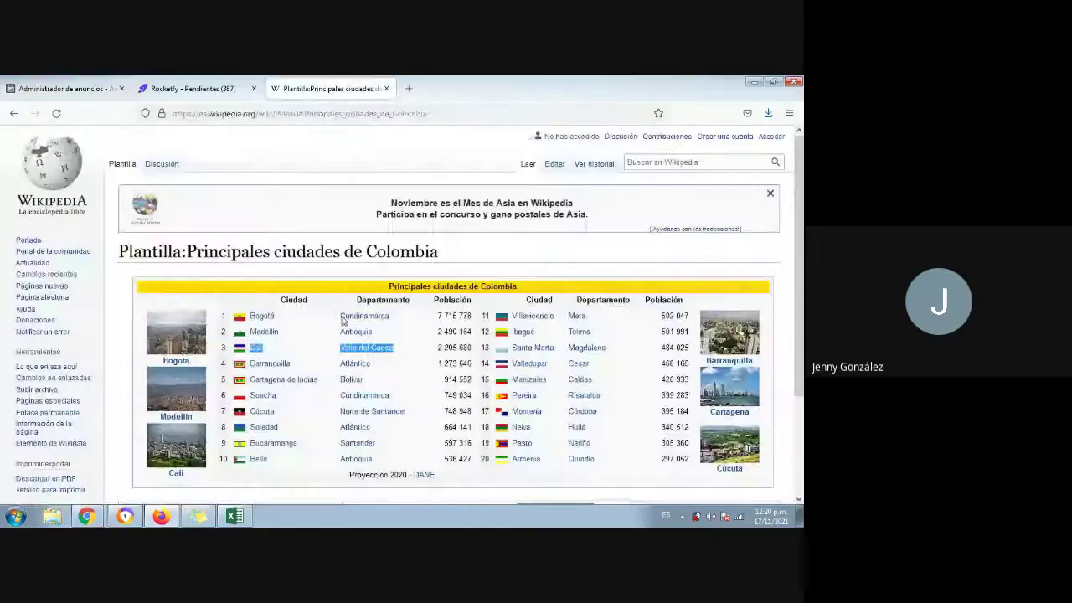
{"action": "left_click_drag", "start_coordinate": [370, 363], "coordinate": [250, 364]}
{"action": "key", "text": "ctrl+c"}
{"action": "left_click", "coordinate": [67, 88]}
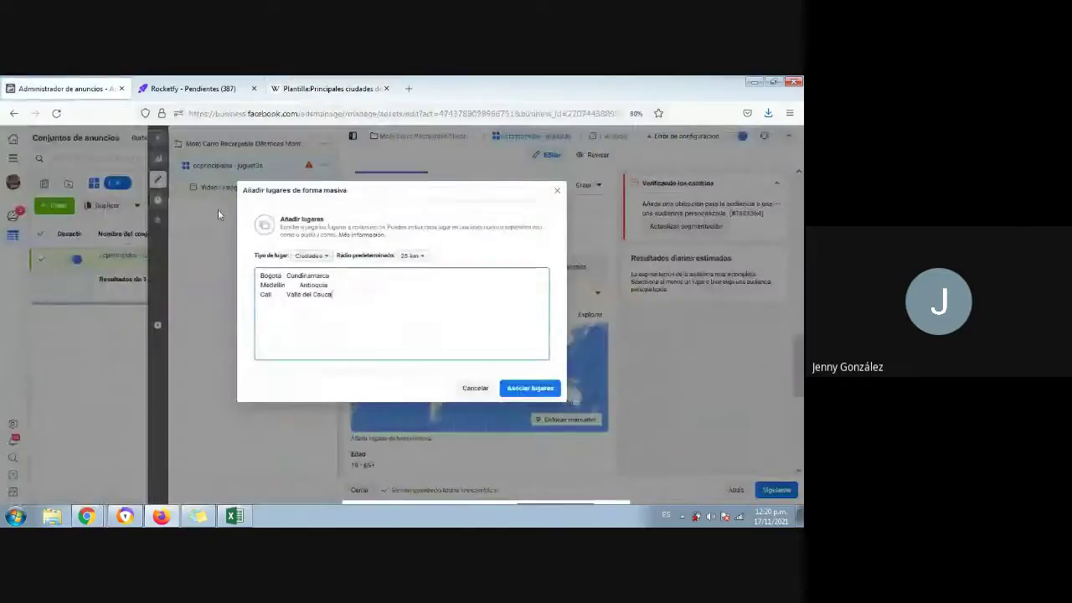
{"action": "key", "text": "ctrl+v"}
Add Cartagena de Indias Bolívar, remove the stray flag file name, then add Soacha Cundinamarca.
{"action": "left_click", "coordinate": [326, 88]}
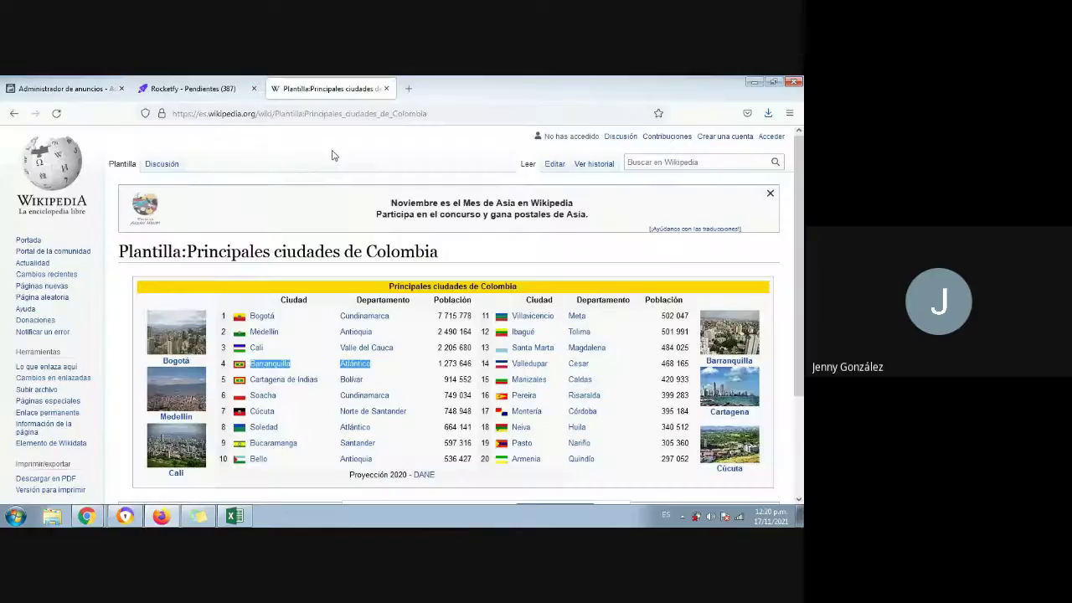
{"action": "left_click_drag", "start_coordinate": [373, 381], "coordinate": [249, 380]}
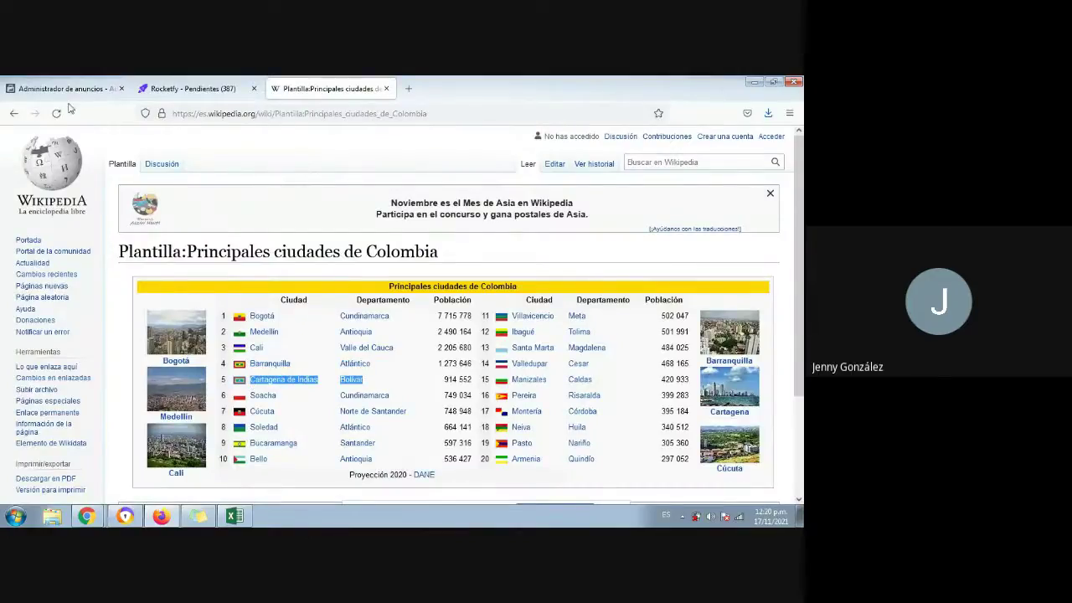
{"action": "left_click", "coordinate": [67, 88]}
{"action": "type", "text": "Flag of Cartagena.svg\tCartagena de Indias\tBolívar"}
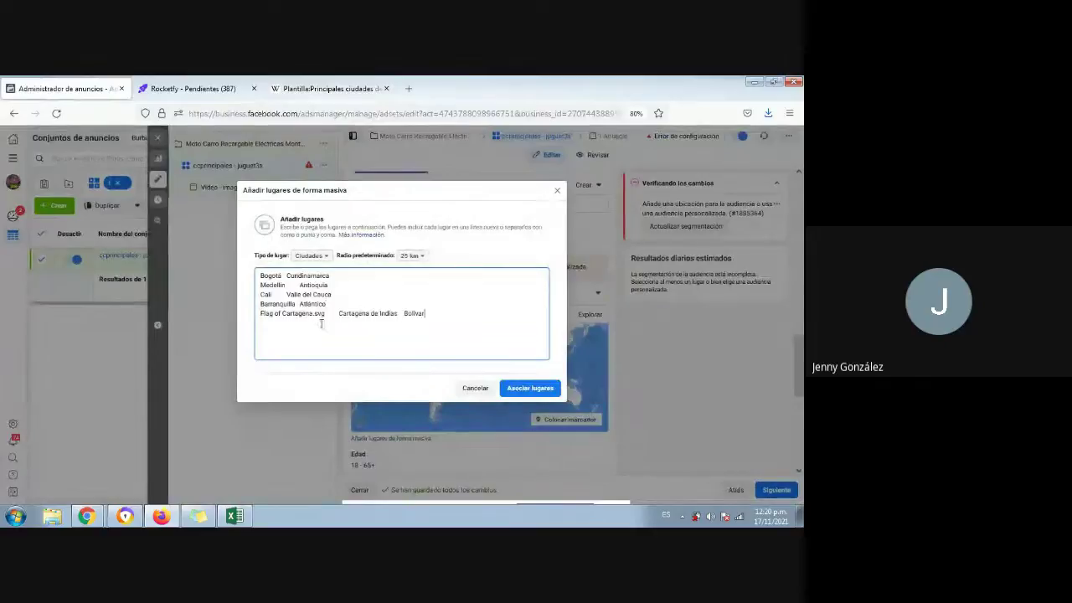
{"action": "left_click_drag", "start_coordinate": [339, 313], "coordinate": [260, 313]}
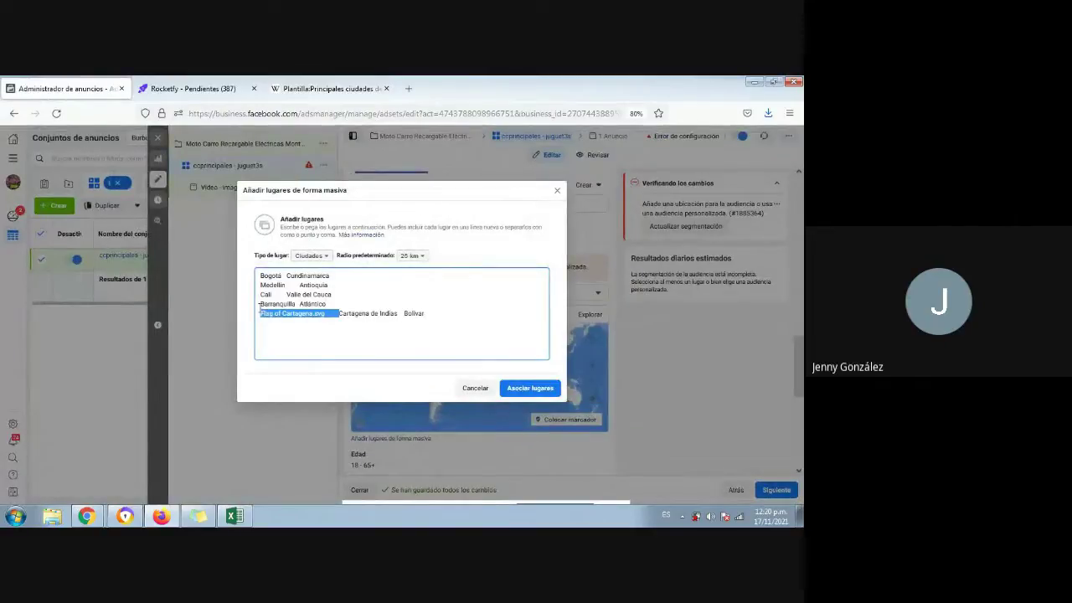
{"action": "key", "text": "BackSpace"}
{"action": "left_click", "coordinate": [319, 88]}
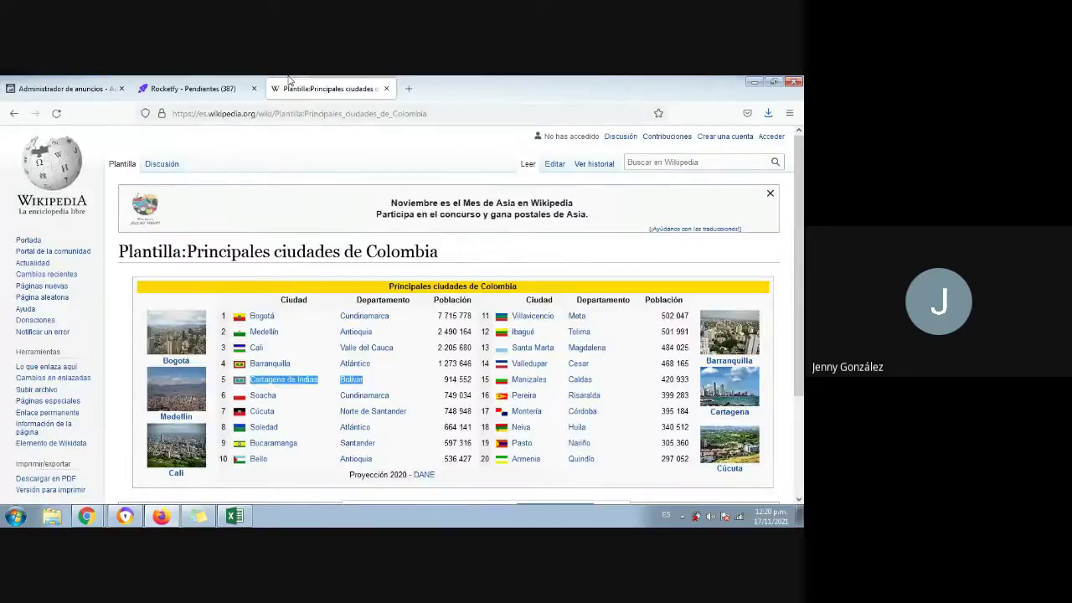
{"action": "left_click_drag", "start_coordinate": [392, 395], "coordinate": [250, 397]}
{"action": "key", "text": "ctrl+c"}
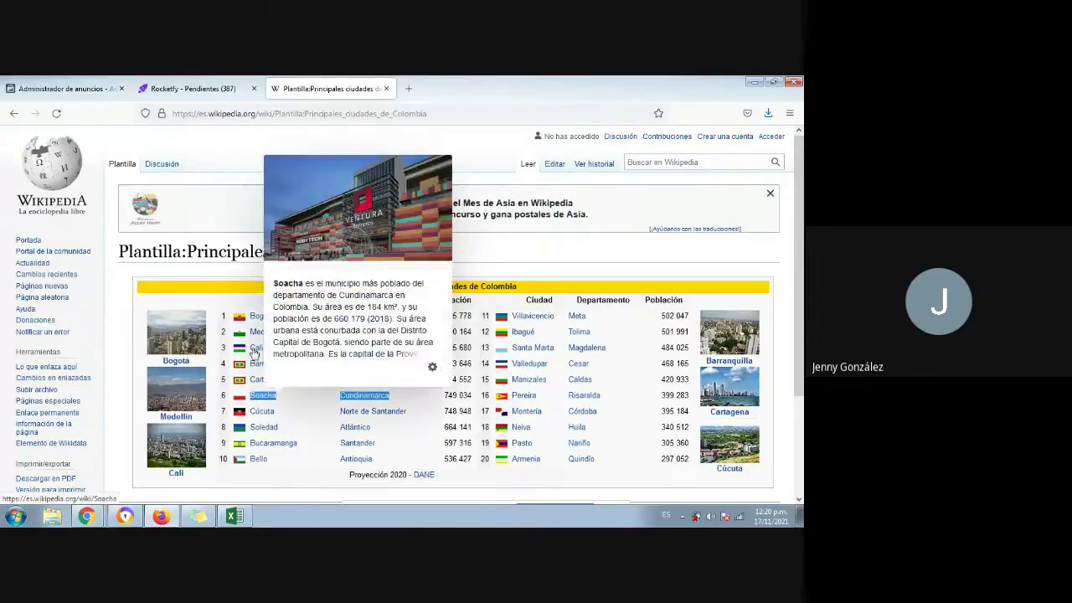
{"action": "left_click", "coordinate": [109, 94]}
{"action": "key", "text": "Return"}
{"action": "key", "text": "ctrl+v"}
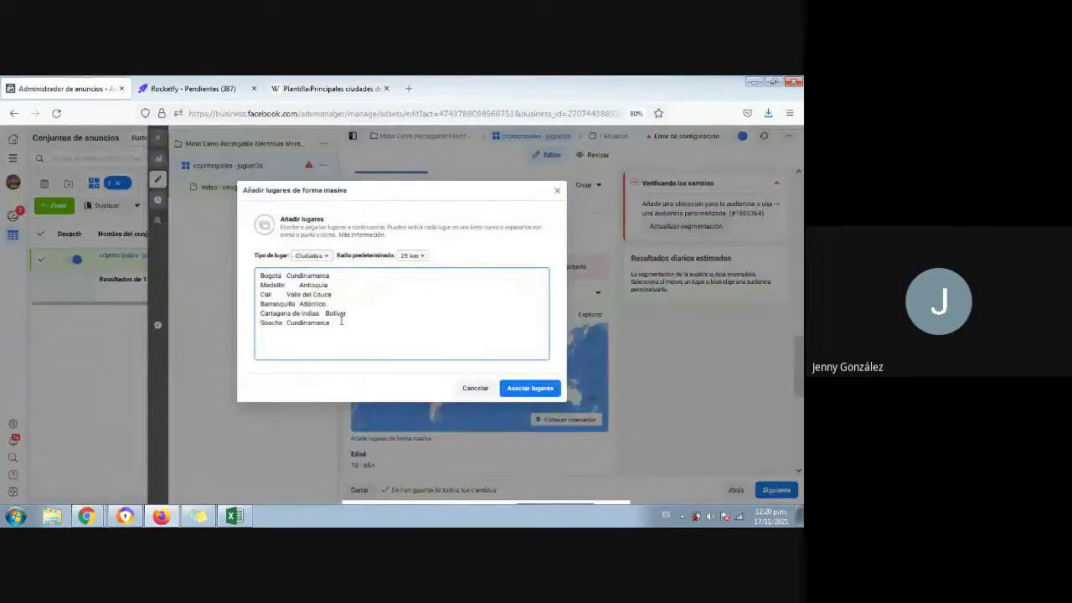
Add Cúcuta Norte de Santander and Soledad Atlántico on new lines of the places box.
{"action": "left_click", "coordinate": [335, 88]}
{"action": "left_click_drag", "start_coordinate": [407, 412], "coordinate": [253, 419]}
{"action": "key", "text": "ctrl+c"}
{"action": "left_click", "coordinate": [67, 88]}
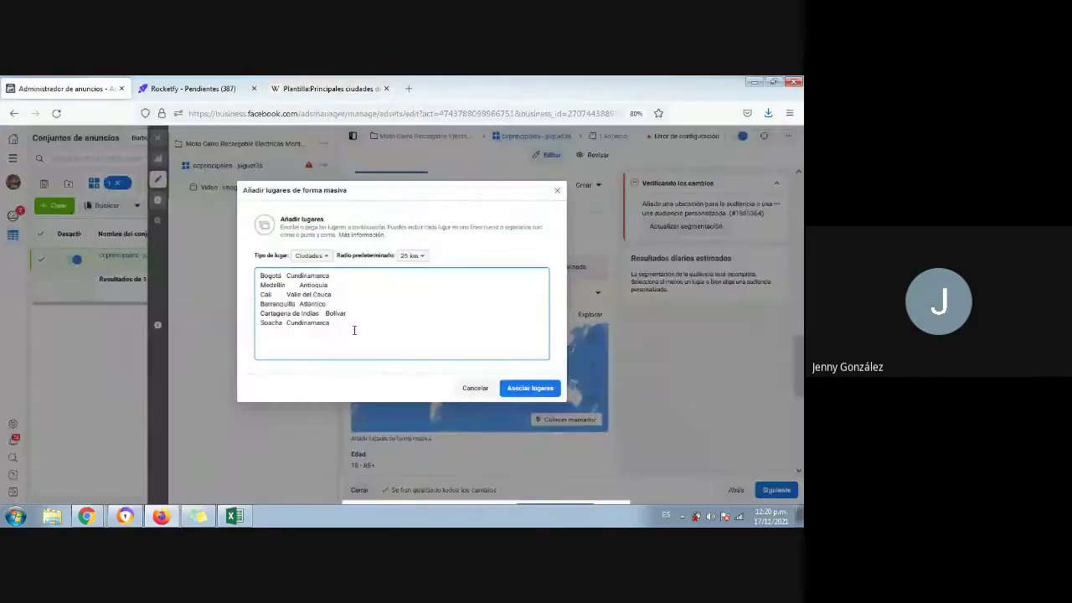
{"action": "key", "text": "Return"}
{"action": "key", "text": "ctrl+v"}
{"action": "left_click", "coordinate": [354, 88]}
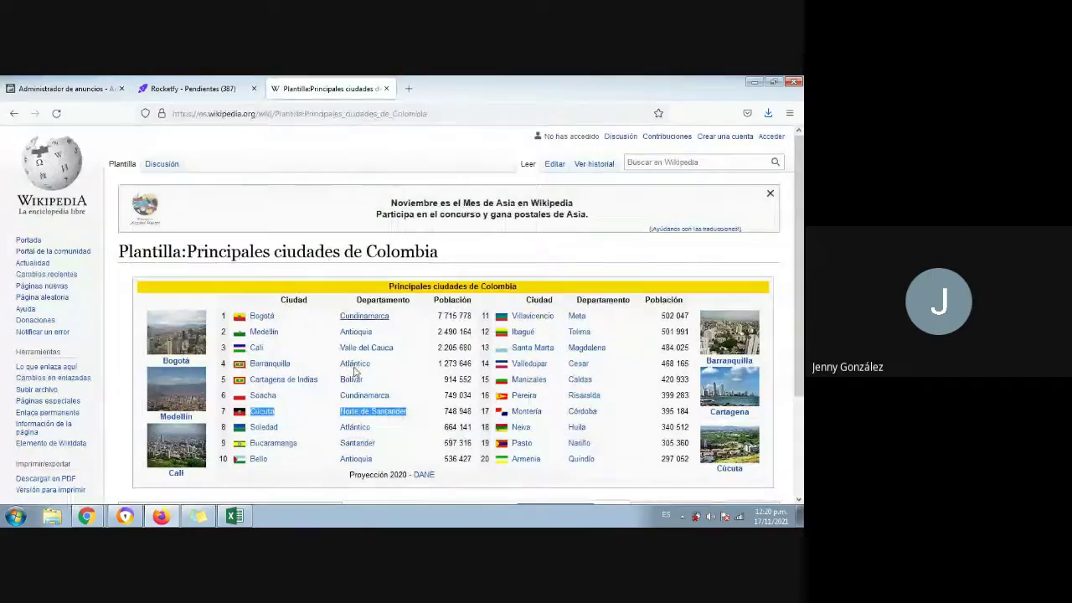
{"action": "left_click_drag", "start_coordinate": [372, 428], "coordinate": [251, 429]}
{"action": "key", "text": "ctrl+c"}
{"action": "left_click", "coordinate": [67, 88]}
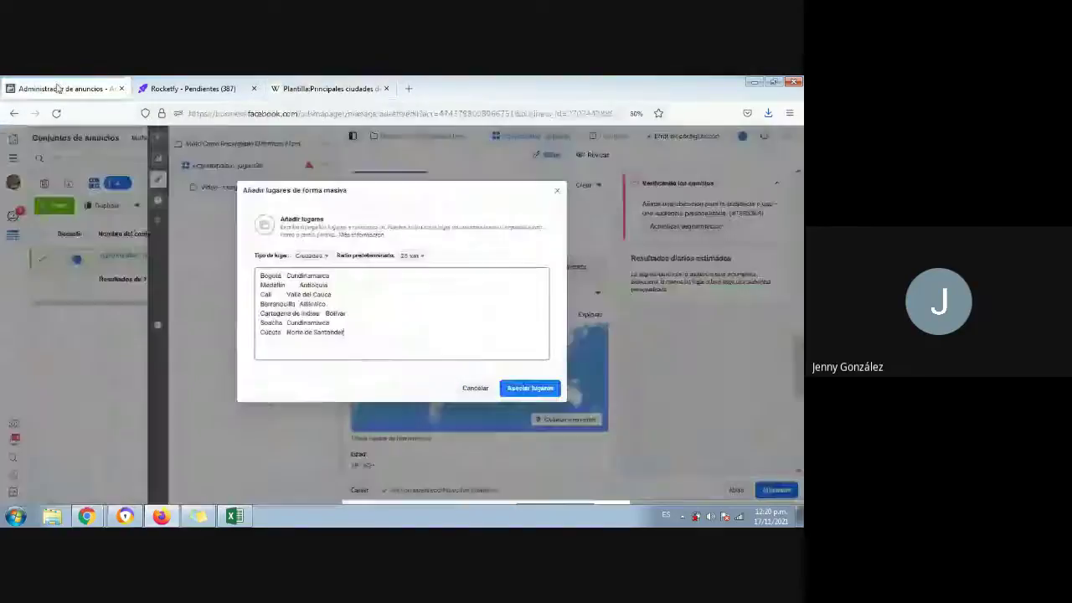
{"action": "key", "text": "Return"}
{"action": "key", "text": "ctrl+v"}
Close the unused Rocketfy page and add Bucaramanga Santander to the places list.
{"action": "left_click", "coordinate": [254, 88]}
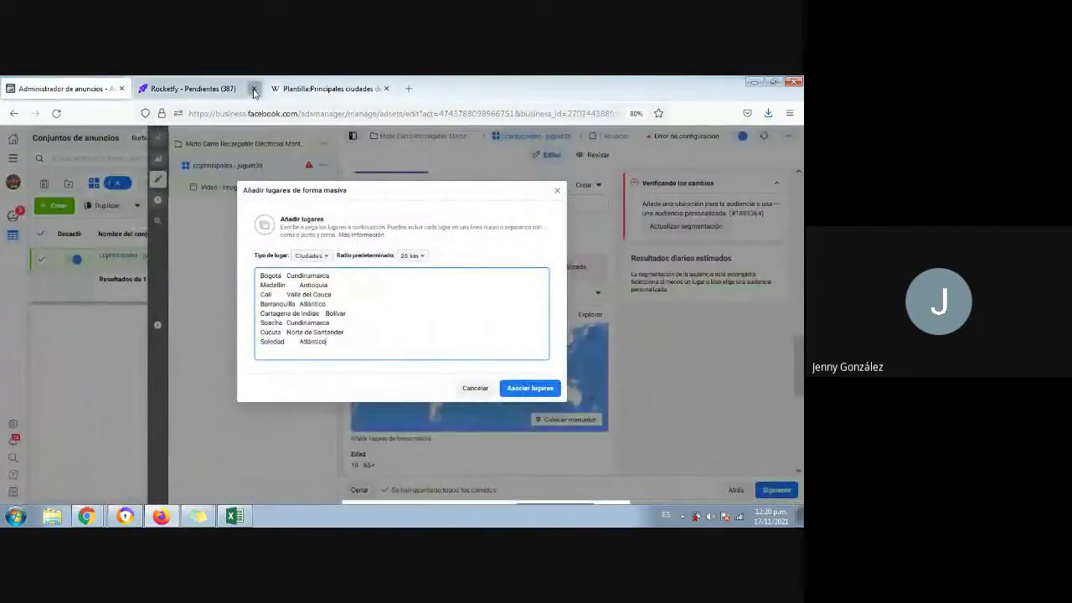
{"action": "left_click", "coordinate": [224, 89]}
{"action": "left_click_drag", "start_coordinate": [386, 442], "coordinate": [265, 444]}
{"action": "key", "text": "ctrl+c"}
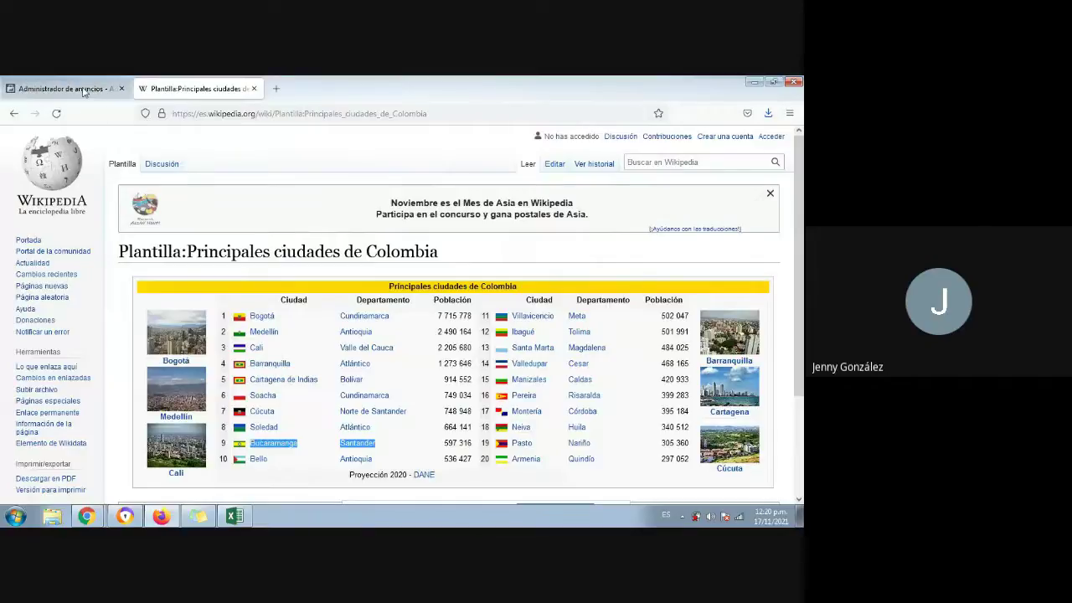
{"action": "left_click", "coordinate": [65, 88]}
{"action": "key", "text": "Return"}
{"action": "key", "text": "ctrl+v"}
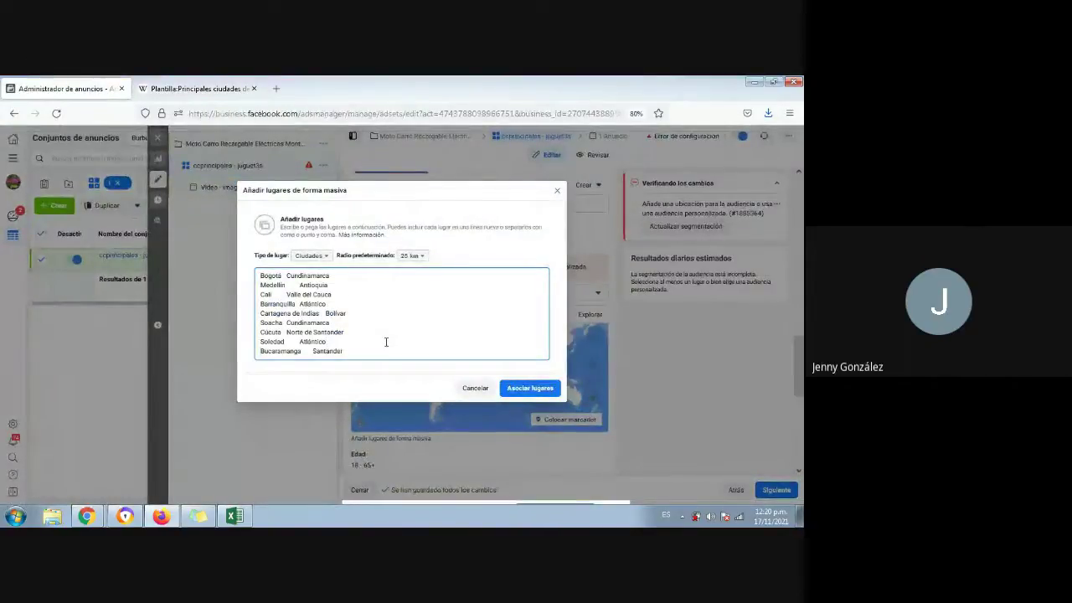
Add Bello Antioquia to the list and delete the stray flag file name before it.
{"action": "key", "text": "ctrl+Tab"}
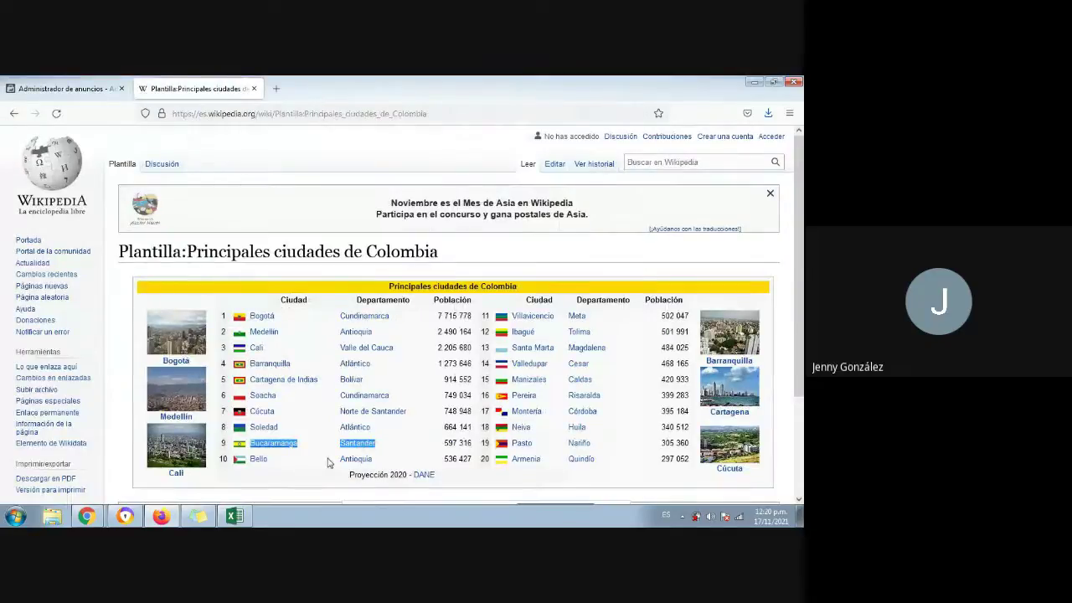
{"action": "left_click_drag", "start_coordinate": [373, 459], "coordinate": [236, 458]}
{"action": "key", "text": "ctrl+c"}
{"action": "left_click", "coordinate": [65, 88]}
{"action": "key", "text": "Return"}
{"action": "key", "text": "ctrl+v"}
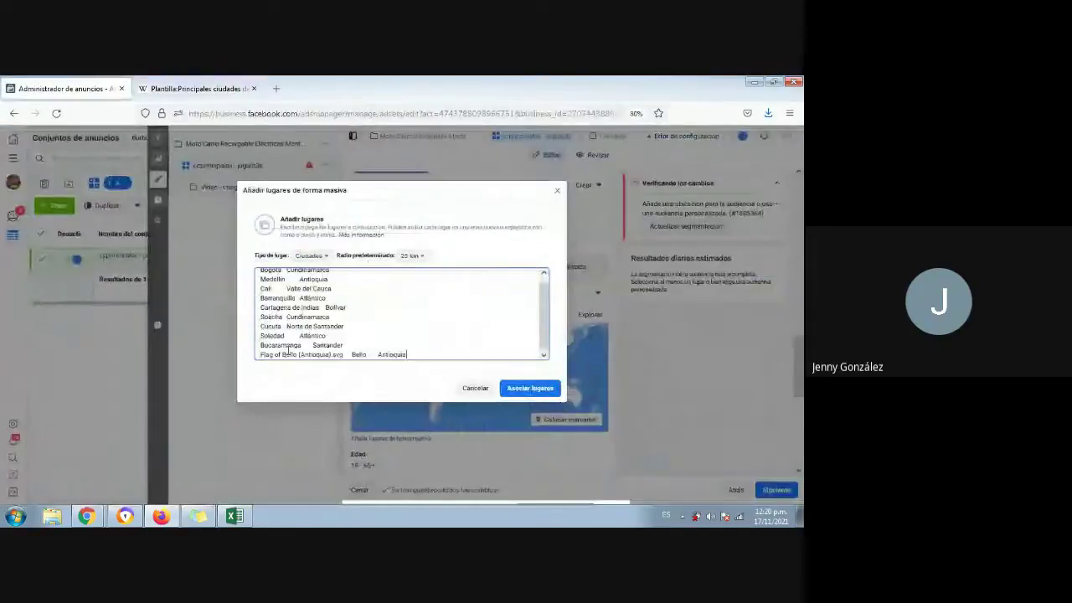
{"action": "left_click_drag", "start_coordinate": [350, 354], "coordinate": [249, 354]}
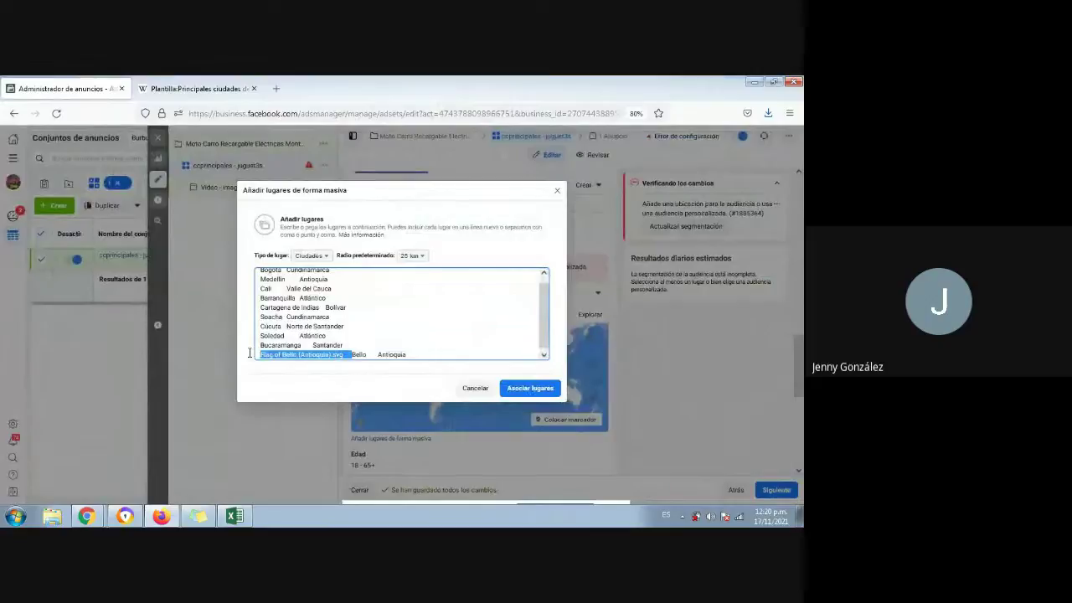
{"action": "key", "text": "BackSpace"}
Add Villavicencio Meta, Ibagué Tolima and Santa Marta Magdalena to the places list.
{"action": "left_click", "coordinate": [178, 89]}
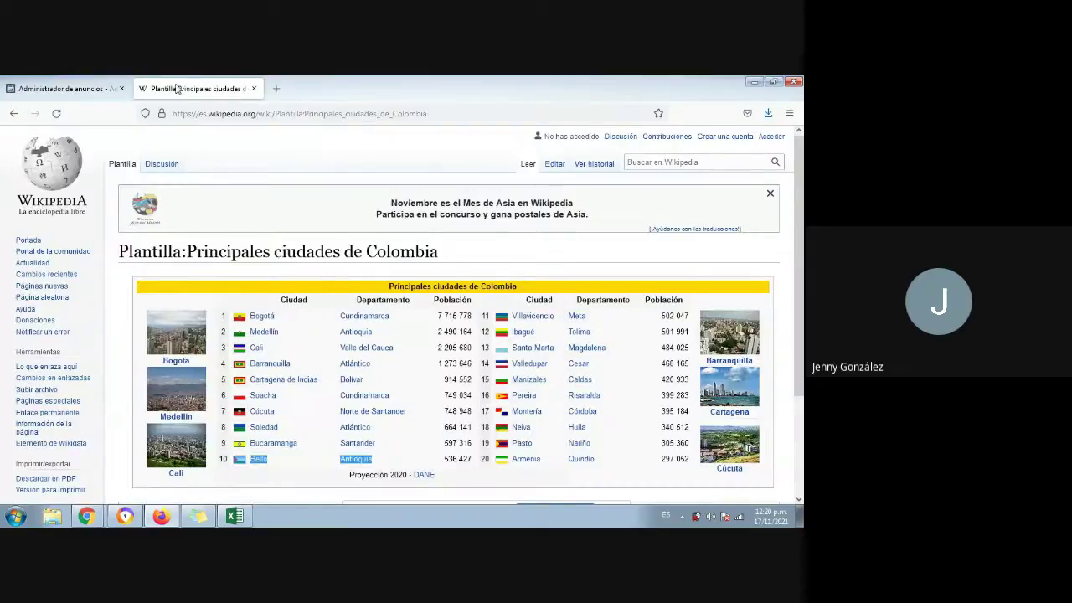
{"action": "scroll", "coordinate": [454, 286], "scroll_direction": "down", "scroll_amount": 2}
{"action": "left_click_drag", "start_coordinate": [594, 257], "coordinate": [513, 255]}
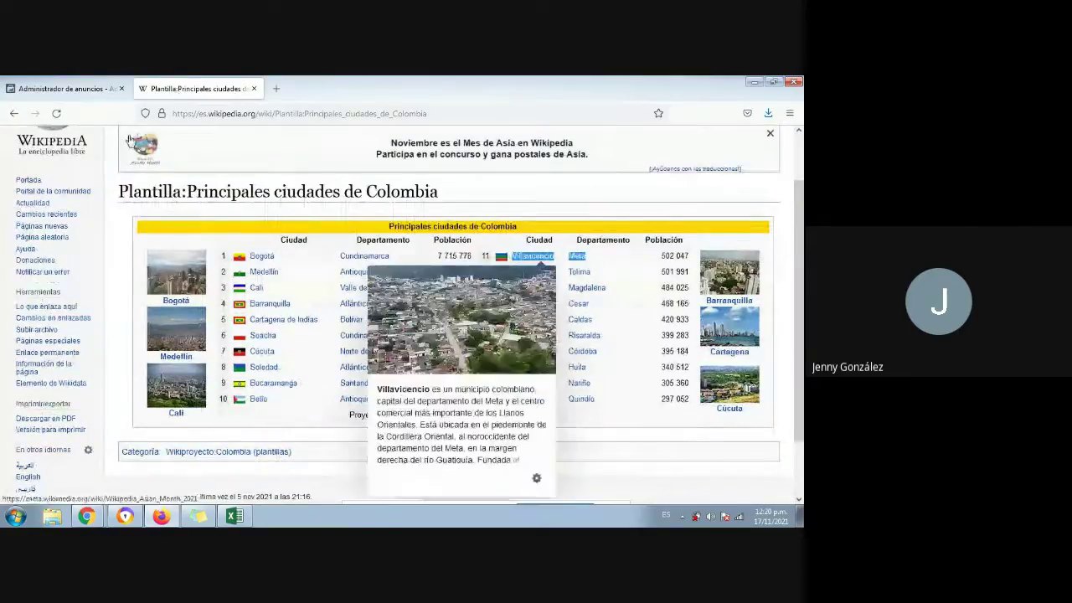
{"action": "left_click", "coordinate": [63, 89]}
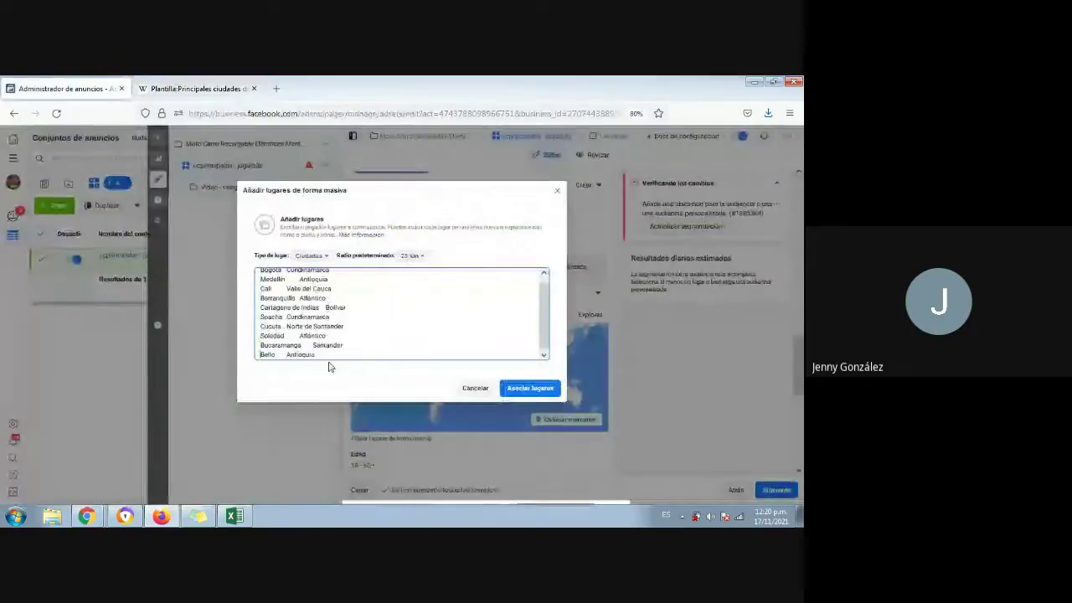
{"action": "key", "text": "ctrl+v"}
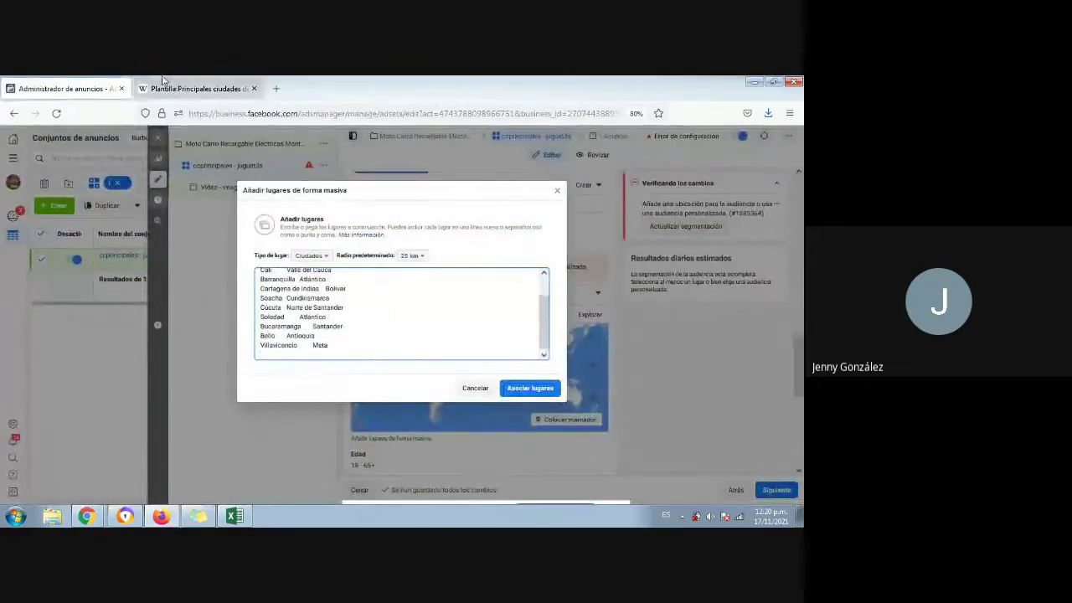
{"action": "left_click", "coordinate": [164, 84]}
{"action": "left_click_drag", "start_coordinate": [607, 277], "coordinate": [514, 272]}
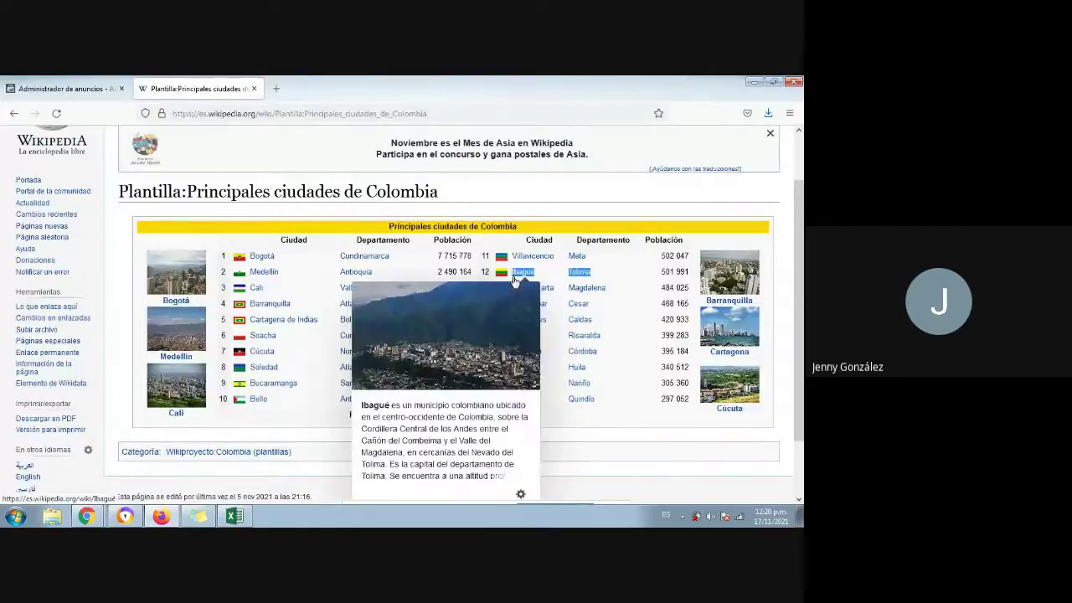
{"action": "key", "text": "ctrl+Tab"}
{"action": "key", "text": "ctrl+v"}
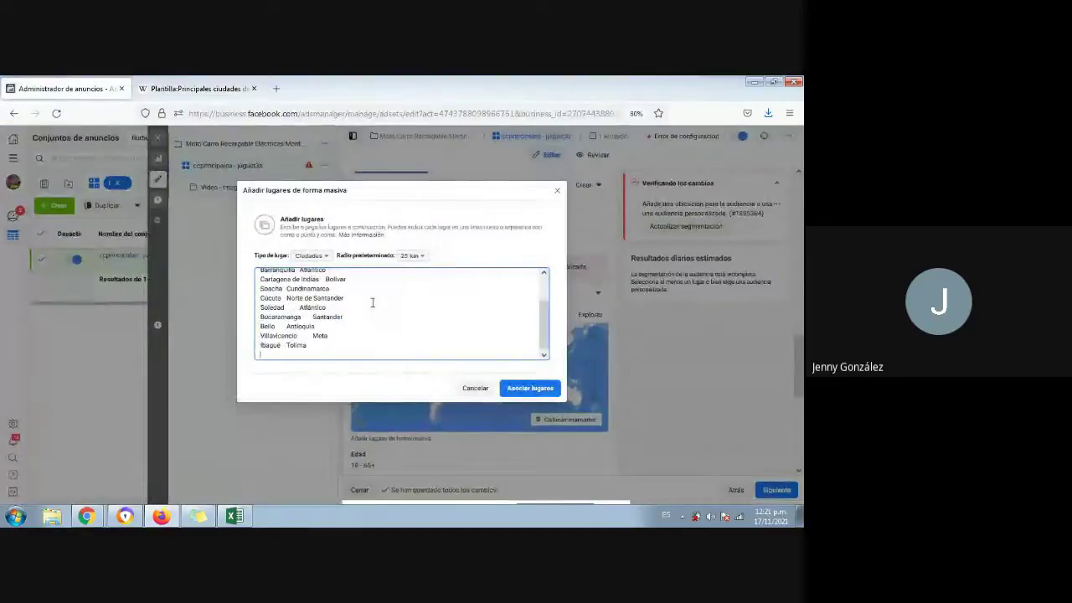
{"action": "left_click", "coordinate": [202, 90]}
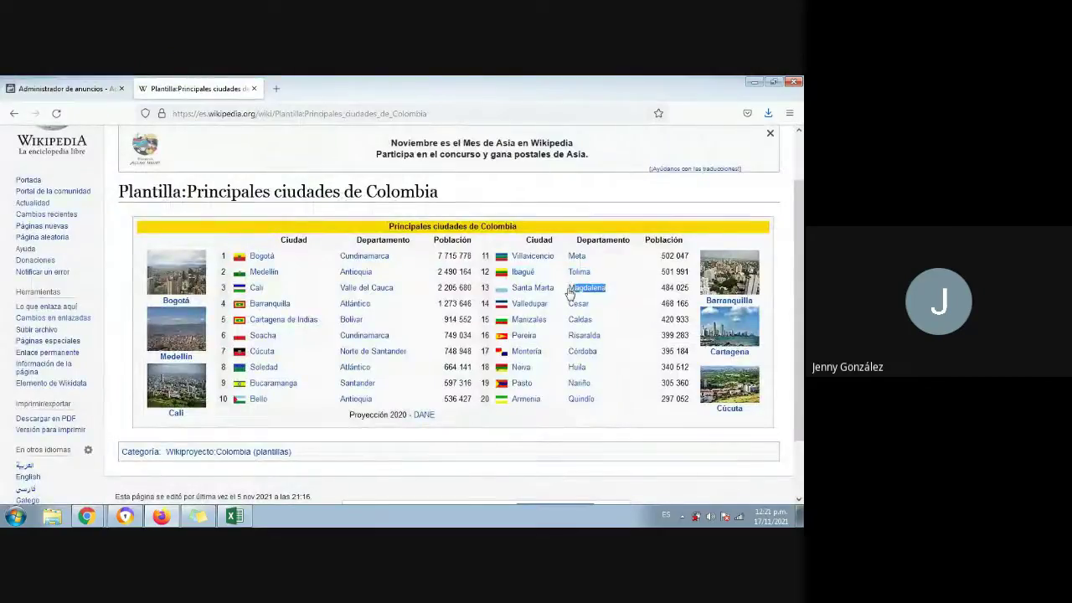
{"action": "left_click", "coordinate": [96, 97]}
{"action": "key", "text": "ctrl+v"}
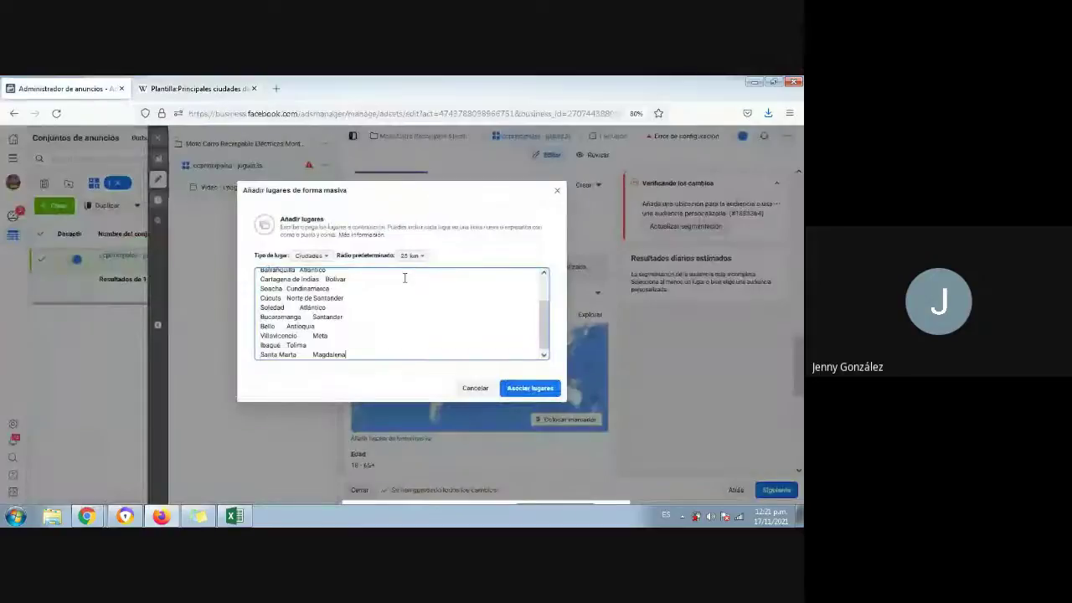
Add Valledupar Cesar, Manizales Caldas and Pereira Risaralda to the places list.
{"action": "left_click", "coordinate": [202, 89]}
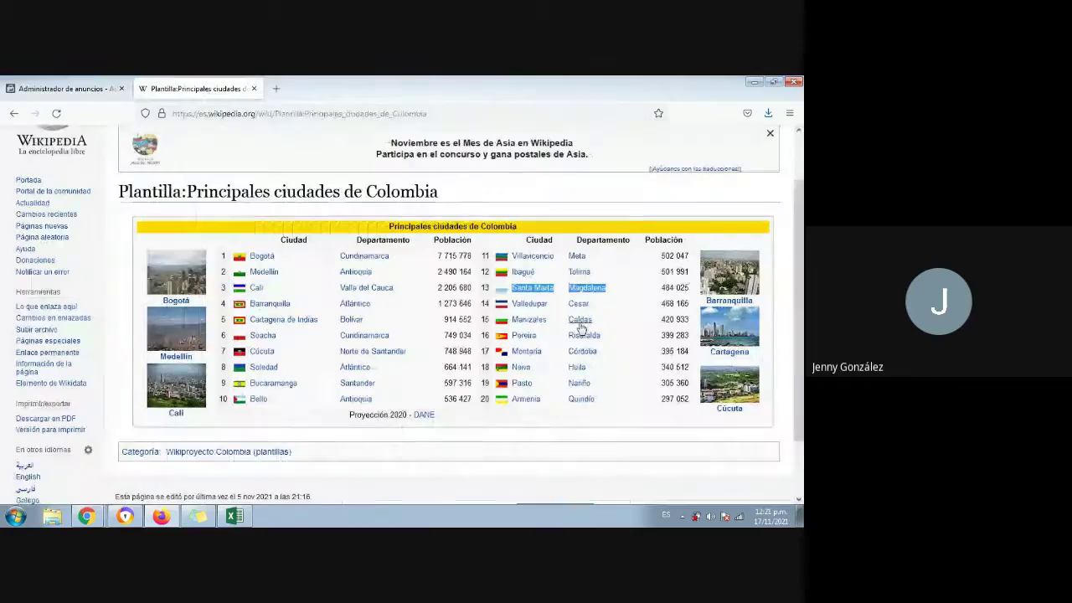
{"action": "left_click_drag", "start_coordinate": [592, 308], "coordinate": [511, 304]}
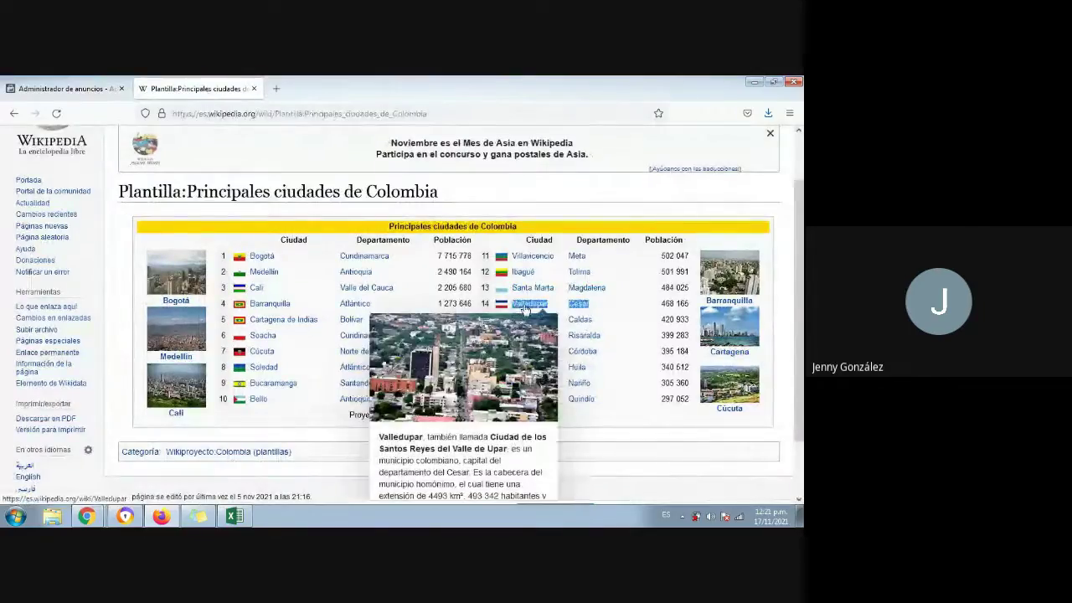
{"action": "key", "text": "ctrl+c"}
{"action": "left_click", "coordinate": [63, 89]}
{"action": "key", "text": "ctrl+v"}
{"action": "left_click", "coordinate": [202, 89]}
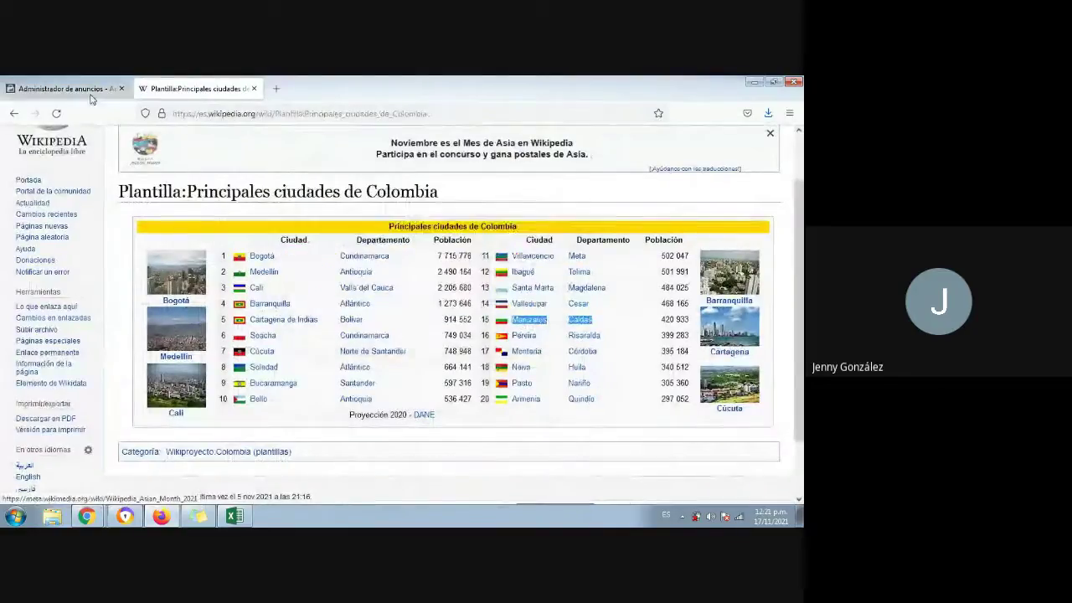
{"action": "left_click", "coordinate": [63, 89]}
{"action": "key", "text": "ctrl+v"}
{"action": "left_click", "coordinate": [202, 88]}
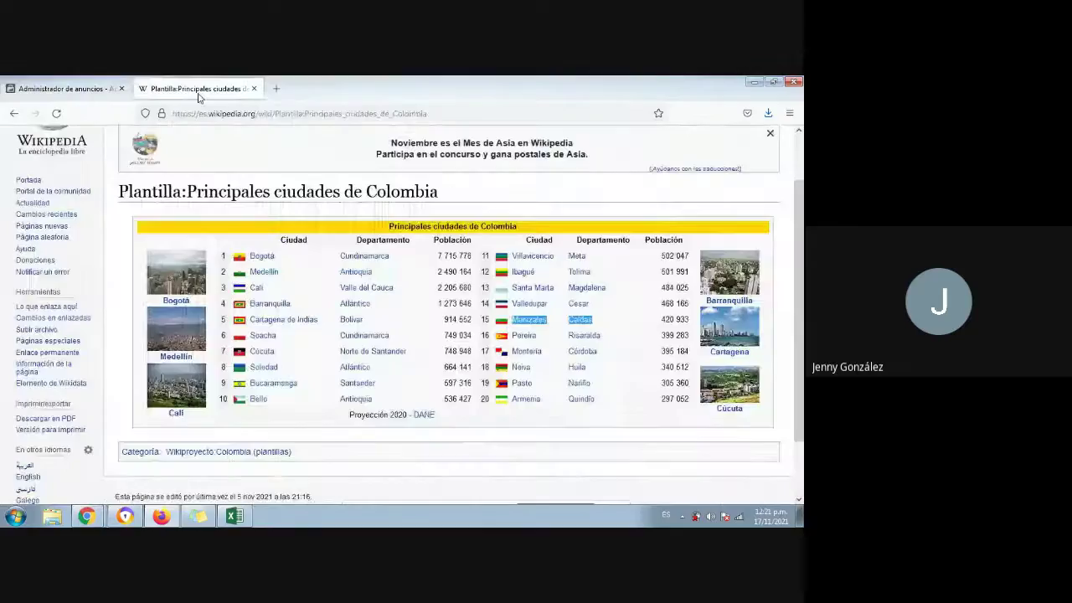
{"action": "left_click_drag", "start_coordinate": [615, 335], "coordinate": [511, 336]}
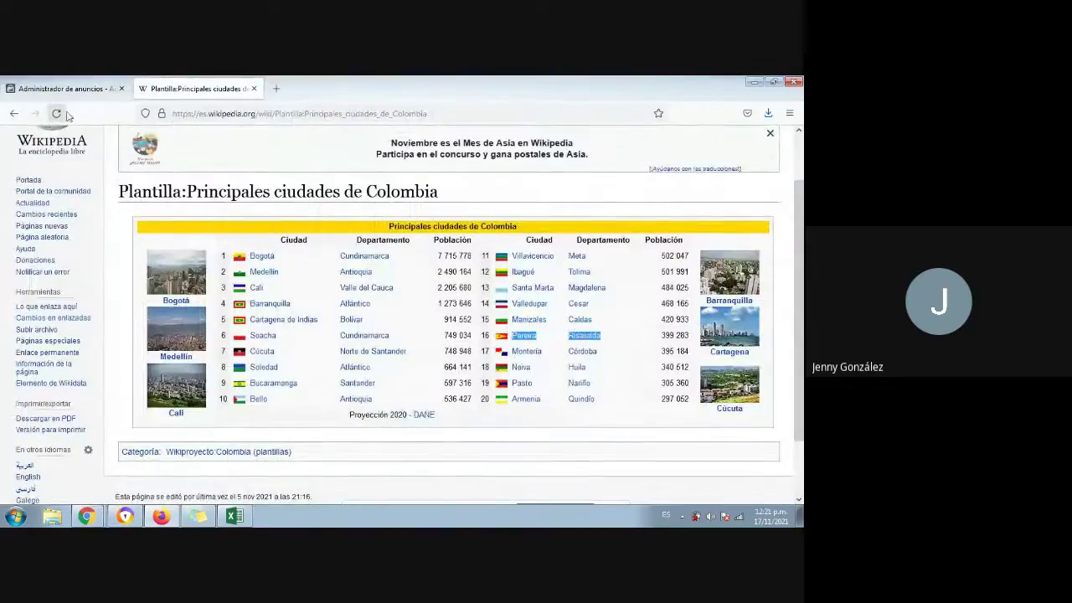
{"action": "left_click", "coordinate": [63, 89]}
{"action": "key", "text": "ctrl+v"}
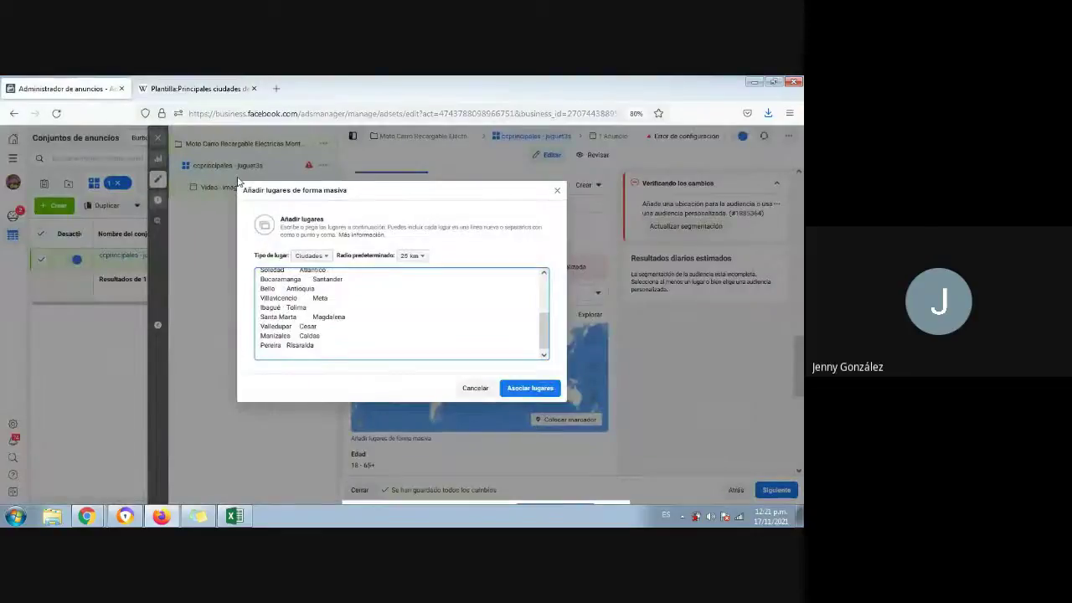
Add Montería Córdoba and Neiva Huila as new lines in the places box.
{"action": "left_click", "coordinate": [201, 89]}
{"action": "left_click_drag", "start_coordinate": [599, 351], "coordinate": [510, 351]}
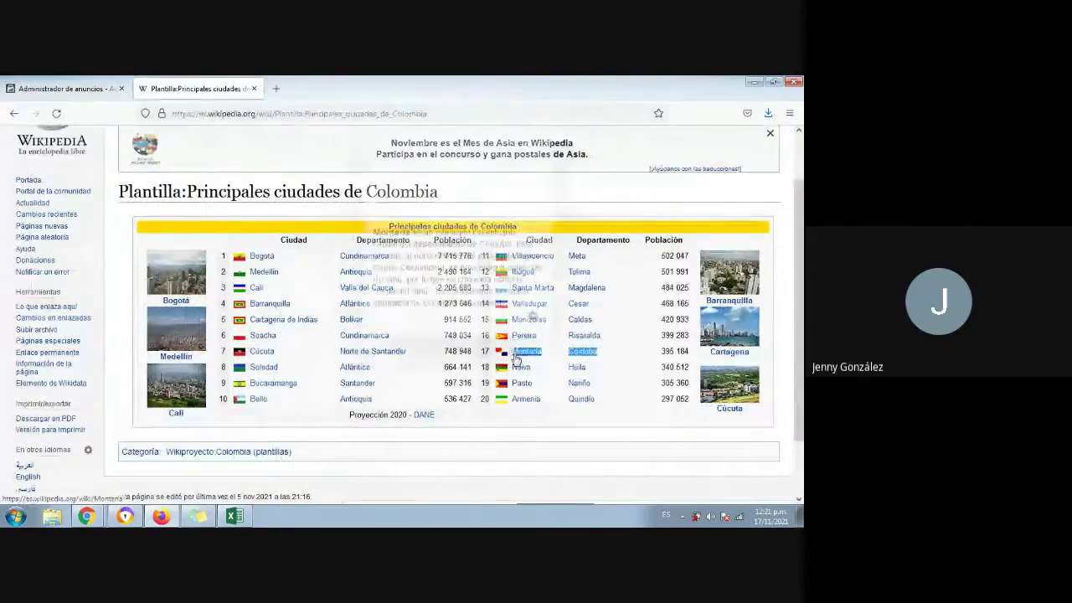
{"action": "left_click", "coordinate": [82, 88]}
{"action": "key", "text": "ctrl+v"}
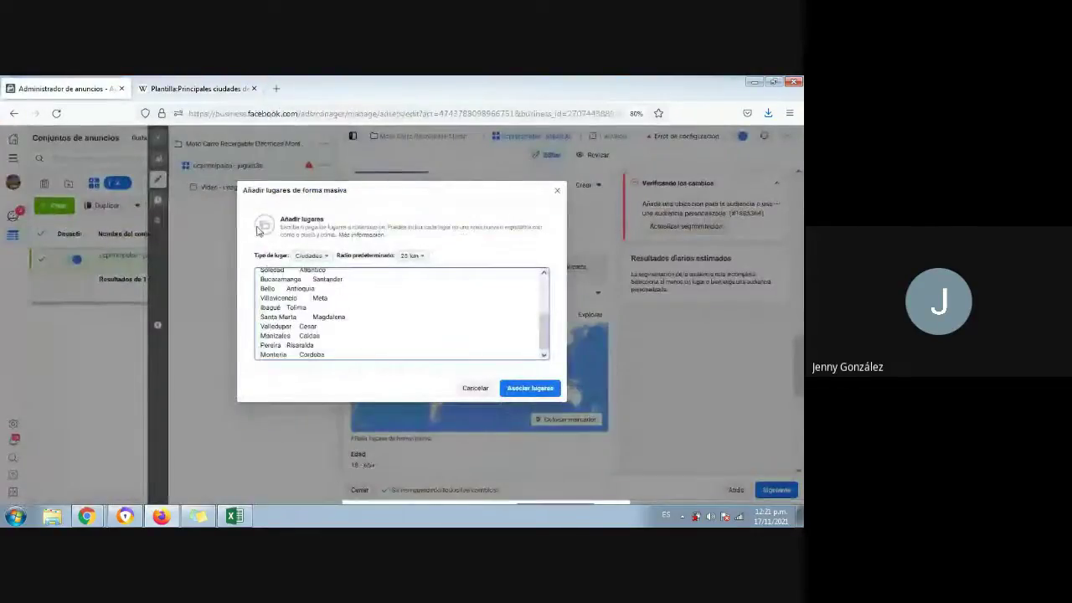
{"action": "left_click", "coordinate": [205, 89]}
{"action": "left_click_drag", "start_coordinate": [581, 371], "coordinate": [514, 371]}
{"action": "key", "text": "ctrl+c"}
{"action": "left_click", "coordinate": [83, 89]}
{"action": "key", "text": "ctrl+v"}
Add Pasto Nariño to the list and delete the stray flag file name before it.
{"action": "left_click", "coordinate": [205, 89]}
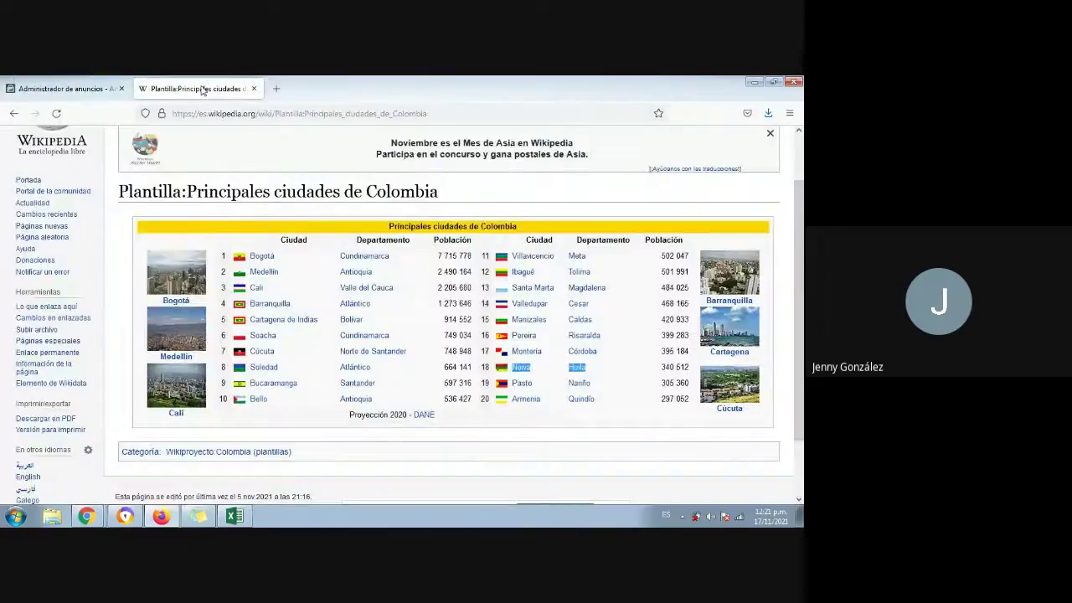
{"action": "left_click_drag", "start_coordinate": [596, 385], "coordinate": [512, 382]}
{"action": "key", "text": "ctrl+c"}
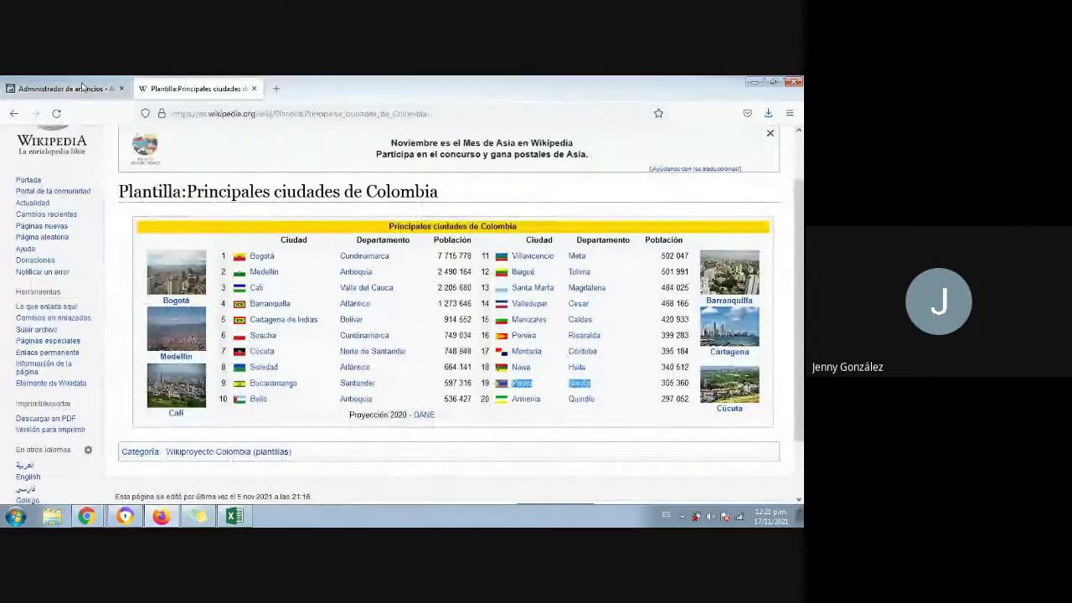
{"action": "left_click", "coordinate": [83, 89]}
{"action": "key", "text": "ctrl+v"}
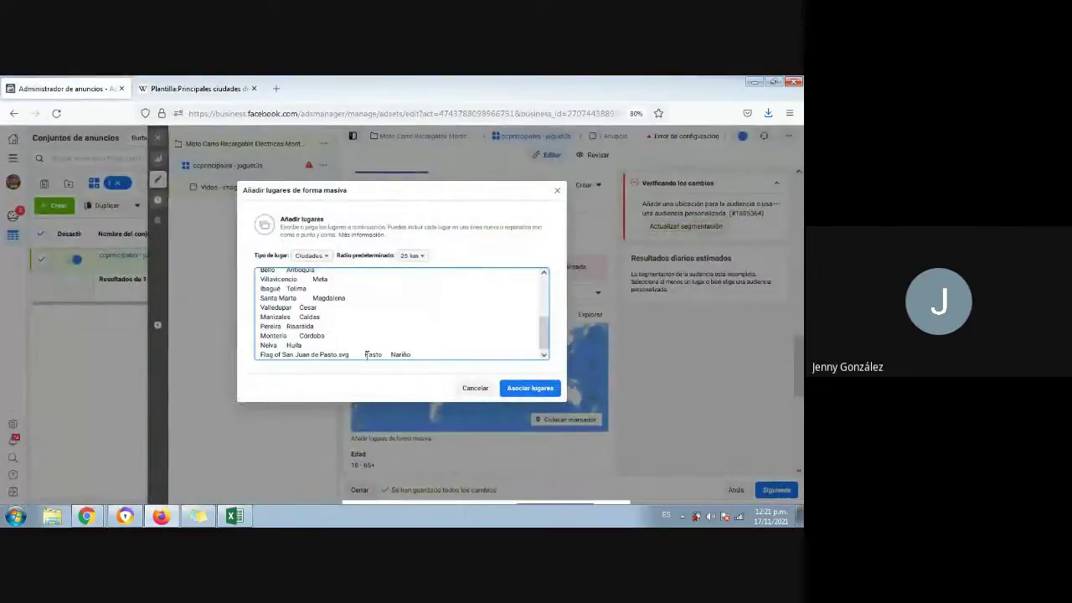
{"action": "left_click_drag", "start_coordinate": [366, 354], "coordinate": [249, 353]}
{"action": "key", "text": "BackSpace"}
Add Armenia Quindío as the last line of the places list.
{"action": "left_click", "coordinate": [171, 89]}
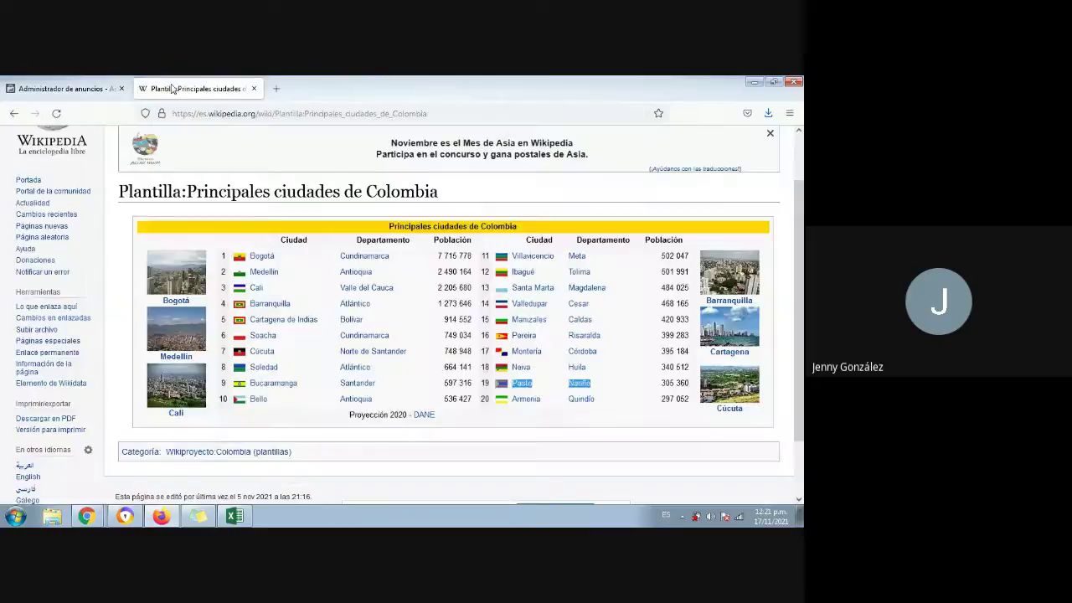
{"action": "left_click_drag", "start_coordinate": [596, 398], "coordinate": [513, 399]}
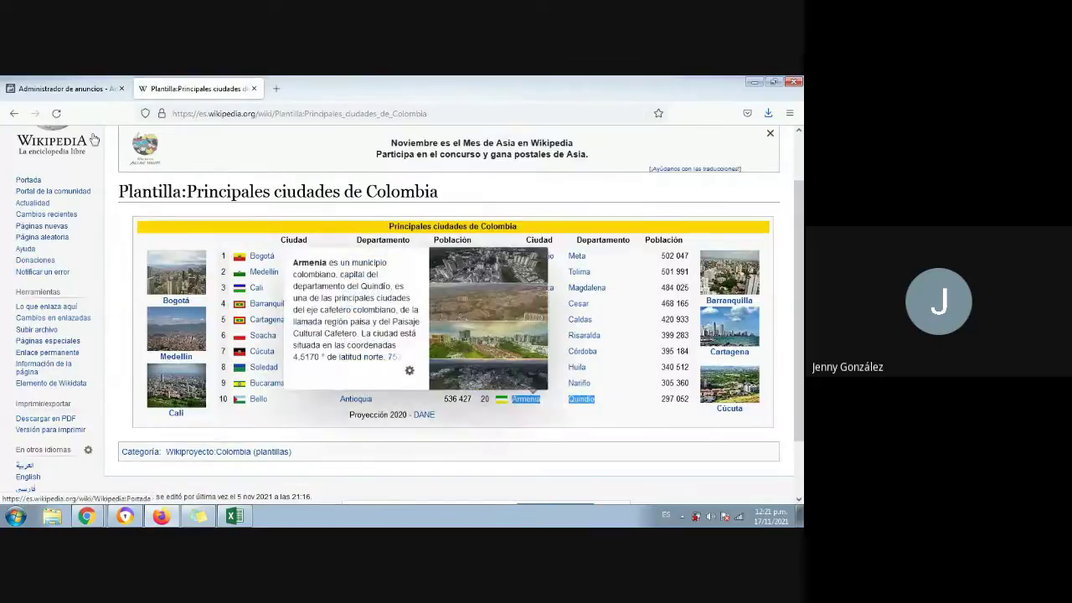
{"action": "left_click", "coordinate": [92, 89]}
{"action": "left_click", "coordinate": [358, 347]}
{"action": "key", "text": "Return"}
{"action": "key", "text": "ctrl+v"}
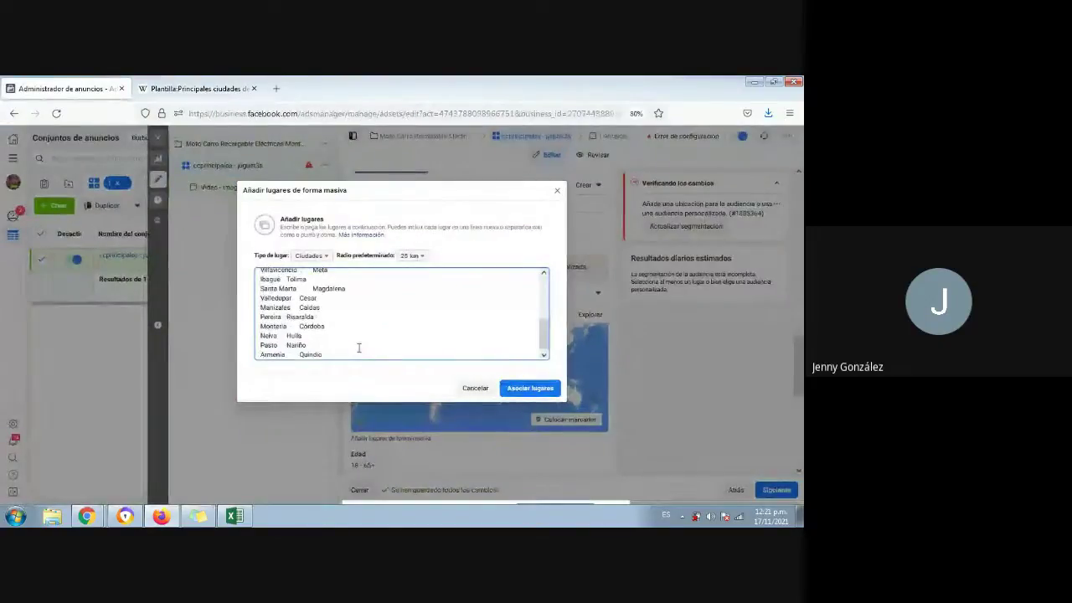
Match the pasted cities via Asociar lugares and remove the Soledad, Nicaragua entry, leaving 58 places.
{"action": "left_click", "coordinate": [521, 389]}
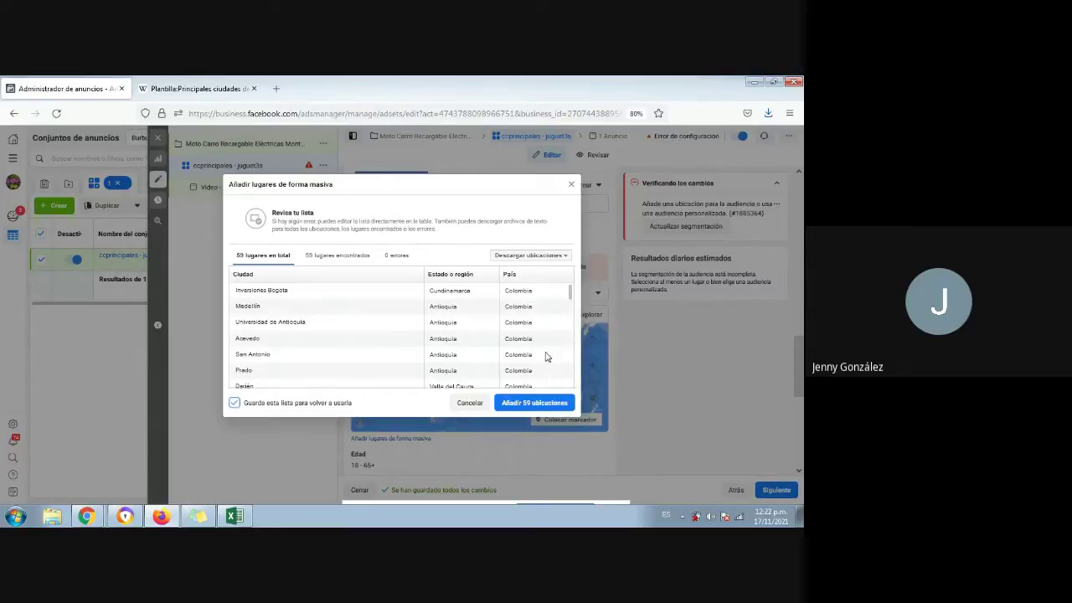
{"action": "left_click_drag", "start_coordinate": [569, 295], "coordinate": [567, 352]}
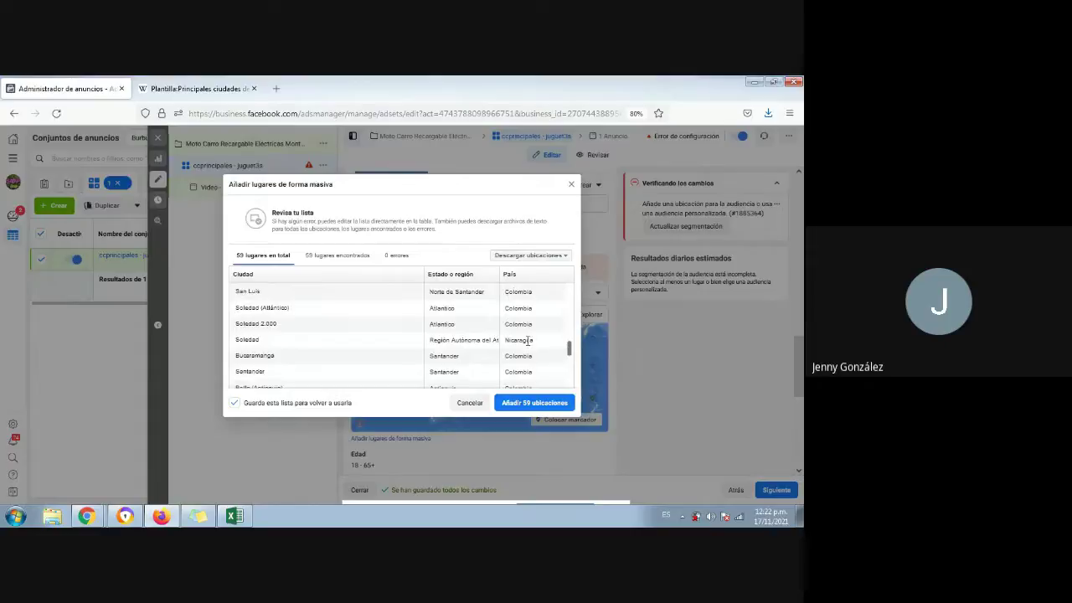
{"action": "left_click", "coordinate": [412, 342]}
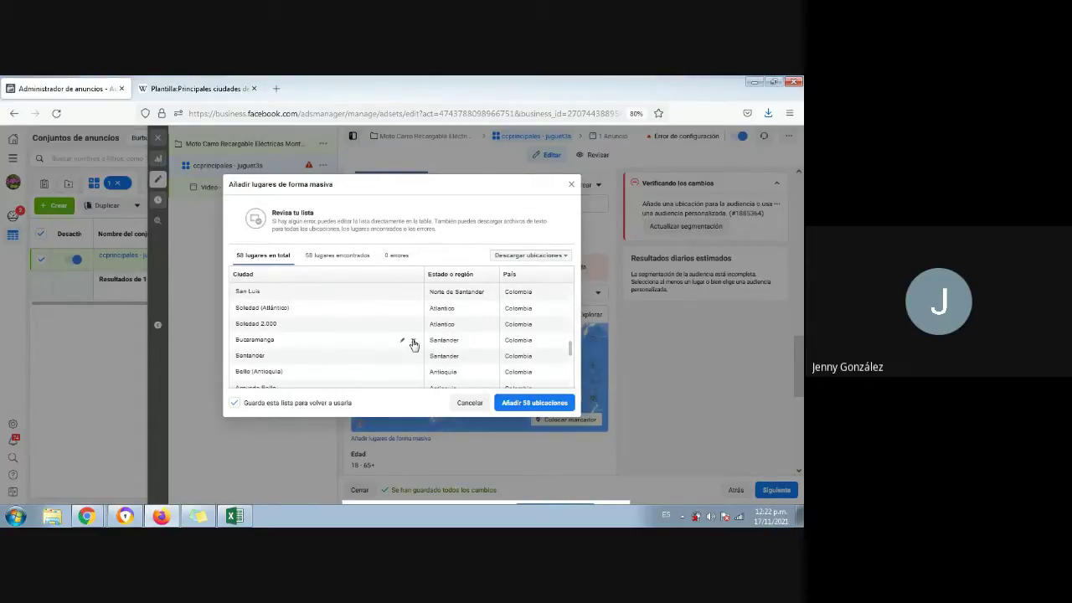
{"action": "left_click_drag", "start_coordinate": [569, 349], "coordinate": [570, 385]}
{"action": "scroll", "coordinate": [552, 360], "scroll_direction": "down", "scroll_amount": 5}
{"action": "scroll", "coordinate": [553, 360], "scroll_direction": "down", "scroll_amount": 1}
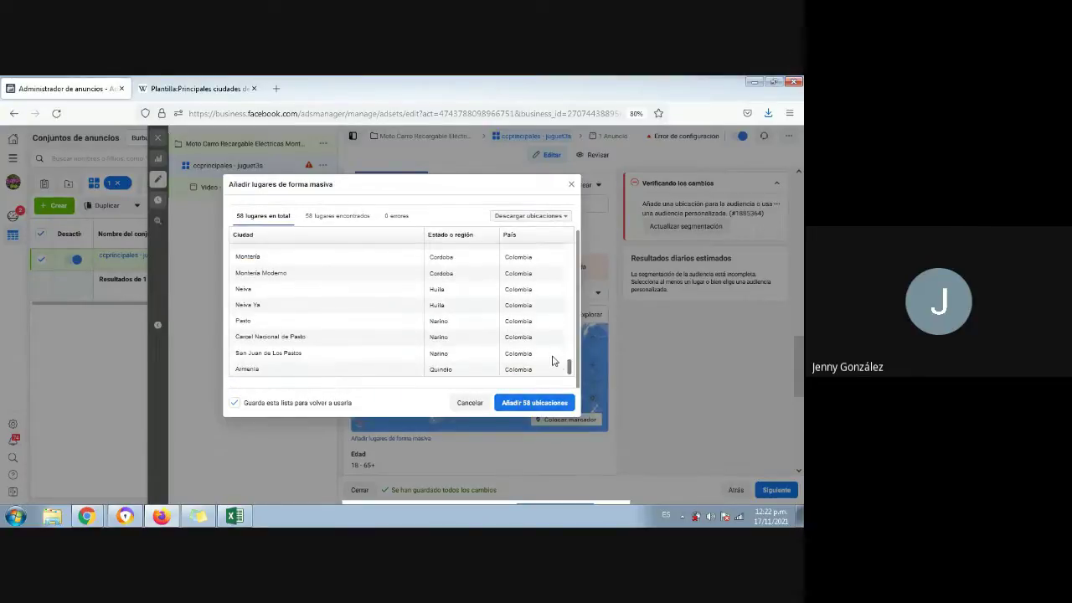
{"action": "mouse_move", "coordinate": [569, 374]}
{"action": "left_mouse_down"}
{"action": "mouse_move", "coordinate": [575, 248]}
{"action": "mouse_move", "coordinate": [571, 381]}
{"action": "left_mouse_up"}
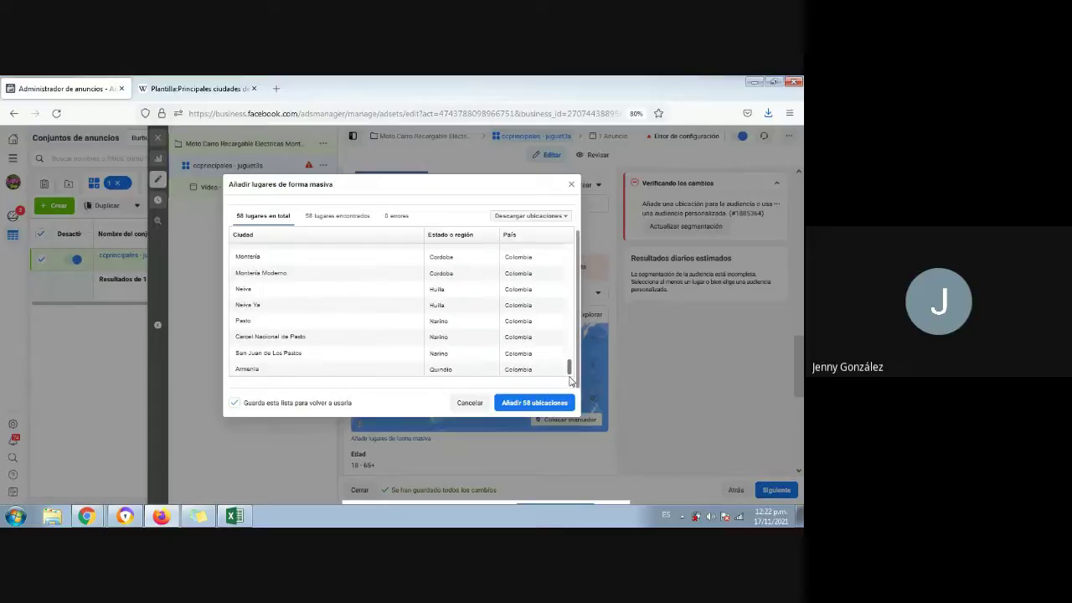
Add the 58 matched locations and save them as the list 'ciudades principales 2'.
{"action": "left_click", "coordinate": [517, 404]}
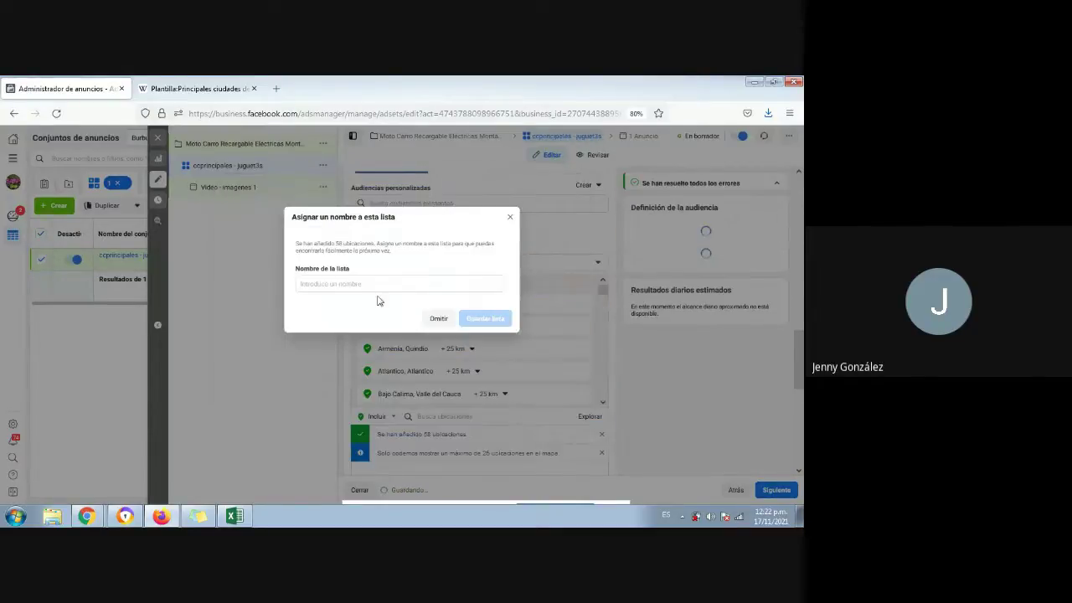
{"action": "type", "text": "ciudades principaes"}
{"action": "key", "text": "BackSpace"}
{"action": "key", "text": "BackSpace"}
{"action": "key", "text": "BackSpace"}
{"action": "type", "text": "les 2"}
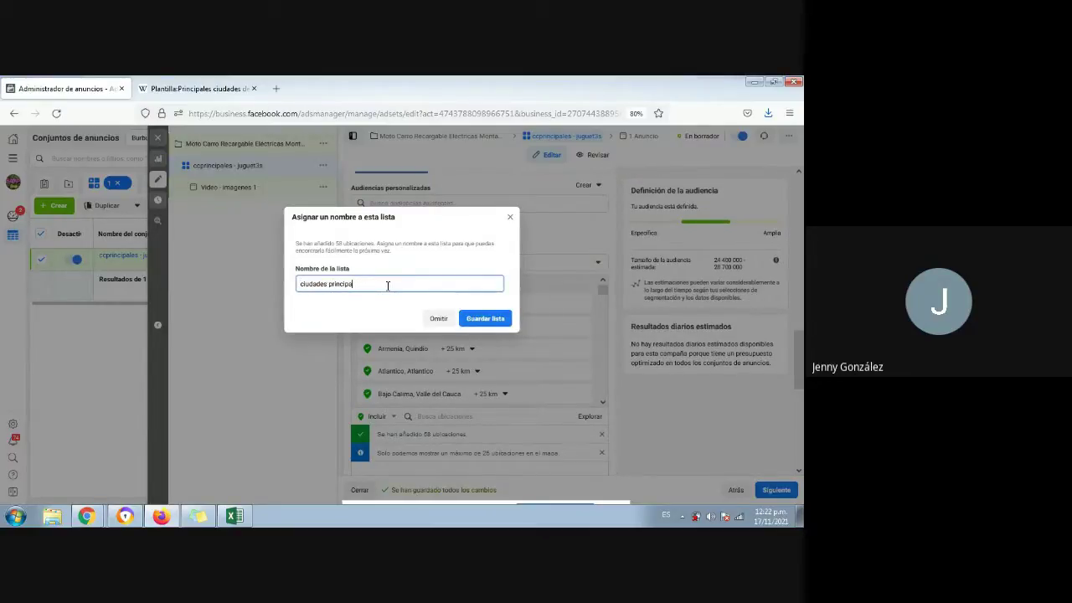
{"action": "left_click", "coordinate": [467, 318]}
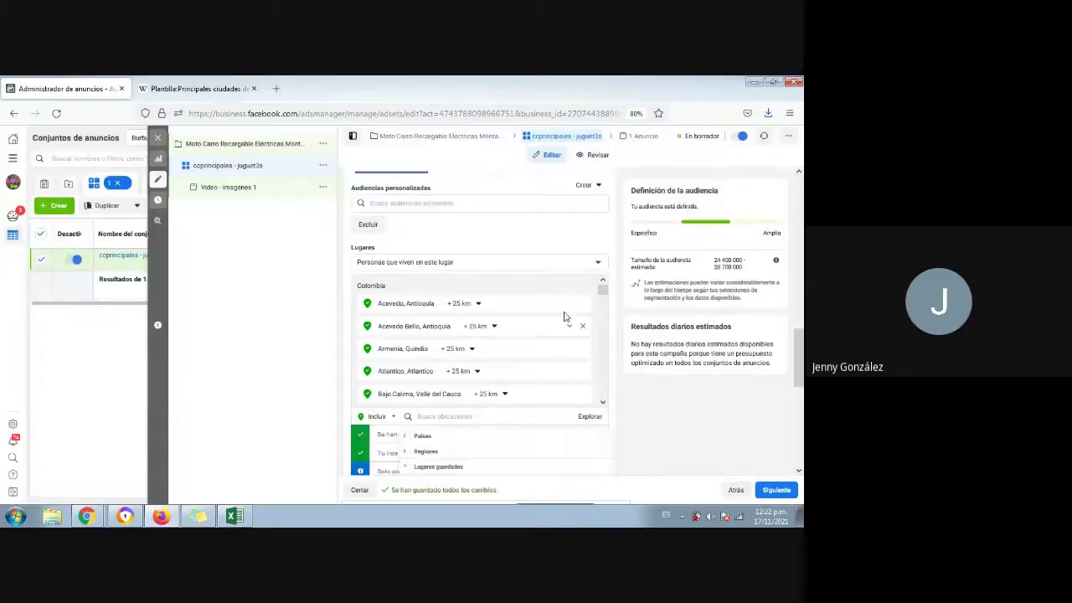
Scroll through the added places, from Acevedo, Antioquia to Zoologico de Pereira, each at +25 km.
{"action": "scroll", "coordinate": [609, 297], "scroll_direction": "down", "scroll_amount": 2}
{"action": "scroll", "coordinate": [609, 297], "scroll_direction": "up", "scroll_amount": 2}
{"action": "scroll", "coordinate": [662, 385], "scroll_direction": "down", "scroll_amount": 3}
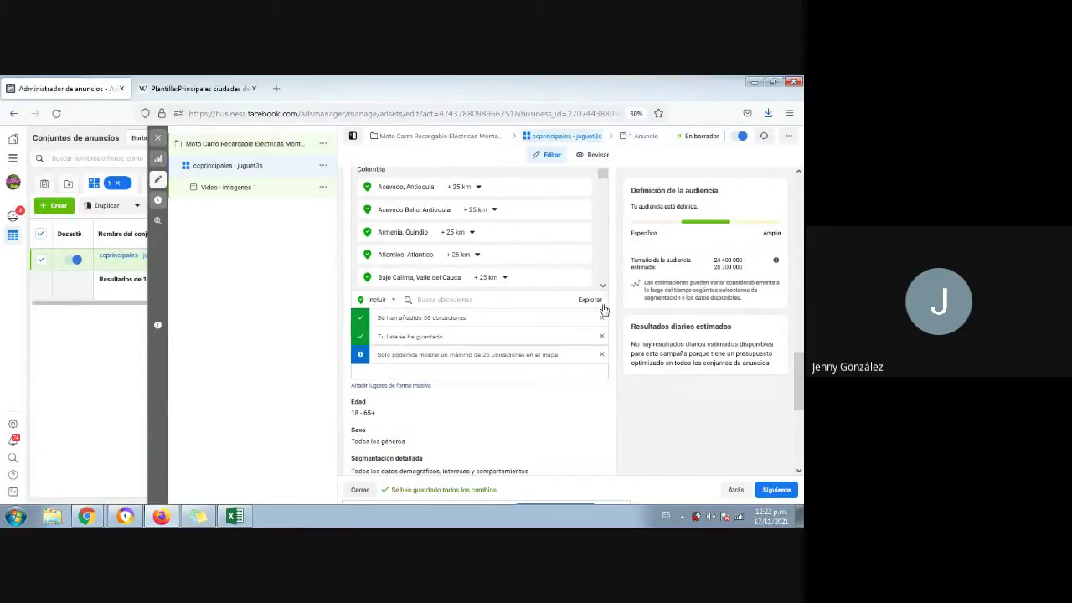
{"action": "left_click", "coordinate": [459, 298]}
{"action": "scroll", "coordinate": [490, 235], "scroll_direction": "down", "scroll_amount": 10}
{"action": "scroll", "coordinate": [490, 235], "scroll_direction": "down", "scroll_amount": 5}
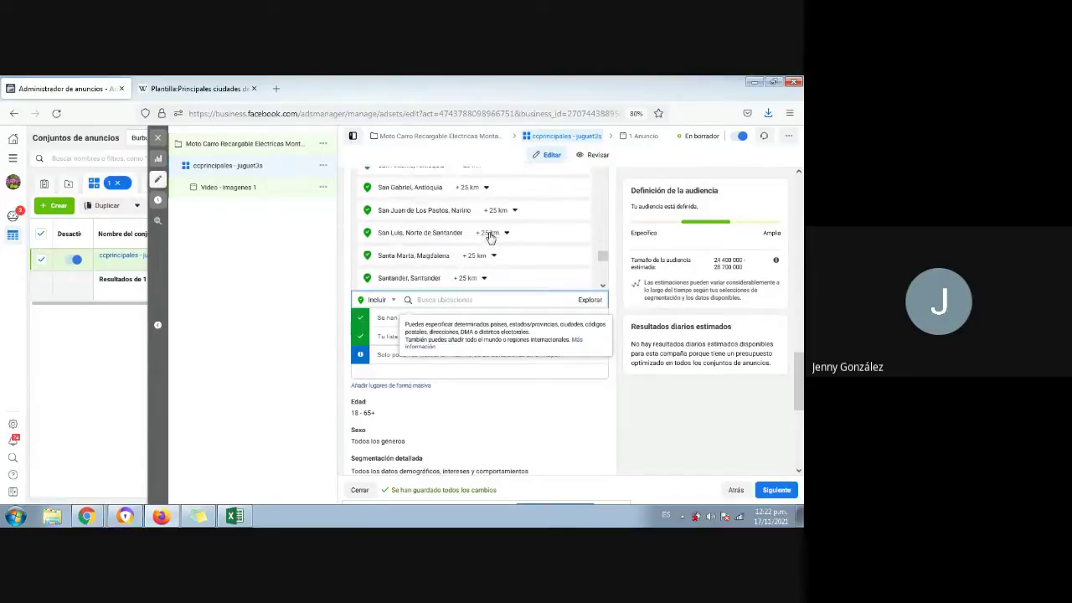
{"action": "left_click_drag", "start_coordinate": [799, 395], "coordinate": [800, 368]}
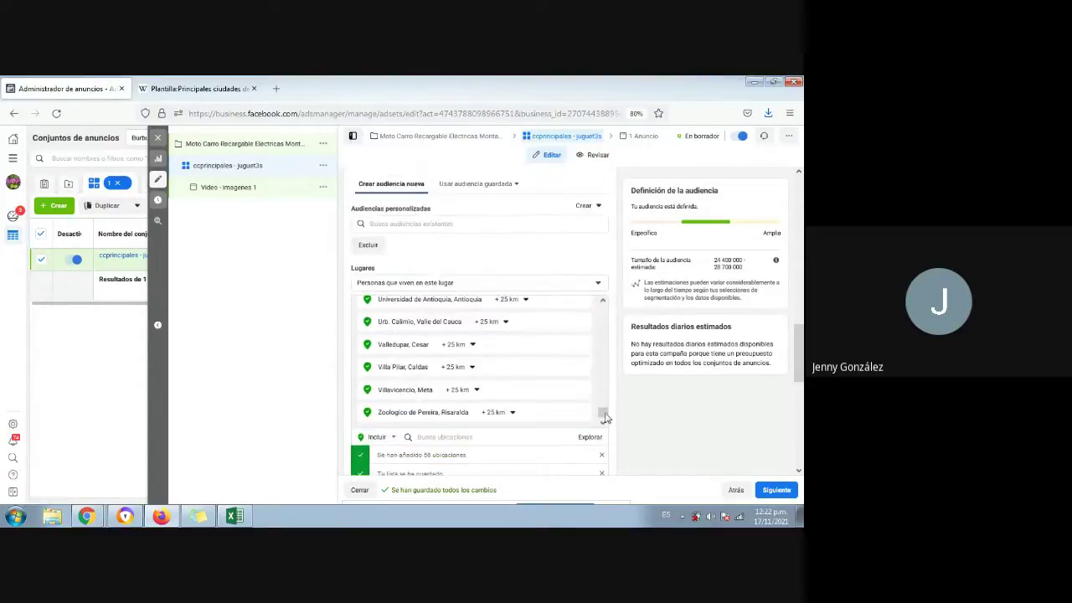
{"action": "left_click_drag", "start_coordinate": [604, 416], "coordinate": [692, 441]}
{"action": "scroll", "coordinate": [691, 443], "scroll_direction": "down", "scroll_amount": 1}
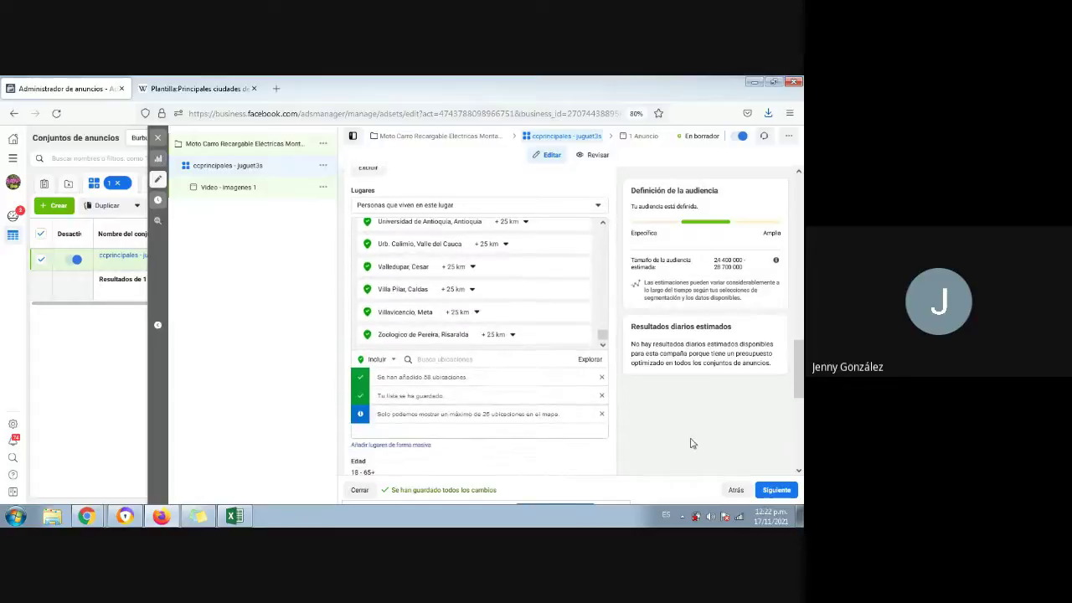
Dismiss the locations-added, list-saved and map-limit notices, then make the age range editable.
{"action": "left_click", "coordinate": [601, 396]}
{"action": "left_click", "coordinate": [602, 377]}
{"action": "left_click", "coordinate": [601, 378]}
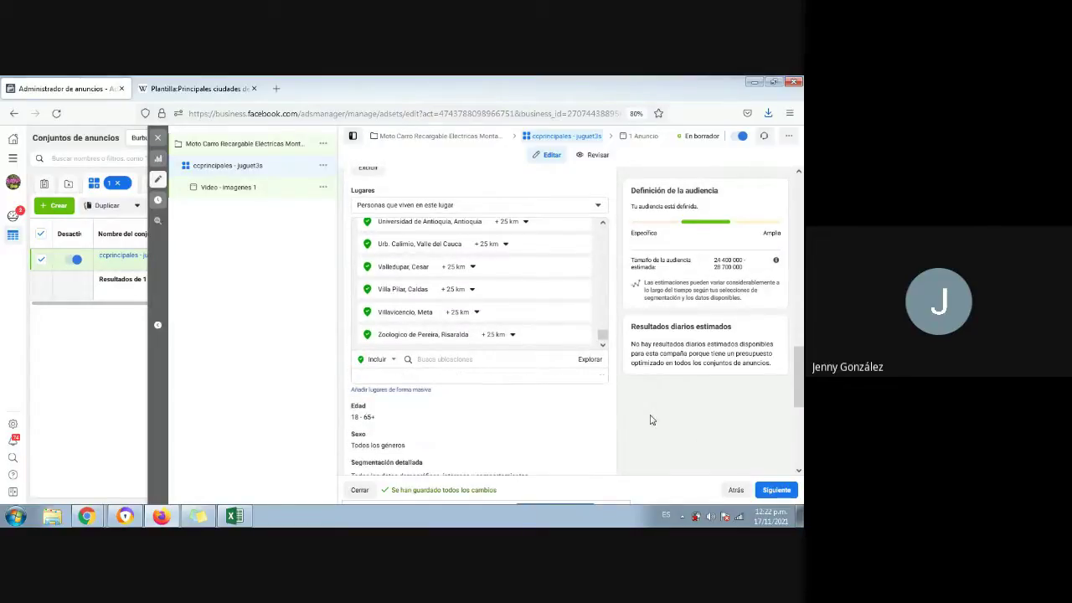
{"action": "scroll", "coordinate": [531, 354], "scroll_direction": "down", "scroll_amount": 1}
{"action": "left_click", "coordinate": [591, 329]}
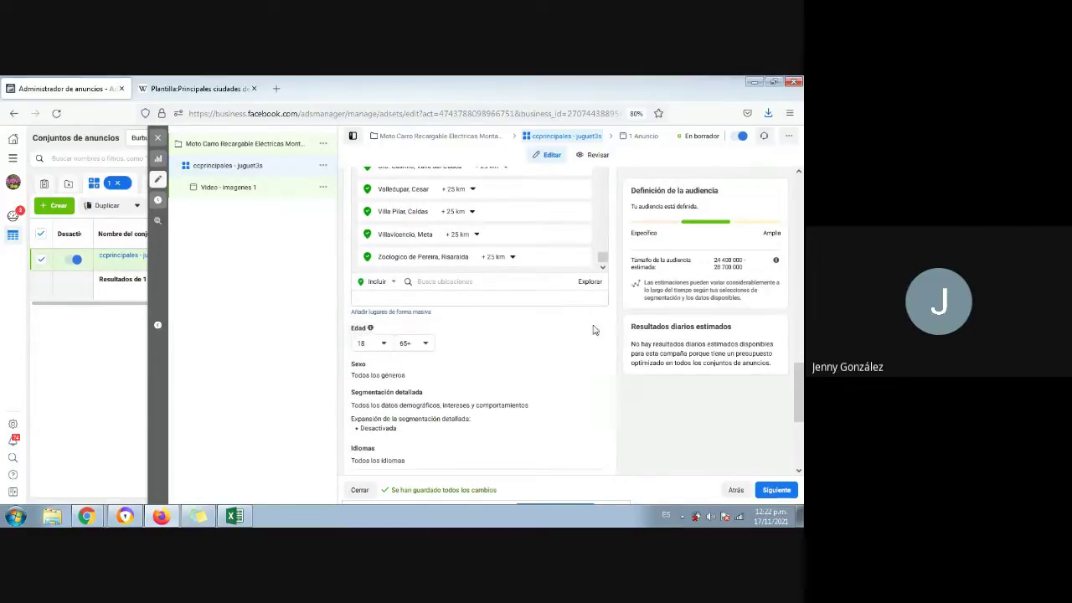
Set the minimum age to 26 and the maximum age to 50.
{"action": "left_click", "coordinate": [376, 346]}
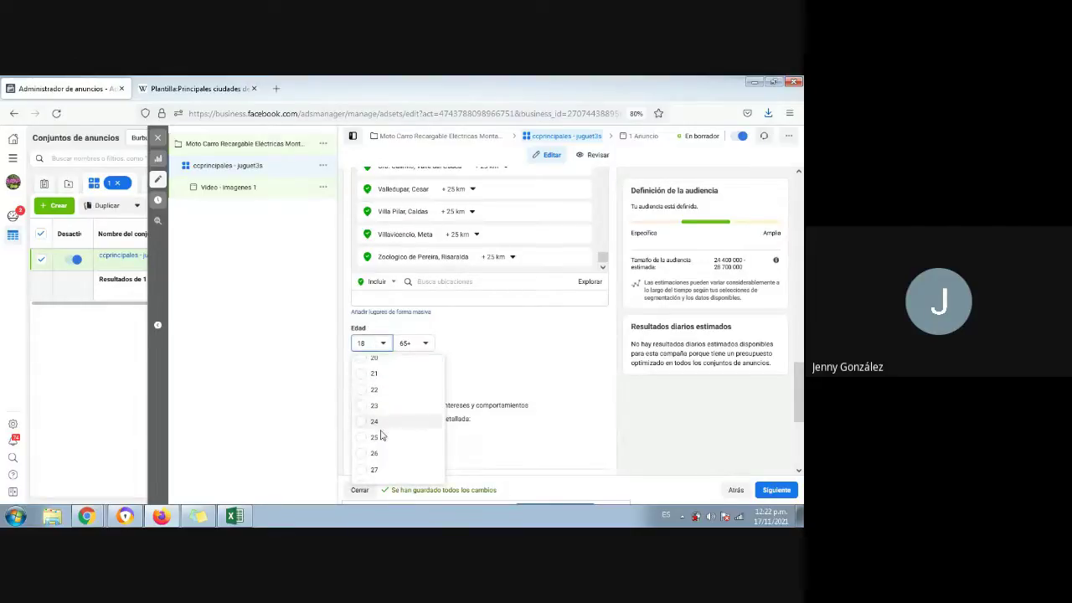
{"action": "scroll", "coordinate": [381, 431], "scroll_direction": "down", "scroll_amount": 1}
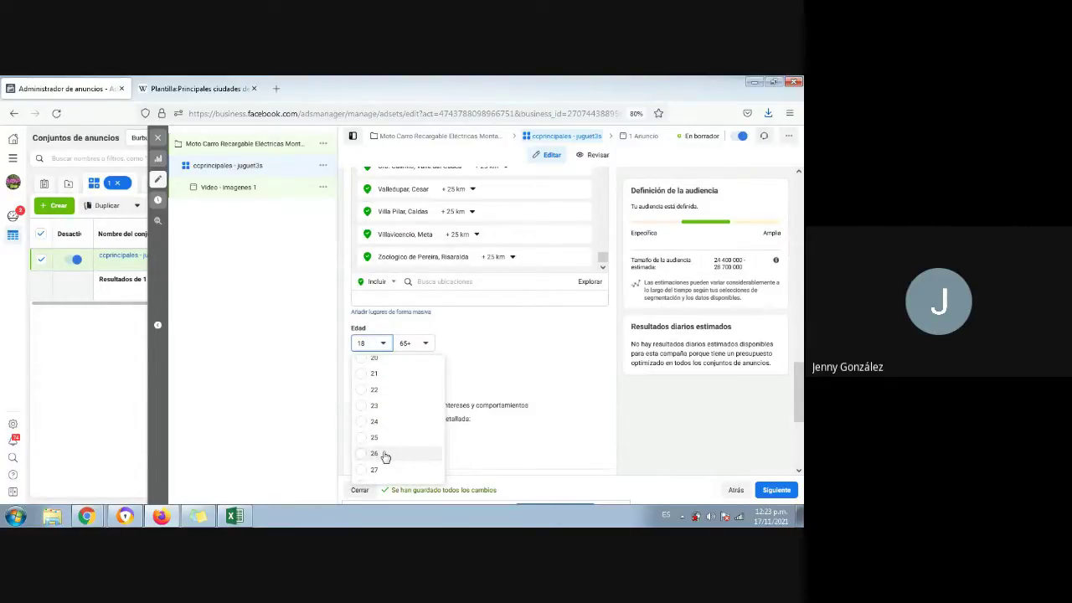
{"action": "left_click", "coordinate": [385, 456]}
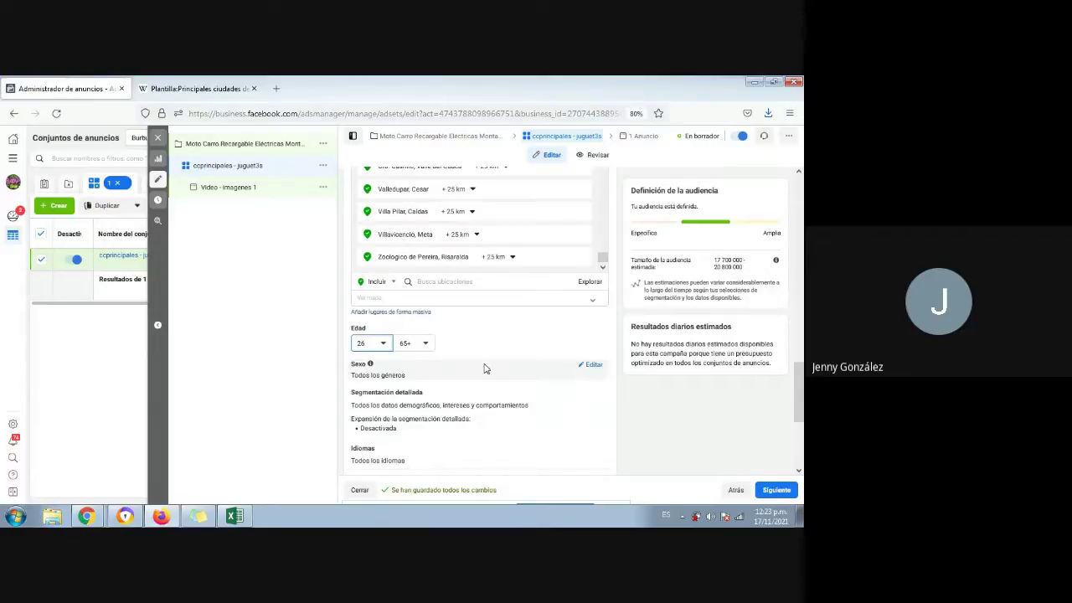
{"action": "left_click", "coordinate": [413, 343]}
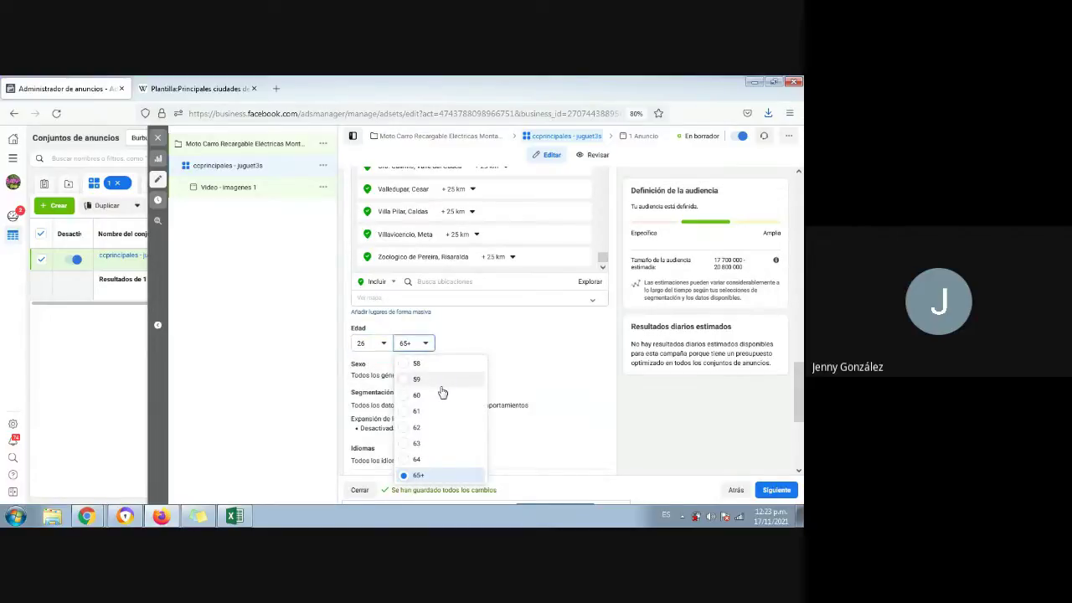
{"action": "scroll", "coordinate": [442, 393], "scroll_direction": "up", "scroll_amount": 2}
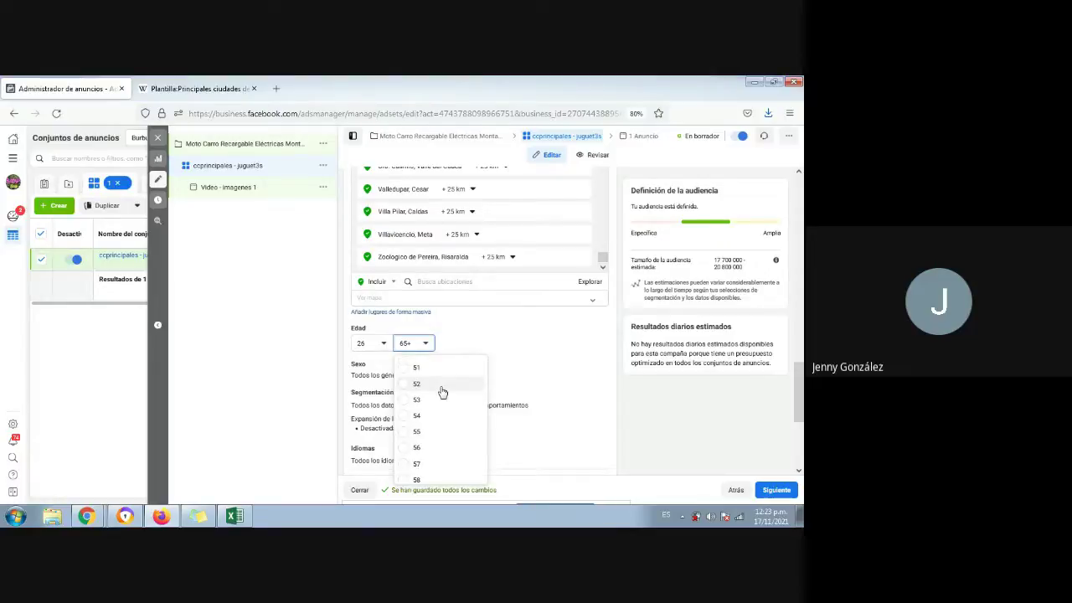
{"action": "scroll", "coordinate": [442, 392], "scroll_direction": "up", "scroll_amount": 1}
{"action": "left_click", "coordinate": [442, 391]}
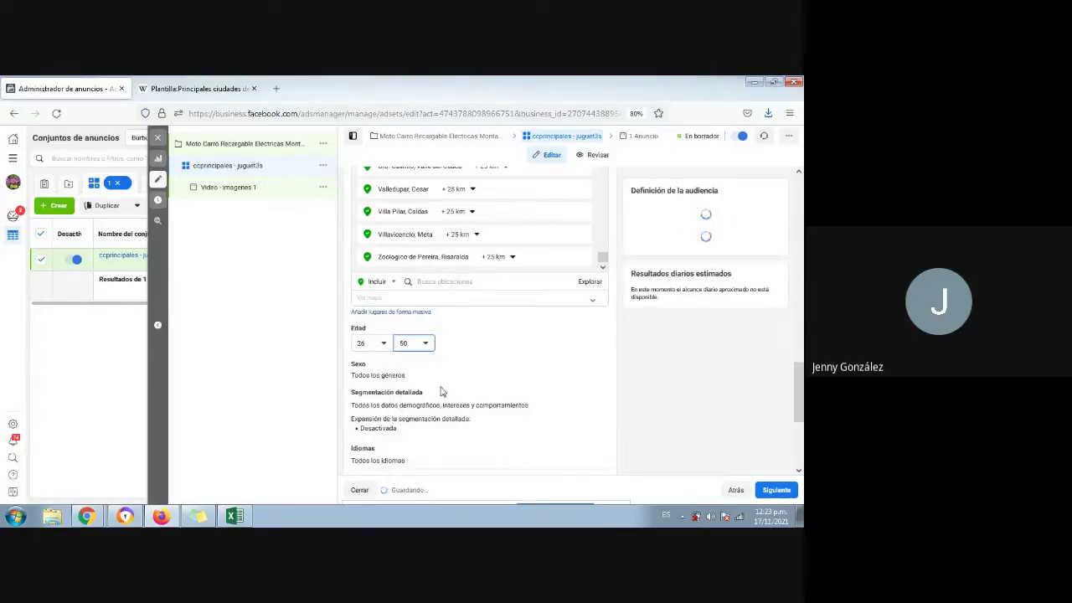
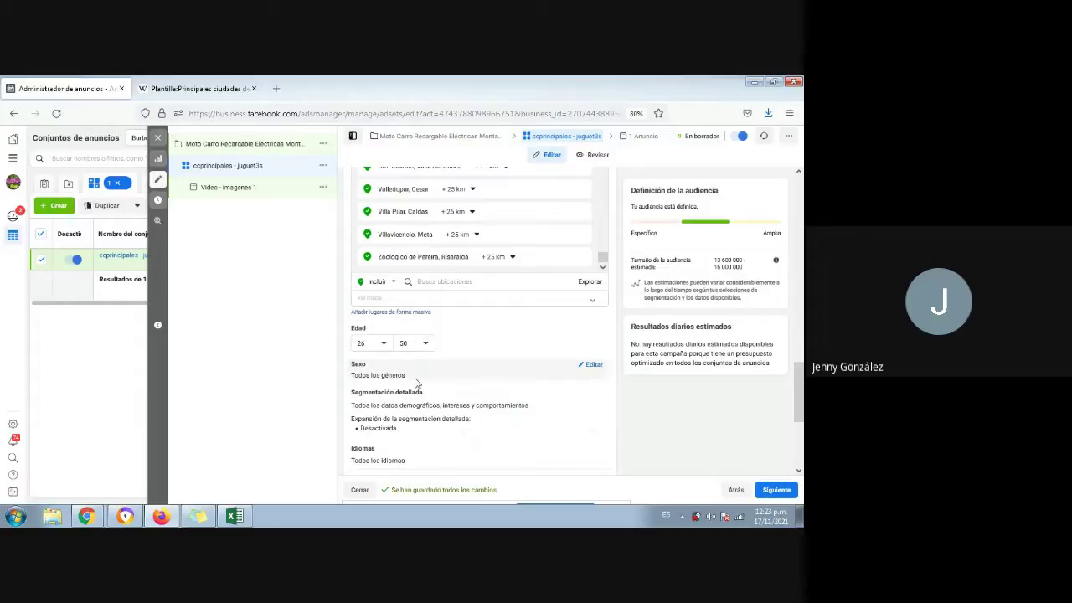
Open the Sexo setting and the Segmentación detallada search box for editing.
{"action": "left_click", "coordinate": [592, 367]}
{"action": "scroll", "coordinate": [712, 385], "scroll_direction": "down", "scroll_amount": 1}
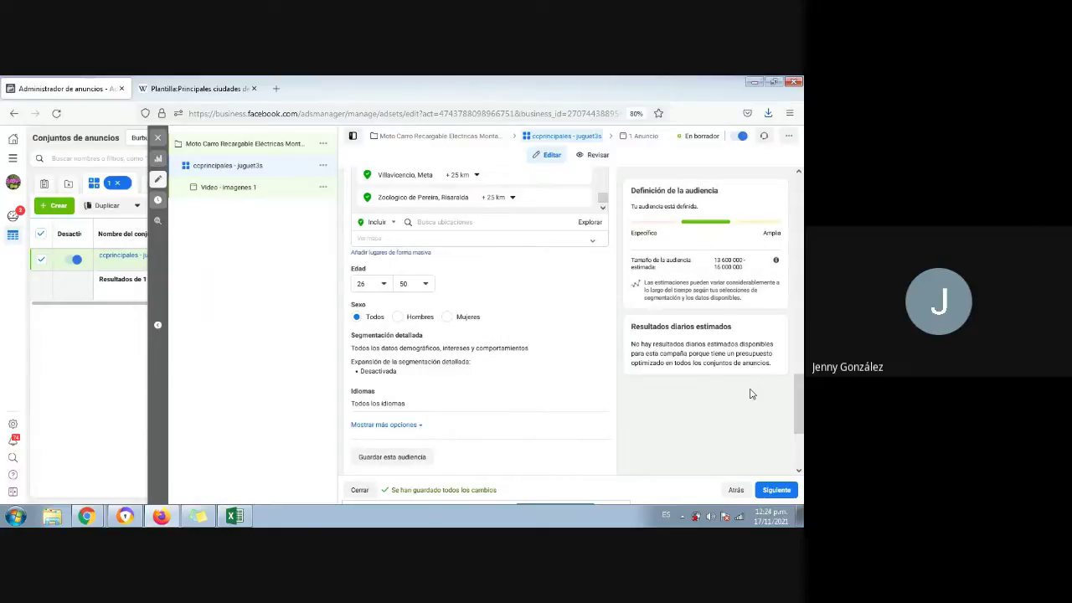
{"action": "left_click", "coordinate": [589, 339]}
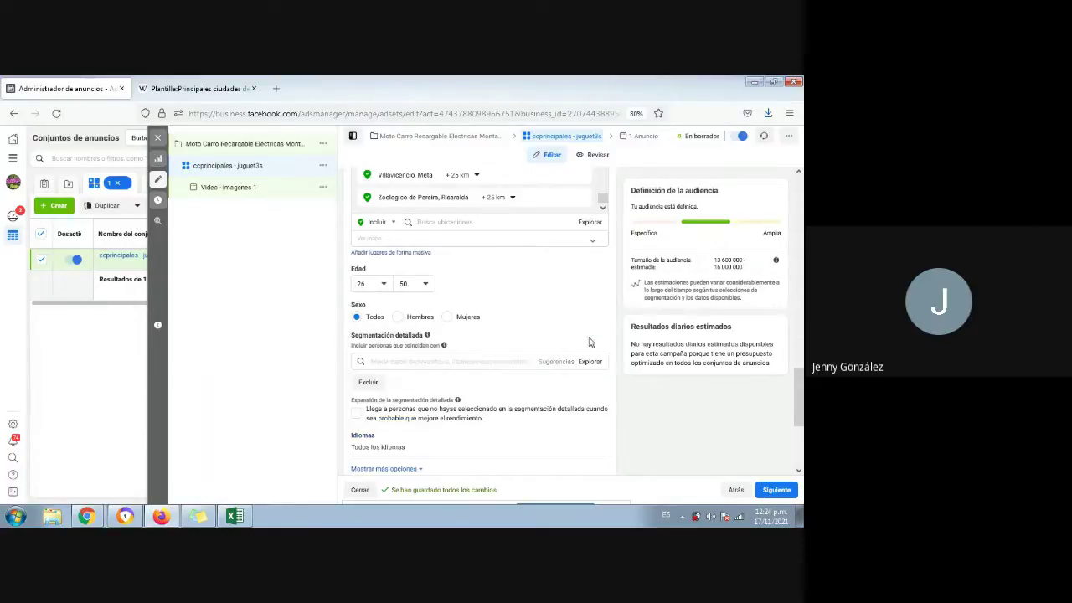
{"action": "left_click", "coordinate": [514, 360]}
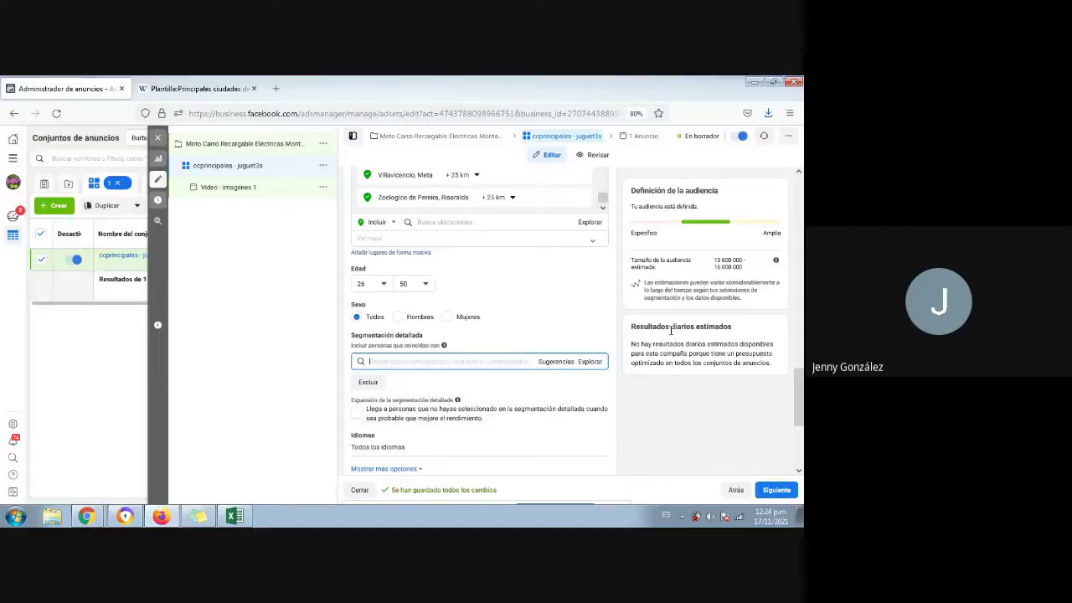
{"action": "left_click", "coordinate": [86, 516]}
Search Hello Targeting for 'mattel' and copy the Mattel interest name from the results.
{"action": "left_click", "coordinate": [52, 470]}
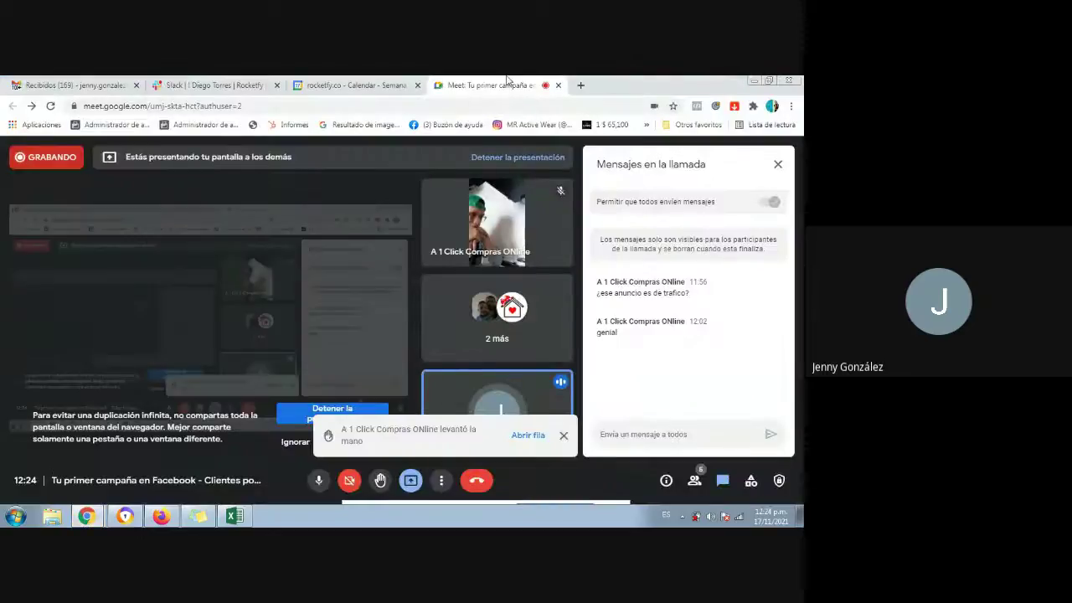
{"action": "left_click", "coordinate": [714, 107]}
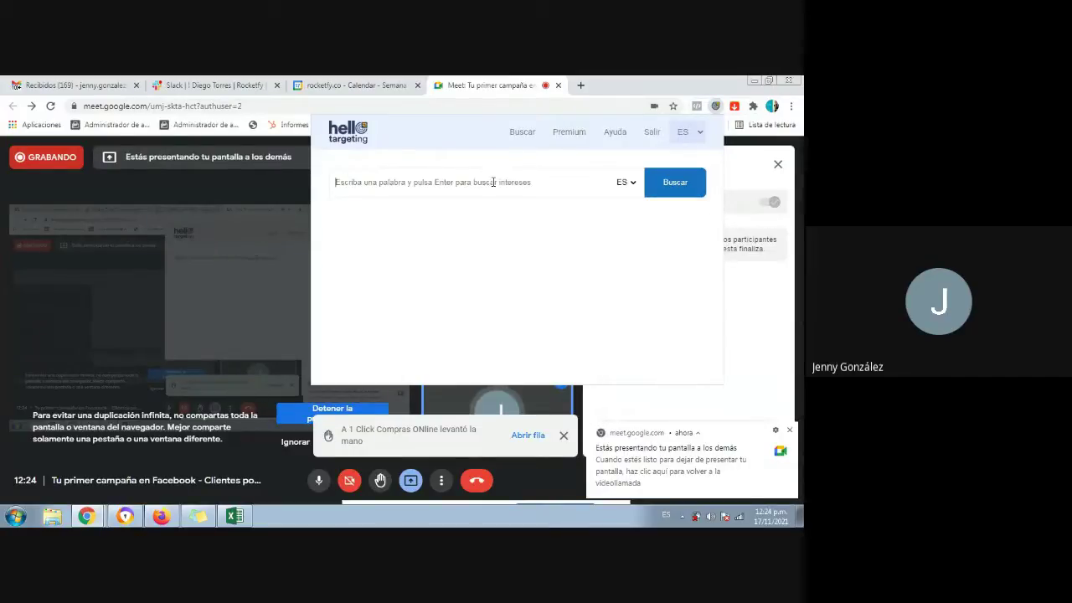
{"action": "type", "text": "matte"}
{"action": "type", "text": "r"}
{"action": "key", "text": "Return"}
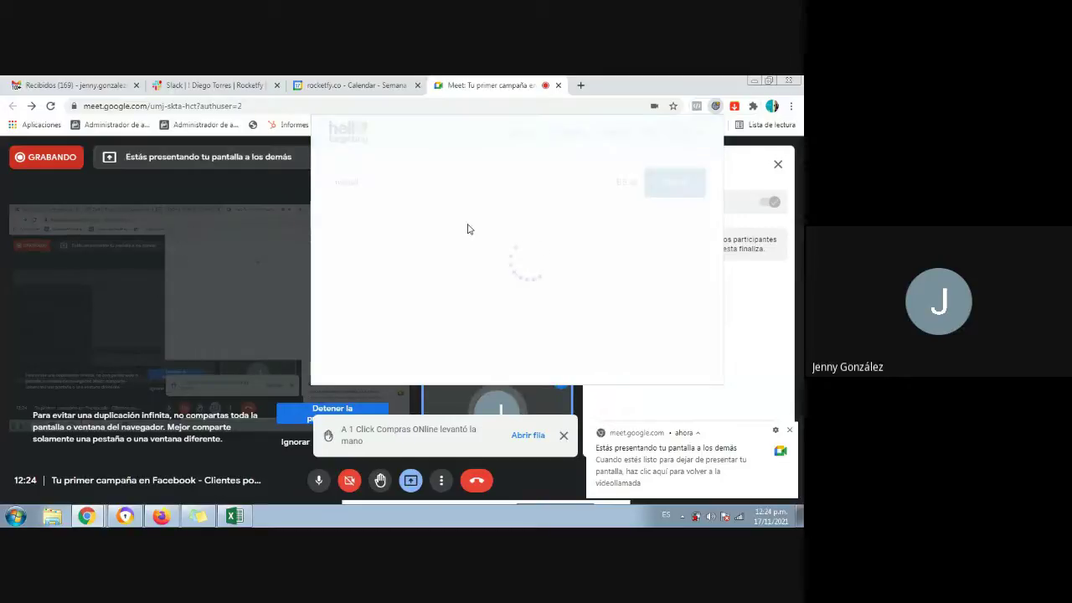
{"action": "double_click", "coordinate": [375, 188]}
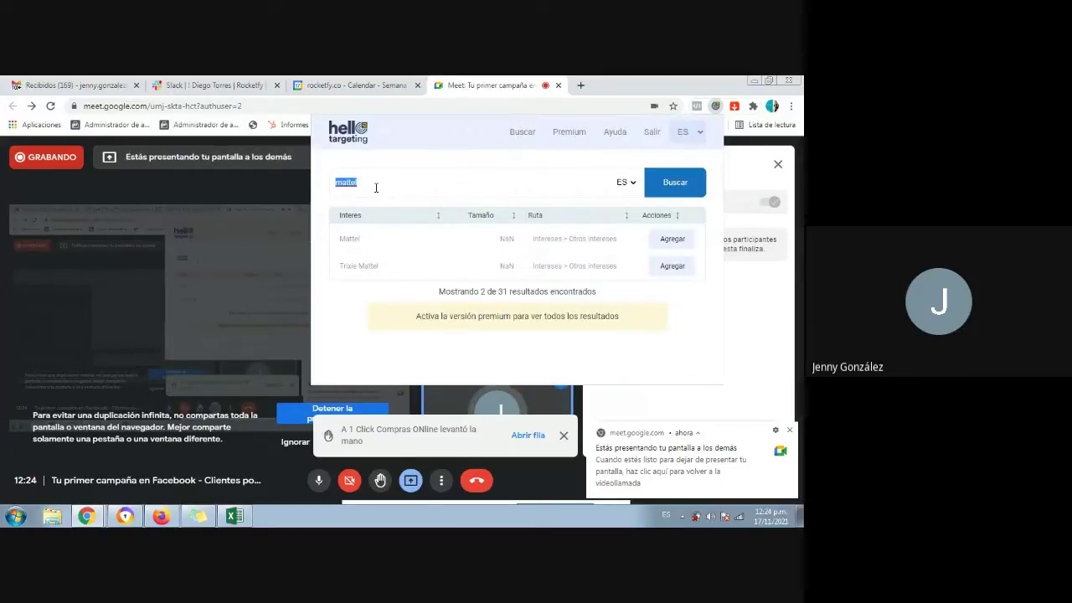
{"action": "left_click_drag", "start_coordinate": [339, 266], "coordinate": [356, 237]}
{"action": "key", "text": "ctrl+c"}
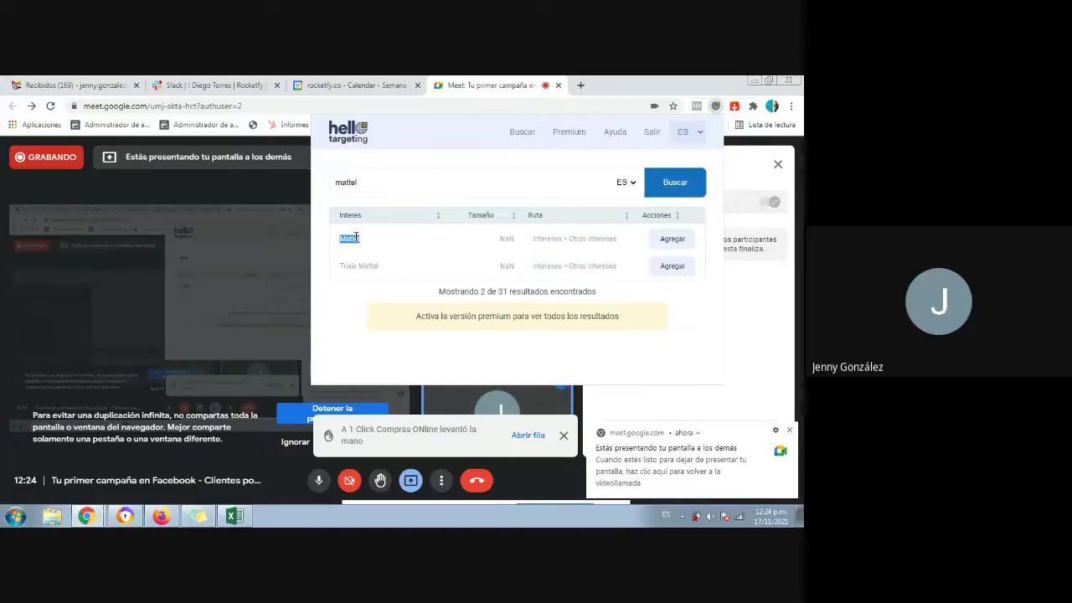
{"action": "left_click", "coordinate": [124, 516]}
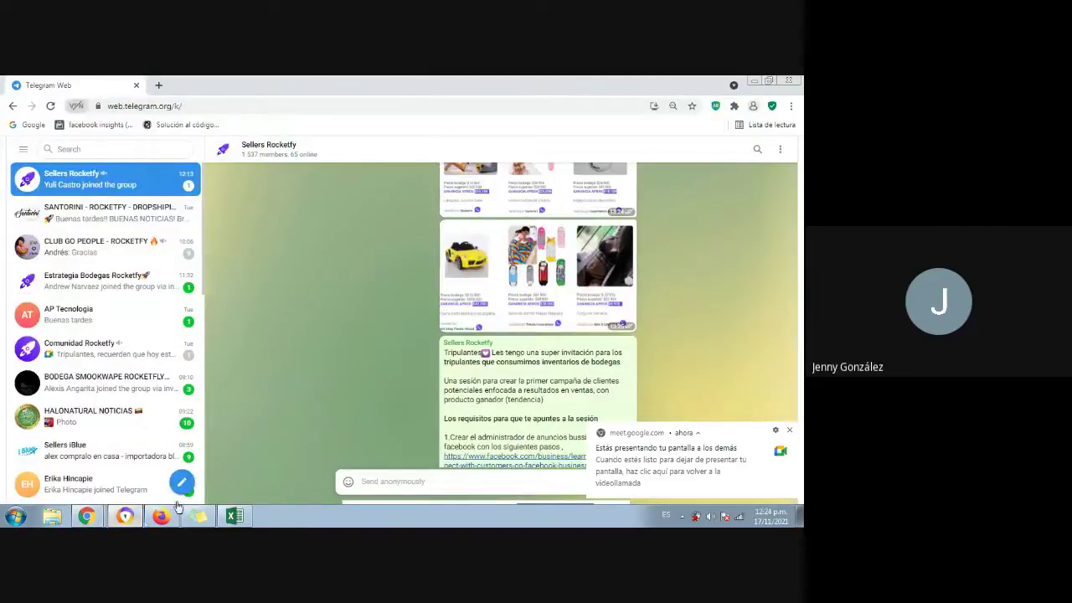
Paste 'Mattel' into the ad set's detailed targeting search.
{"action": "left_click", "coordinate": [161, 516]}
{"action": "left_click", "coordinate": [401, 361]}
{"action": "key", "text": "ctrl+v"}
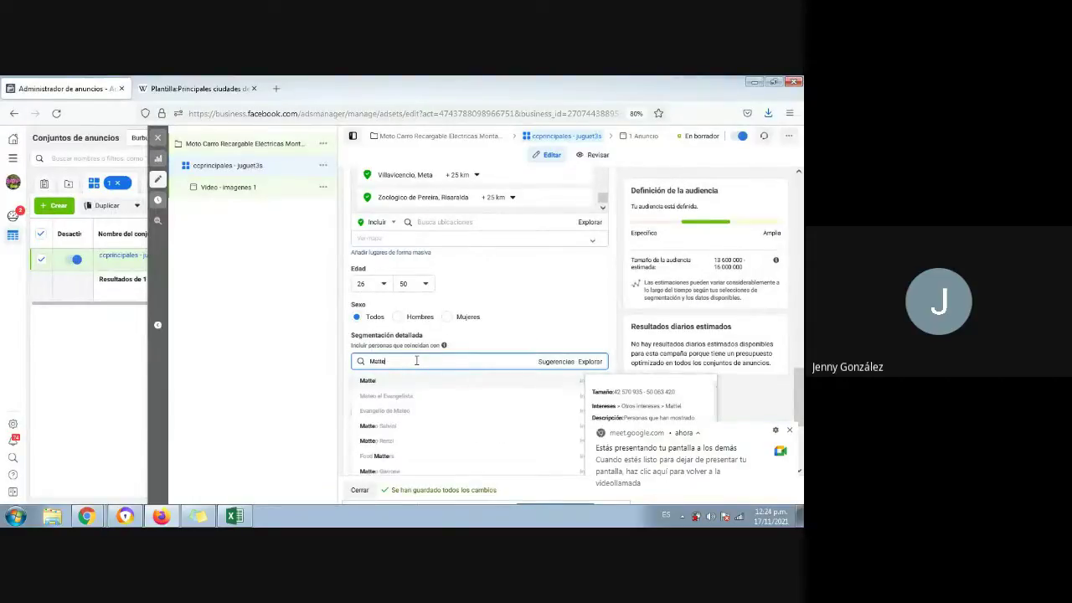
Google 'trixie mattel' in a new tab, then return to the Administrador de anuncios tab.
{"action": "left_click", "coordinate": [275, 88]}
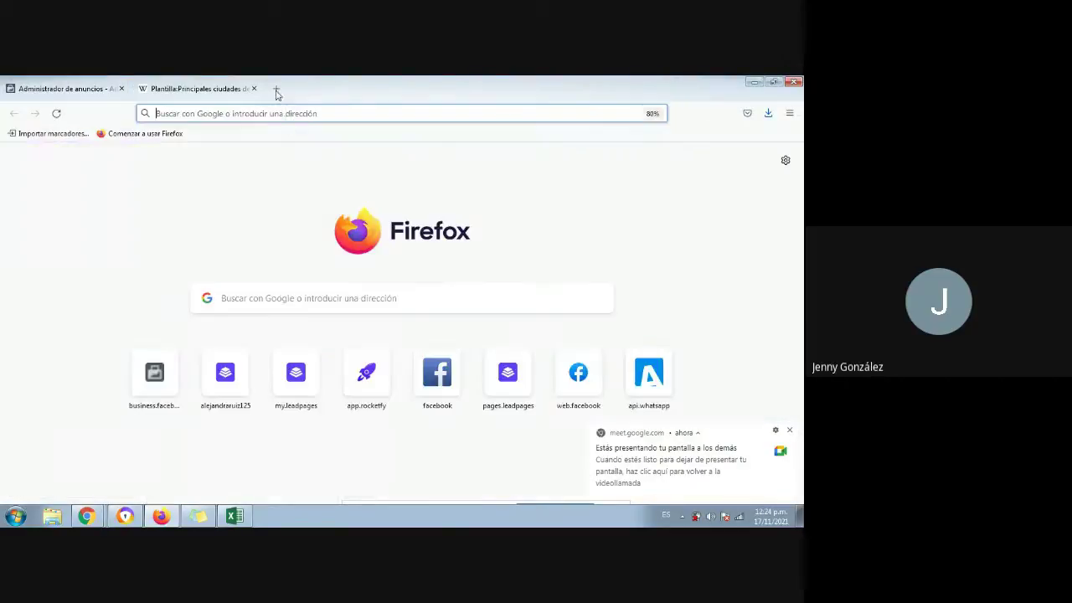
{"action": "left_click", "coordinate": [287, 115]}
{"action": "type", "text": "trix"}
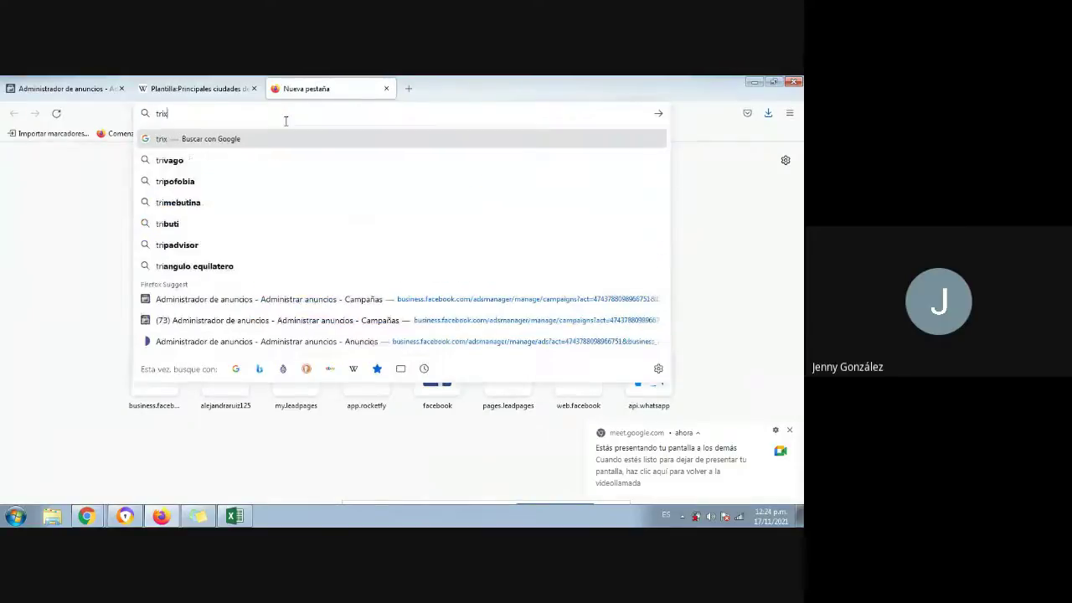
{"action": "type", "text": "xie matterl"}
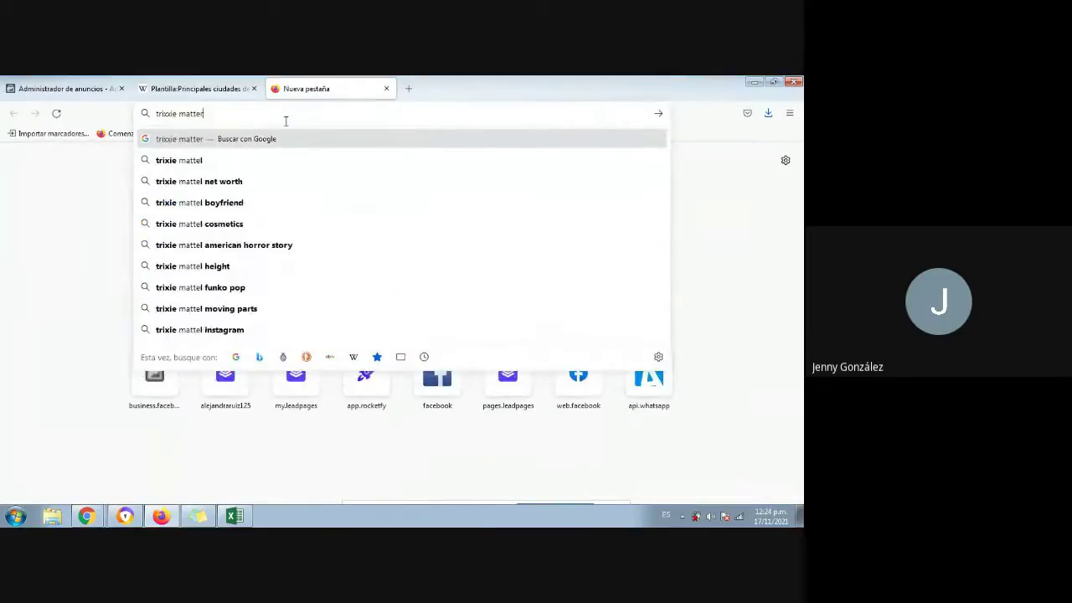
{"action": "key", "text": "Return"}
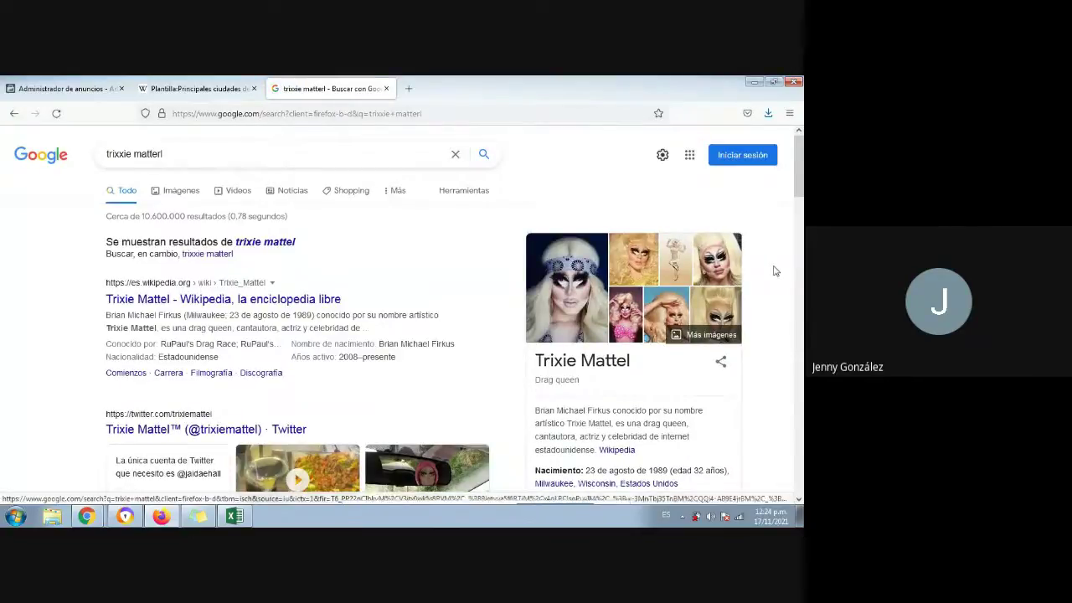
{"action": "scroll", "coordinate": [776, 271], "scroll_direction": "down", "scroll_amount": 3}
{"action": "scroll", "coordinate": [775, 270], "scroll_direction": "up", "scroll_amount": 3}
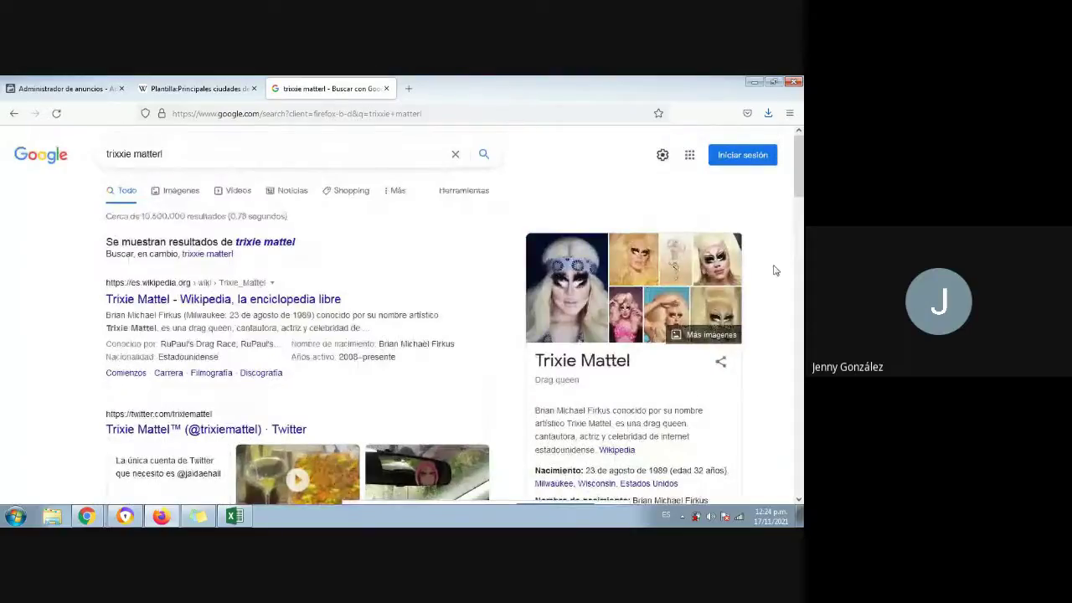
{"action": "left_click", "coordinate": [48, 90]}
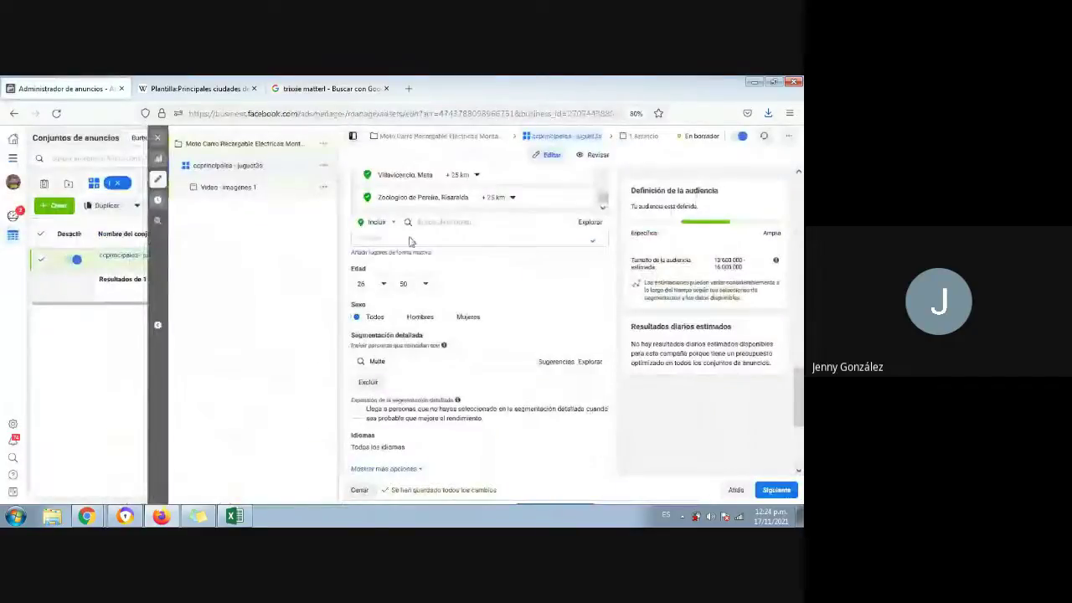
Add Mattel as a detailed targeting interest and review suggestions and the audience estimate.
{"action": "double_click", "coordinate": [406, 361]}
{"action": "type", "text": "mattel"}
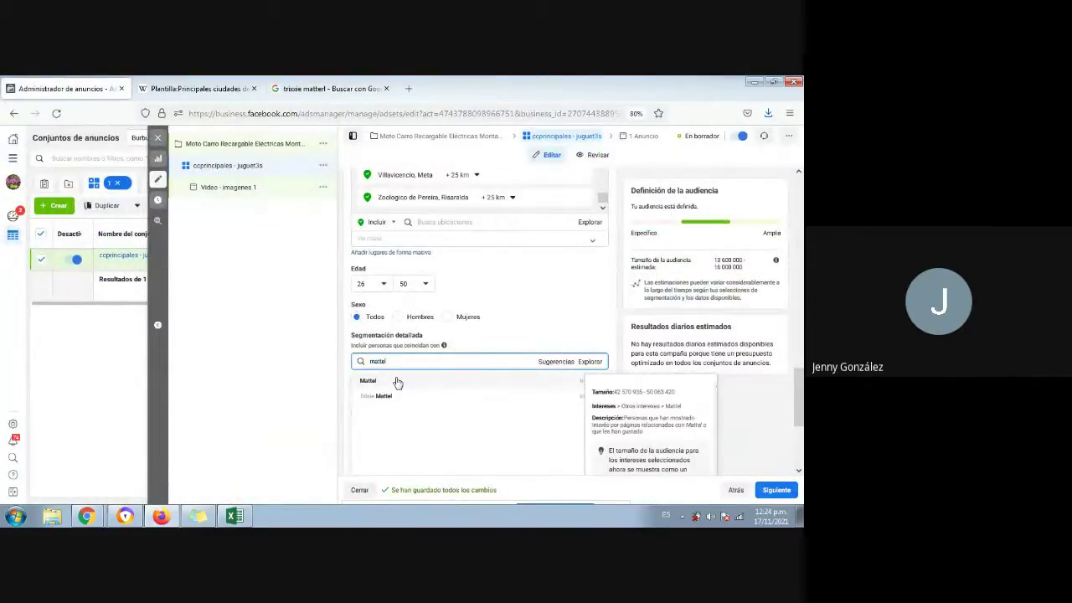
{"action": "left_click", "coordinate": [390, 382]}
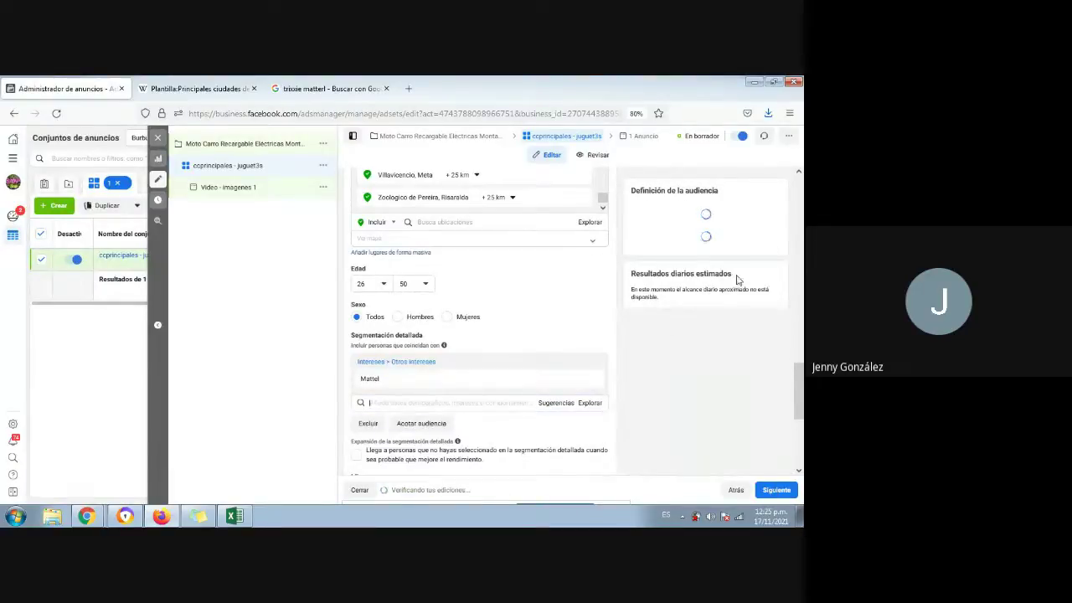
{"action": "scroll", "coordinate": [711, 266], "scroll_direction": "down", "scroll_amount": 1}
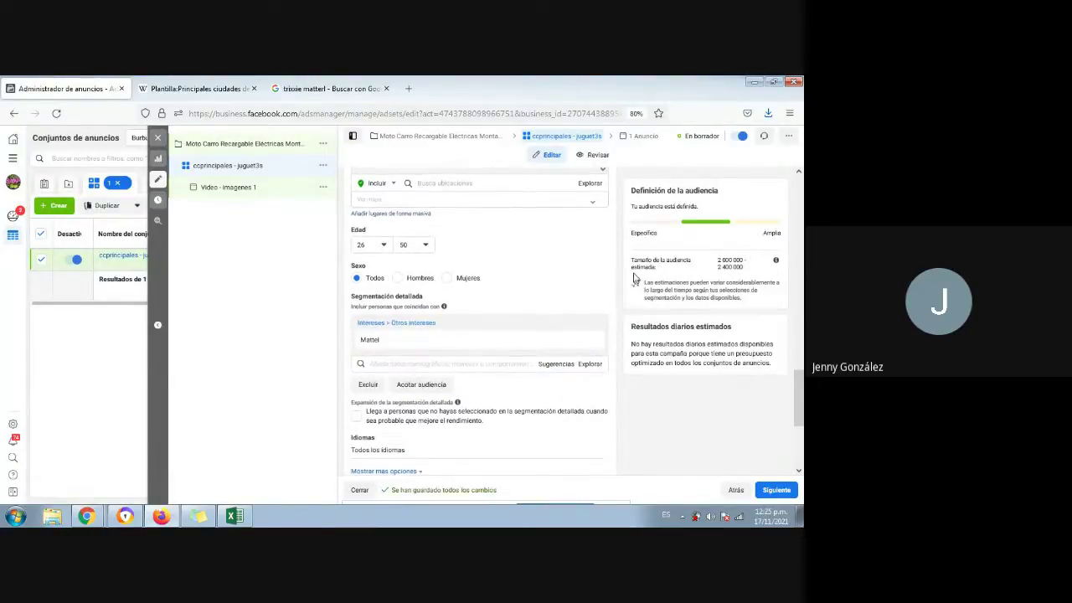
{"action": "left_click", "coordinate": [376, 365]}
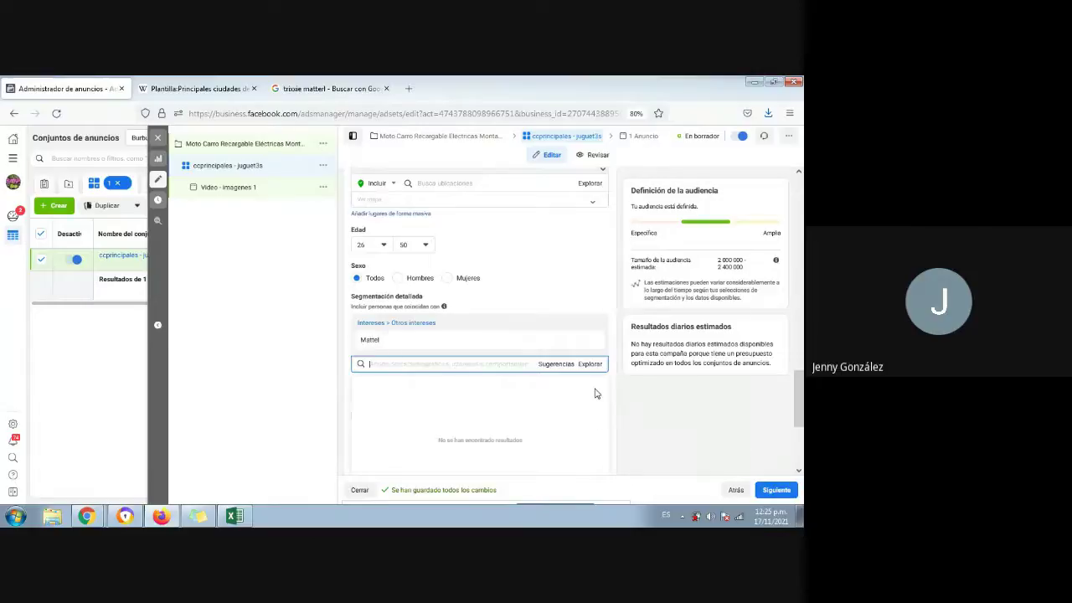
{"action": "left_click", "coordinate": [554, 367]}
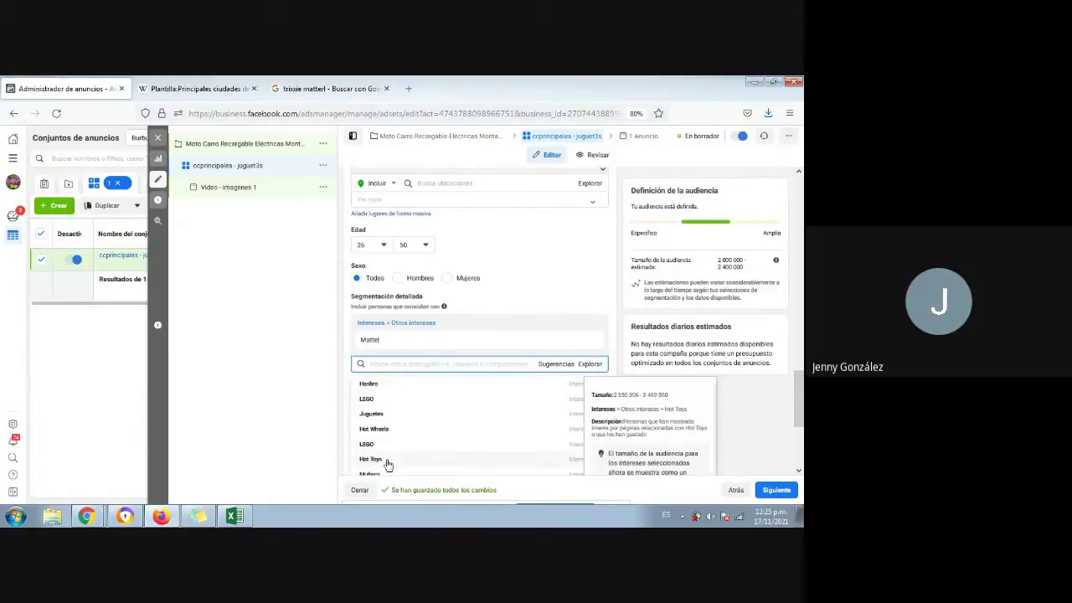
{"action": "scroll", "coordinate": [422, 445], "scroll_direction": "down", "scroll_amount": 1}
{"action": "scroll", "coordinate": [410, 434], "scroll_direction": "down", "scroll_amount": 3}
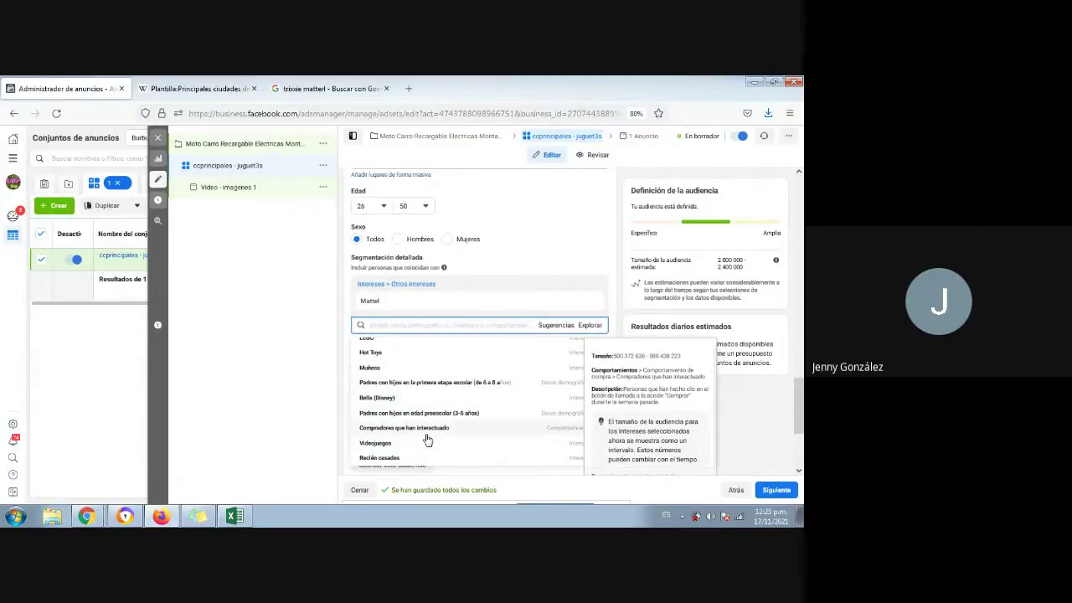
{"action": "scroll", "coordinate": [427, 405], "scroll_direction": "up", "scroll_amount": 3}
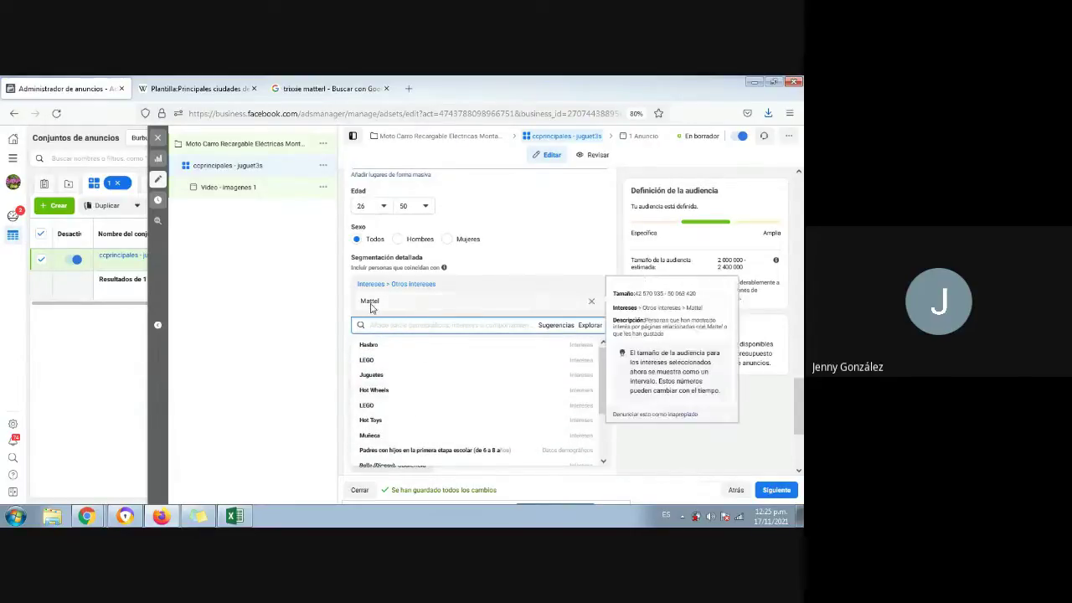
{"action": "mouse_move", "coordinate": [748, 256]}
{"action": "left_mouse_down"}
{"action": "mouse_move", "coordinate": [716, 268]}
{"action": "mouse_move", "coordinate": [735, 259]}
{"action": "left_mouse_up"}
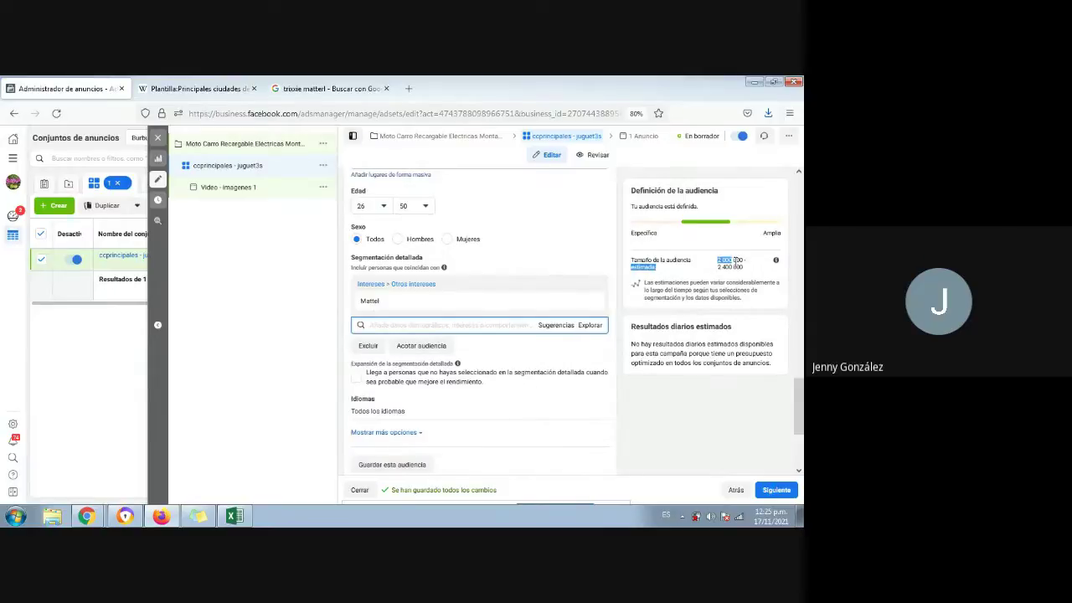
{"action": "left_click", "coordinate": [746, 269]}
Add Hasbro and Hot Wheels interests from the suggestions, checking the updated audience size.
{"action": "left_click", "coordinate": [553, 330]}
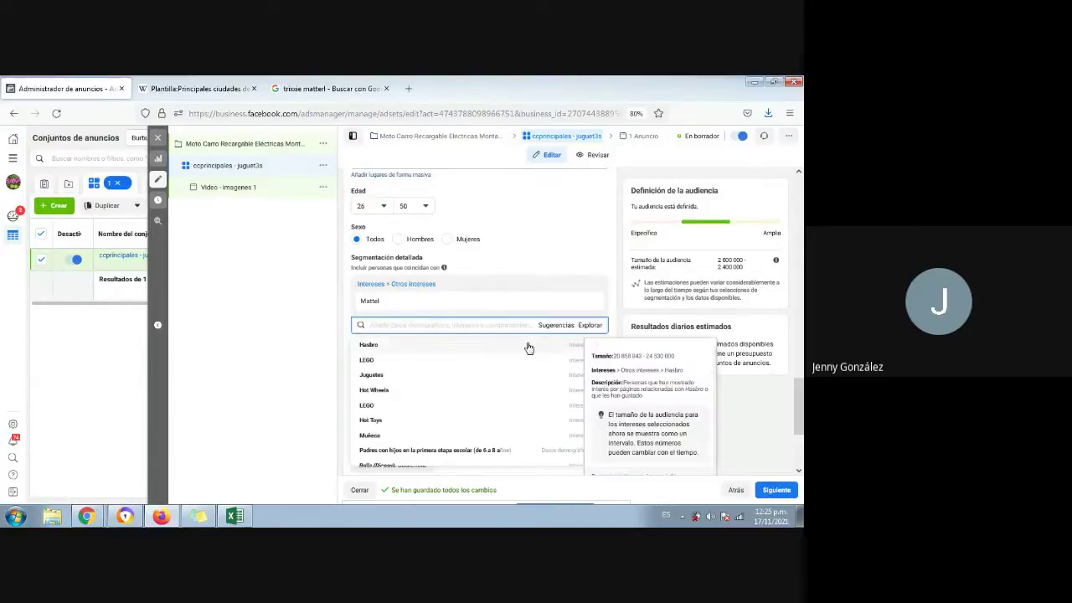
{"action": "left_click", "coordinate": [528, 345]}
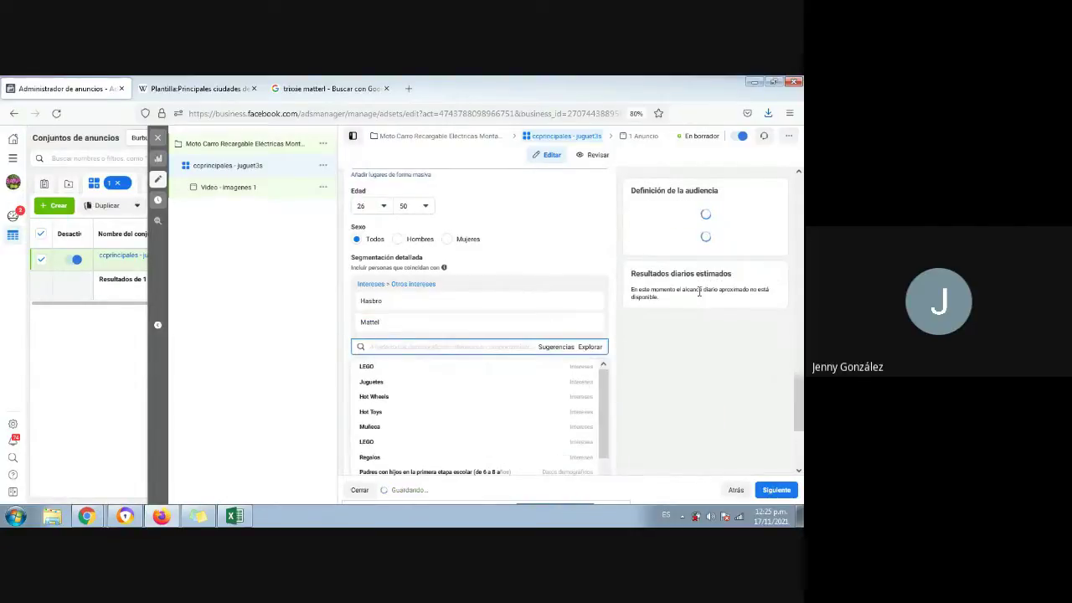
{"action": "mouse_move", "coordinate": [716, 272]}
{"action": "left_mouse_down"}
{"action": "mouse_move", "coordinate": [734, 265]}
{"action": "mouse_move", "coordinate": [717, 258]}
{"action": "left_mouse_up"}
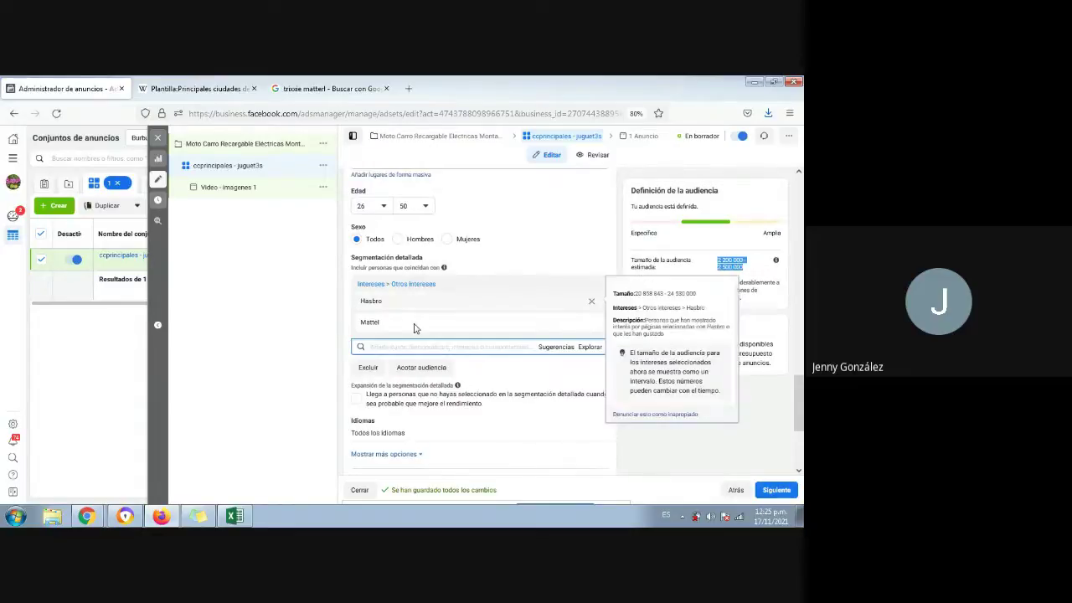
{"action": "left_click", "coordinate": [548, 348]}
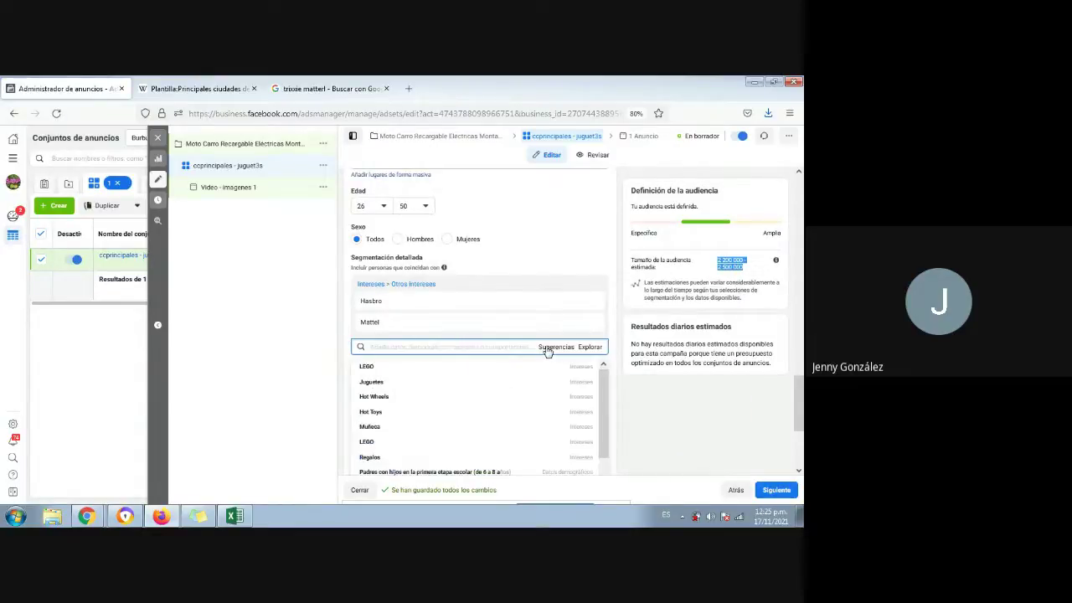
{"action": "mouse_move", "coordinate": [385, 398]}
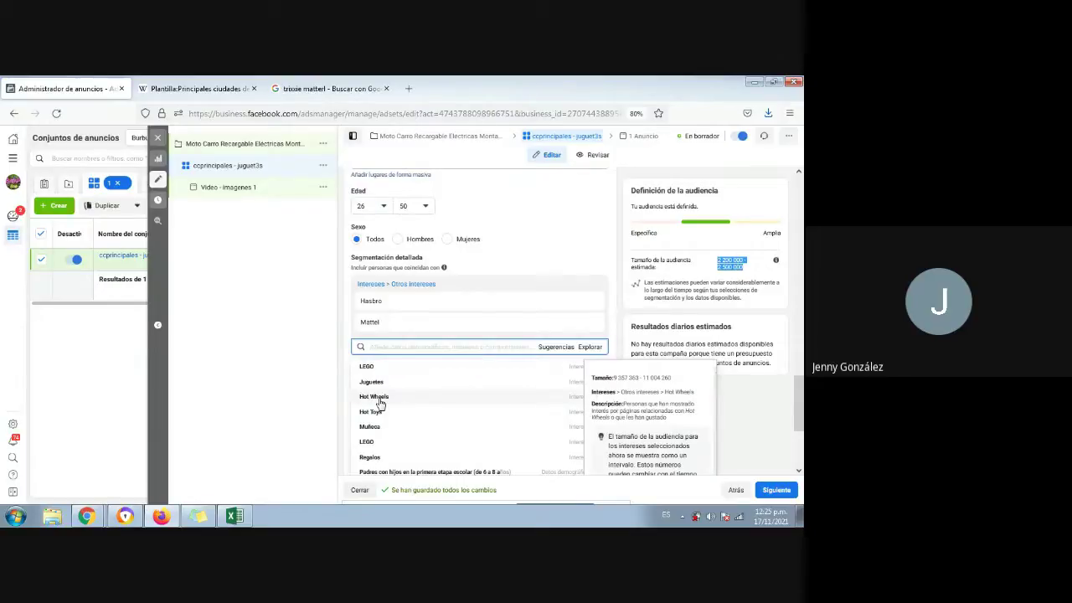
{"action": "left_click", "coordinate": [374, 398]}
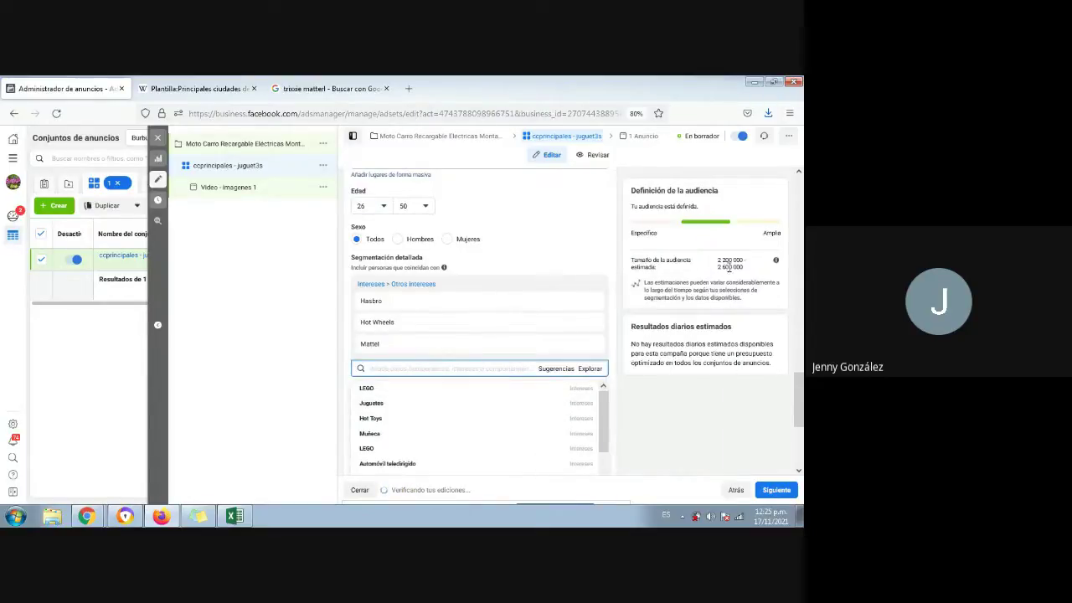
{"action": "mouse_move", "coordinate": [730, 267]}
{"action": "left_mouse_down"}
{"action": "mouse_move", "coordinate": [750, 268]}
{"action": "mouse_move", "coordinate": [723, 267]}
{"action": "left_mouse_up"}
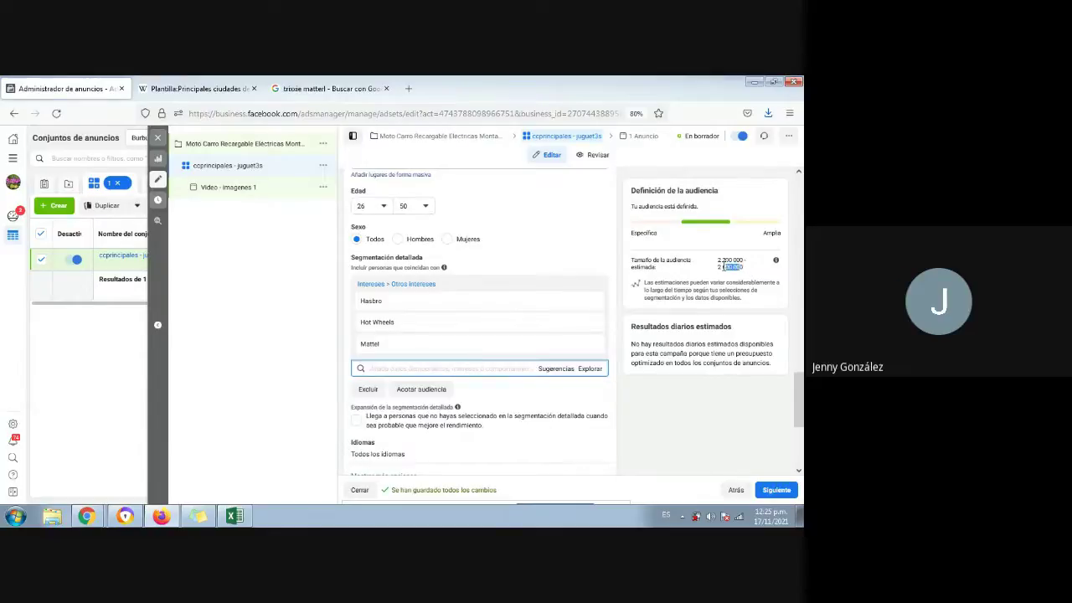
{"action": "left_click", "coordinate": [704, 382]}
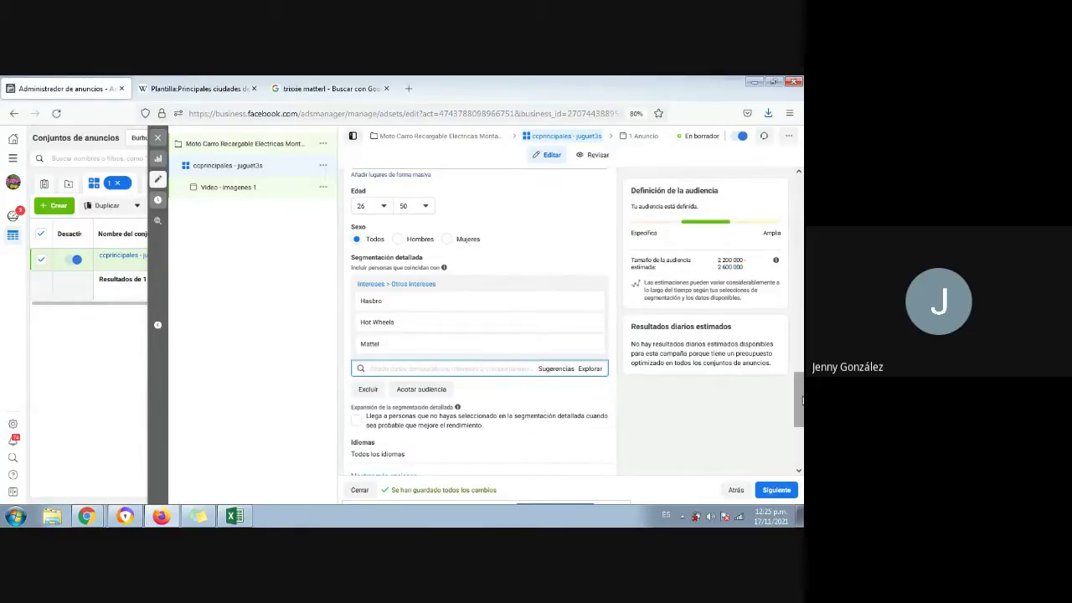
Enable 'Expansión de la segmentación detallada', raising the estimate to about 13,600,000–16,000,000.
{"action": "scroll", "coordinate": [801, 400], "scroll_direction": "down", "scroll_amount": 1}
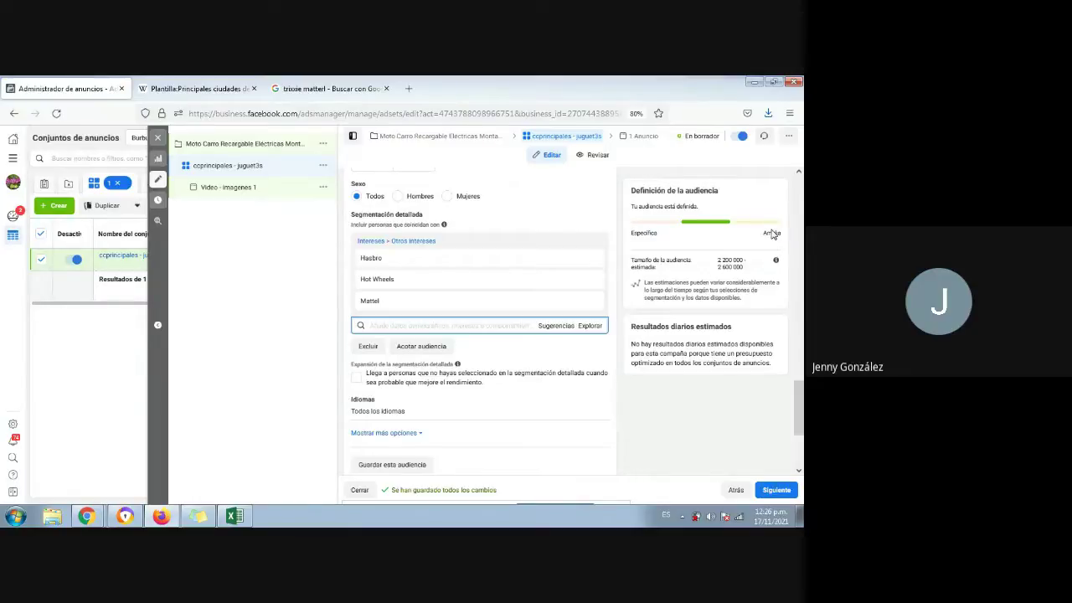
{"action": "scroll", "coordinate": [357, 322], "scroll_direction": "down", "scroll_amount": 2}
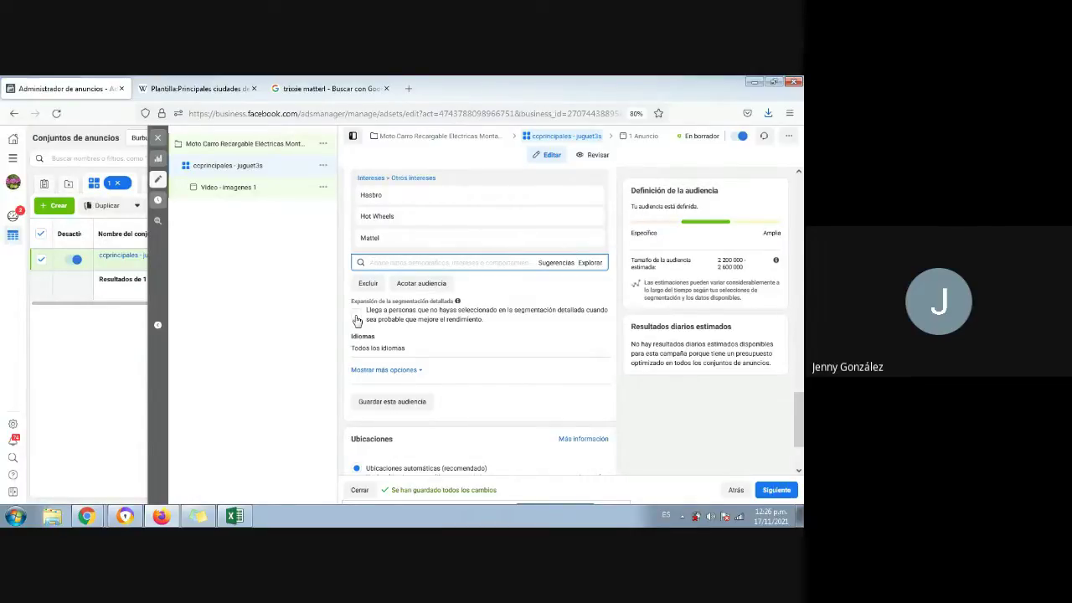
{"action": "left_click", "coordinate": [356, 317]}
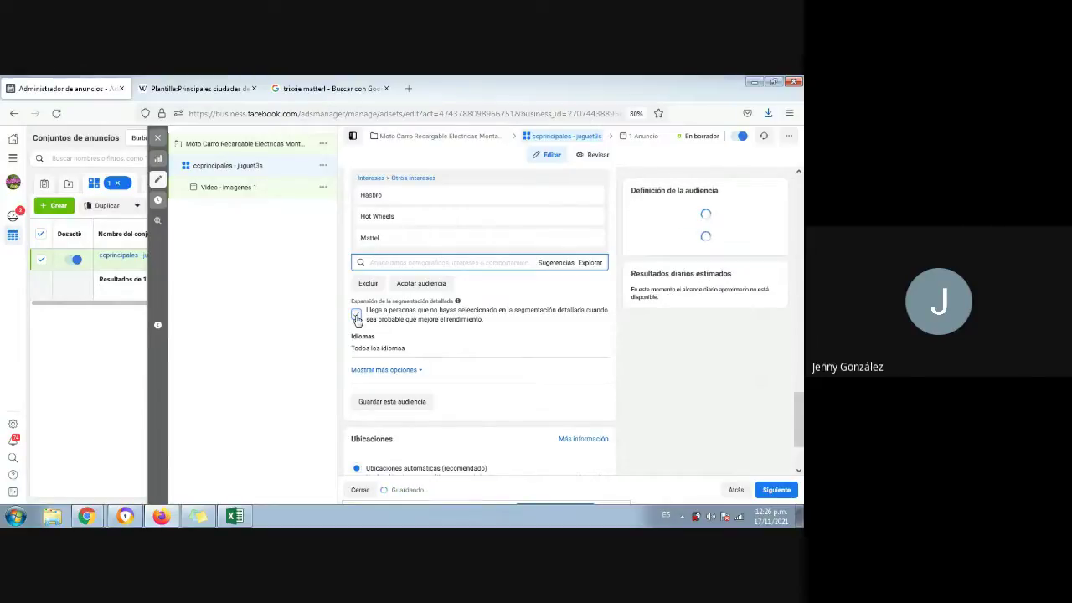
{"action": "mouse_move", "coordinate": [708, 274]}
{"action": "left_mouse_down"}
{"action": "mouse_move", "coordinate": [752, 270]}
{"action": "mouse_move", "coordinate": [714, 267]}
{"action": "left_mouse_up"}
{"action": "left_click", "coordinate": [717, 267]}
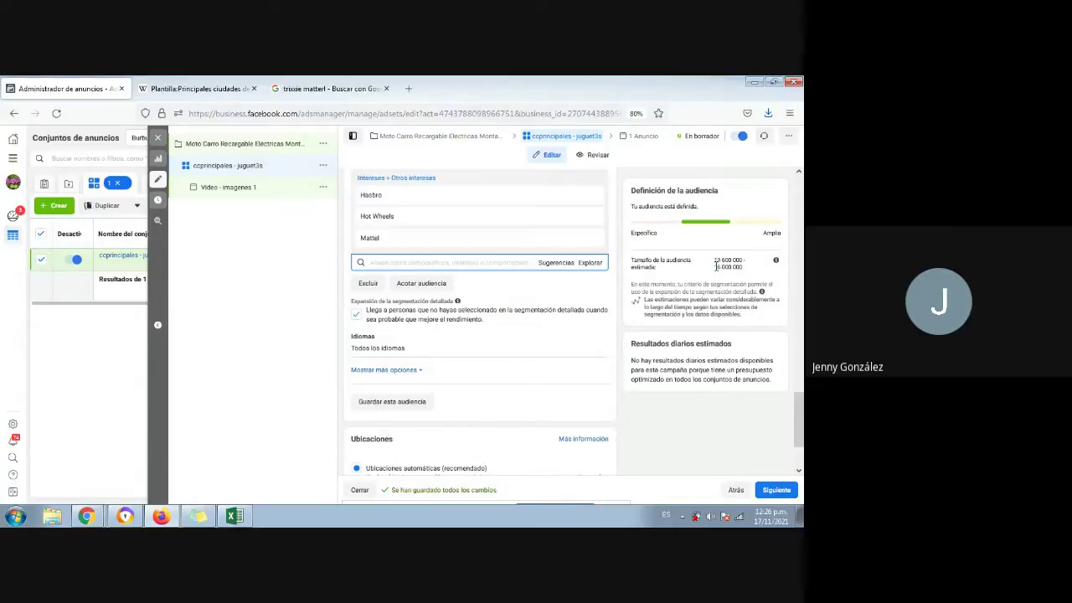
Choose 'Ubicaciones manuales' and toggle Ordenador off and back on under Dispositivos.
{"action": "scroll", "coordinate": [486, 383], "scroll_direction": "down", "scroll_amount": 2}
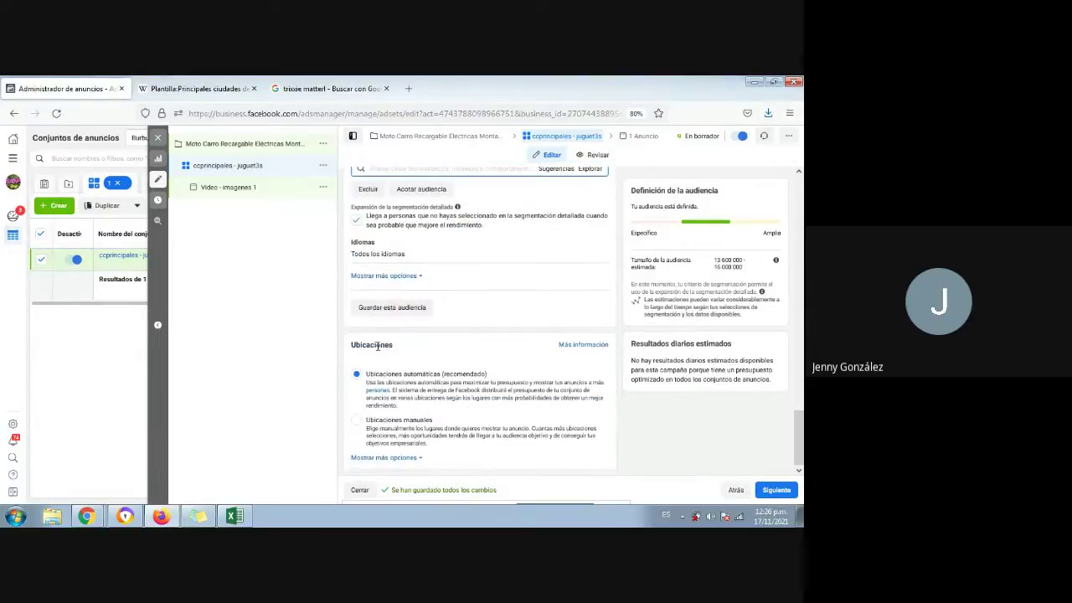
{"action": "left_click", "coordinate": [405, 457]}
{"action": "scroll", "coordinate": [460, 422], "scroll_direction": "down", "scroll_amount": 2}
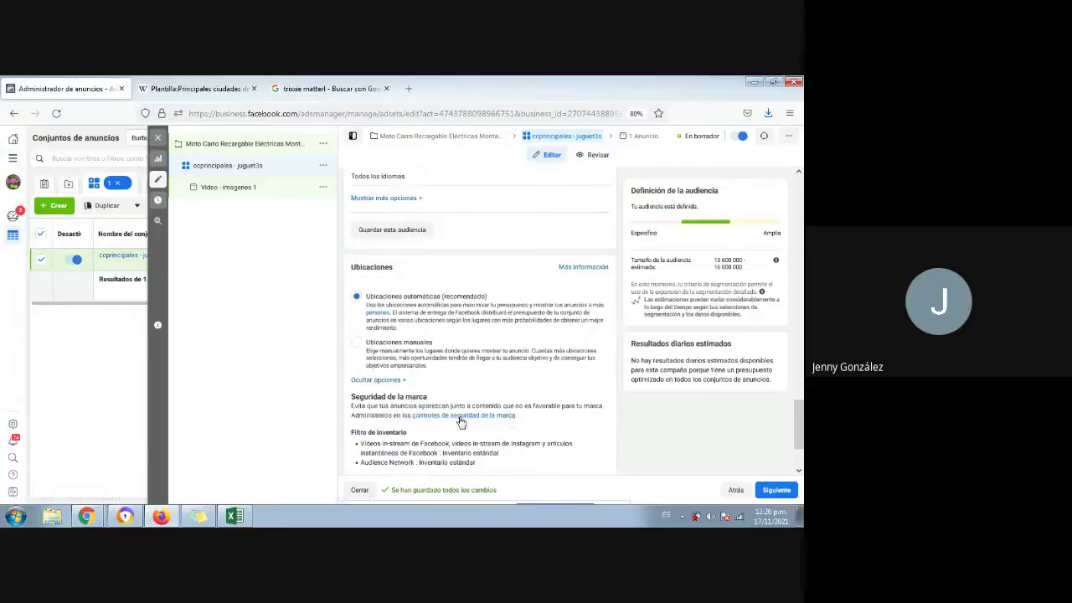
{"action": "left_click", "coordinate": [357, 343]}
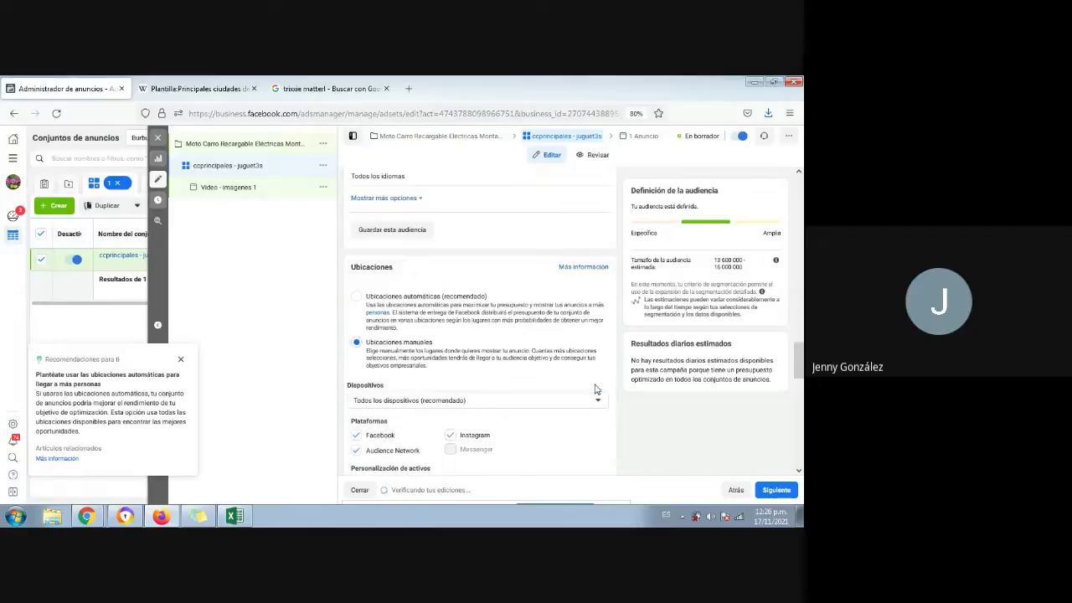
{"action": "left_click", "coordinate": [442, 400]}
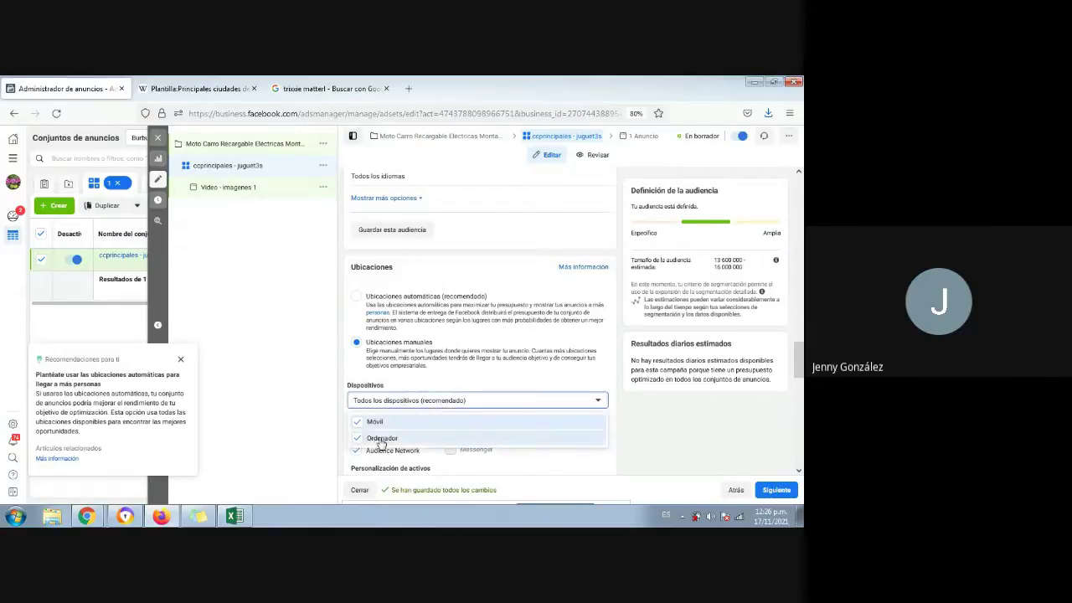
{"action": "left_click", "coordinate": [376, 439]}
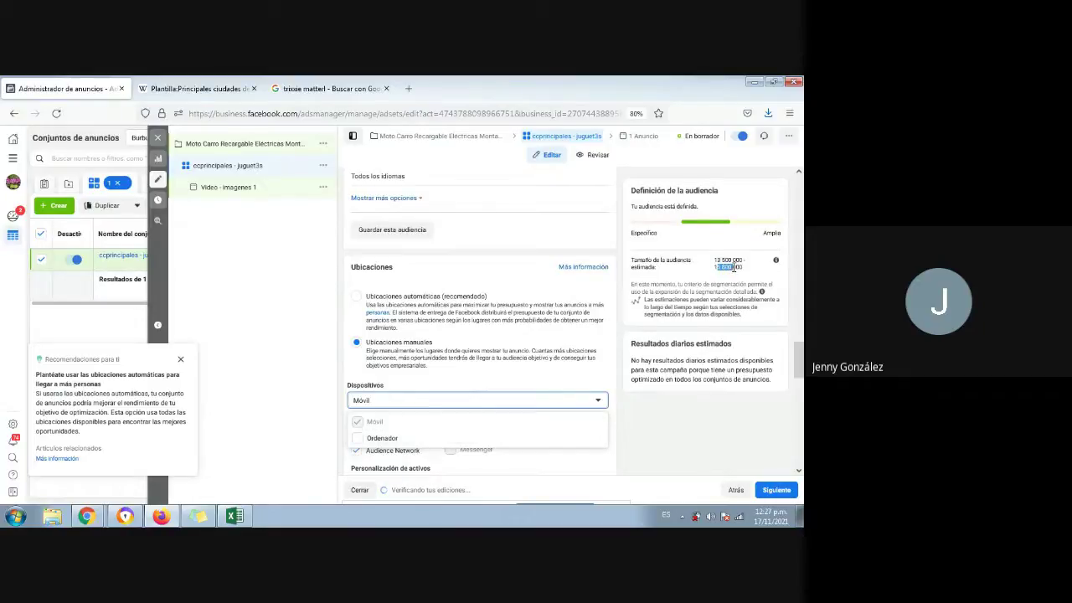
{"action": "left_click", "coordinate": [412, 402]}
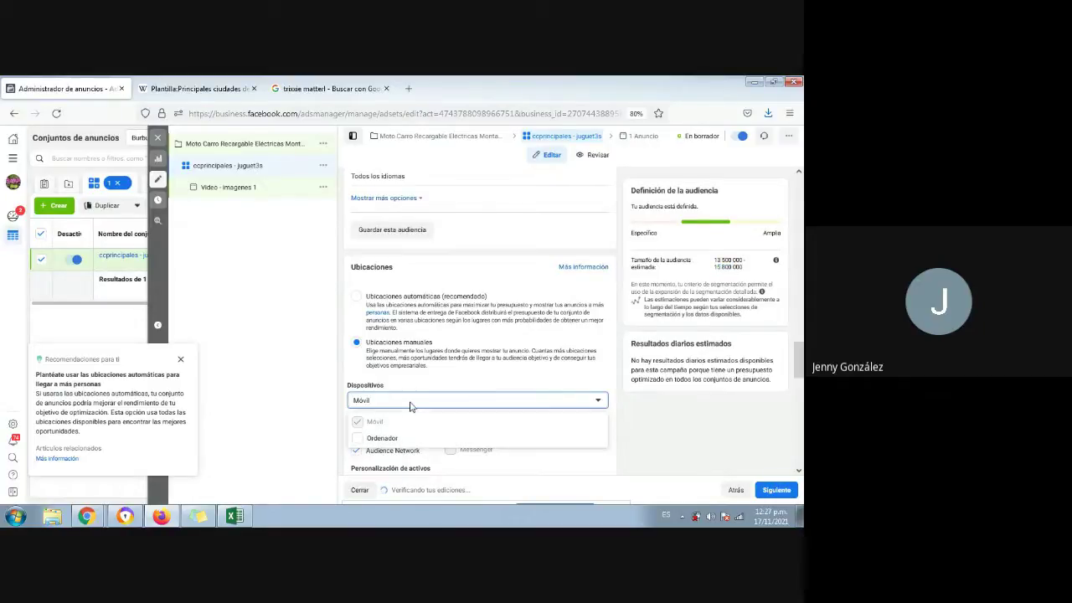
{"action": "left_click", "coordinate": [384, 439]}
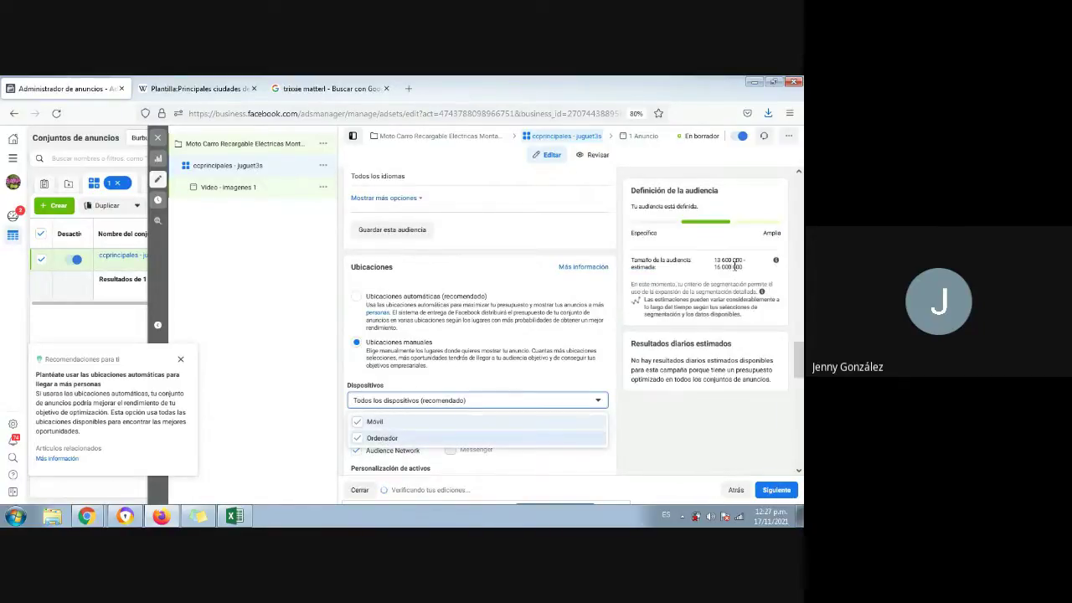
{"action": "left_click", "coordinate": [697, 287]}
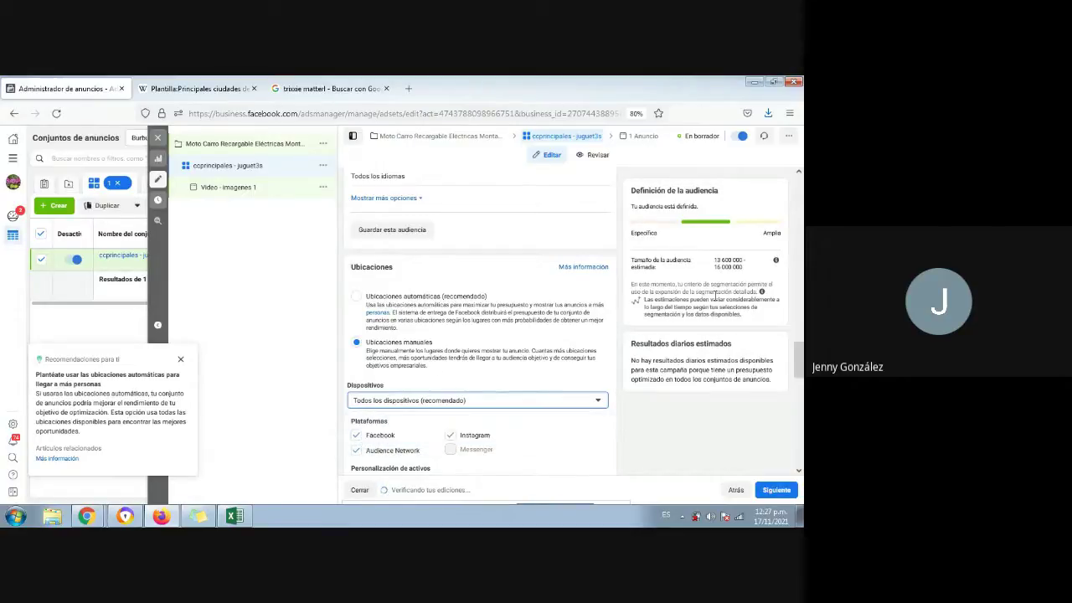
{"action": "scroll", "coordinate": [644, 358], "scroll_direction": "down", "scroll_amount": 1}
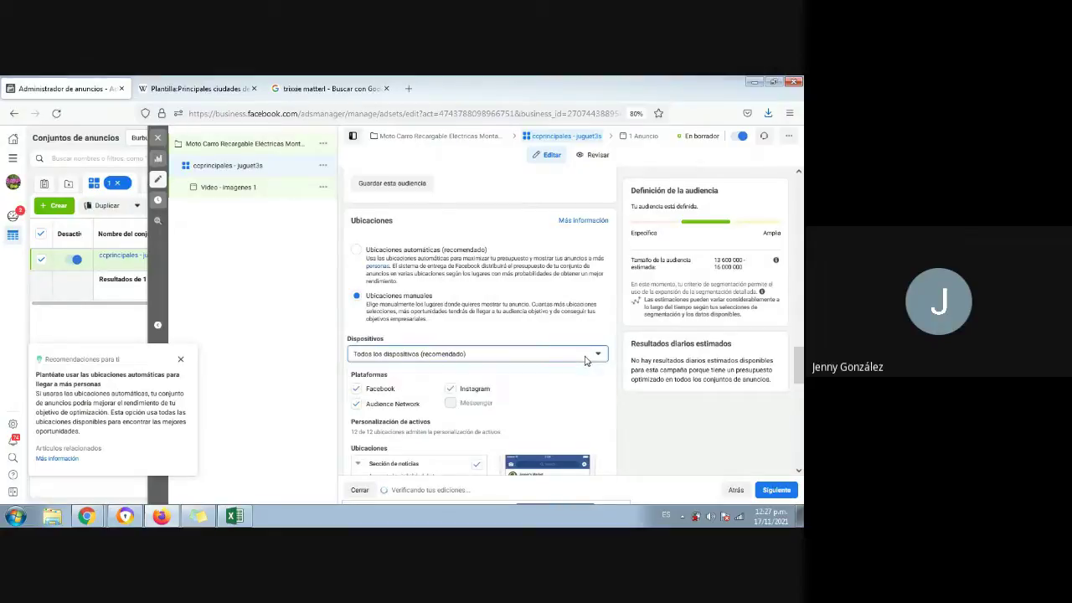
{"action": "left_click_drag", "start_coordinate": [725, 266], "coordinate": [744, 275]}
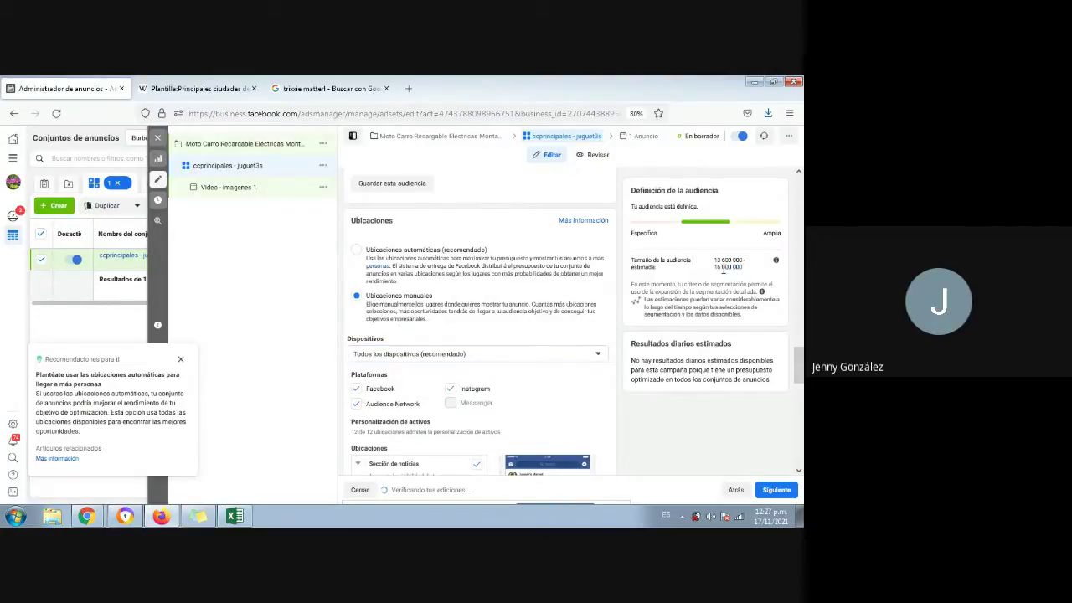
Recheck Dispositivos keeping mobile and desktop, then expand 'Mostrar más opciones'.
{"action": "left_click", "coordinate": [435, 352]}
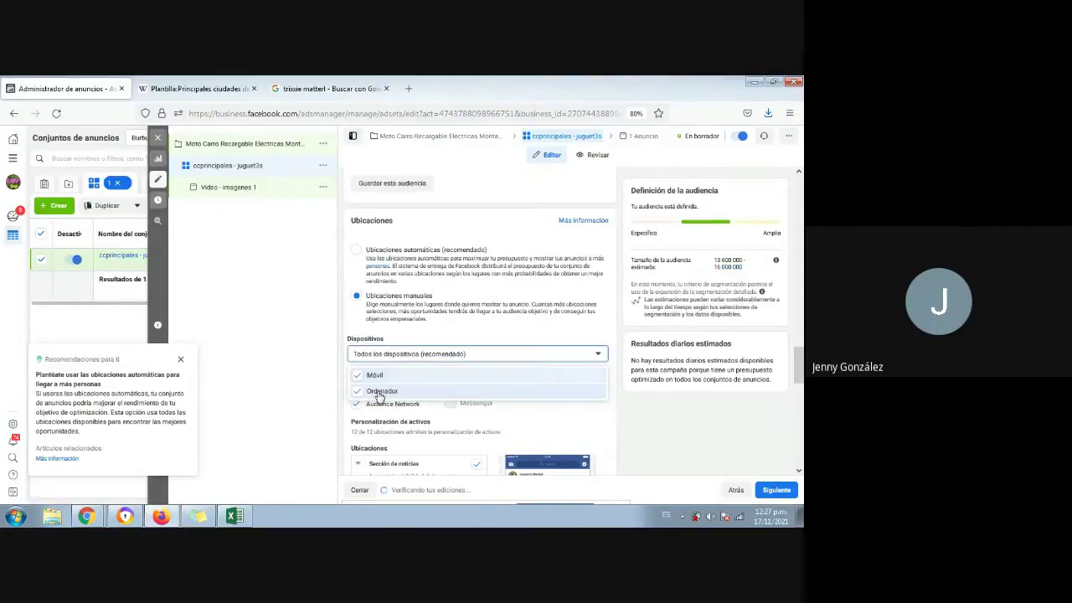
{"action": "left_click", "coordinate": [379, 396]}
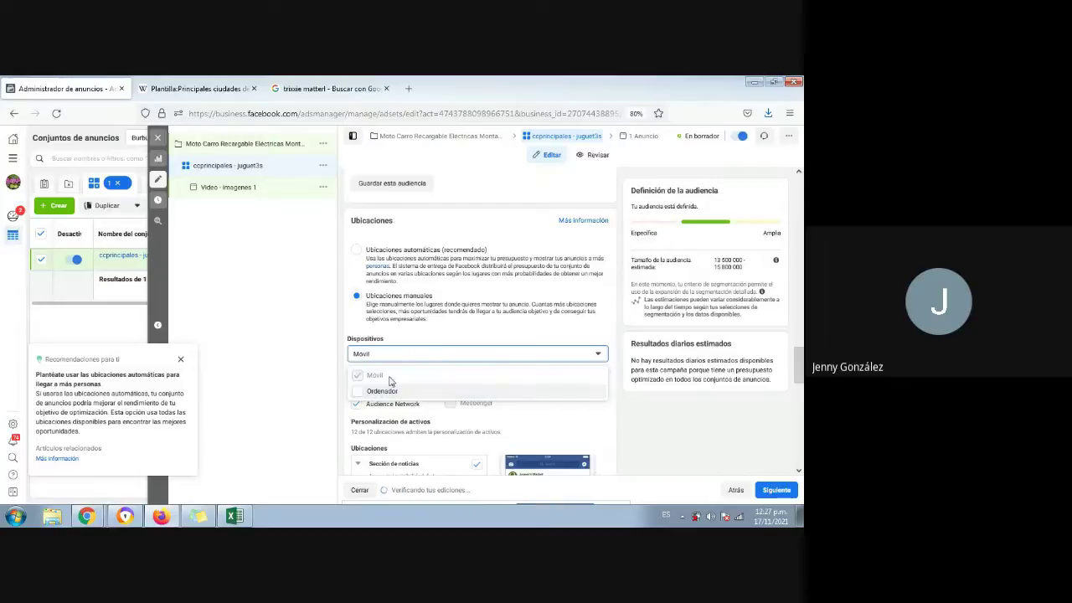
{"action": "left_click", "coordinate": [358, 393]}
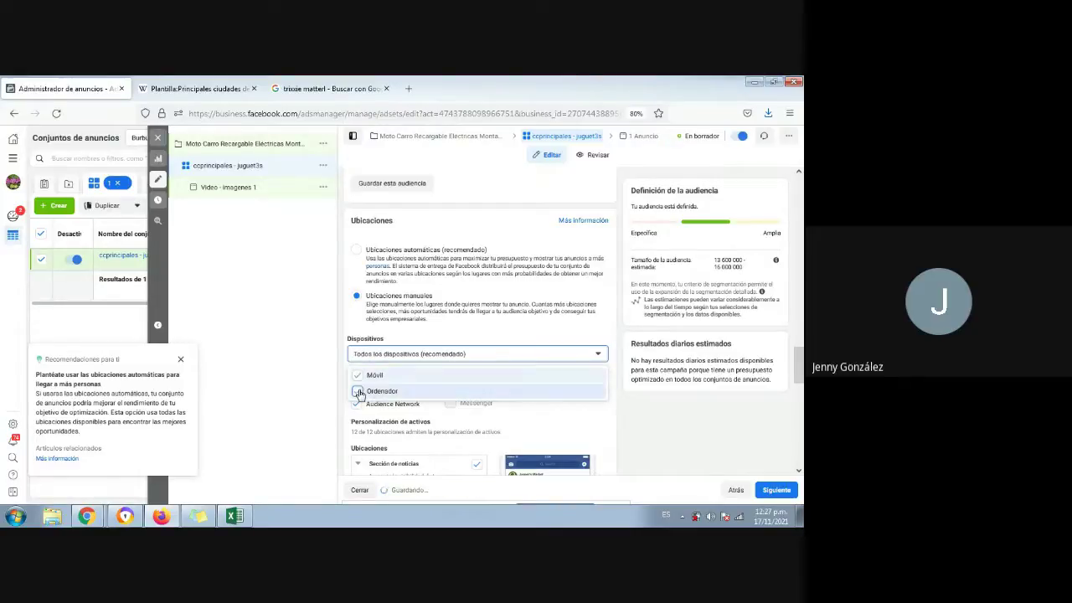
{"action": "left_click", "coordinate": [689, 310]}
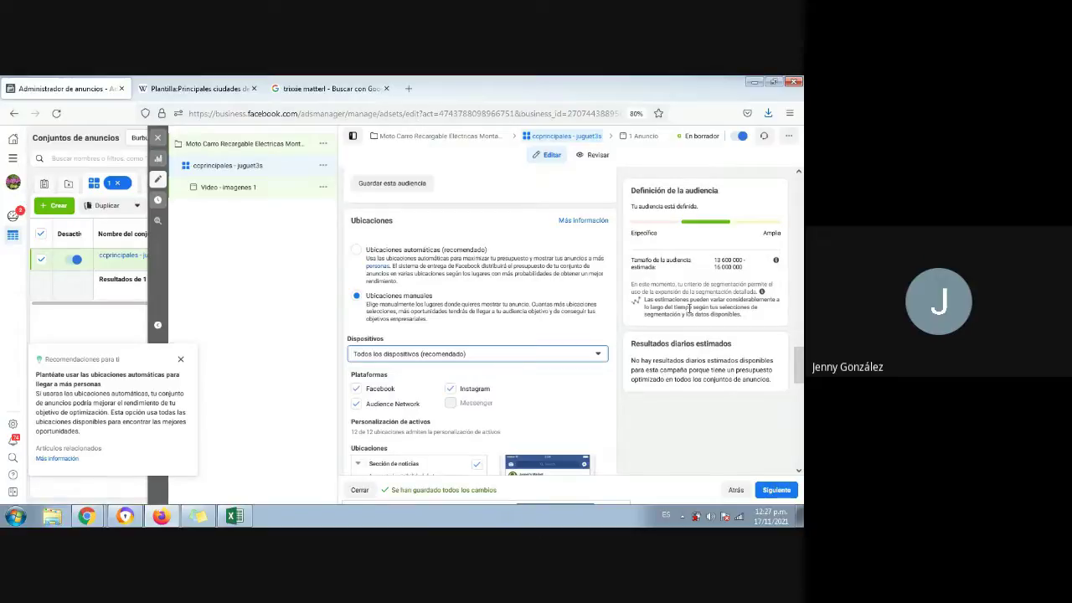
{"action": "scroll", "coordinate": [691, 308], "scroll_direction": "down", "scroll_amount": 3}
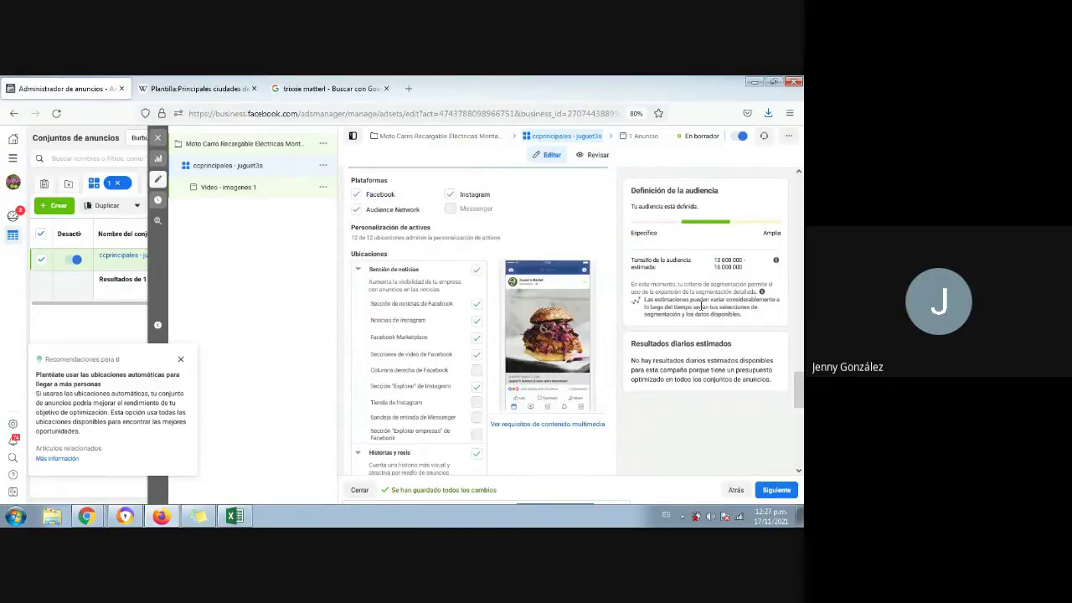
{"action": "scroll", "coordinate": [702, 307], "scroll_direction": "down", "scroll_amount": 5}
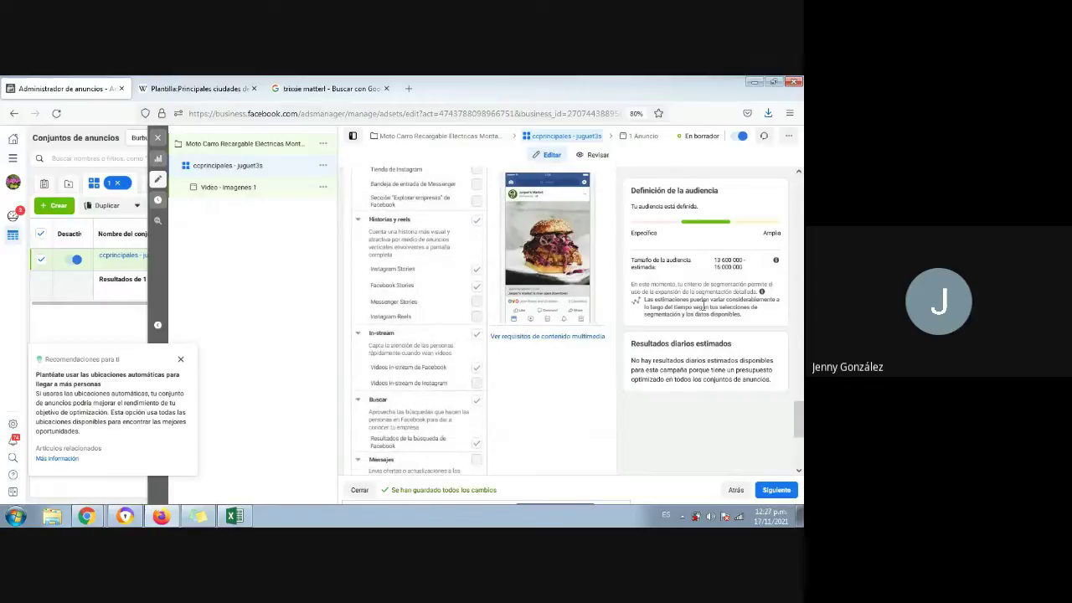
{"action": "scroll", "coordinate": [702, 307], "scroll_direction": "down", "scroll_amount": 2}
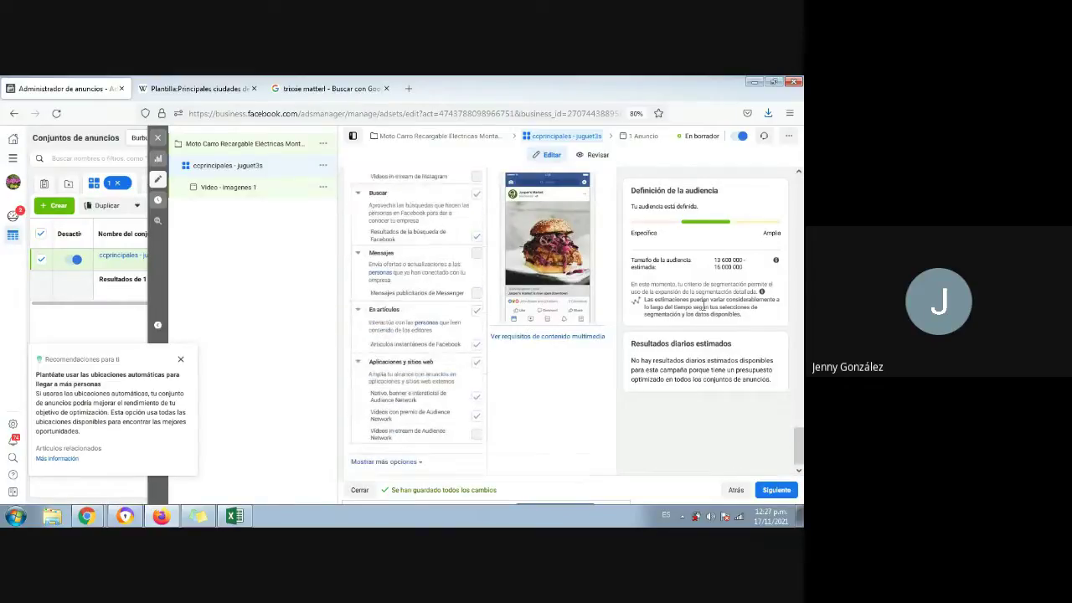
{"action": "left_click", "coordinate": [407, 450]}
{"action": "scroll", "coordinate": [474, 437], "scroll_direction": "down", "scroll_amount": 2}
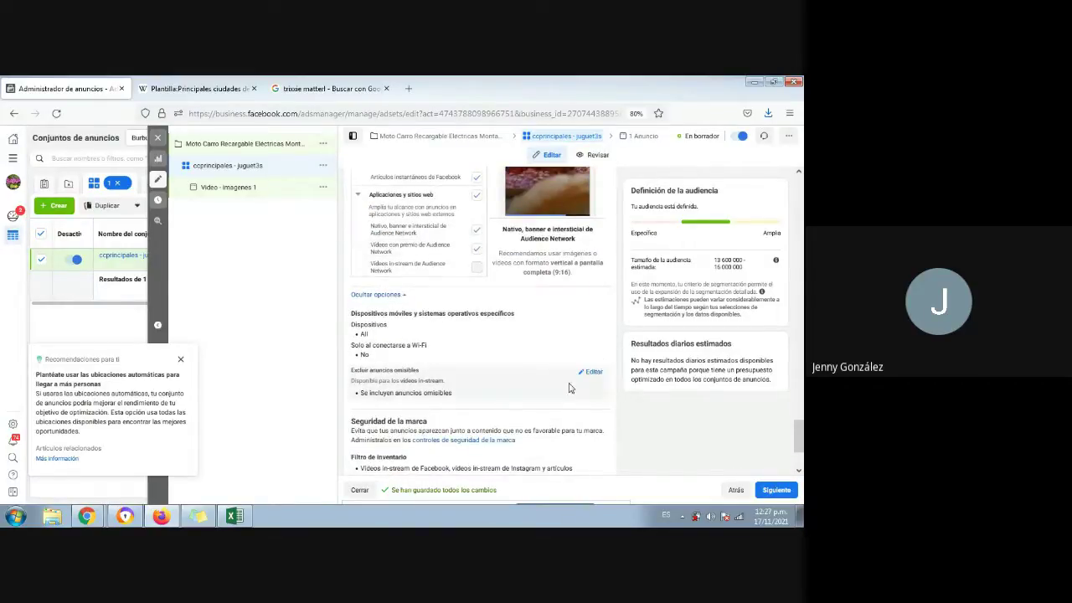
{"action": "scroll", "coordinate": [569, 394], "scroll_direction": "down", "scroll_amount": 3}
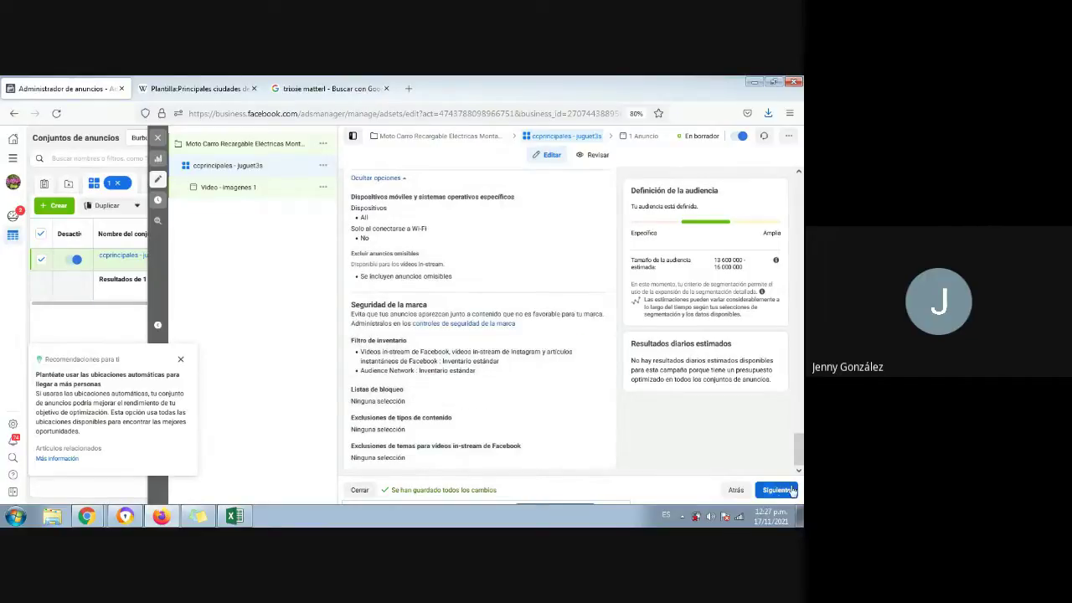
Scroll through the remaining ad set settings and proceed with Siguiente to the 'Video - imagenes 1' ad.
{"action": "left_click_drag", "start_coordinate": [797, 452], "coordinate": [798, 283]}
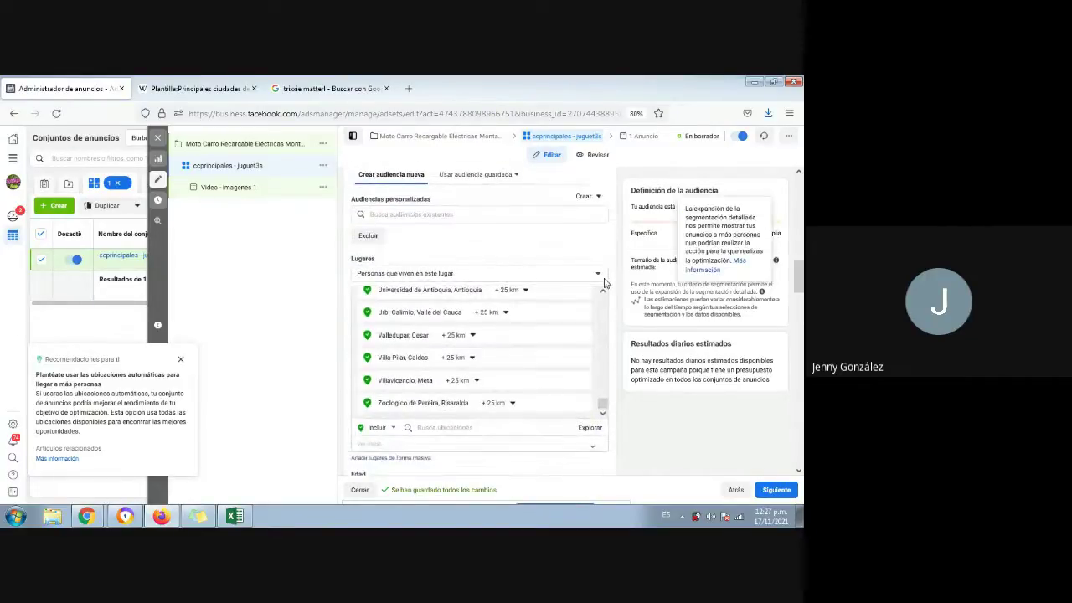
{"action": "scroll", "coordinate": [536, 364], "scroll_direction": "down", "scroll_amount": 3}
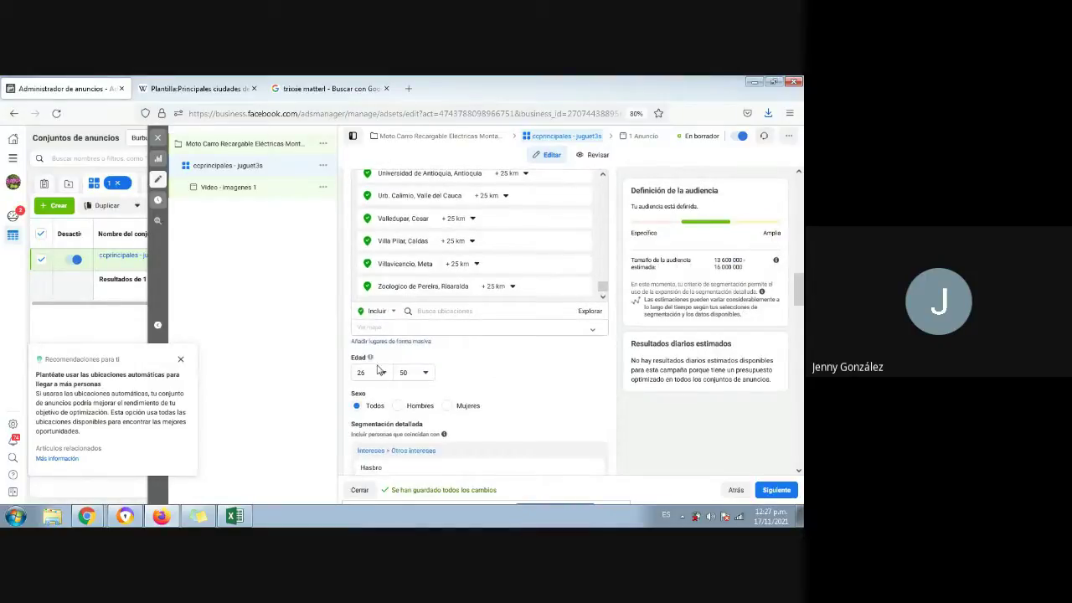
{"action": "scroll", "coordinate": [347, 395], "scroll_direction": "down", "scroll_amount": 2}
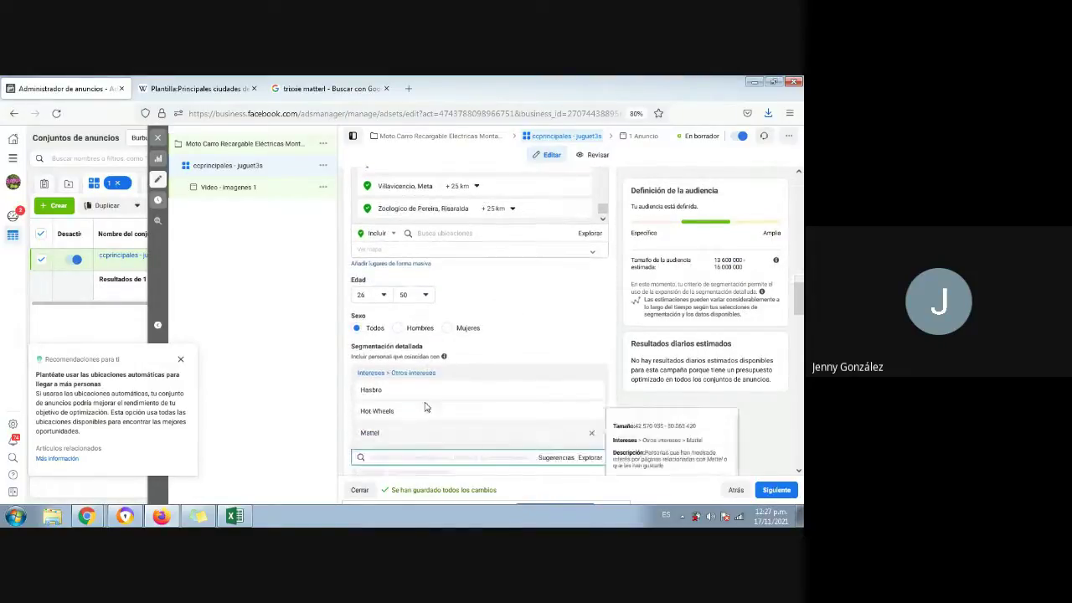
{"action": "scroll", "coordinate": [602, 337], "scroll_direction": "down", "scroll_amount": 2}
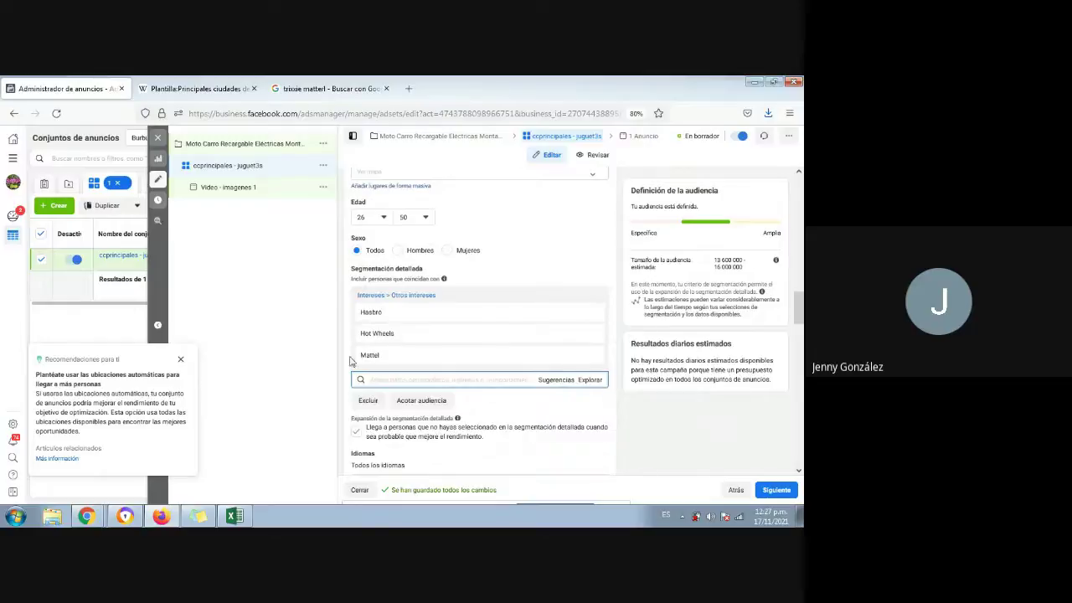
{"action": "scroll", "coordinate": [700, 358], "scroll_direction": "down", "scroll_amount": 7}
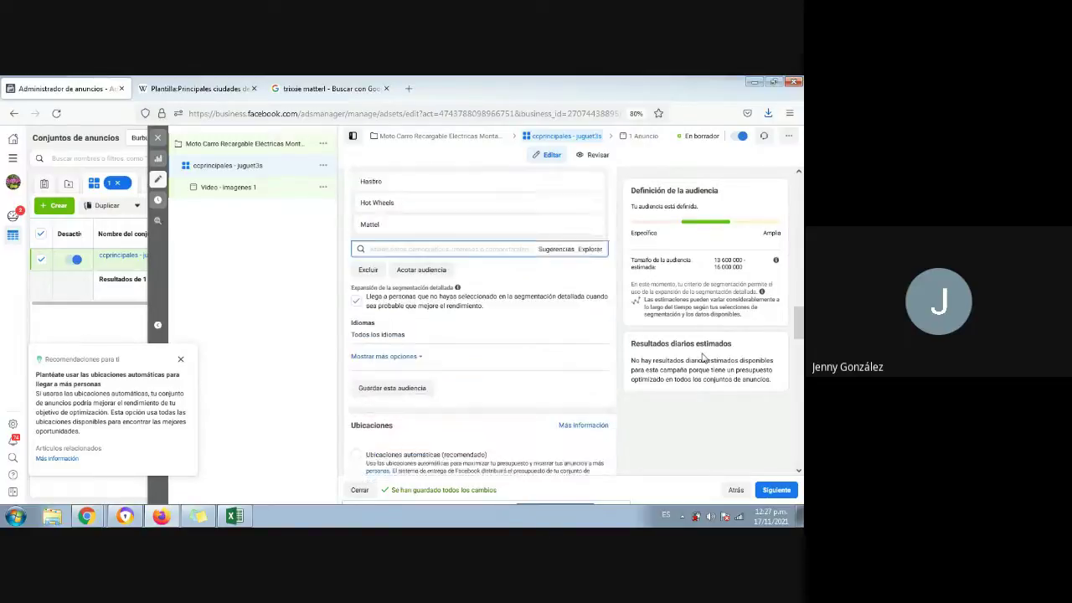
{"action": "scroll", "coordinate": [701, 356], "scroll_direction": "down", "scroll_amount": 6}
{"action": "left_click", "coordinate": [770, 494]}
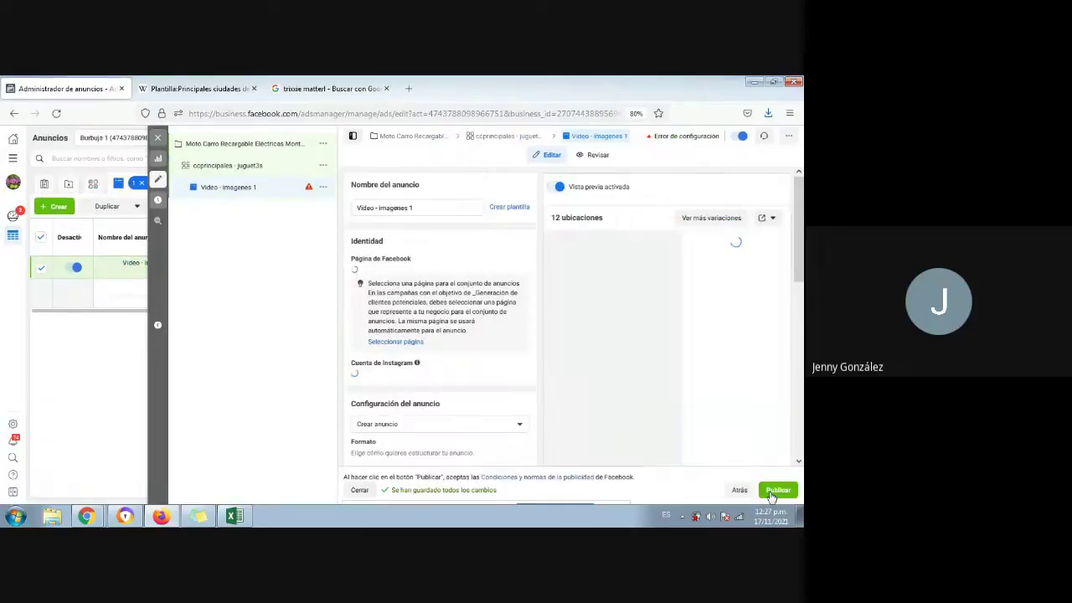
Set the ad's Cuenta de Instagram to the shop's Instagram account.
{"action": "left_click", "coordinate": [409, 207]}
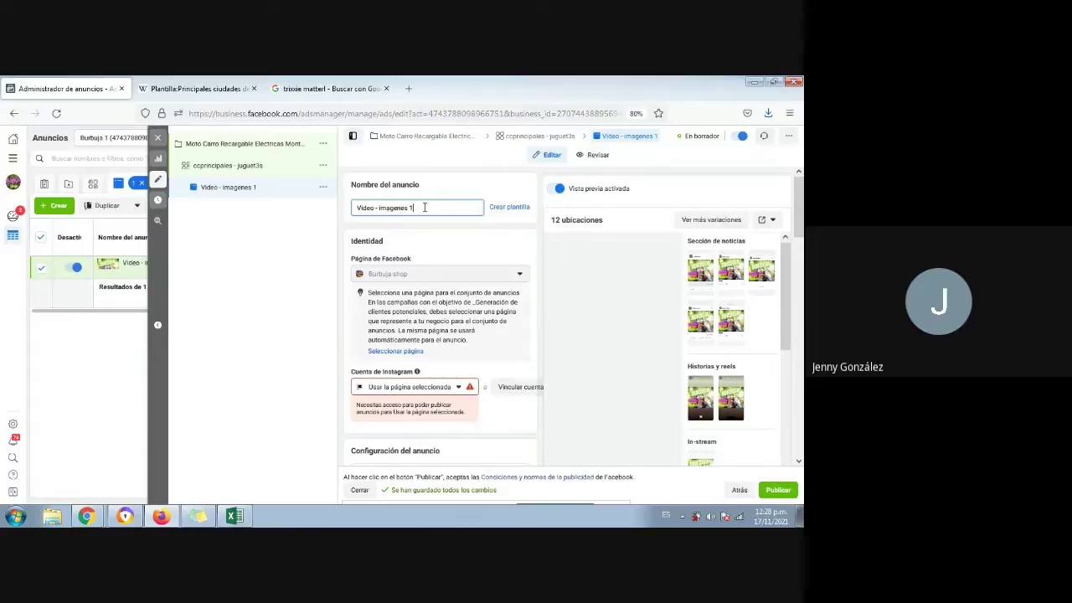
{"action": "left_click", "coordinate": [405, 389]}
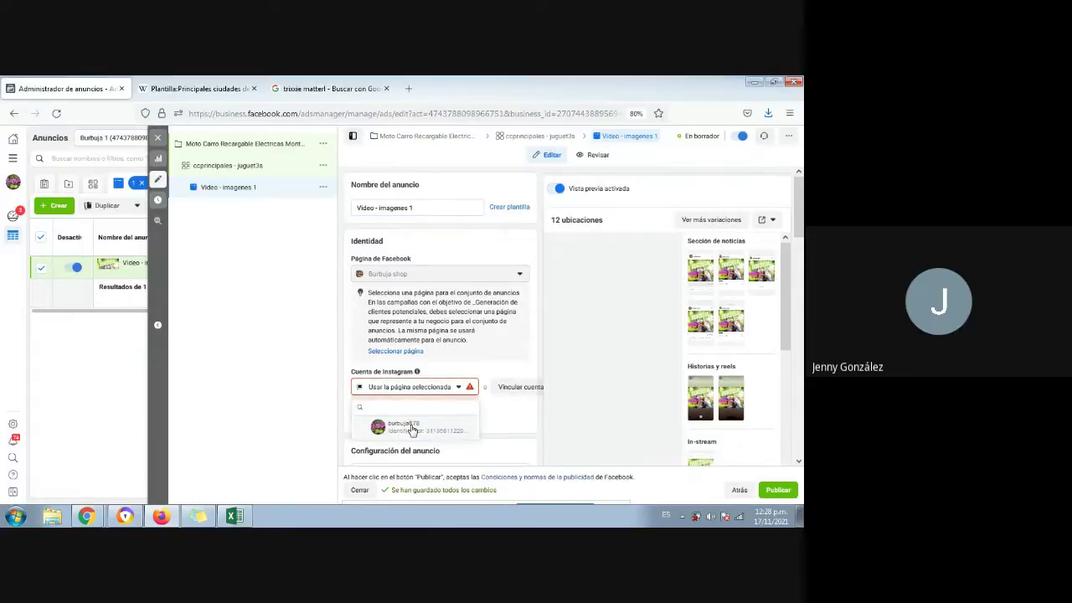
{"action": "left_click", "coordinate": [411, 426]}
{"action": "scroll", "coordinate": [536, 339], "scroll_direction": "down", "scroll_amount": 1}
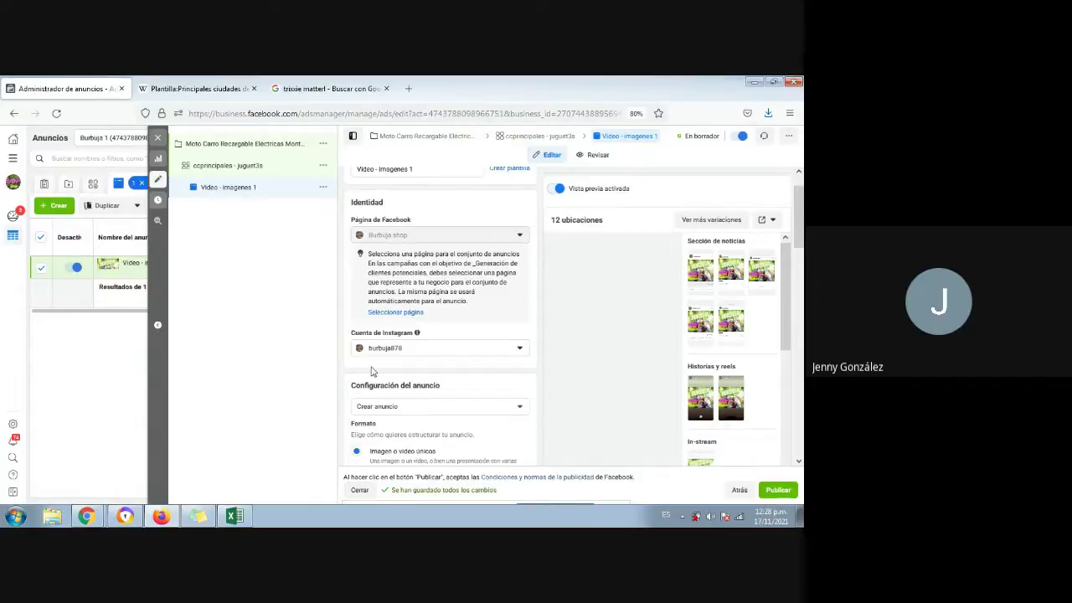
Keep the ad creation option set to creating a brand-new ad.
{"action": "scroll", "coordinate": [597, 309], "scroll_direction": "down", "scroll_amount": 2}
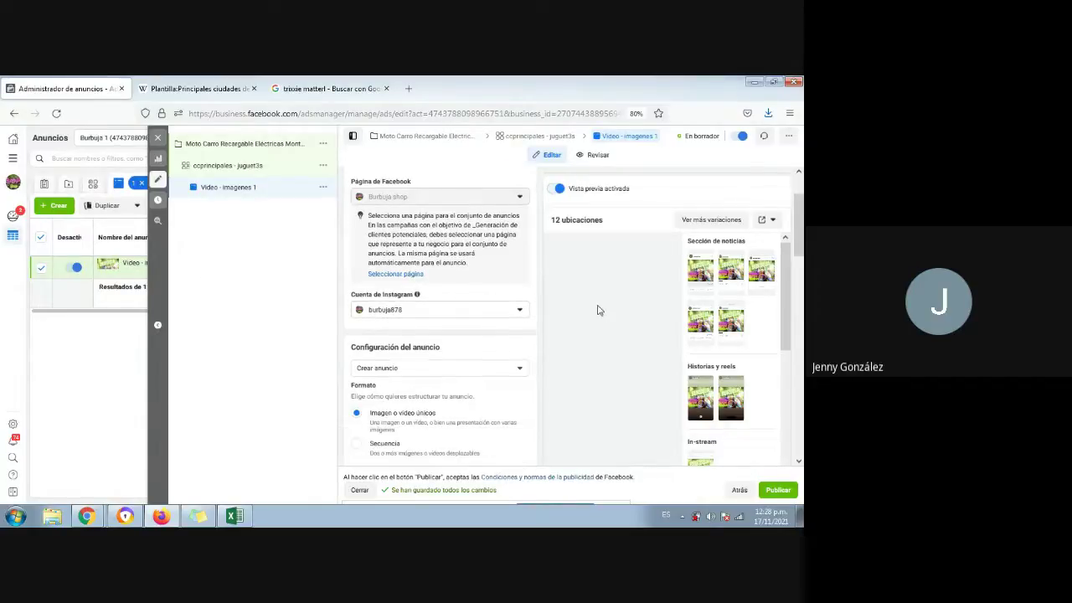
{"action": "scroll", "coordinate": [598, 309], "scroll_direction": "down", "scroll_amount": 2}
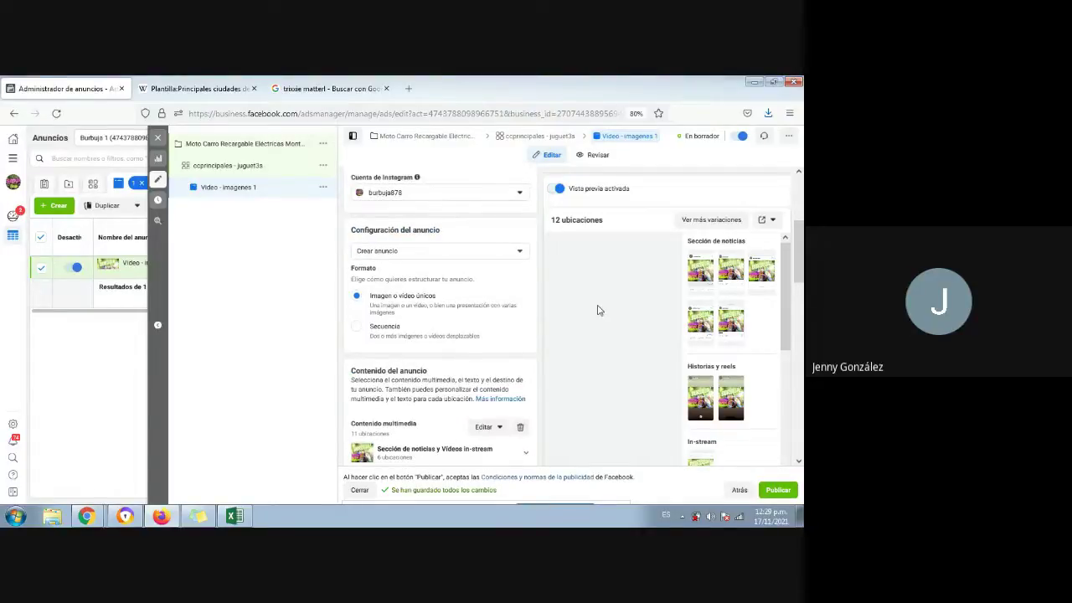
{"action": "left_click", "coordinate": [403, 252]}
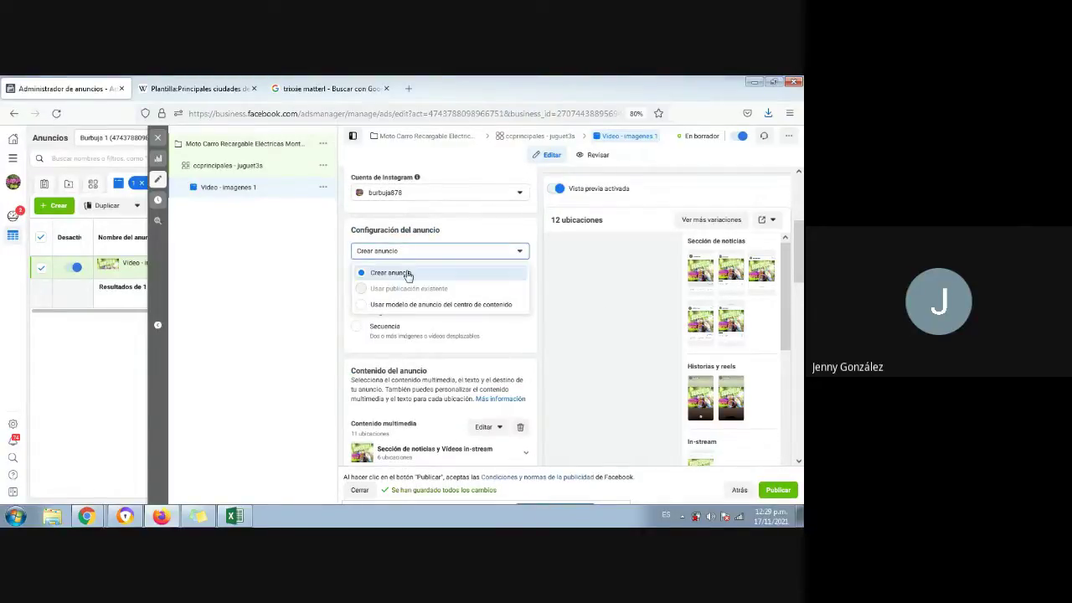
{"action": "left_click", "coordinate": [408, 274]}
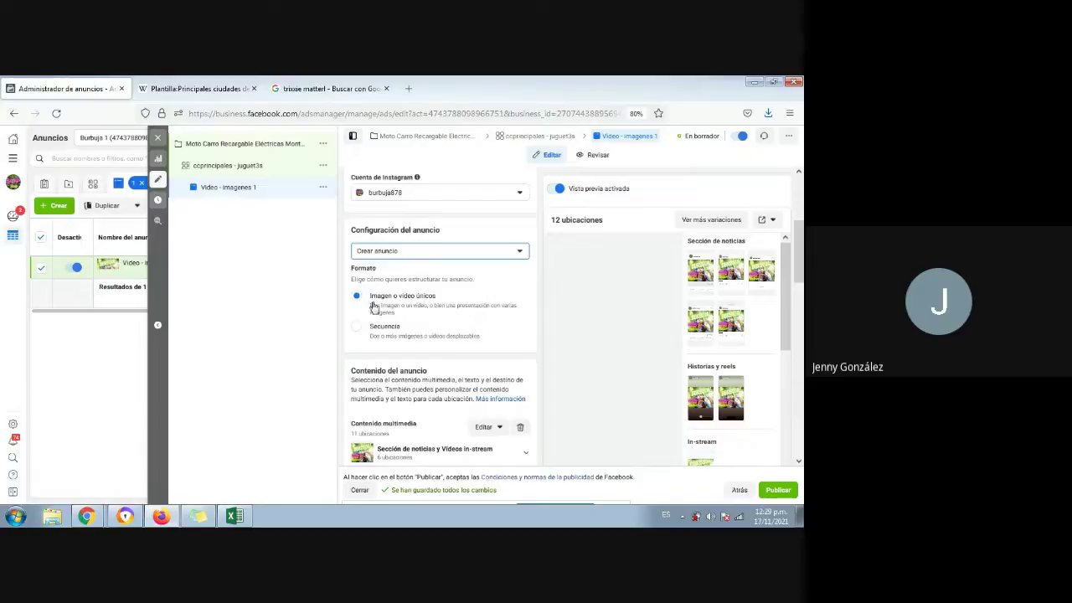
Delete all media under Contenido multimedia and check the Añadir elemento multimedia options.
{"action": "scroll", "coordinate": [601, 294], "scroll_direction": "down", "scroll_amount": 1}
{"action": "scroll", "coordinate": [601, 295], "scroll_direction": "down", "scroll_amount": 2}
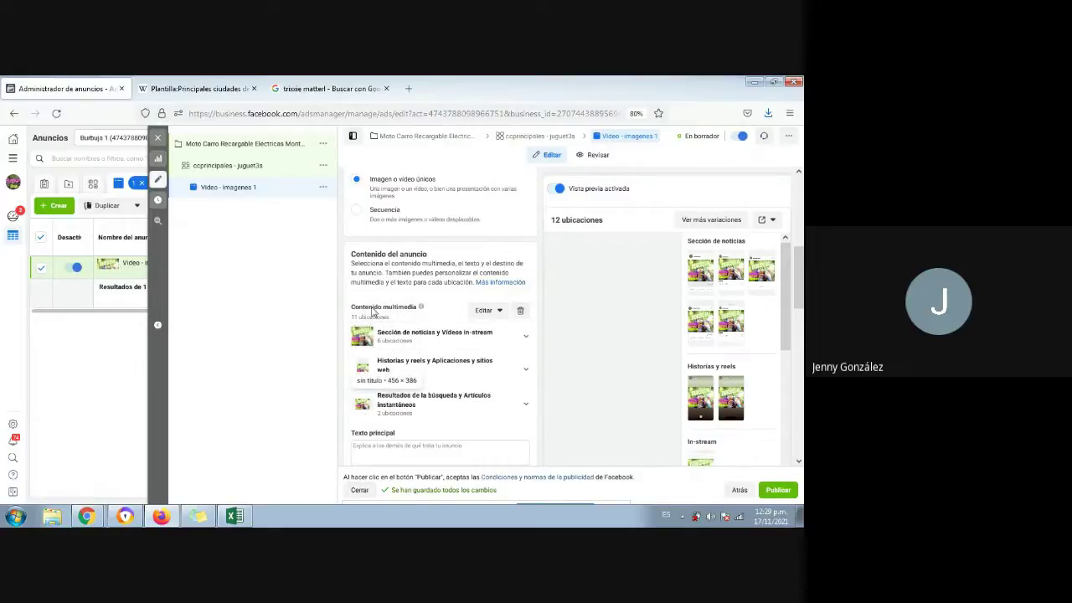
{"action": "left_click", "coordinate": [520, 311]}
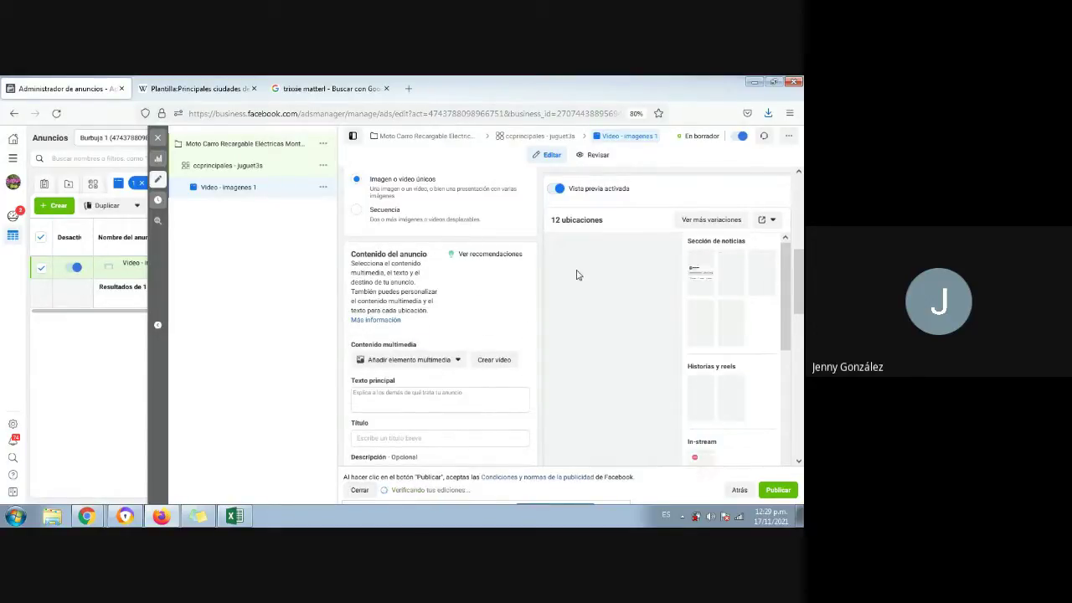
{"action": "scroll", "coordinate": [576, 274], "scroll_direction": "down", "scroll_amount": 2}
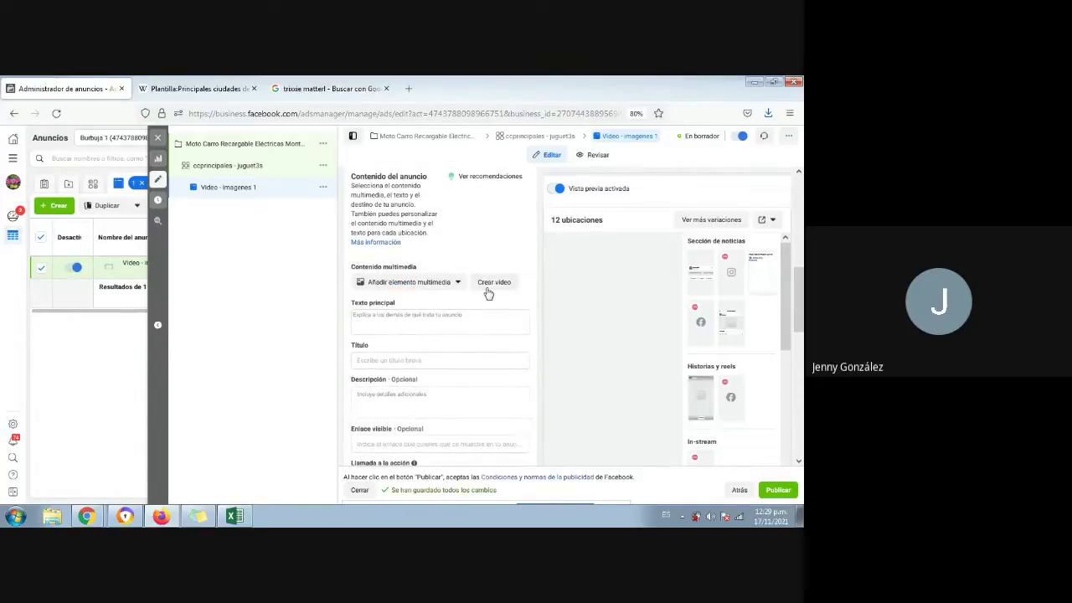
{"action": "left_click", "coordinate": [444, 285]}
{"action": "left_click", "coordinate": [444, 287]}
{"action": "left_click", "coordinate": [444, 287]}
{"action": "left_click", "coordinate": [422, 281]}
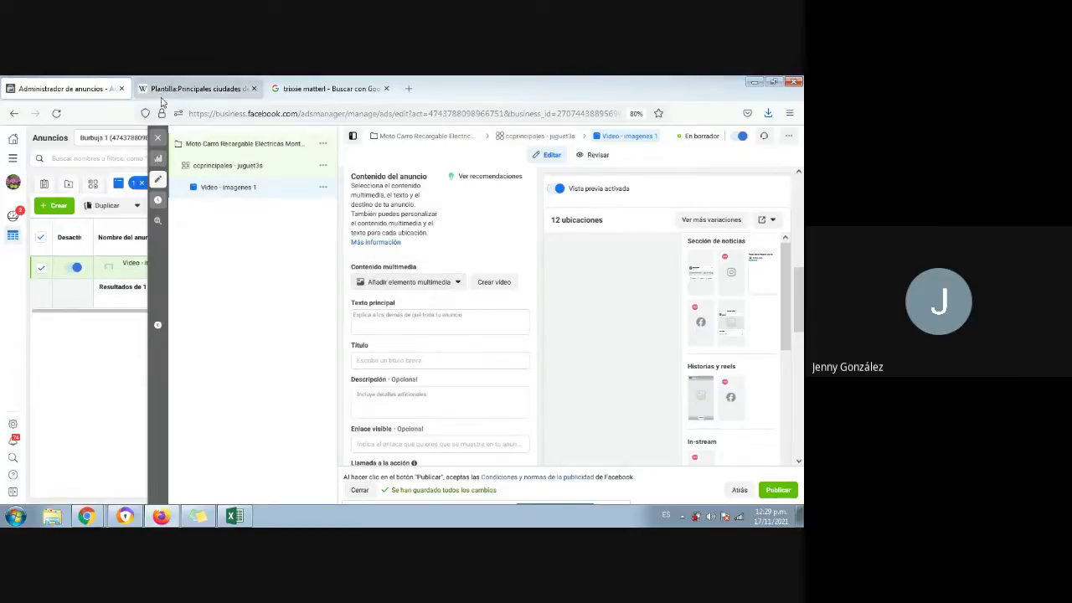
Copy the product name 'Moto Carro Recargable Eléctricas Montable 6689' from cell D4 of the calculadora sheet.
{"action": "left_click", "coordinate": [235, 515]}
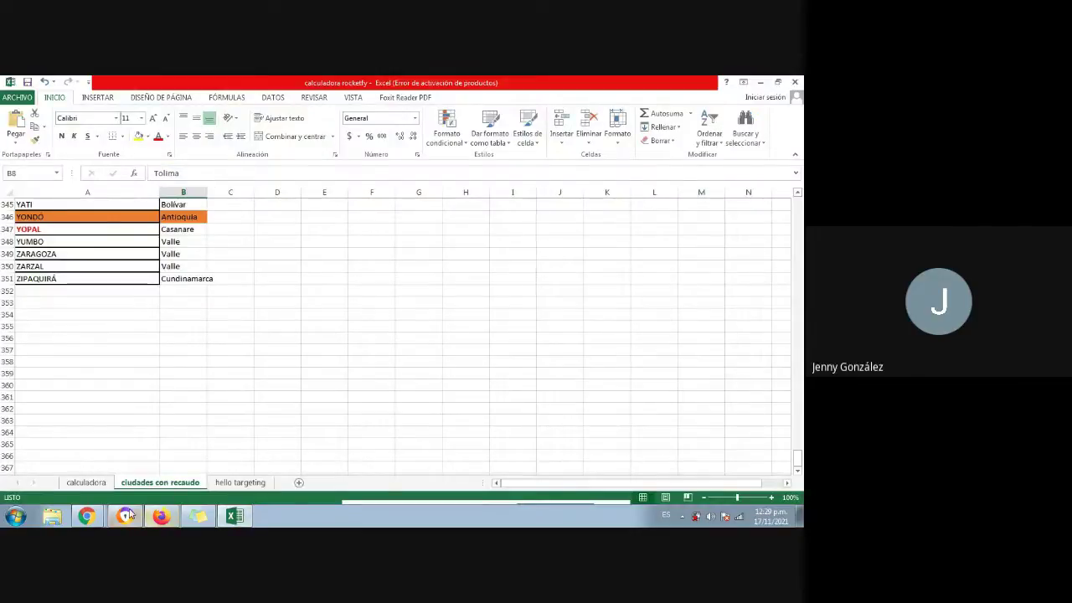
{"action": "left_click", "coordinate": [126, 516]}
{"action": "left_click", "coordinate": [234, 516]}
{"action": "left_click", "coordinate": [86, 483]}
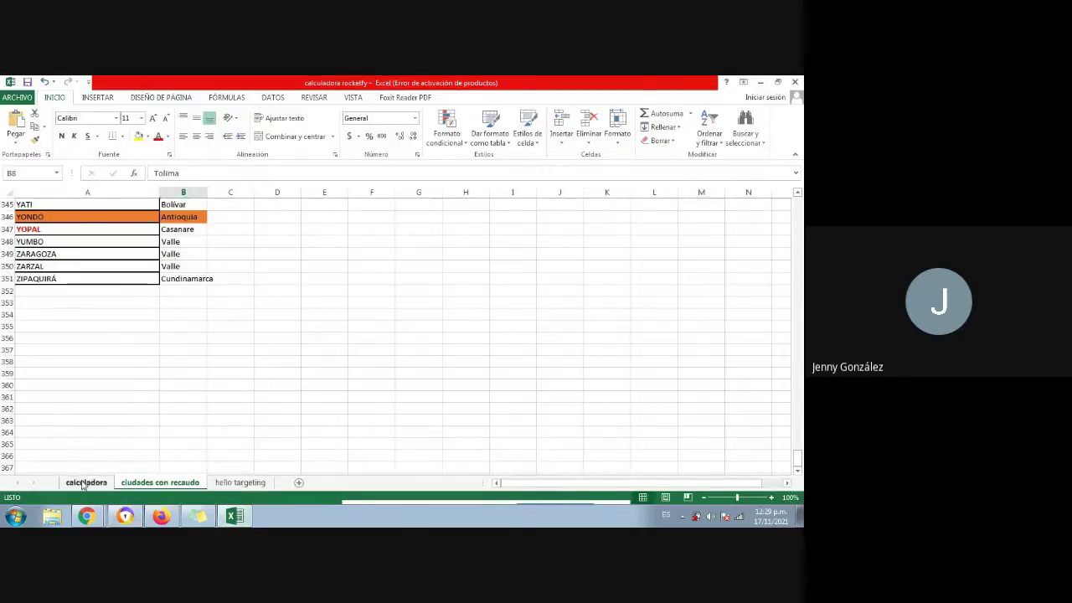
{"action": "double_click", "coordinate": [321, 275]}
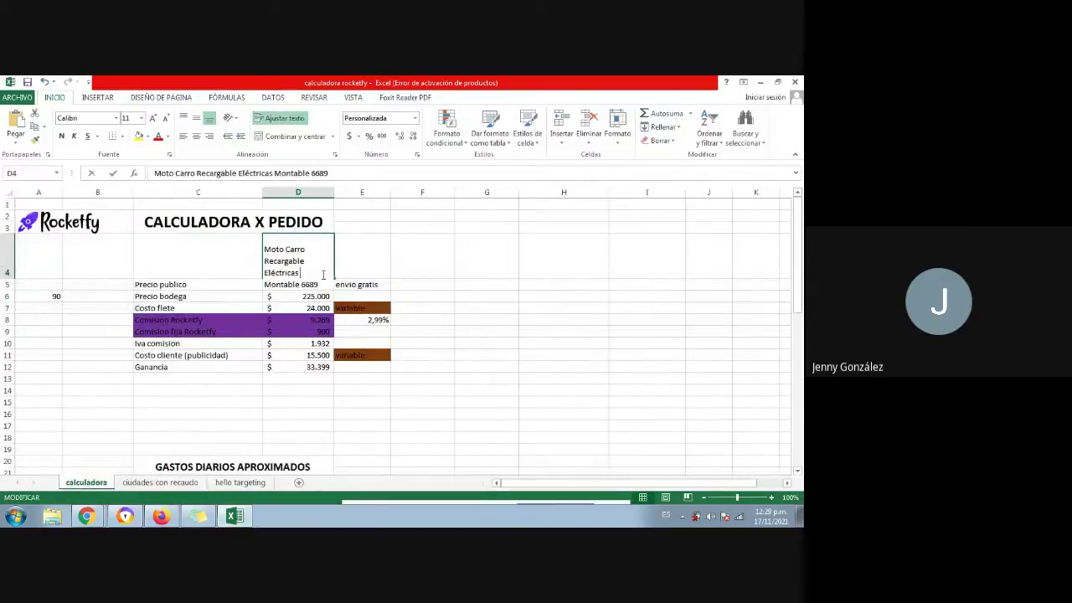
{"action": "left_click_drag", "start_coordinate": [321, 283], "coordinate": [266, 240]}
{"action": "key", "text": "ctrl+c"}
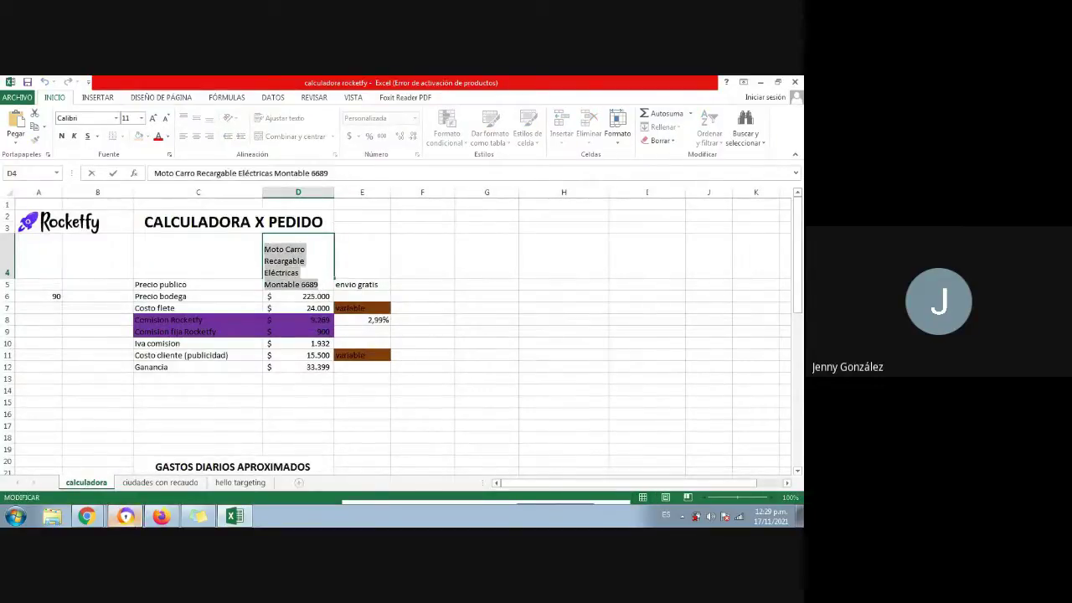
Return to the Google search tab in Firefox and select the existing query.
{"action": "left_click", "coordinate": [124, 516]}
{"action": "left_click", "coordinate": [161, 516]}
{"action": "left_click", "coordinate": [359, 88]}
{"action": "triple_click", "coordinate": [335, 162]}
Search Google for the pasted product name plus 'aliexpress' and show video results.
{"action": "key", "text": "ctrl+v"}
{"action": "type", "text": "aliex"}
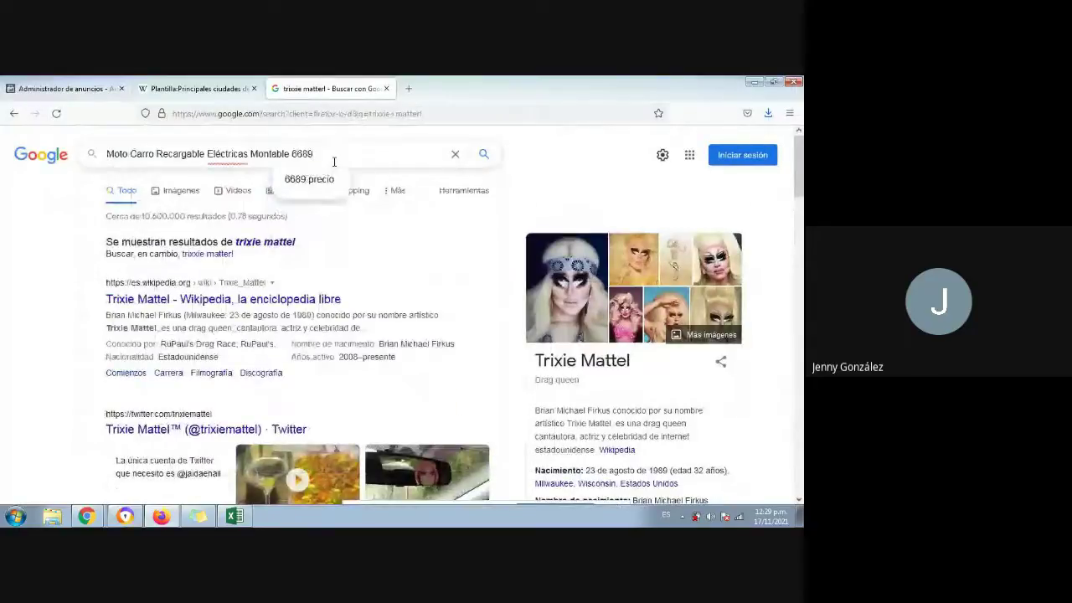
{"action": "type", "text": "press"}
{"action": "key", "text": "Return"}
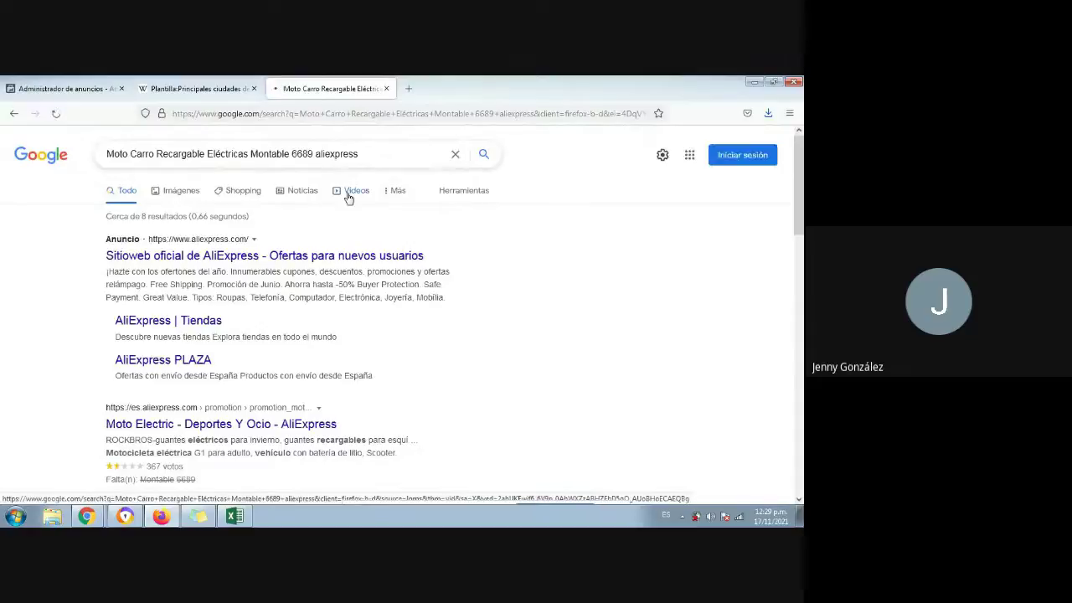
{"action": "left_click", "coordinate": [349, 195]}
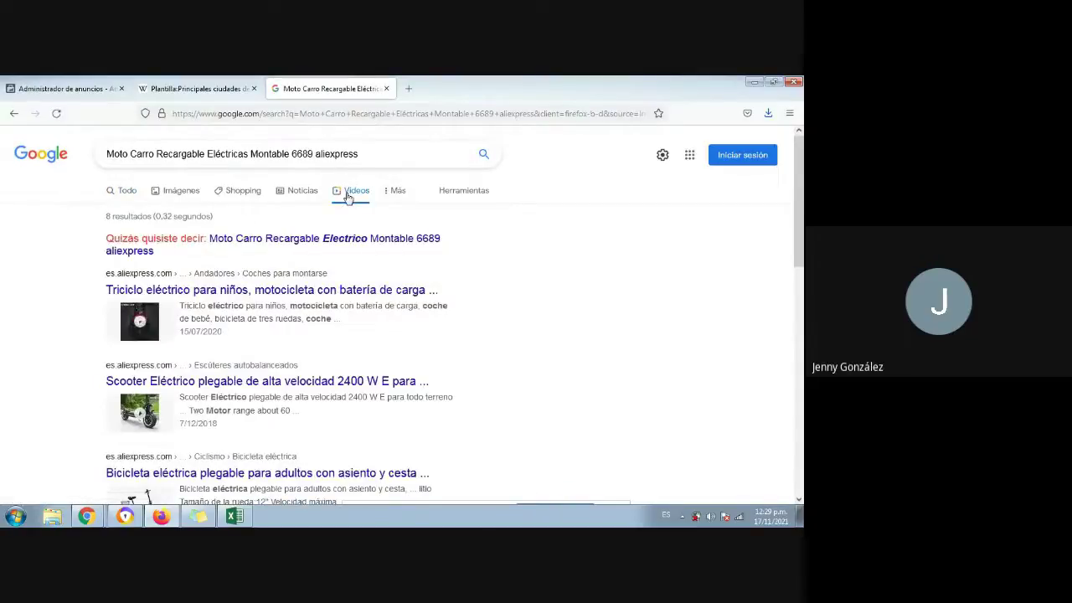
Open the Rocketfy site in a new tab, then return to the video results.
{"action": "left_click", "coordinate": [409, 88]}
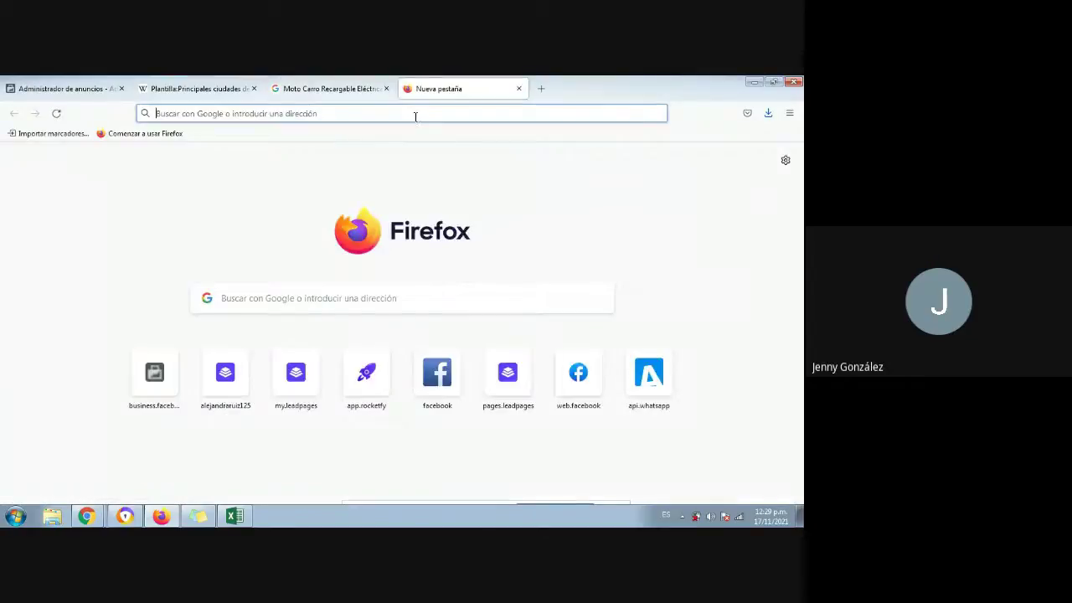
{"action": "left_click", "coordinate": [416, 113]}
{"action": "left_click", "coordinate": [366, 395]}
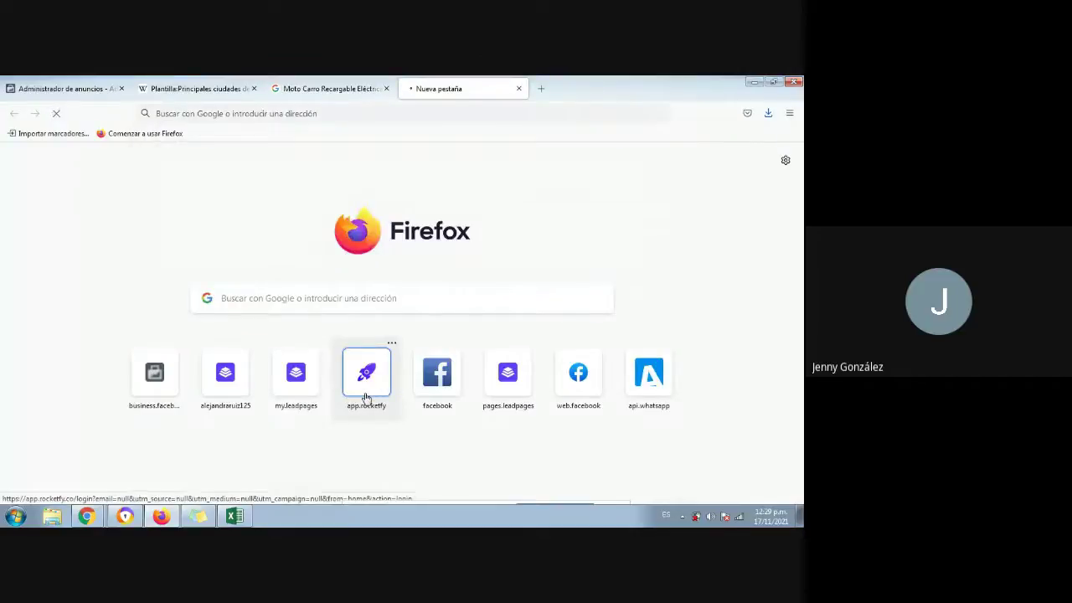
{"action": "left_click", "coordinate": [308, 89]}
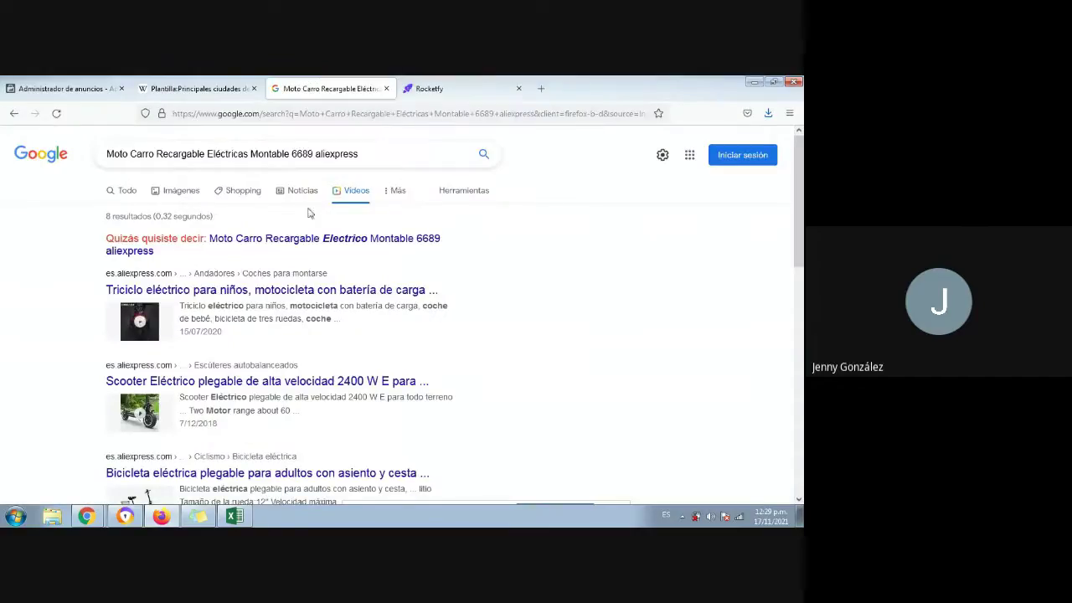
Open the first result, an electric tricycle product page, and play its video to 0:16.
{"action": "right_click", "coordinate": [332, 287]}
{"action": "left_click", "coordinate": [469, 288]}
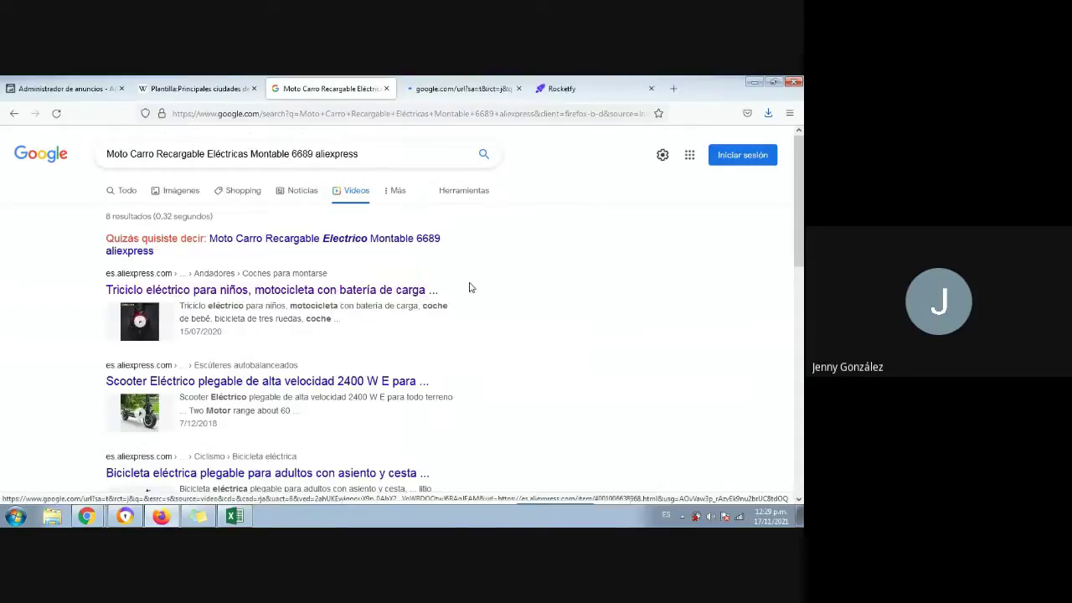
{"action": "scroll", "coordinate": [470, 288], "scroll_direction": "down", "scroll_amount": 6}
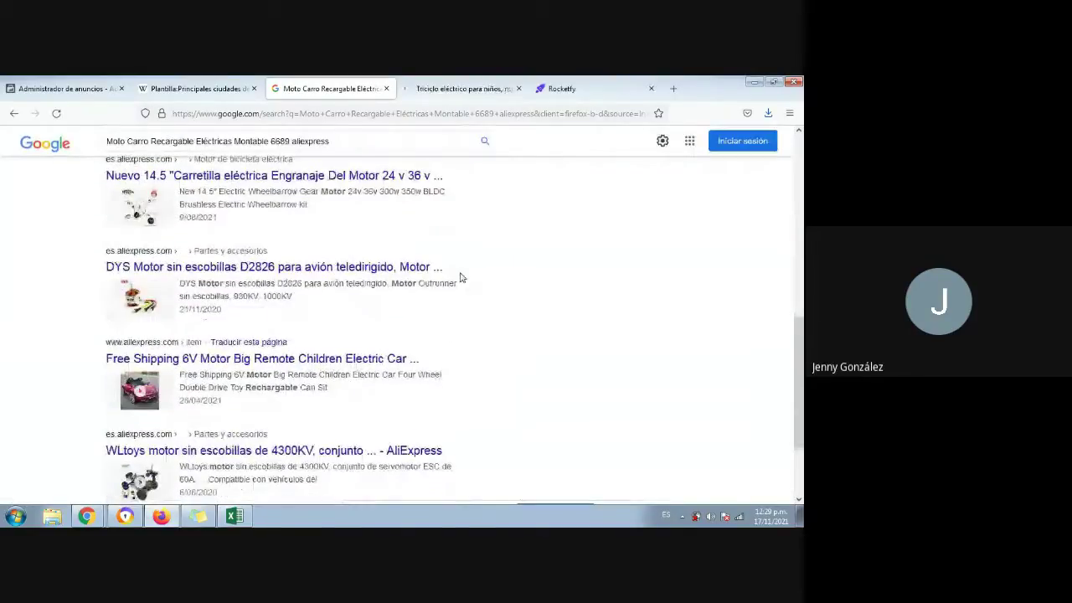
{"action": "left_click", "coordinate": [454, 89]}
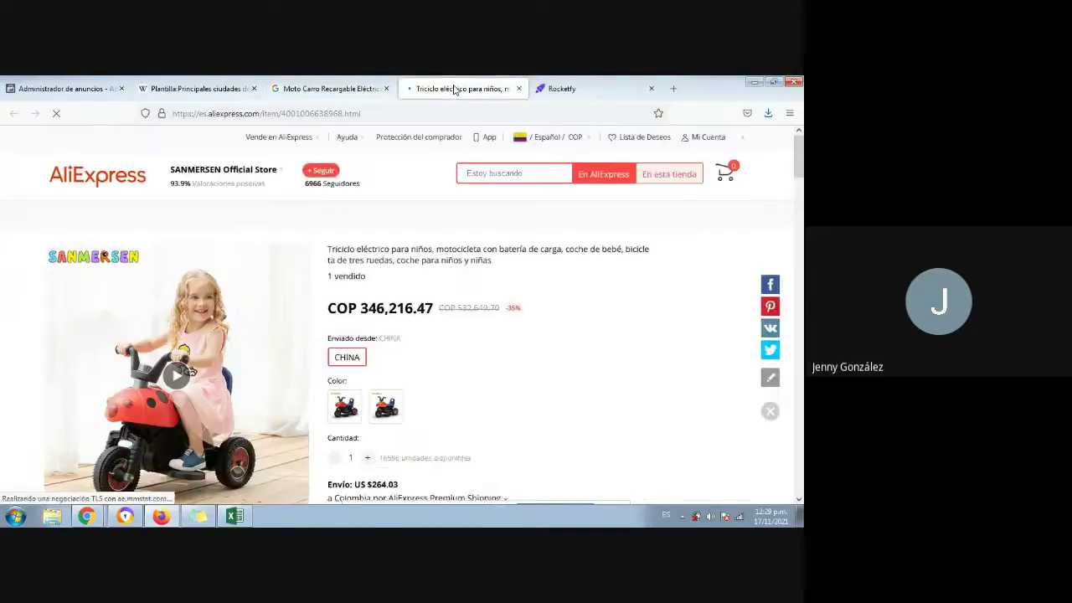
{"action": "scroll", "coordinate": [318, 295], "scroll_direction": "down", "scroll_amount": 3}
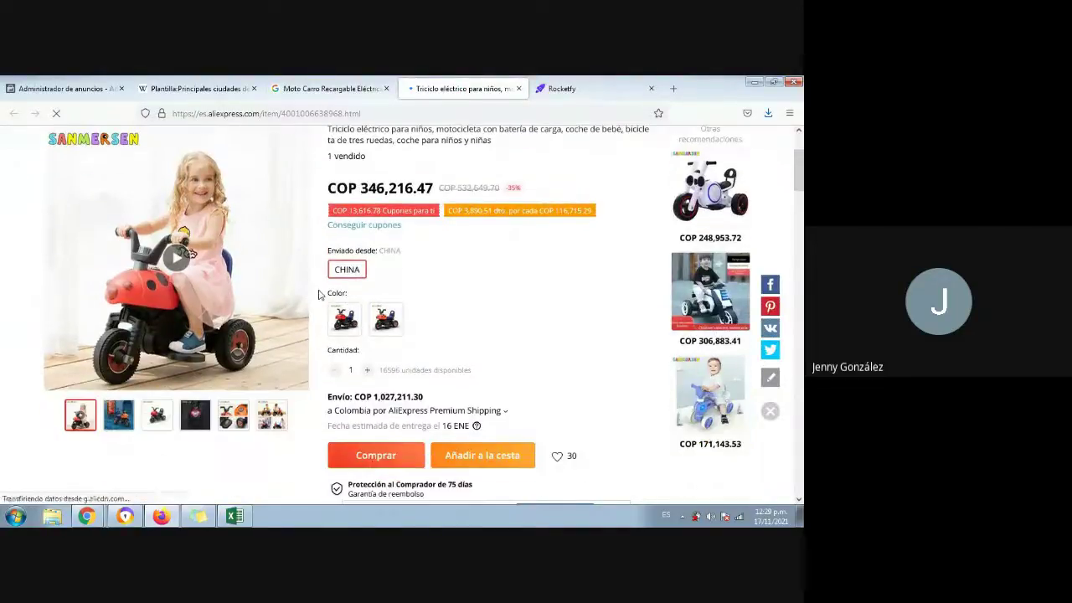
{"action": "left_click", "coordinate": [186, 255]}
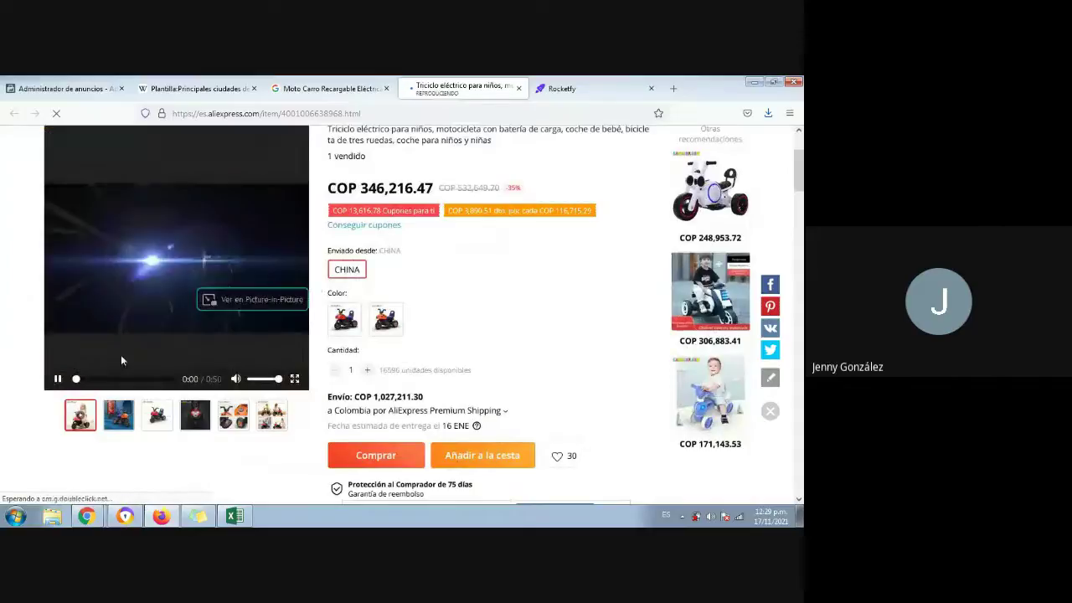
{"action": "left_click", "coordinate": [94, 379]}
{"action": "left_click", "coordinate": [106, 380]}
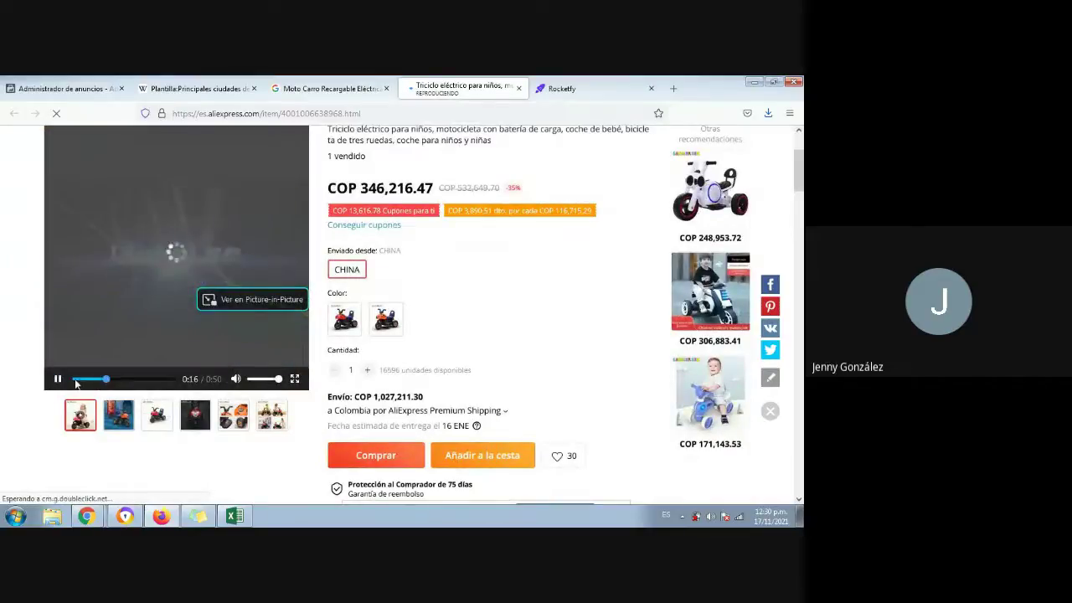
Submit the Rocketfy login, then scroll through the tricycle product page.
{"action": "left_click", "coordinate": [570, 88]}
{"action": "left_click", "coordinate": [407, 327]}
{"action": "left_click", "coordinate": [452, 88]}
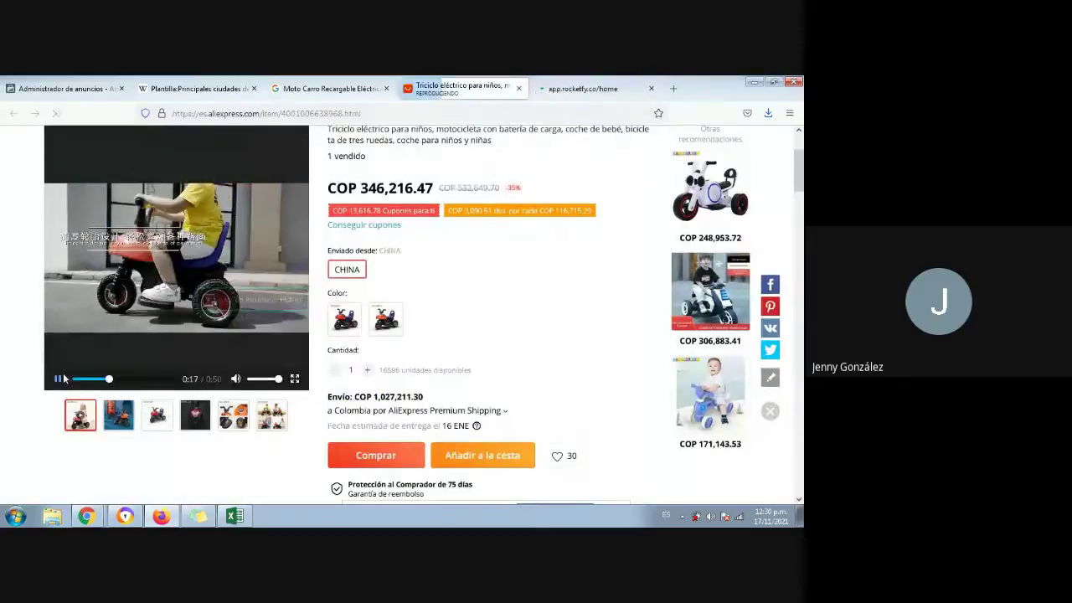
{"action": "scroll", "coordinate": [432, 259], "scroll_direction": "down", "scroll_amount": 5}
{"action": "scroll", "coordinate": [433, 259], "scroll_direction": "down", "scroll_amount": 5}
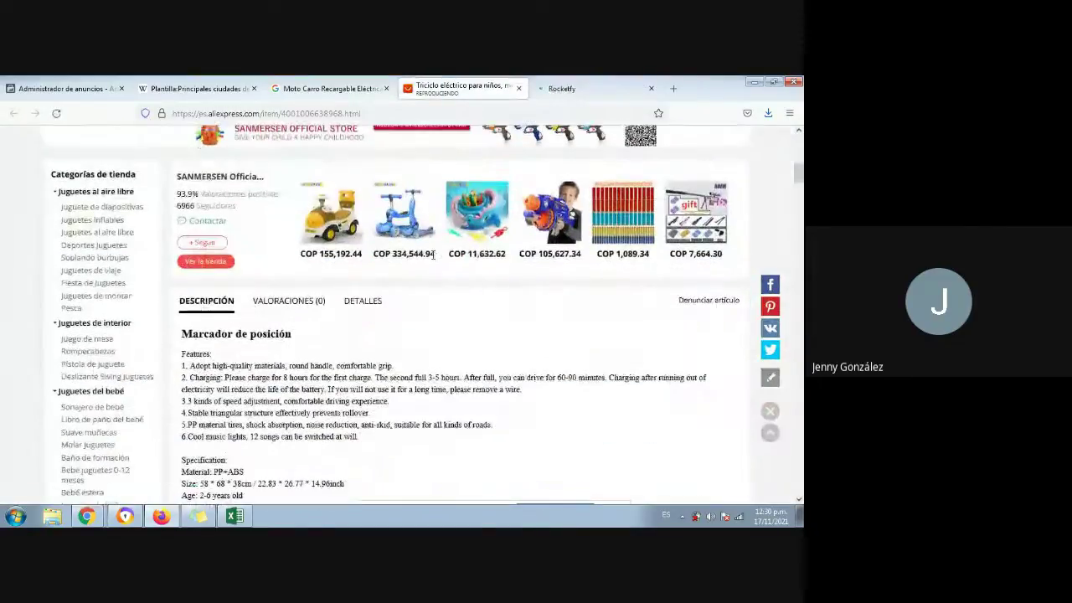
{"action": "scroll", "coordinate": [434, 255], "scroll_direction": "down", "scroll_amount": 5}
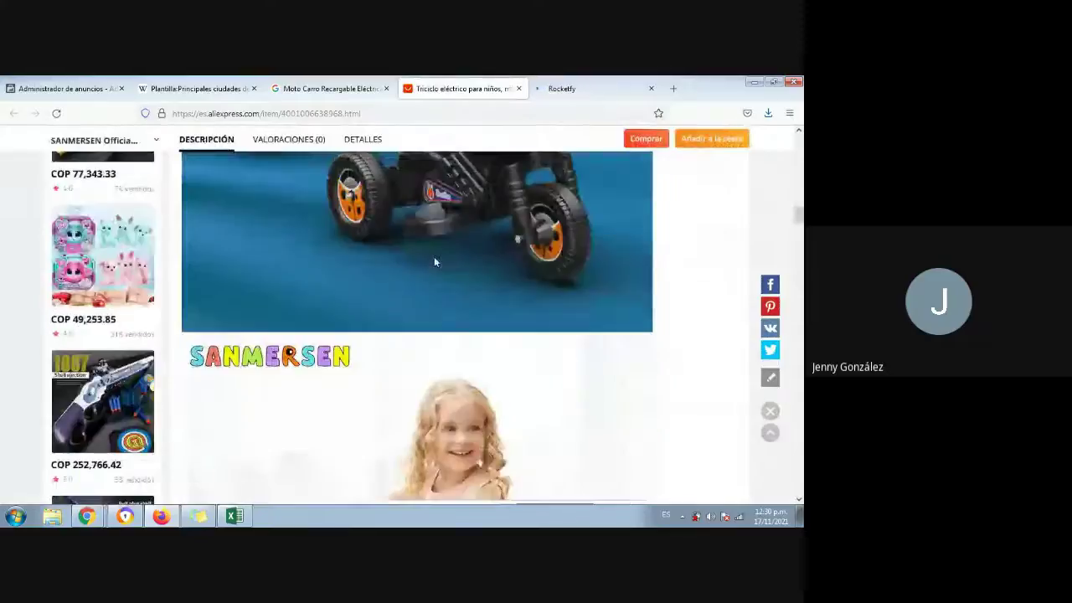
{"action": "scroll", "coordinate": [434, 326], "scroll_direction": "down", "scroll_amount": 3}
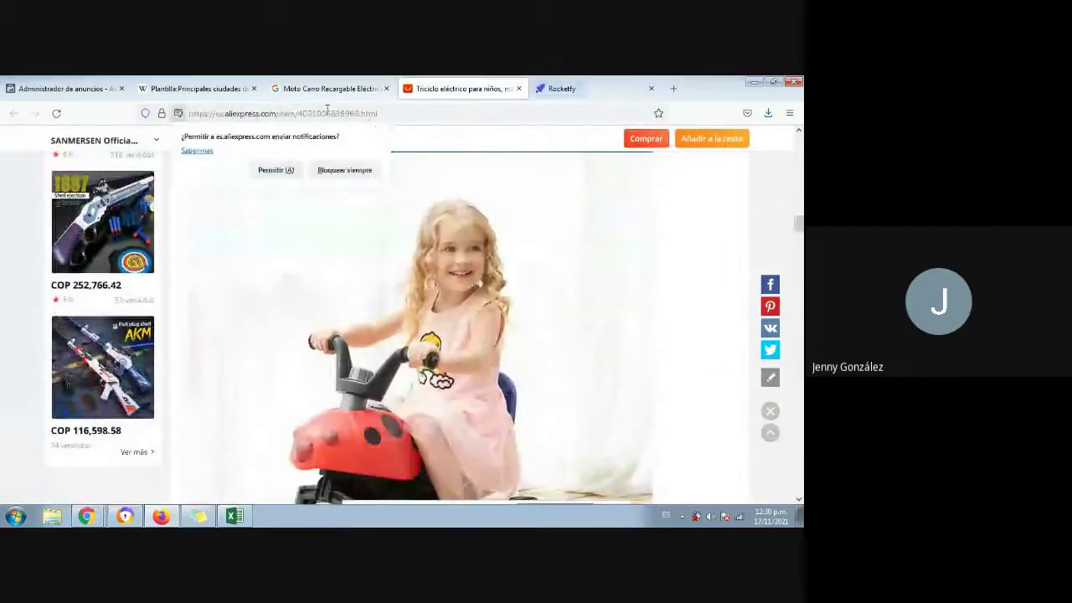
Search with the corrected 'Electrico' spelling and show its video results.
{"action": "left_click", "coordinate": [323, 90]}
{"action": "scroll", "coordinate": [371, 191], "scroll_direction": "up", "scroll_amount": 10}
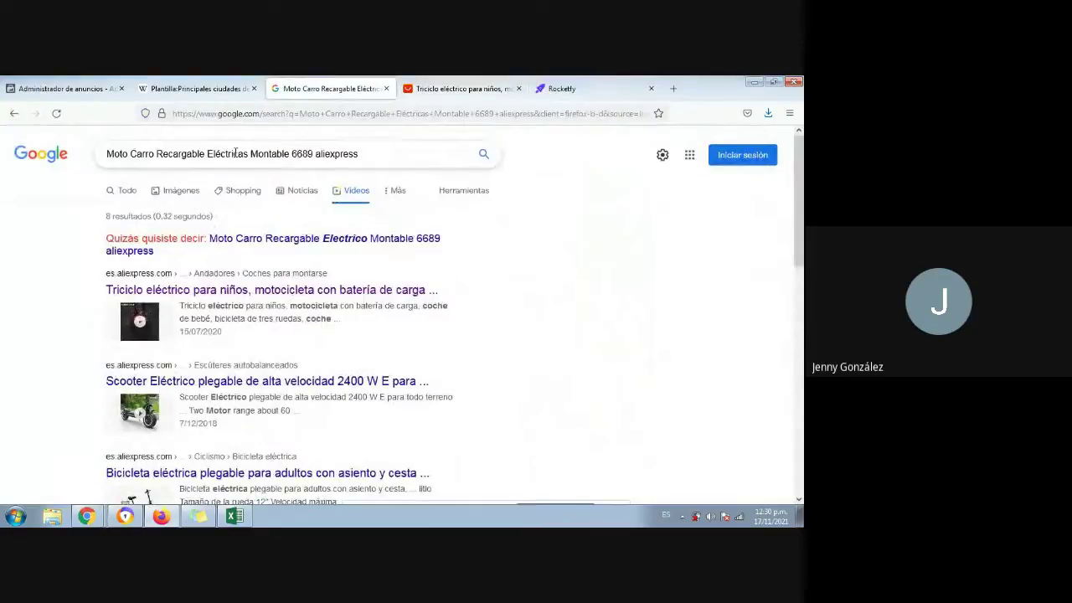
{"action": "left_click", "coordinate": [337, 242]}
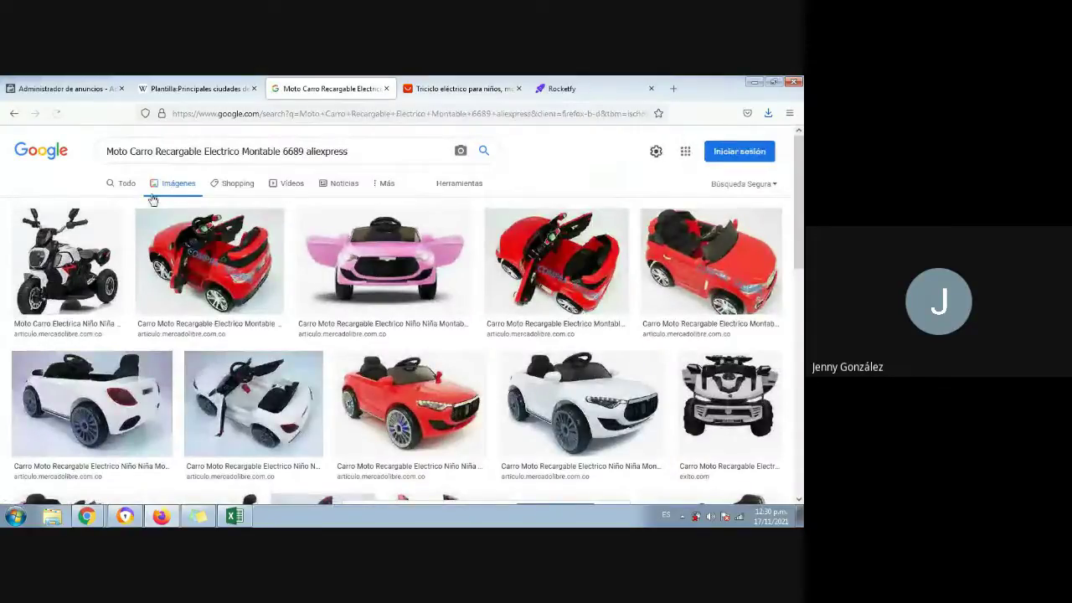
{"action": "scroll", "coordinate": [87, 287], "scroll_direction": "down", "scroll_amount": 3}
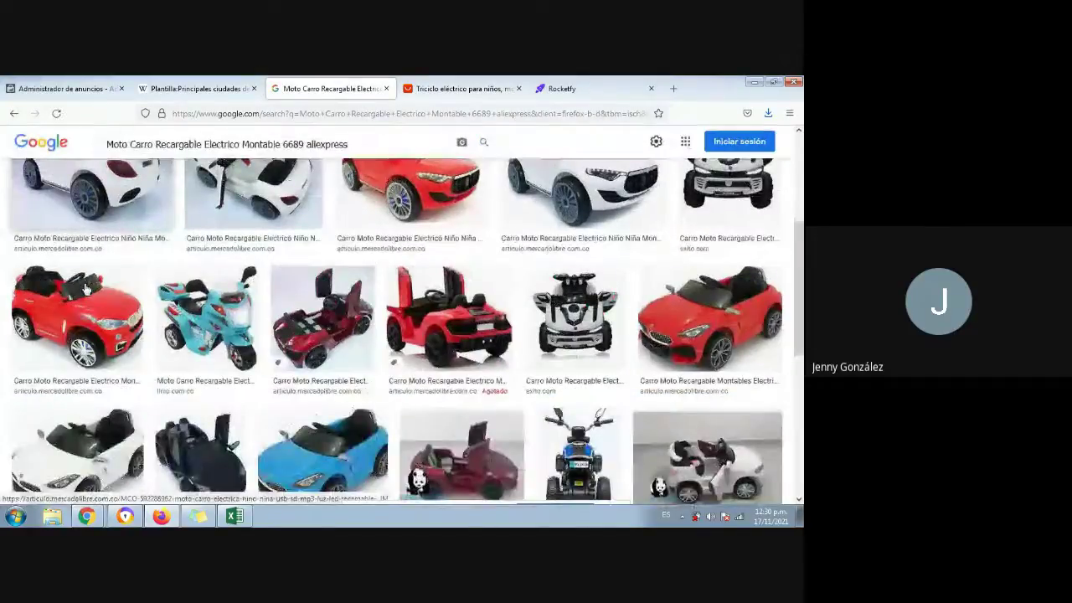
{"action": "scroll", "coordinate": [87, 287], "scroll_direction": "down", "scroll_amount": 3}
{"action": "scroll", "coordinate": [88, 287], "scroll_direction": "up", "scroll_amount": 2}
{"action": "scroll", "coordinate": [87, 287], "scroll_direction": "up", "scroll_amount": 5}
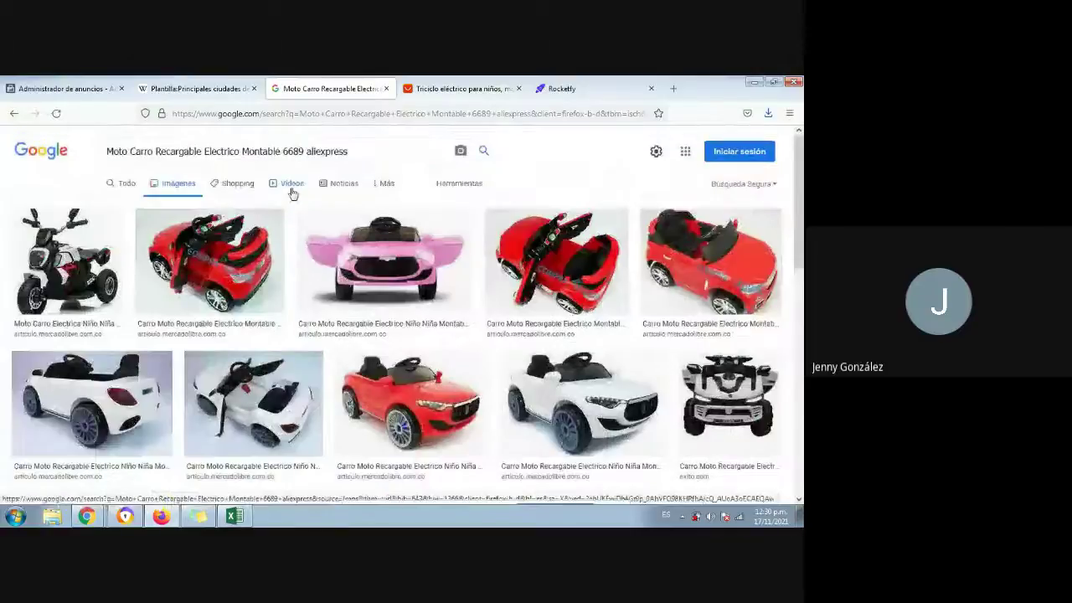
{"action": "left_click", "coordinate": [293, 191]}
Remove the 6689 model number from the query and rerun the search.
{"action": "left_click_drag", "start_coordinate": [289, 154], "coordinate": [305, 153]}
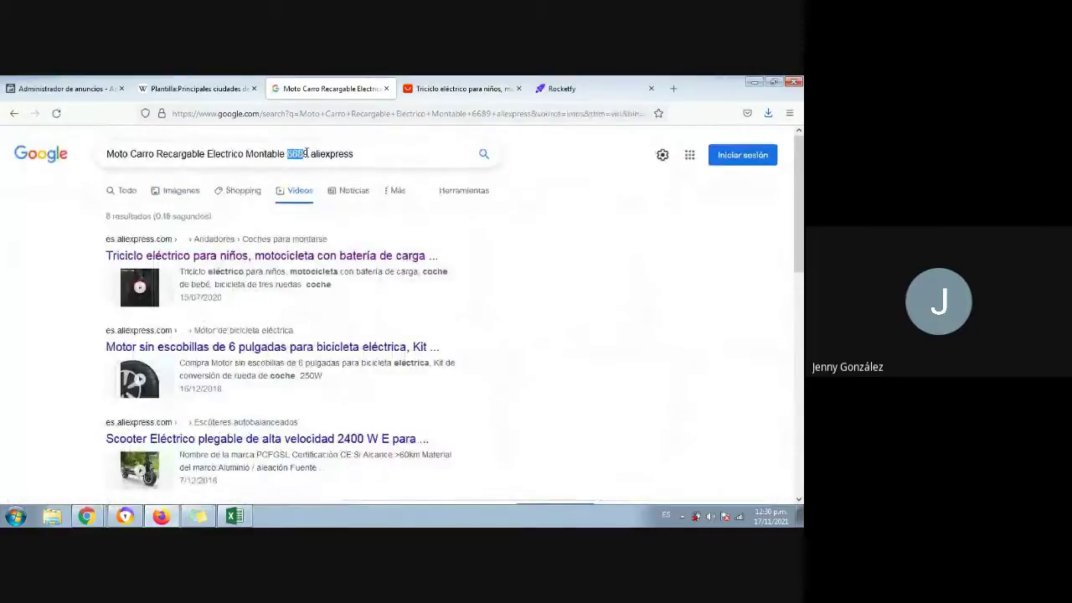
{"action": "key", "text": "BackSpace"}
{"action": "key", "text": "Return"}
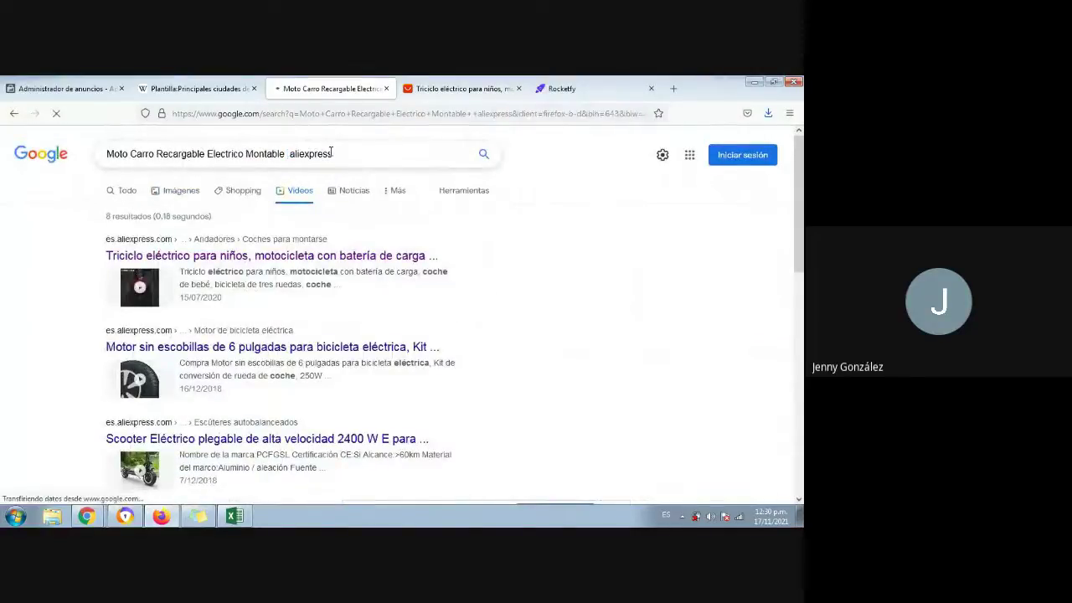
Open Rocketfy's Proveedores de productos page.
{"action": "left_click", "coordinate": [586, 89]}
{"action": "left_click_drag", "start_coordinate": [476, 94], "coordinate": [469, 94]}
{"action": "mouse_move", "coordinate": [16, 309]}
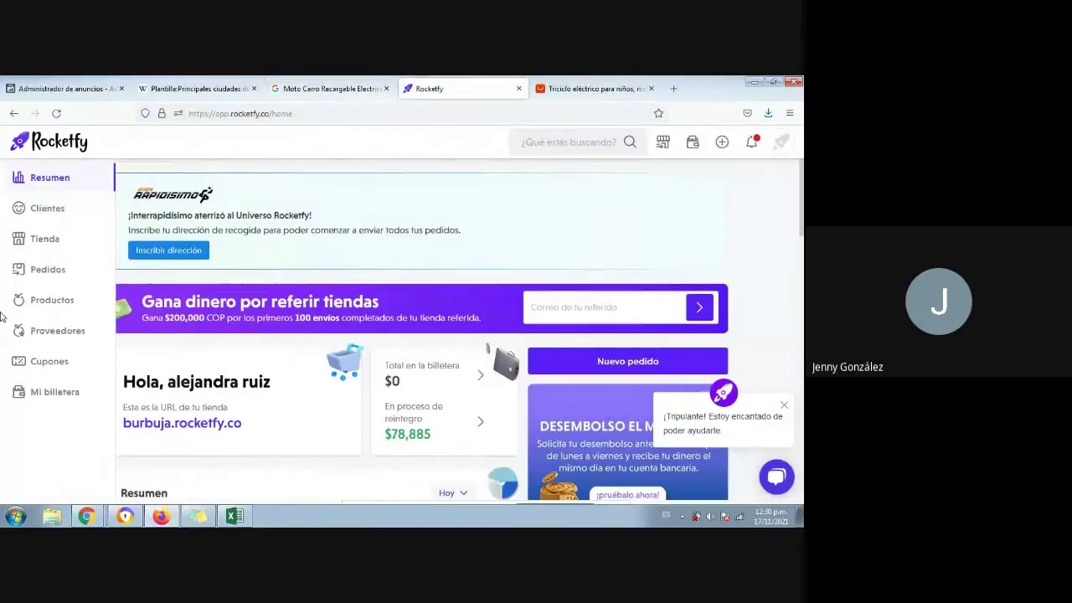
{"action": "left_click", "coordinate": [49, 335]}
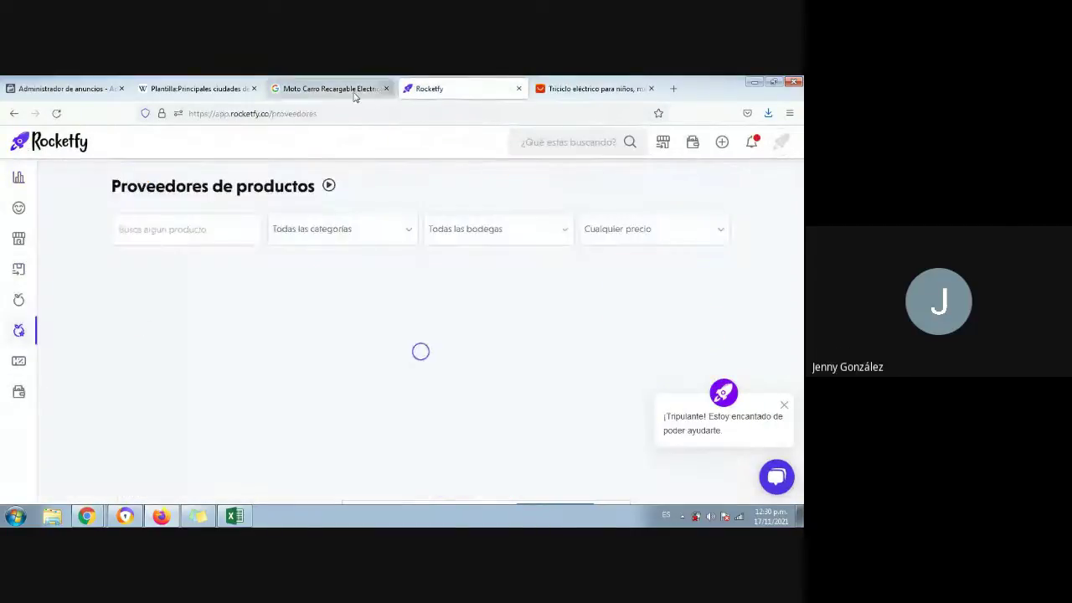
{"action": "left_click", "coordinate": [335, 89]}
{"action": "left_click", "coordinate": [235, 515]}
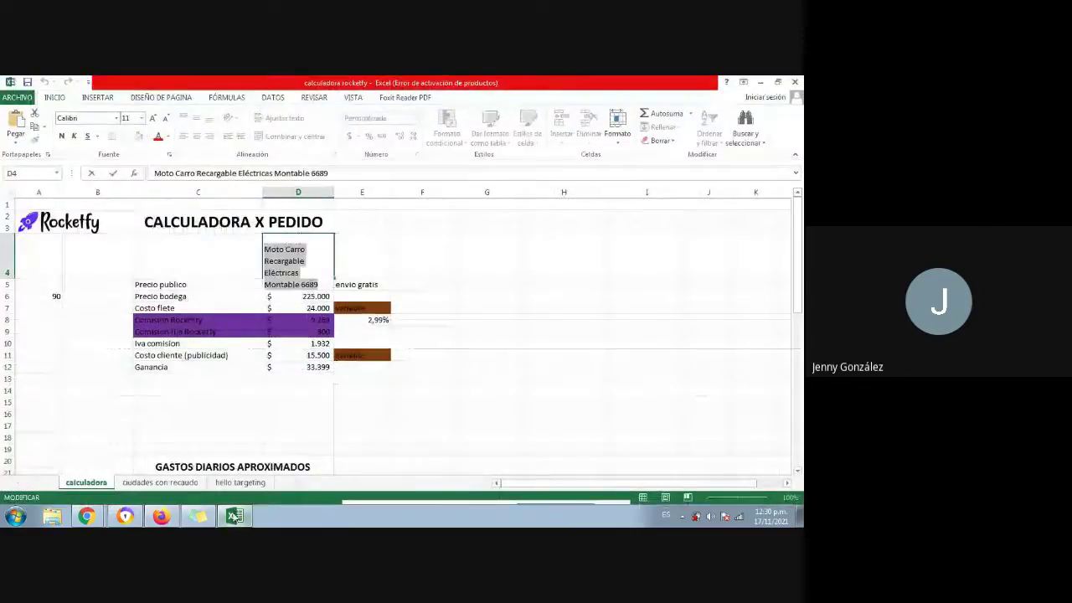
{"action": "left_click", "coordinate": [235, 514]}
{"action": "left_click", "coordinate": [430, 88]}
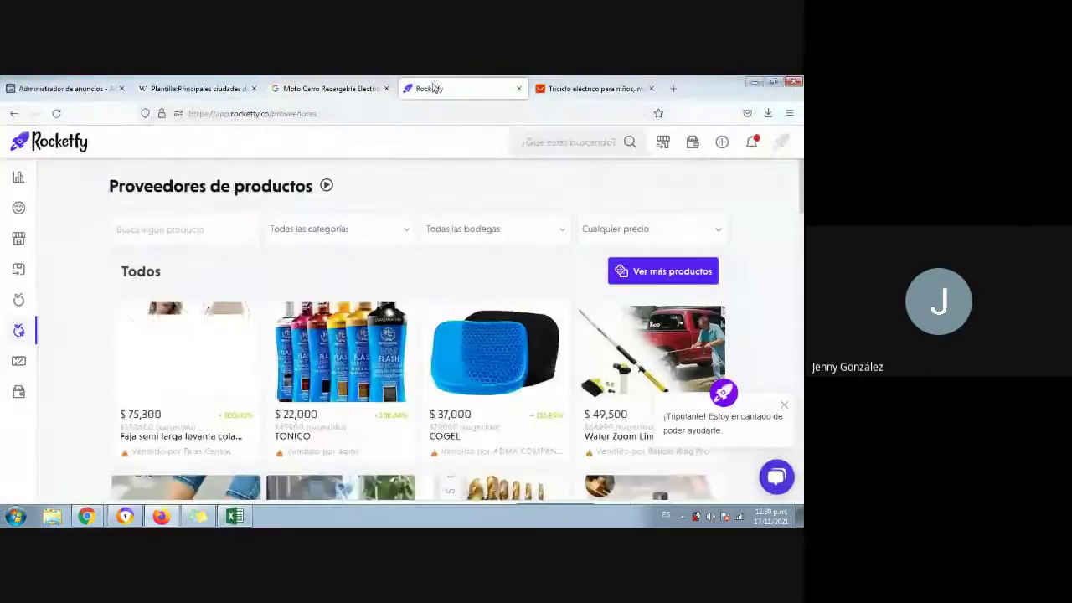
Search the Rocketfy supplier products for 6689 and compare with the Google results.
{"action": "left_click", "coordinate": [225, 221]}
{"action": "type", "text": "6689"}
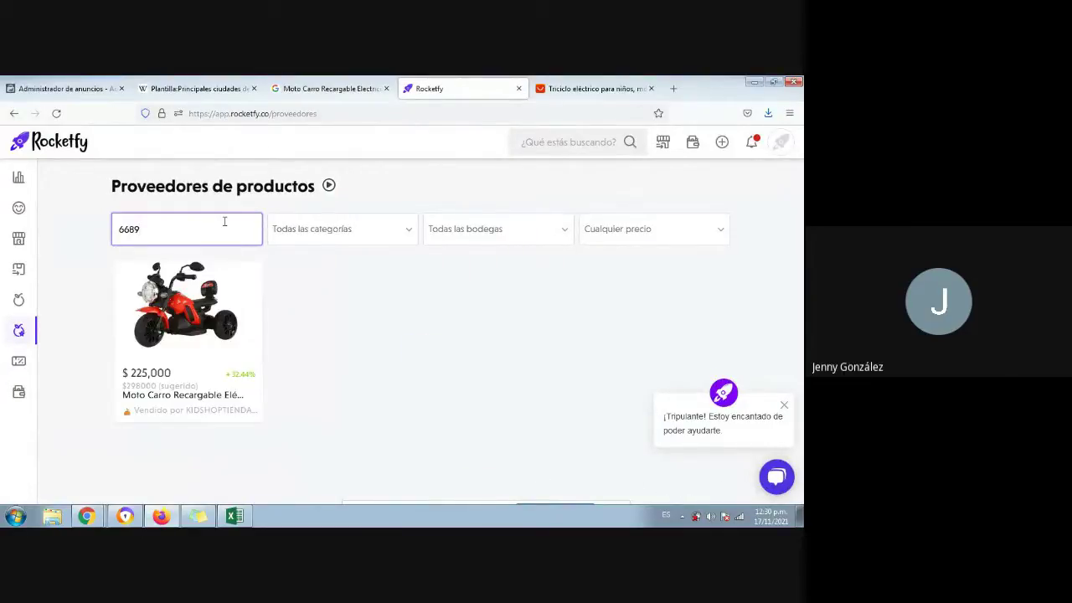
{"action": "left_click", "coordinate": [352, 89]}
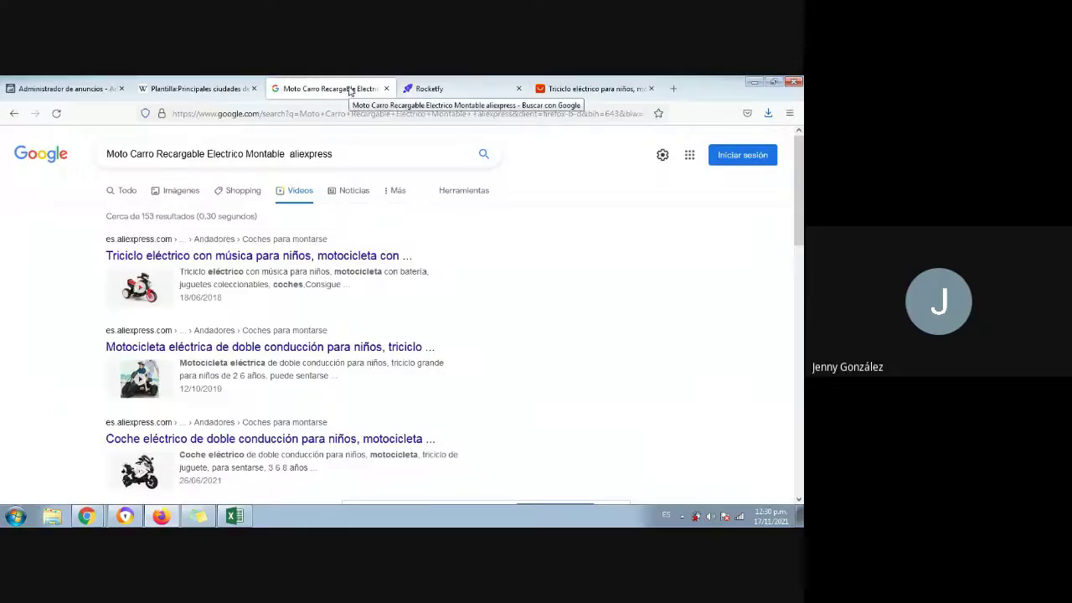
{"action": "left_click", "coordinate": [452, 89]}
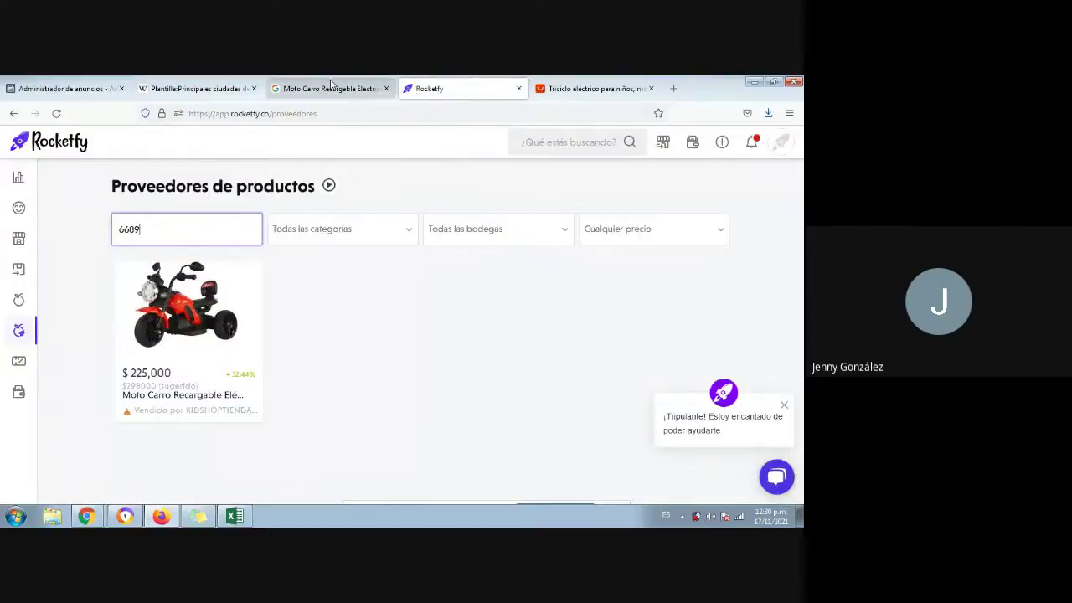
{"action": "left_click", "coordinate": [331, 86]}
Compare the Rocketfy 6689 listing against the Google video results, moving to page 2.
{"action": "scroll", "coordinate": [545, 333], "scroll_direction": "down", "scroll_amount": 5}
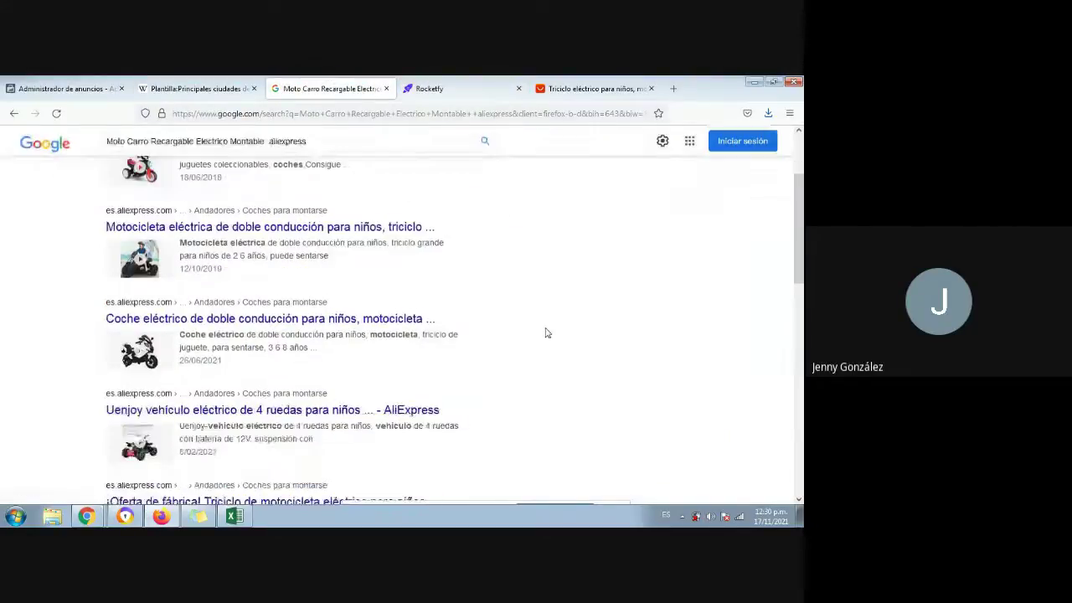
{"action": "left_click", "coordinate": [468, 89]}
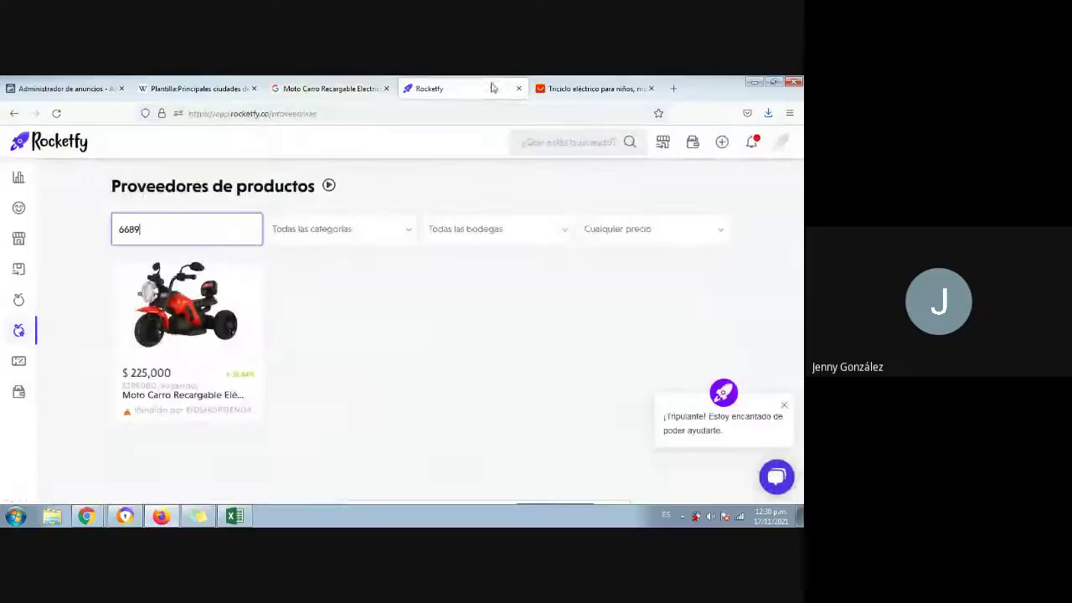
{"action": "left_click", "coordinate": [363, 88]}
{"action": "scroll", "coordinate": [433, 304], "scroll_direction": "down", "scroll_amount": 6}
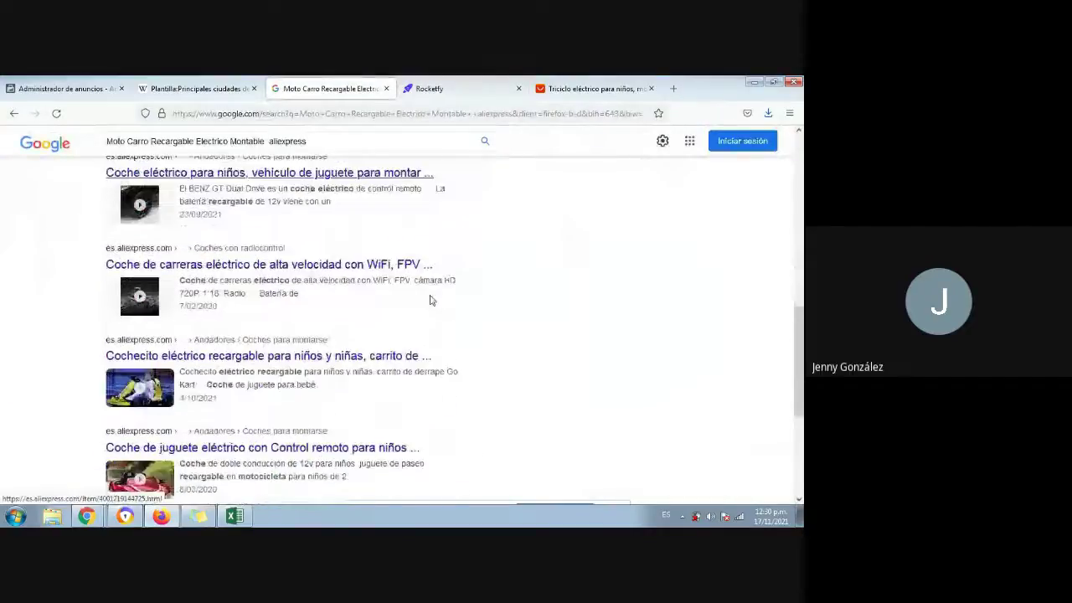
{"action": "scroll", "coordinate": [528, 291], "scroll_direction": "down", "scroll_amount": 3}
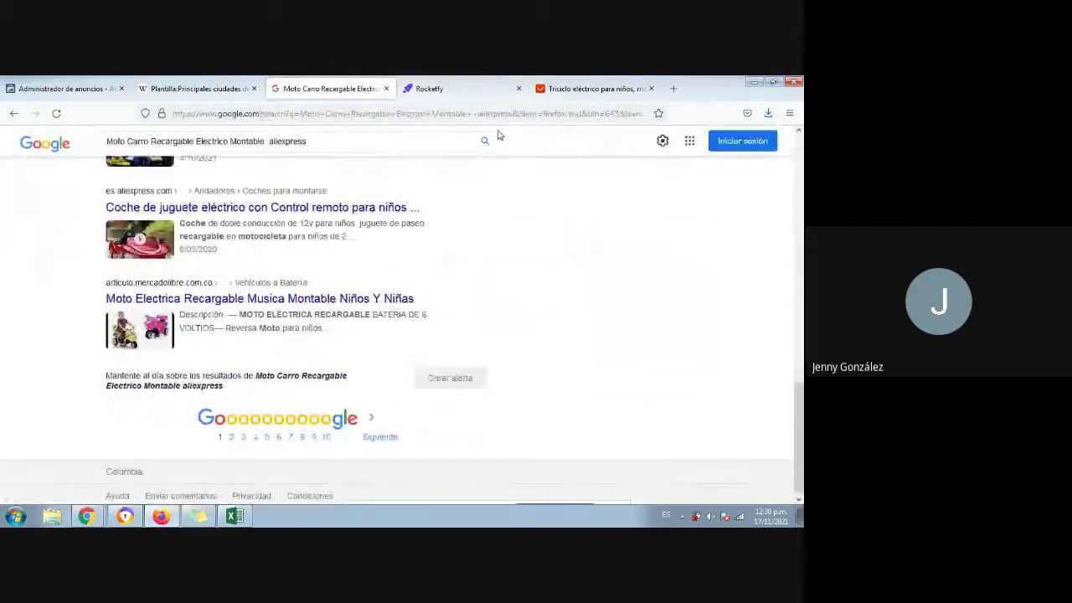
{"action": "left_click", "coordinate": [403, 88]}
{"action": "left_click", "coordinate": [368, 89]}
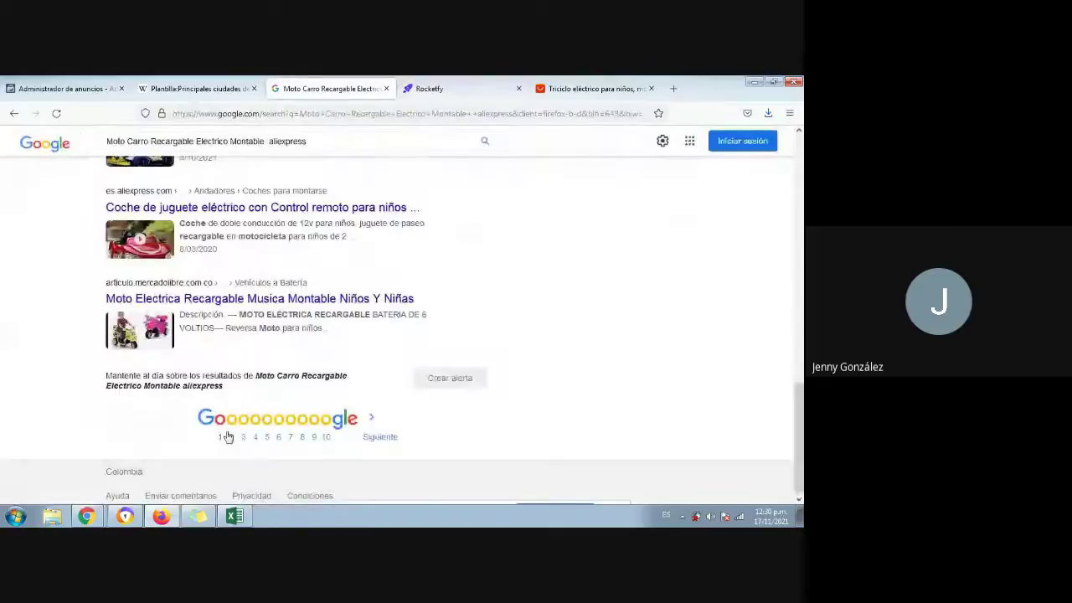
{"action": "left_click", "coordinate": [231, 440]}
{"action": "scroll", "coordinate": [578, 253], "scroll_direction": "down", "scroll_amount": 5}
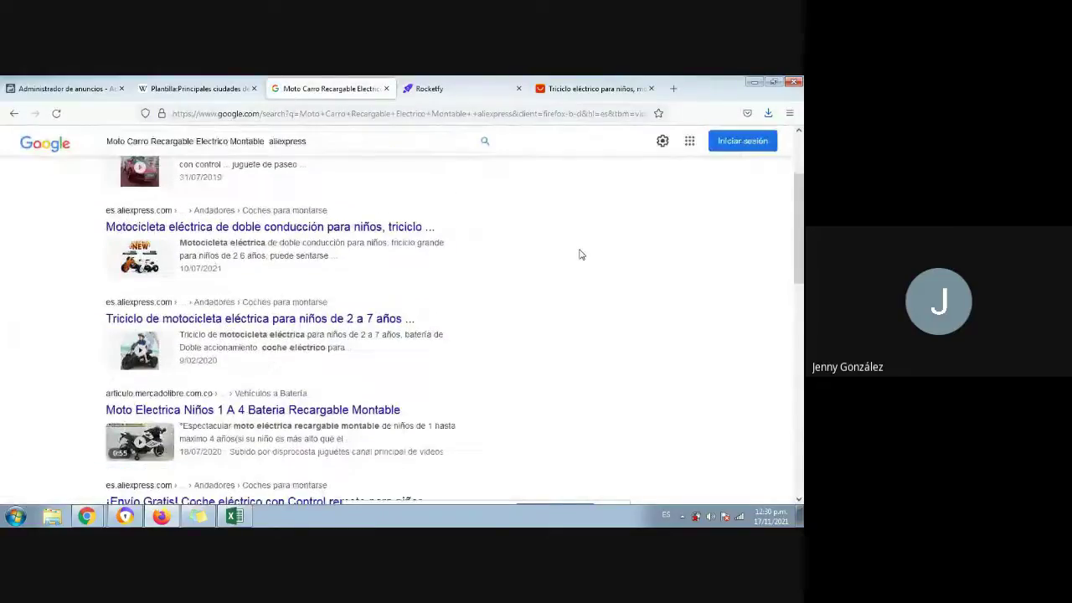
{"action": "scroll", "coordinate": [581, 254], "scroll_direction": "down", "scroll_amount": 7}
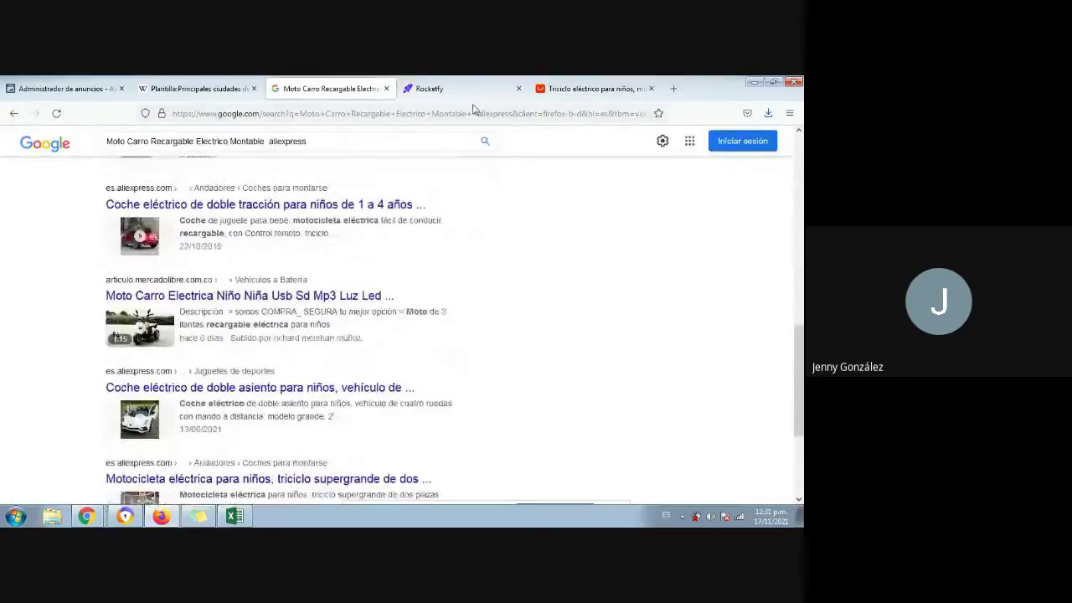
{"action": "left_click", "coordinate": [428, 94]}
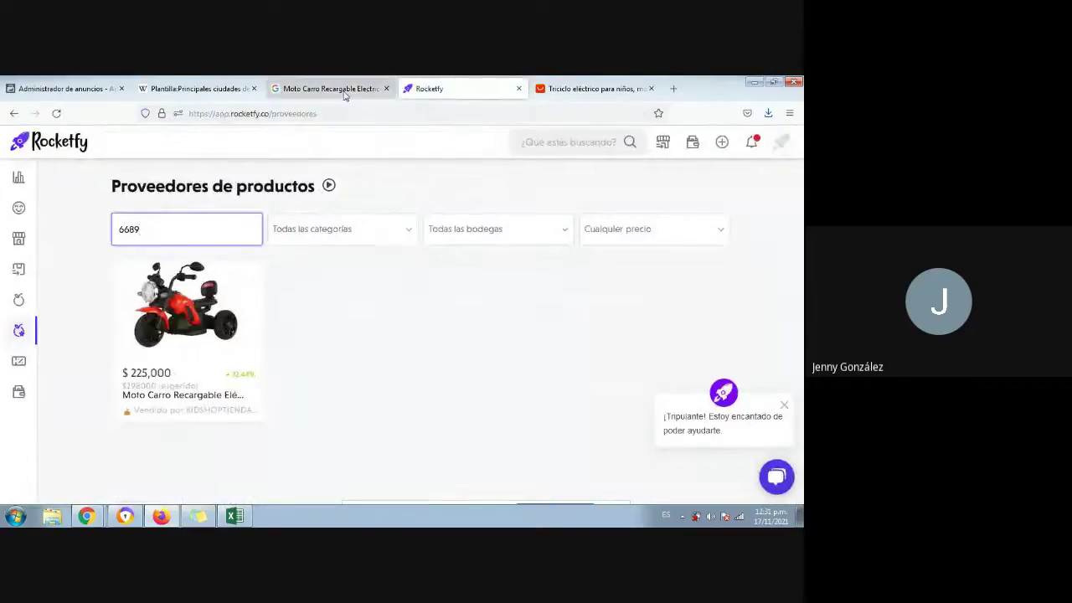
{"action": "left_click", "coordinate": [341, 90]}
Browse pages 3, 4 and 5 of the Google video results.
{"action": "scroll", "coordinate": [612, 362], "scroll_direction": "down", "scroll_amount": 4}
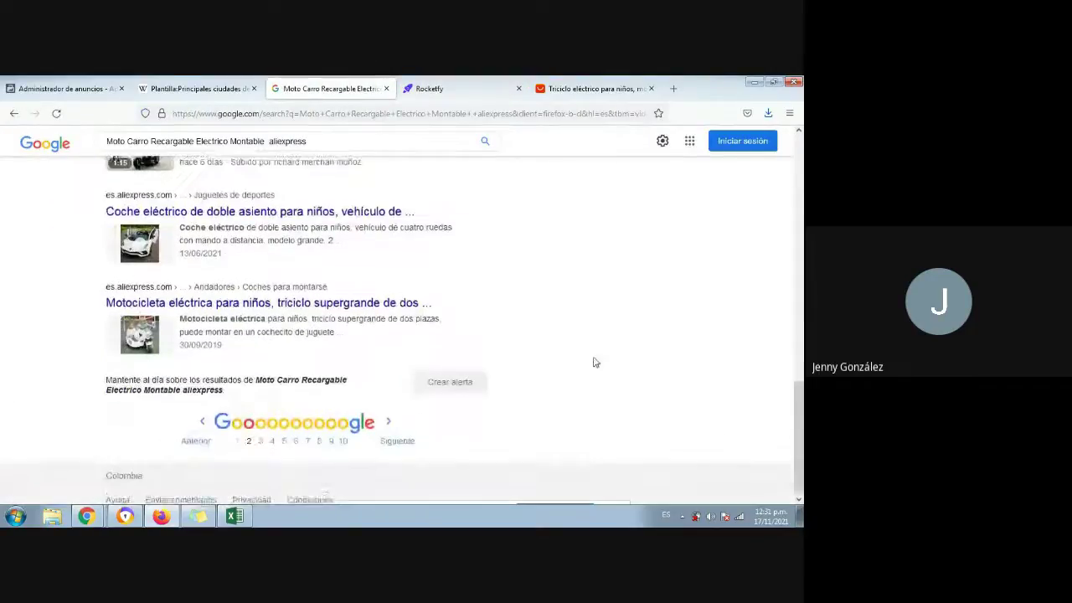
{"action": "left_click", "coordinate": [260, 433]}
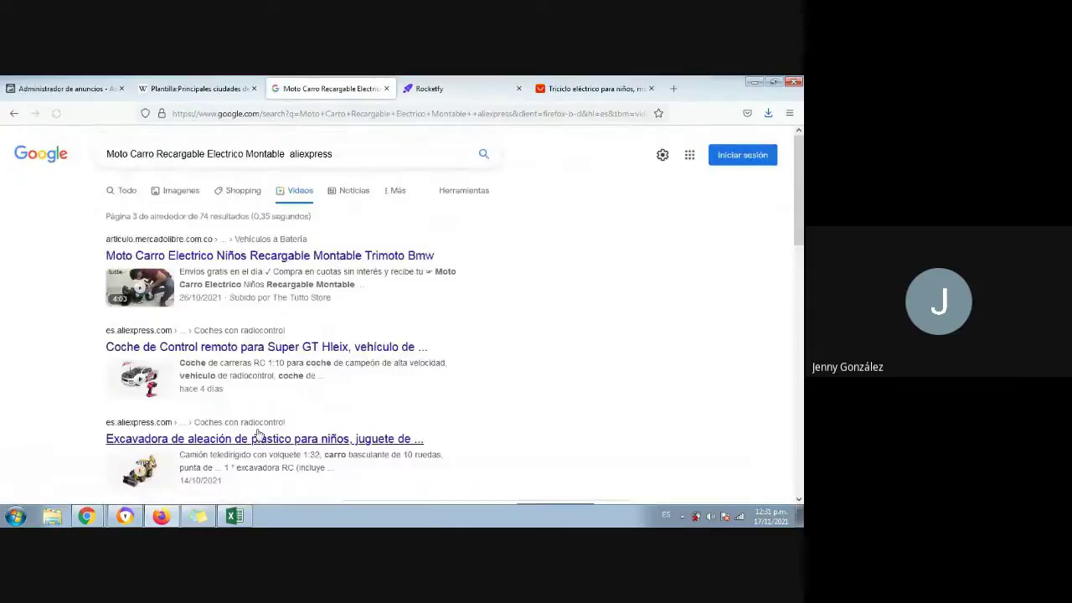
{"action": "scroll", "coordinate": [552, 311], "scroll_direction": "down", "scroll_amount": 5}
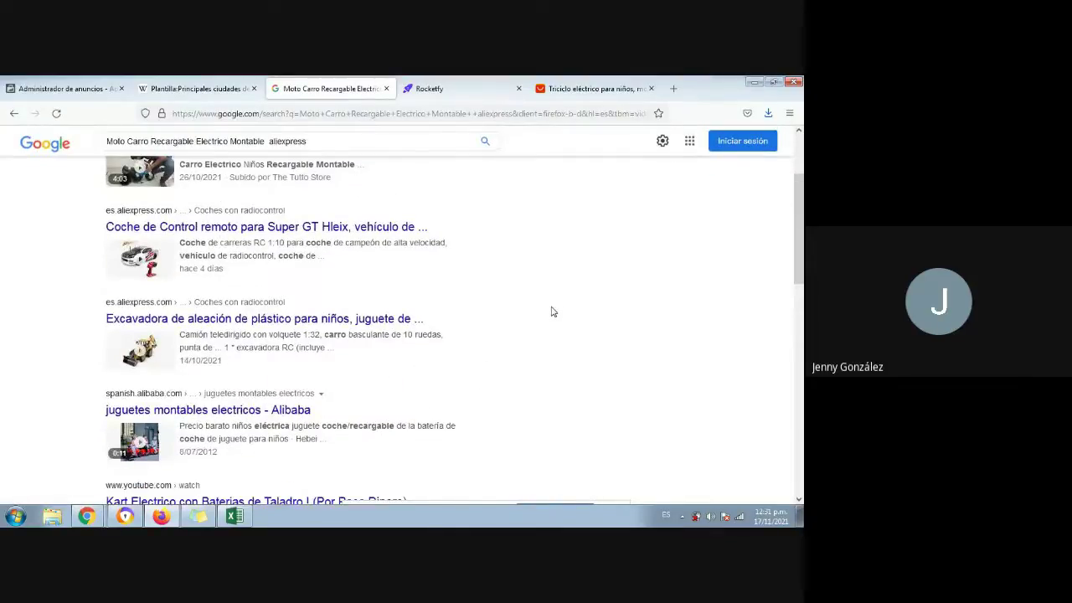
{"action": "scroll", "coordinate": [550, 312], "scroll_direction": "down", "scroll_amount": 8}
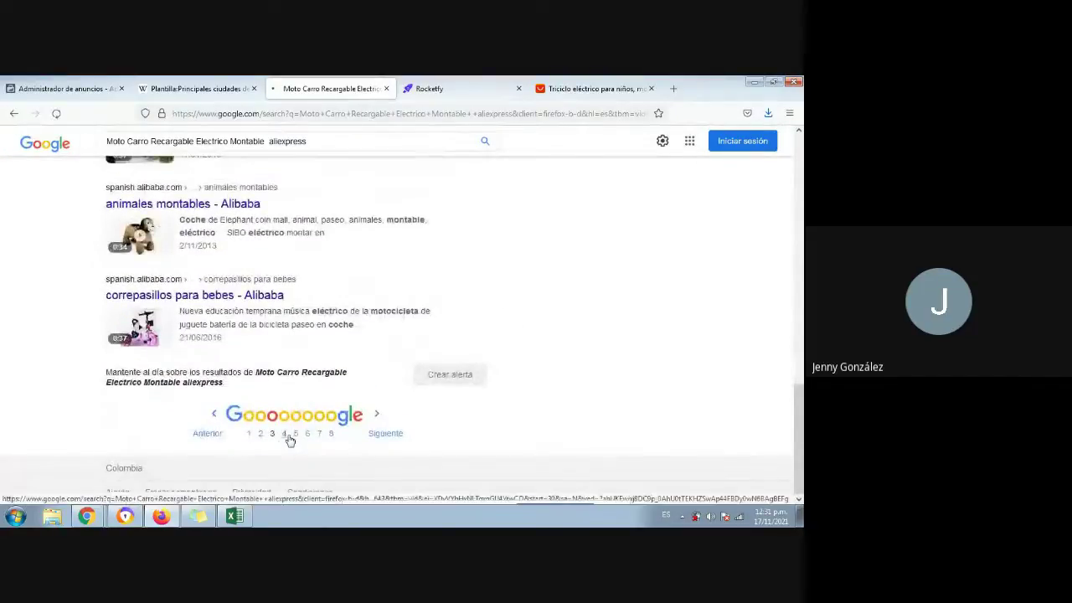
{"action": "left_click", "coordinate": [285, 434]}
{"action": "scroll", "coordinate": [589, 355], "scroll_direction": "down", "scroll_amount": 8}
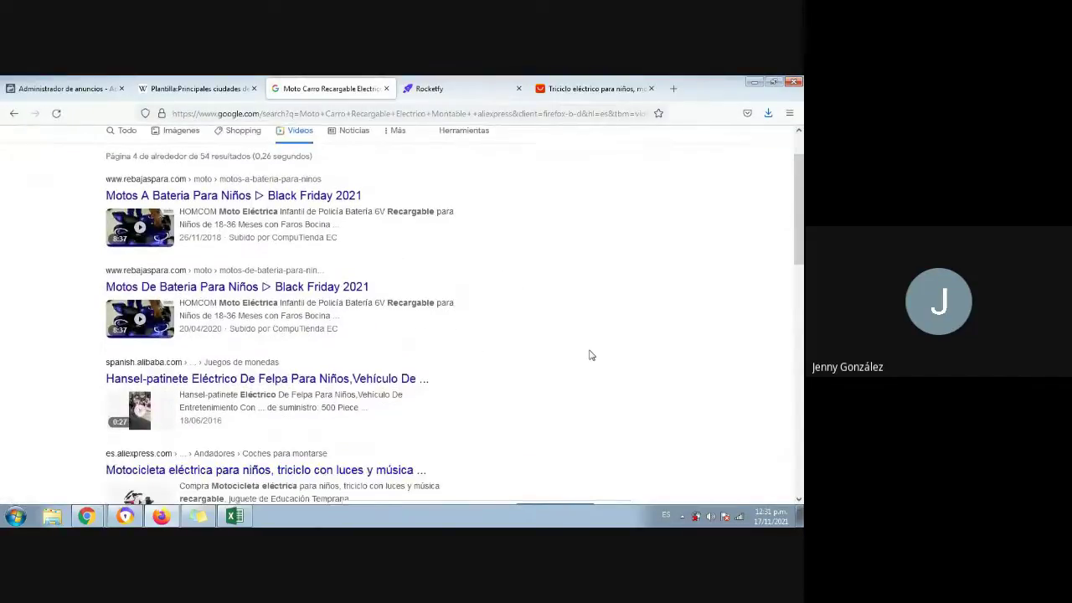
{"action": "scroll", "coordinate": [589, 355], "scroll_direction": "down", "scroll_amount": 3}
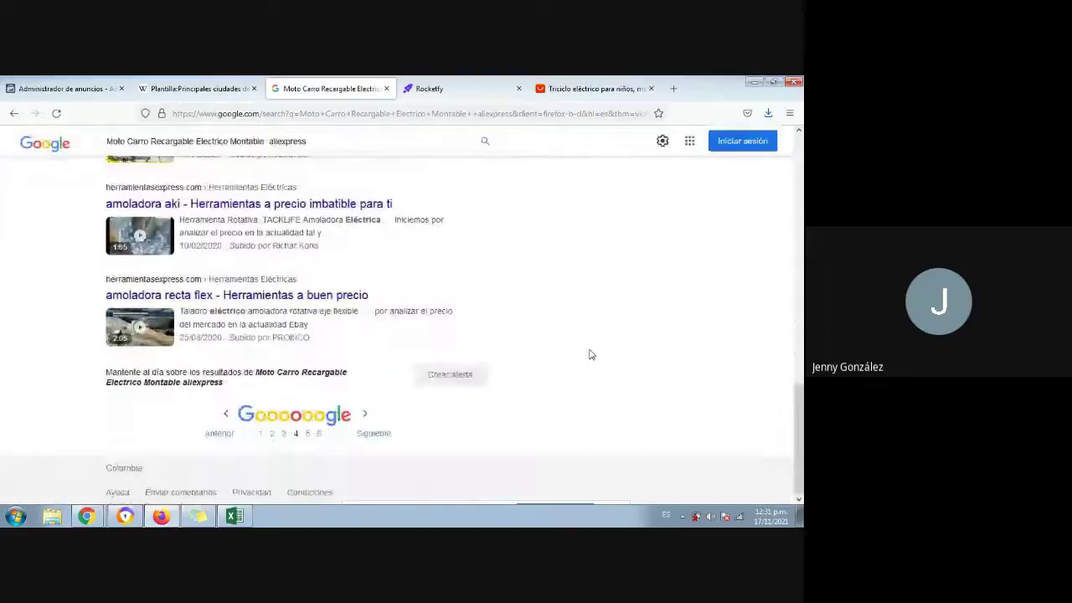
{"action": "left_click", "coordinate": [308, 435]}
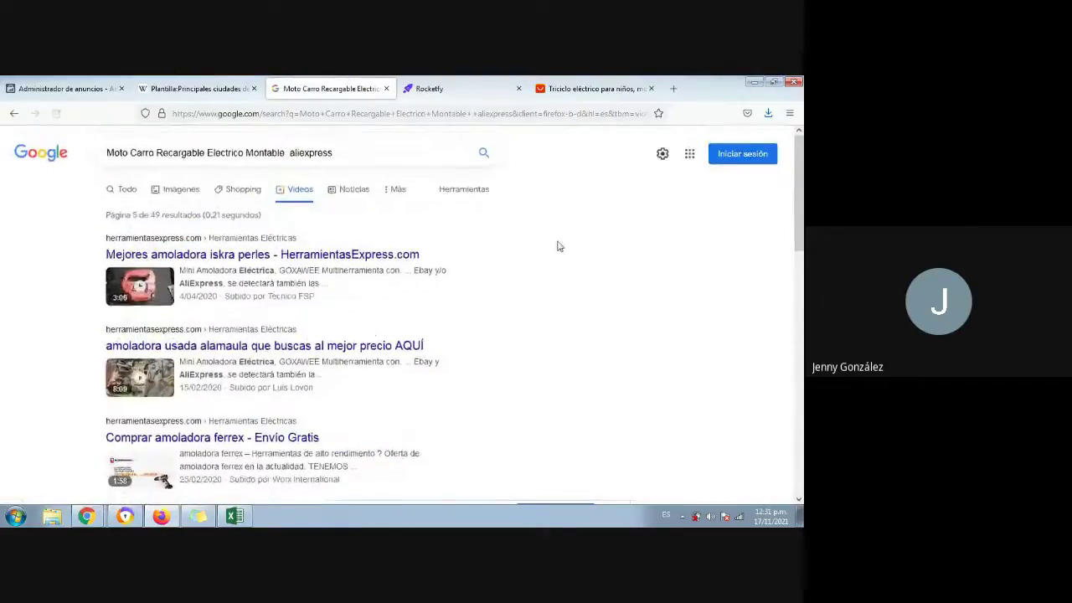
{"action": "scroll", "coordinate": [557, 243], "scroll_direction": "down", "scroll_amount": 5}
Close the electric tricycle tab, leaving Rocketfy's supplier listing in view.
{"action": "left_click", "coordinate": [243, 96]}
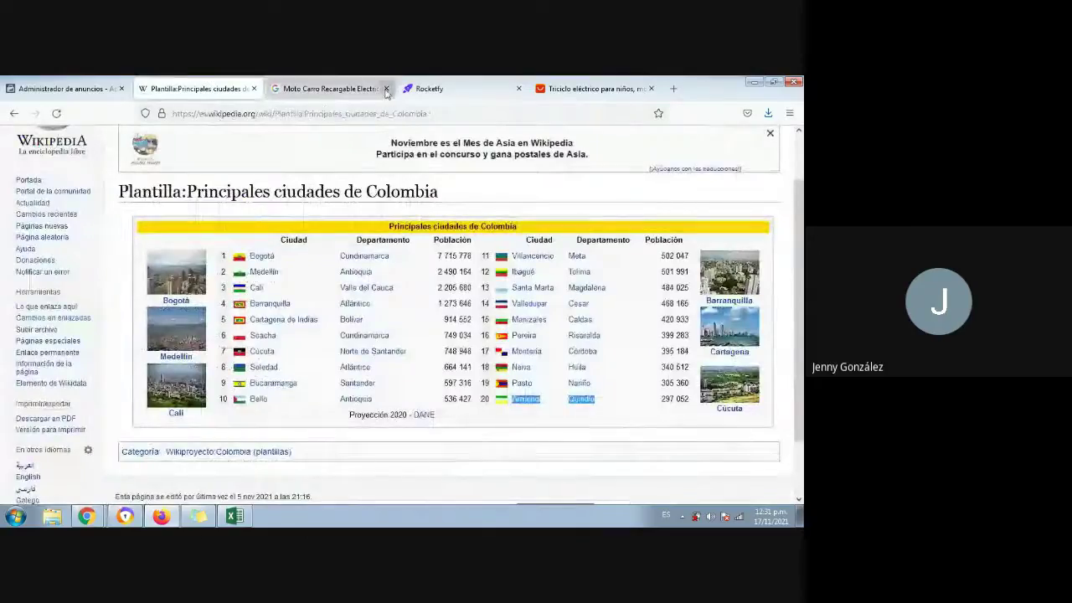
{"action": "left_click", "coordinate": [436, 91]}
{"action": "left_click", "coordinate": [651, 89]}
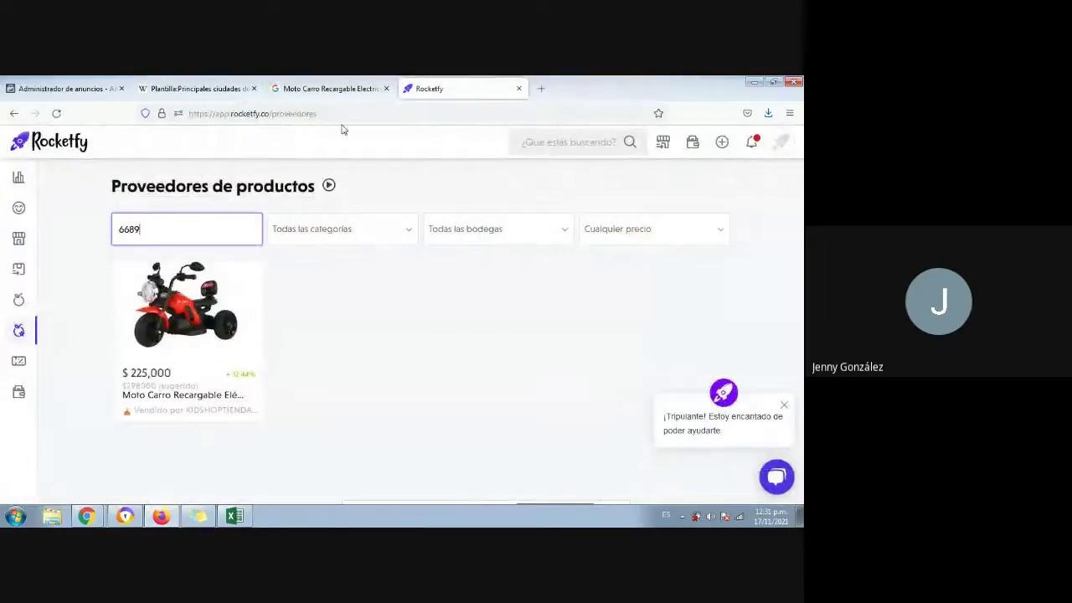
Close the Wikipedia tab and start a new video from images in Ads Manager.
{"action": "left_click", "coordinate": [176, 92]}
{"action": "left_click", "coordinate": [81, 91]}
{"action": "left_click", "coordinate": [253, 88]}
{"action": "left_click", "coordinate": [495, 282]}
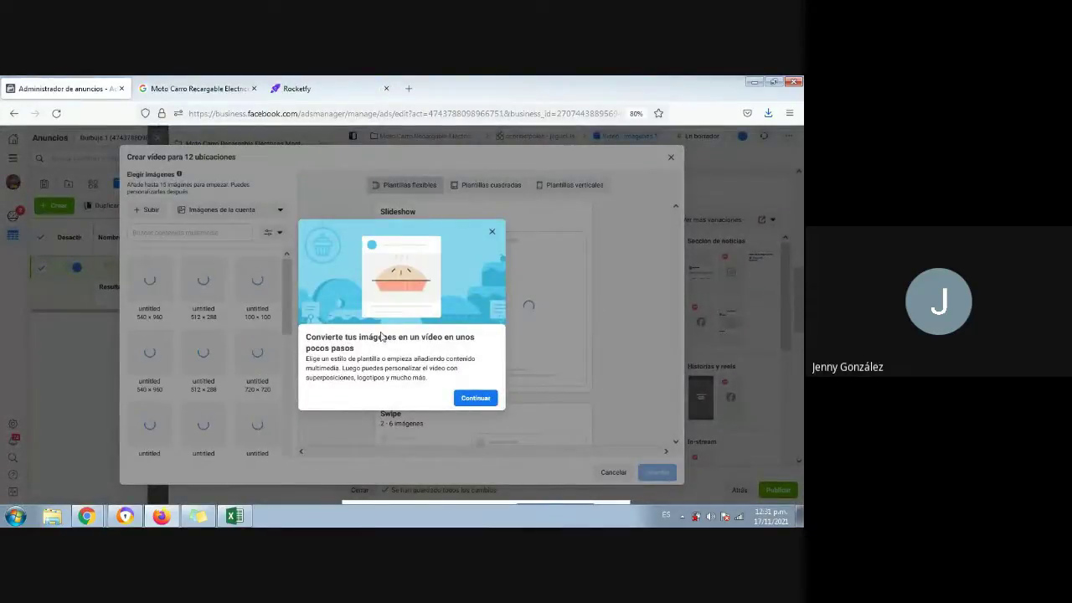
{"action": "left_click", "coordinate": [474, 398]}
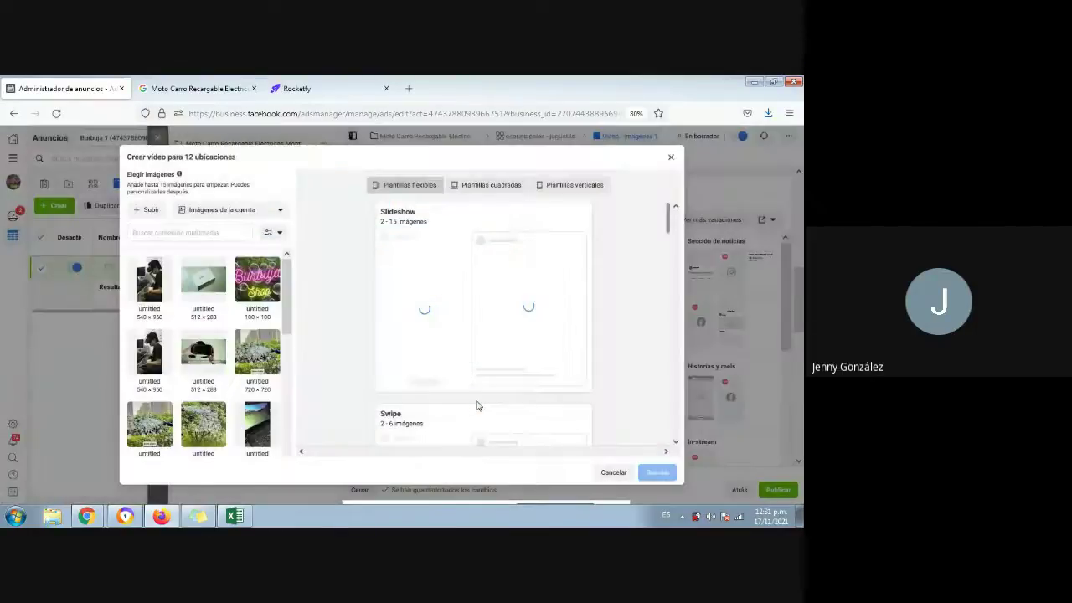
Upload the red moto-carro photo from the Descargas folder.
{"action": "left_click", "coordinate": [145, 210]}
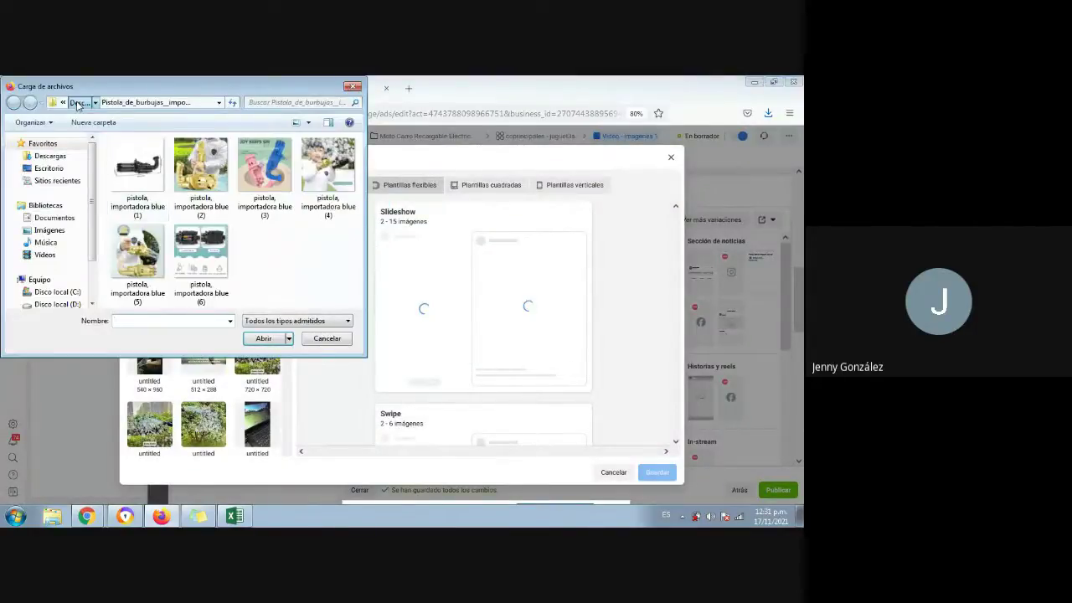
{"action": "left_click", "coordinate": [77, 102]}
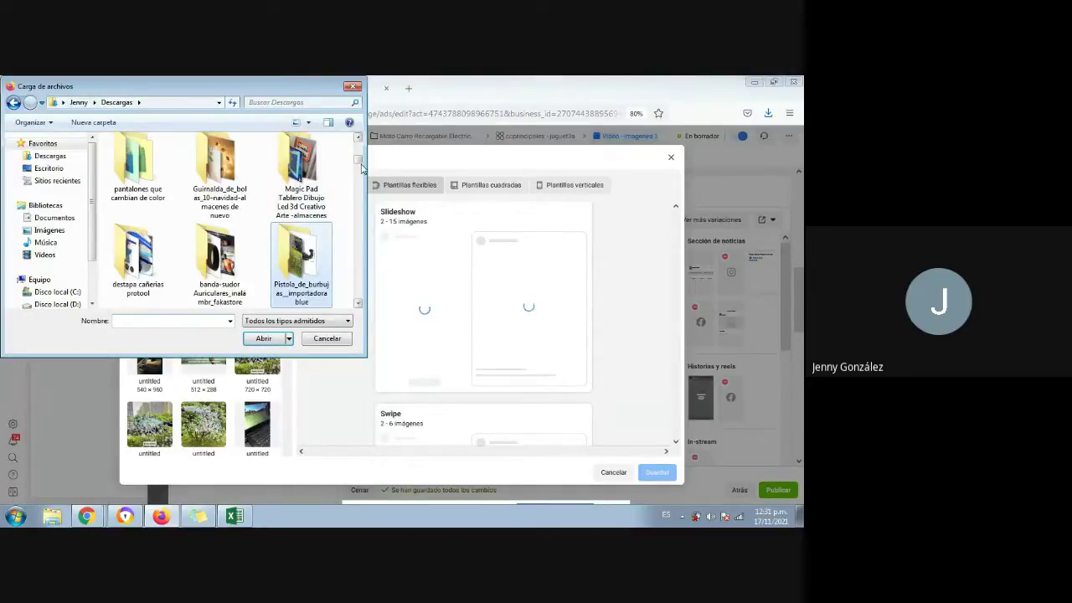
{"action": "scroll", "coordinate": [358, 169], "scroll_direction": "down", "scroll_amount": 3}
{"action": "scroll", "coordinate": [358, 169], "scroll_direction": "down", "scroll_amount": 5}
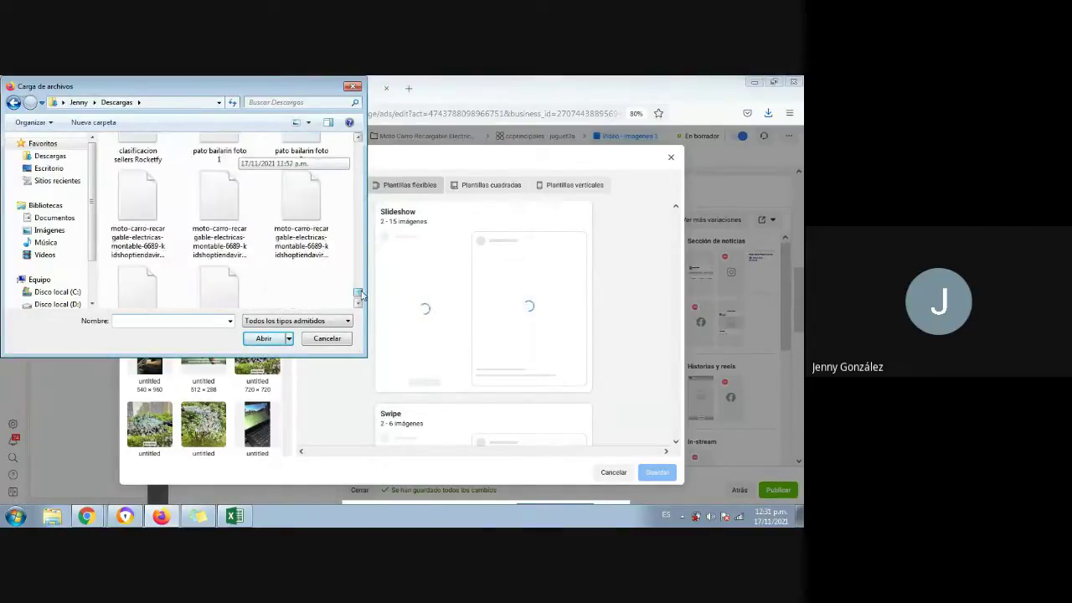
{"action": "left_click", "coordinate": [159, 170]}
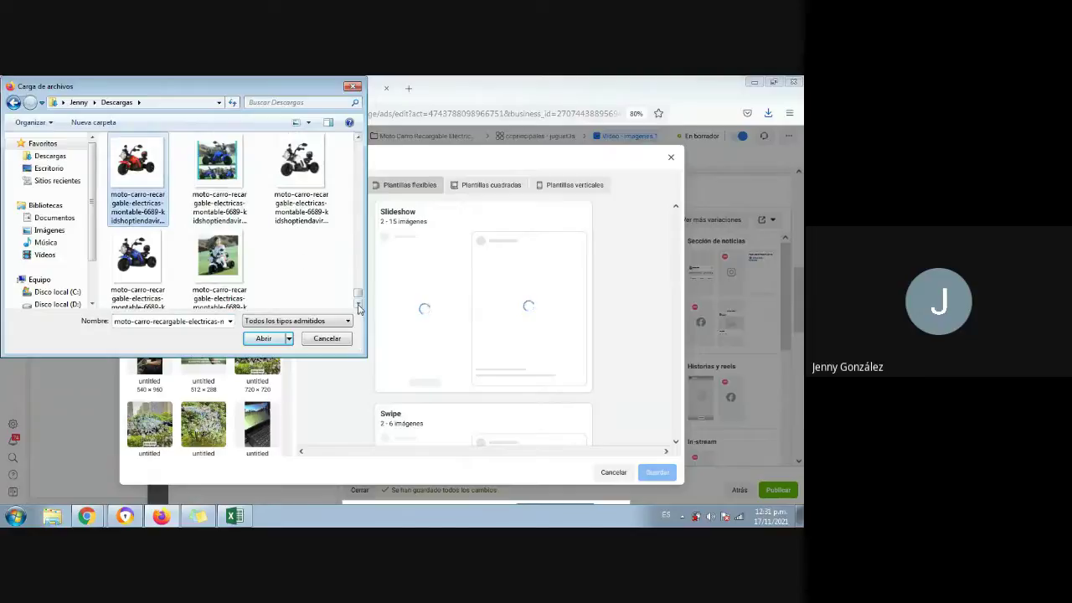
{"action": "left_click", "coordinate": [231, 281]}
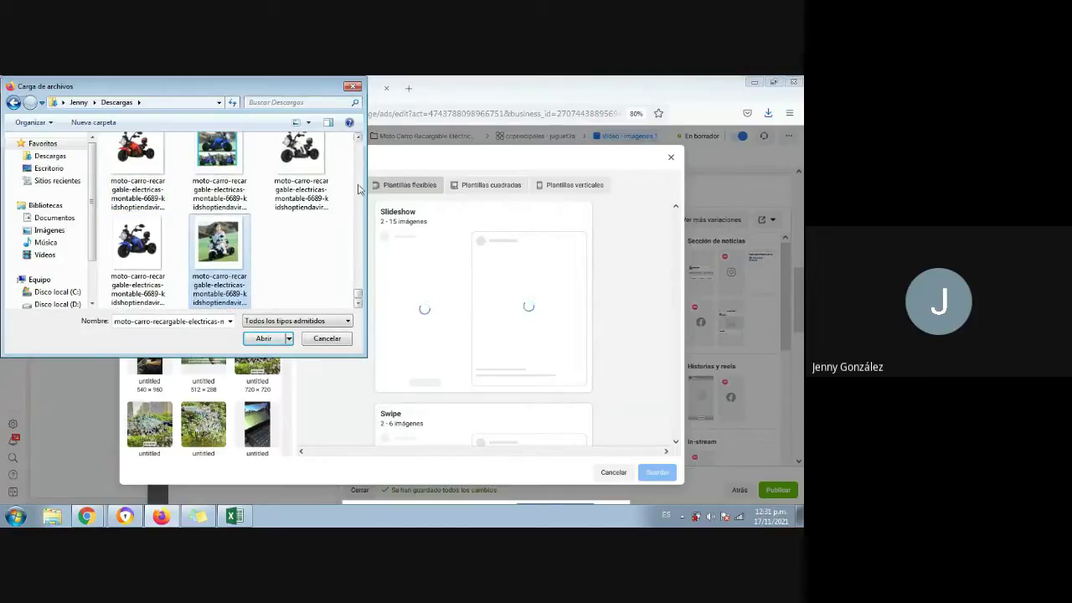
{"action": "left_click", "coordinate": [133, 178]}
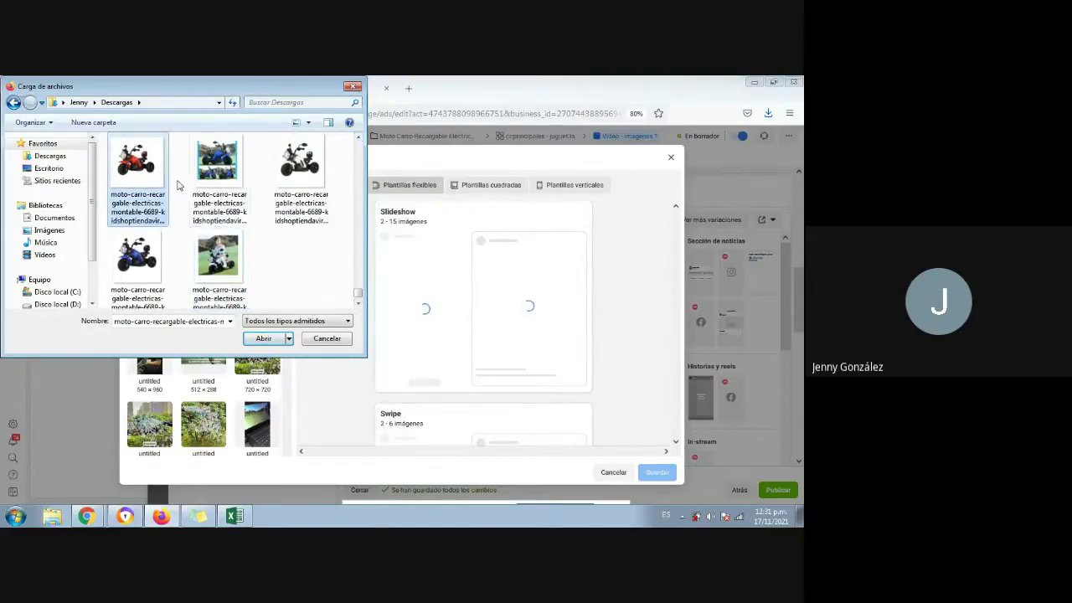
{"action": "scroll", "coordinate": [186, 217], "scroll_direction": "up", "scroll_amount": 1}
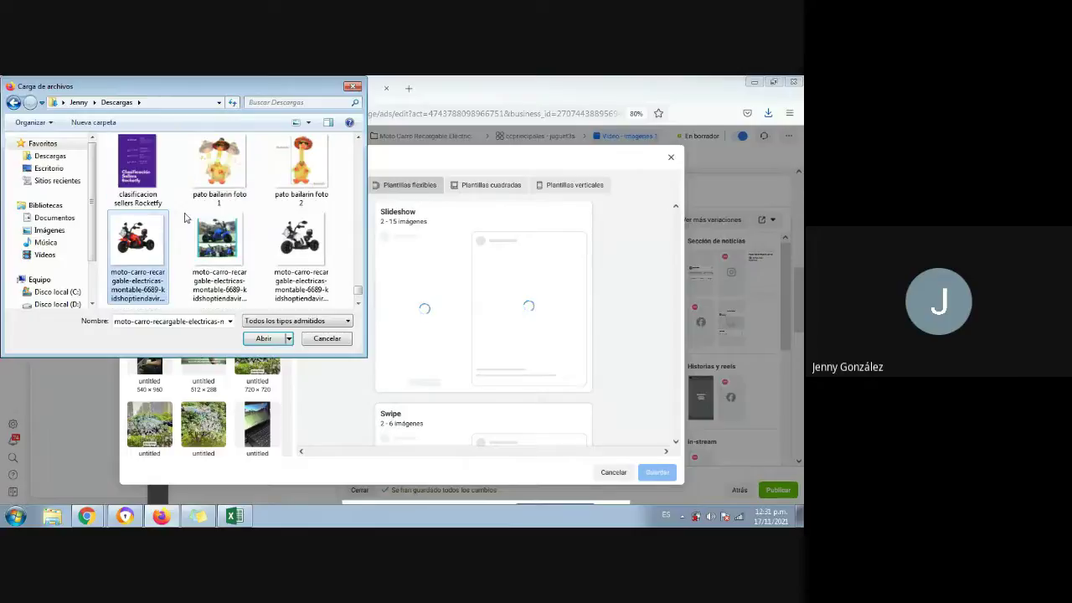
{"action": "left_click", "coordinate": [218, 242]}
{"action": "left_click", "coordinate": [137, 244]}
{"action": "left_click", "coordinate": [253, 338]}
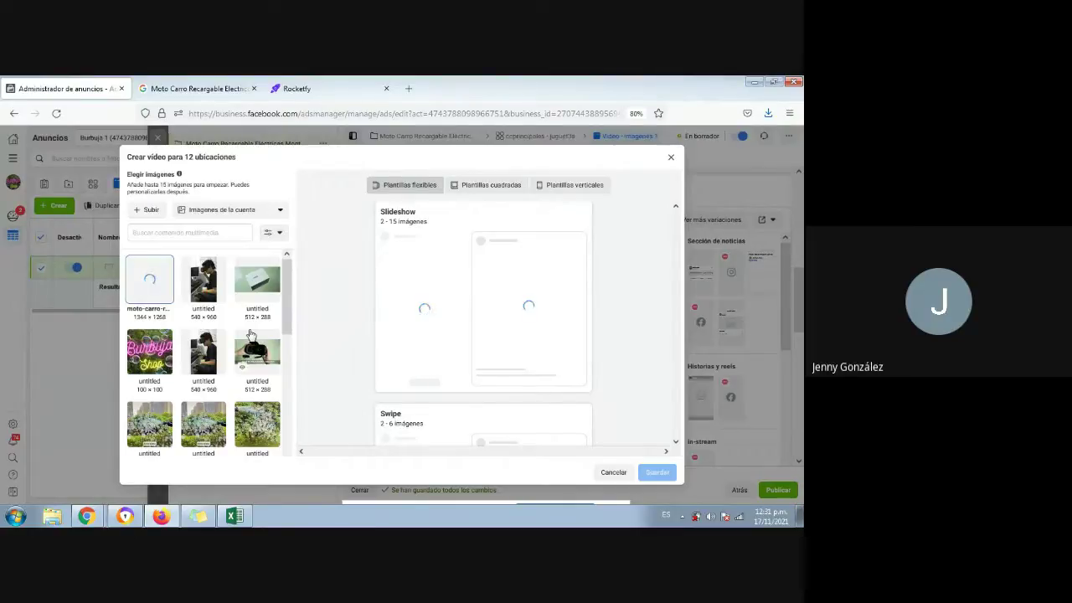
Upload the blue moto photo and another moto-carro image.
{"action": "left_click", "coordinate": [148, 209]}
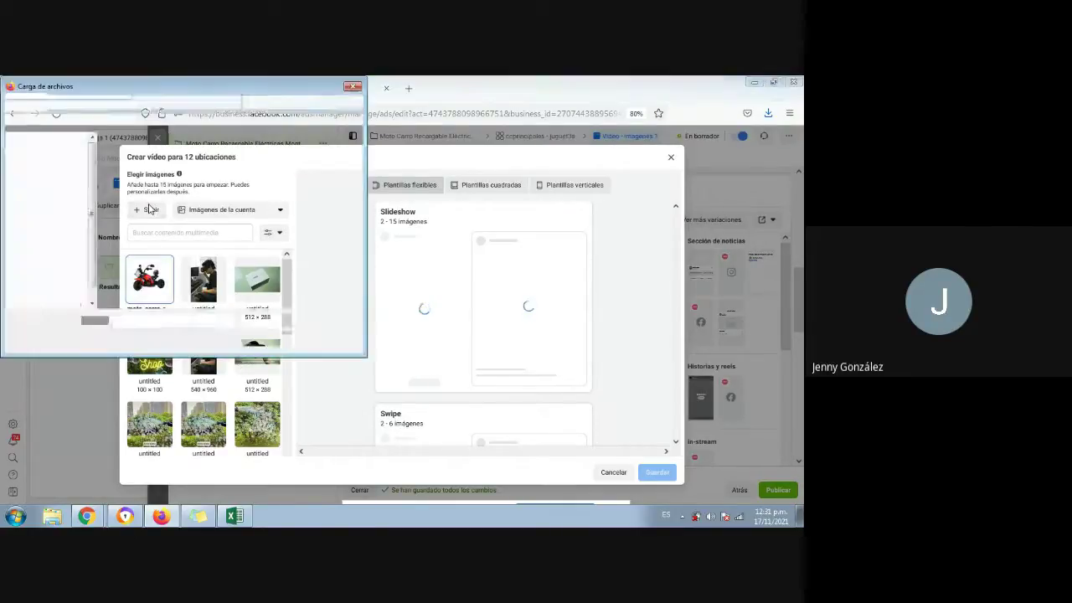
{"action": "scroll", "coordinate": [149, 209], "scroll_direction": "down", "scroll_amount": 5}
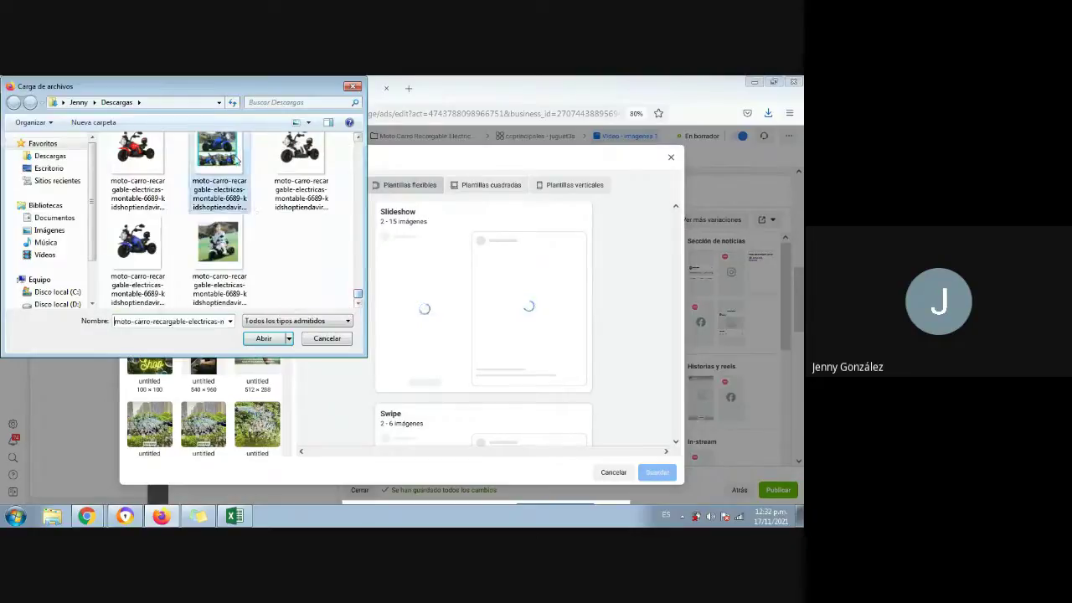
{"action": "double_click", "coordinate": [235, 155]}
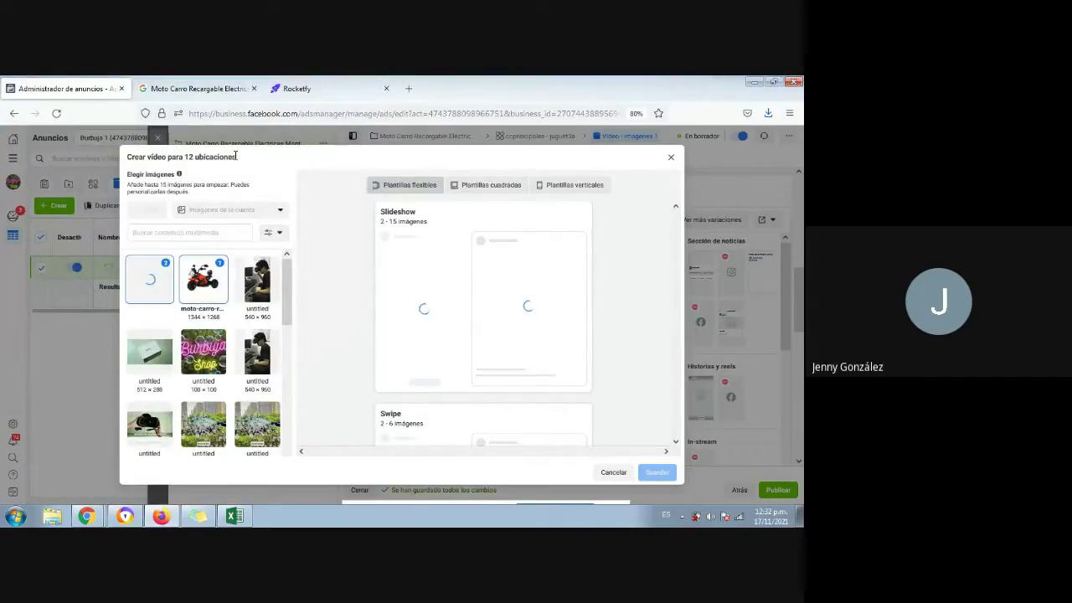
{"action": "left_click", "coordinate": [162, 212]}
{"action": "scroll", "coordinate": [362, 285], "scroll_direction": "down", "scroll_amount": 5}
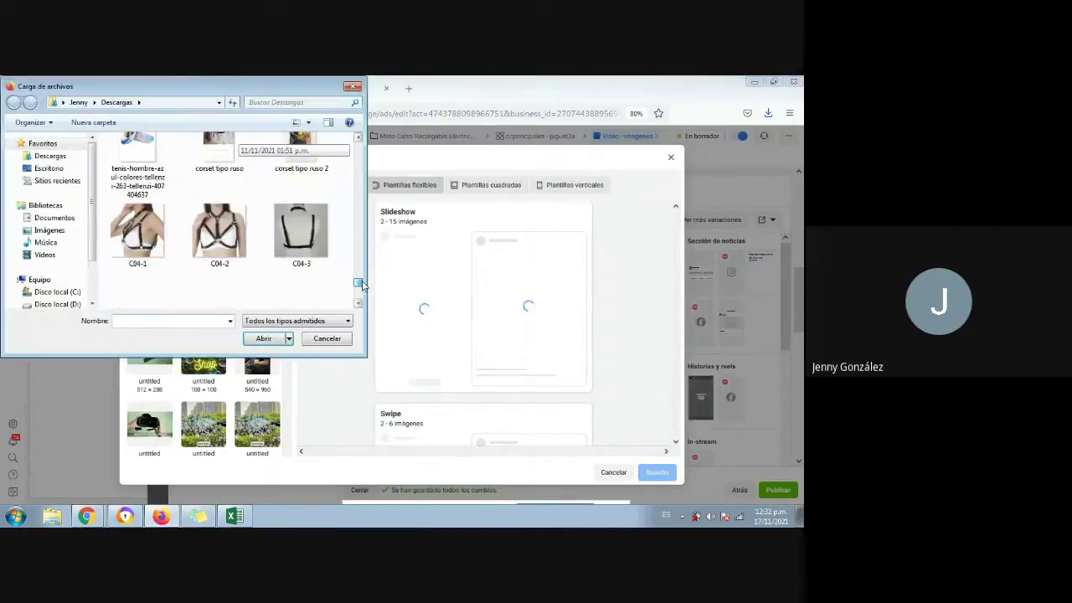
{"action": "scroll", "coordinate": [362, 284], "scroll_direction": "up", "scroll_amount": 5}
{"action": "double_click", "coordinate": [299, 166]}
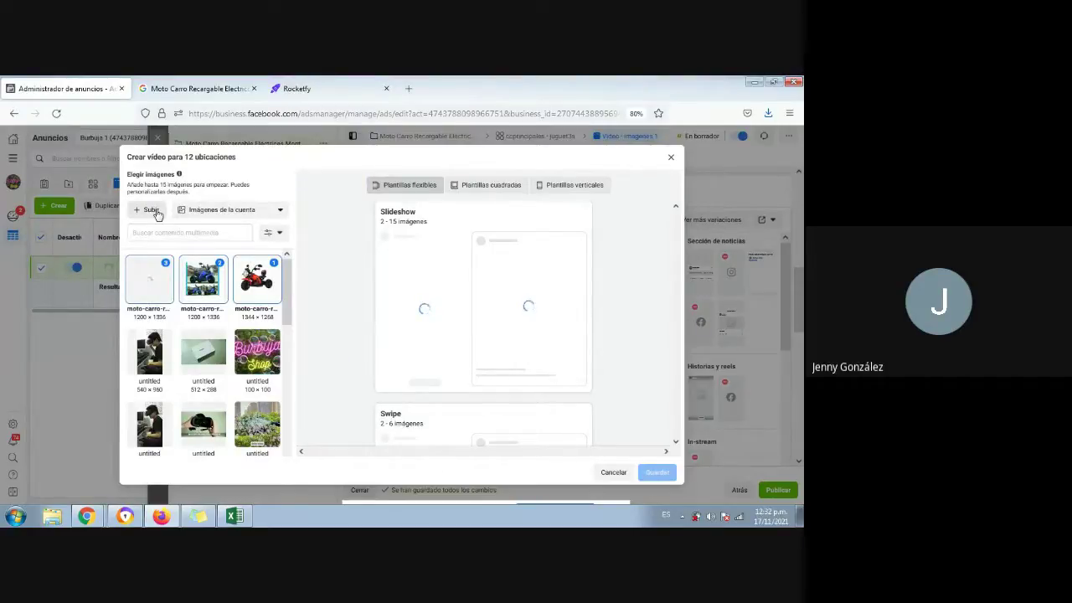
Upload two more moto-carro images, ending with the white moto photo.
{"action": "left_click", "coordinate": [155, 214]}
{"action": "scroll", "coordinate": [365, 286], "scroll_direction": "down", "scroll_amount": 10}
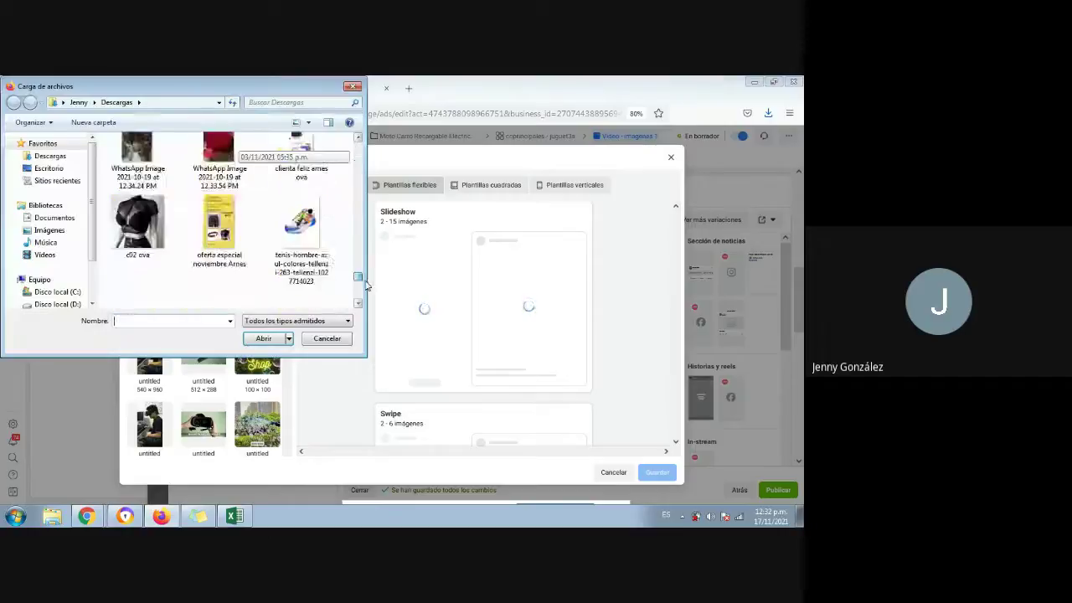
{"action": "scroll", "coordinate": [365, 285], "scroll_direction": "down", "scroll_amount": 3}
{"action": "double_click", "coordinate": [157, 251]}
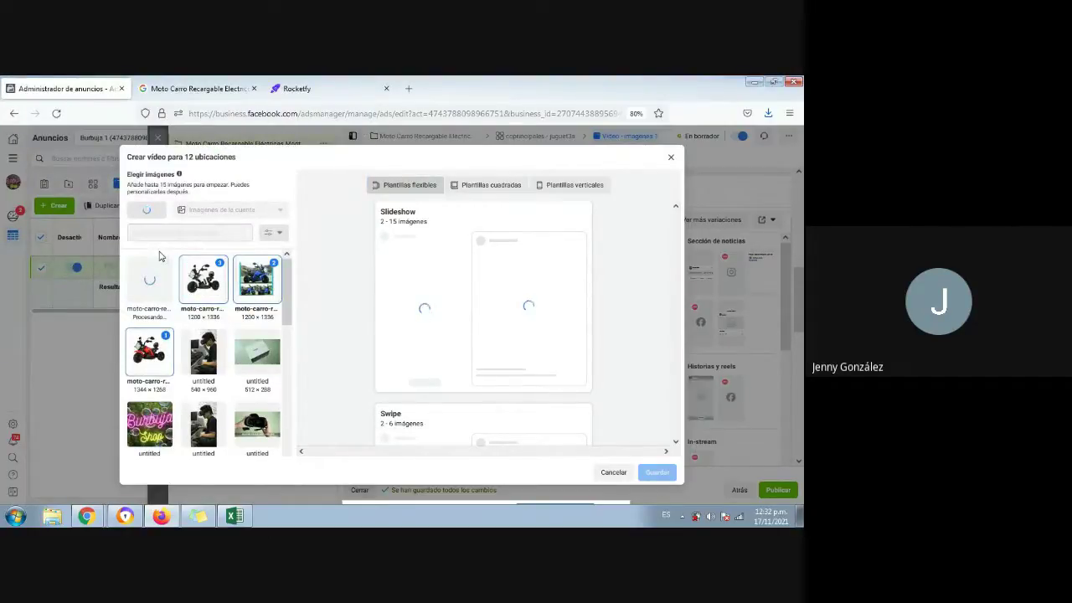
{"action": "left_click", "coordinate": [150, 210]}
{"action": "left_click_drag", "start_coordinate": [358, 152], "coordinate": [358, 301]}
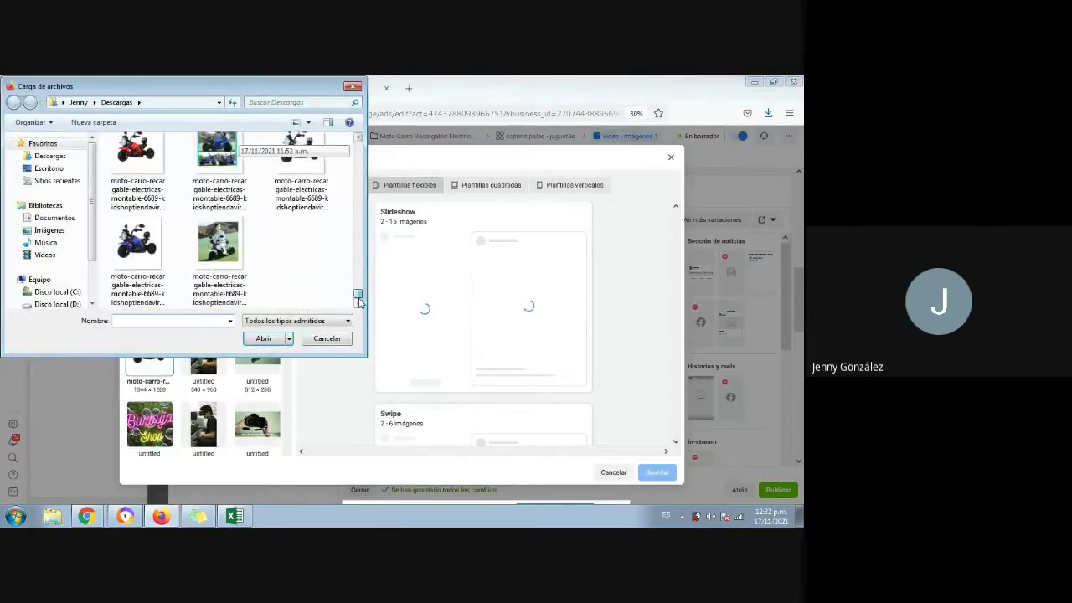
{"action": "double_click", "coordinate": [218, 251]}
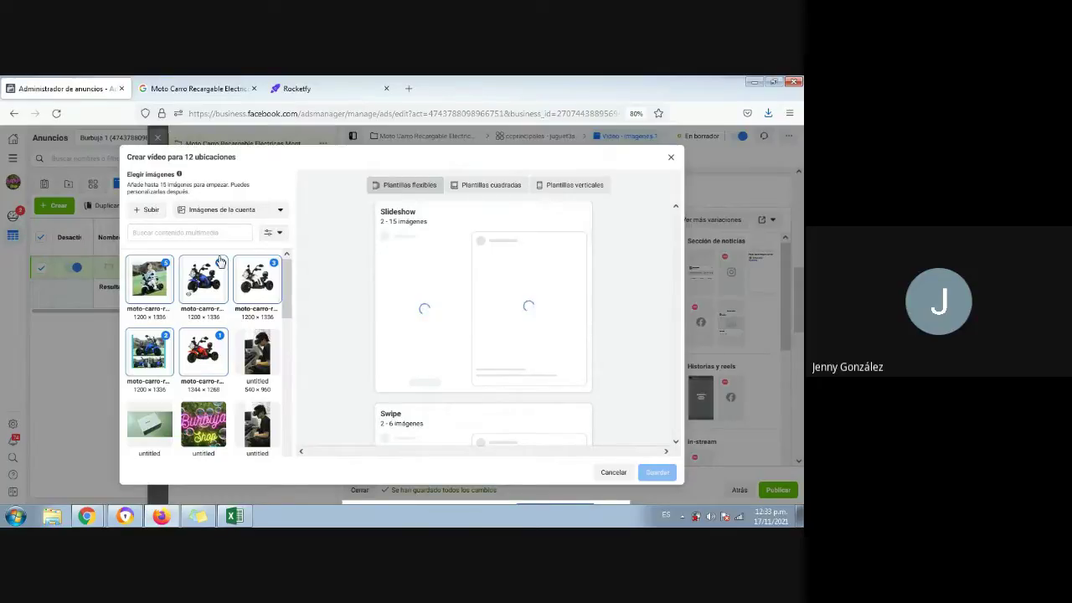
Add the blue moto photo and choose the Slideshow video template.
{"action": "left_click", "coordinate": [220, 262]}
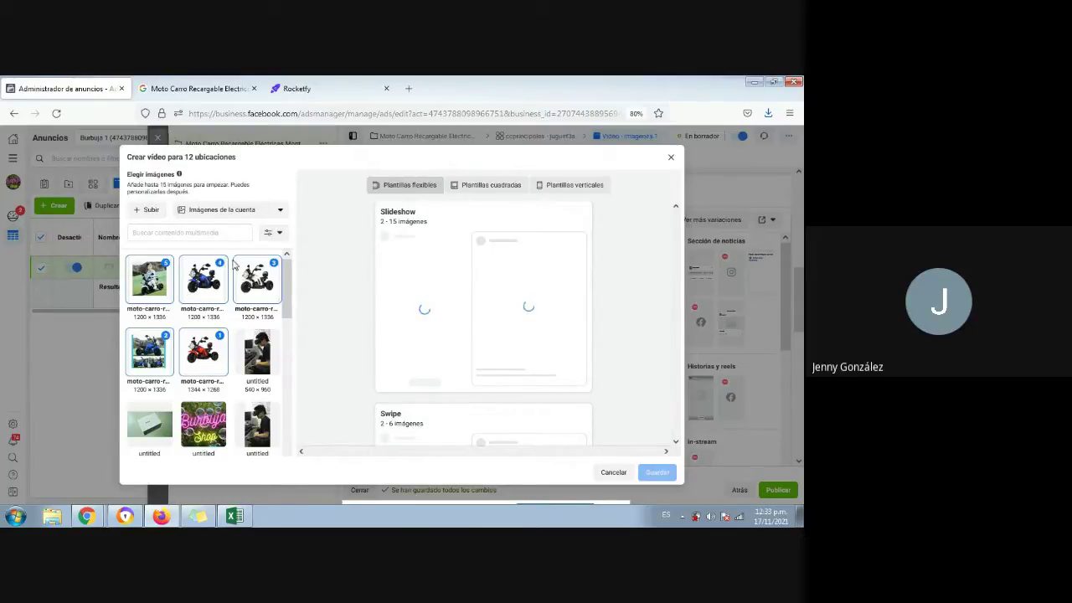
{"action": "scroll", "coordinate": [290, 301], "scroll_direction": "down", "scroll_amount": 2}
{"action": "scroll", "coordinate": [290, 302], "scroll_direction": "up", "scroll_amount": 2}
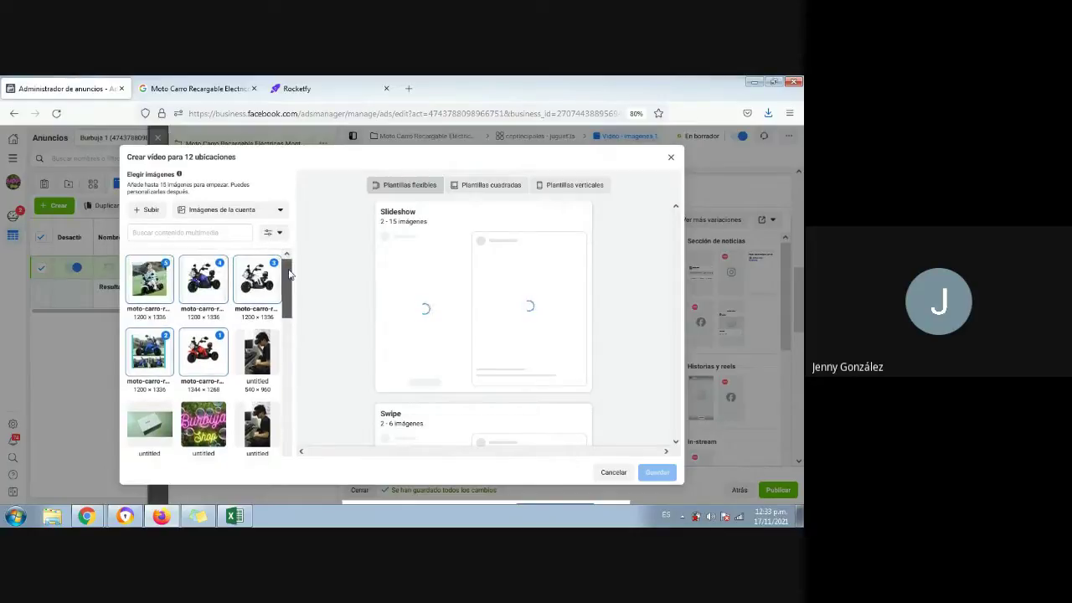
{"action": "left_click", "coordinate": [493, 191]}
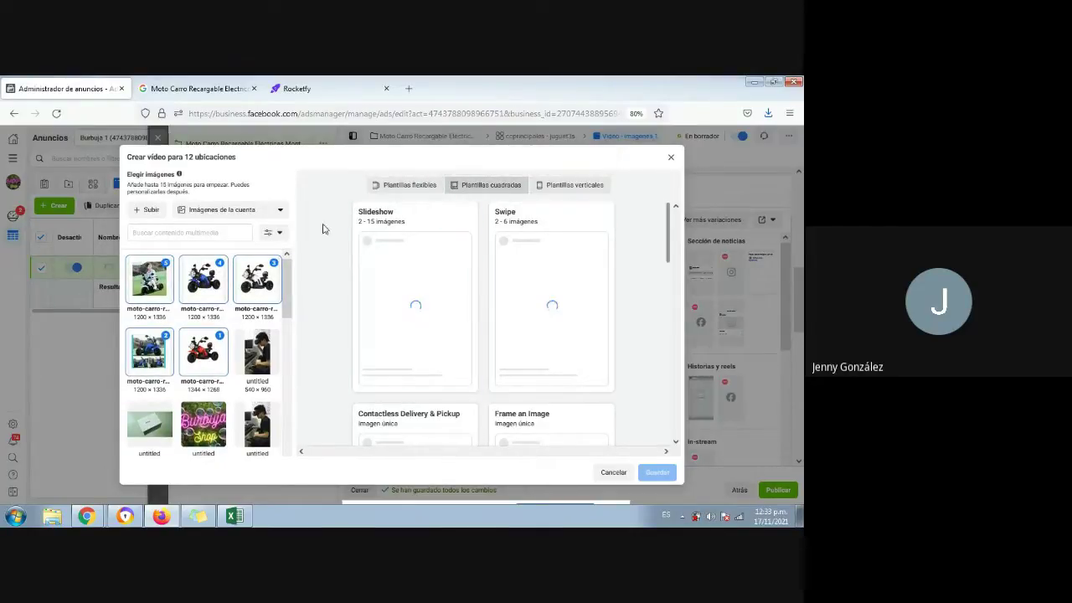
{"action": "left_click", "coordinate": [428, 187]}
{"action": "scroll", "coordinate": [505, 275], "scroll_direction": "down", "scroll_amount": 3}
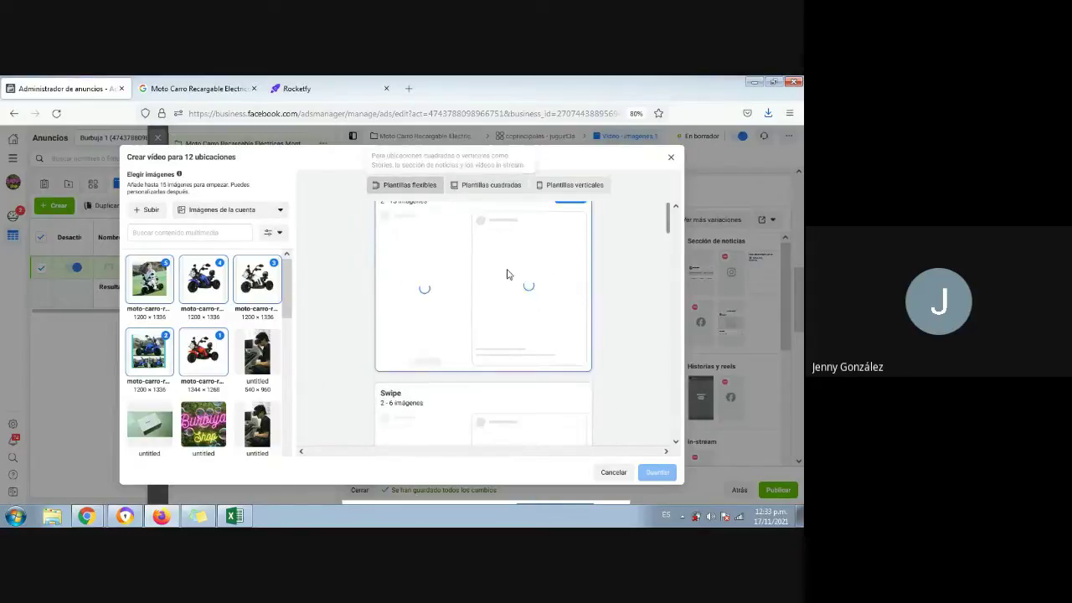
{"action": "scroll", "coordinate": [504, 275], "scroll_direction": "down", "scroll_amount": 5}
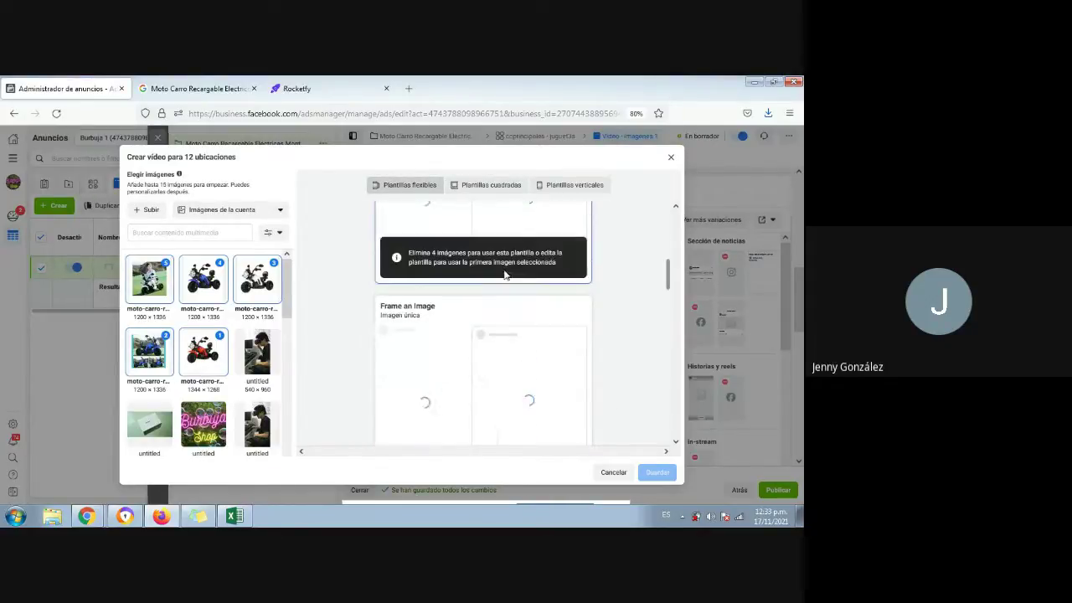
{"action": "left_click_drag", "start_coordinate": [667, 293], "coordinate": [667, 219]}
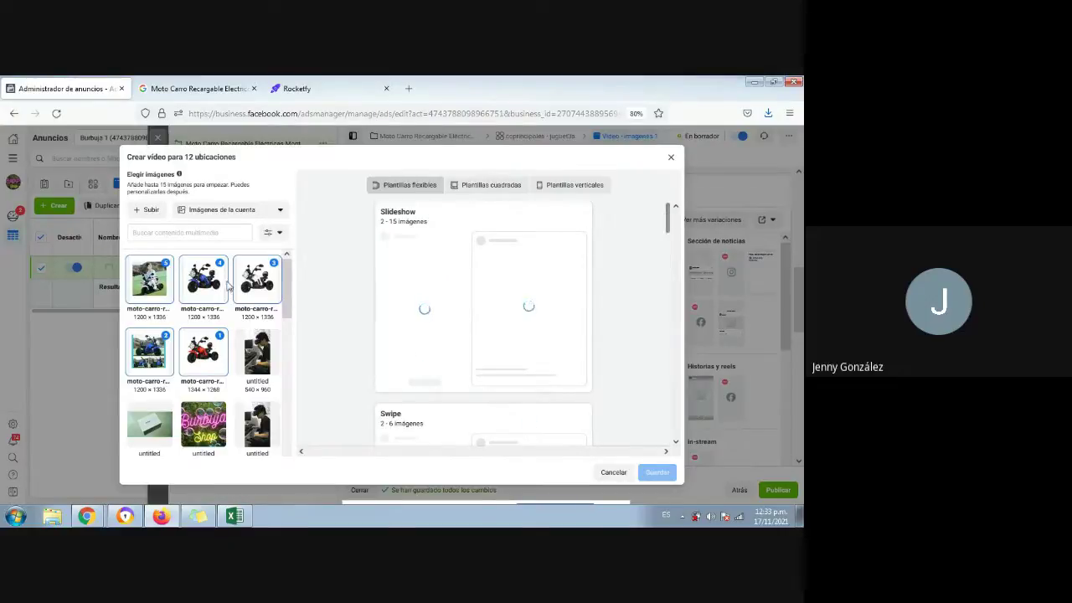
{"action": "scroll", "coordinate": [482, 435], "scroll_direction": "down", "scroll_amount": 2}
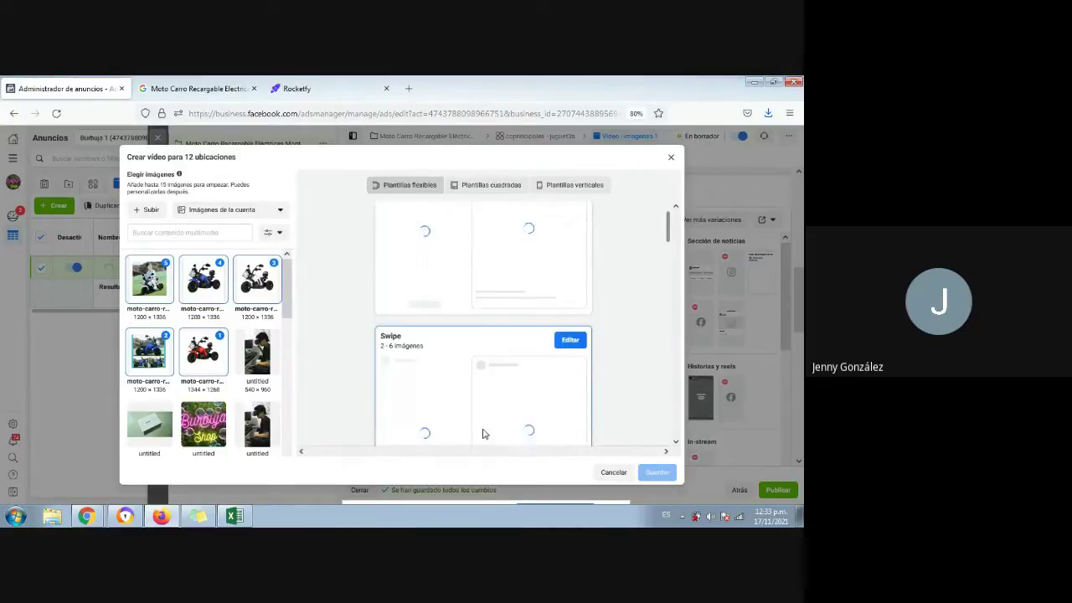
{"action": "scroll", "coordinate": [492, 400], "scroll_direction": "up", "scroll_amount": 2}
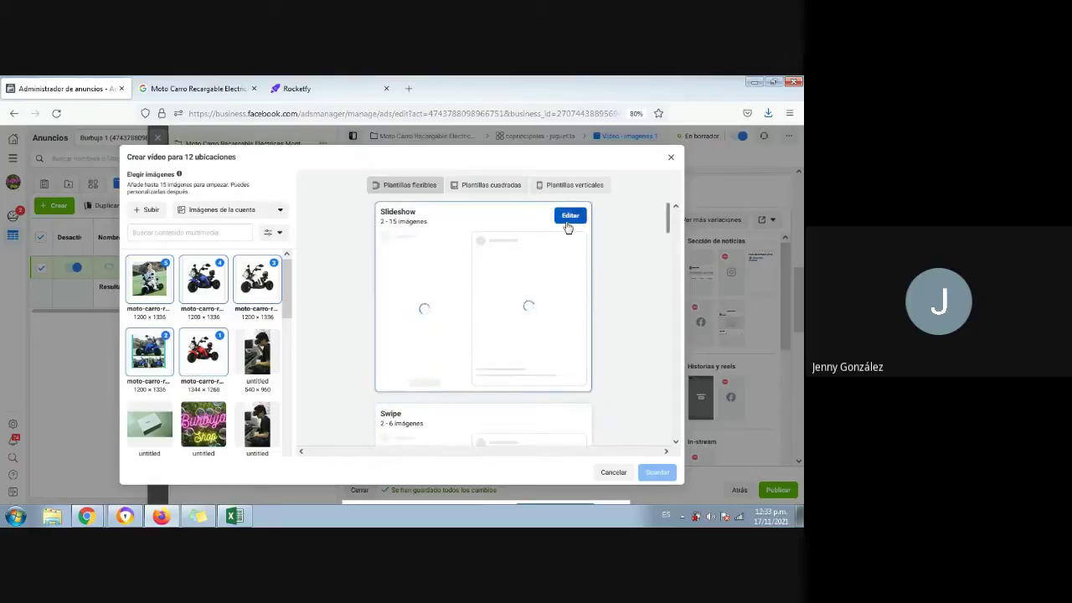
{"action": "left_click", "coordinate": [567, 221]}
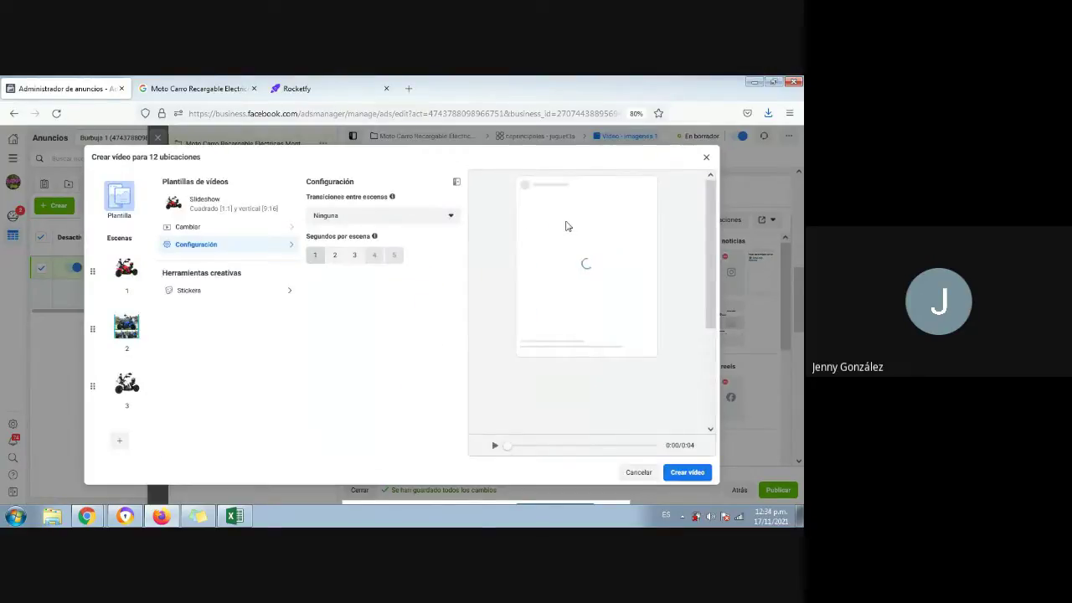
Close the calendar tab and call window, then bring up Telegram Web's Sellers Rocketfy chat.
{"action": "left_click", "coordinate": [201, 88]}
{"action": "left_click", "coordinate": [294, 88]}
{"action": "left_click", "coordinate": [201, 88]}
{"action": "left_click", "coordinate": [67, 88]}
{"action": "left_click", "coordinate": [89, 486]}
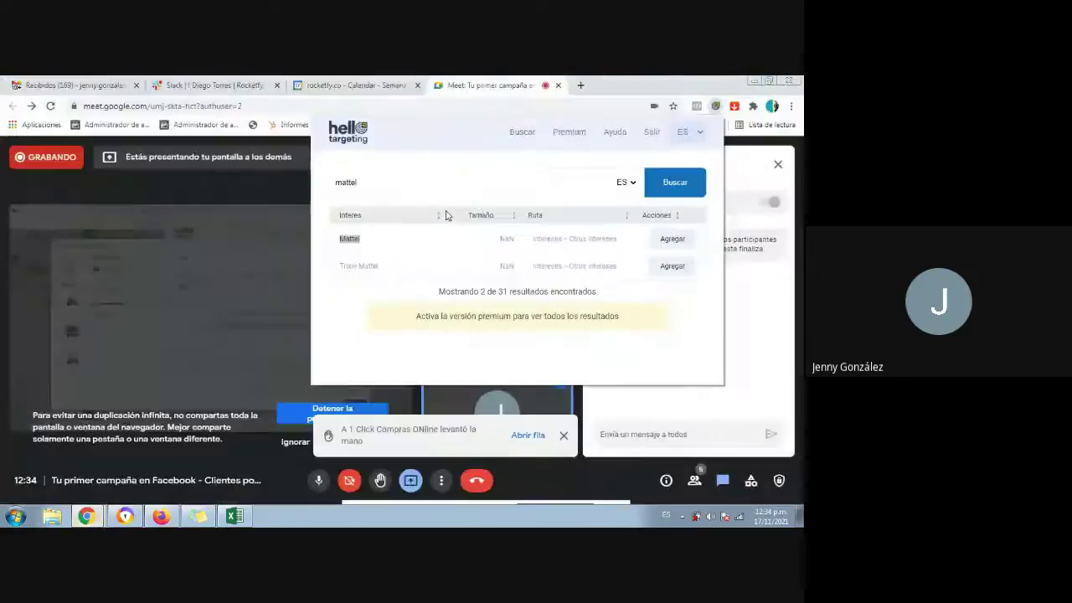
{"action": "left_click", "coordinate": [417, 85]}
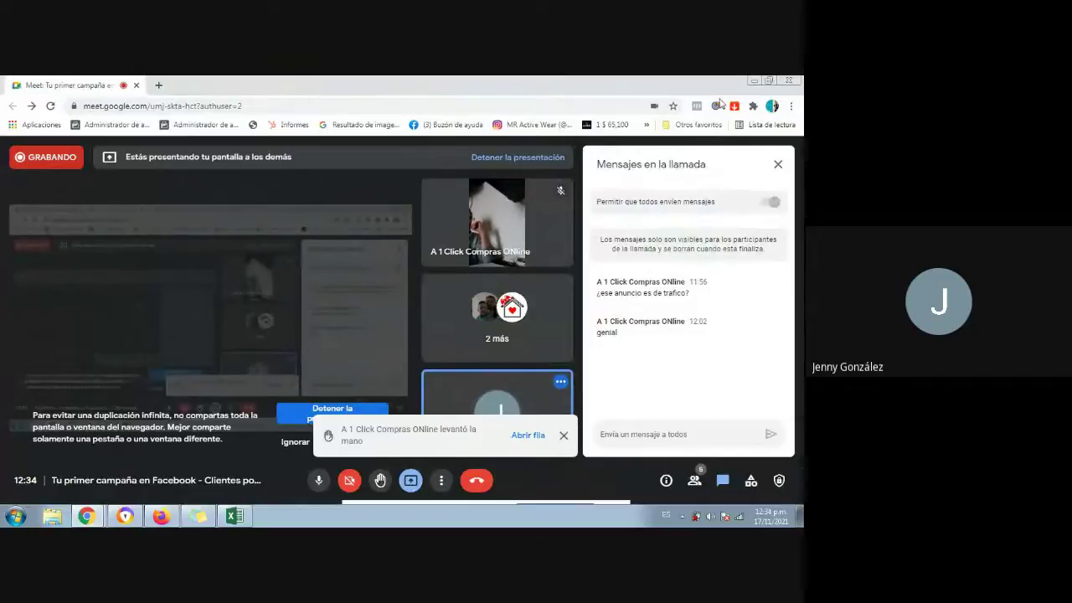
{"action": "left_click", "coordinate": [754, 80]}
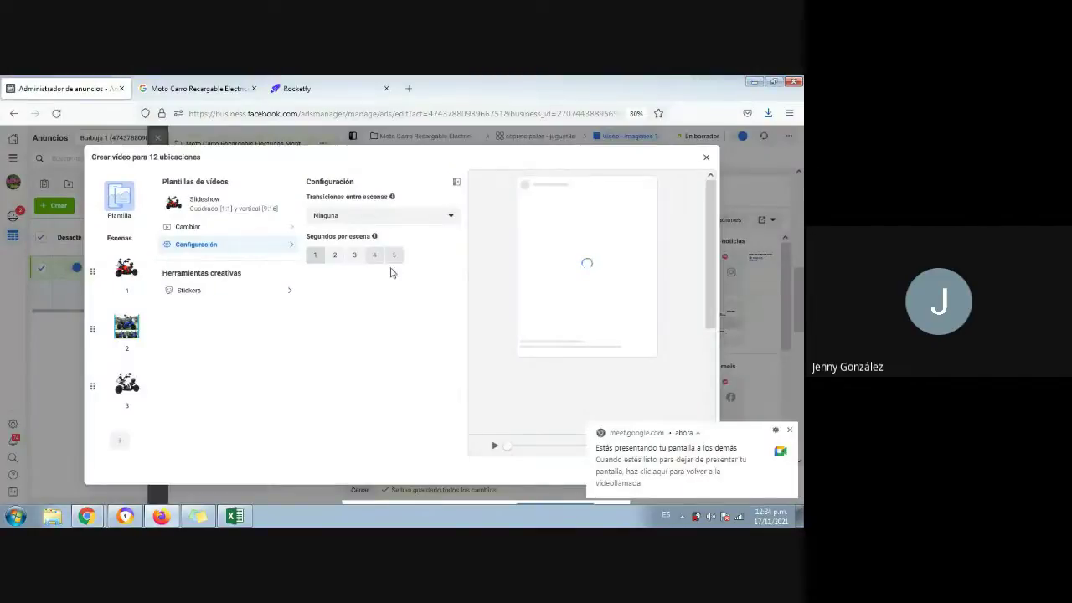
{"action": "scroll", "coordinate": [568, 335], "scroll_direction": "down", "scroll_amount": 1}
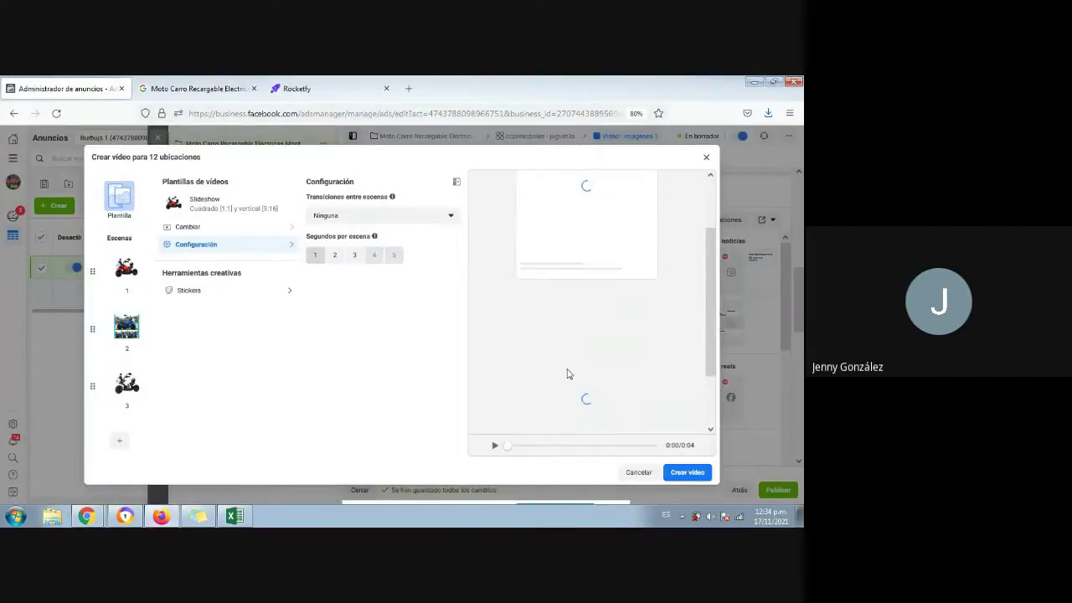
{"action": "scroll", "coordinate": [567, 373], "scroll_direction": "up", "scroll_amount": 1}
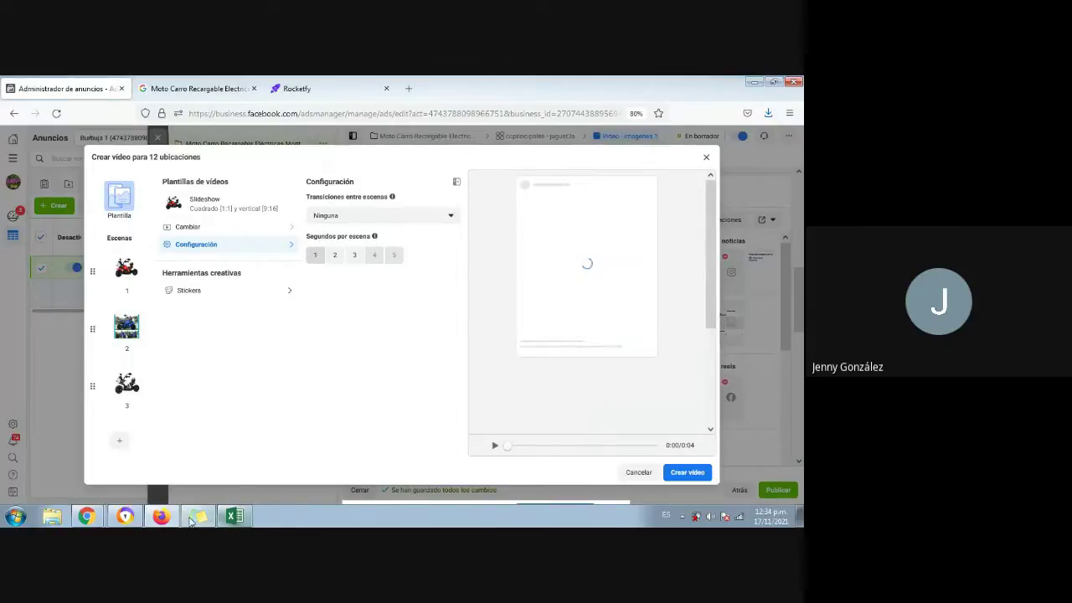
{"action": "left_click", "coordinate": [136, 519]}
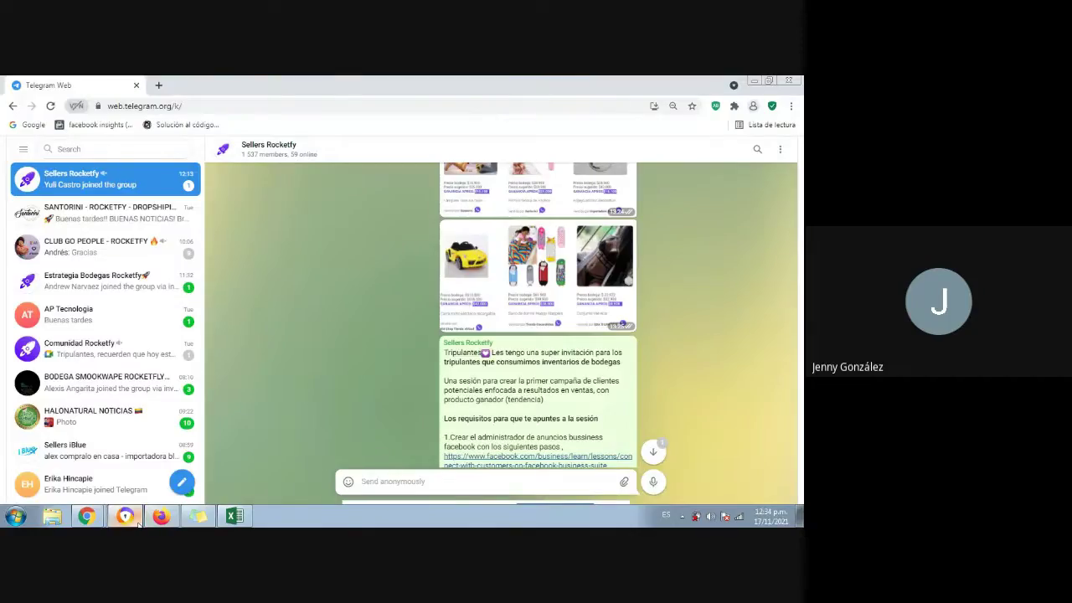
Minimize the Telegram Web window to reveal the three-scene slideshow editor.
{"action": "left_click", "coordinate": [752, 81]}
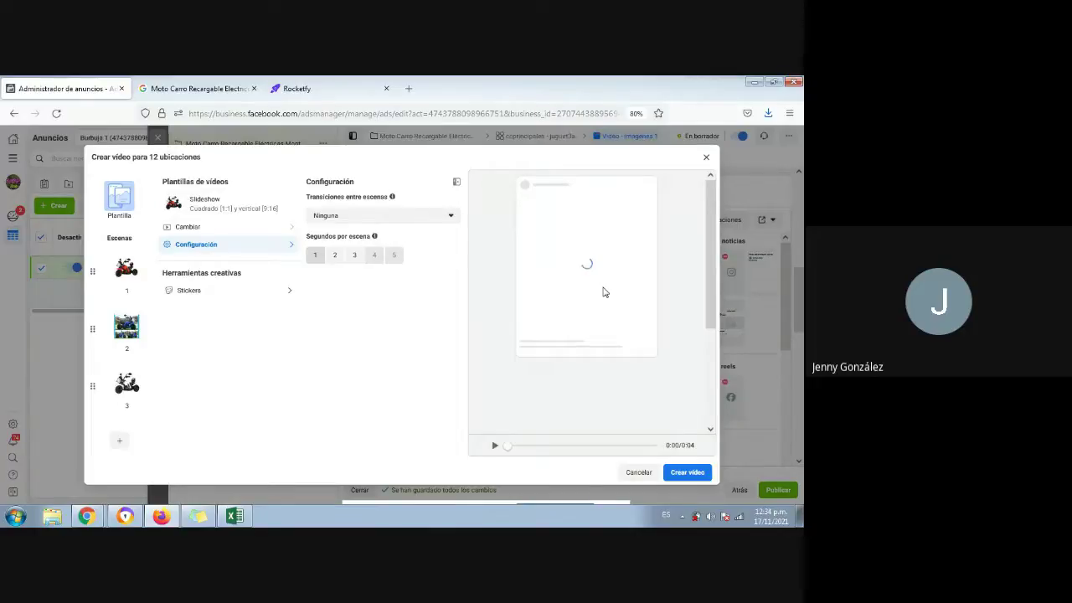
Build the slideshow video with Atenuado (fade) transitions and 3 seconds per scene, adding it to the ad.
{"action": "left_click", "coordinate": [495, 446]}
{"action": "left_click", "coordinate": [339, 219]}
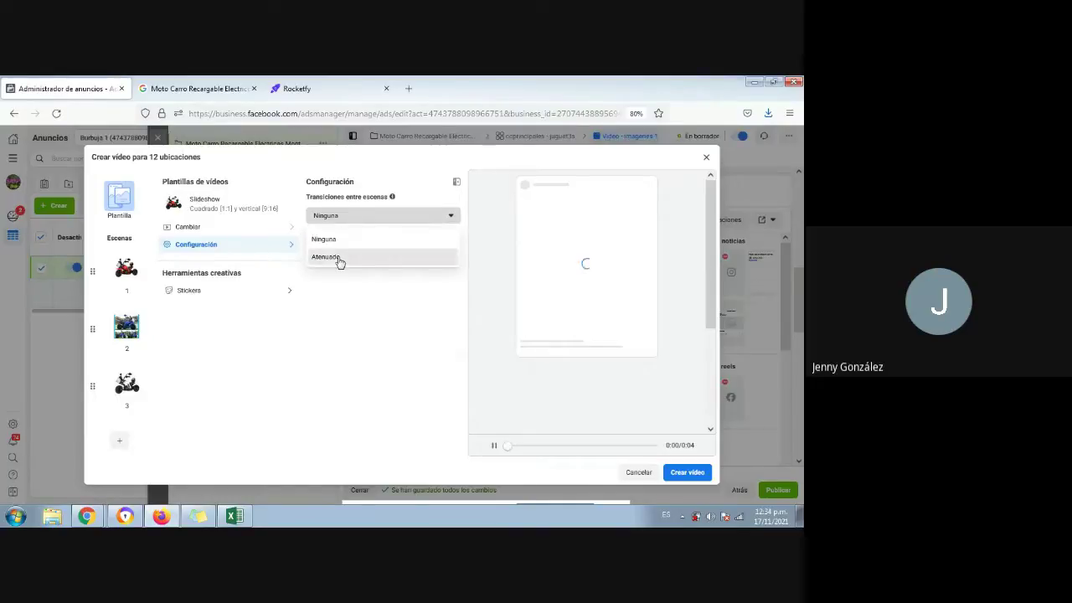
{"action": "left_click", "coordinate": [338, 258]}
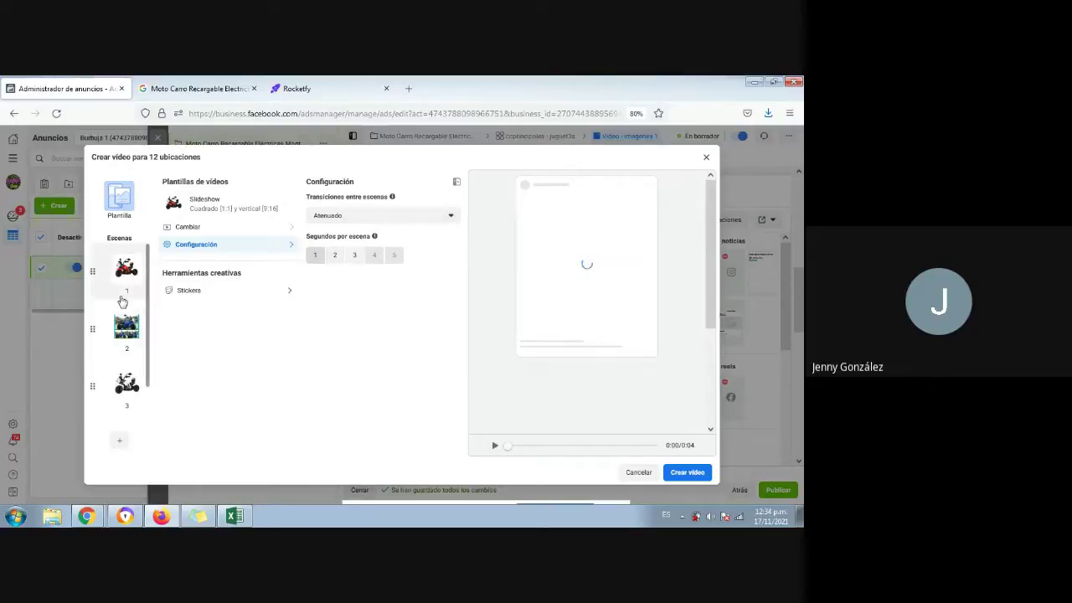
{"action": "left_click", "coordinate": [335, 256]}
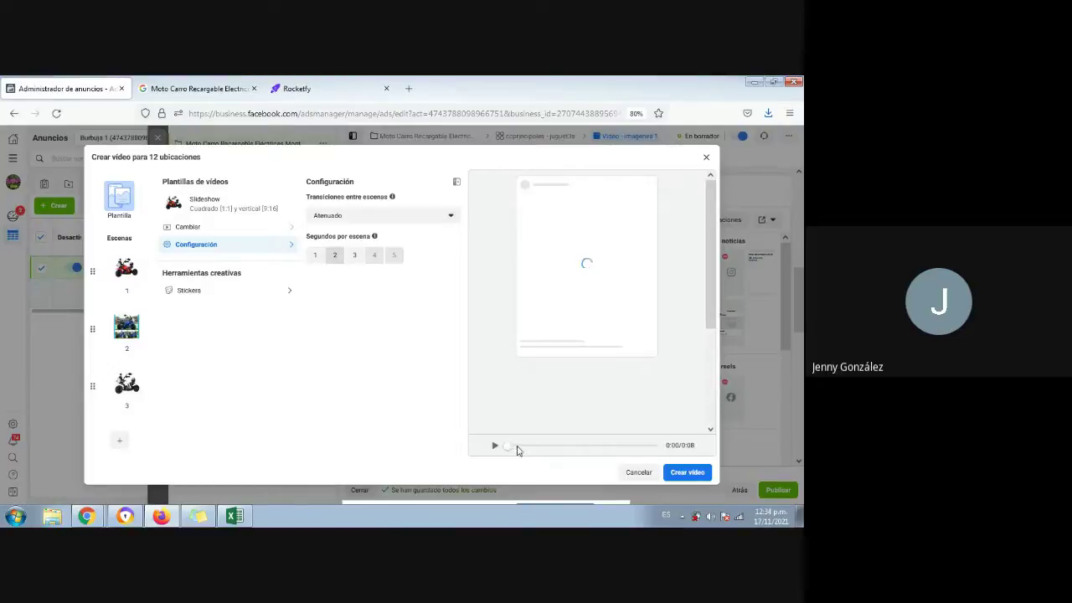
{"action": "left_click", "coordinate": [495, 445]}
{"action": "left_click", "coordinate": [355, 255]}
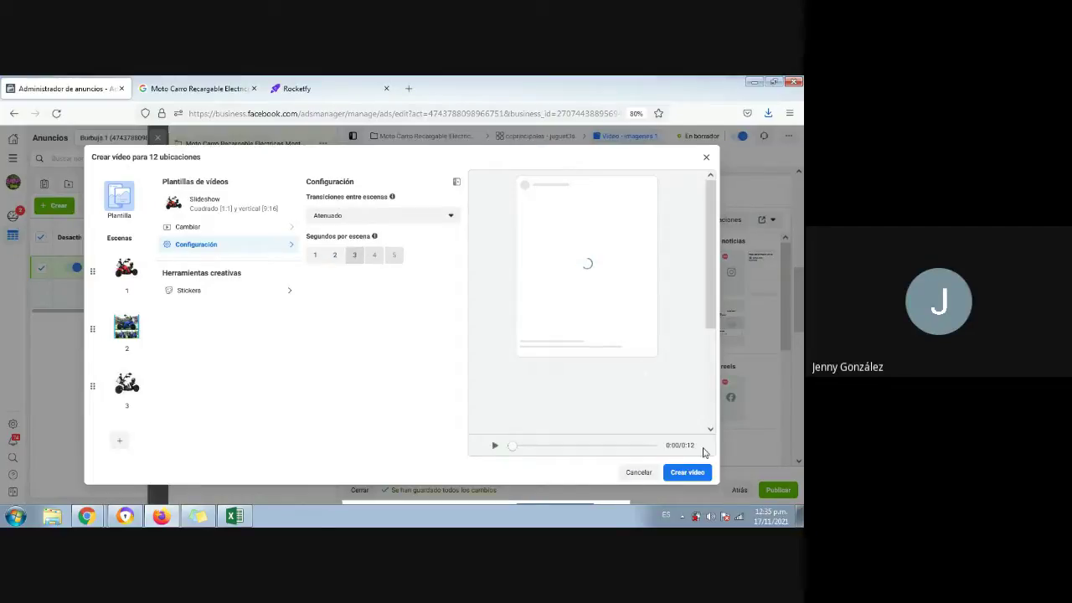
{"action": "left_click_drag", "start_coordinate": [710, 321], "coordinate": [710, 418]}
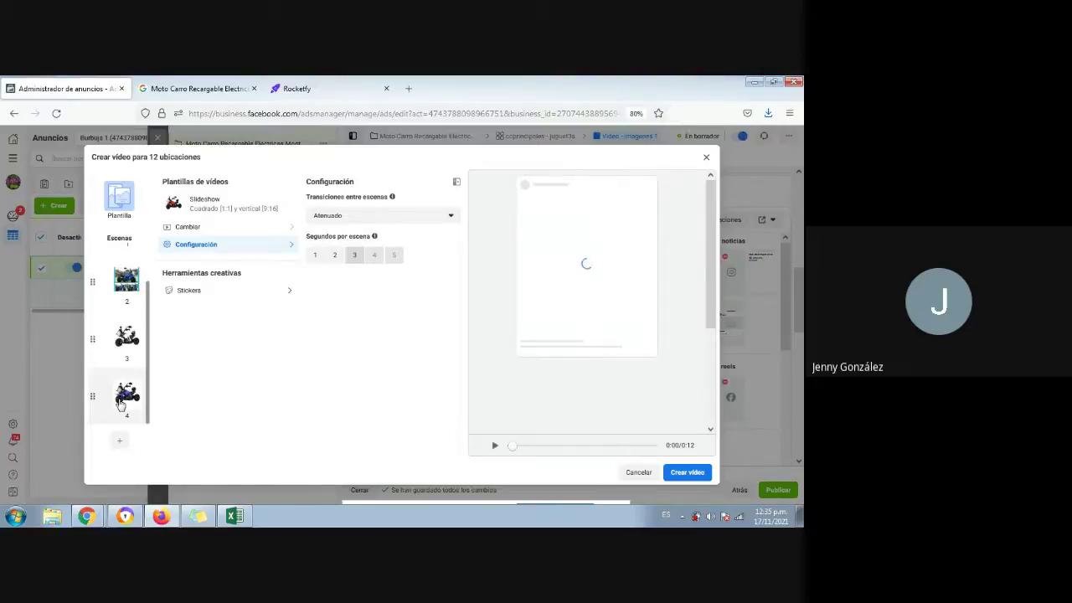
{"action": "scroll", "coordinate": [127, 413], "scroll_direction": "down", "scroll_amount": 1}
{"action": "left_click", "coordinate": [680, 474]}
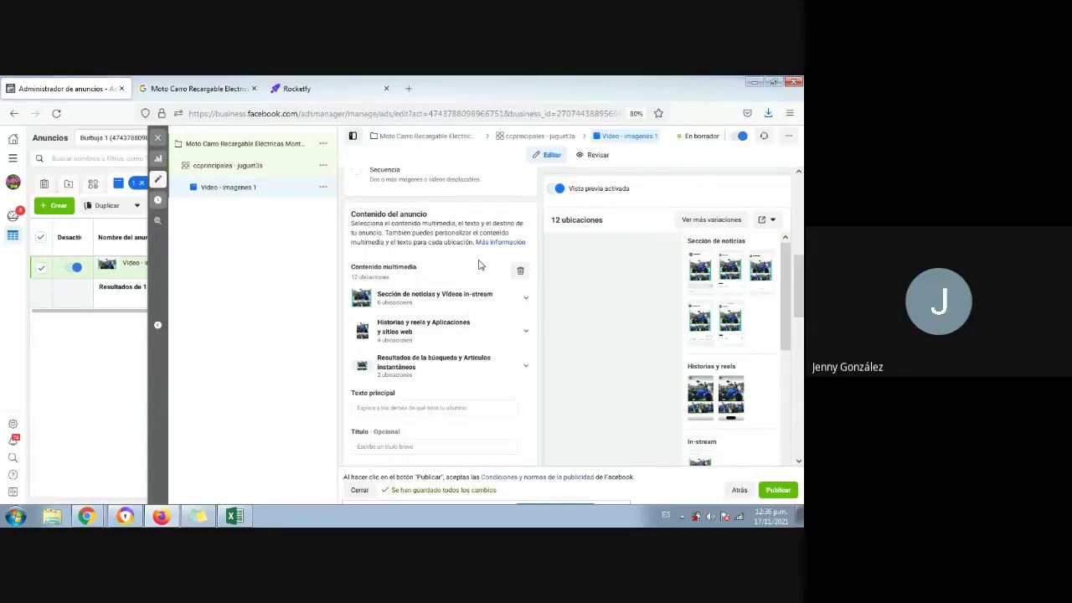
Show the moto ad previewed in all 12 placements via Ver más variaciones.
{"action": "scroll", "coordinate": [601, 315], "scroll_direction": "down", "scroll_amount": 2}
{"action": "scroll", "coordinate": [790, 317], "scroll_direction": "down", "scroll_amount": 2}
{"action": "scroll", "coordinate": [789, 316], "scroll_direction": "up", "scroll_amount": 2}
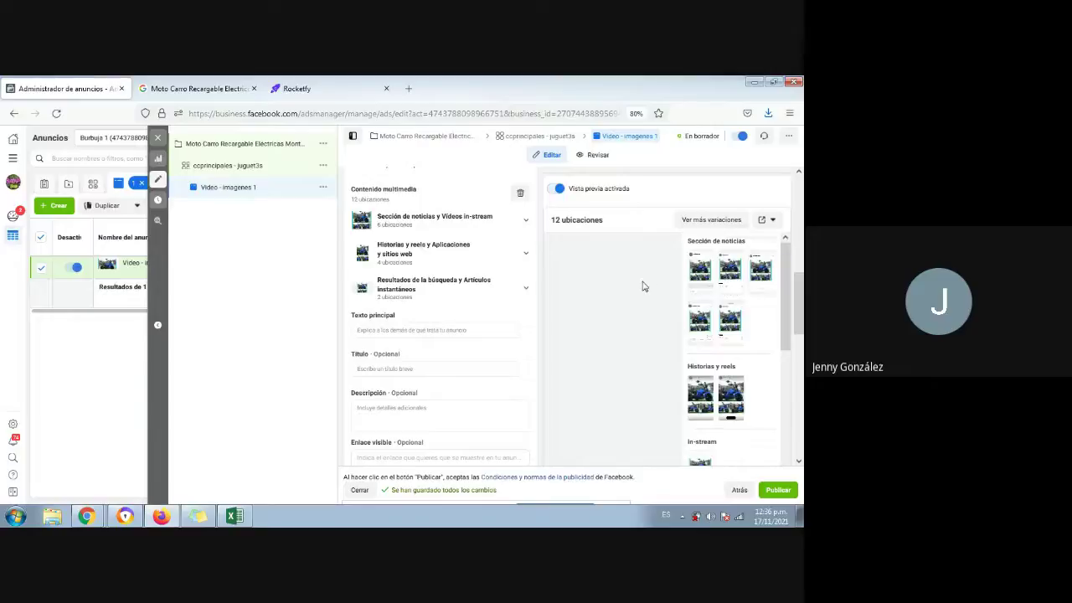
{"action": "left_click", "coordinate": [712, 220]}
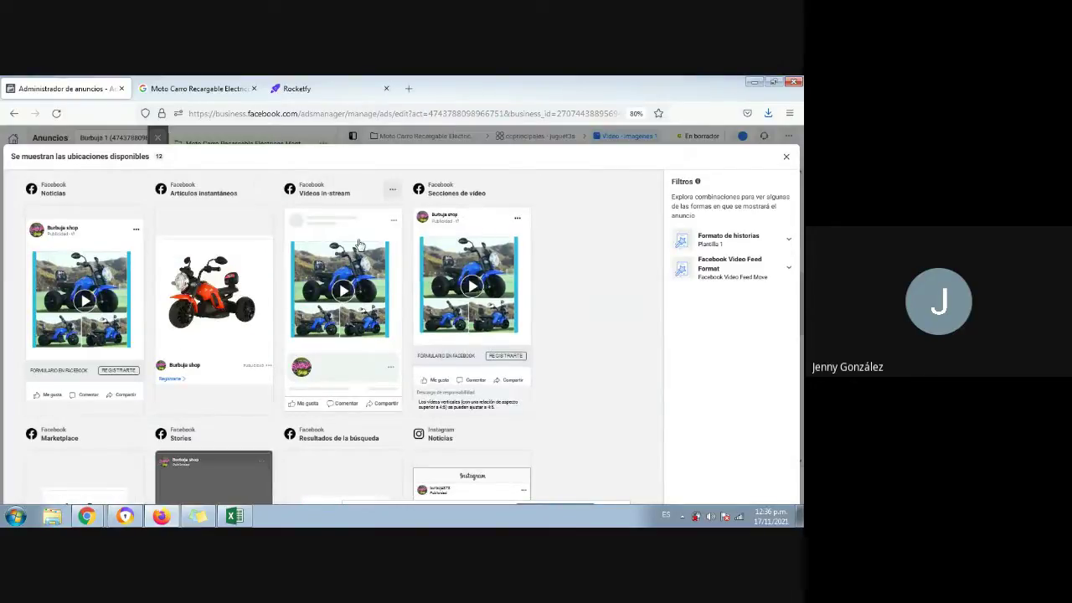
Scroll through the Marketplace, Stories, search results and Instagram feed placement previews.
{"action": "scroll", "coordinate": [240, 326], "scroll_direction": "down", "scroll_amount": 1}
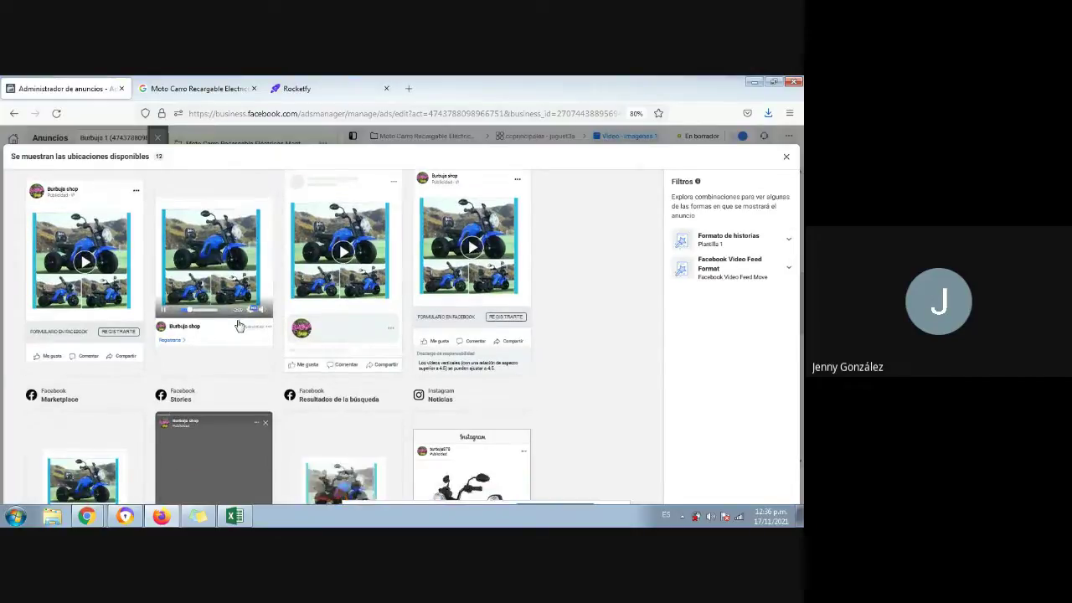
{"action": "scroll", "coordinate": [220, 416], "scroll_direction": "down", "scroll_amount": 1}
{"action": "scroll", "coordinate": [220, 418], "scroll_direction": "down", "scroll_amount": 2}
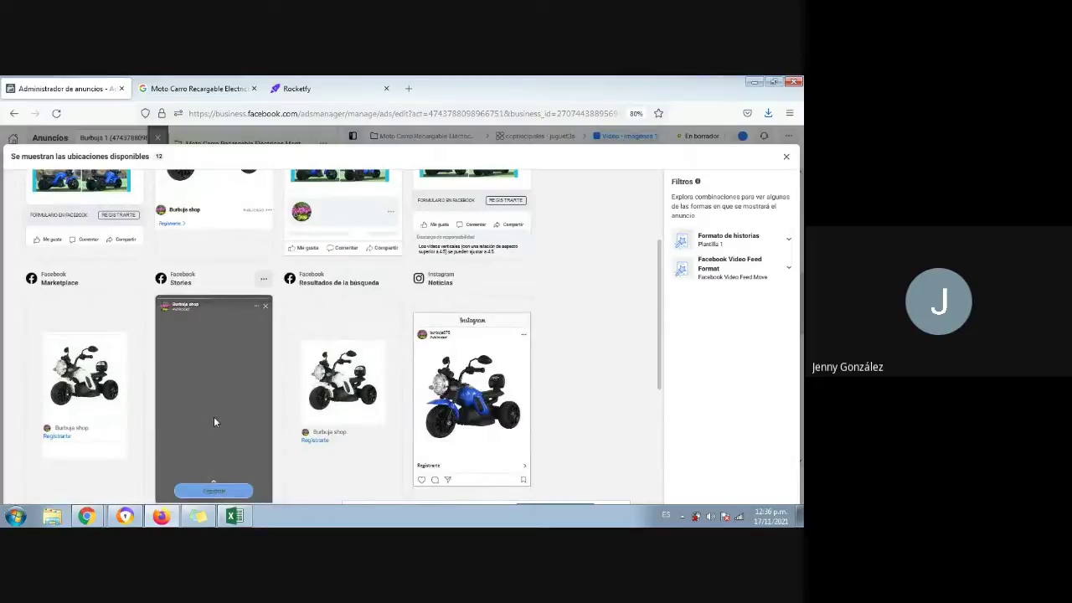
{"action": "scroll", "coordinate": [214, 422], "scroll_direction": "up", "scroll_amount": 3}
{"action": "left_click", "coordinate": [786, 157]}
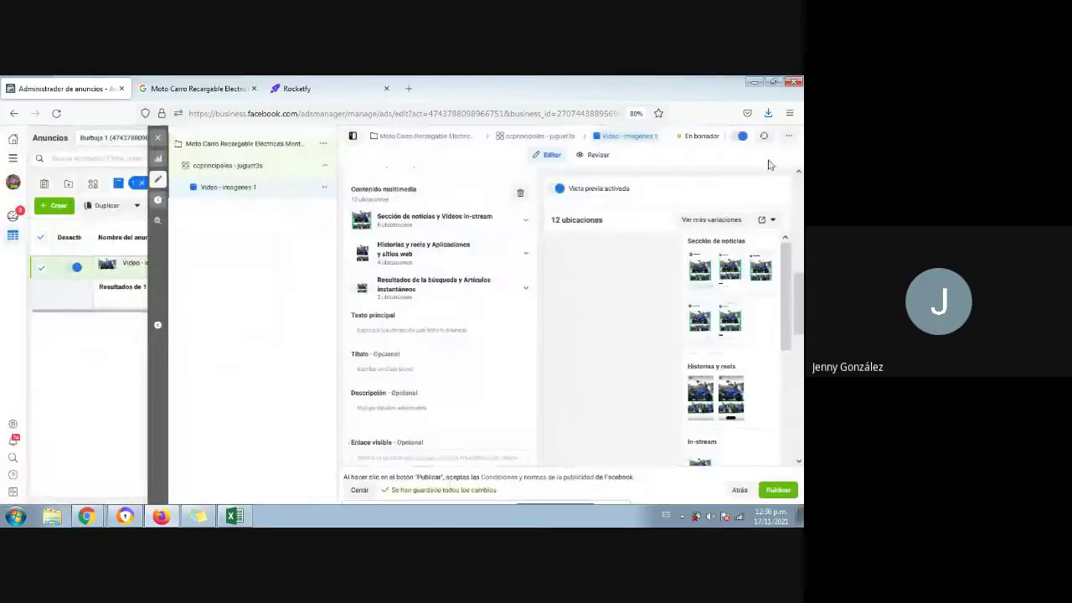
{"action": "left_click", "coordinate": [432, 328]}
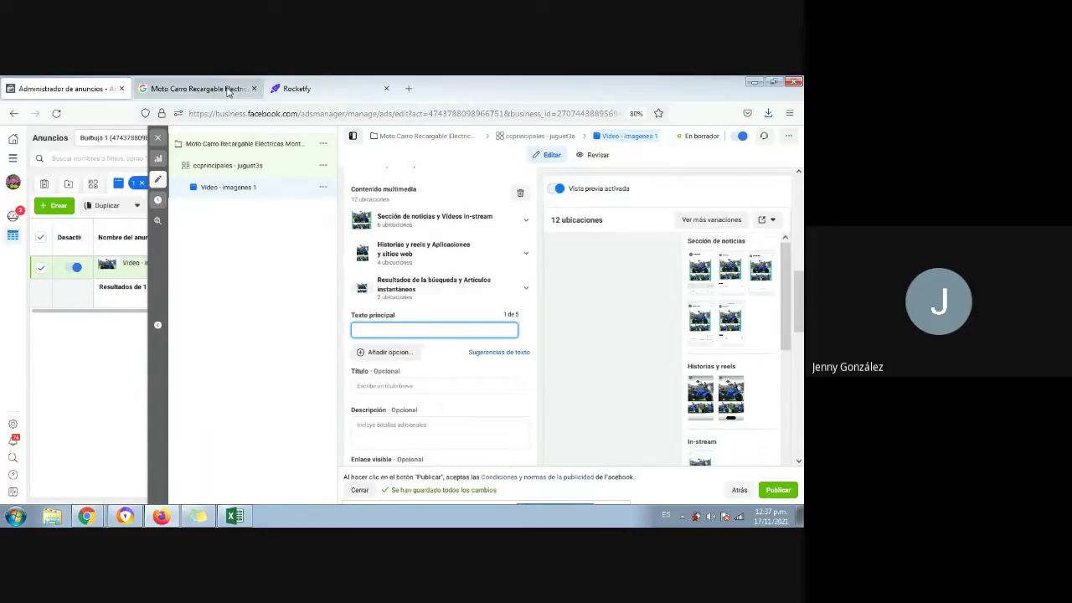
{"action": "scroll", "coordinate": [477, 379], "scroll_direction": "down", "scroll_amount": 1}
{"action": "scroll", "coordinate": [477, 379], "scroll_direction": "up", "scroll_amount": 3}
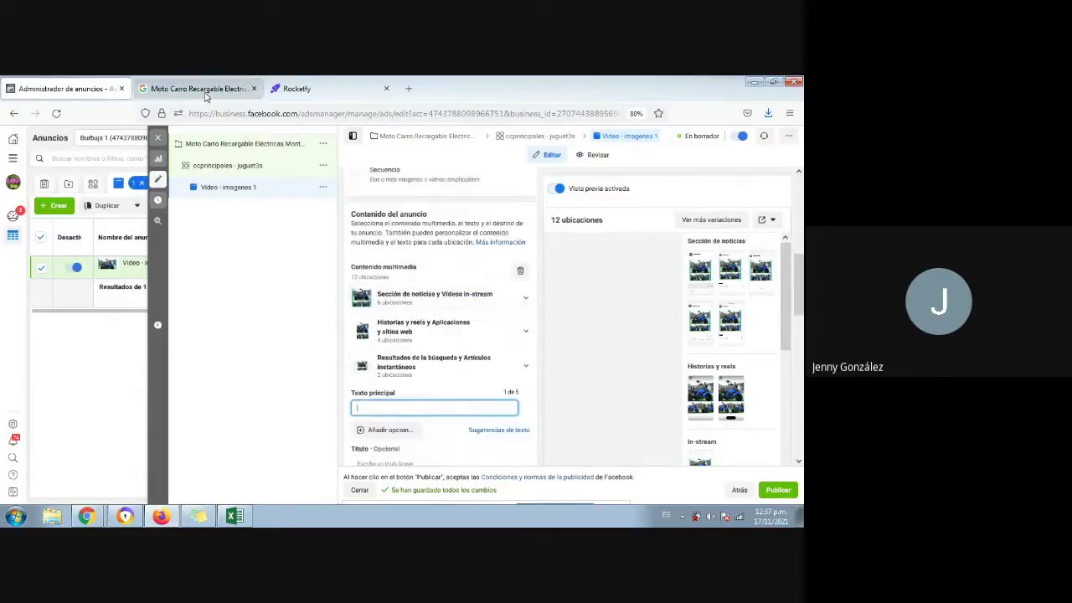
{"action": "left_click", "coordinate": [196, 88]}
{"action": "left_click", "coordinate": [297, 88]}
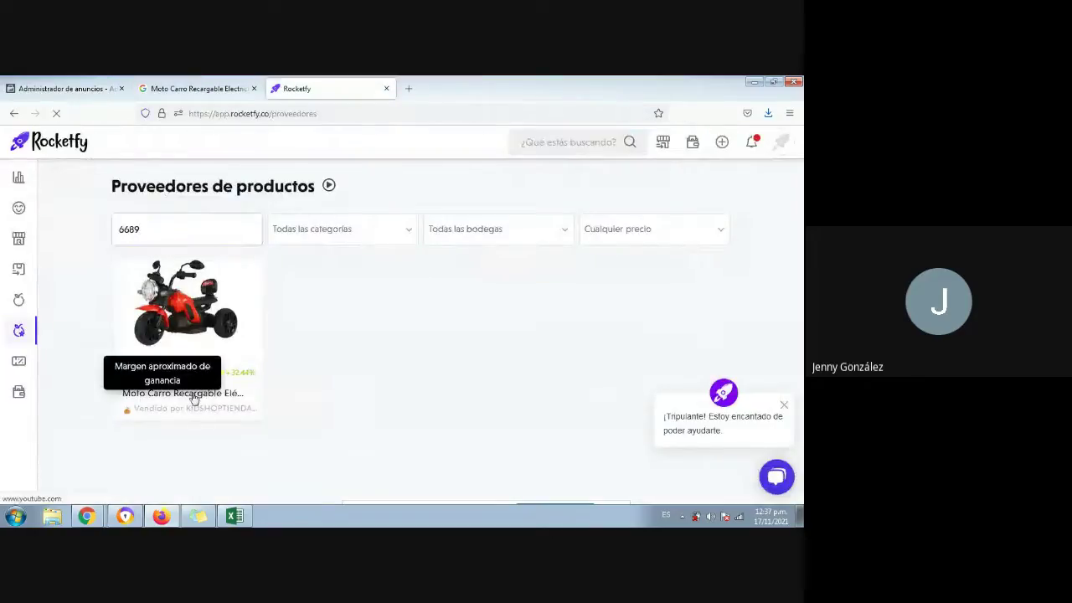
{"action": "left_click", "coordinate": [192, 393]}
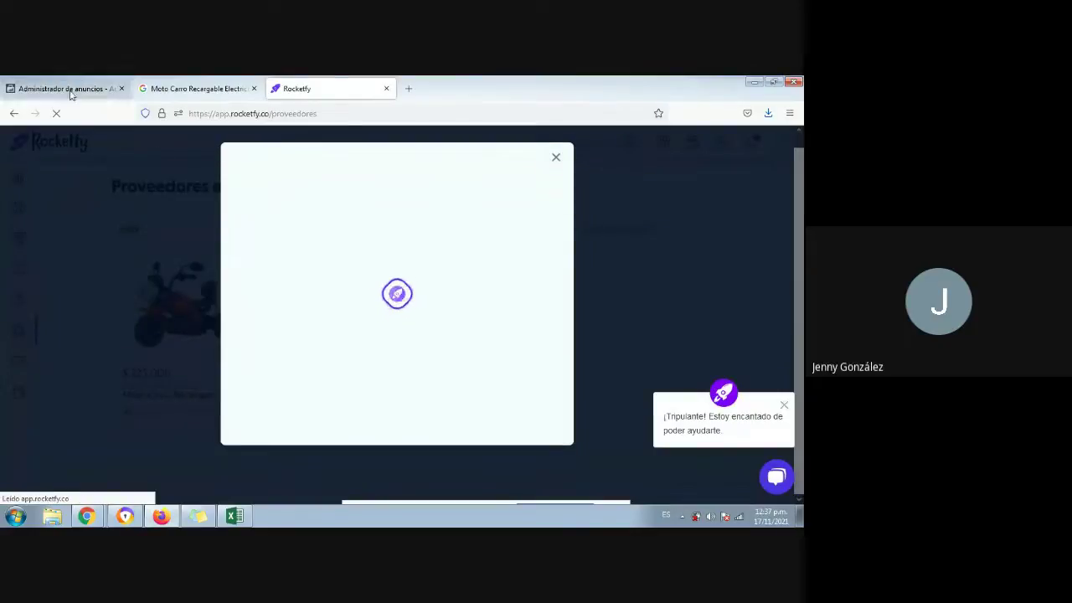
{"action": "key", "text": "ctrl+Tab"}
{"action": "scroll", "coordinate": [448, 323], "scroll_direction": "down", "scroll_amount": 2}
Begin the primary text with 'La diversión para tu hijo, segura y a un precio…'.
{"action": "left_click", "coordinate": [448, 324]}
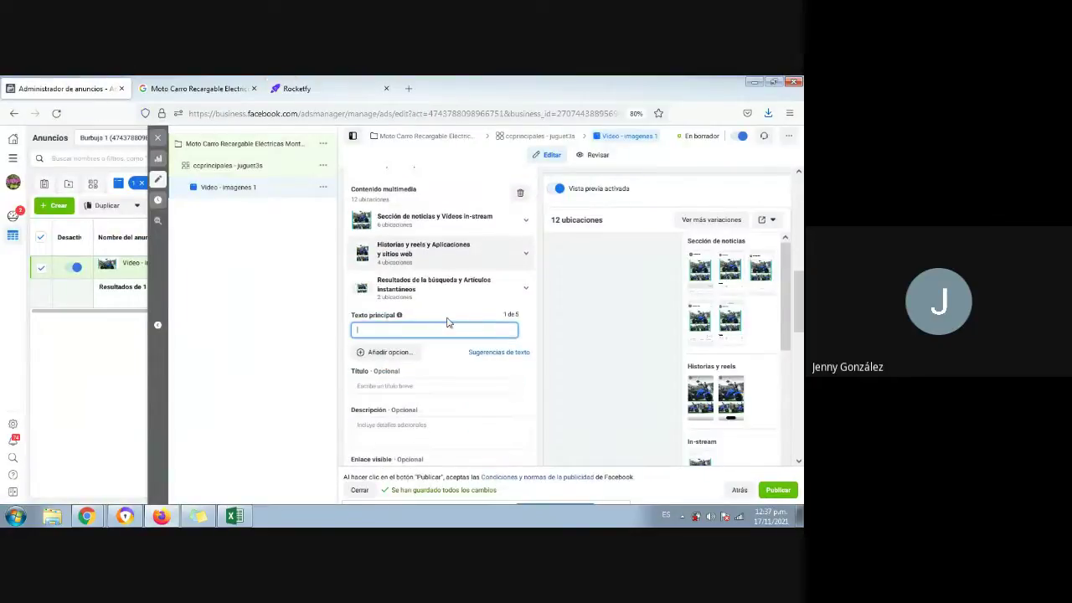
{"action": "type", "text": "La diversión para"}
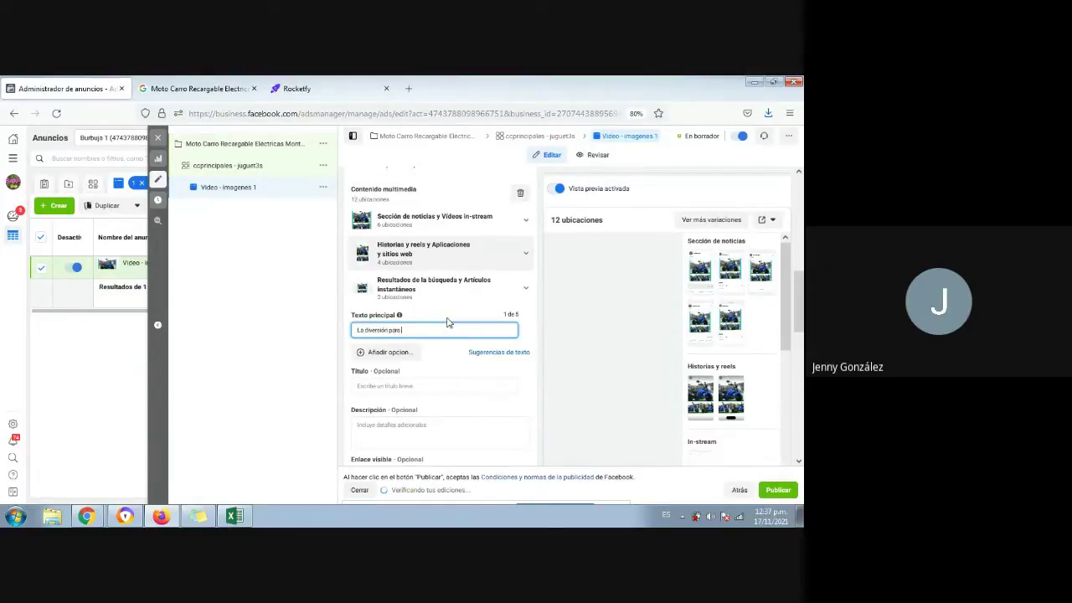
{"action": "type", "text": " tu hijo, segura y "}
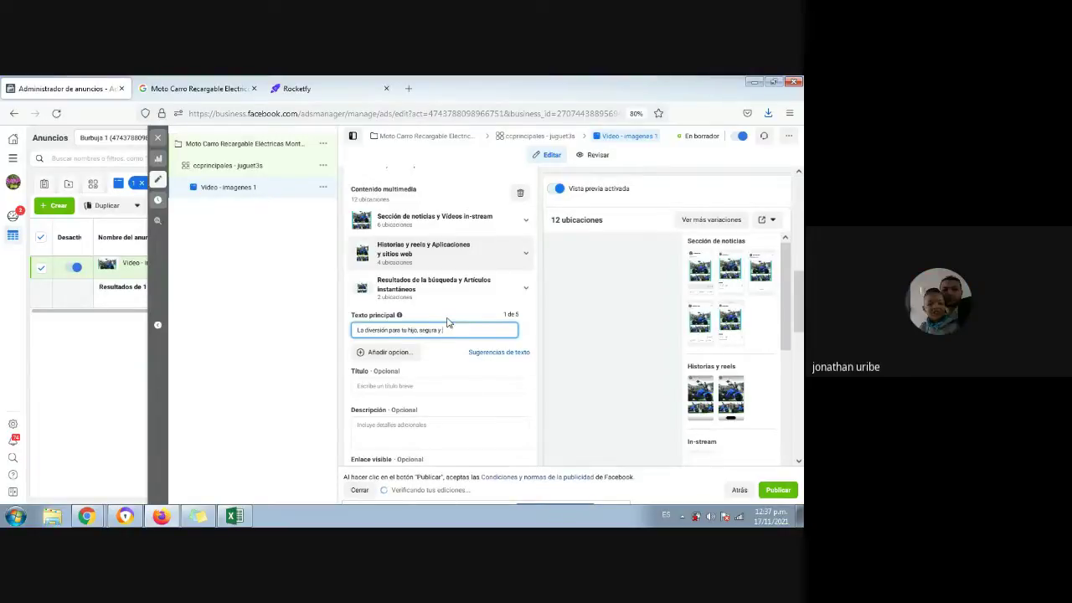
{"action": "type", "text": "a un precio "}
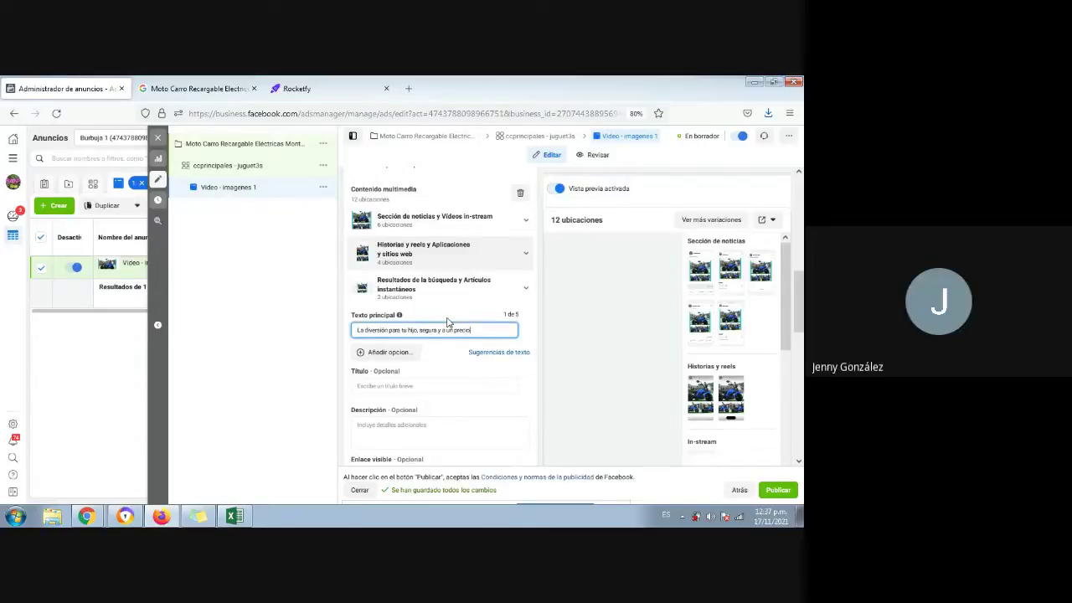
{"action": "type", "text": "incre"}
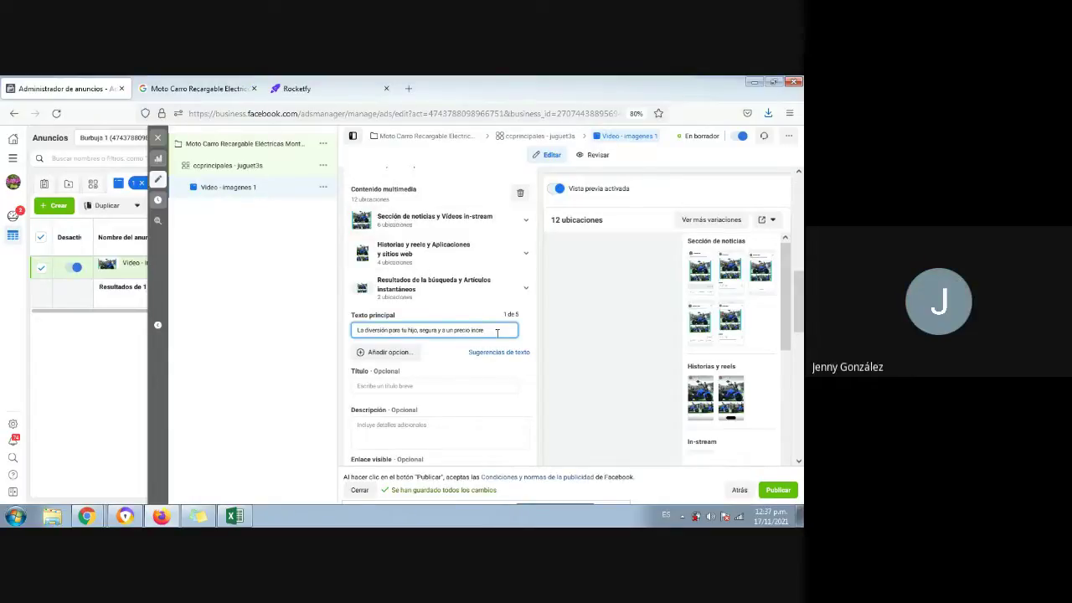
{"action": "type", "text": "."}
Add a second line 'con la moto recargable electrica' to the primary text.
{"action": "key", "text": "Return"}
{"action": "type", "text": "moto recargable electrico"}
{"action": "key", "text": "BackSpace"}
{"action": "type", "text": "a"}
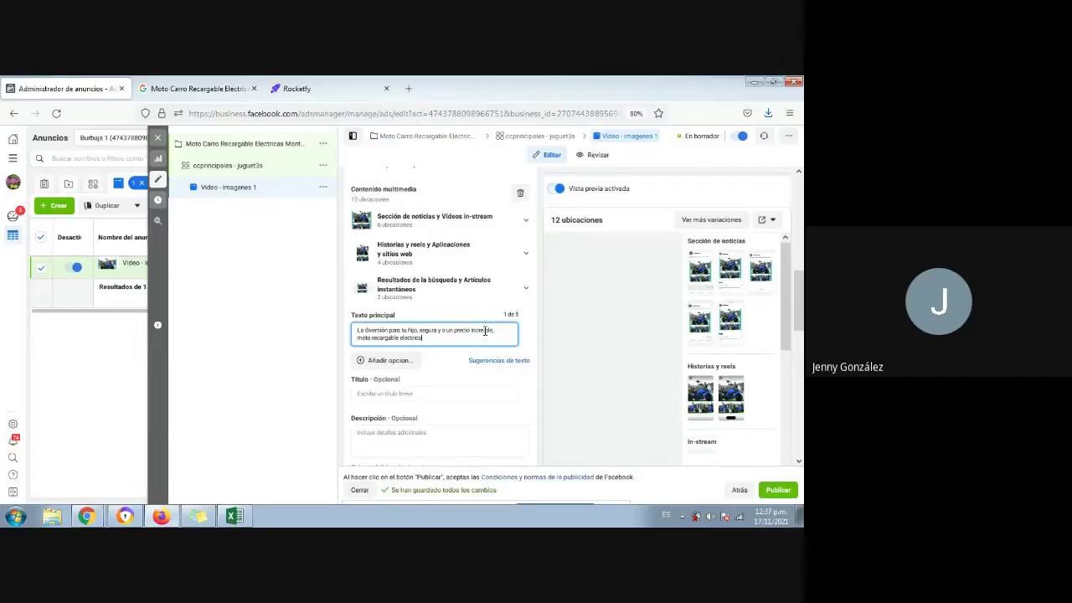
{"action": "key", "text": "Home"}
{"action": "type", "text": "con la"}
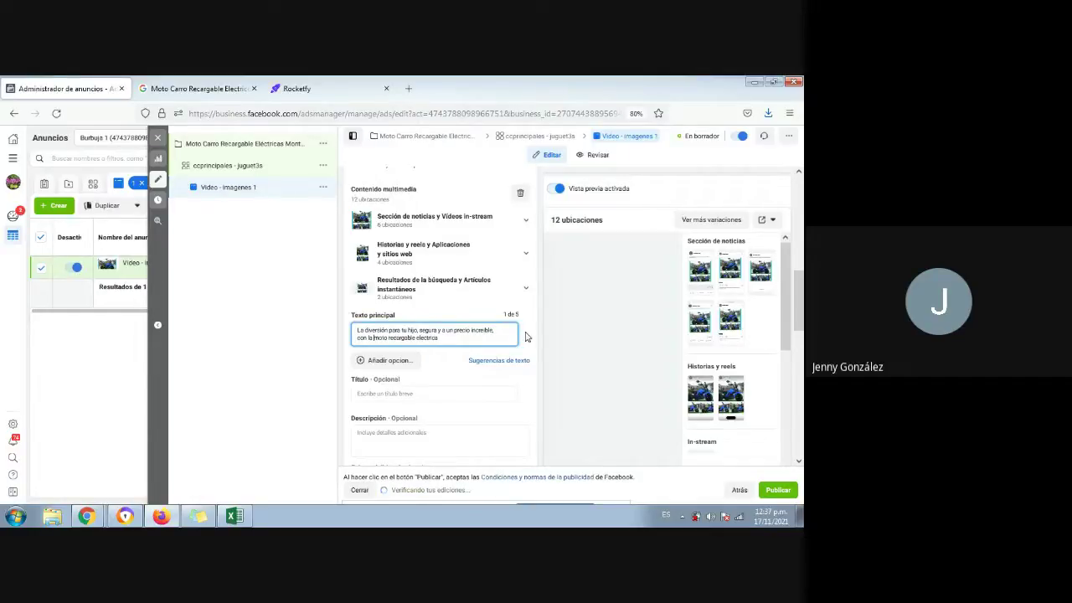
{"action": "scroll", "coordinate": [636, 316], "scroll_direction": "down", "scroll_amount": 5}
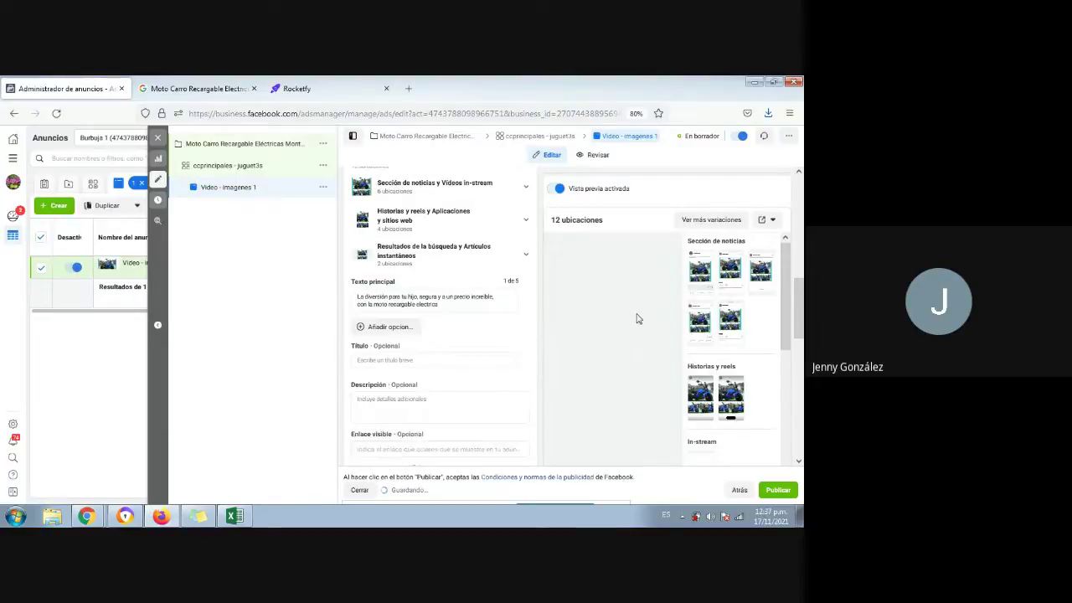
{"action": "scroll", "coordinate": [631, 316], "scroll_direction": "up", "scroll_amount": 2}
{"action": "scroll", "coordinate": [466, 268], "scroll_direction": "up", "scroll_amount": 3}
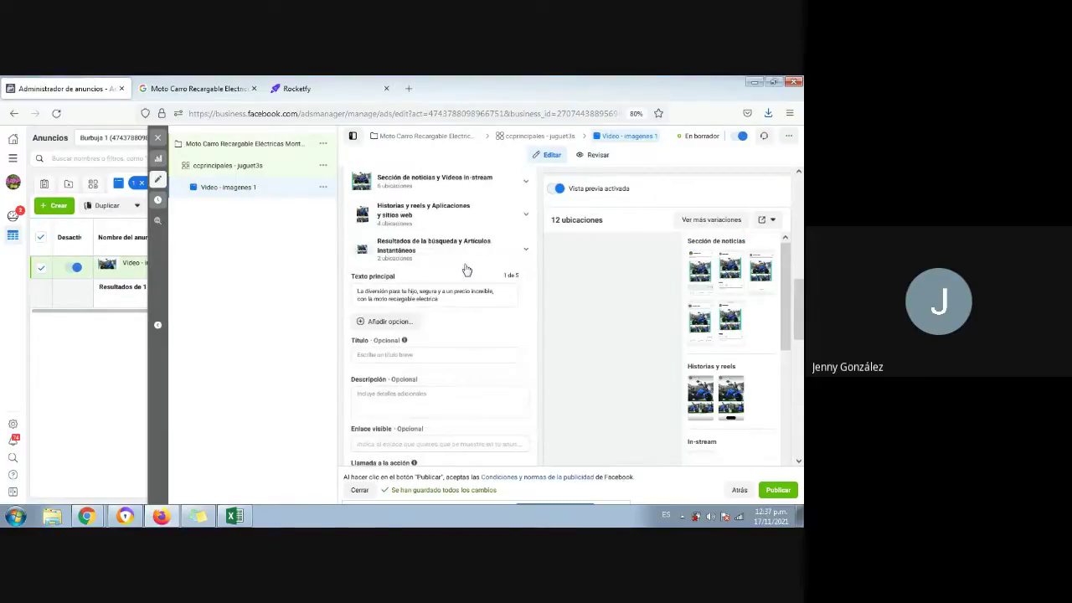
{"action": "mouse_move", "coordinate": [397, 285]}
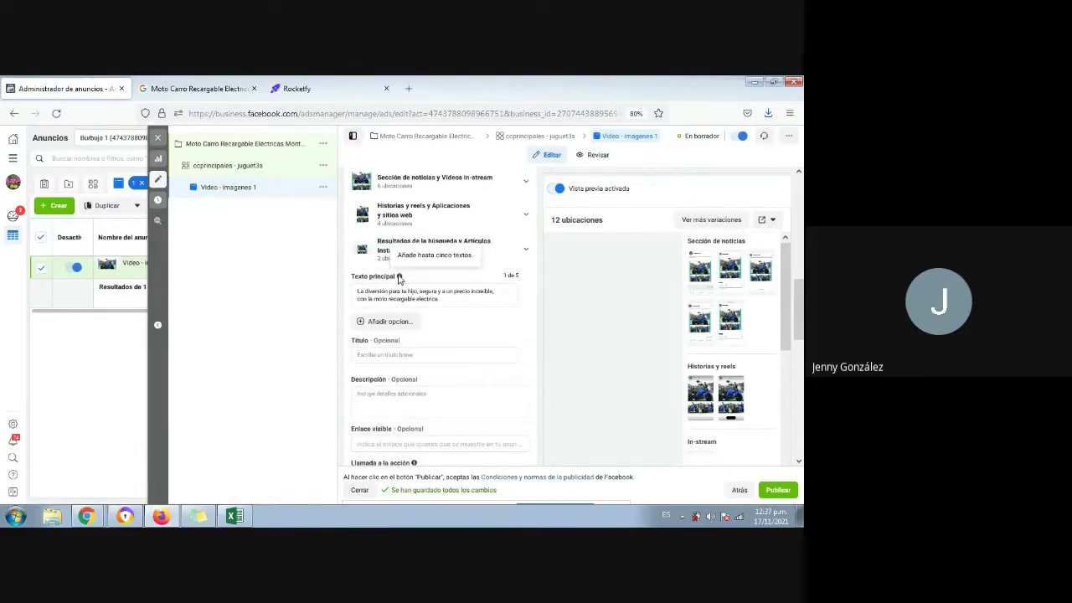
{"action": "left_click", "coordinate": [443, 299]}
Add a second, empty primary-text option under Texto principal.
{"action": "key", "text": "ctrl+a"}
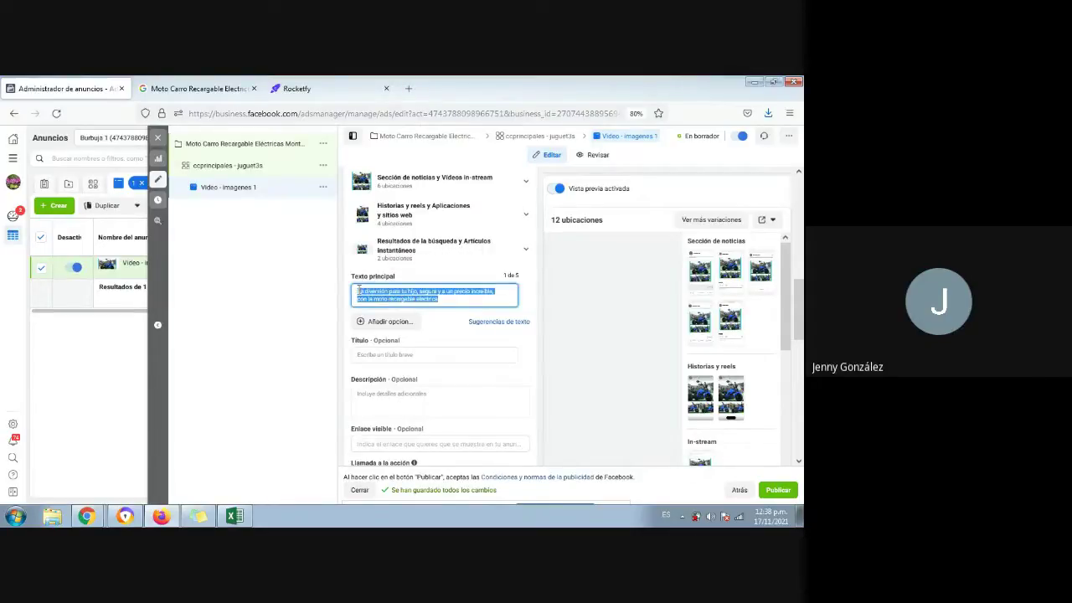
{"action": "left_click", "coordinate": [444, 303]}
{"action": "left_click", "coordinate": [389, 321]}
{"action": "left_click", "coordinate": [395, 321]}
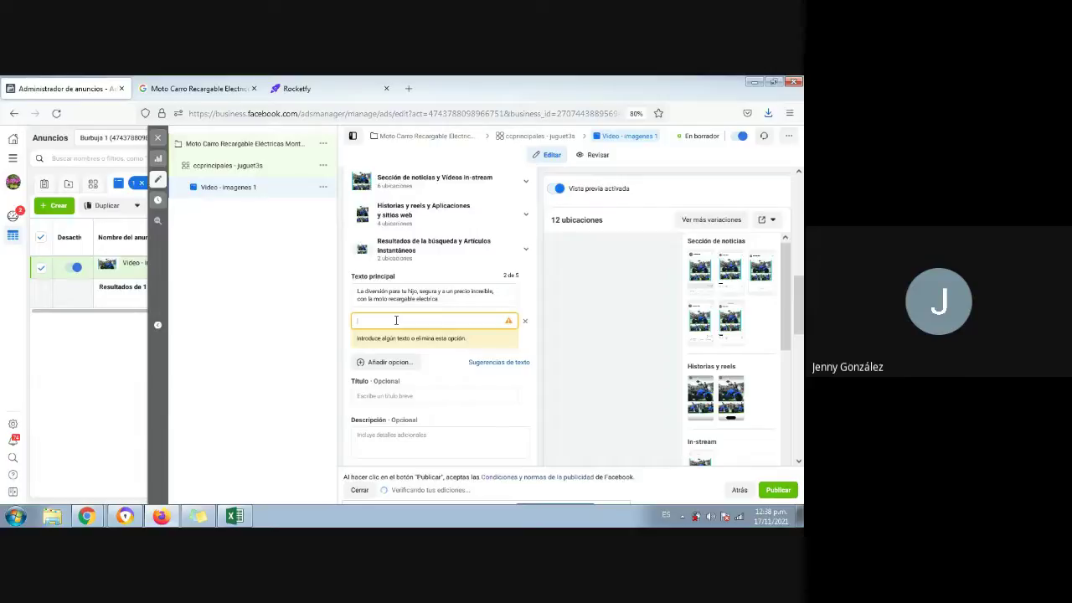
{"action": "left_click", "coordinate": [392, 303]}
{"action": "left_click", "coordinate": [397, 321]}
Check the Rocketfy product page in another tab, then return to the ad editor.
{"action": "key", "text": "ctrl+Tab"}
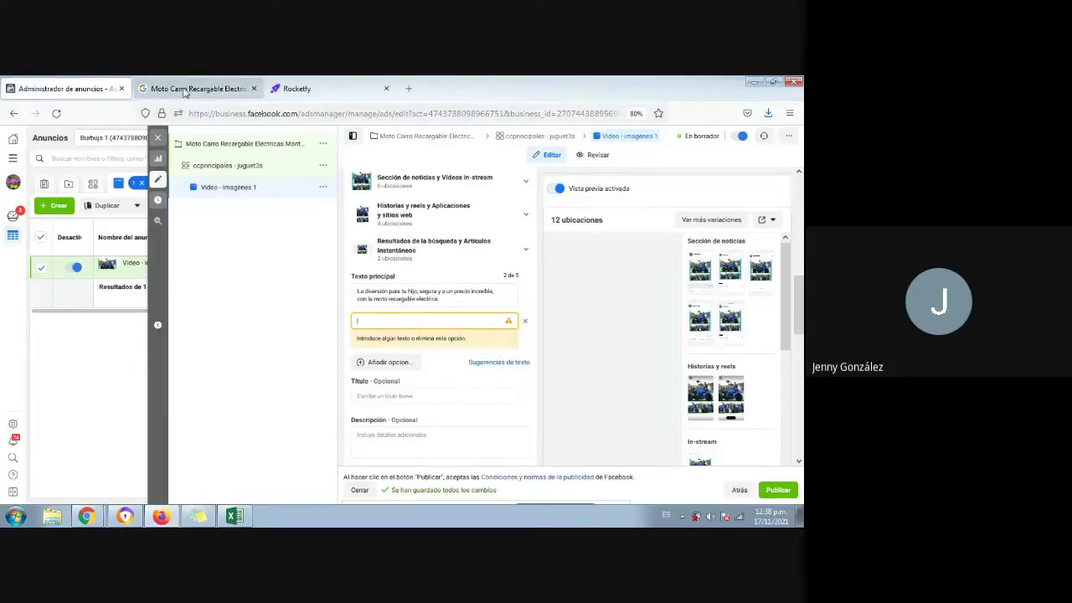
{"action": "key", "text": "ctrl+Tab"}
{"action": "scroll", "coordinate": [470, 302], "scroll_direction": "down", "scroll_amount": 5}
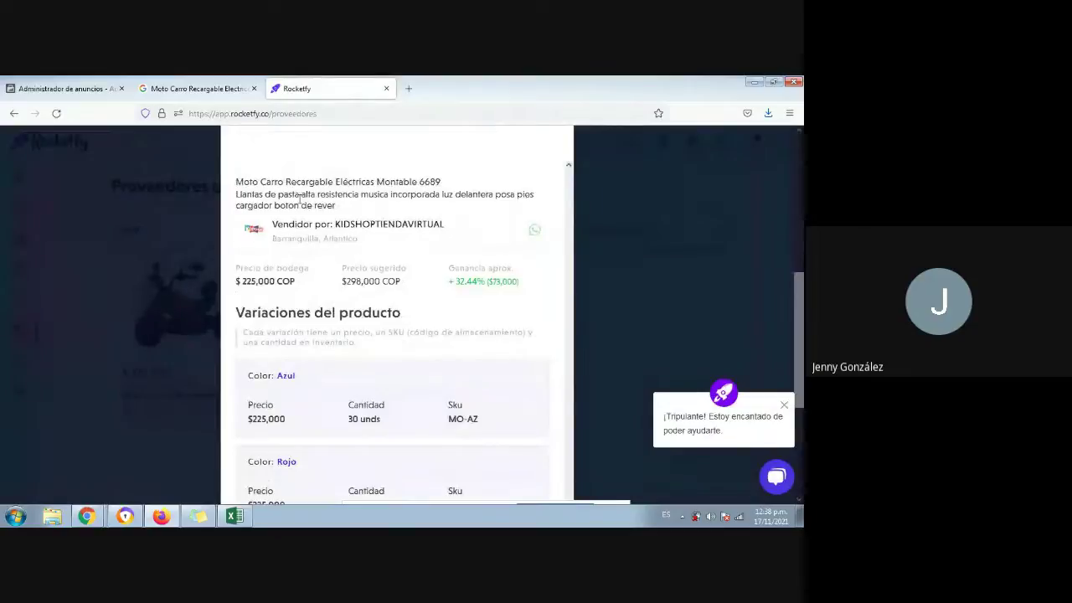
{"action": "left_click", "coordinate": [105, 90]}
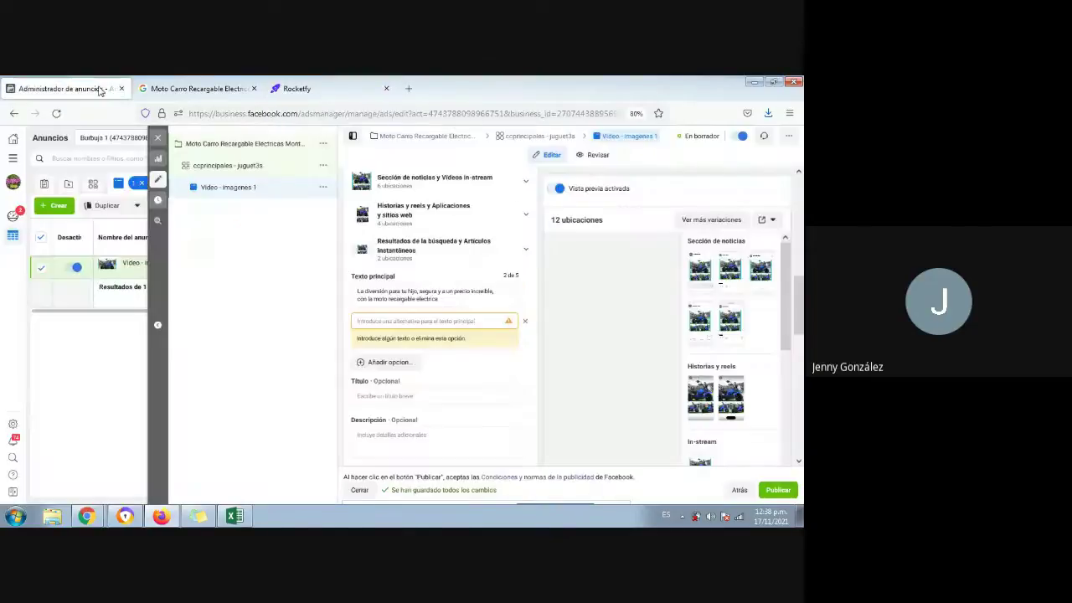
Write the second variant 'Una moto electrica para tu hijo, de alta resistencia y seguridad'.
{"action": "left_click", "coordinate": [449, 322]}
{"action": "type", "text": "Una moto electrica para tu"}
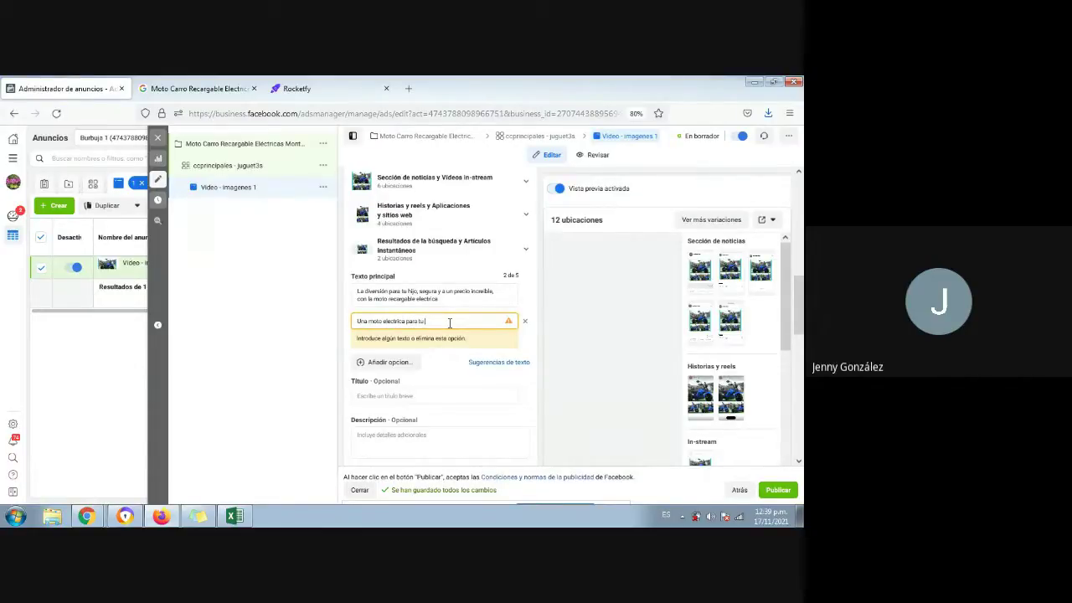
{"action": "type", "text": " hijo, de alta resistencia y seguridad"}
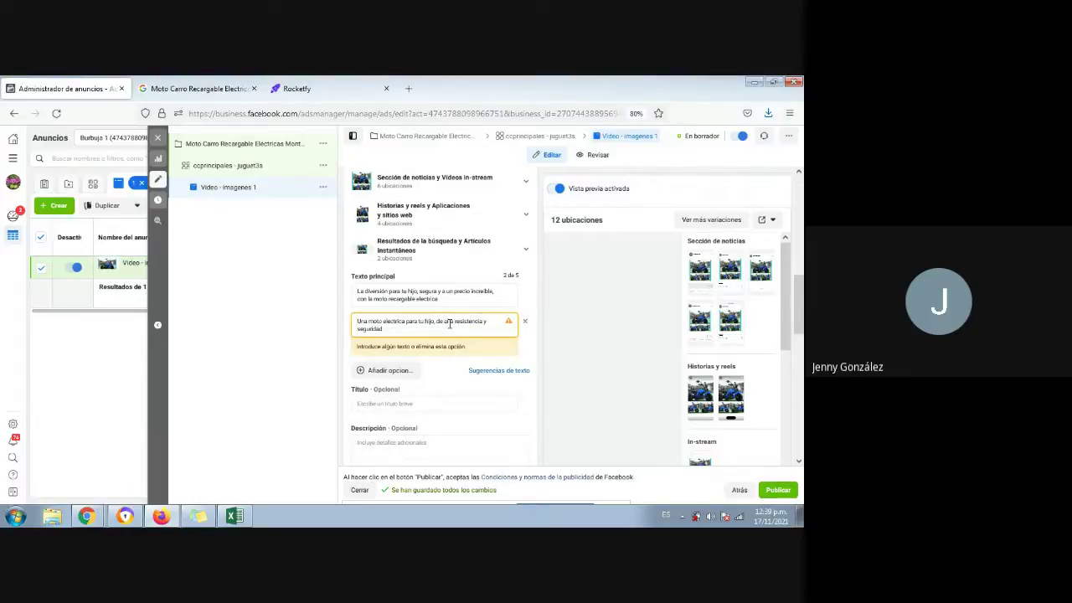
{"action": "left_click", "coordinate": [452, 367]}
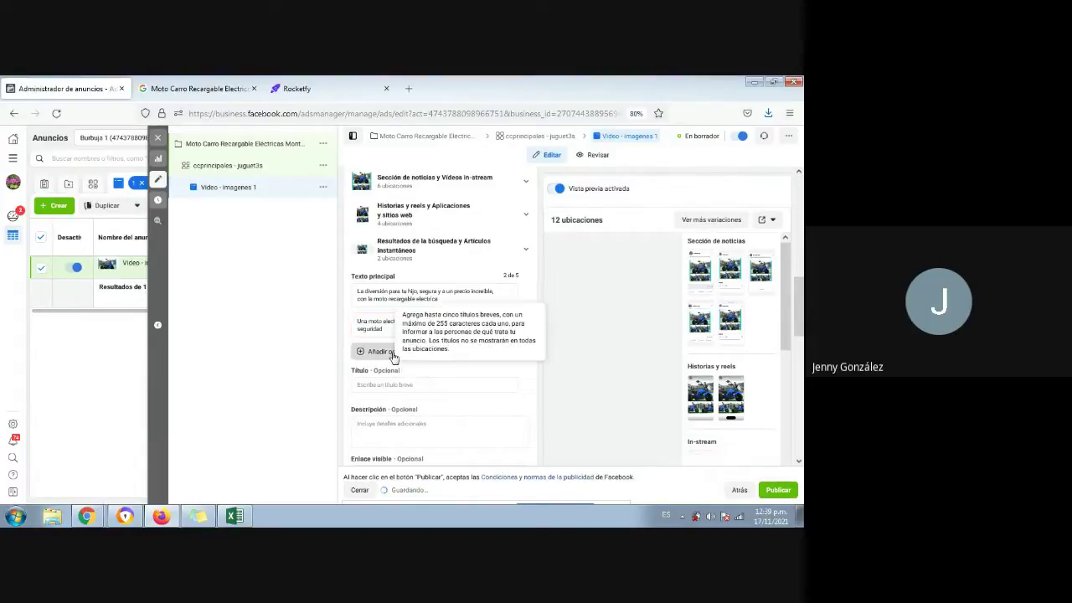
Add a third variant 'La mejor muestra de amor es con un regalo único para el nene…'.
{"action": "left_click", "coordinate": [391, 355]}
{"action": "type", "text": "E mejo"}
{"action": "key", "text": "BackSpace"}
{"action": "key", "text": "BackSpace"}
{"action": "key", "text": "BackSpace"}
{"action": "key", "text": "BackSpace"}
{"action": "key", "text": "BackSpace"}
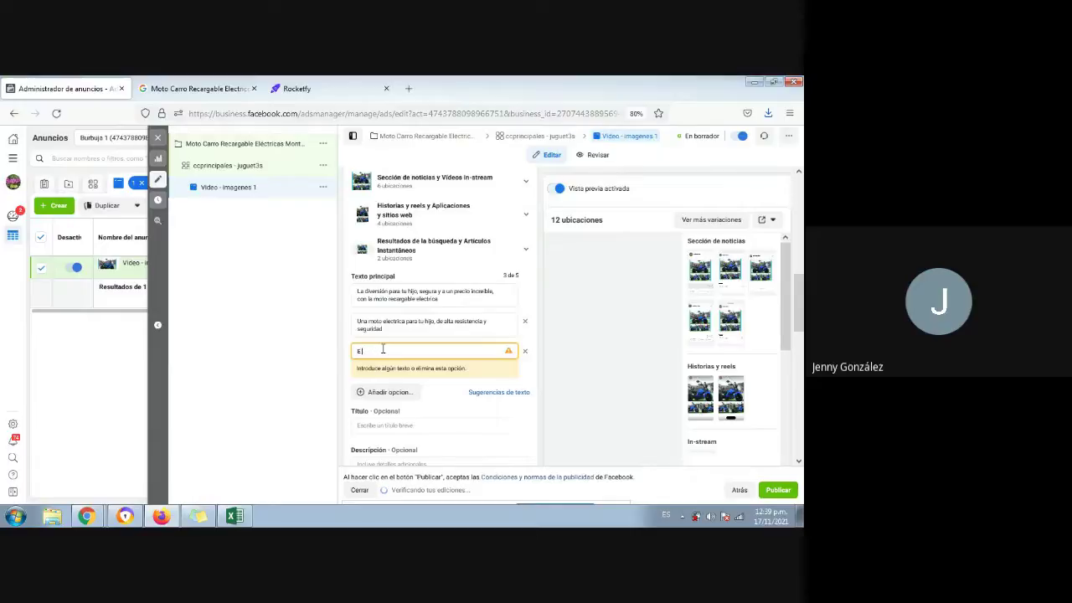
{"action": "type", "text": "mejo"}
{"action": "key", "text": "BackSpace"}
{"action": "key", "text": "BackSpace"}
{"action": "key", "text": "BackSpace"}
{"action": "key", "text": "BackSpace"}
{"action": "key", "text": "BackSpace"}
{"action": "type", "text": "a mejor muestra de"}
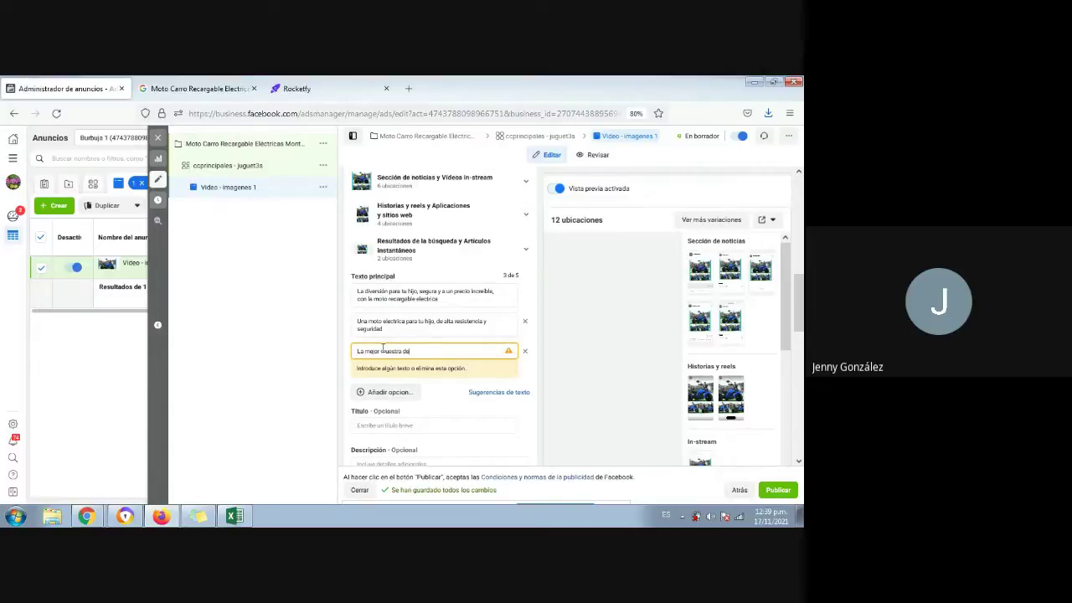
{"action": "type", "text": " amor es con un regalo único"}
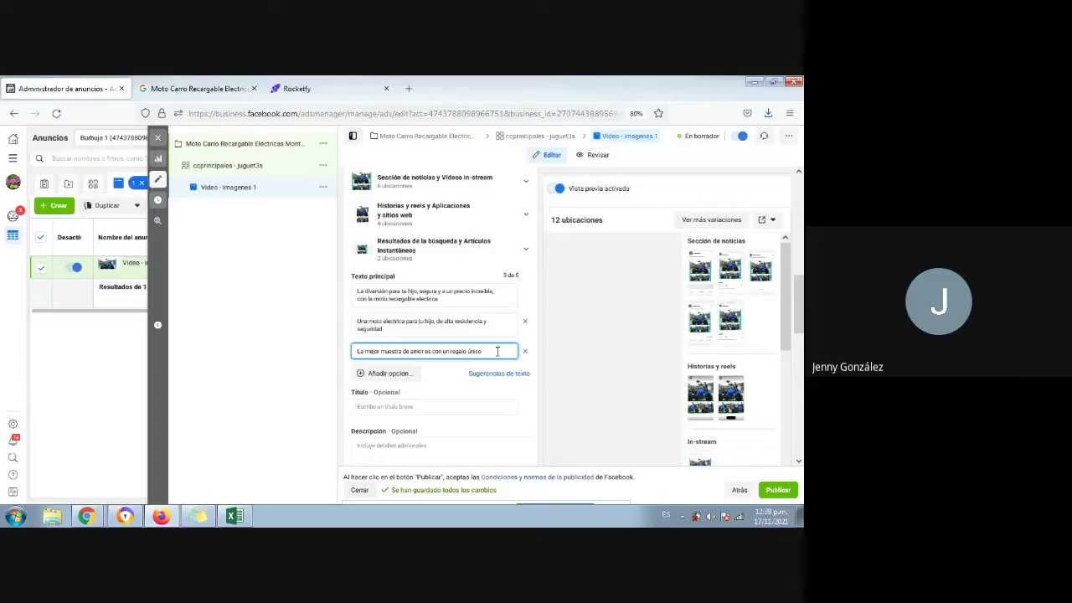
{"action": "type", "text": "para"}
{"action": "type", "text": "l"}
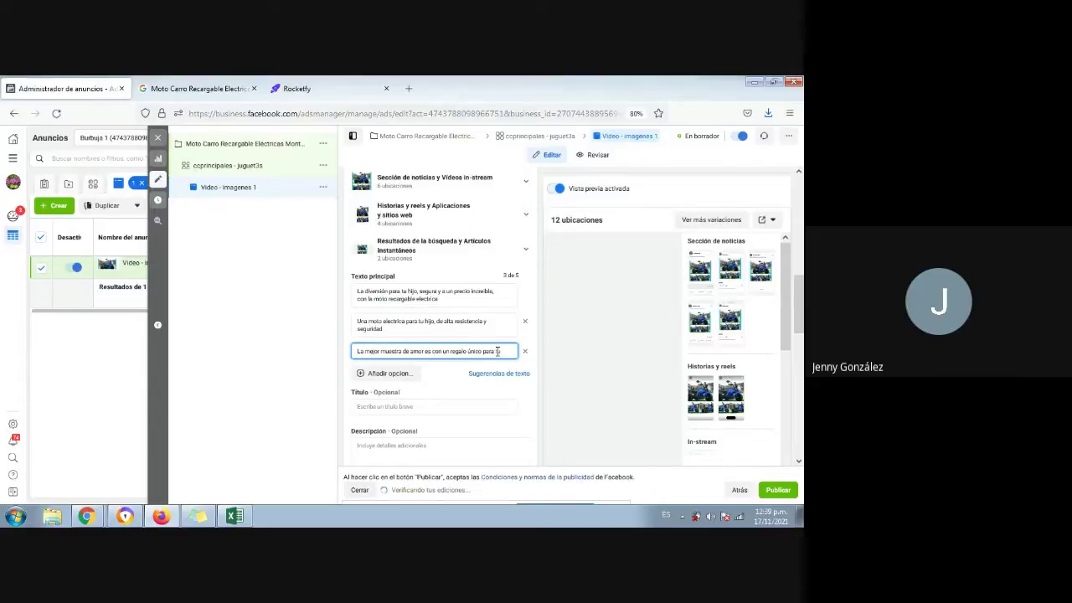
{"action": "type", "text": " hijo."}
{"action": "left_click_drag", "start_coordinate": [511, 322], "coordinate": [501, 315]}
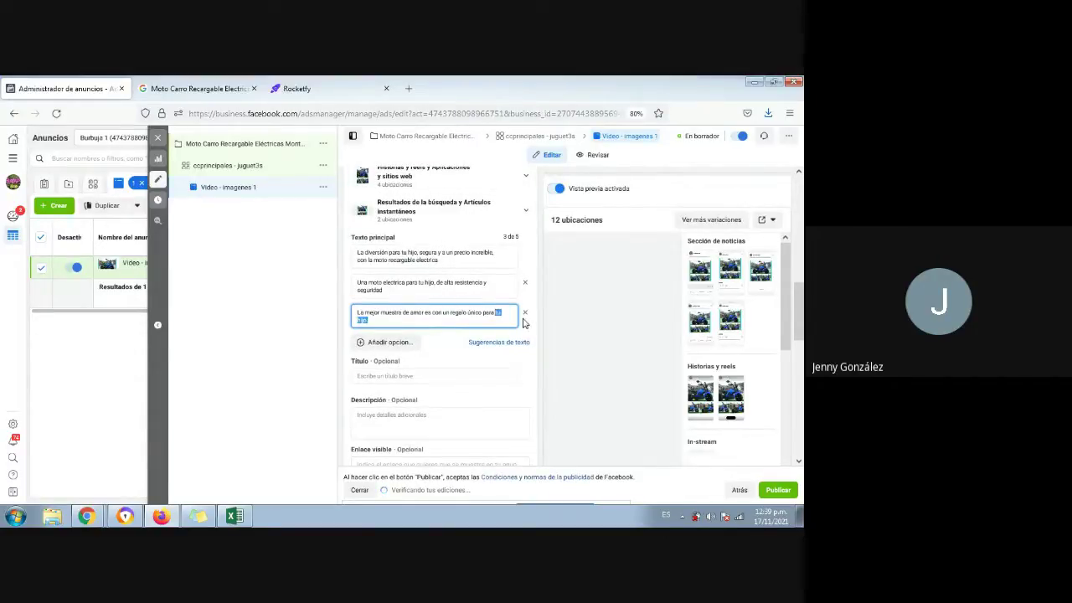
{"action": "type", "text": "wi"}
{"action": "key", "text": "BackSpace"}
{"action": "key", "text": "BackSpace"}
{"action": "type", "text": "el nene de la familia."}
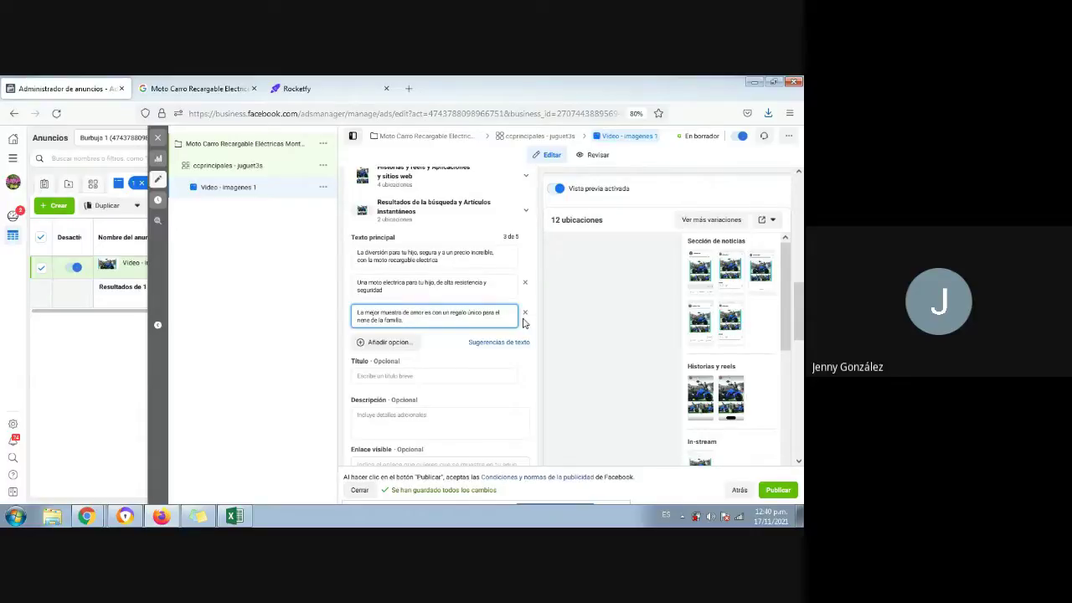
{"action": "left_click", "coordinate": [451, 376]}
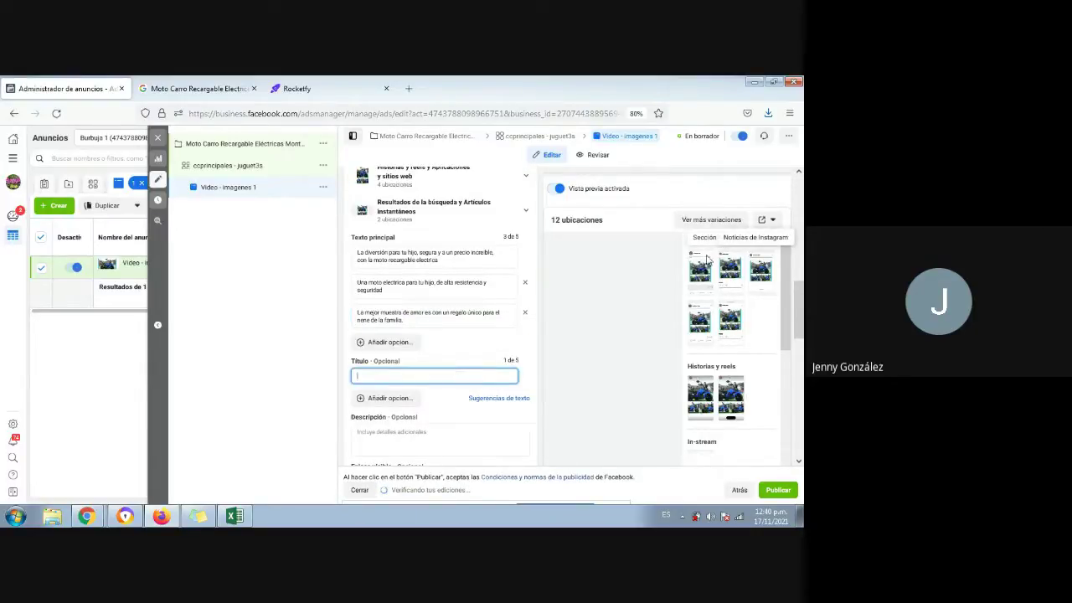
Scroll to the Título field and check the Facebook in-stream video preview.
{"action": "left_click", "coordinate": [783, 429]}
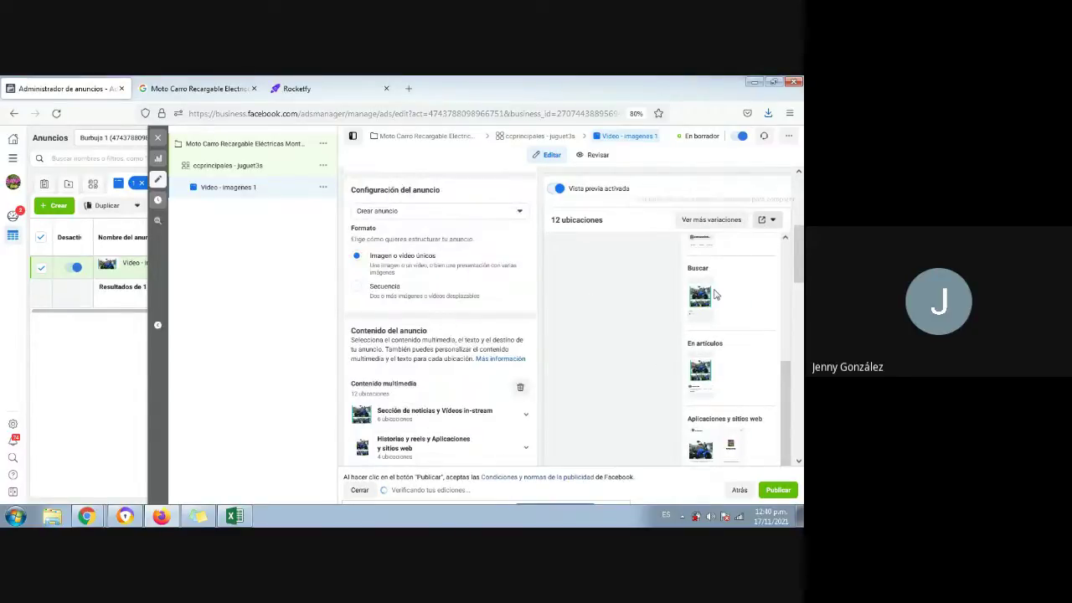
{"action": "scroll", "coordinate": [628, 251], "scroll_direction": "up", "scroll_amount": 2}
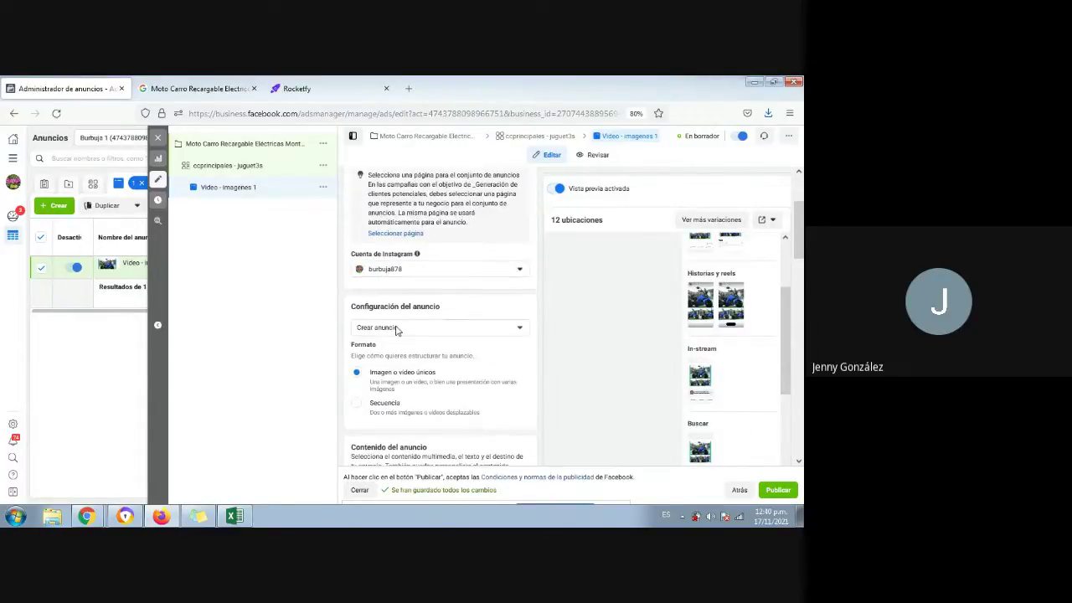
{"action": "scroll", "coordinate": [394, 329], "scroll_direction": "down", "scroll_amount": 5}
{"action": "scroll", "coordinate": [397, 331], "scroll_direction": "down", "scroll_amount": 3}
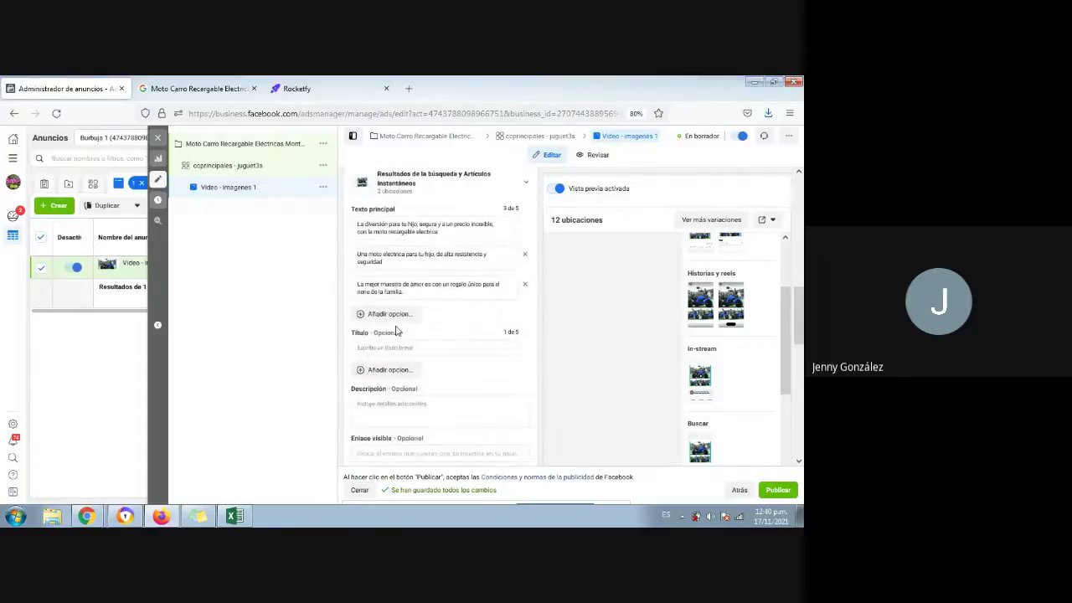
{"action": "left_click", "coordinate": [394, 336]}
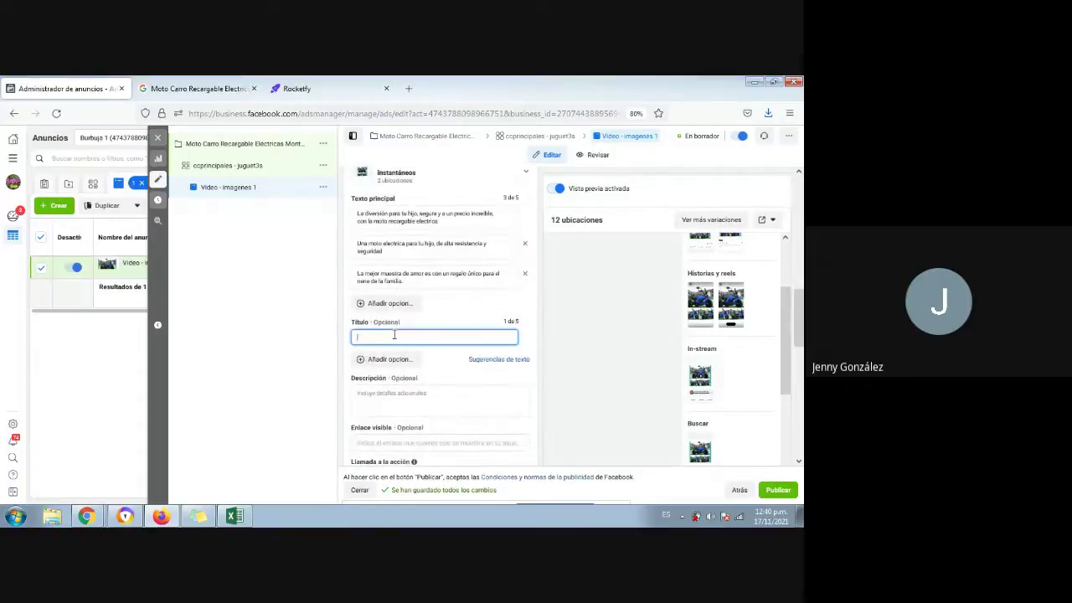
{"action": "left_click", "coordinate": [703, 379]}
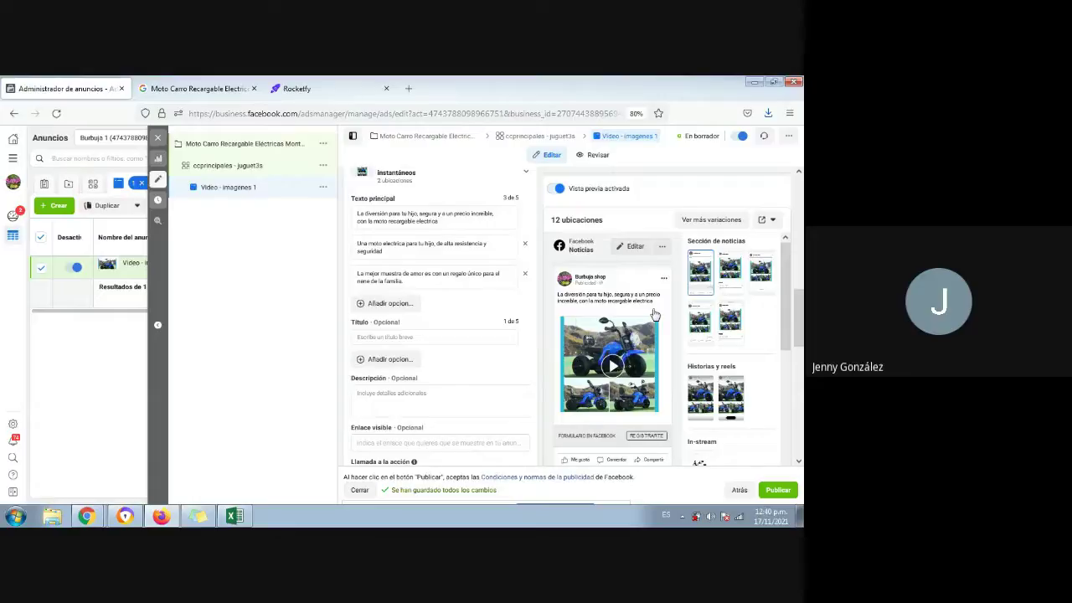
Enter the headline 'Paga al recibir y Envío Gratis'.
{"action": "left_click", "coordinate": [427, 337]}
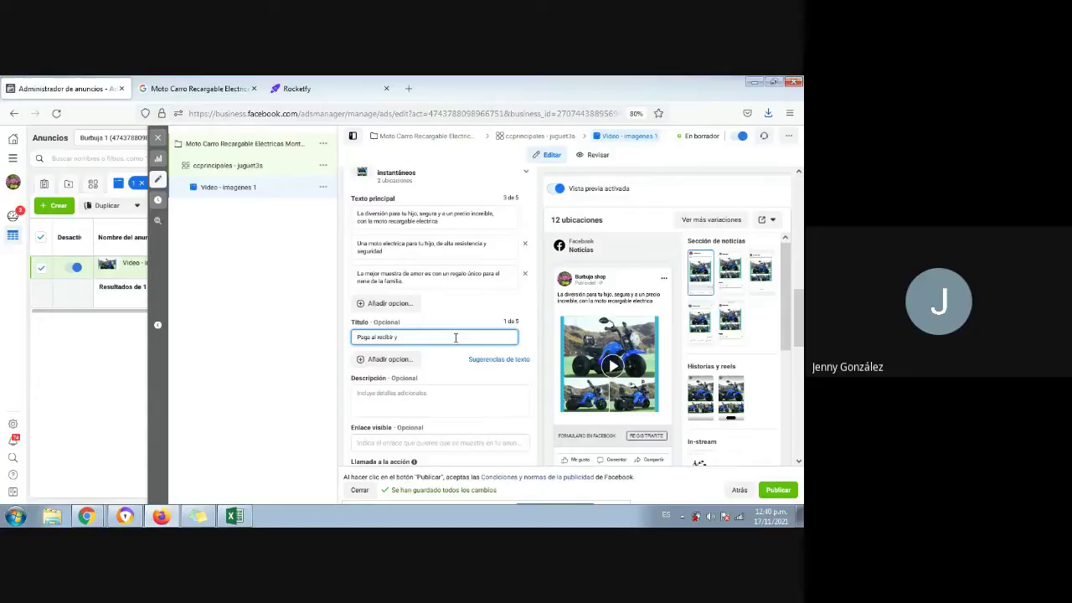
{"action": "type", "text": "Envío Gratis"}
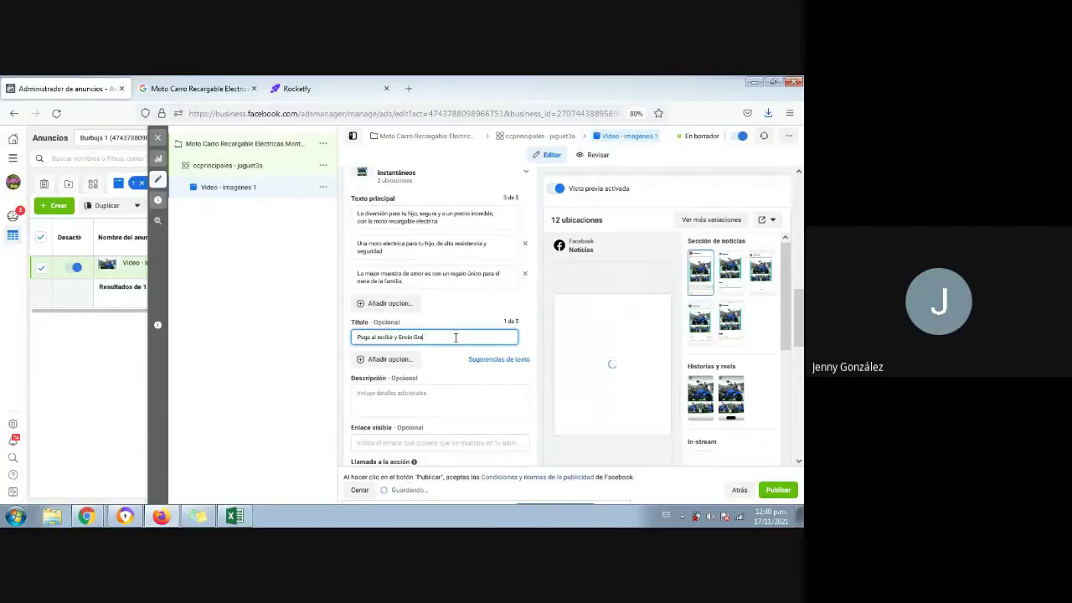
{"action": "left_click", "coordinate": [441, 359]}
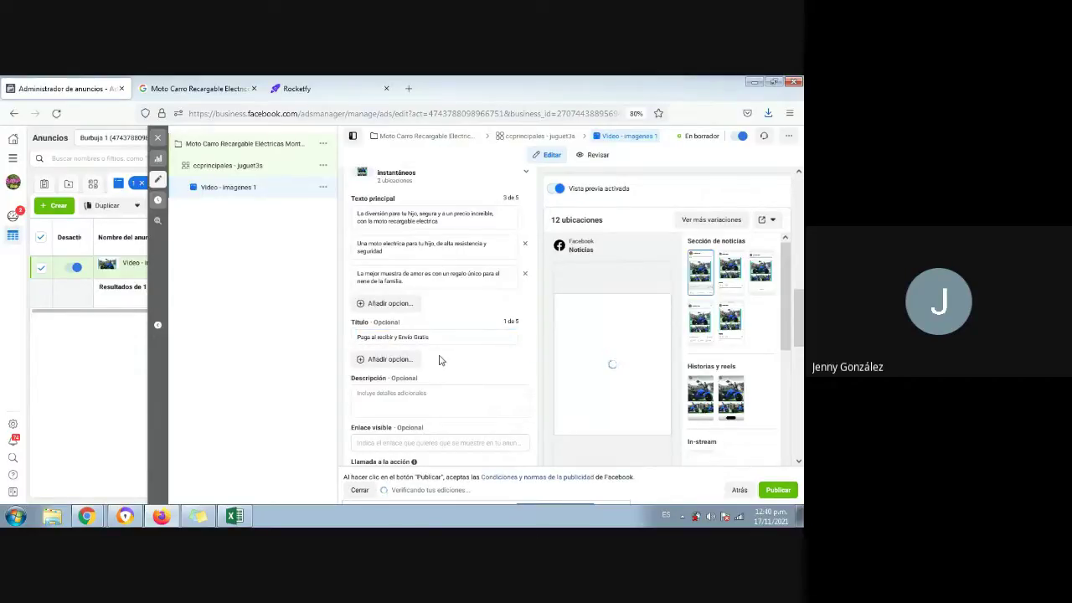
{"action": "mouse_move", "coordinate": [587, 367]}
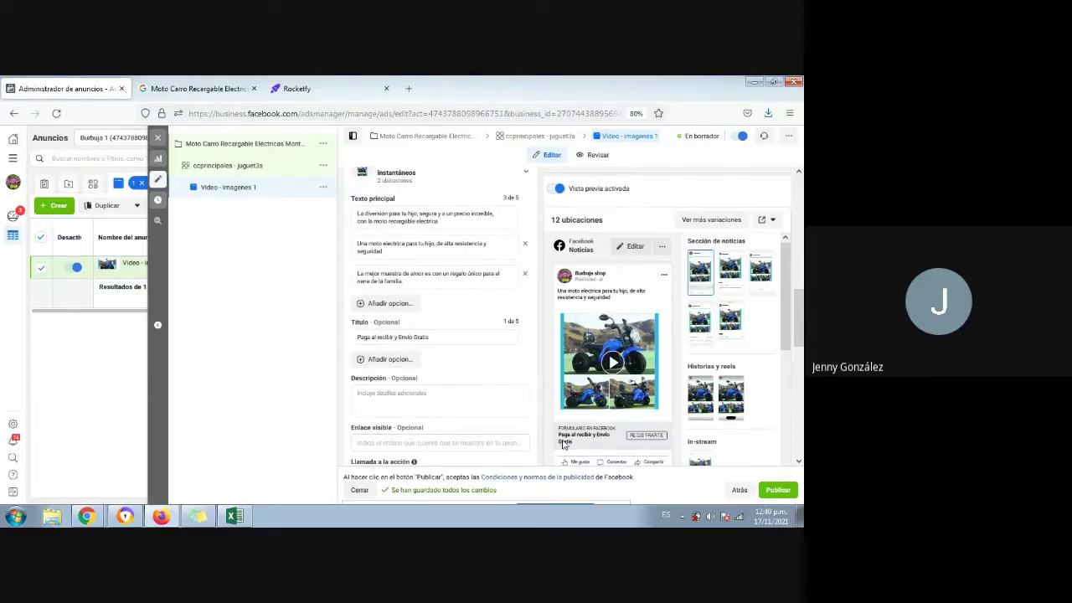
Enter 'Cuenta con Garantía.' as the description, fixing its capital letter.
{"action": "left_click", "coordinate": [395, 404]}
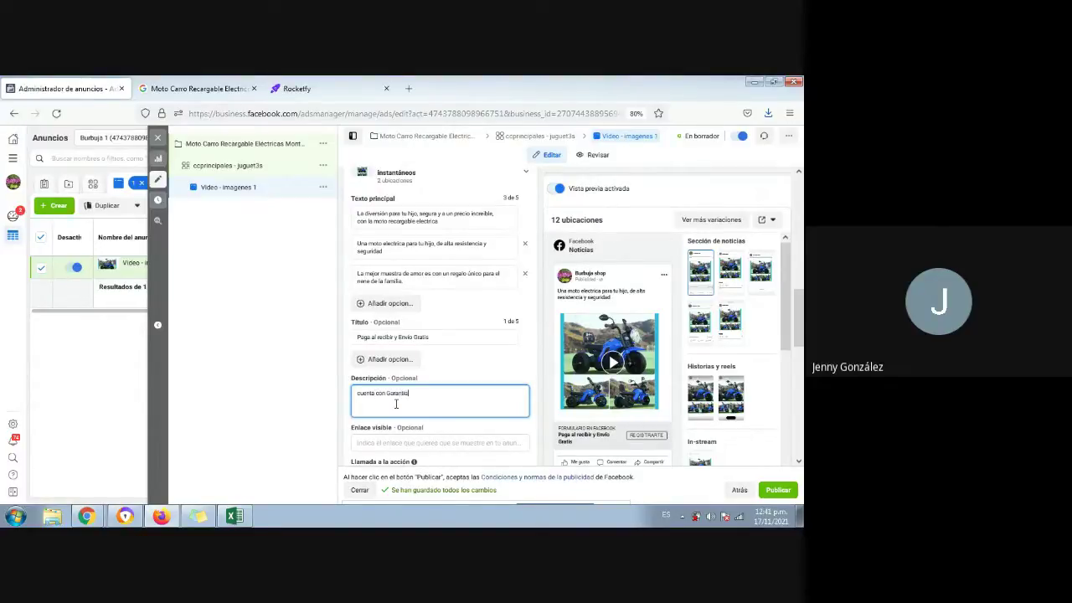
{"action": "type", "text": "."}
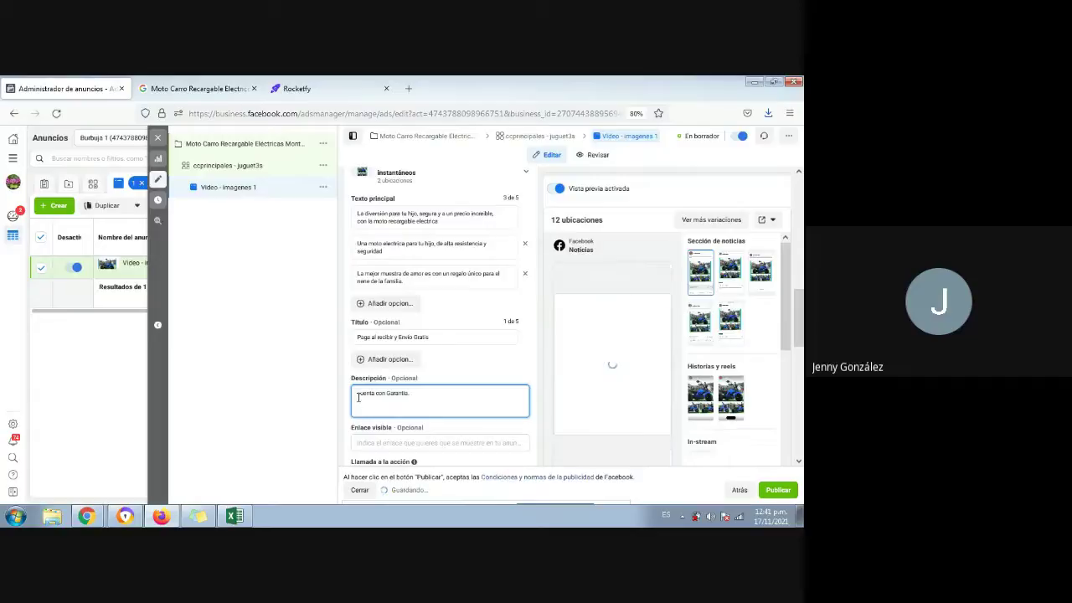
{"action": "key", "text": "Delete"}
Open the Rocketfy product details and scroll through its colour variants and specifications.
{"action": "left_click", "coordinate": [197, 88]}
{"action": "left_click", "coordinate": [284, 93]}
{"action": "scroll", "coordinate": [383, 299], "scroll_direction": "down", "scroll_amount": 8}
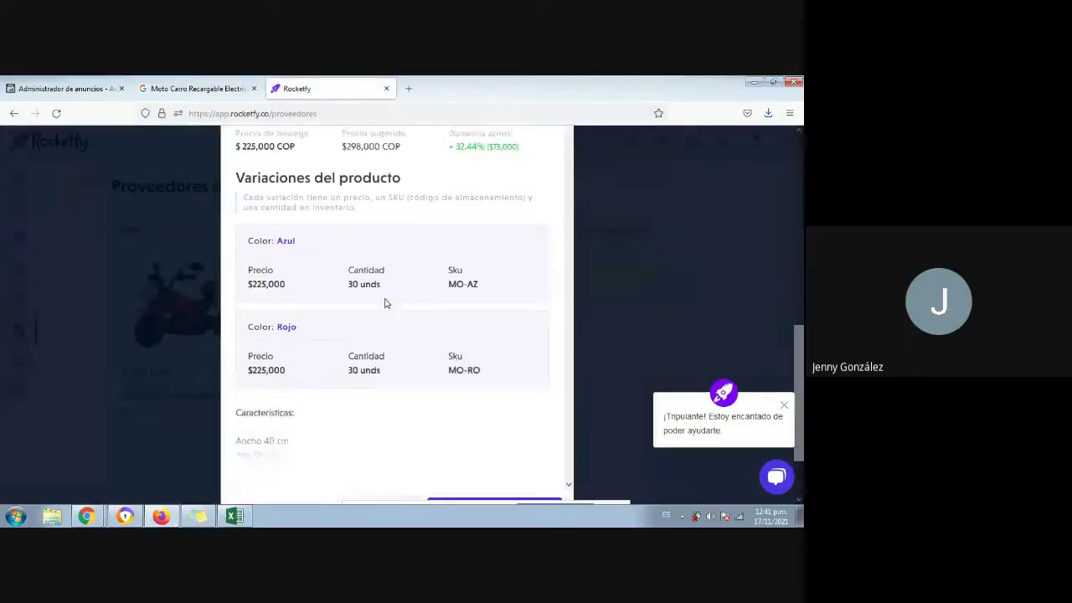
{"action": "scroll", "coordinate": [346, 371], "scroll_direction": "down", "scroll_amount": 2}
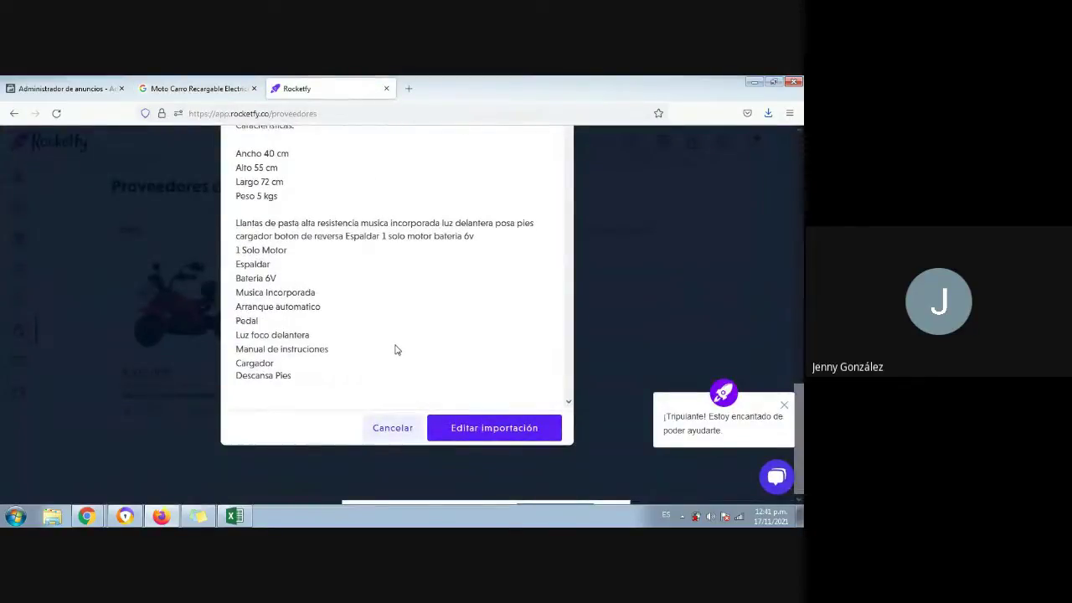
{"action": "left_click", "coordinate": [784, 405]}
{"action": "scroll", "coordinate": [427, 364], "scroll_direction": "up", "scroll_amount": 2}
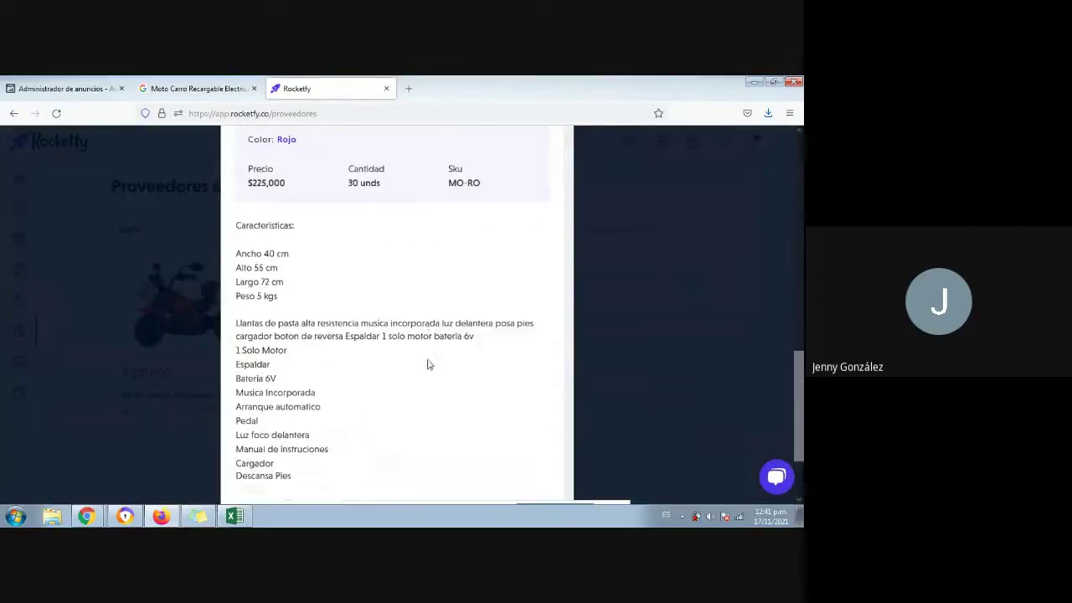
{"action": "scroll", "coordinate": [427, 364], "scroll_direction": "up", "scroll_amount": 10}
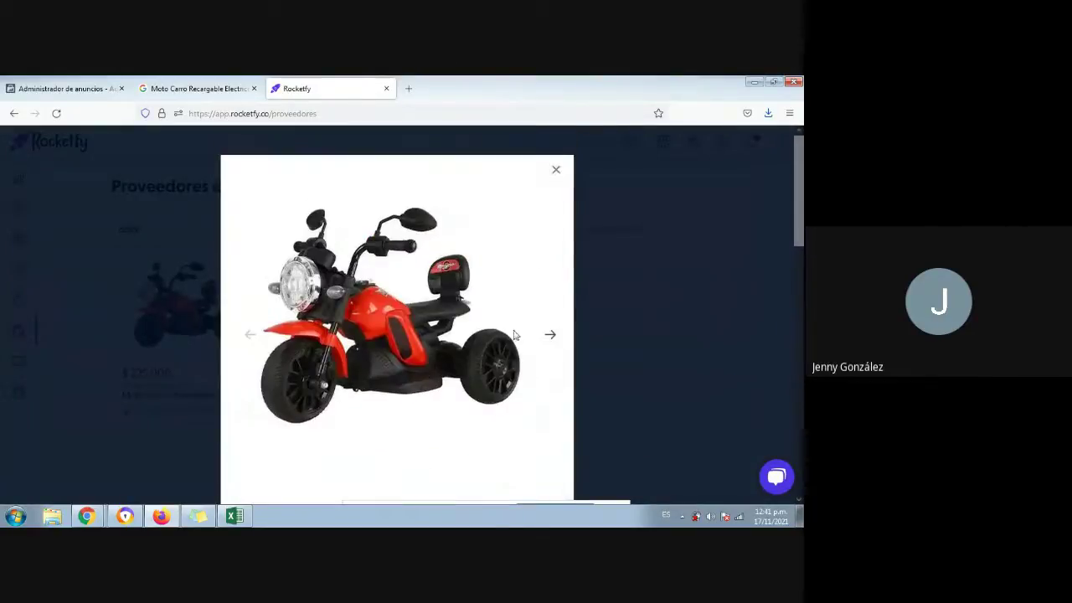
Browse the blue and red moto photos, then go back to the Ads Manager draft.
{"action": "left_click", "coordinate": [550, 337]}
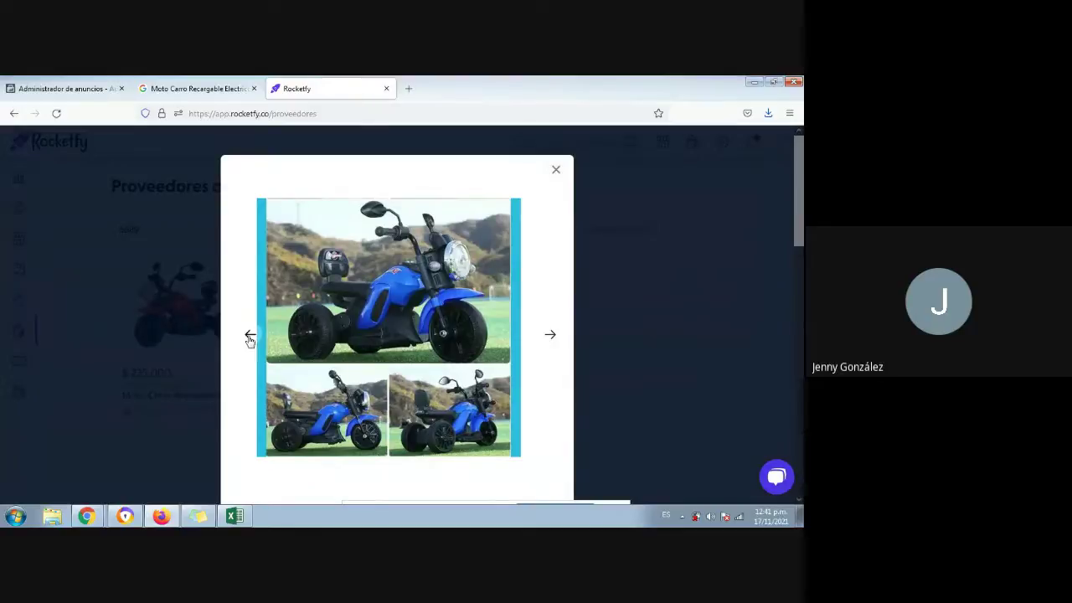
{"action": "left_click", "coordinate": [251, 337]}
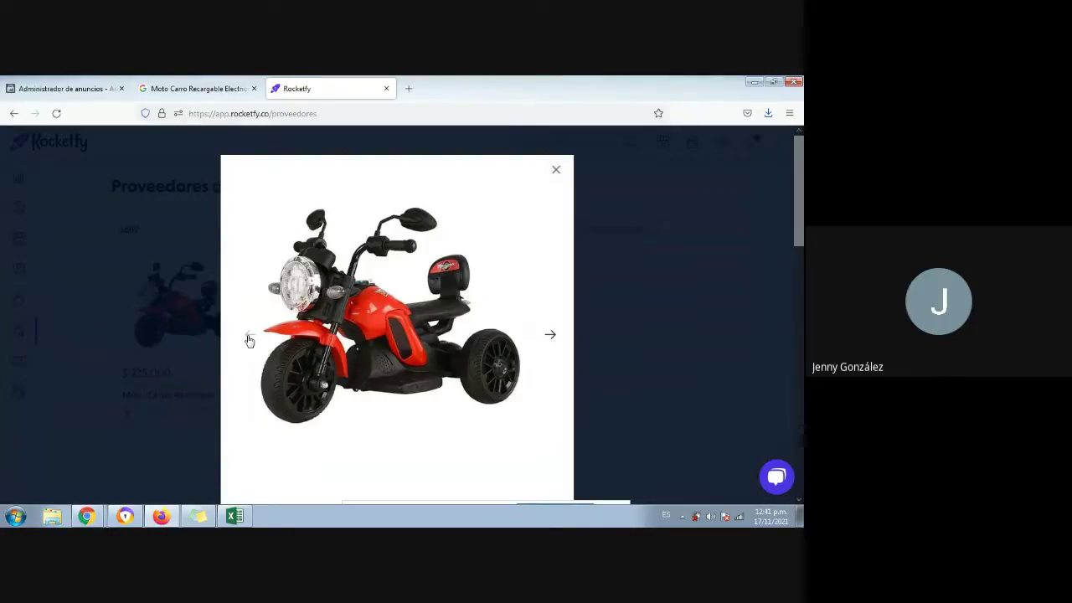
{"action": "left_click", "coordinate": [183, 92]}
{"action": "left_click", "coordinate": [61, 89]}
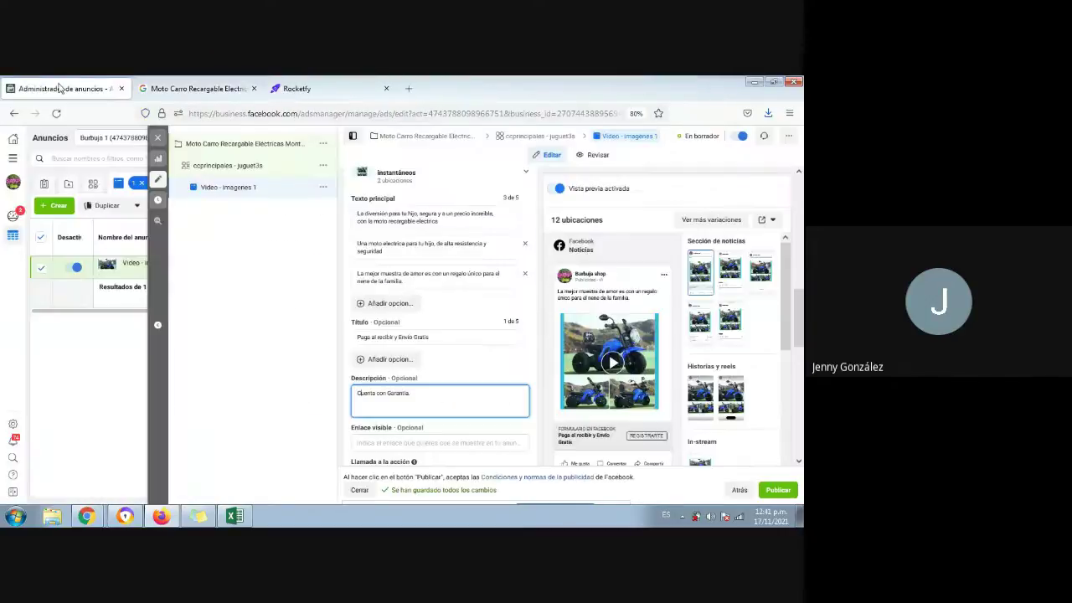
Change the description to 'Cuenta con Garantía, para tu tranquilidad' and check Instagram and Marketplace previews.
{"action": "left_click", "coordinate": [432, 394]}
{"action": "key", "text": "BackSpace"}
{"action": "type", "text": ", para tu tranquilidad"}
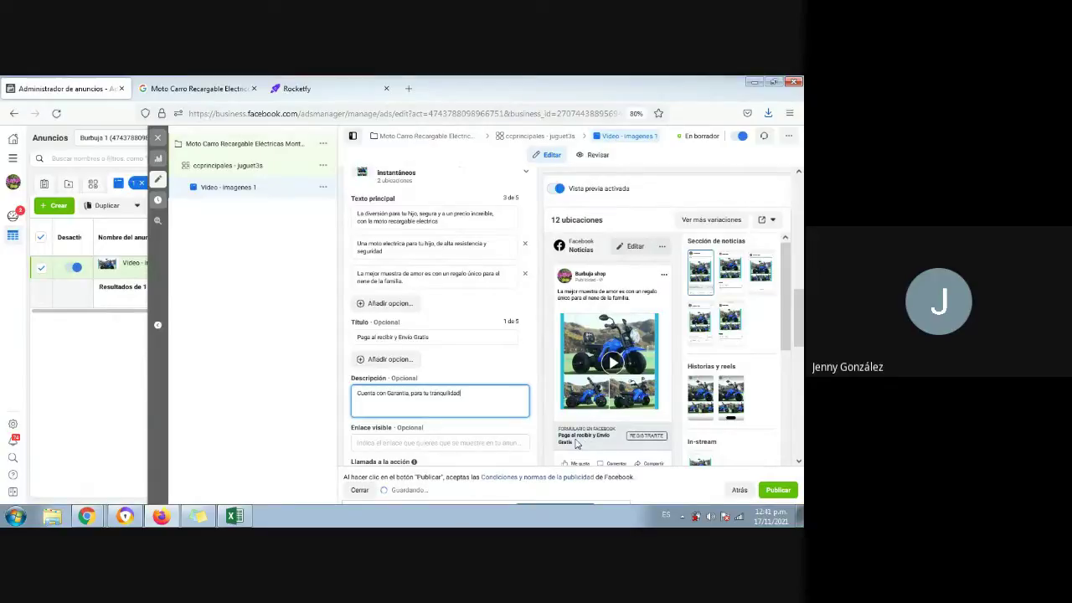
{"action": "left_click", "coordinate": [737, 272]}
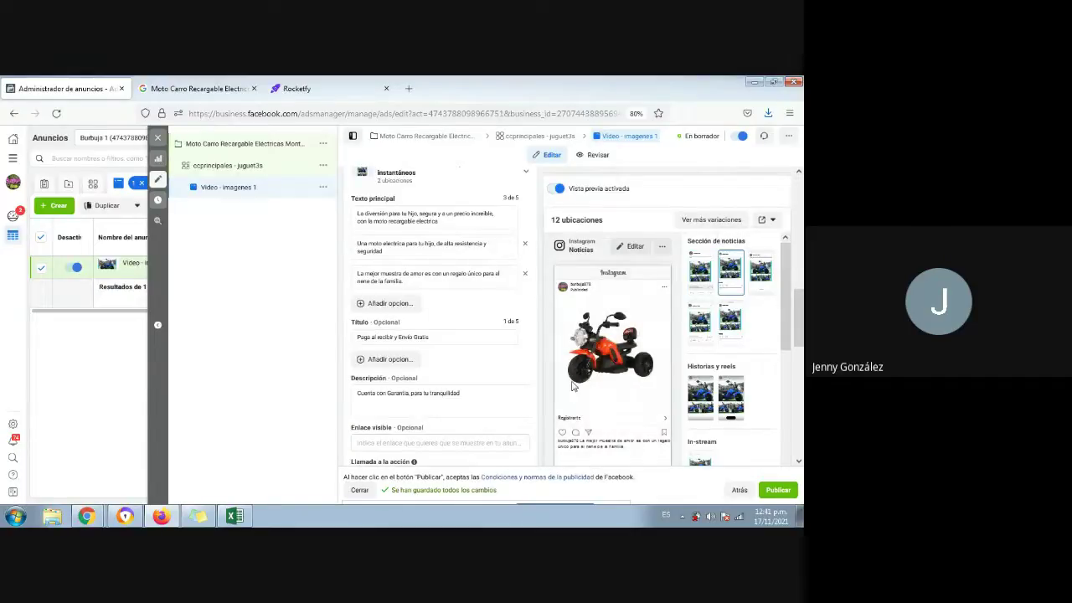
{"action": "left_click", "coordinate": [760, 276]}
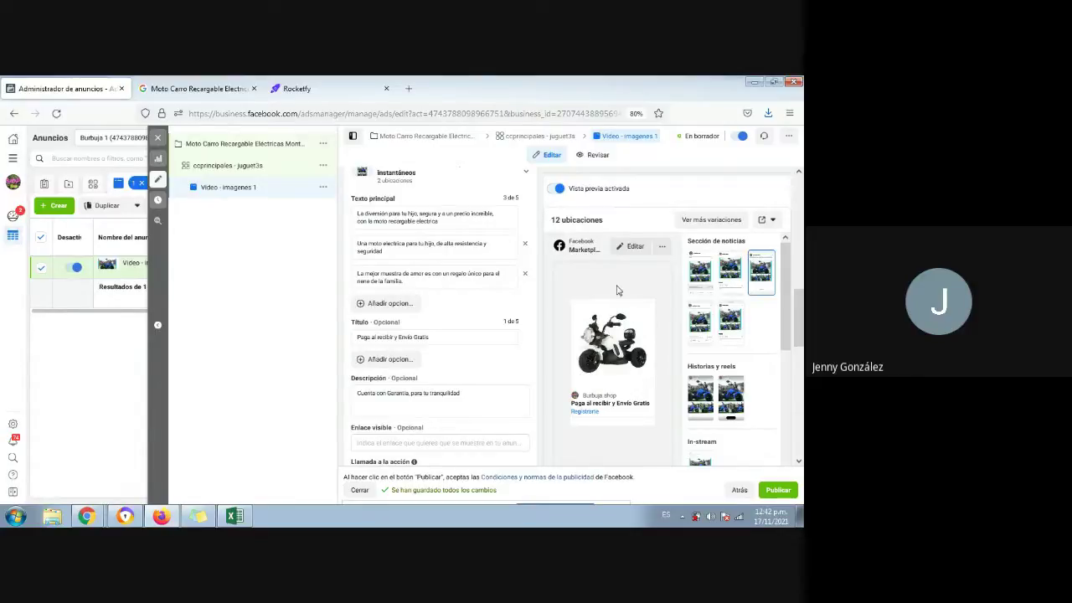
Add a second ad title, 'Moto electrica recargable con garantia'.
{"action": "mouse_move", "coordinate": [626, 412]}
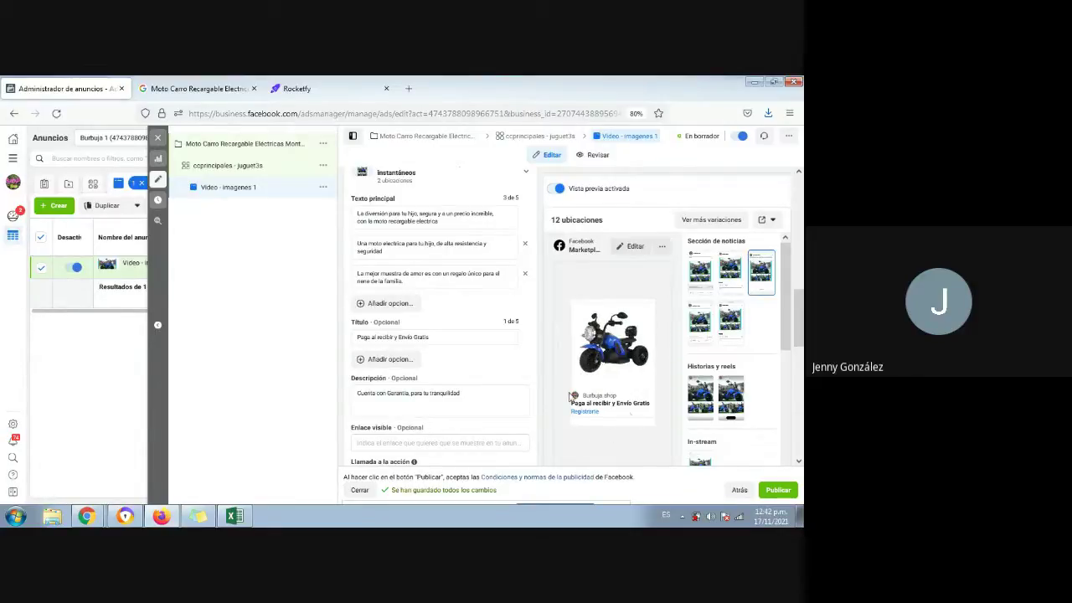
{"action": "left_click_drag", "start_coordinate": [578, 405], "coordinate": [650, 405]}
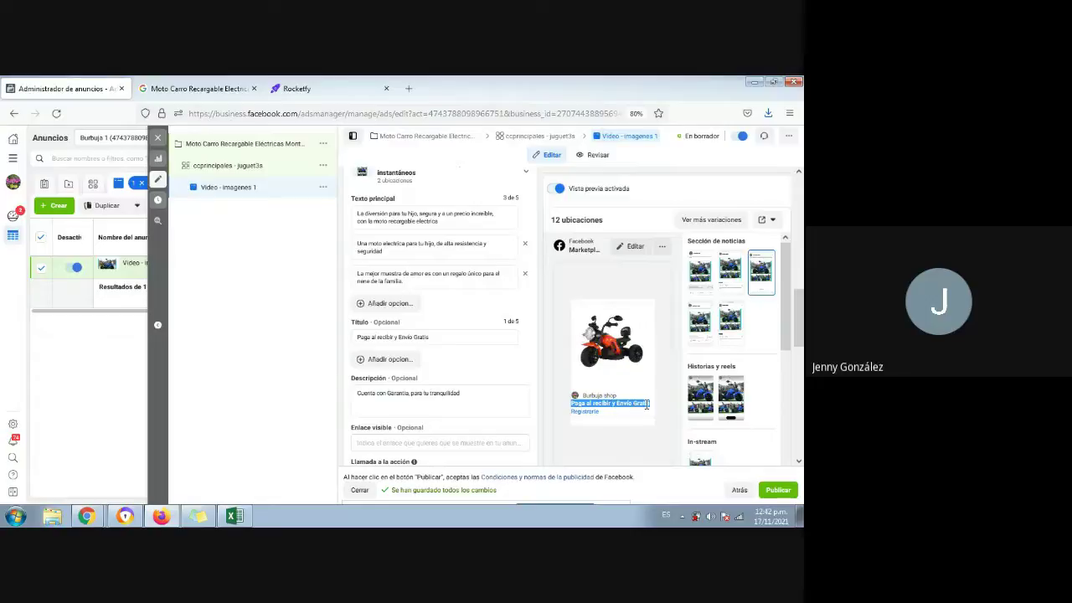
{"action": "left_click", "coordinate": [384, 362]}
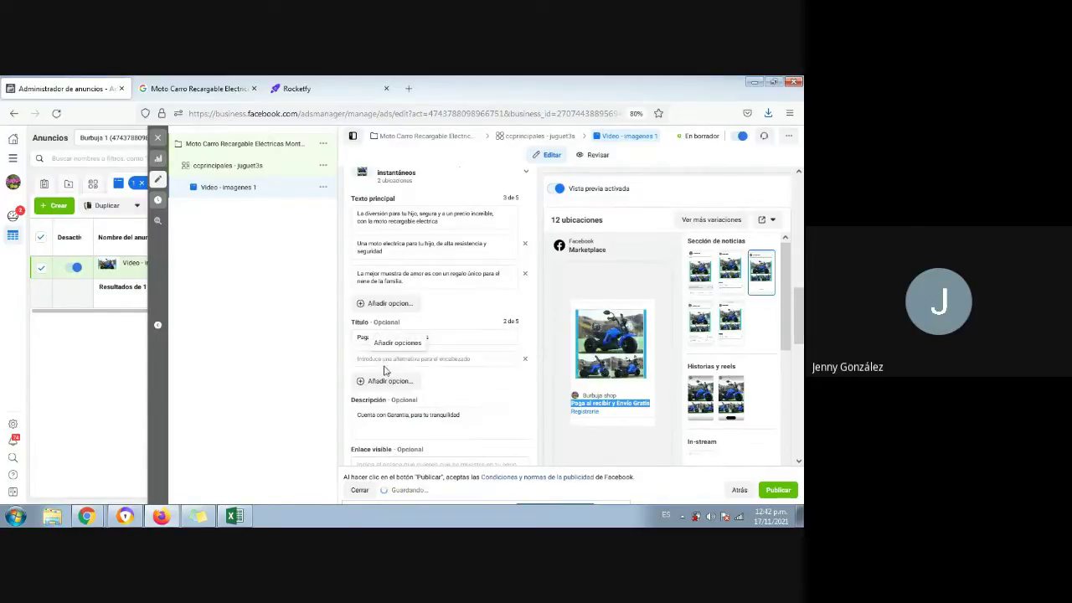
{"action": "type", "text": "Moto"}
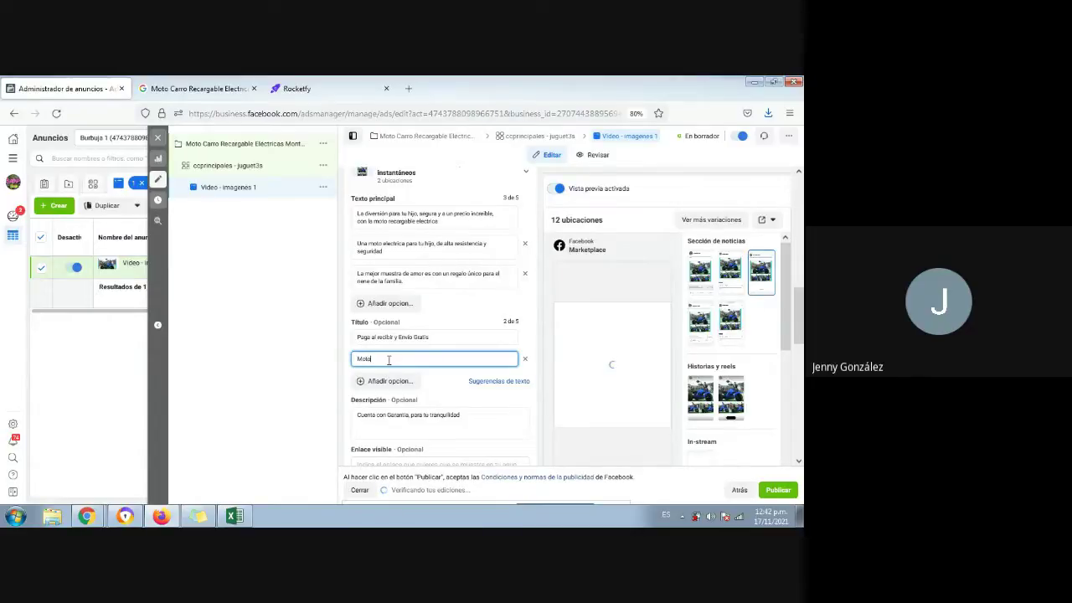
{"action": "type", "text": " electrica recargable"}
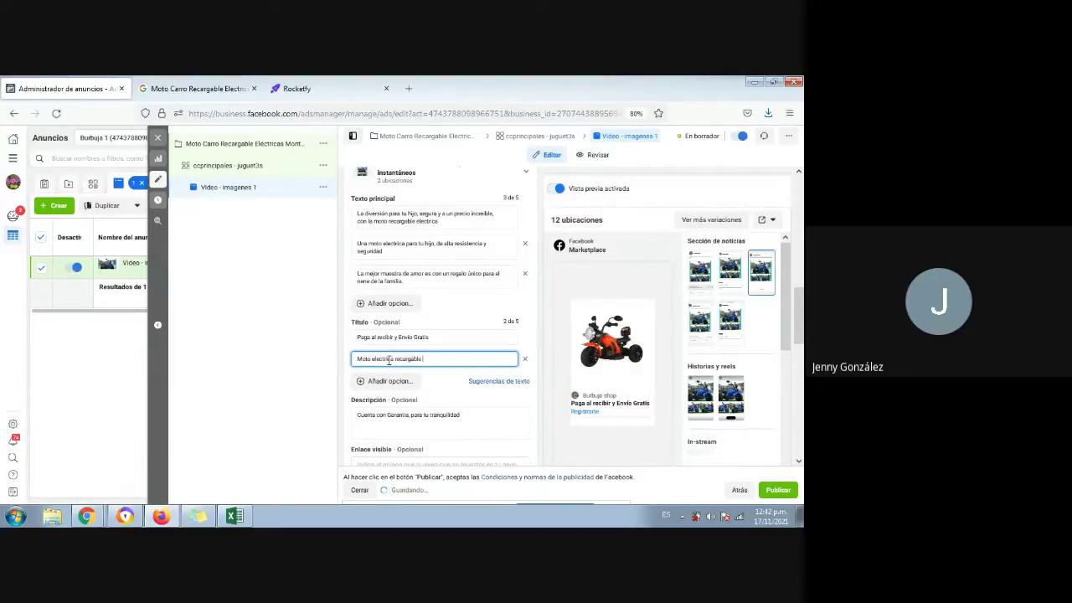
{"action": "type", "text": " con garantia"}
{"action": "left_click", "coordinate": [445, 331]}
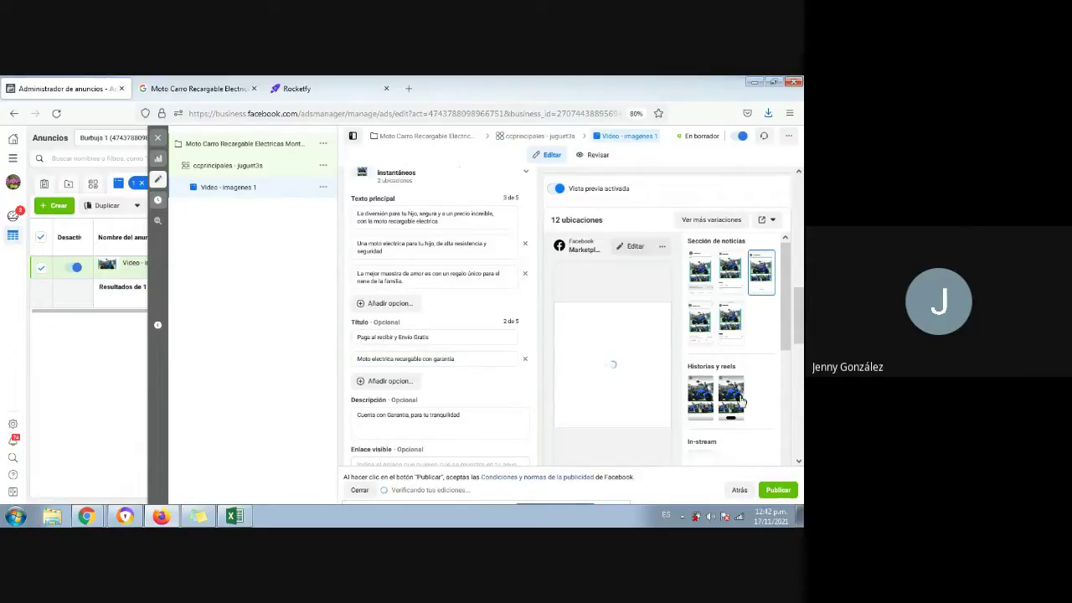
Preview the ad as a Facebook Story, then begin the display link and go to Rocketfy.
{"action": "left_click", "coordinate": [737, 402]}
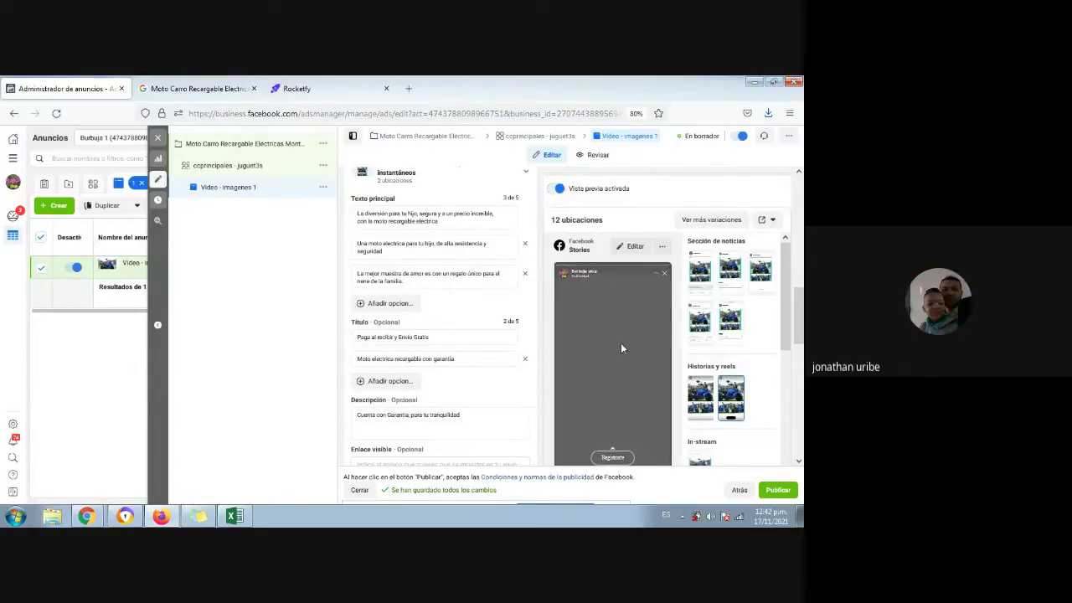
{"action": "scroll", "coordinate": [482, 332], "scroll_direction": "down", "scroll_amount": 1}
{"action": "scroll", "coordinate": [482, 333], "scroll_direction": "down", "scroll_amount": 5}
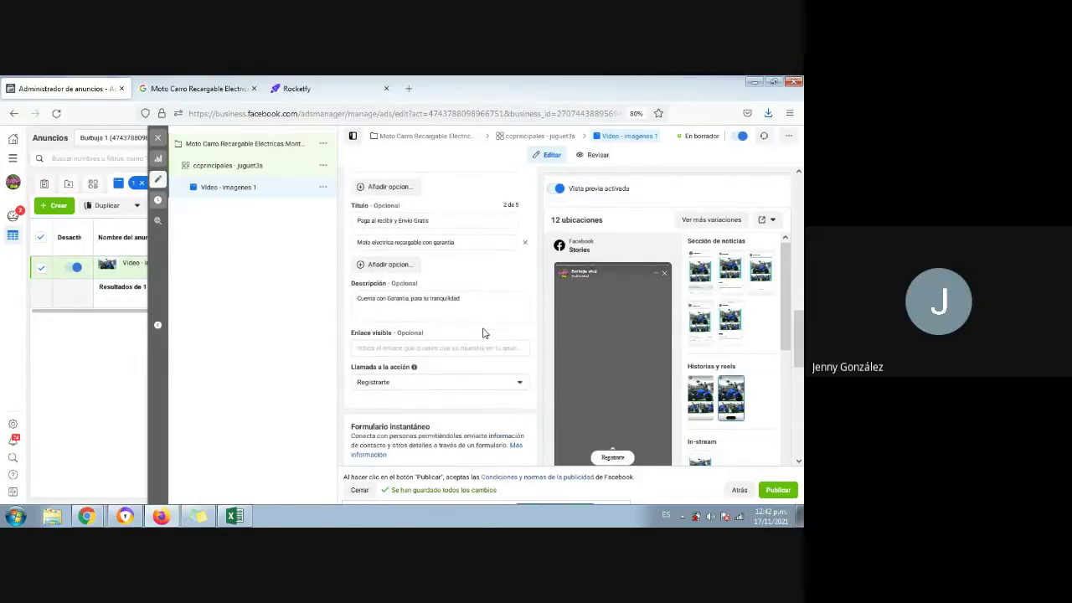
{"action": "left_click", "coordinate": [470, 309]}
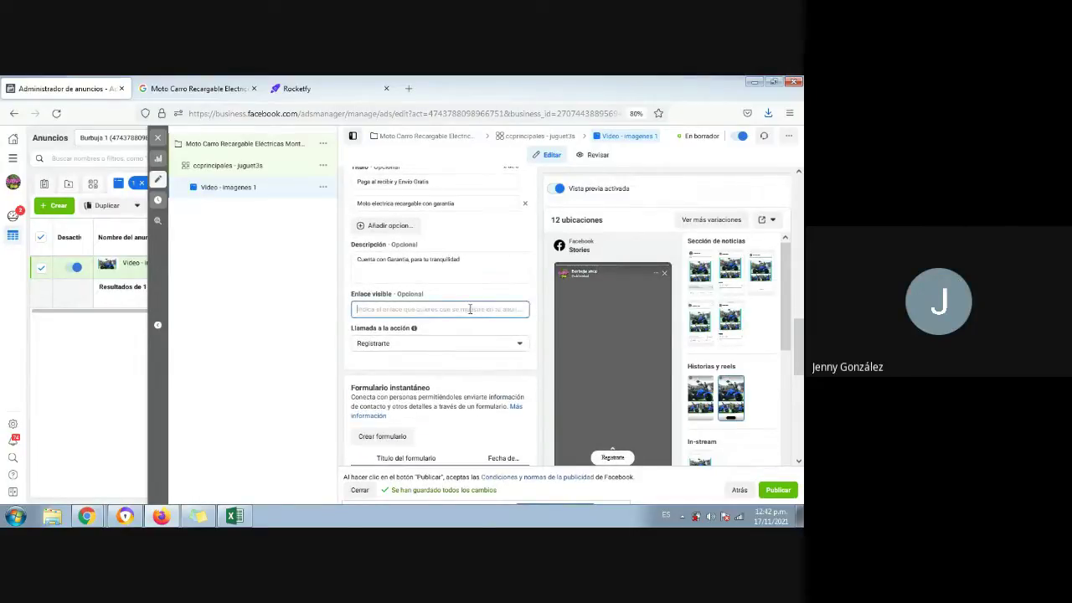
{"action": "left_click", "coordinate": [289, 89]}
Copy the Burbuja online store's web address from Rocketfy.
{"action": "left_click", "coordinate": [549, 170]}
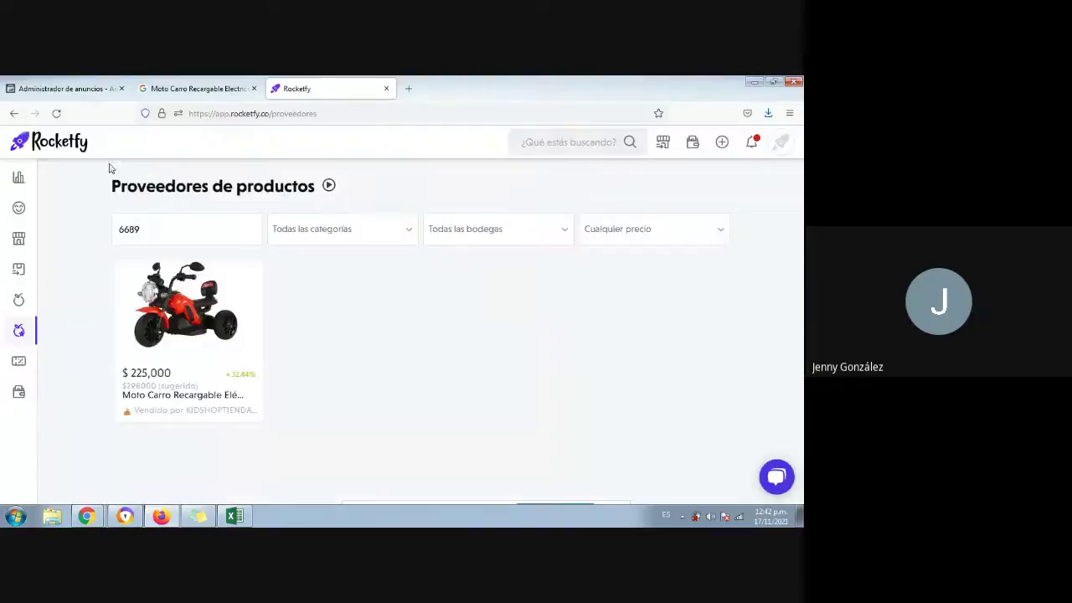
{"action": "left_click", "coordinate": [16, 185]}
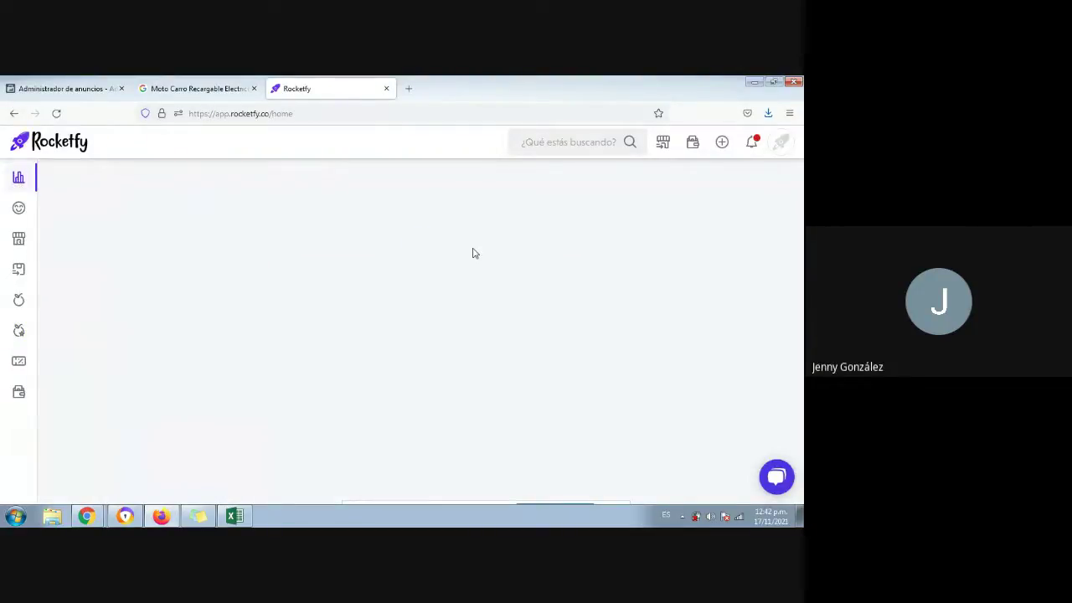
{"action": "left_click", "coordinate": [201, 428]}
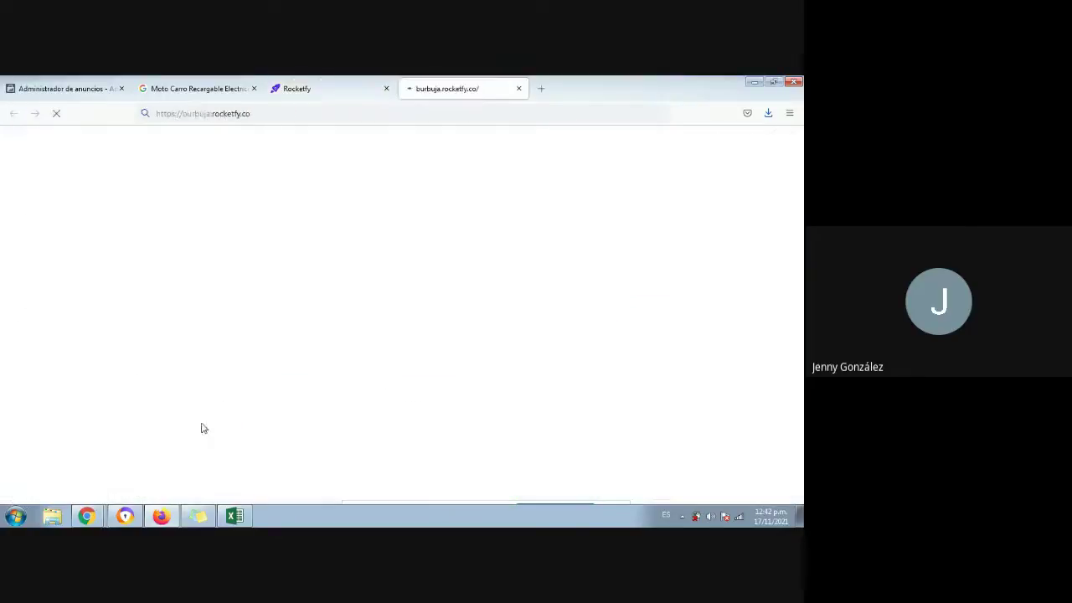
{"action": "left_click_drag", "start_coordinate": [437, 88], "coordinate": [286, 99]}
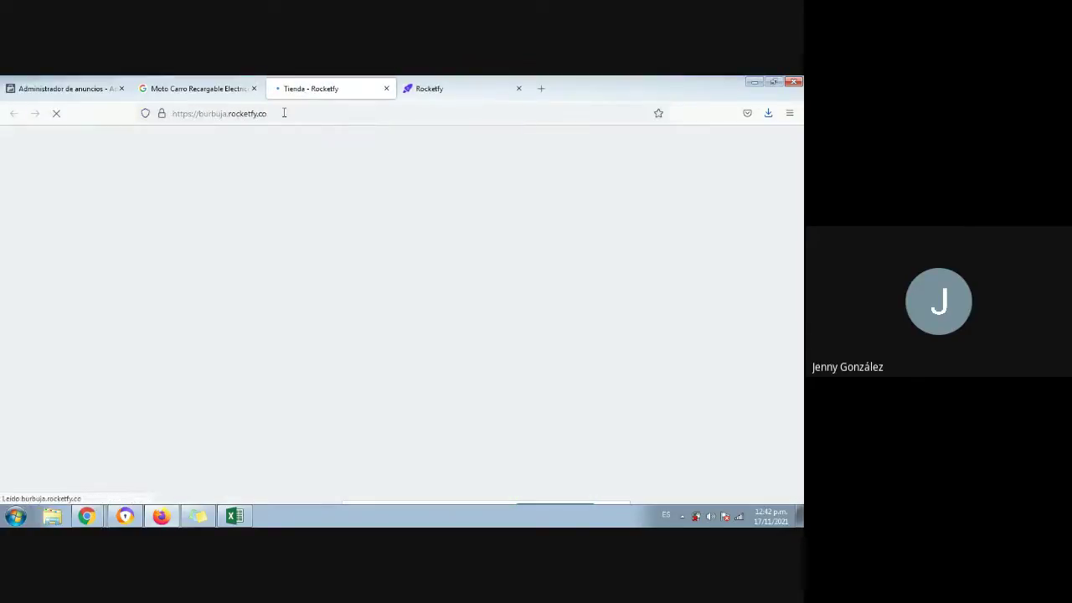
{"action": "left_click", "coordinate": [283, 113]}
{"action": "key", "text": "ctrl+c"}
{"action": "right_click", "coordinate": [286, 114]}
{"action": "left_click", "coordinate": [308, 164]}
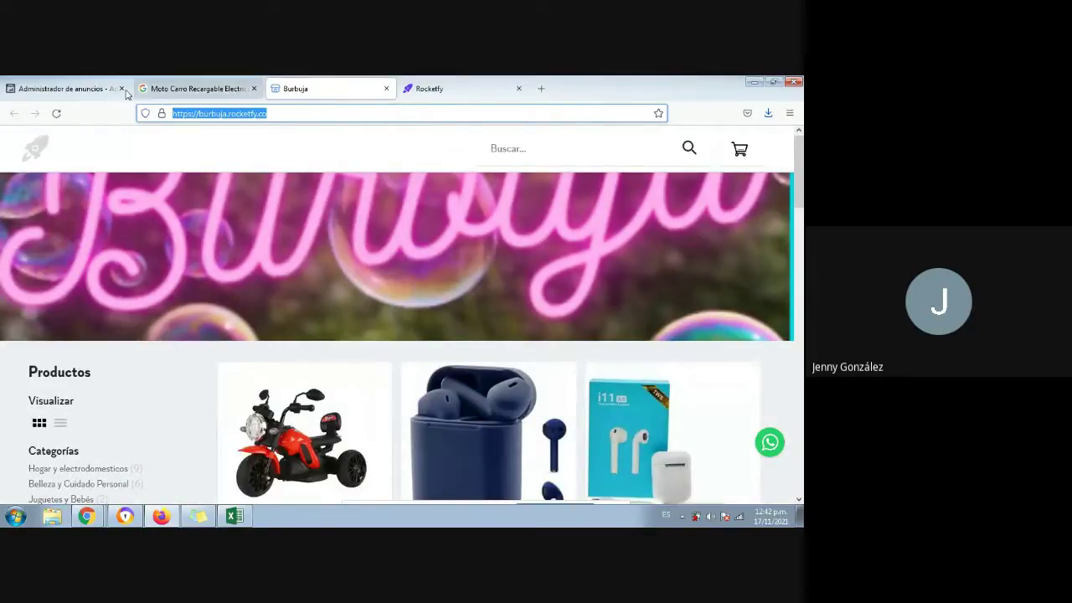
{"action": "left_click", "coordinate": [82, 89]}
{"action": "left_click", "coordinate": [197, 88]}
{"action": "left_click", "coordinate": [295, 88]}
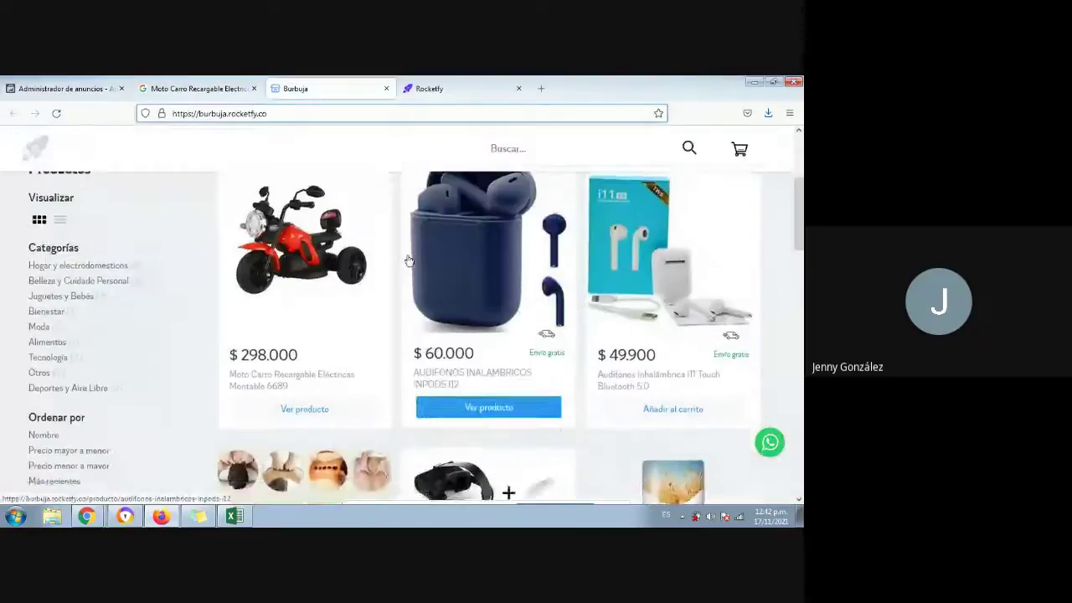
{"action": "scroll", "coordinate": [355, 318], "scroll_direction": "down", "scroll_amount": 1}
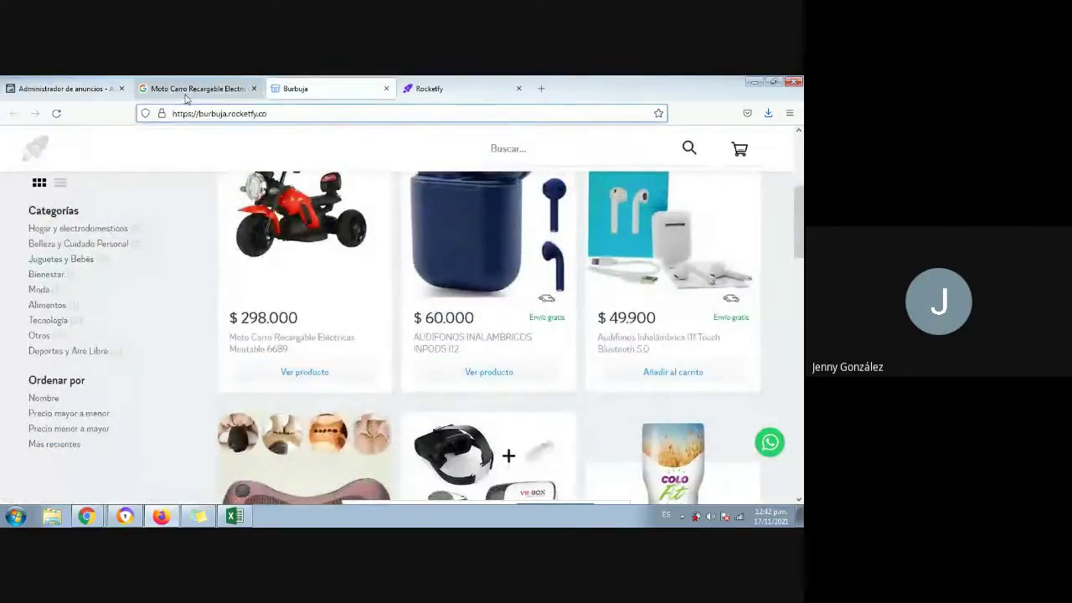
{"action": "left_click", "coordinate": [186, 89]}
{"action": "left_click", "coordinate": [75, 89]}
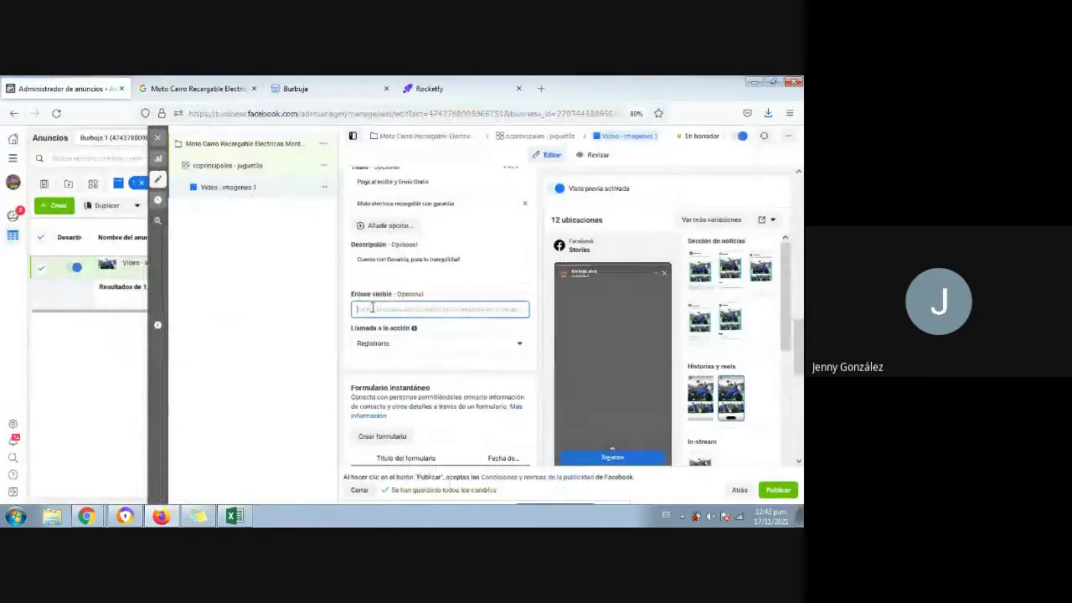
{"action": "key", "text": "ctrl+v"}
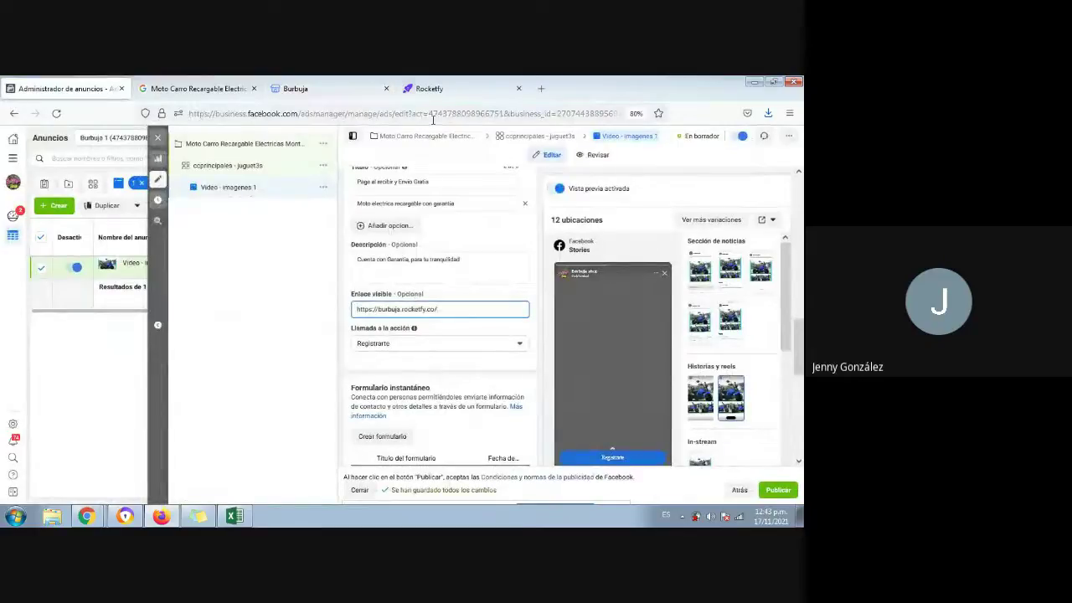
Delete the first imported moto product from Rocketfy's product list.
{"action": "left_click", "coordinate": [435, 90]}
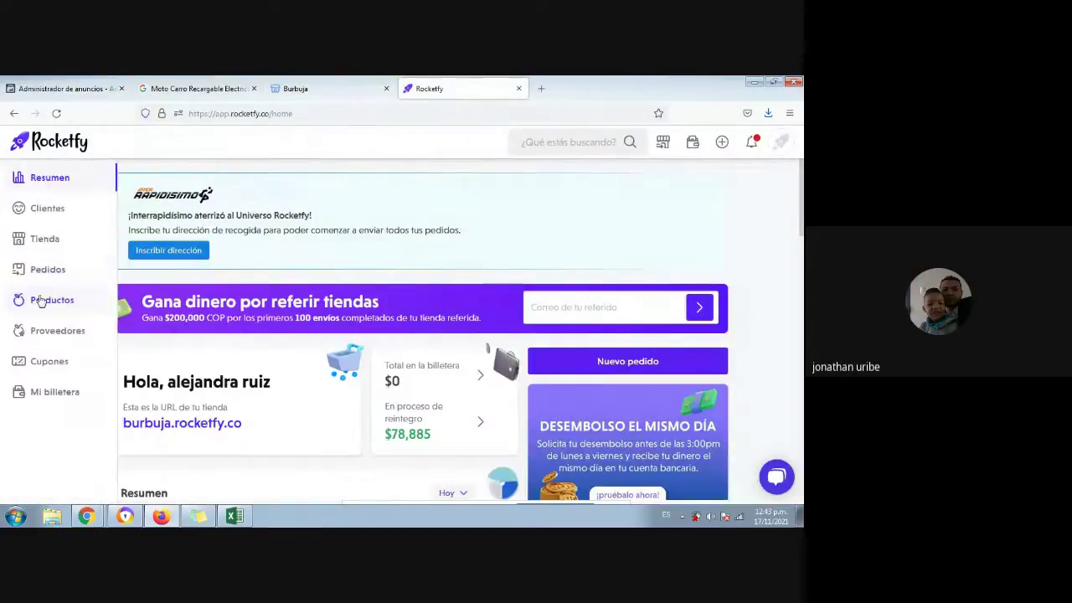
{"action": "left_click", "coordinate": [42, 300]}
{"action": "left_click", "coordinate": [330, 236]}
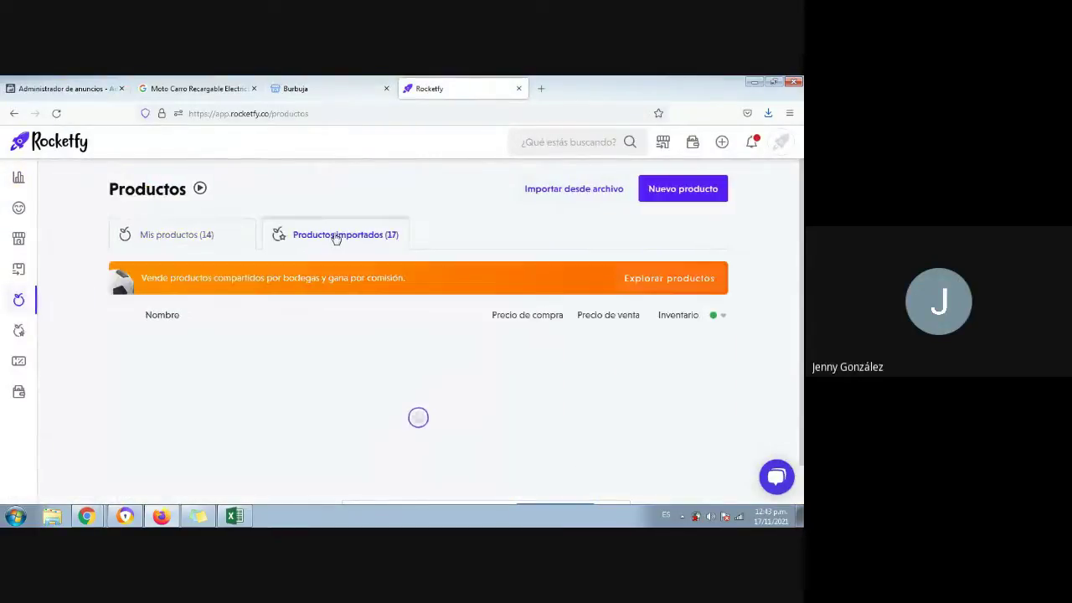
{"action": "left_click", "coordinate": [296, 338]}
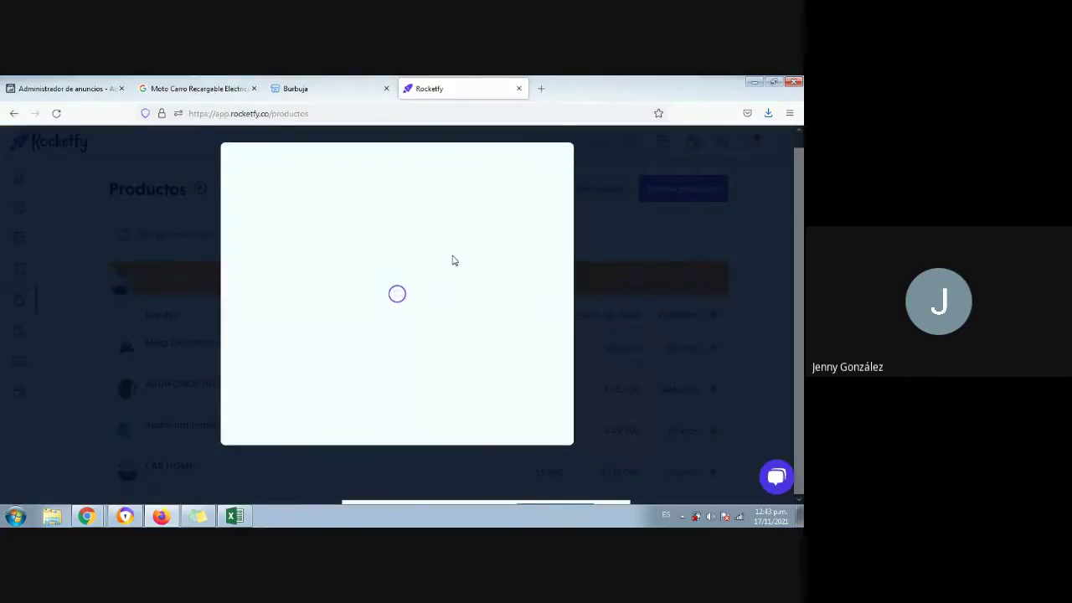
{"action": "scroll", "coordinate": [434, 261], "scroll_direction": "down", "scroll_amount": 10}
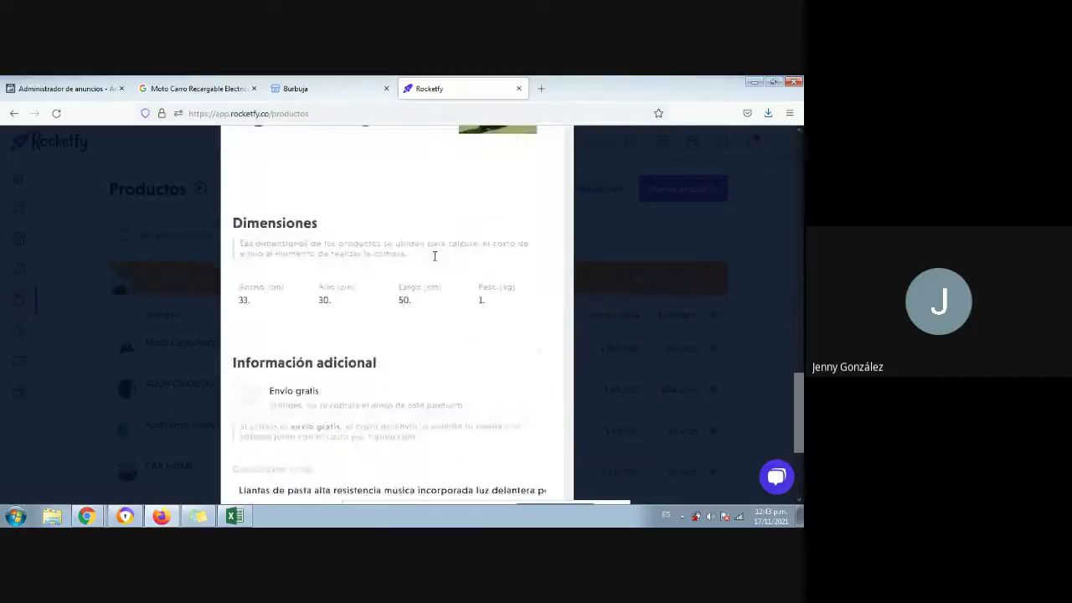
{"action": "left_click", "coordinate": [346, 435]}
{"action": "left_click", "coordinate": [443, 380]}
{"action": "left_click", "coordinate": [190, 92]}
Set the ad's call to action to Más información.
{"action": "left_click", "coordinate": [58, 87]}
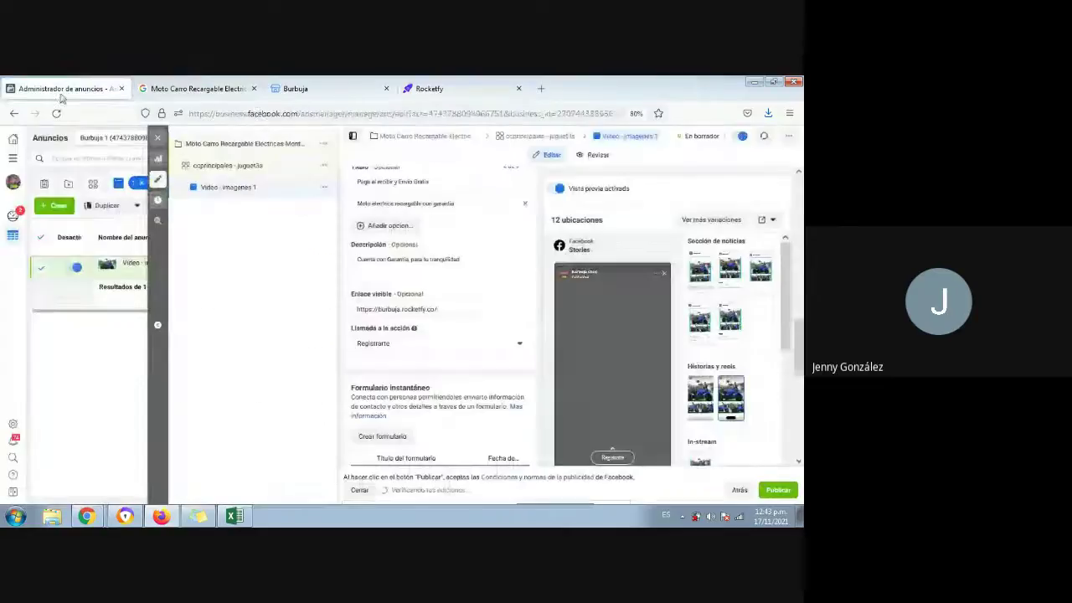
{"action": "left_click", "coordinate": [254, 88]}
{"action": "scroll", "coordinate": [419, 259], "scroll_direction": "down", "scroll_amount": 1}
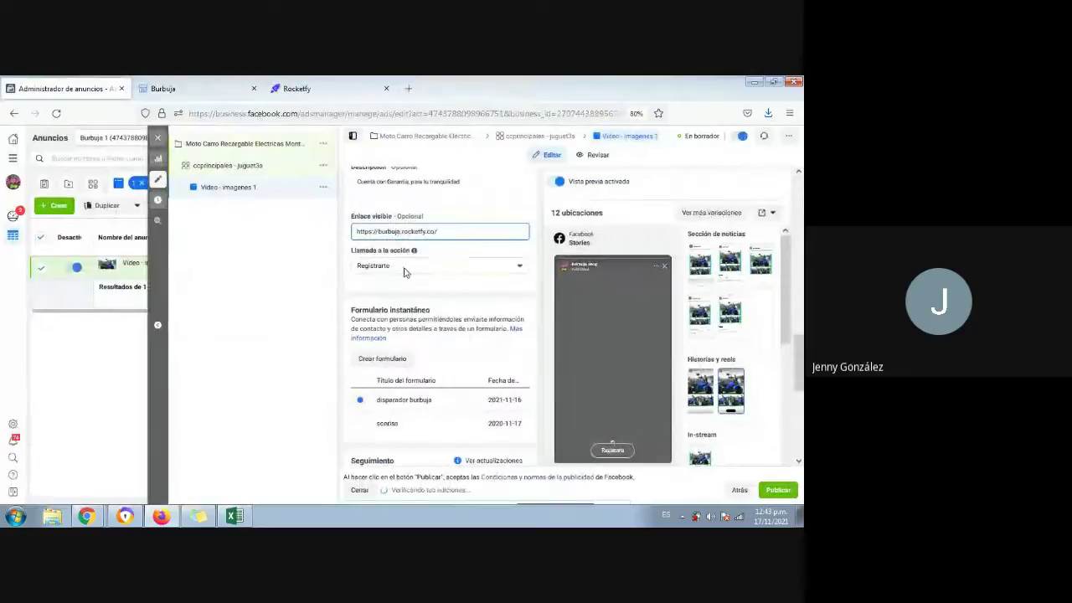
{"action": "left_click", "coordinate": [404, 268]}
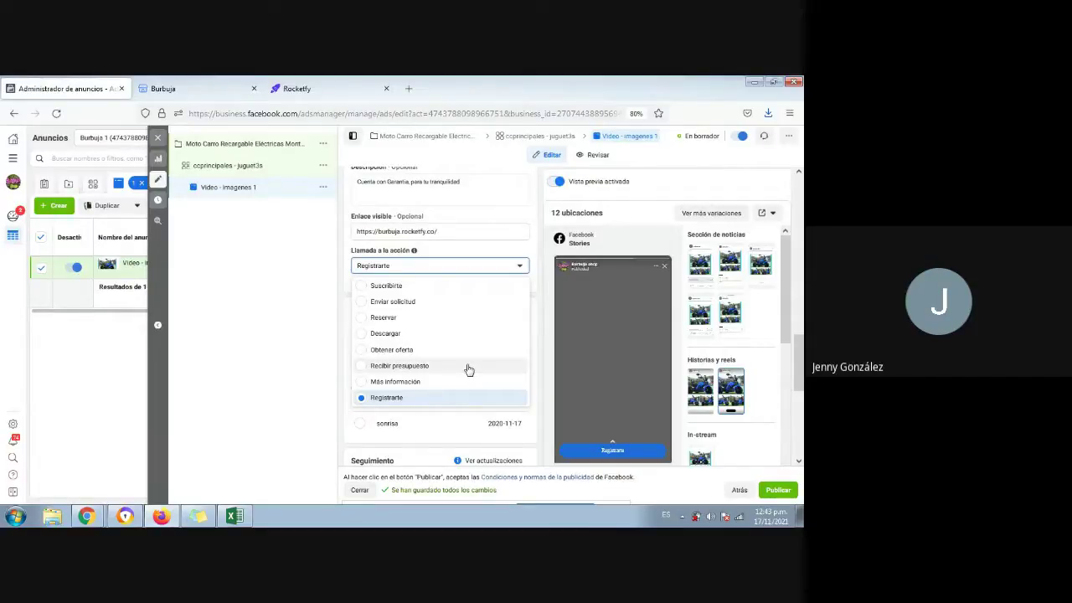
{"action": "left_click", "coordinate": [405, 389]}
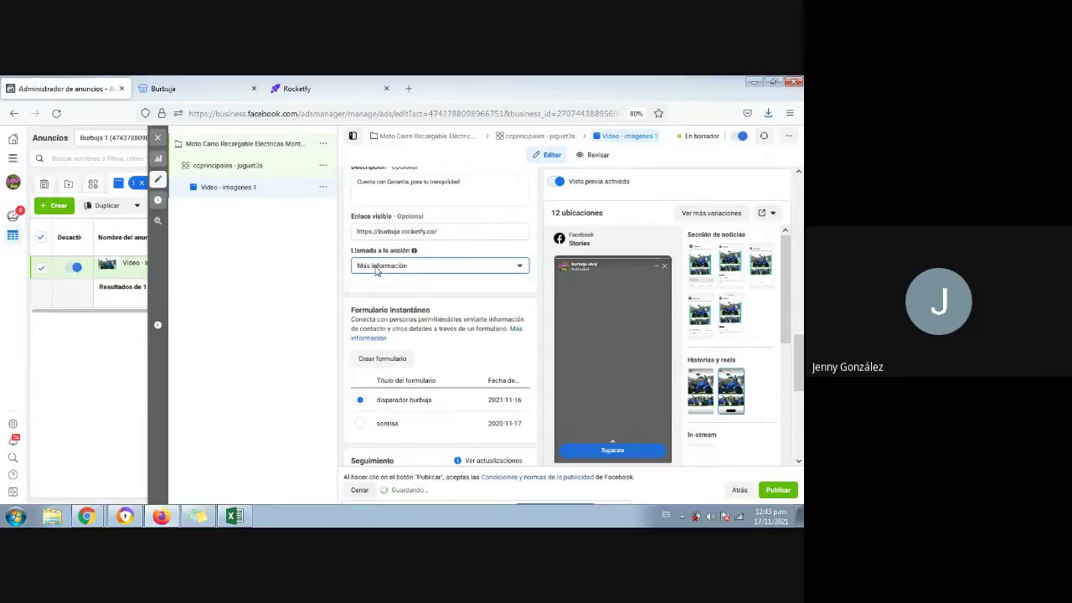
Start a new instant form and open its configuration settings.
{"action": "scroll", "coordinate": [448, 336], "scroll_direction": "down", "scroll_amount": 1}
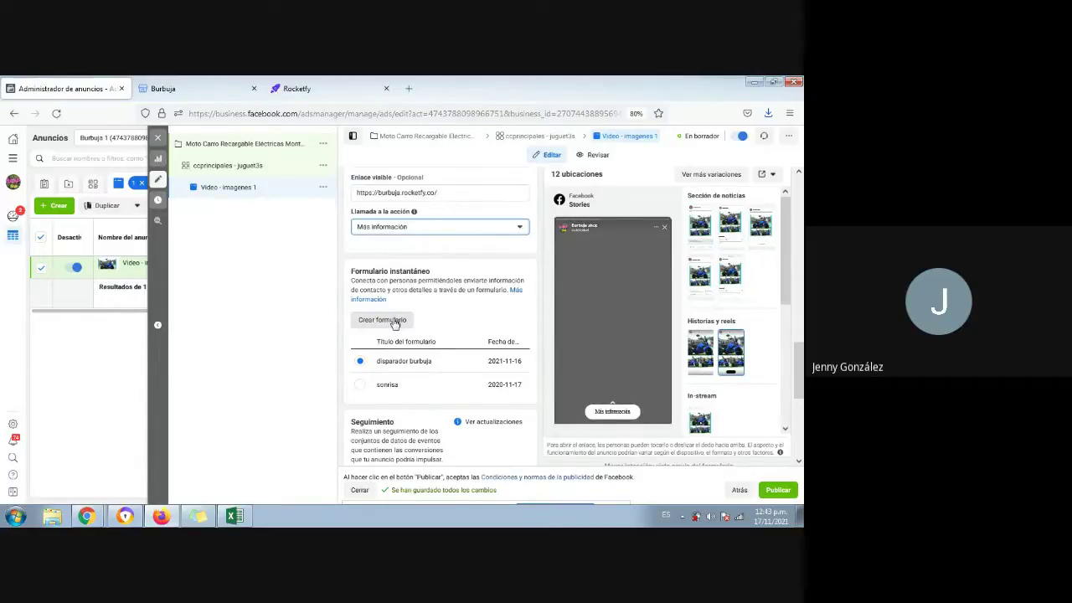
{"action": "left_click", "coordinate": [394, 323]}
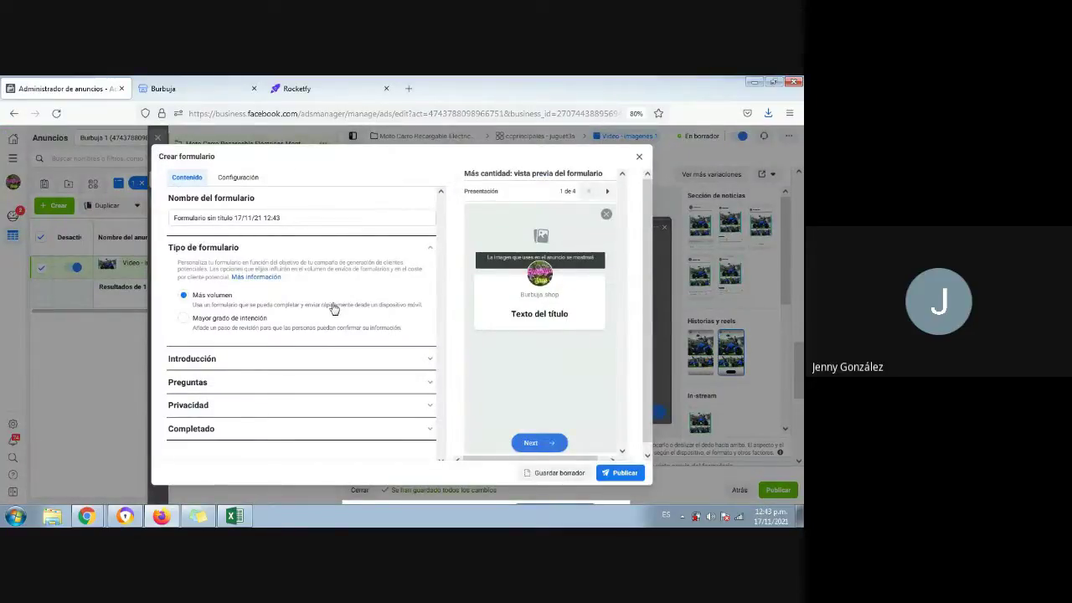
{"action": "left_click", "coordinate": [243, 179]}
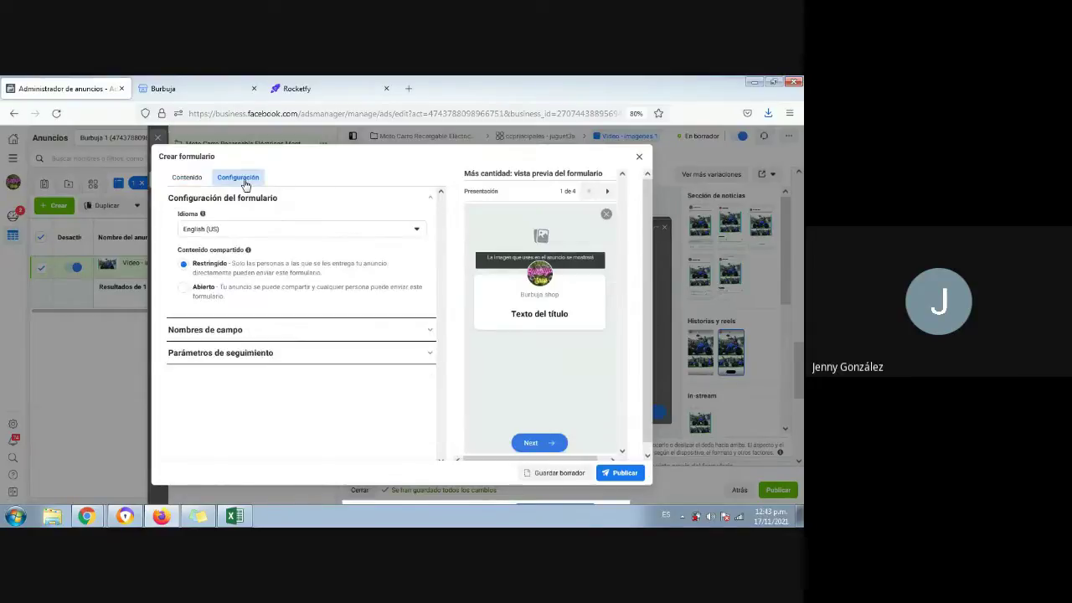
Make the form Abierto with Español (España) as its language.
{"action": "left_click", "coordinate": [183, 289]}
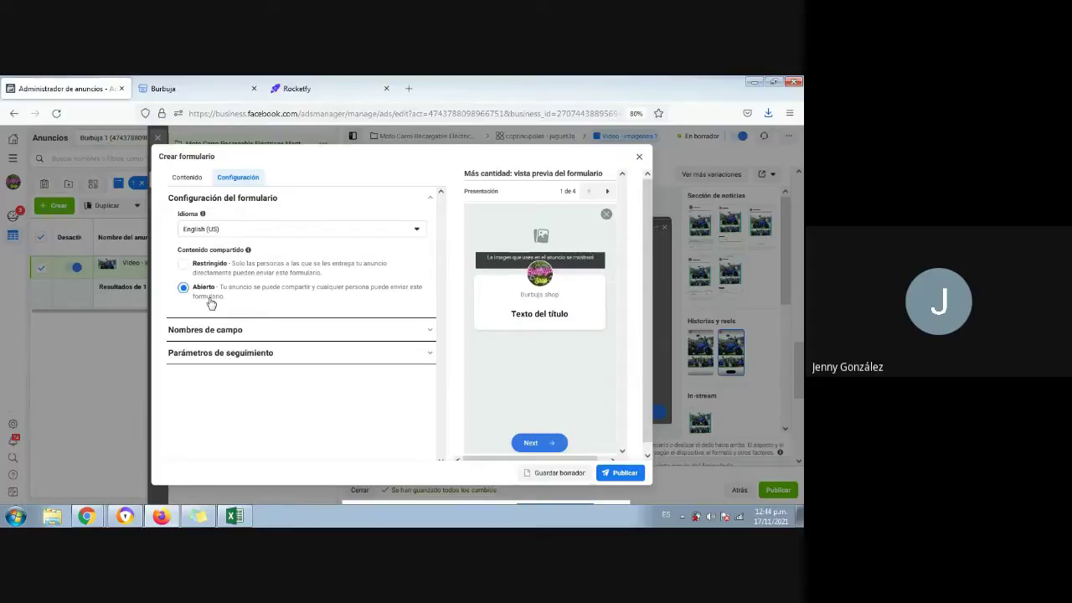
{"action": "left_click", "coordinate": [207, 229]}
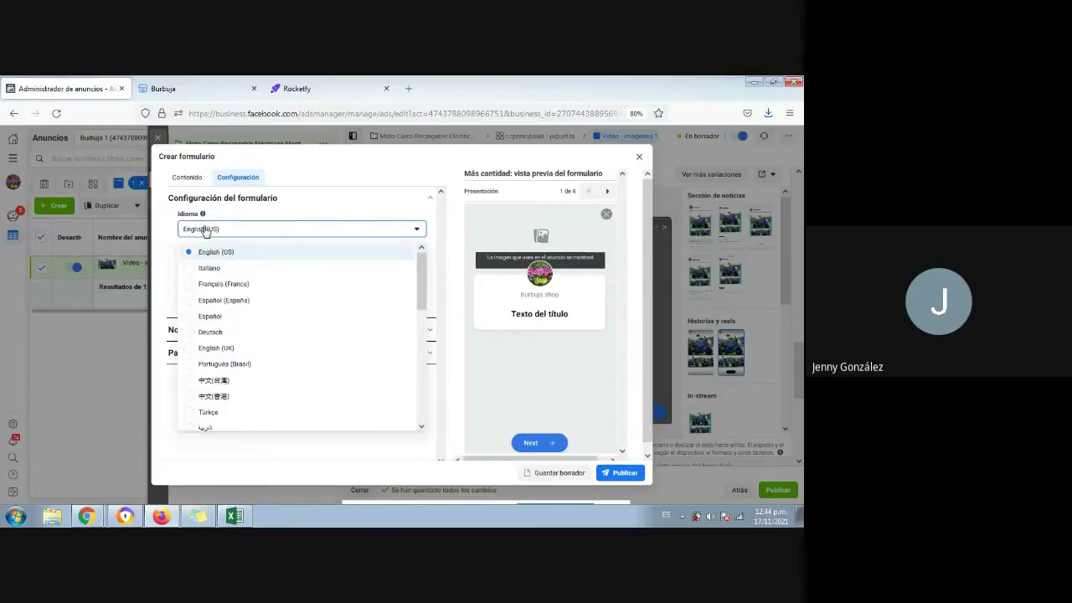
{"action": "left_click_drag", "start_coordinate": [424, 280], "coordinate": [404, 293]}
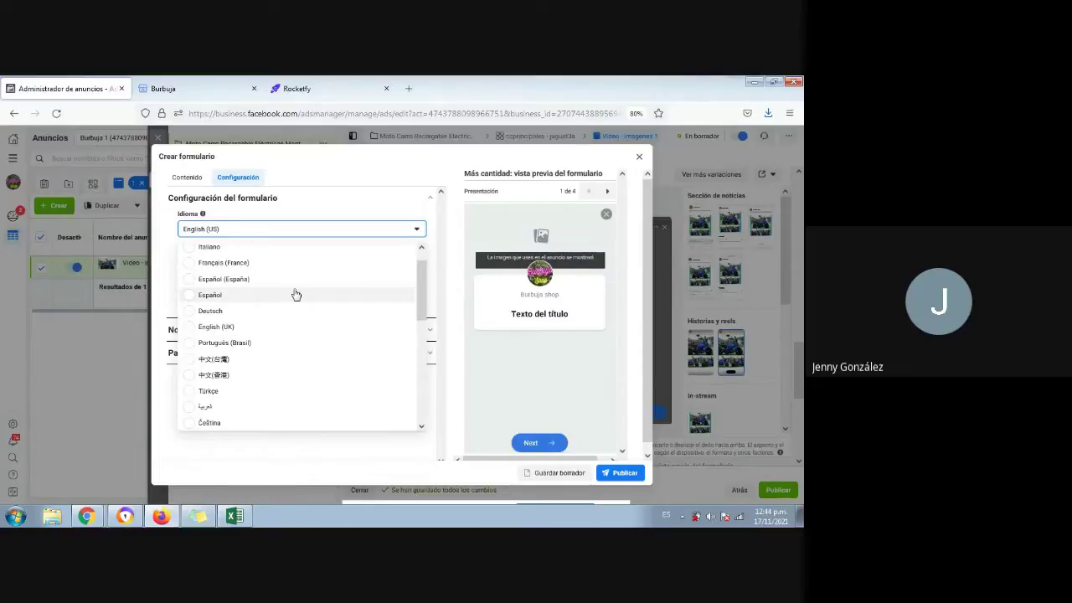
{"action": "left_click", "coordinate": [231, 279]}
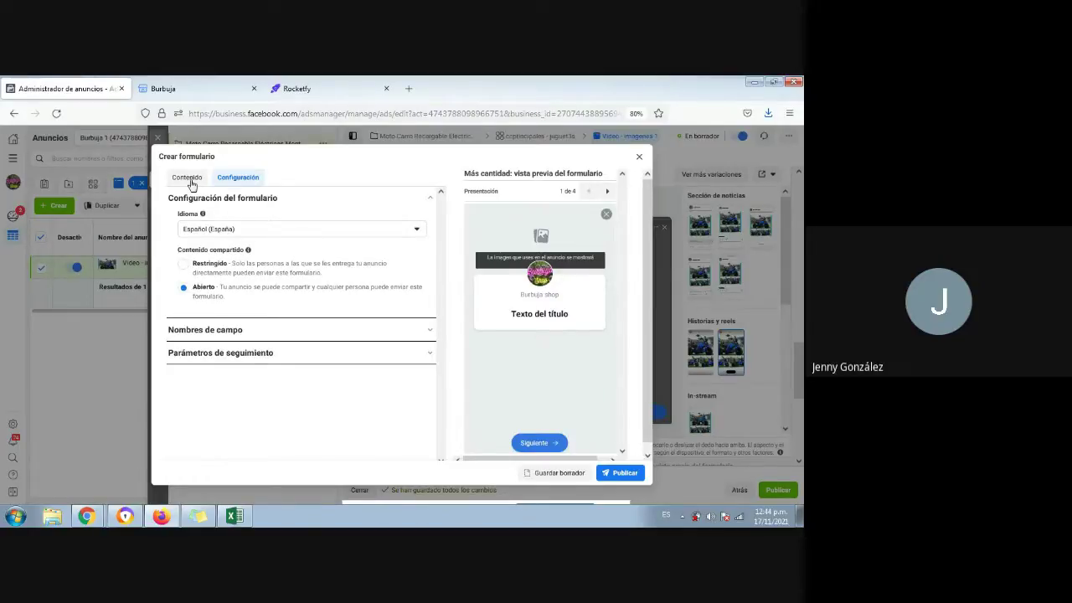
Return to the form's content settings and select the default form name.
{"action": "left_click", "coordinate": [190, 179]}
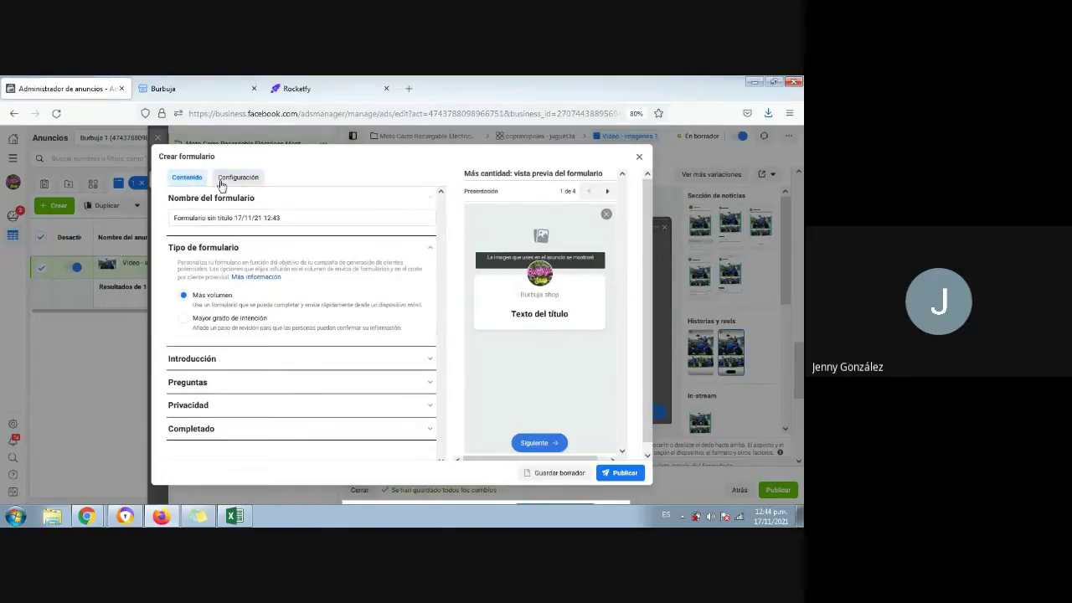
{"action": "left_click", "coordinate": [224, 178]}
{"action": "left_click", "coordinate": [192, 186]}
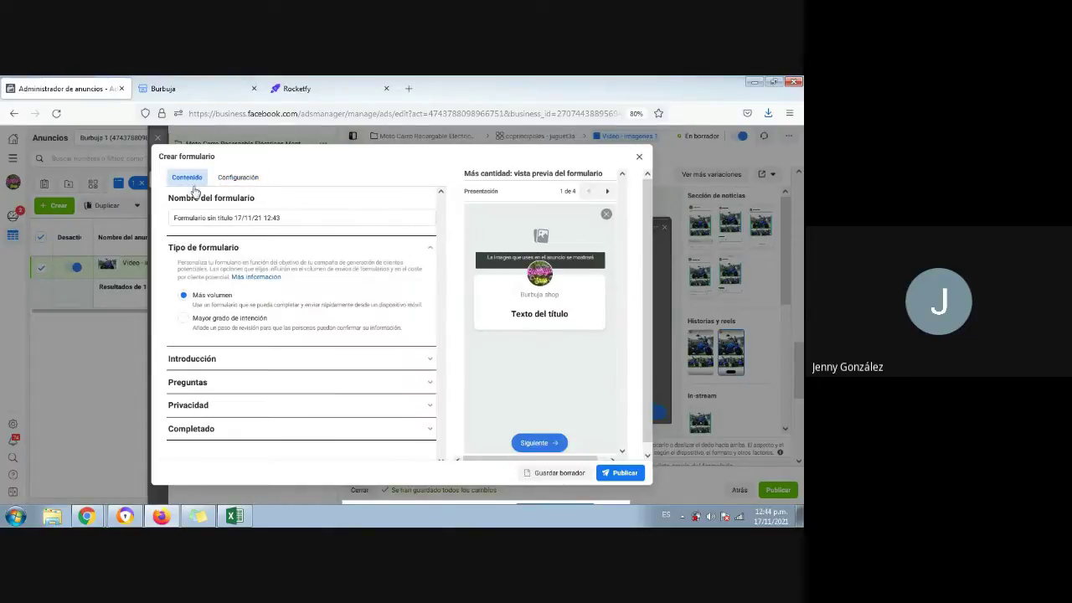
{"action": "triple_click", "coordinate": [196, 217]}
{"action": "double_click", "coordinate": [201, 218]}
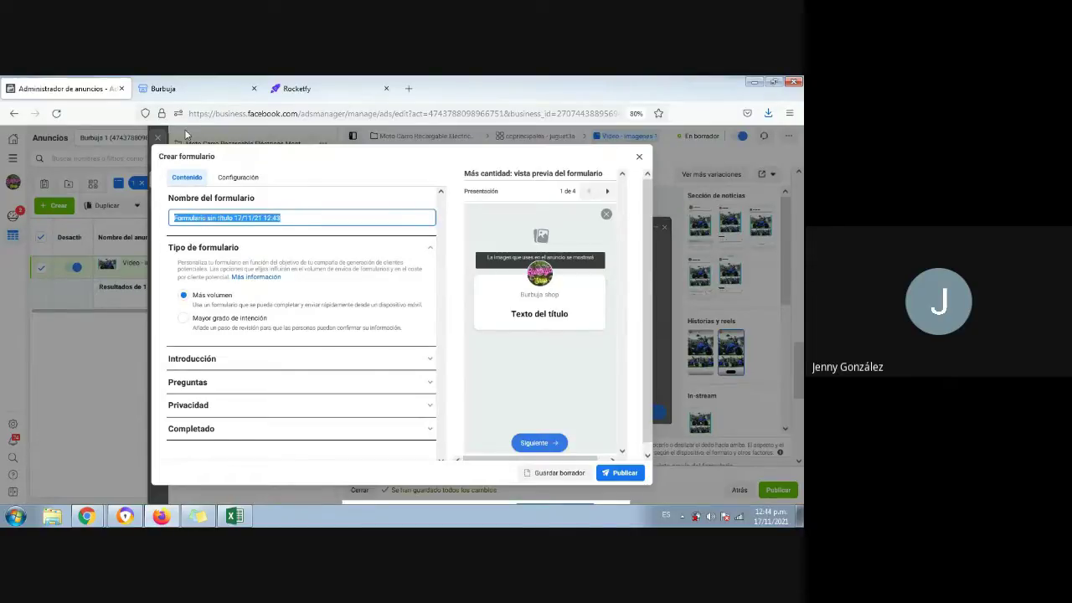
{"action": "left_click", "coordinate": [293, 89]}
Dismiss Rocketfy's deletion confirmation and copy the product name from Excel cell D4.
{"action": "left_click", "coordinate": [402, 381]}
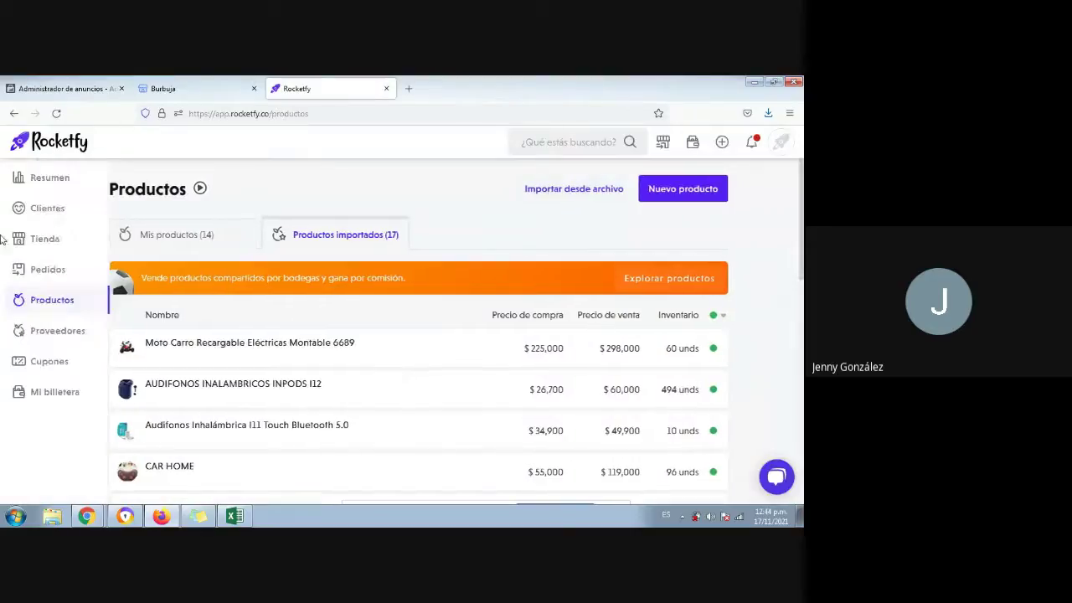
{"action": "left_click", "coordinate": [47, 209]}
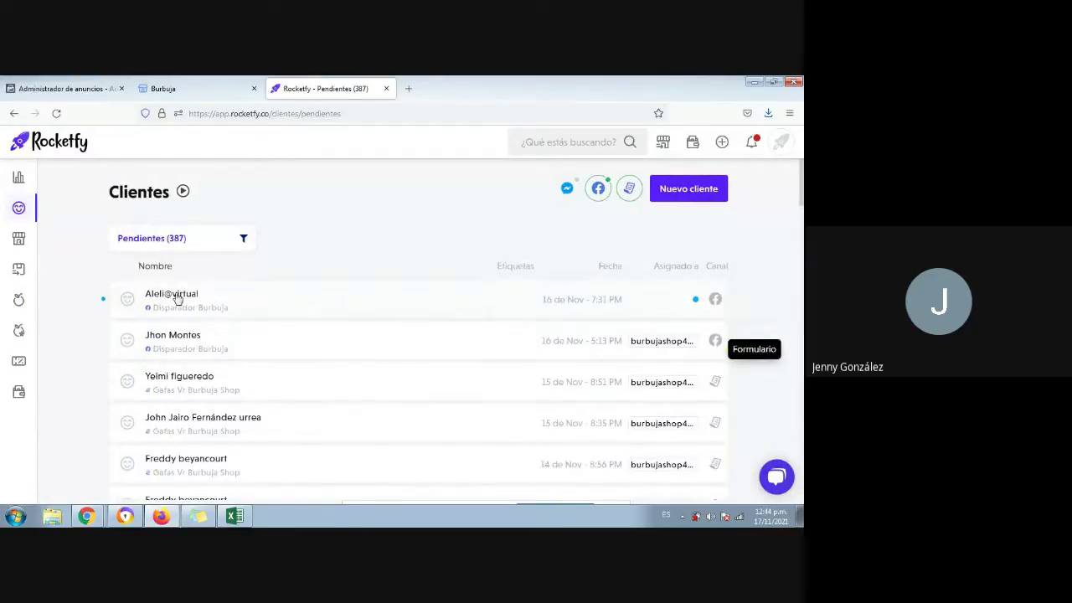
{"action": "left_click", "coordinate": [67, 88]}
{"action": "double_click", "coordinate": [201, 219]}
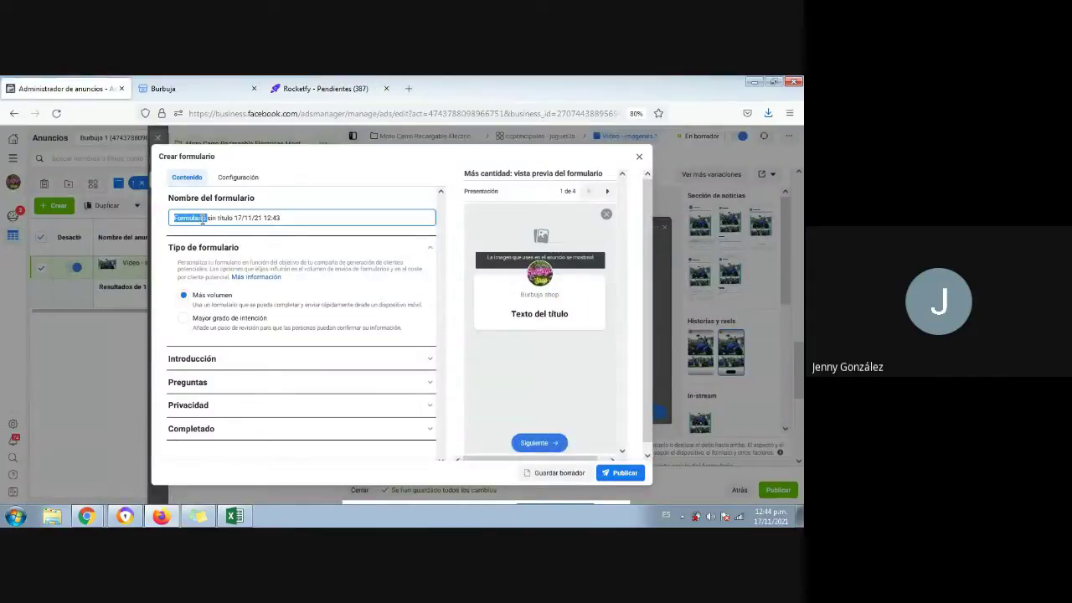
{"action": "left_click", "coordinate": [234, 516]}
{"action": "left_click_drag", "start_coordinate": [325, 279], "coordinate": [263, 244]}
{"action": "key", "text": "ctrl+c"}
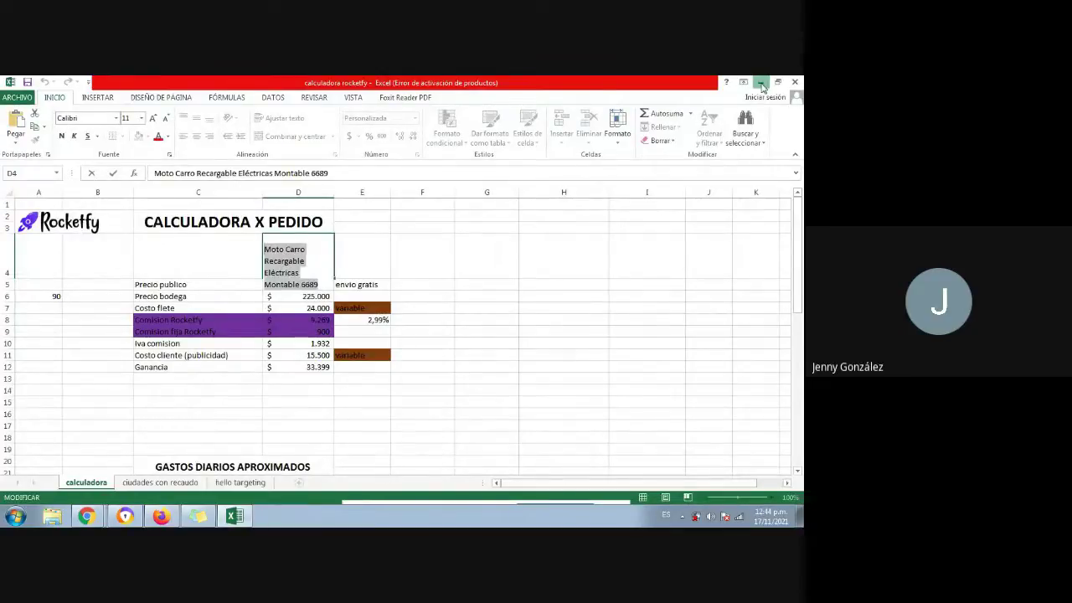
{"action": "left_click", "coordinate": [761, 83]}
Paste it as the form name, delete 'Montable', and choose Mayor grado de intención.
{"action": "triple_click", "coordinate": [287, 218]}
{"action": "key", "text": "ctrl+v"}
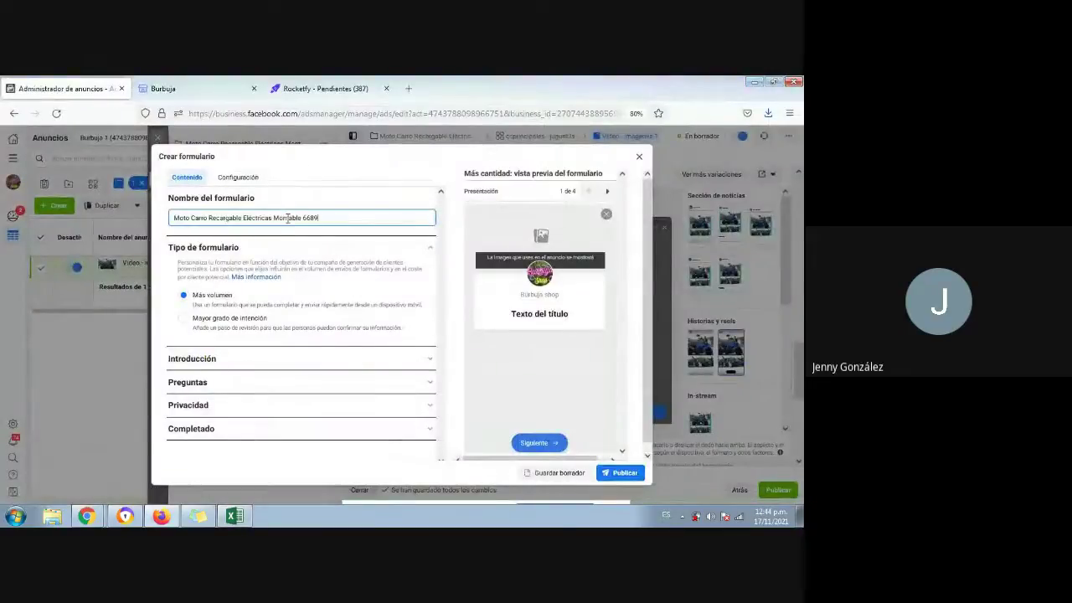
{"action": "triple_click", "coordinate": [335, 217]}
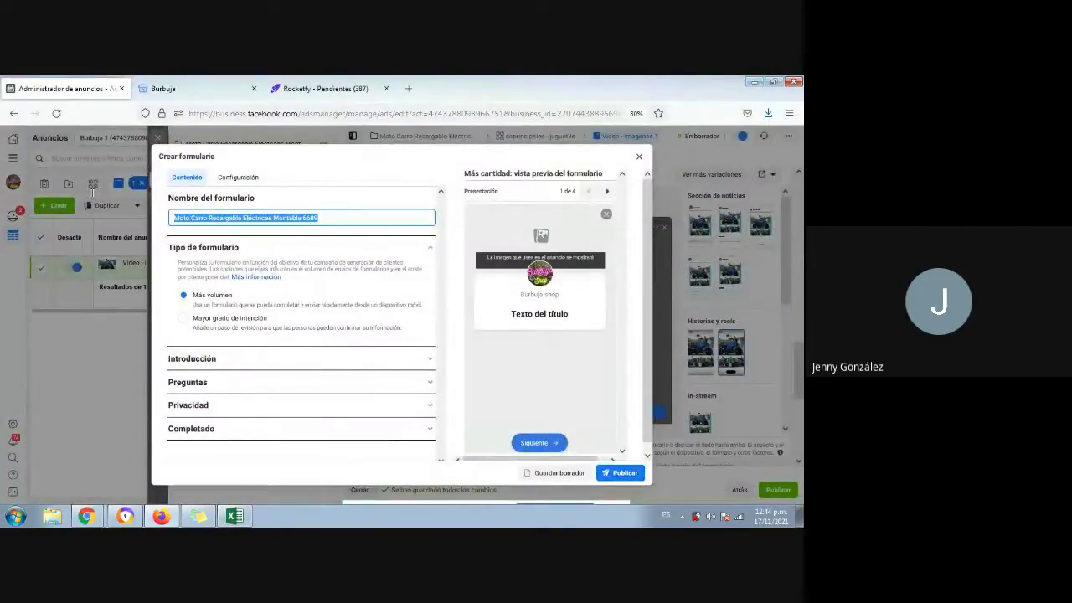
{"action": "double_click", "coordinate": [255, 218]}
{"action": "left_click", "coordinate": [303, 218]}
{"action": "left_click_drag", "start_coordinate": [303, 218], "coordinate": [275, 217]}
{"action": "key", "text": "BackSpace"}
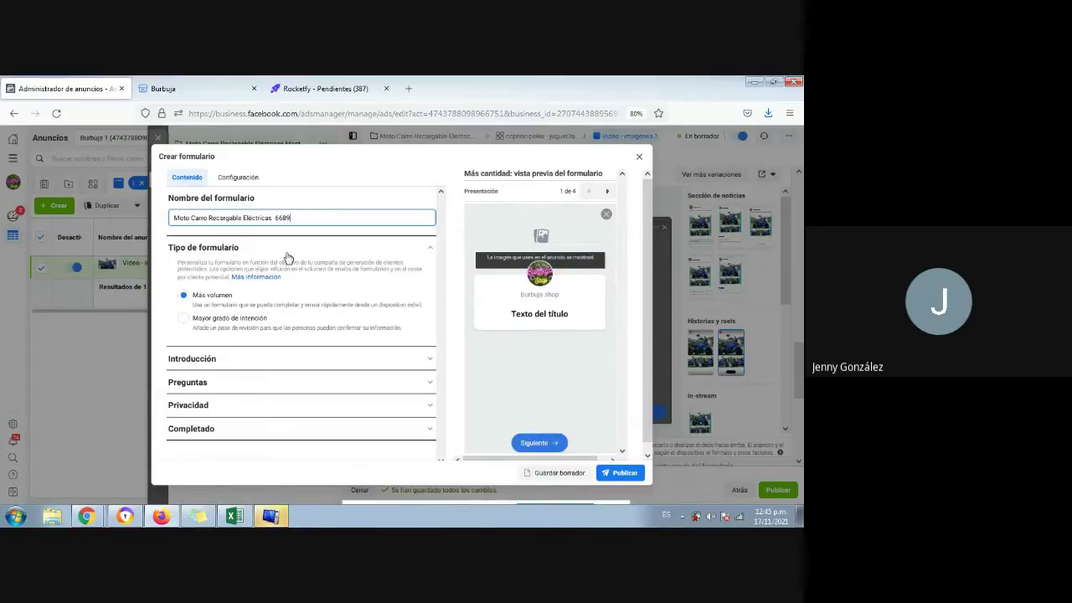
{"action": "left_click", "coordinate": [185, 320]}
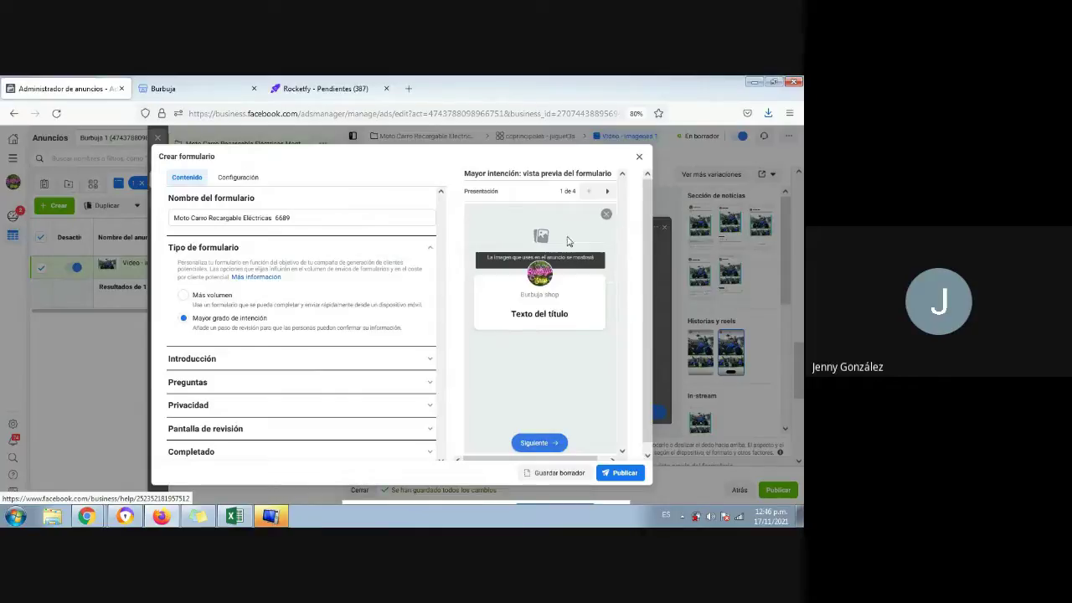
Upload the blue moto-carro photo from Descargas as the introduction's background image (1200 x 628 recommended).
{"action": "left_click", "coordinate": [312, 363]}
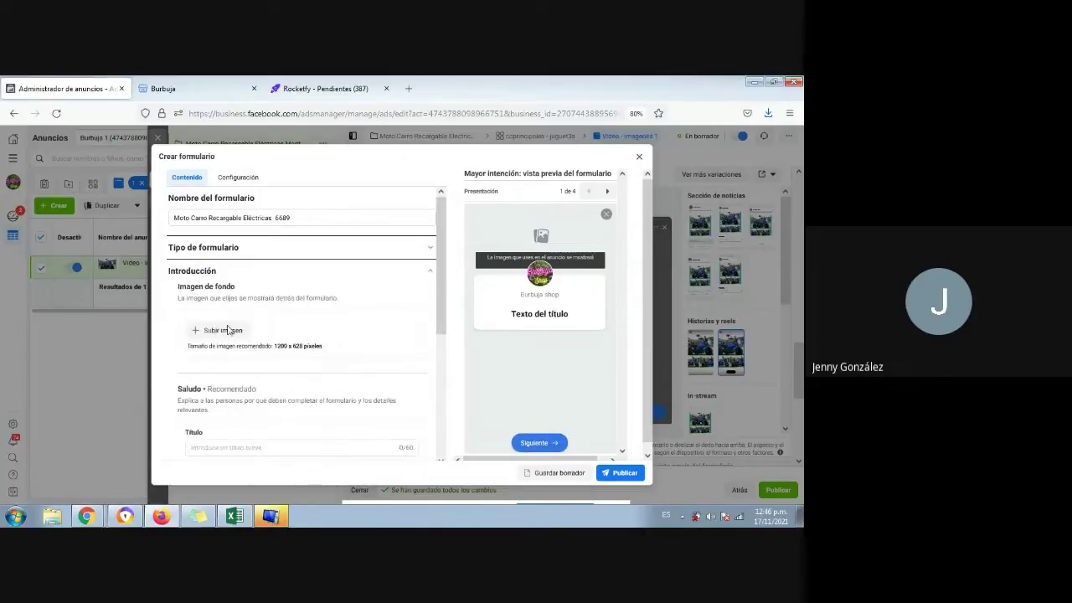
{"action": "left_click_drag", "start_coordinate": [231, 347], "coordinate": [323, 347]}
{"action": "left_click", "coordinate": [326, 350]}
{"action": "left_click", "coordinate": [279, 355]}
{"action": "left_click", "coordinate": [232, 331]}
{"action": "scroll", "coordinate": [357, 306], "scroll_direction": "down", "scroll_amount": 10}
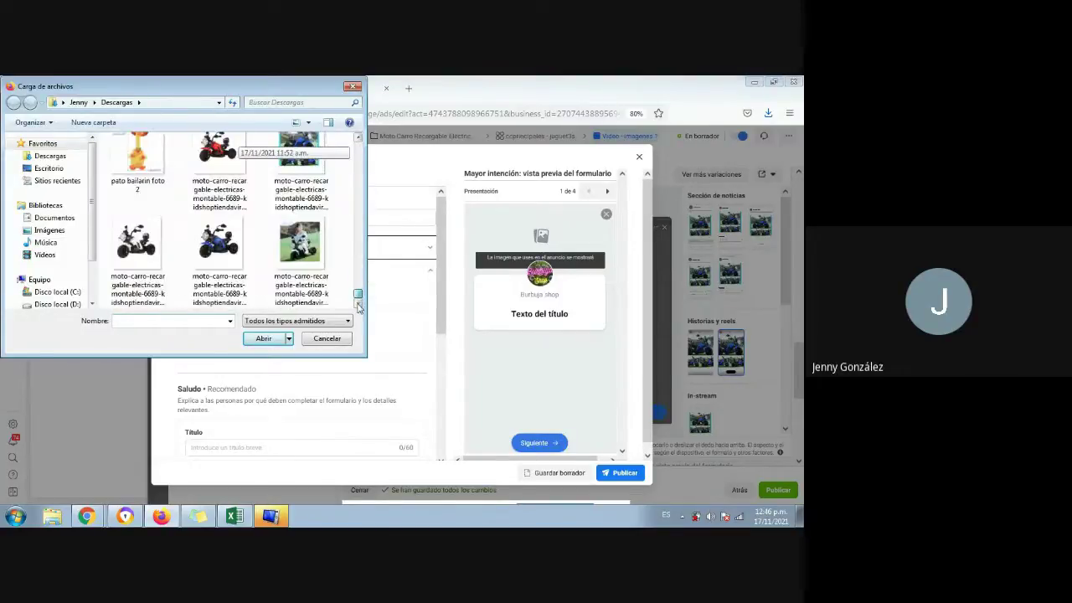
{"action": "left_click", "coordinate": [238, 263]}
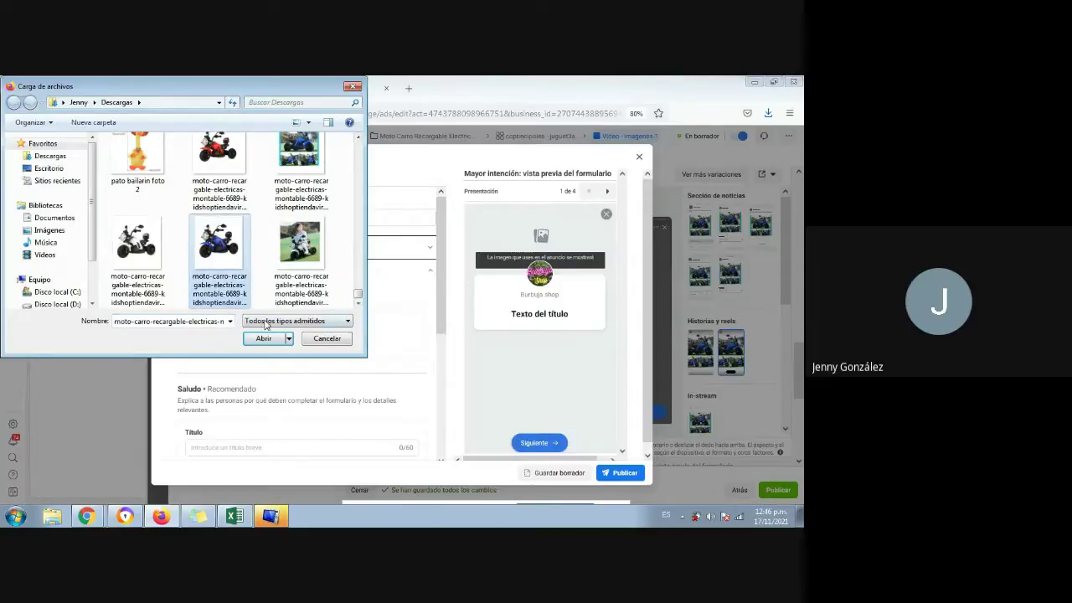
{"action": "left_click", "coordinate": [265, 338]}
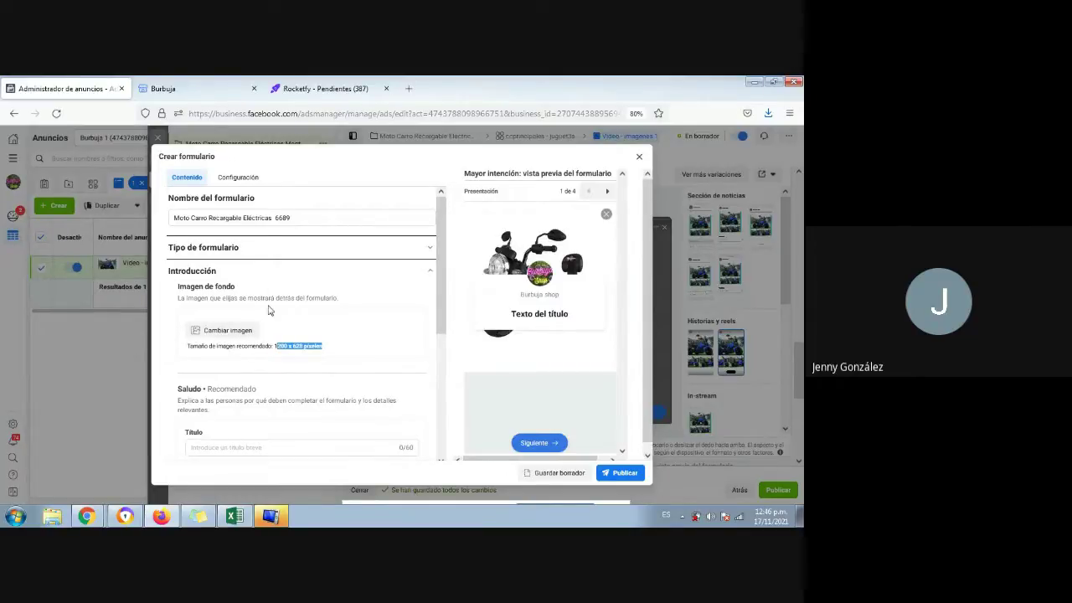
{"action": "mouse_move", "coordinate": [273, 347]}
{"action": "left_mouse_down"}
{"action": "mouse_move", "coordinate": [330, 352]}
{"action": "mouse_move", "coordinate": [274, 346]}
{"action": "left_mouse_up"}
Paste the product name from the Rocketfy calculator into the greeting title, making Eléctricas singular.
{"action": "left_click", "coordinate": [331, 352]}
{"action": "scroll", "coordinate": [316, 293], "scroll_direction": "down", "scroll_amount": 3}
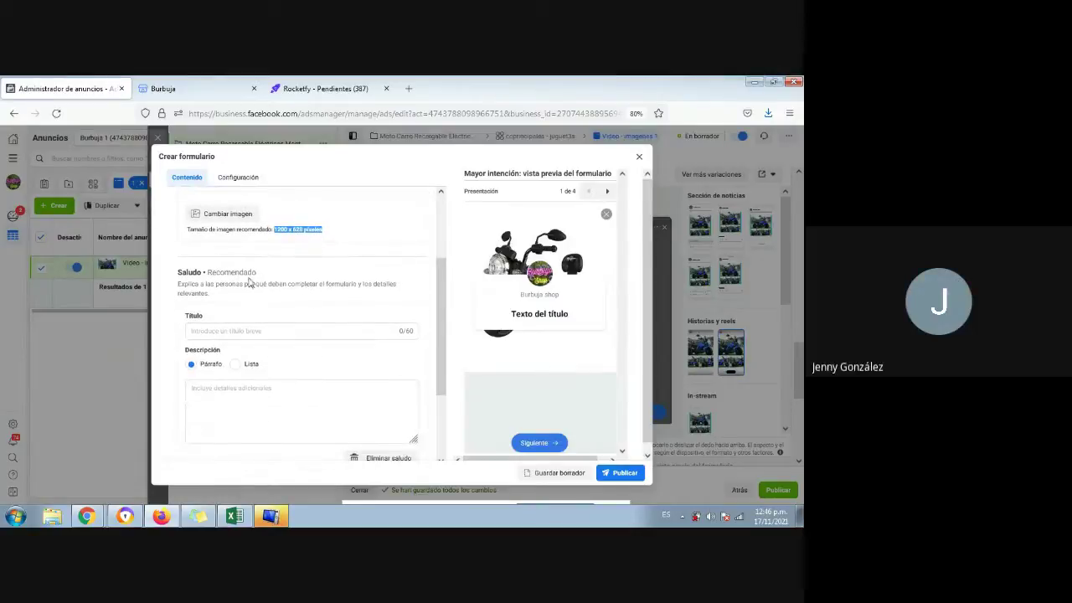
{"action": "left_click", "coordinate": [241, 332]}
{"action": "scroll", "coordinate": [279, 310], "scroll_direction": "down", "scroll_amount": 1}
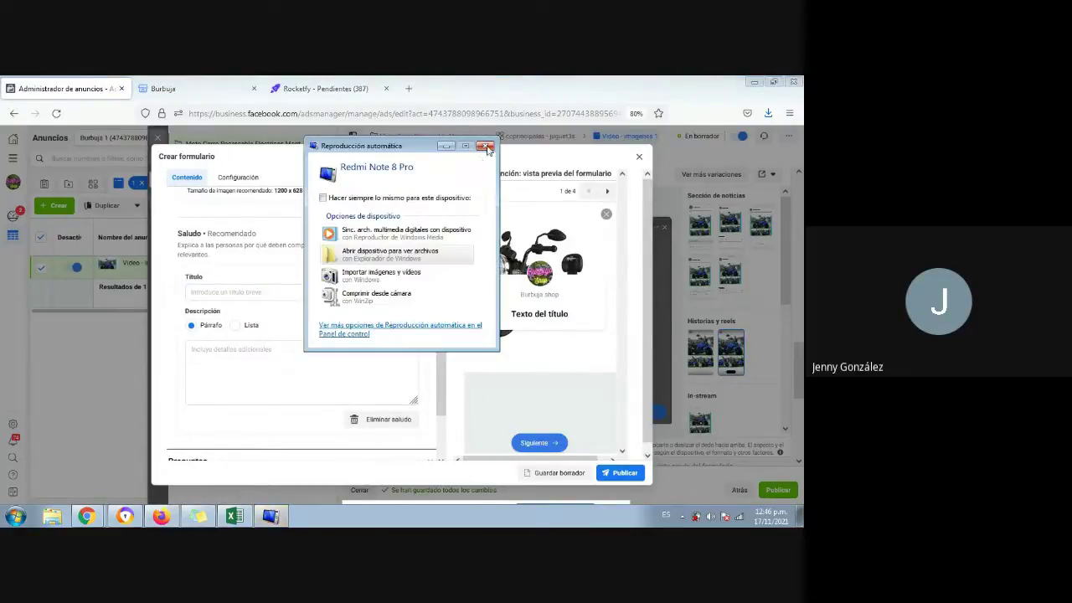
{"action": "left_click", "coordinate": [490, 147]}
{"action": "left_click", "coordinate": [293, 292]}
{"action": "left_click", "coordinate": [323, 88]}
{"action": "left_click", "coordinate": [235, 515]}
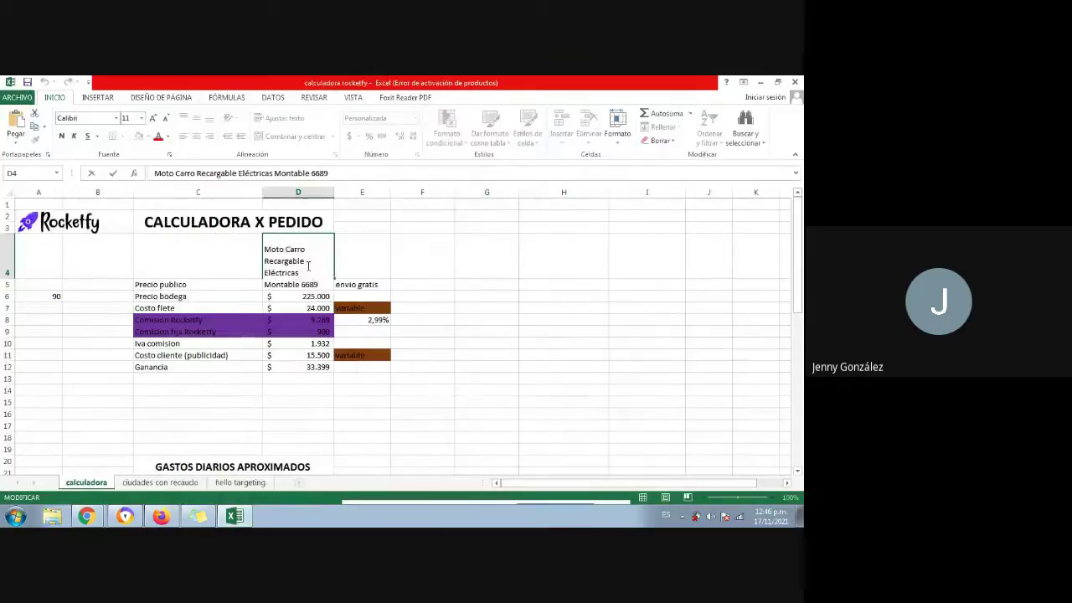
{"action": "left_click_drag", "start_coordinate": [307, 267], "coordinate": [267, 243]}
{"action": "key", "text": "ctrl+c"}
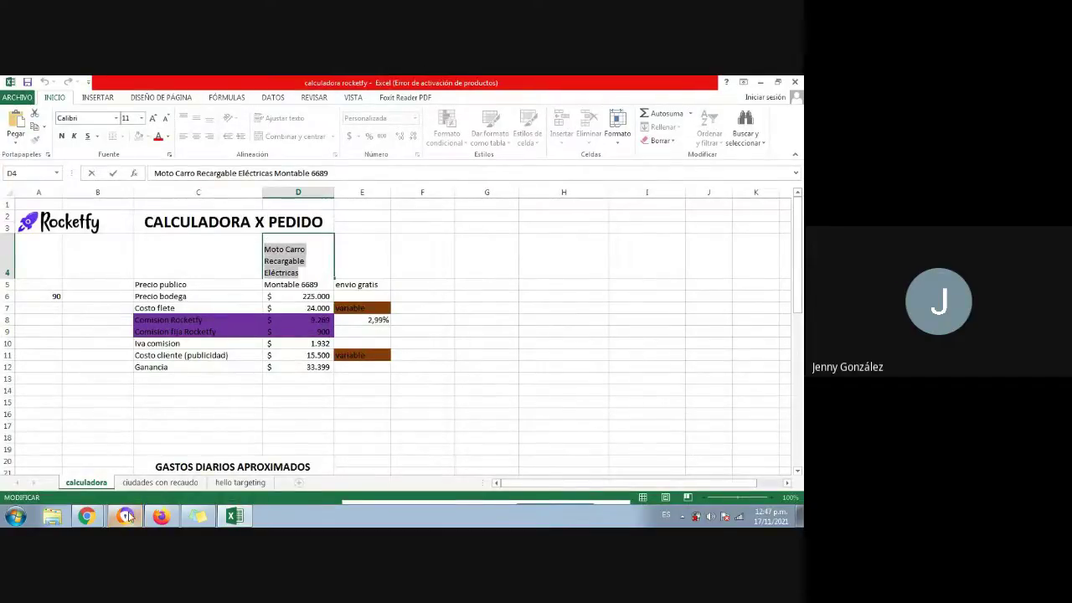
{"action": "left_click", "coordinate": [88, 517]}
{"action": "left_click", "coordinate": [161, 517]}
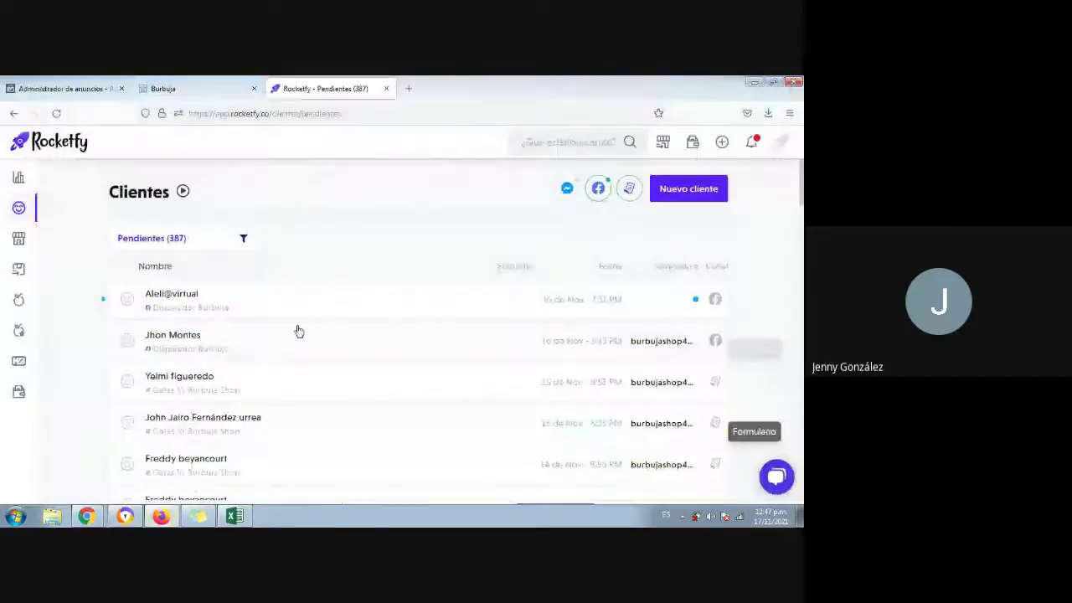
{"action": "key", "text": "ctrl+shift+Tab"}
{"action": "key", "text": "ctrl+shift+Tab"}
{"action": "key", "text": "ctrl+v"}
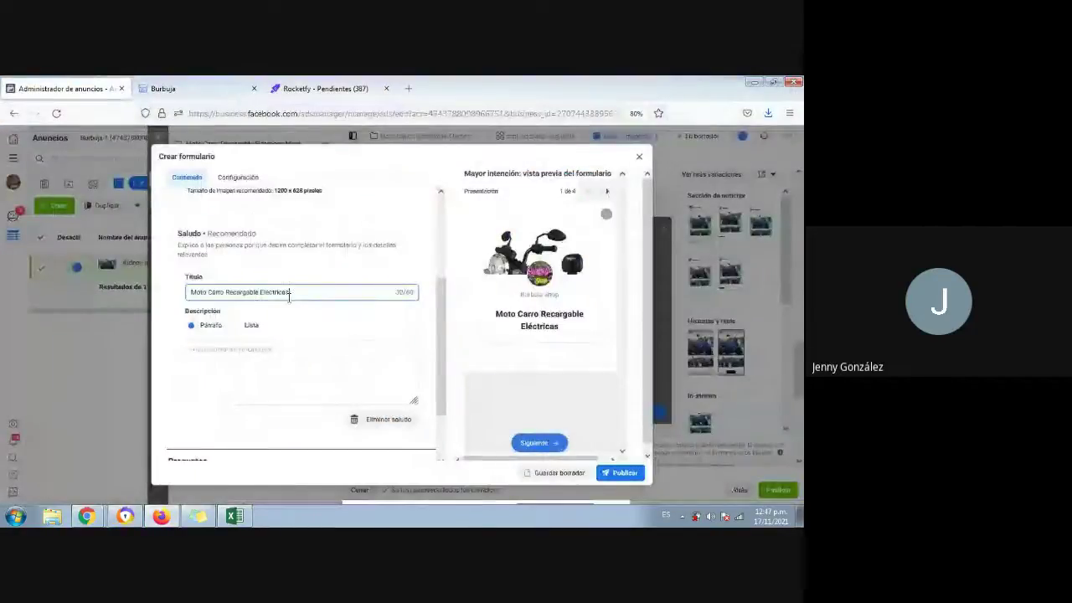
{"action": "key", "text": "BackSpace"}
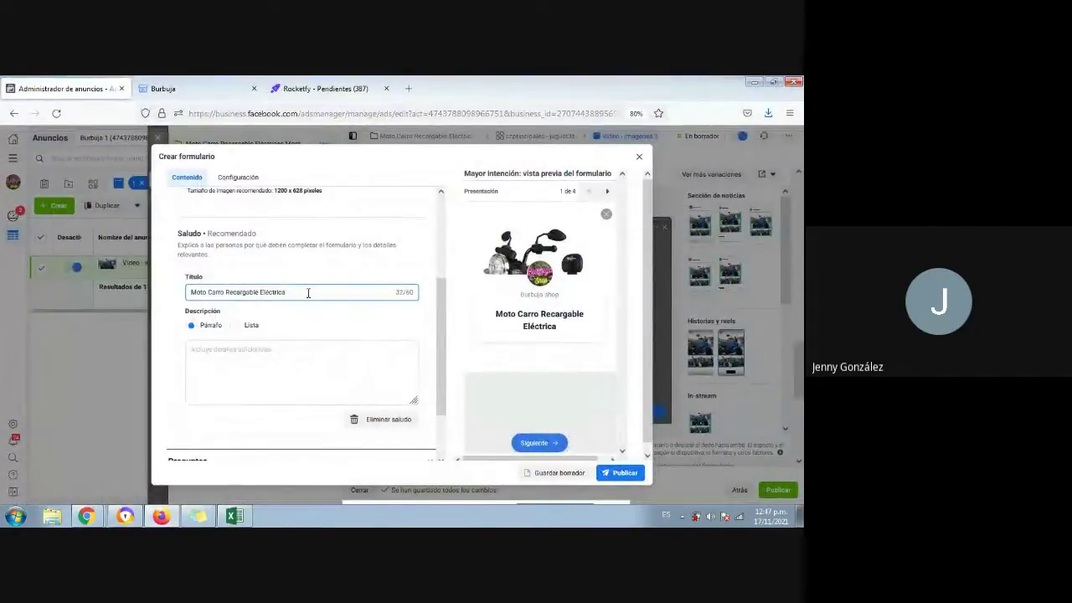
{"action": "type", "text": "1"}
Append the price '310.0000 + ENVIO GRATIS' to the greeting title.
{"action": "key", "text": "alt+Tab"}
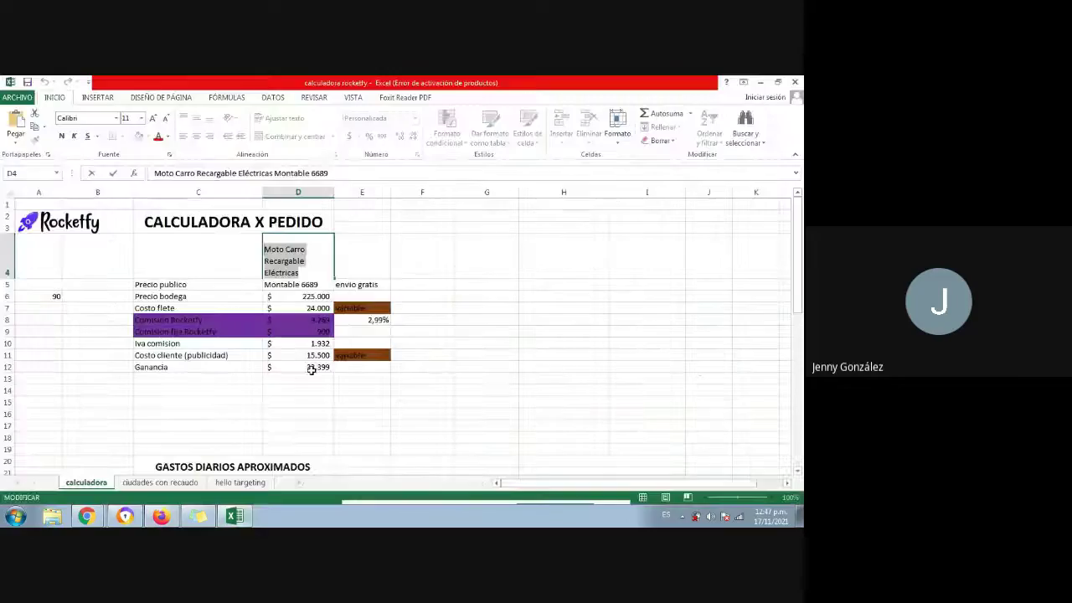
{"action": "key", "text": "Return"}
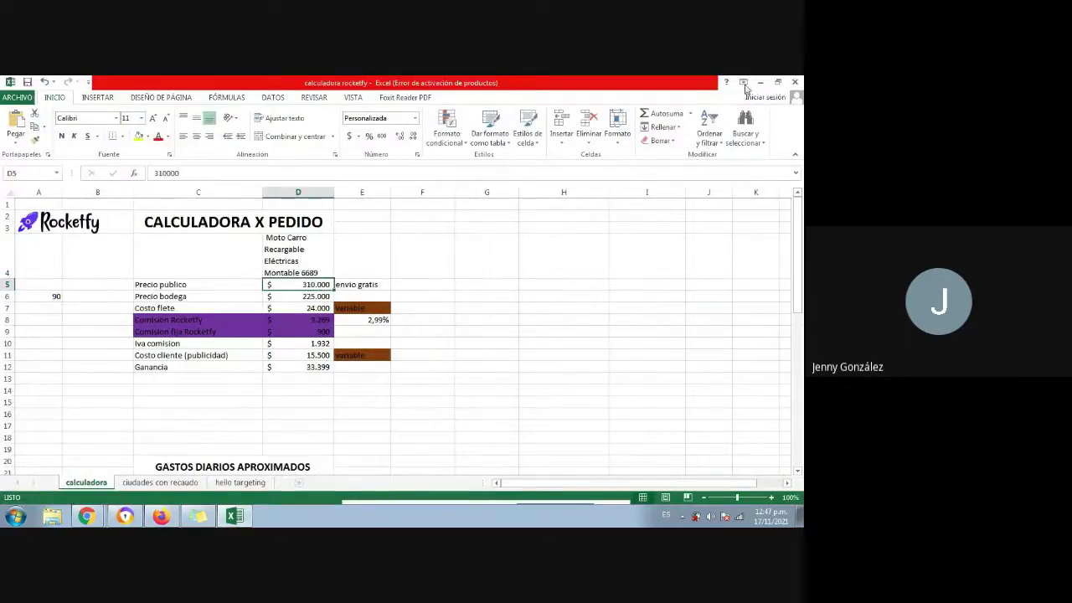
{"action": "left_click", "coordinate": [760, 83]}
{"action": "type", "text": "3"}
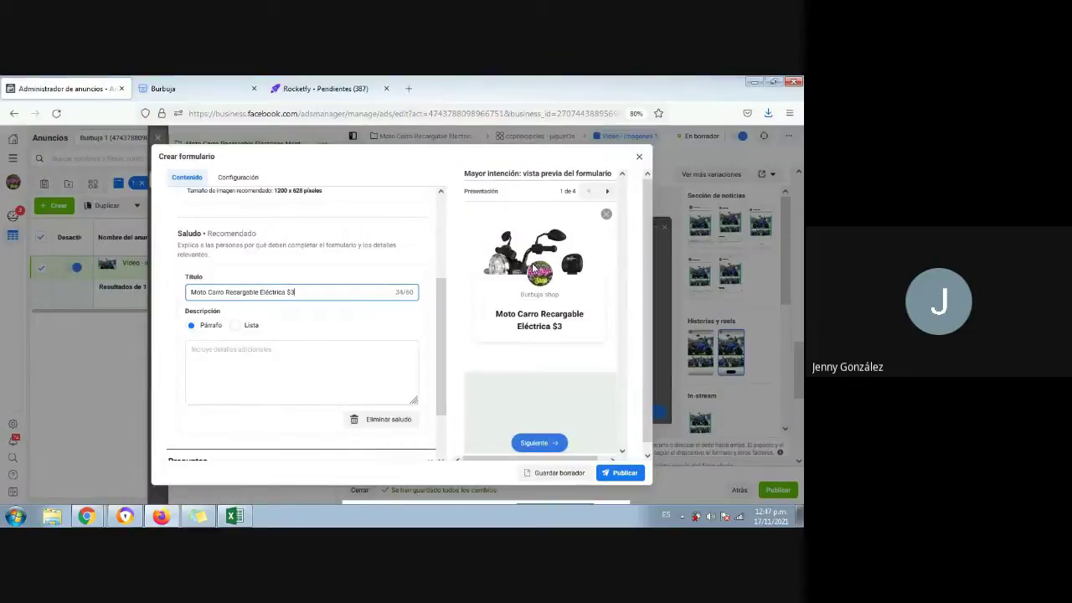
{"action": "type", "text": "10.0000 + ENVIO GRATIS"}
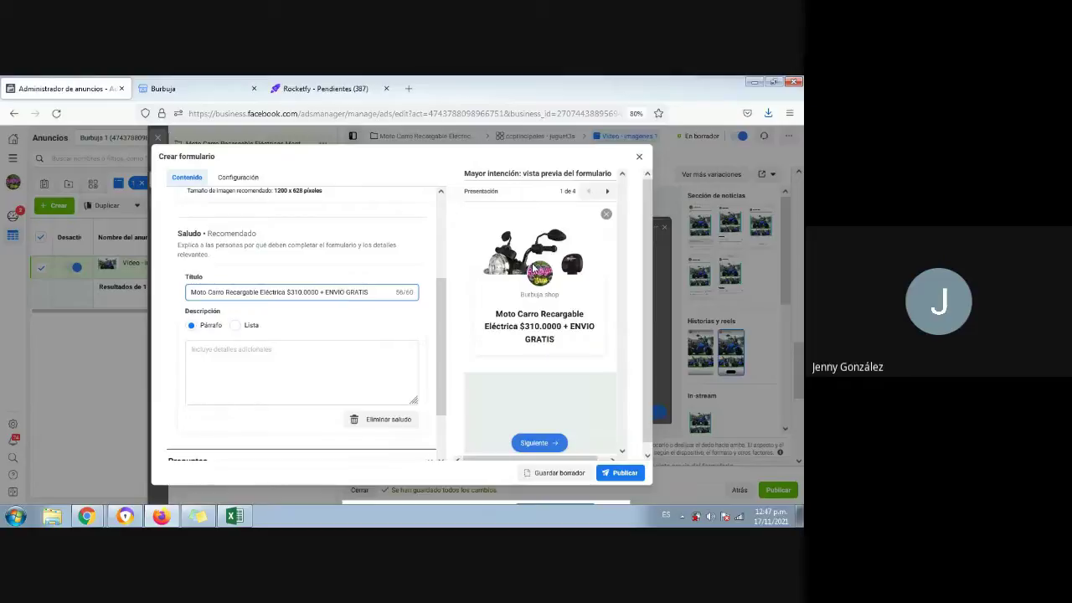
Write '**PAGA AL RECIBIR EN TU CASA U OFICINA**' in the greeting description.
{"action": "left_click", "coordinate": [280, 354]}
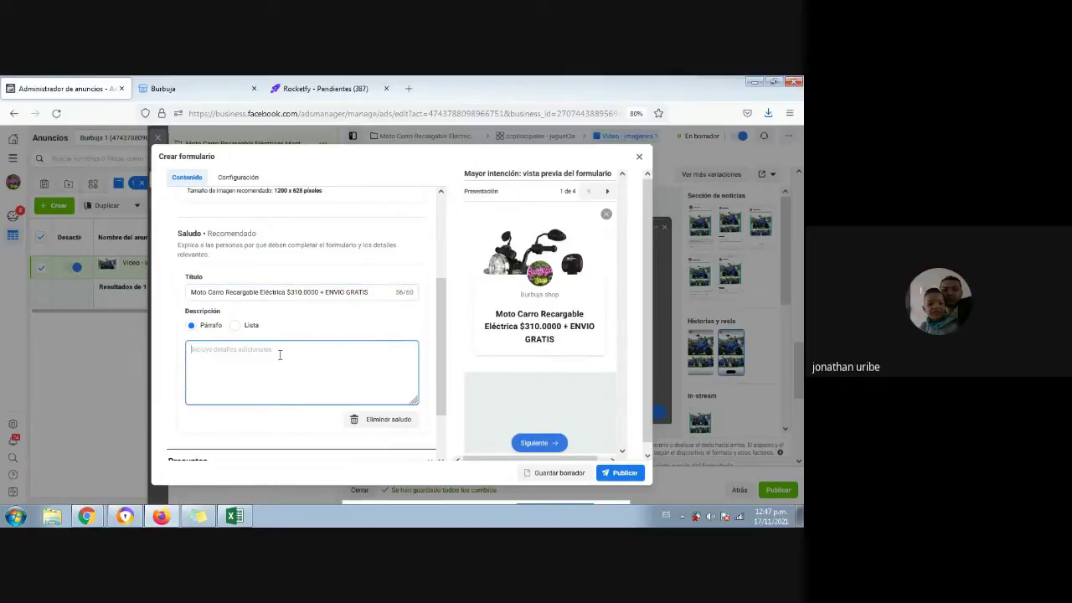
{"action": "type", "text": "**"}
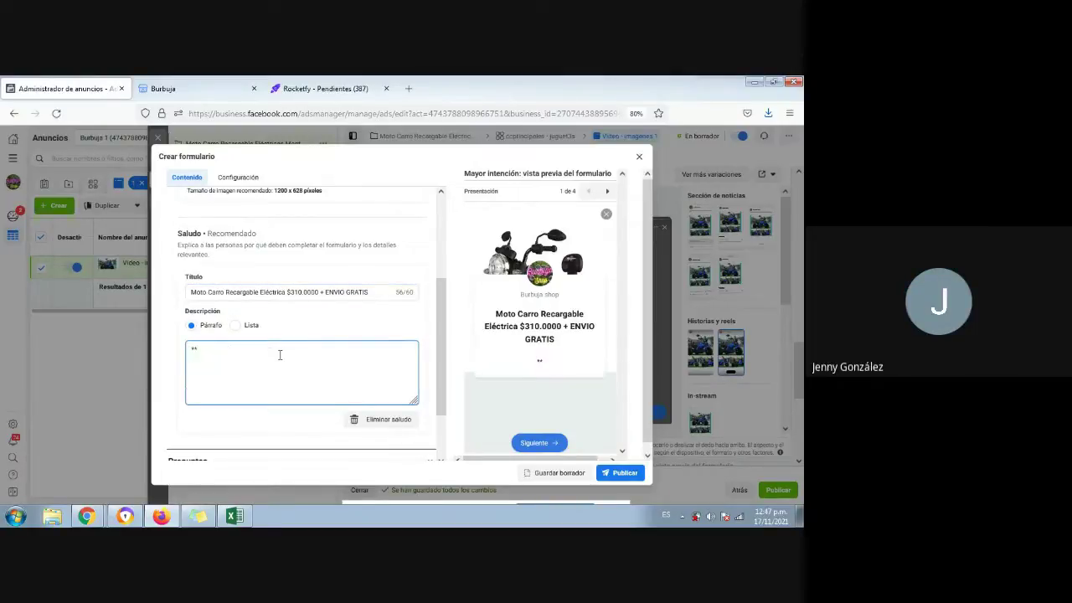
{"action": "type", "text": "PAGA AL RECIBIR EN RU CA"}
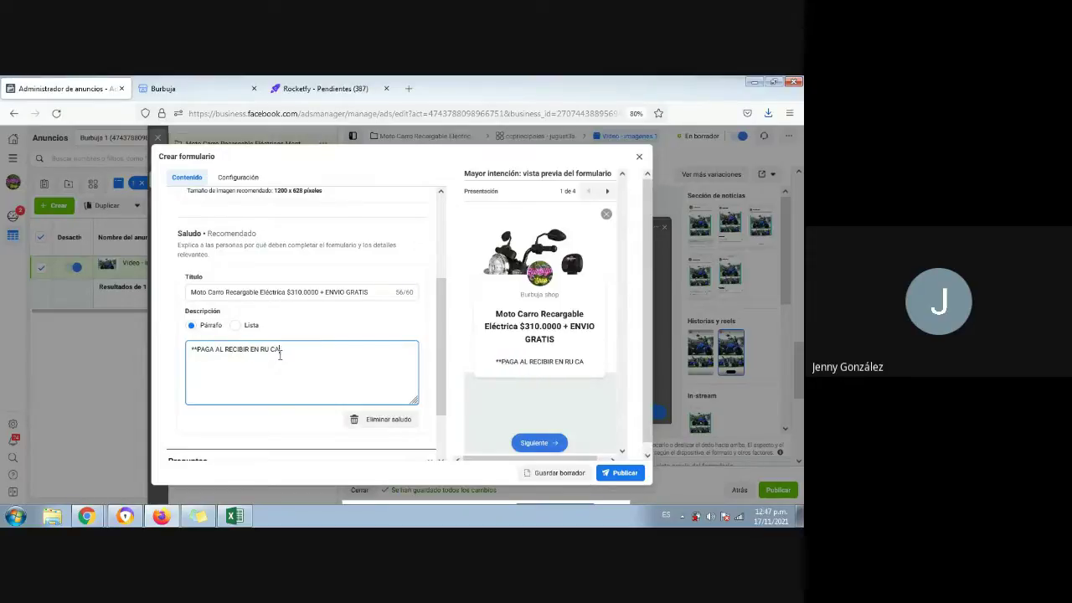
{"action": "key", "text": "BackSpace"}
{"action": "key", "text": "BackSpace"}
{"action": "key", "text": "BackSpace"}
{"action": "type", "text": "TU CASA U FOC"}
{"action": "key", "text": "BackSpace"}
{"action": "key", "text": "BackSpace"}
{"action": "key", "text": "BackSpace"}
{"action": "type", "text": "OFICINA"}
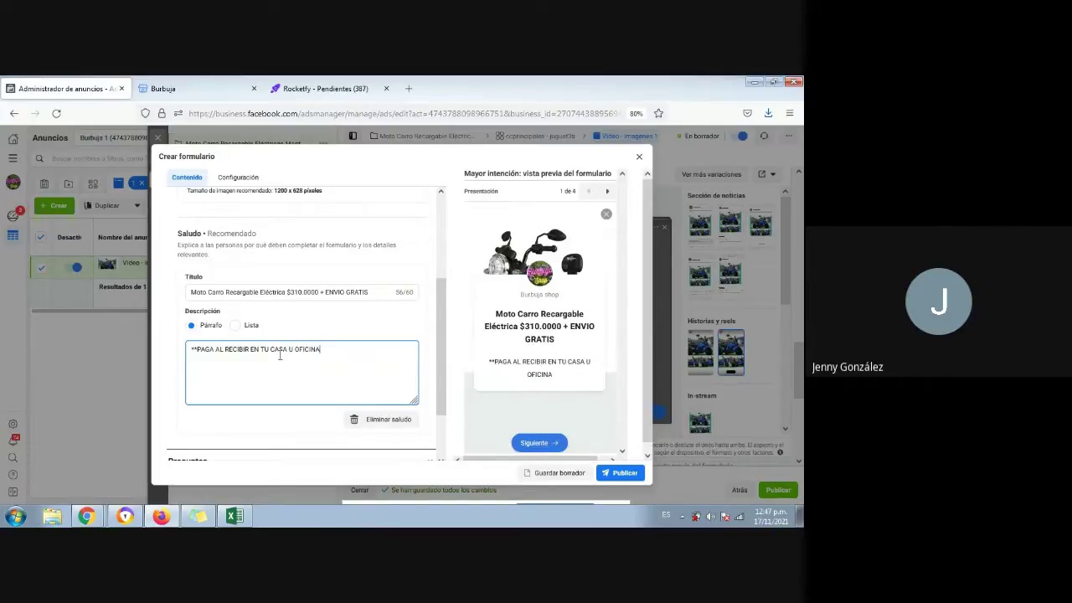
{"action": "type", "text": "**"}
{"action": "key", "text": "Return"}
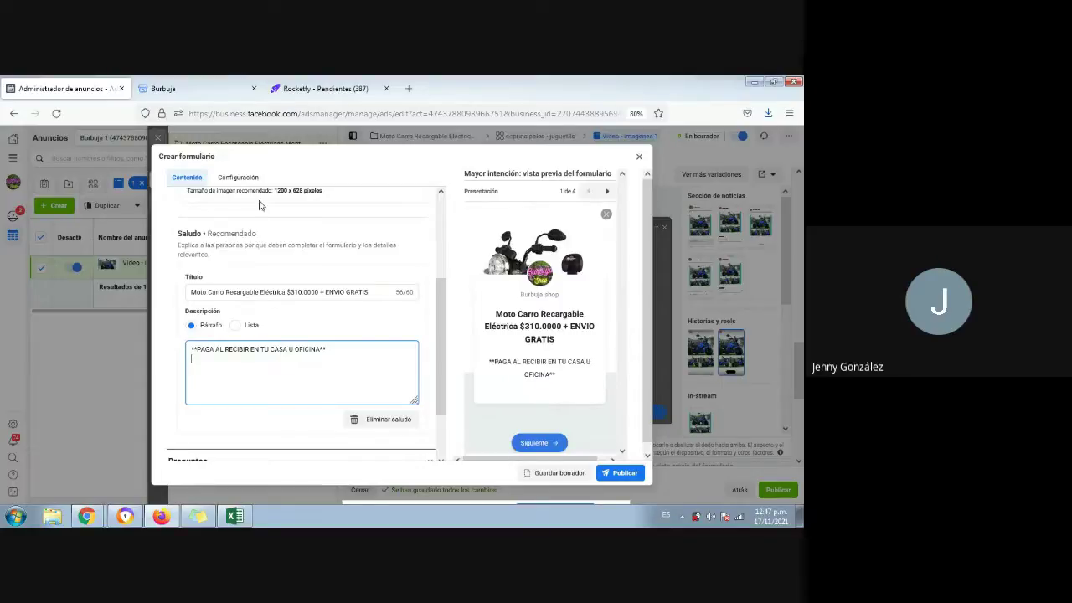
Search Rocketfy's supplier catalogue for product 6689 and open its details.
{"action": "left_click", "coordinate": [314, 91]}
{"action": "scroll", "coordinate": [292, 326], "scroll_direction": "down", "scroll_amount": 3}
{"action": "left_click", "coordinate": [203, 92]}
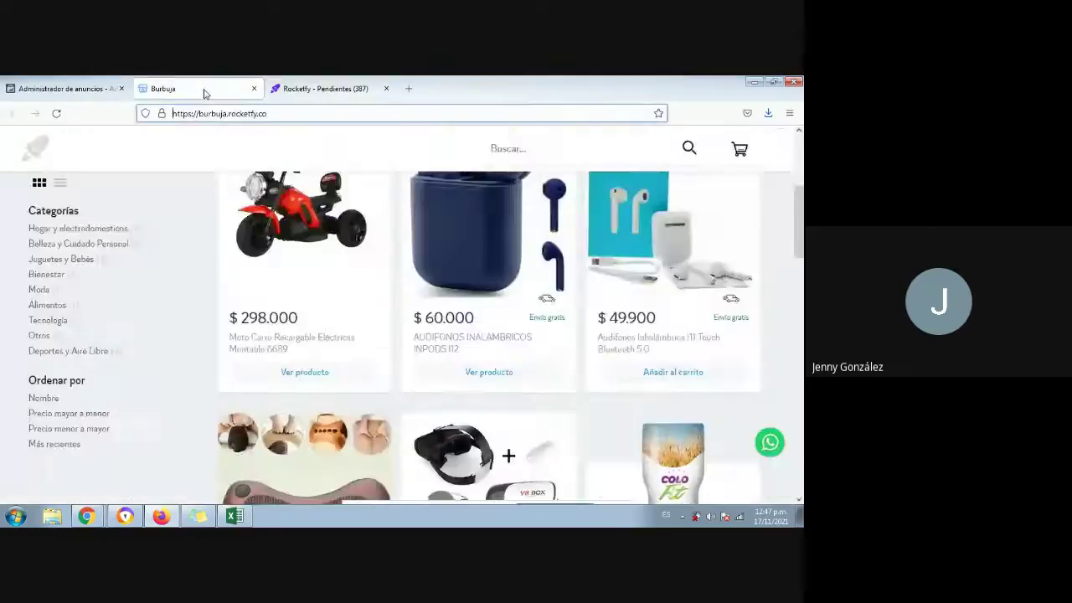
{"action": "left_click", "coordinate": [301, 339]}
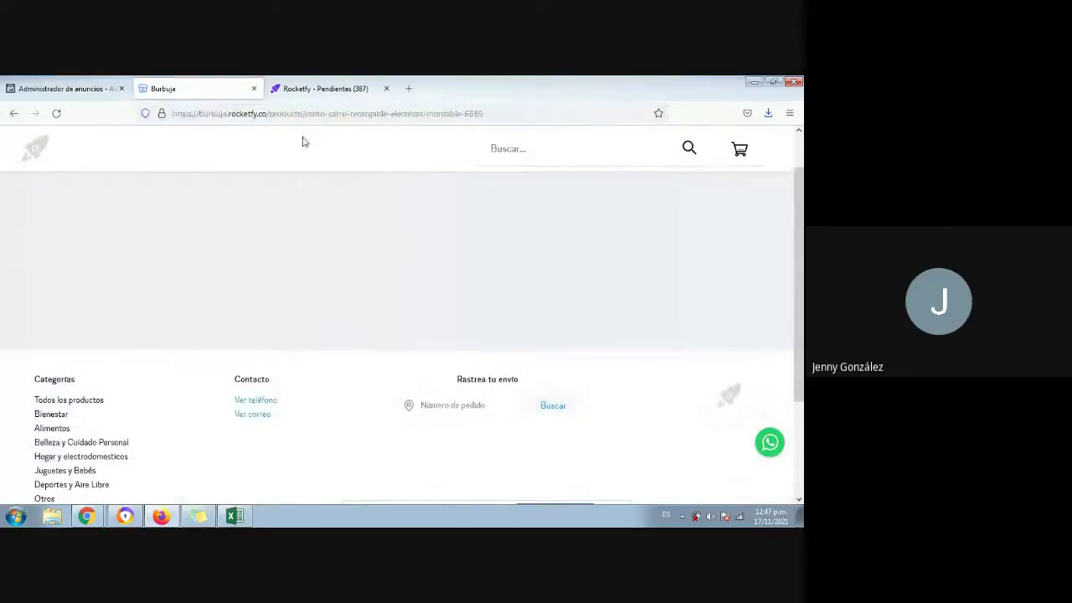
{"action": "left_click", "coordinate": [318, 88]}
{"action": "left_click", "coordinate": [26, 303]}
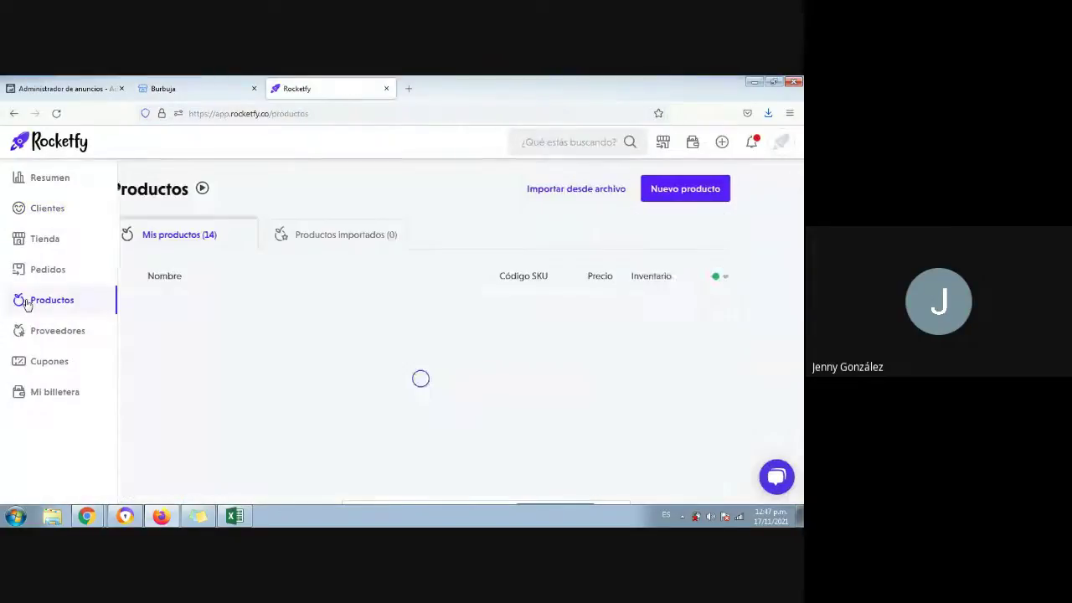
{"action": "left_click", "coordinate": [234, 515]}
{"action": "left_click", "coordinate": [234, 516]}
{"action": "left_click", "coordinate": [34, 339]}
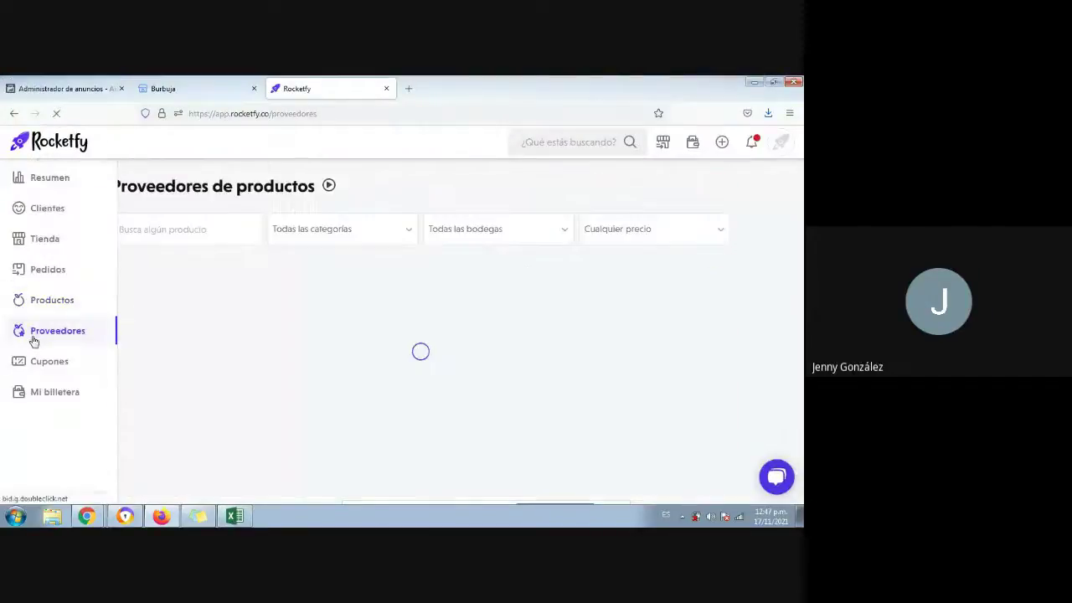
{"action": "left_click", "coordinate": [184, 230]}
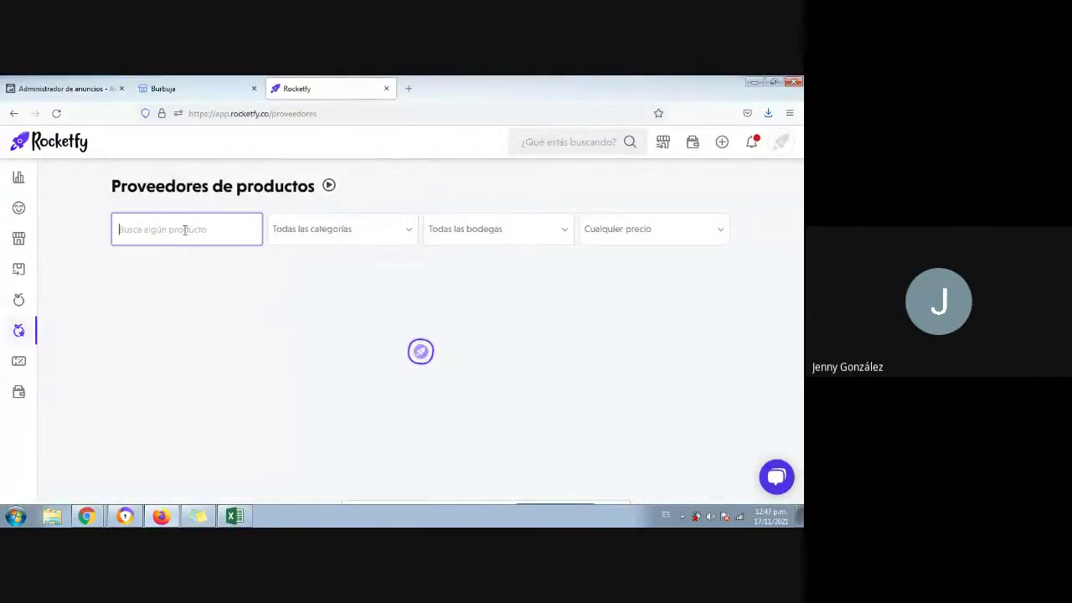
{"action": "type", "text": "6689"}
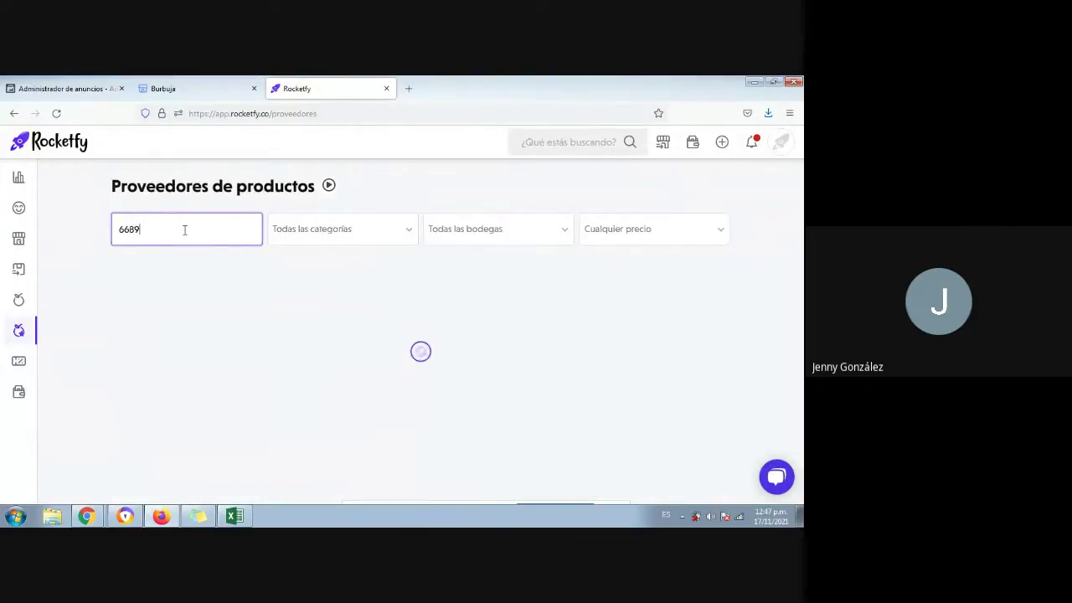
{"action": "left_click", "coordinate": [159, 374]}
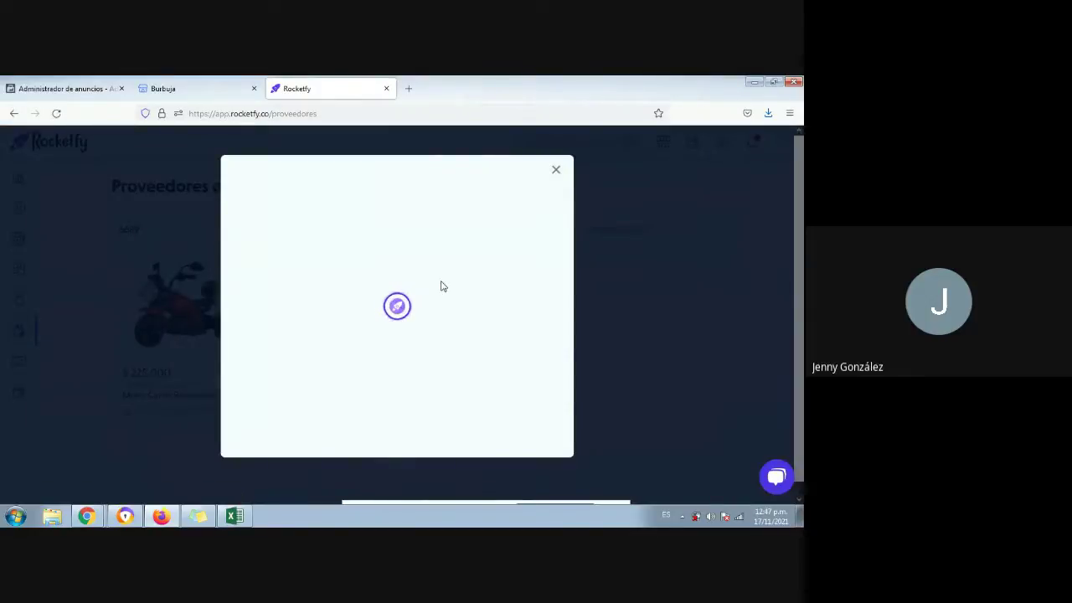
Copy product 6689's title and description and return to the lead form.
{"action": "scroll", "coordinate": [402, 310], "scroll_direction": "down", "scroll_amount": 5}
{"action": "left_click_drag", "start_coordinate": [339, 289], "coordinate": [236, 266]}
{"action": "double_click", "coordinate": [239, 261]}
{"action": "left_click_drag", "start_coordinate": [339, 287], "coordinate": [236, 262]}
{"action": "key", "text": "ctrl+c"}
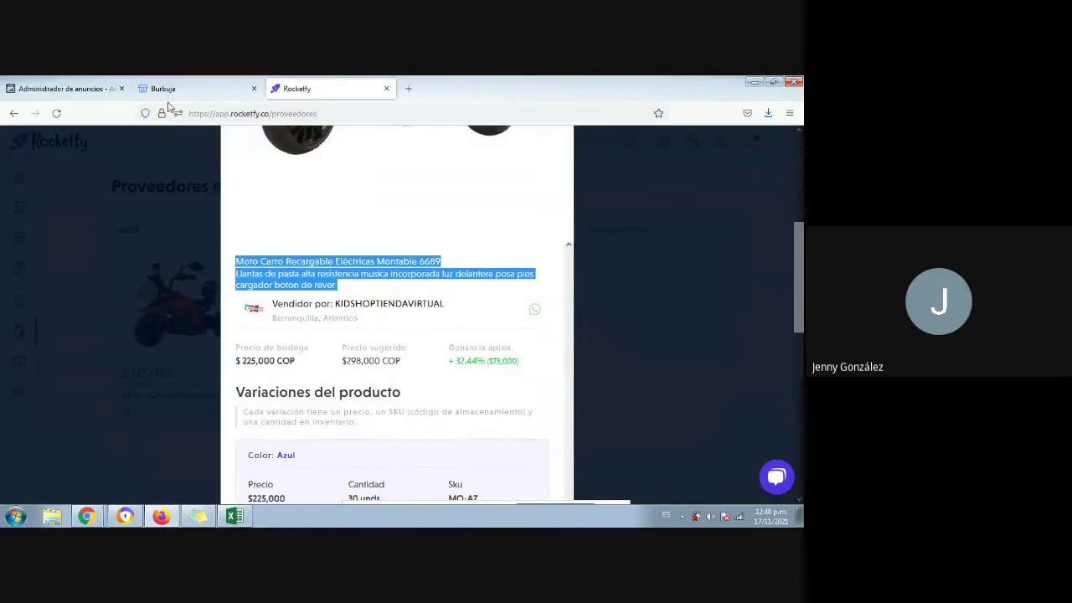
{"action": "left_click", "coordinate": [170, 96]}
{"action": "left_click", "coordinate": [67, 87]}
Paste the supplier's product title and description into the greeting description.
{"action": "left_click", "coordinate": [259, 361]}
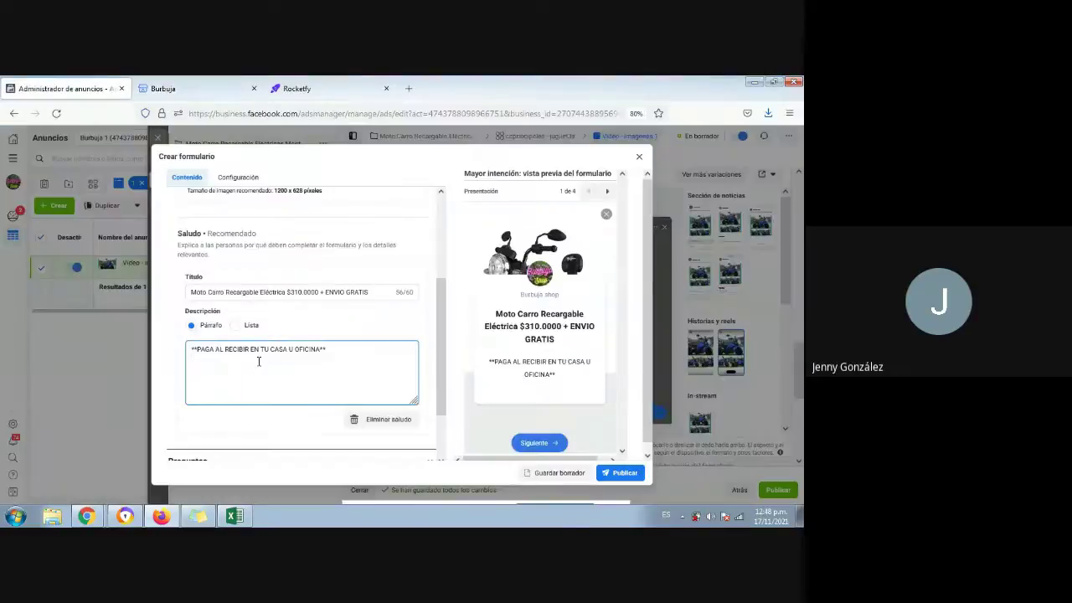
{"action": "key", "text": "Return"}
{"action": "key", "text": "Return"}
{"action": "key", "text": "ctrl+v"}
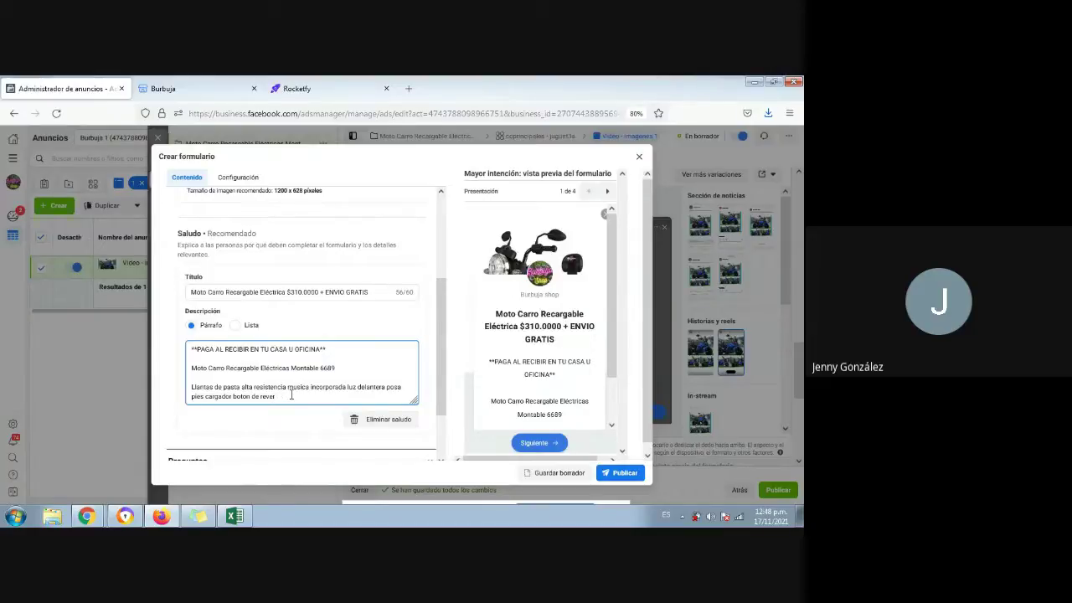
{"action": "key", "text": "Return"}
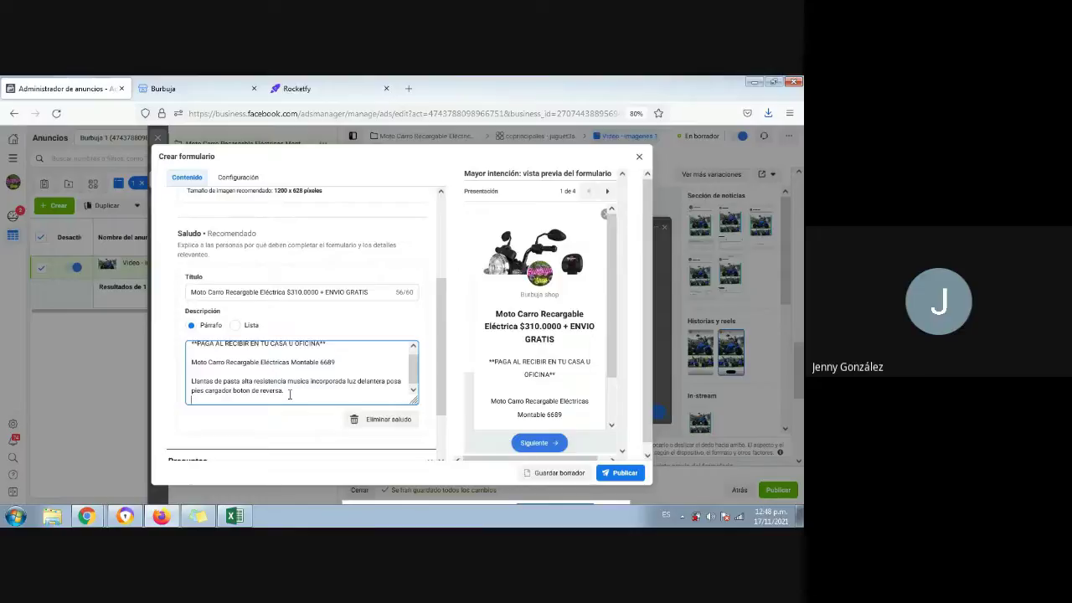
Fix the feature sentence by inserting 'de', 'con' and commas after delantera and pies.
{"action": "left_click", "coordinate": [241, 382]}
{"action": "type", "text": "de"}
{"action": "left_click", "coordinate": [296, 381]}
{"action": "type", "text": "con"}
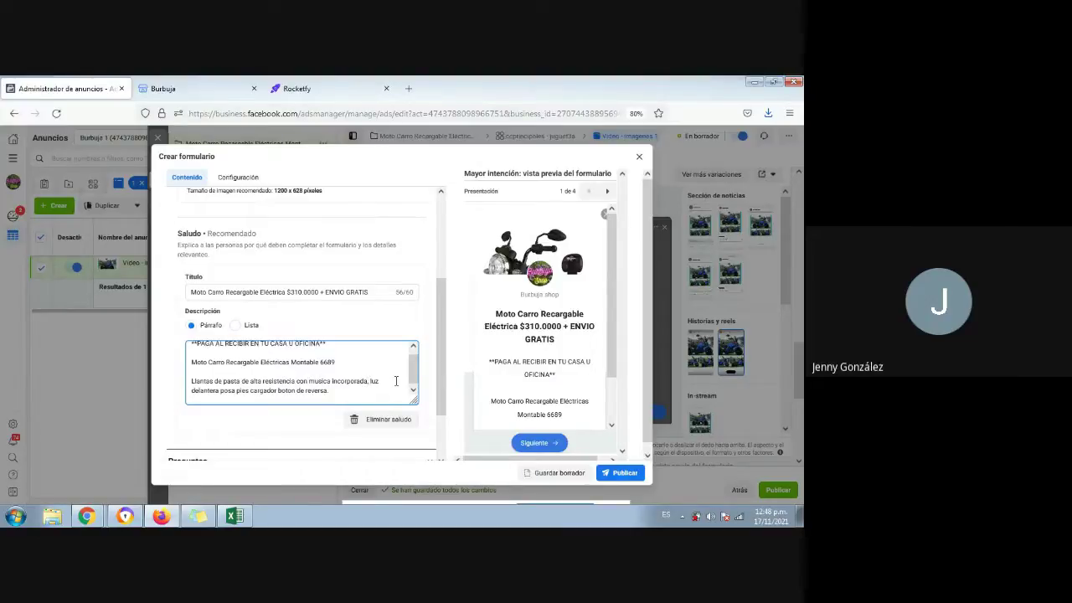
{"action": "left_click", "coordinate": [219, 390]}
{"action": "type", "text": ","}
{"action": "left_click", "coordinate": [249, 390]}
{"action": "type", "text": ","}
{"action": "left_click", "coordinate": [280, 391]}
Insert 'y' before boton and copy the supplier's Características specifications list.
{"action": "type", "text": "y"}
{"action": "left_click", "coordinate": [236, 88]}
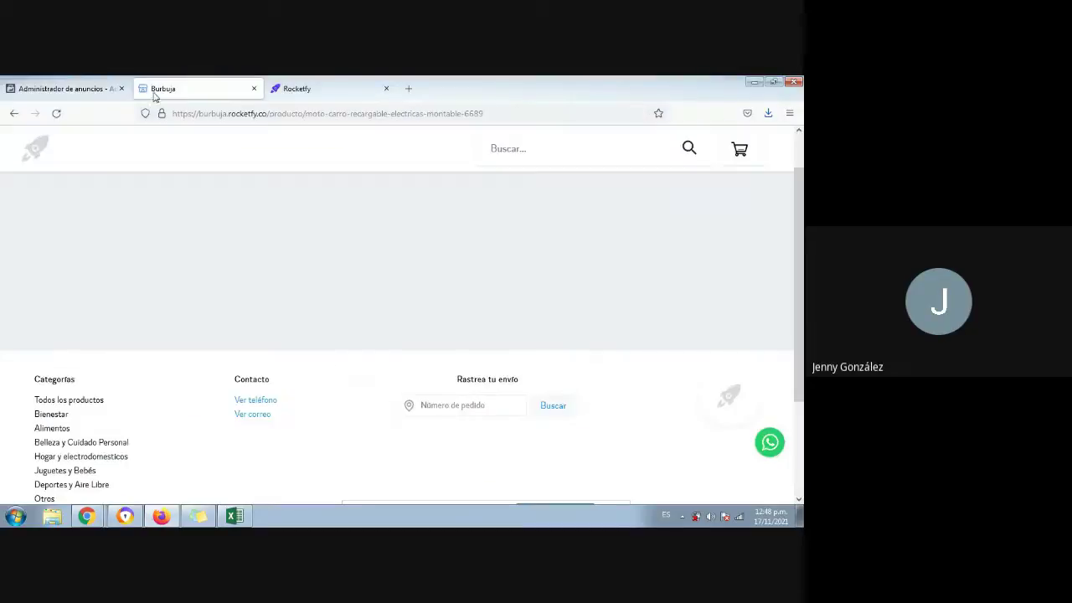
{"action": "left_click", "coordinate": [288, 92]}
{"action": "scroll", "coordinate": [390, 273], "scroll_direction": "down", "scroll_amount": 7}
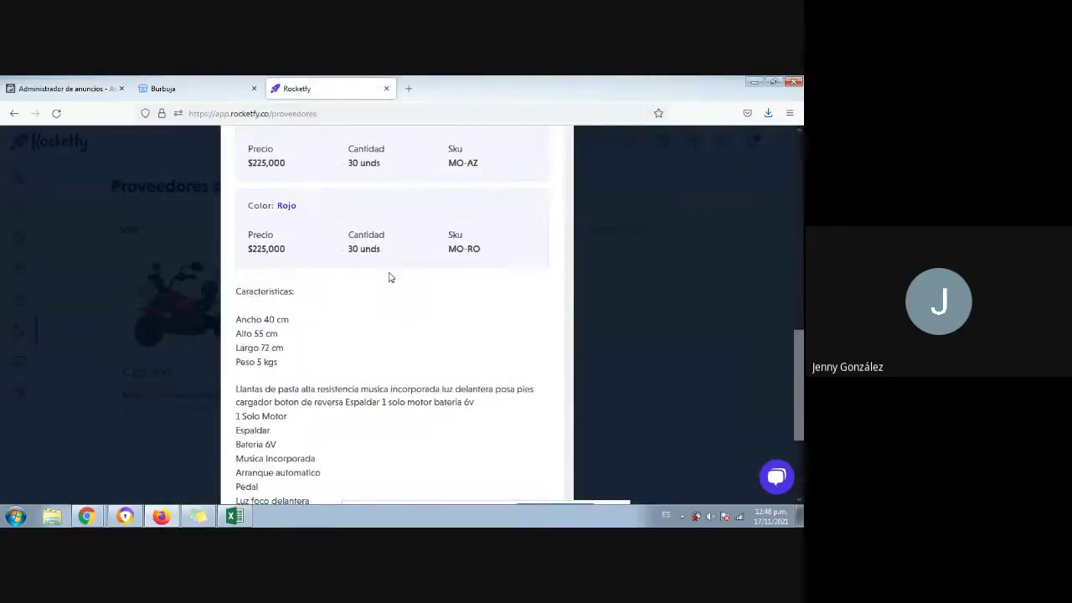
{"action": "left_click_drag", "start_coordinate": [302, 409], "coordinate": [239, 158]}
{"action": "right_click", "coordinate": [238, 159]}
{"action": "left_click", "coordinate": [251, 171]}
Paste the copied specifications below the greeting description.
{"action": "left_click", "coordinate": [64, 90]}
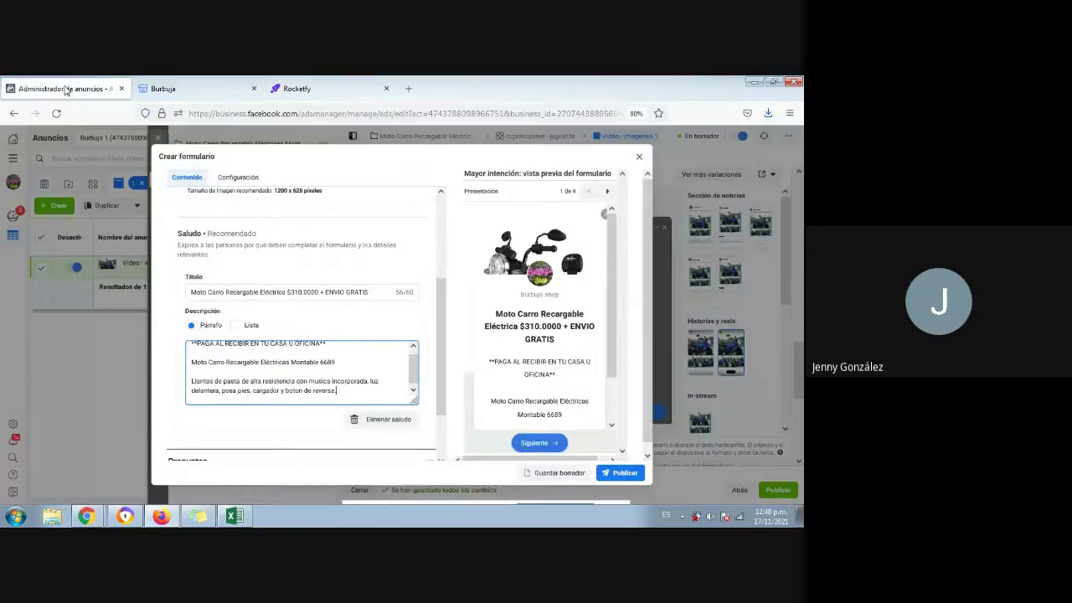
{"action": "key", "text": "Return"}
{"action": "key", "text": "Return"}
{"action": "key", "text": "ctrl+v"}
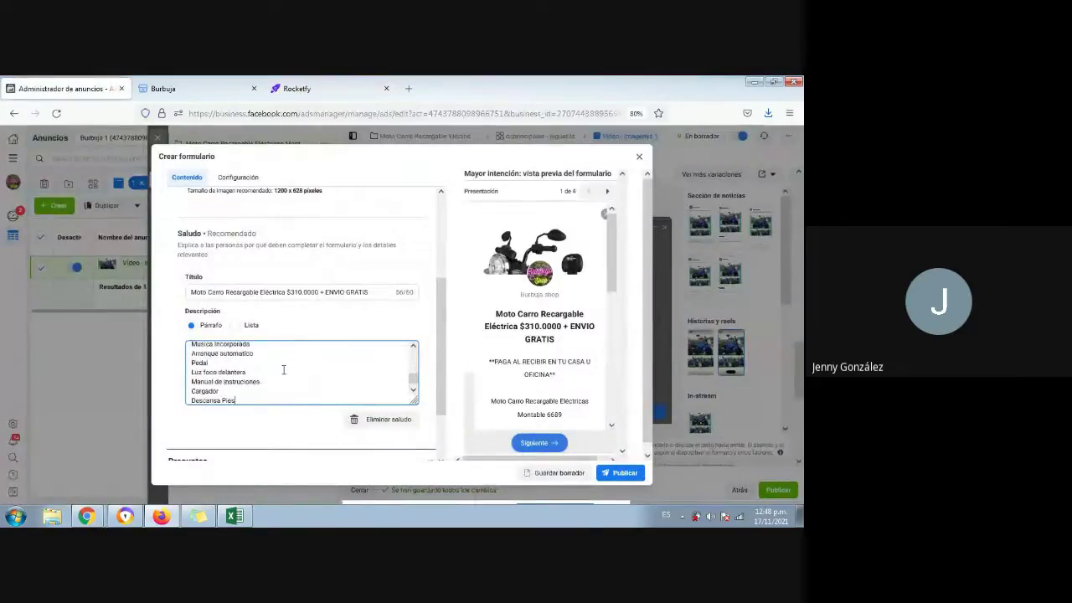
{"action": "scroll", "coordinate": [283, 369], "scroll_direction": "up", "scroll_amount": 3}
{"action": "scroll", "coordinate": [272, 375], "scroll_direction": "up", "scroll_amount": 2}
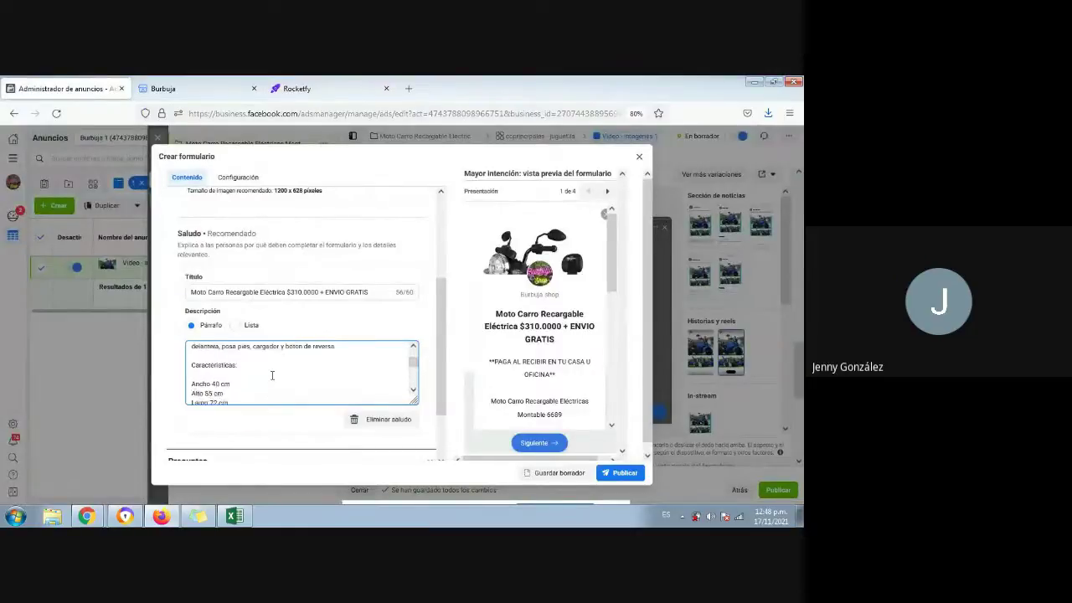
{"action": "scroll", "coordinate": [259, 381], "scroll_direction": "down", "scroll_amount": 2}
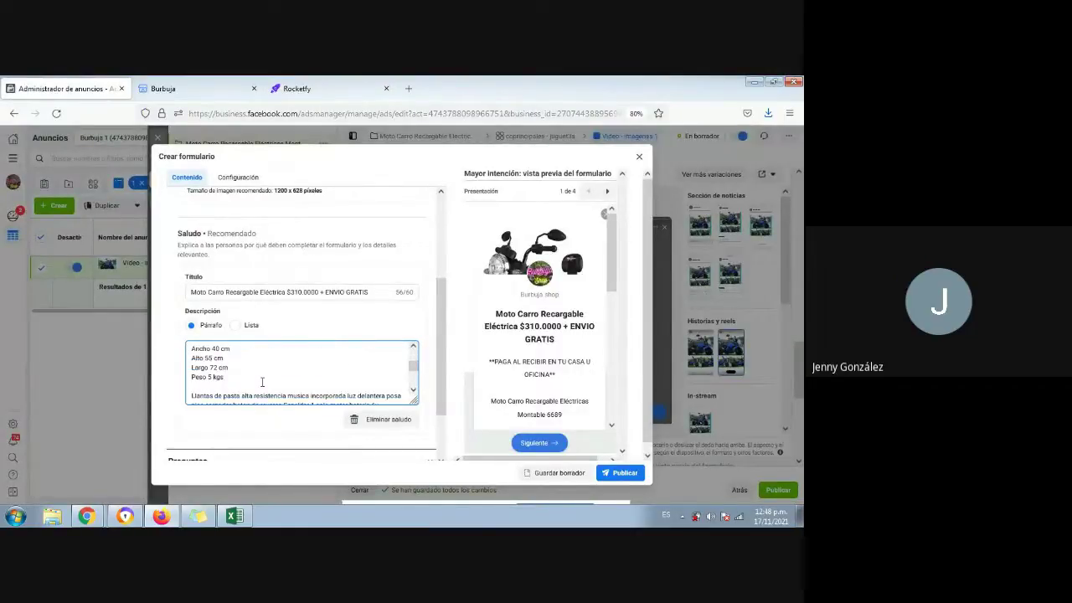
{"action": "scroll", "coordinate": [262, 381], "scroll_direction": "down", "scroll_amount": 2}
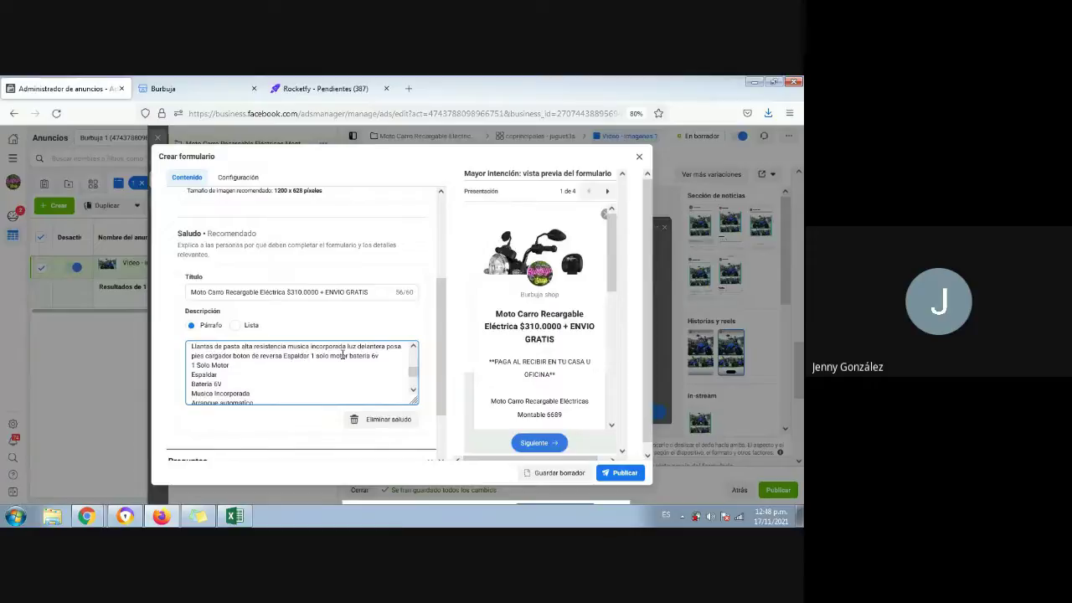
Remove the repeated features sentence, the bateria 6v line and the duplicate 1 Solo Motor line.
{"action": "left_click_drag", "start_coordinate": [284, 356], "coordinate": [197, 346]}
{"action": "key", "text": "BackSpace"}
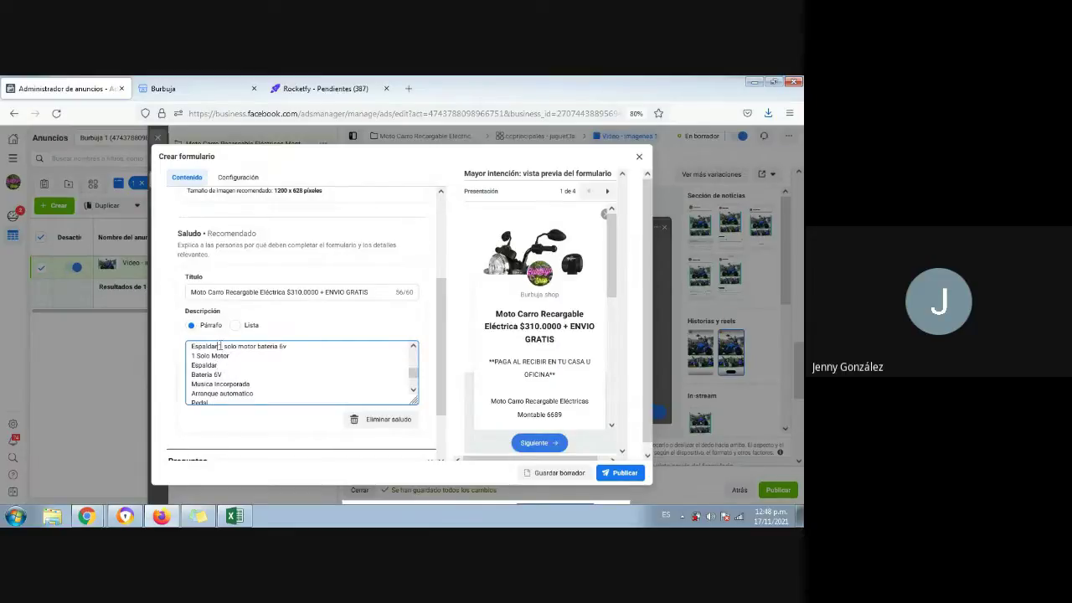
{"action": "key", "text": "Return"}
{"action": "left_click", "coordinate": [262, 356]}
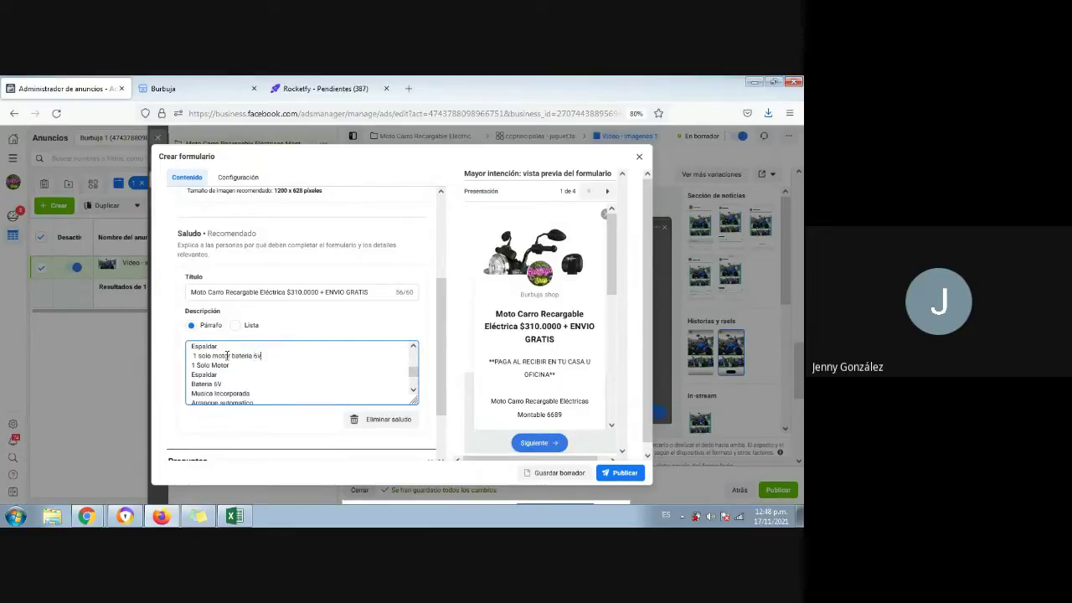
{"action": "key", "text": "Return"}
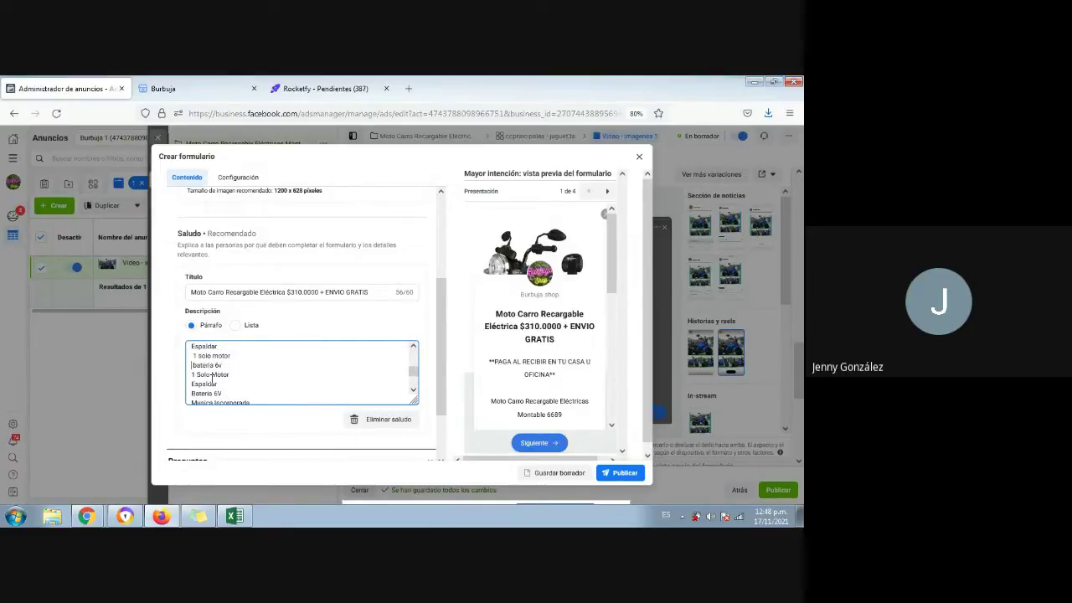
{"action": "left_click_drag", "start_coordinate": [221, 365], "coordinate": [192, 369]}
{"action": "key", "text": "BackSpace"}
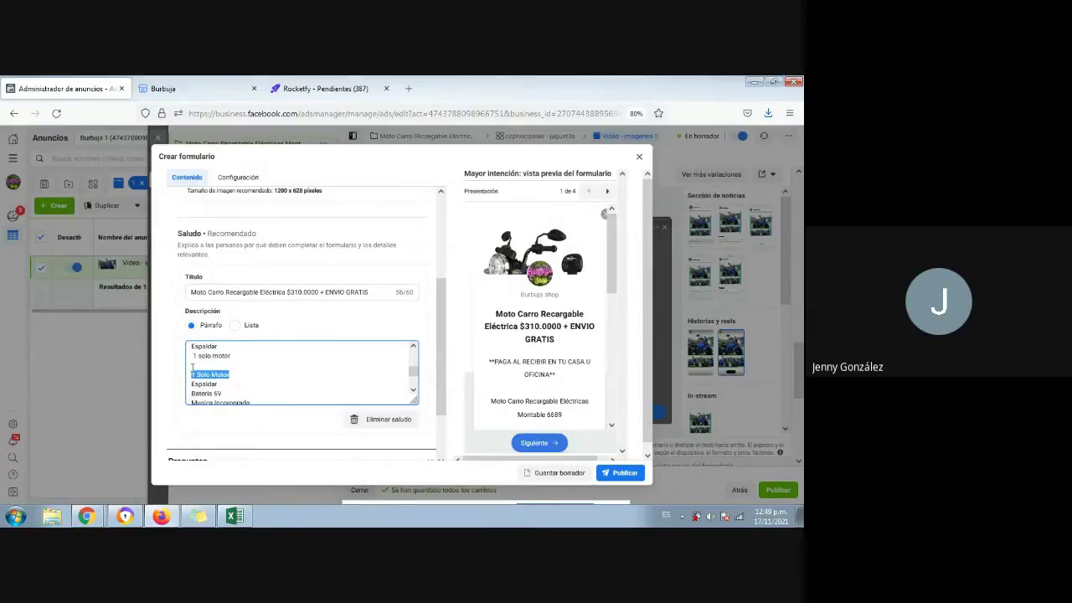
{"action": "key", "text": "BackSpace"}
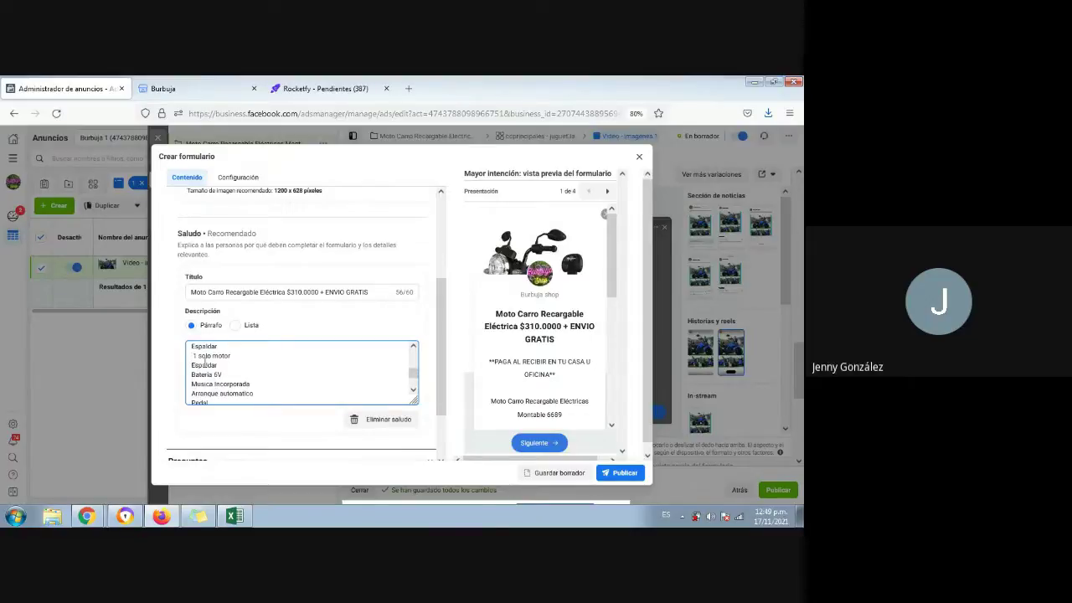
Finish the factory warranty line and add PAGA AL RECIBIR, ENVIO GRATIS and 2 A 7 DIAS delivery bullets.
{"action": "scroll", "coordinate": [241, 368], "scroll_direction": "down", "scroll_amount": 3}
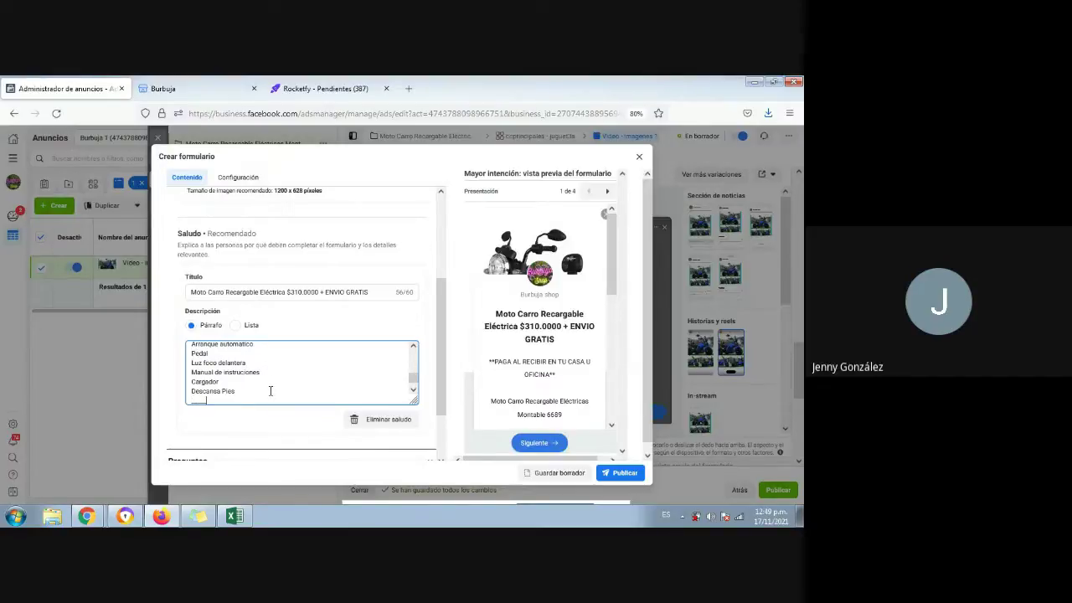
{"action": "scroll", "coordinate": [279, 388], "scroll_direction": "down", "scroll_amount": 1}
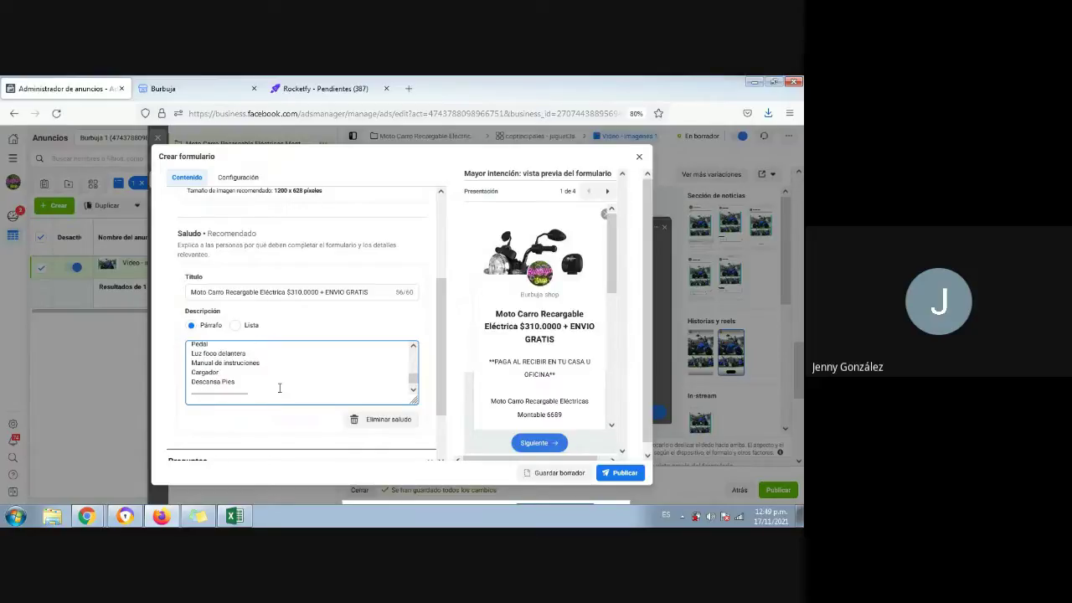
{"action": "type", "text": "NTI"}
{"action": "key", "text": "BackSpace"}
{"action": "key", "text": "BackSpace"}
{"action": "key", "text": "BackSpace"}
{"action": "key", "text": "BackSpace"}
{"action": "type", "text": "OS DE FÁBRICA"}
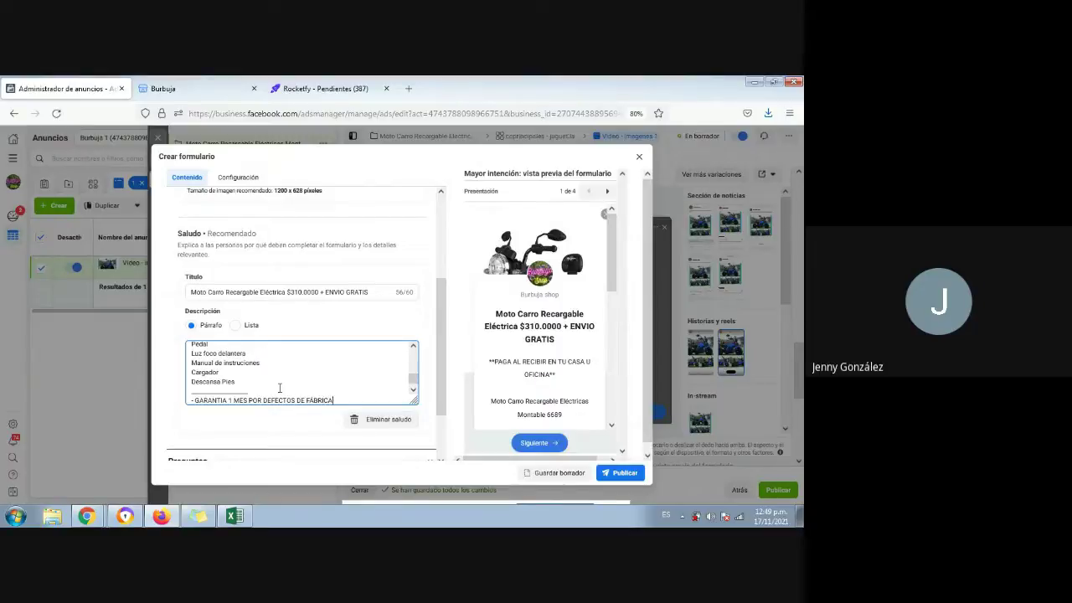
{"action": "type", "text": "."}
{"action": "key", "text": "Return"}
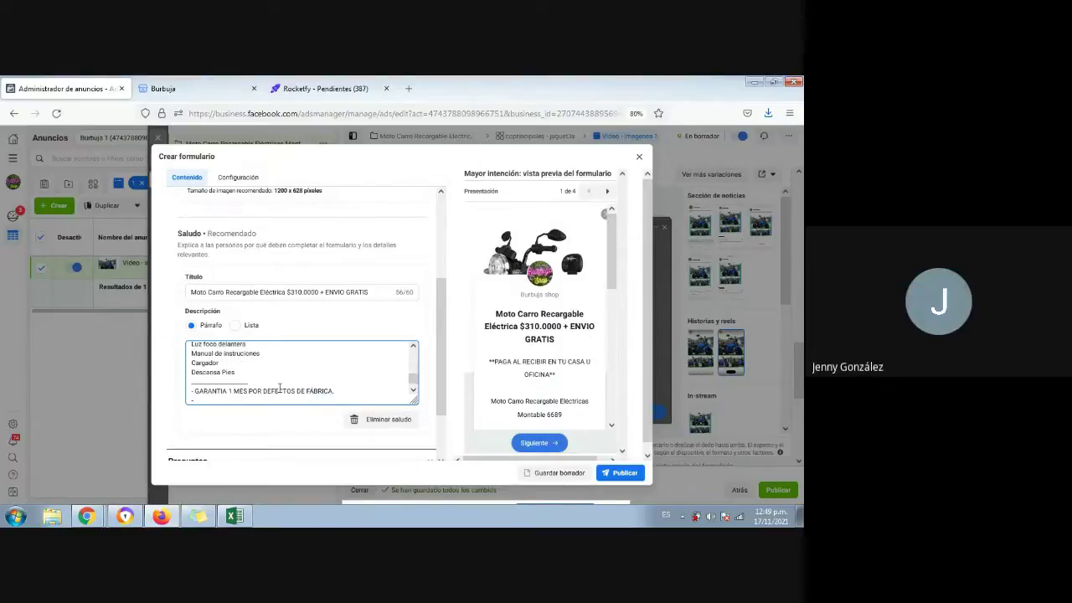
{"action": "type", "text": "- PAGA AL RECIBIR"}
{"action": "key", "text": "Return"}
{"action": "type", "text": "- ENVIO"}
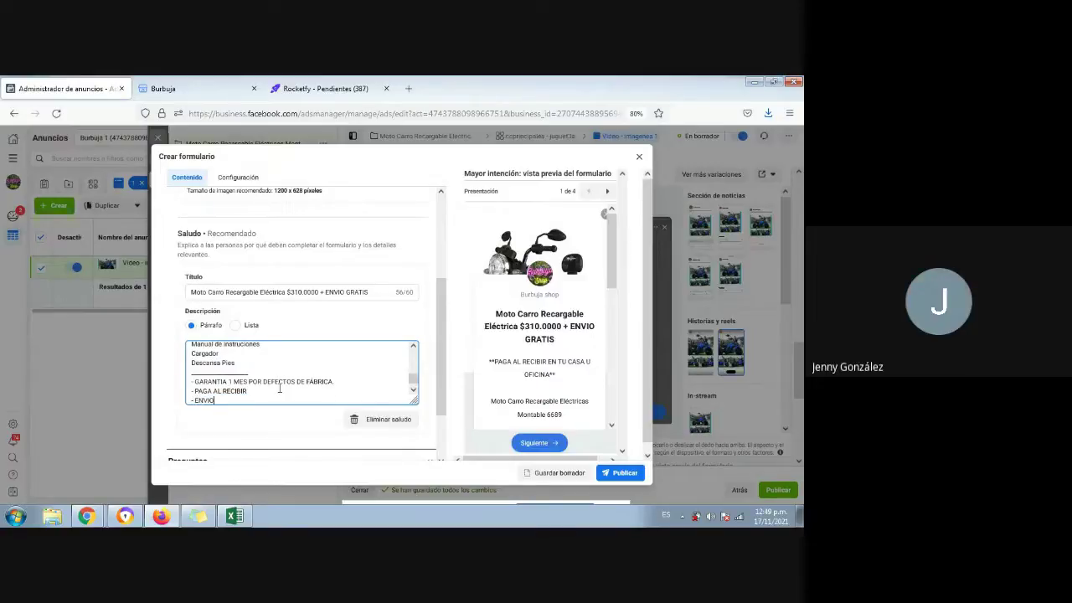
{"action": "type", "text": " GRATIS"}
{"action": "key", "text": "Return"}
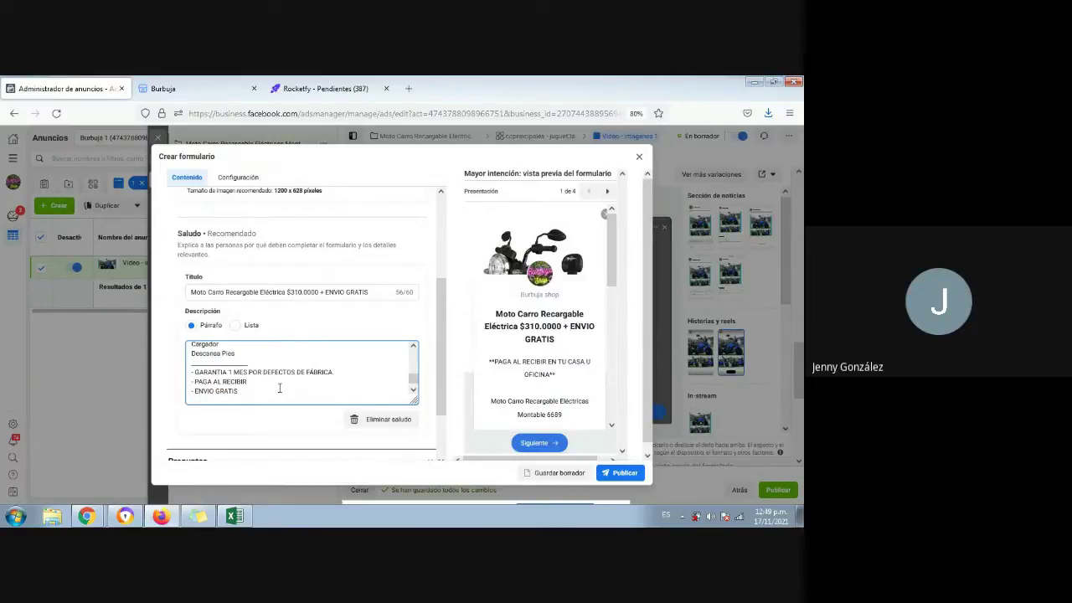
{"action": "type", "text": "- TIEMPO DE ENTREGA: 2 A 7 DIAS HABILES."}
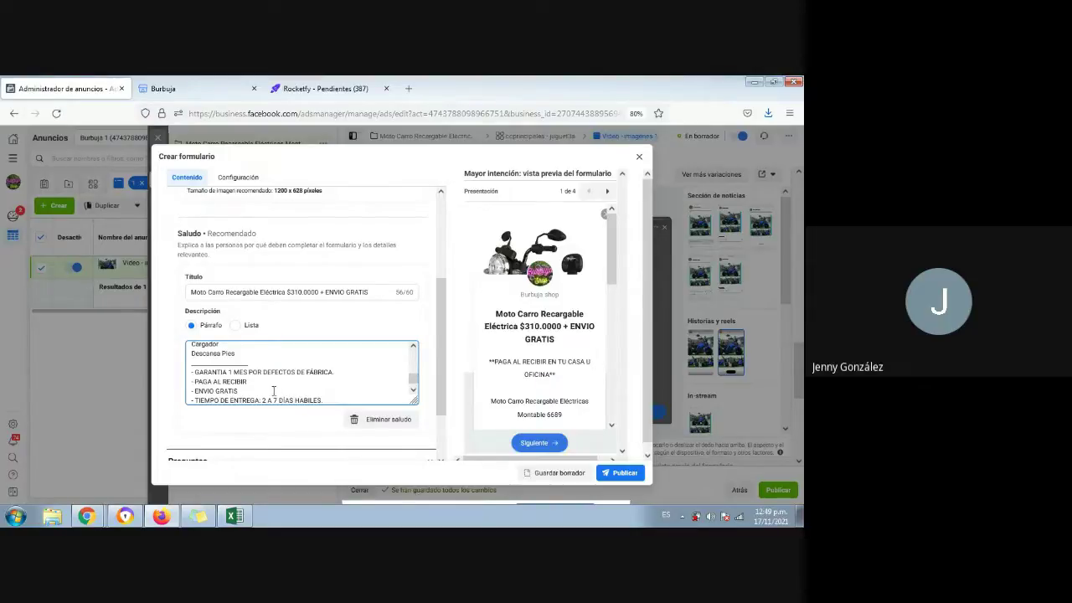
Recheck the supplier's product details, then scroll further down the lead form.
{"action": "scroll", "coordinate": [273, 390], "scroll_direction": "up", "scroll_amount": 5}
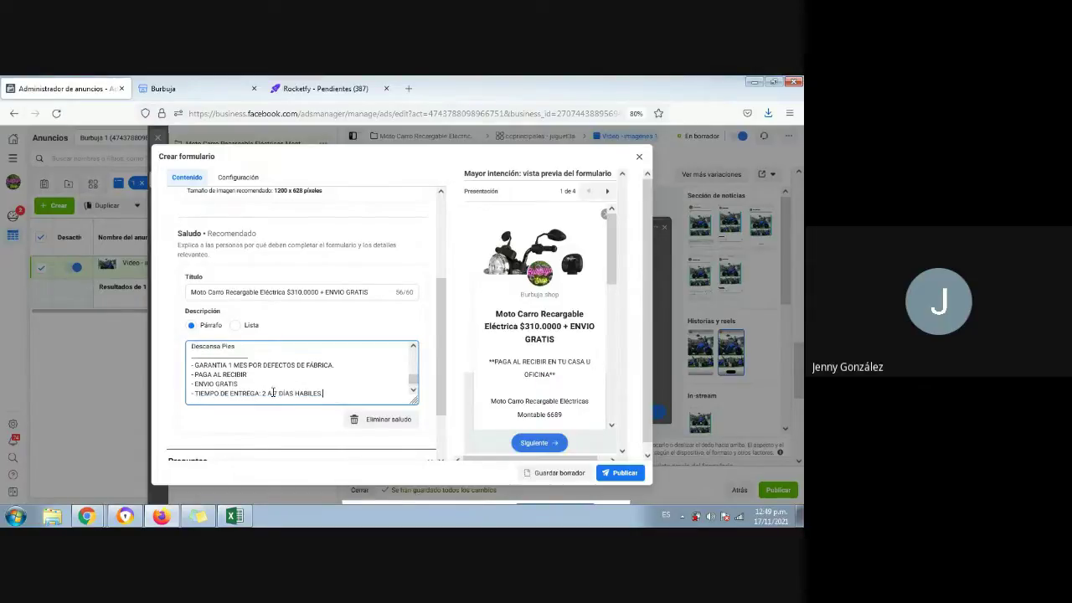
{"action": "scroll", "coordinate": [273, 392], "scroll_direction": "down", "scroll_amount": 5}
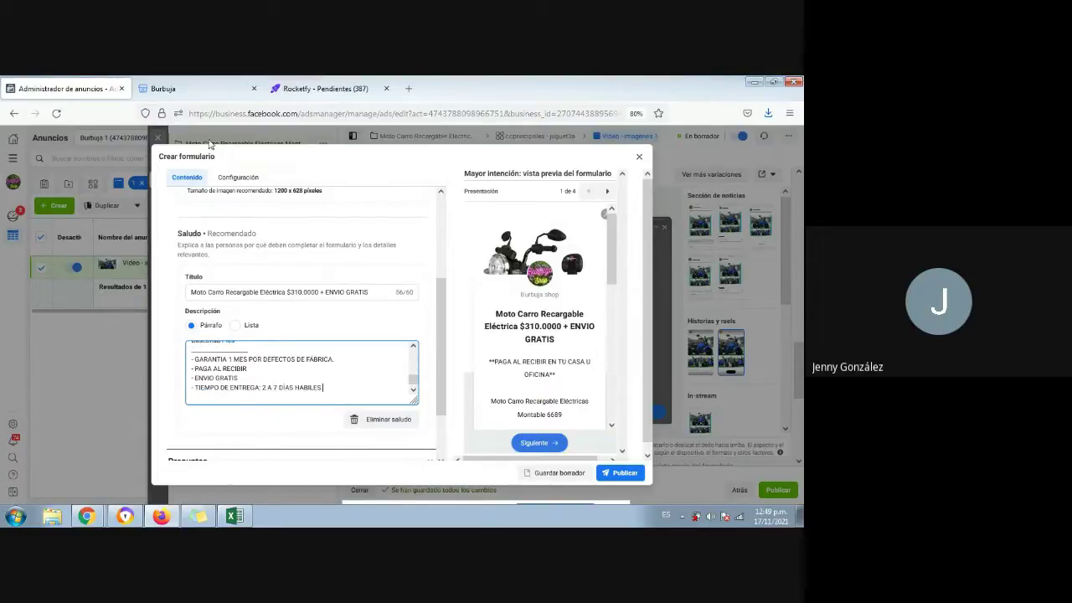
{"action": "left_click", "coordinate": [293, 89]}
{"action": "scroll", "coordinate": [395, 356], "scroll_direction": "down", "scroll_amount": 1}
{"action": "left_click", "coordinate": [62, 88]}
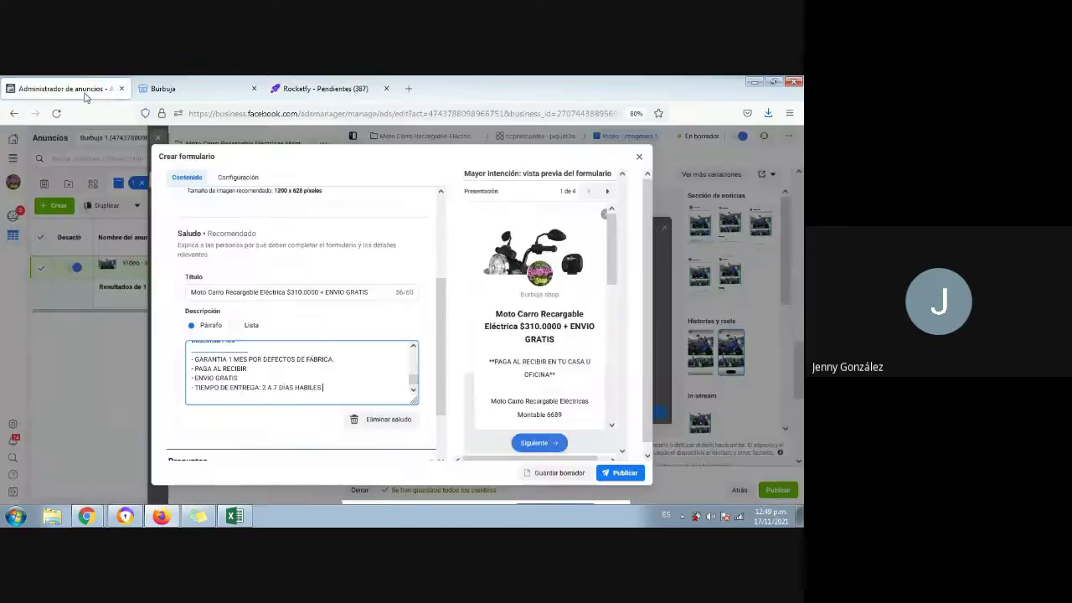
{"action": "scroll", "coordinate": [335, 318], "scroll_direction": "down", "scroll_amount": 2}
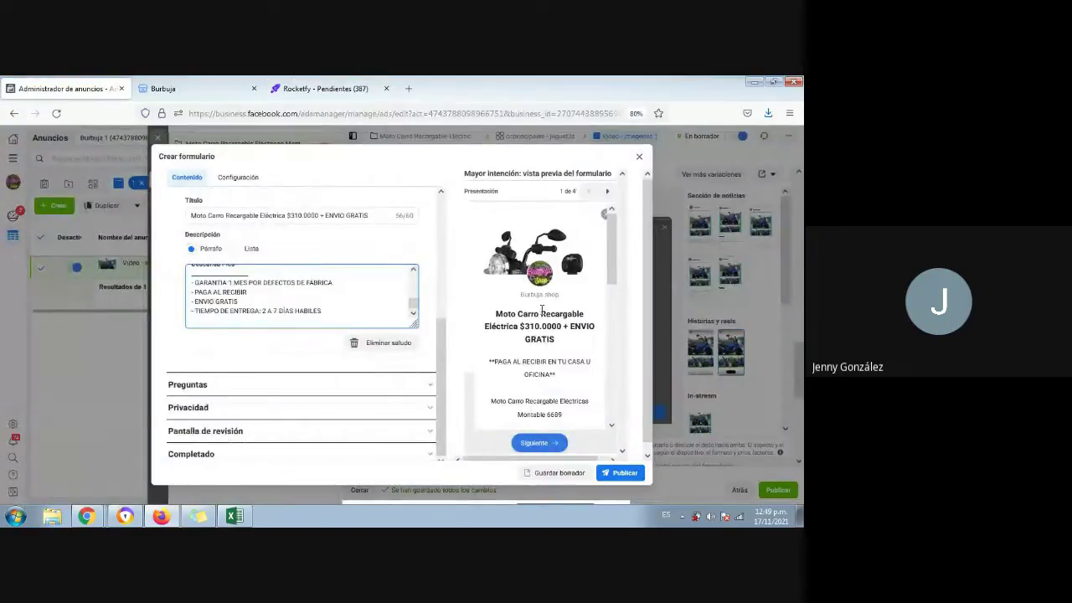
{"action": "scroll", "coordinate": [619, 285], "scroll_direction": "down", "scroll_amount": 2}
{"action": "left_click_drag", "start_coordinate": [612, 259], "coordinate": [622, 235]}
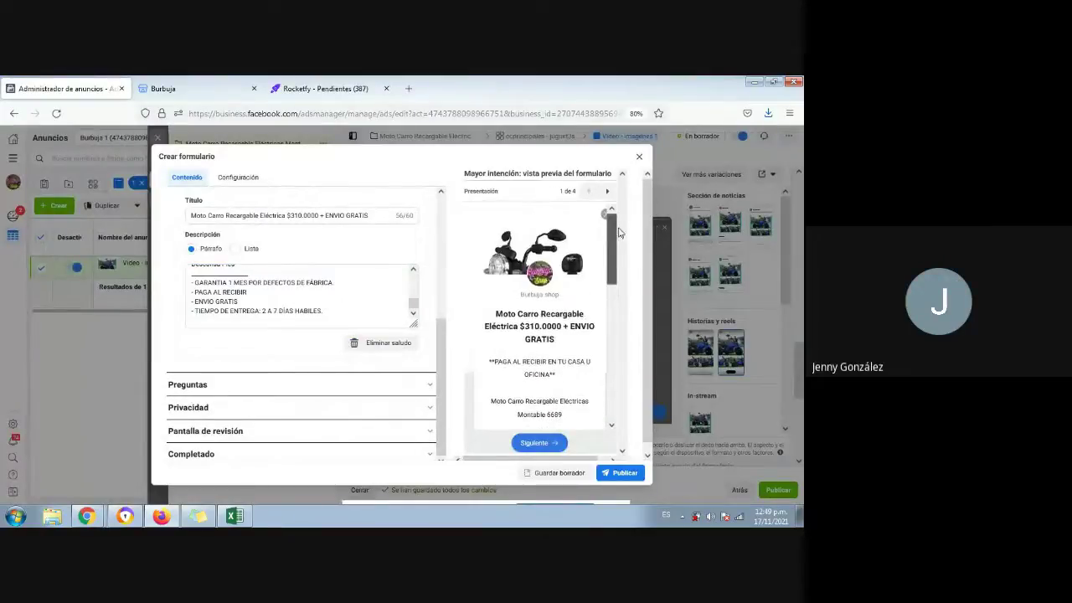
Under Preguntas, enter the contact-questions description 'Ingresa los datos para enviarte el producto.'.
{"action": "left_click", "coordinate": [185, 386]}
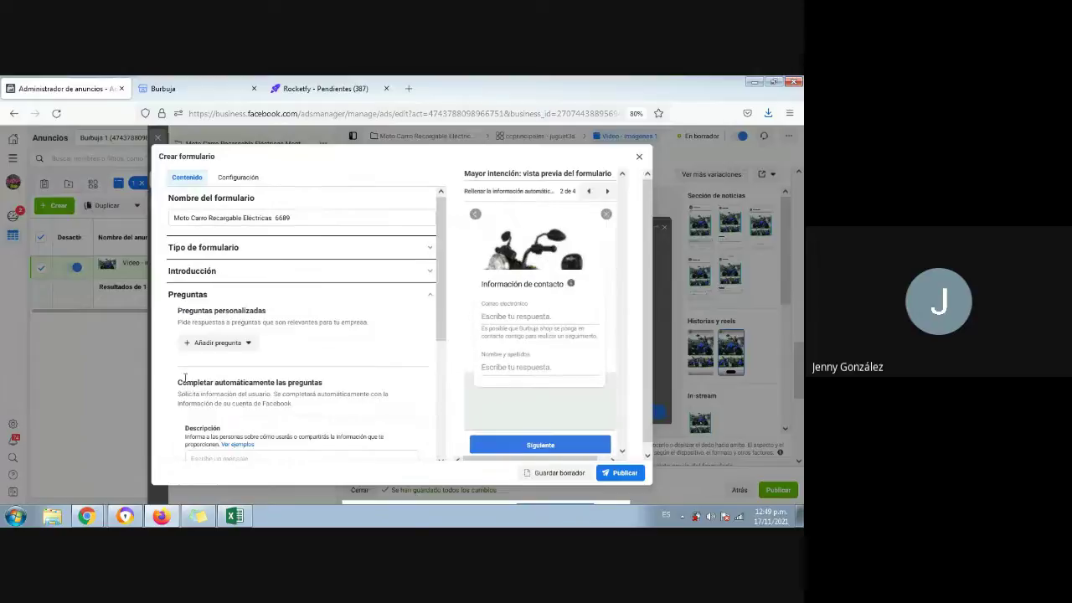
{"action": "left_click_drag", "start_coordinate": [437, 282], "coordinate": [436, 366]}
{"action": "left_click_drag", "start_coordinate": [223, 237], "coordinate": [327, 243]}
{"action": "left_click", "coordinate": [326, 242]}
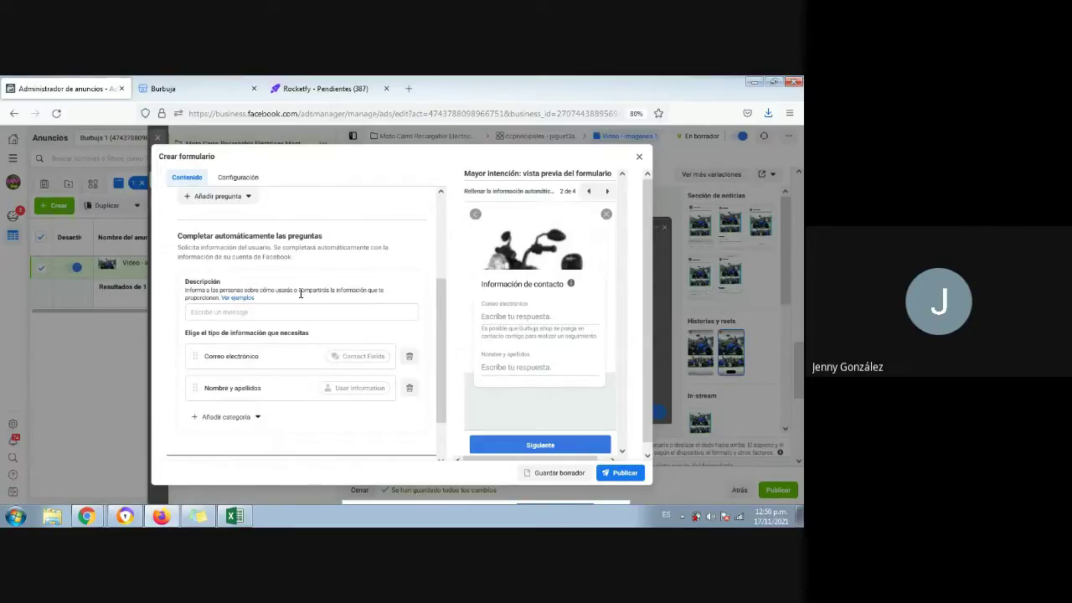
{"action": "left_click", "coordinate": [218, 312]}
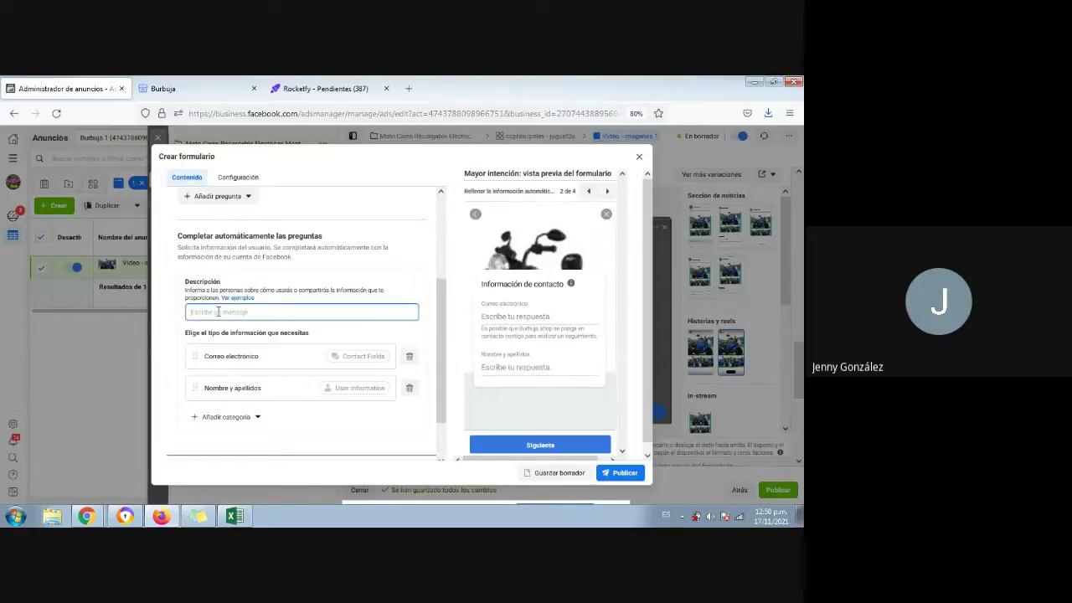
{"action": "type", "text": "ING"}
{"action": "key", "text": "BackSpace"}
{"action": "key", "text": "BackSpace"}
{"action": "key", "text": "BackSpace"}
{"action": "key", "text": "BackSpace"}
{"action": "key", "text": "BackSpace"}
{"action": "key", "text": "BackSpace"}
{"action": "type", "text": "ngresa los datos para"}
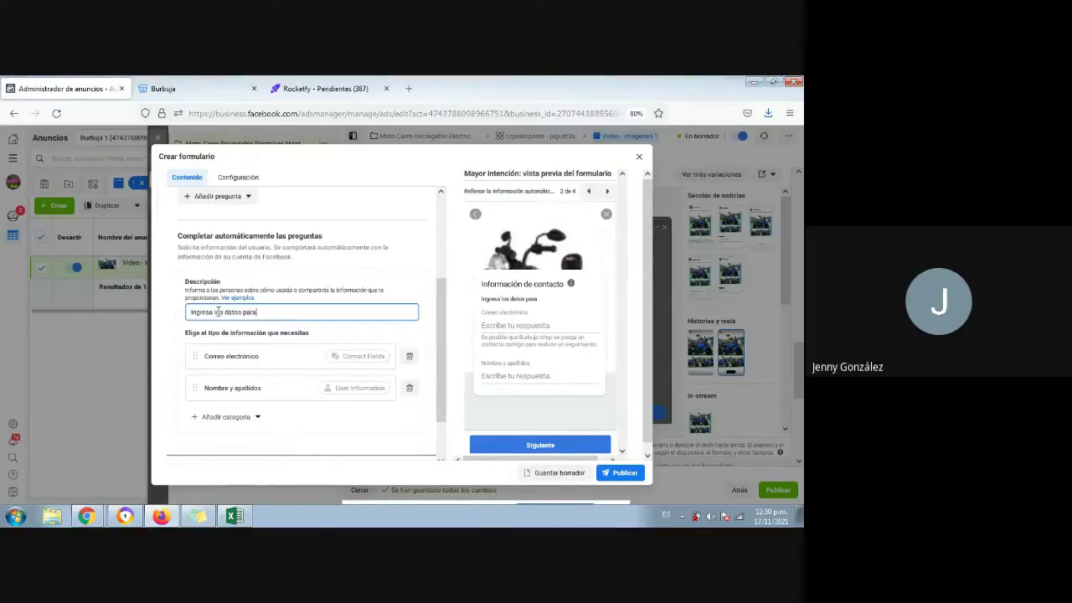
{"action": "type", "text": " enviarte el producto"}
{"action": "scroll", "coordinate": [217, 311], "scroll_direction": "up", "scroll_amount": 4}
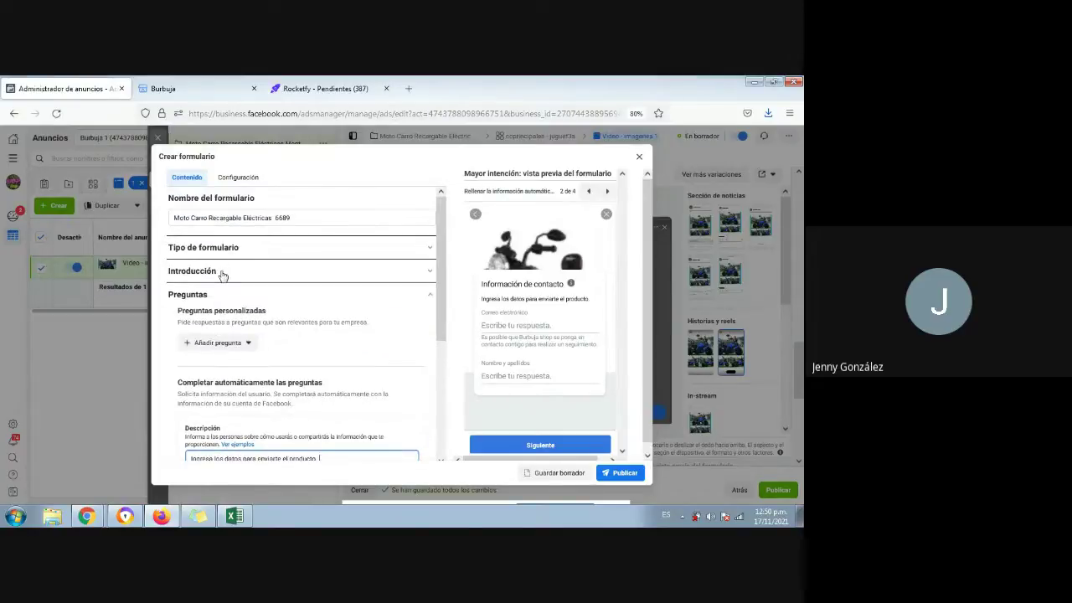
Check the colour variants in Rocketfy and add 'Colores disponibles: Azul y Rojo' after Descansa Pies.
{"action": "left_click", "coordinate": [222, 277]}
{"action": "scroll", "coordinate": [230, 293], "scroll_direction": "down", "scroll_amount": 5}
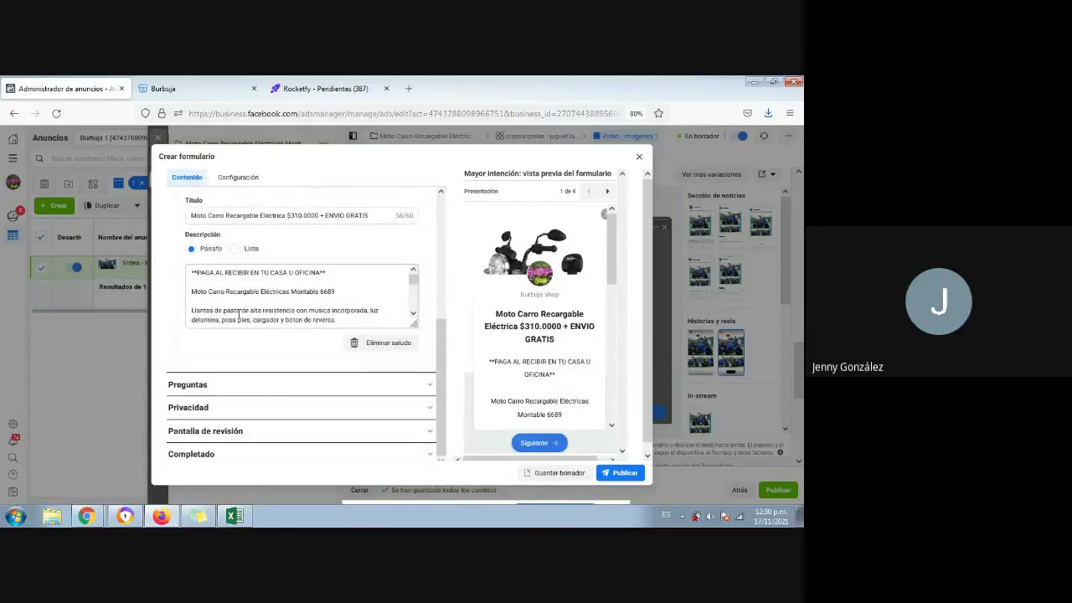
{"action": "left_click", "coordinate": [323, 88]}
{"action": "scroll", "coordinate": [325, 347], "scroll_direction": "up", "scroll_amount": 10}
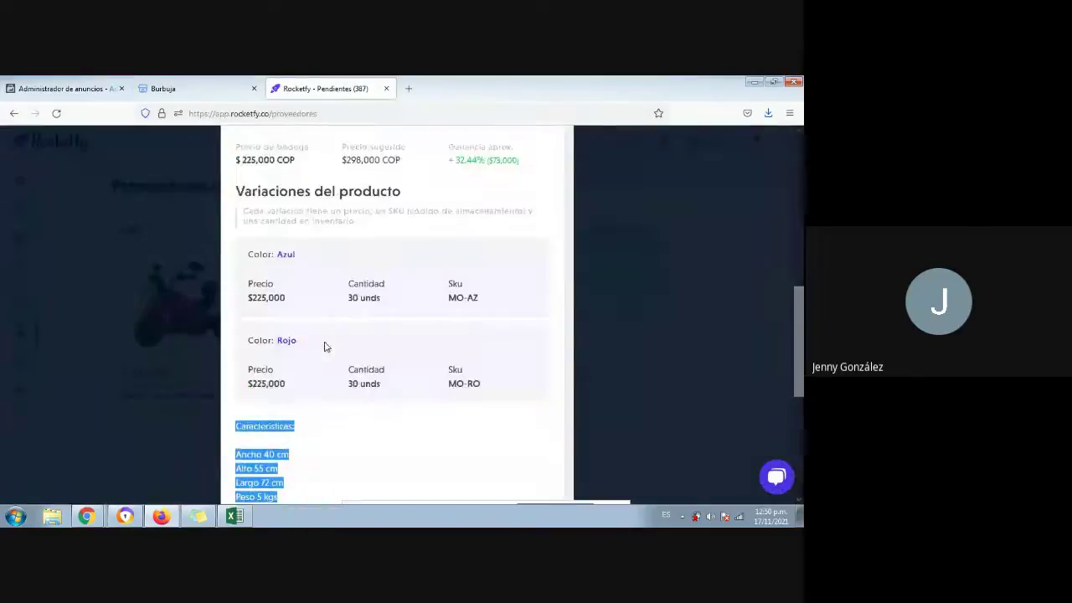
{"action": "scroll", "coordinate": [326, 346], "scroll_direction": "down", "scroll_amount": 1}
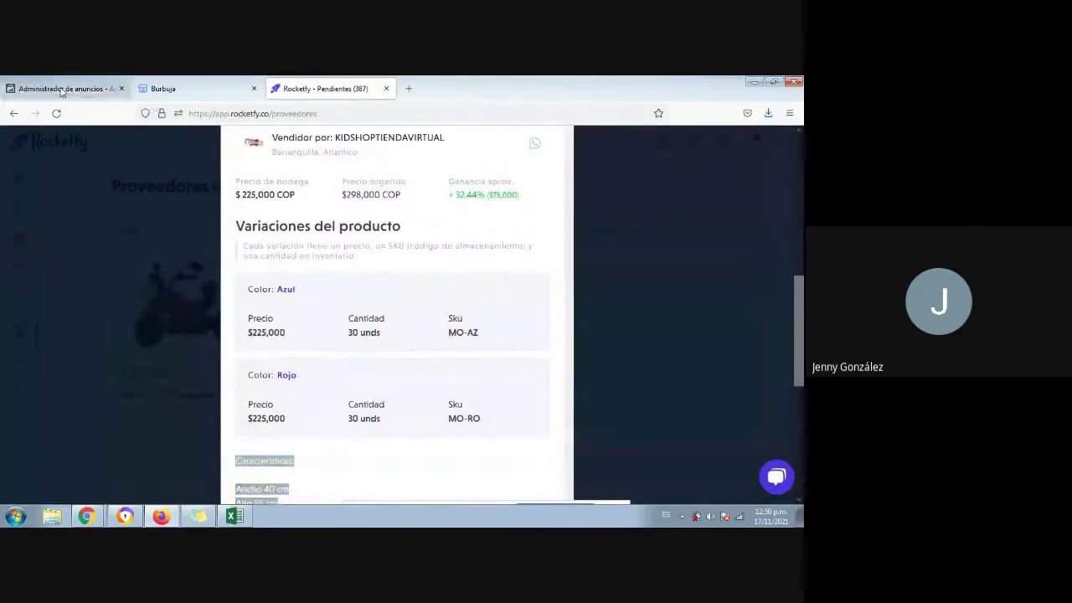
{"action": "left_click", "coordinate": [63, 88]}
{"action": "scroll", "coordinate": [352, 323], "scroll_direction": "down", "scroll_amount": 5}
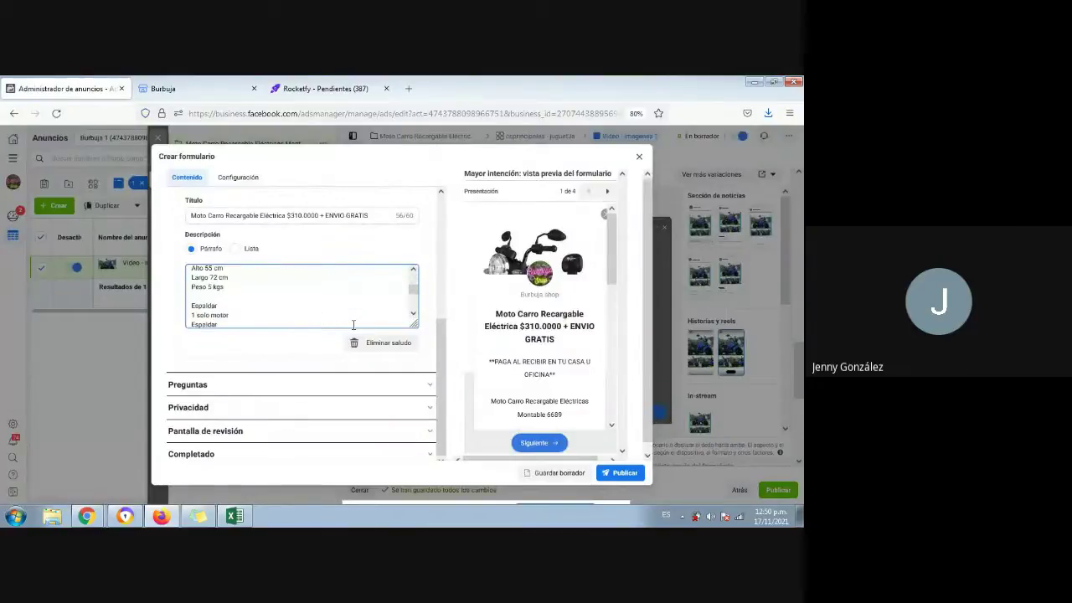
{"action": "left_click", "coordinate": [311, 272]}
{"action": "key", "text": "Return"}
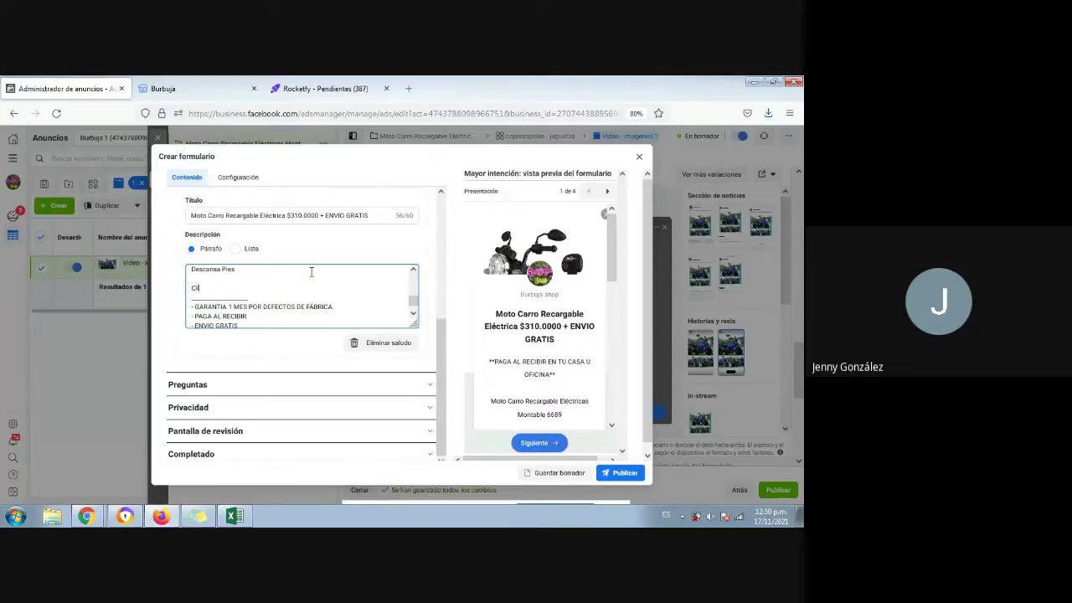
{"action": "type", "text": "Colores disponibles: Azul y Rojo."}
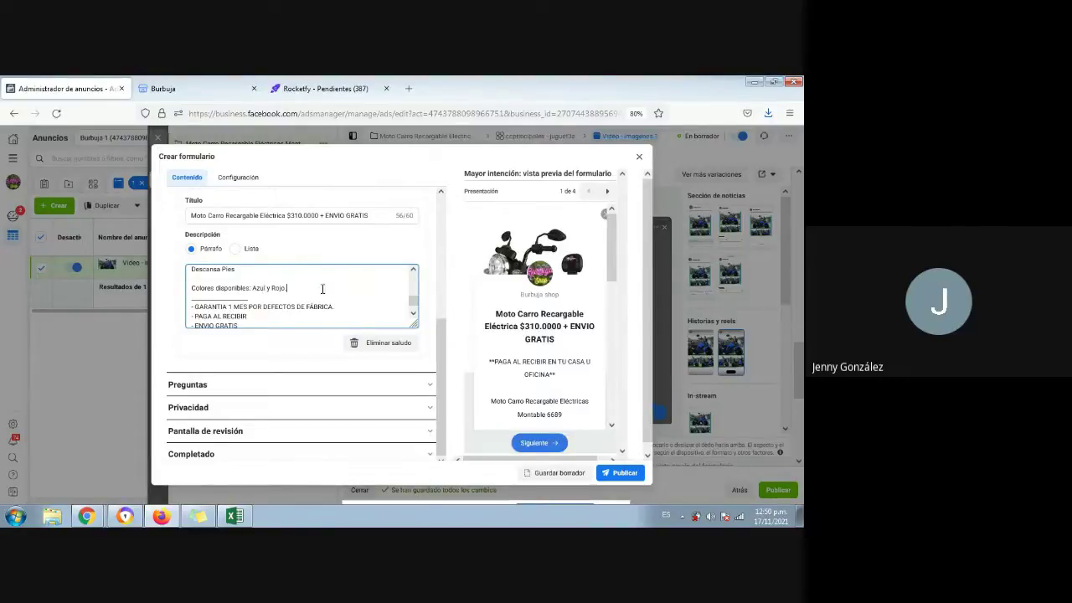
Append 'y pagas en casa' to the contact-information description.
{"action": "left_click", "coordinate": [210, 390]}
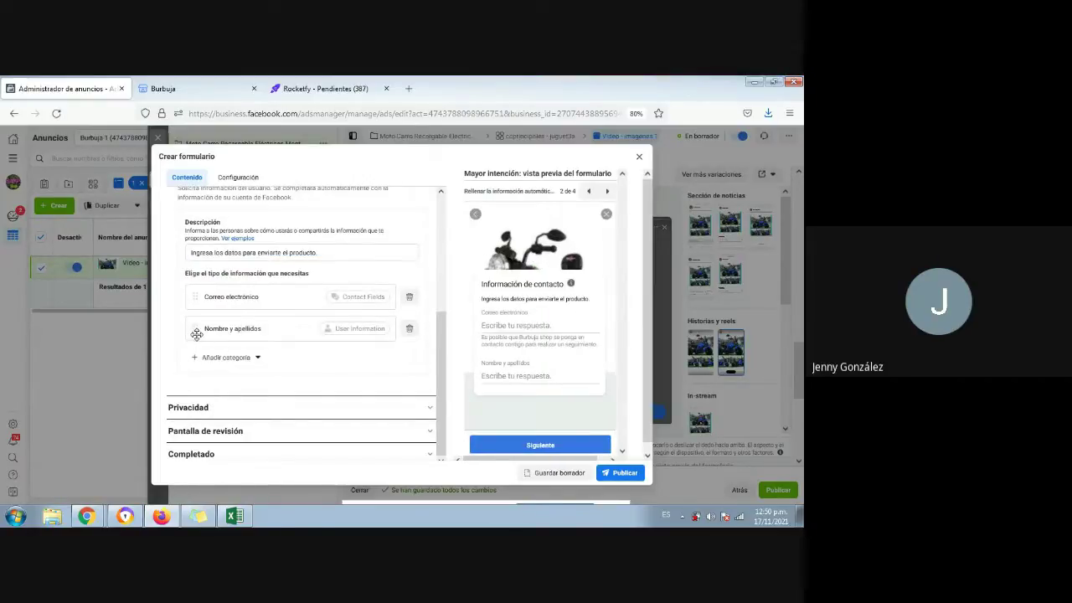
{"action": "left_click", "coordinate": [360, 254]}
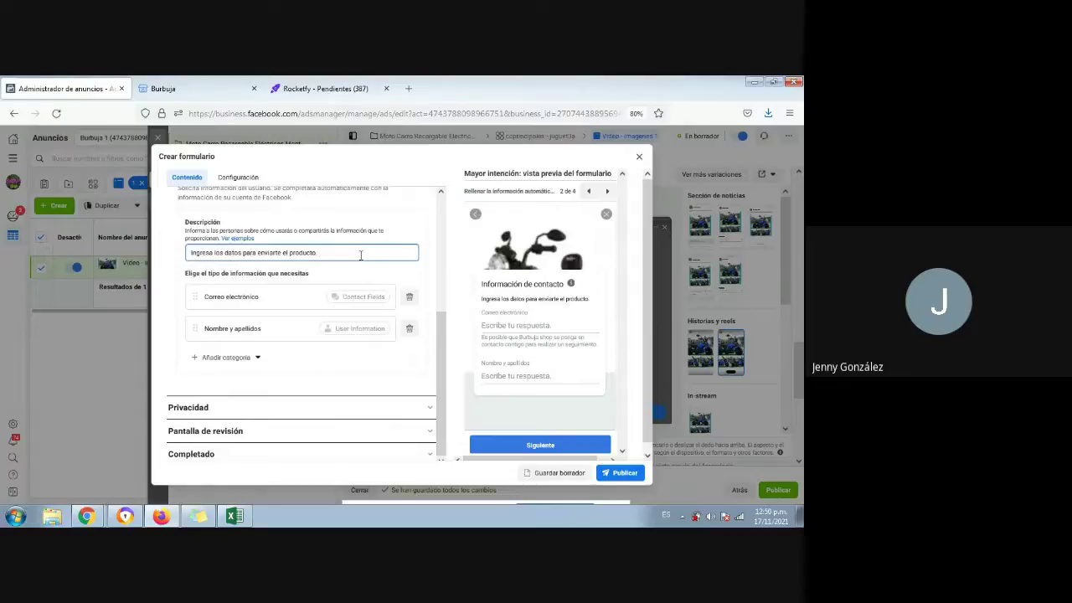
{"action": "type", "text": "y pagas en casa"}
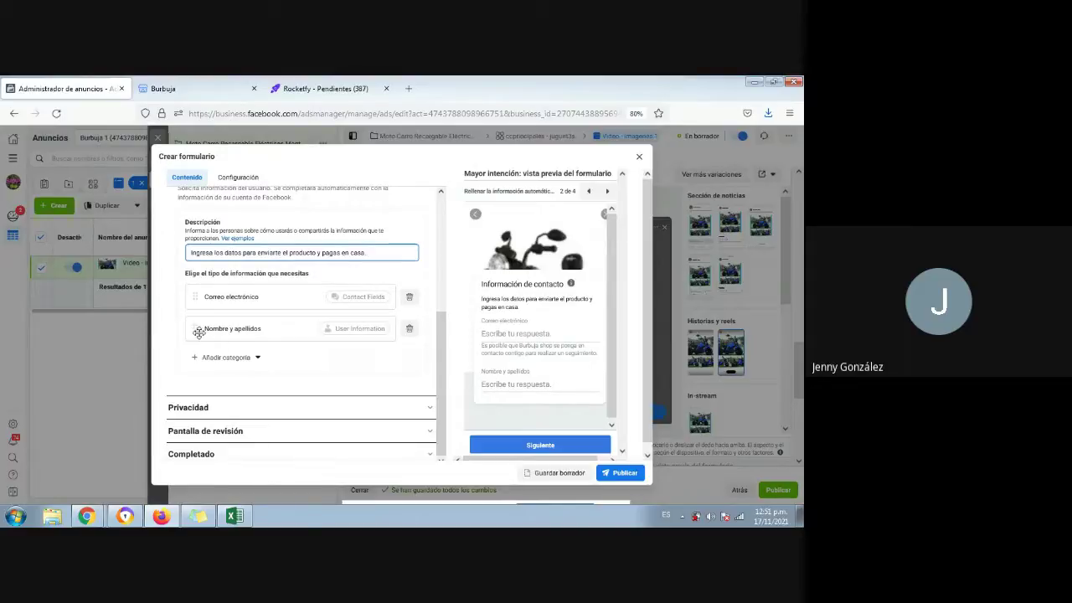
Order the questions as full name, phone number, e-mail, adding Número de teléfono from Datos de contacto.
{"action": "left_click_drag", "start_coordinate": [194, 328], "coordinate": [199, 291]}
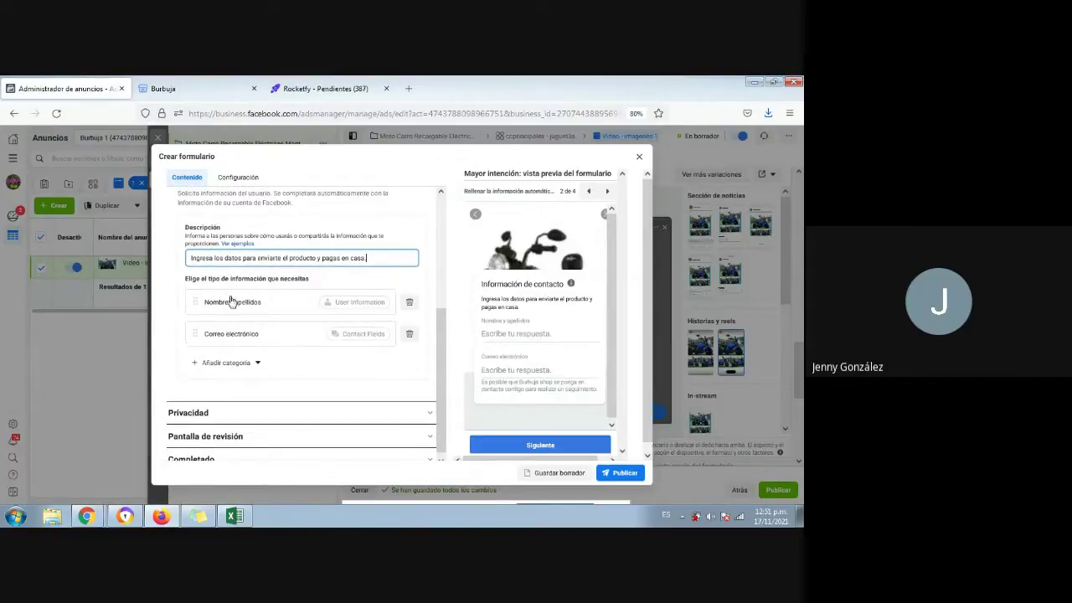
{"action": "left_click", "coordinate": [223, 367]}
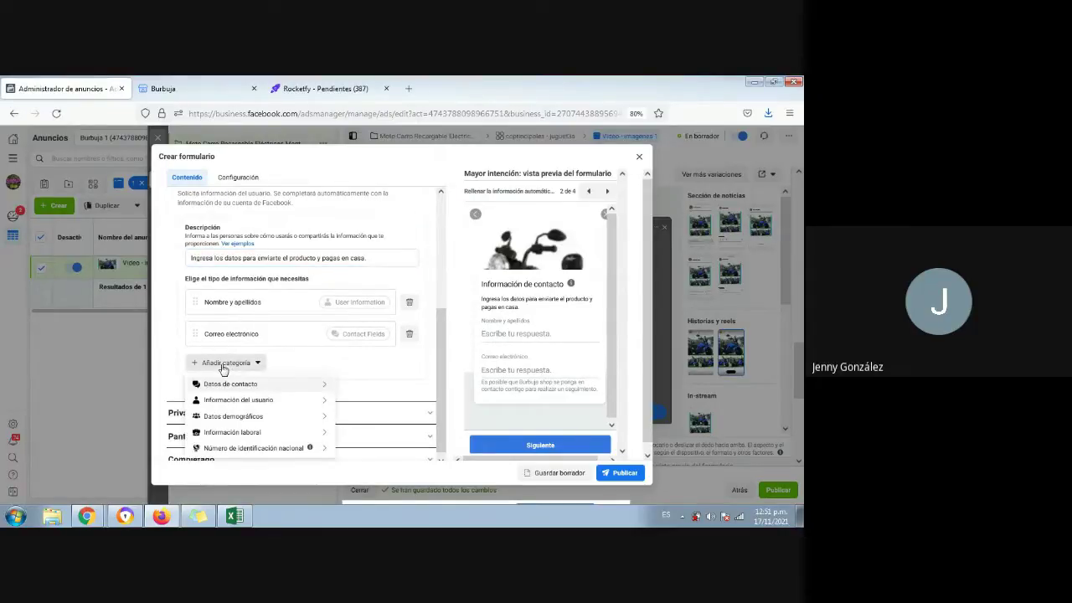
{"action": "mouse_move", "coordinate": [224, 387]}
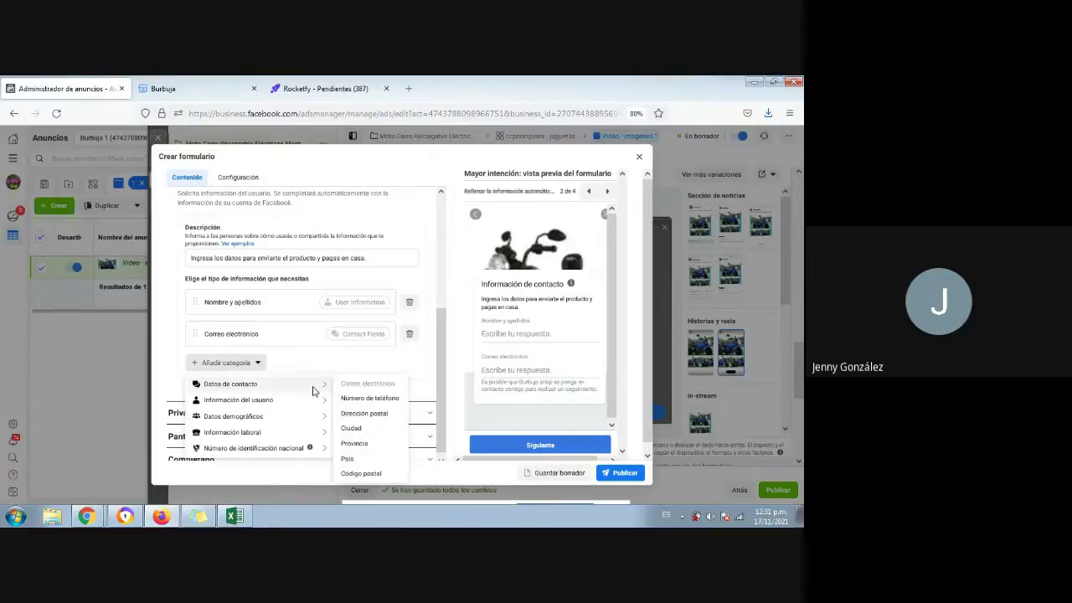
{"action": "left_click", "coordinate": [369, 400]}
{"action": "left_click_drag", "start_coordinate": [194, 366], "coordinate": [195, 331]}
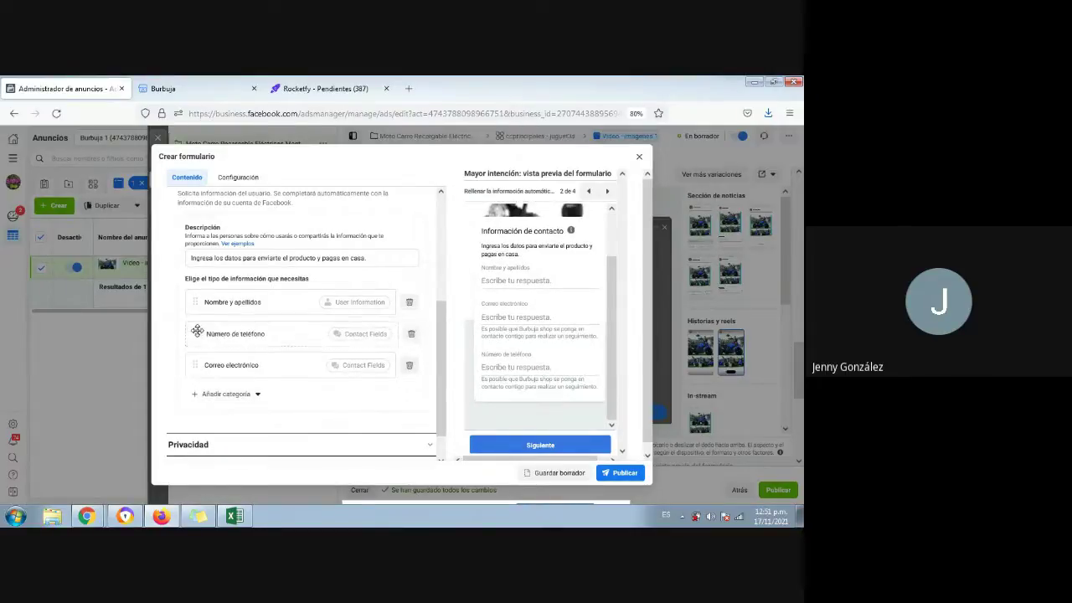
{"action": "left_click", "coordinate": [211, 399]}
{"action": "mouse_move", "coordinate": [318, 431]}
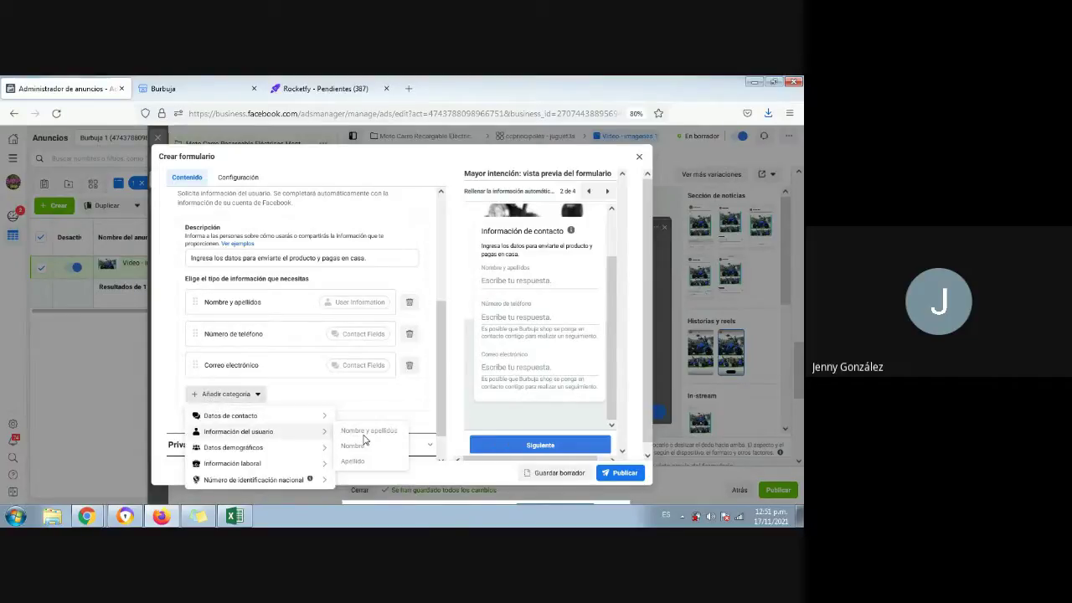
{"action": "mouse_move", "coordinate": [277, 417]}
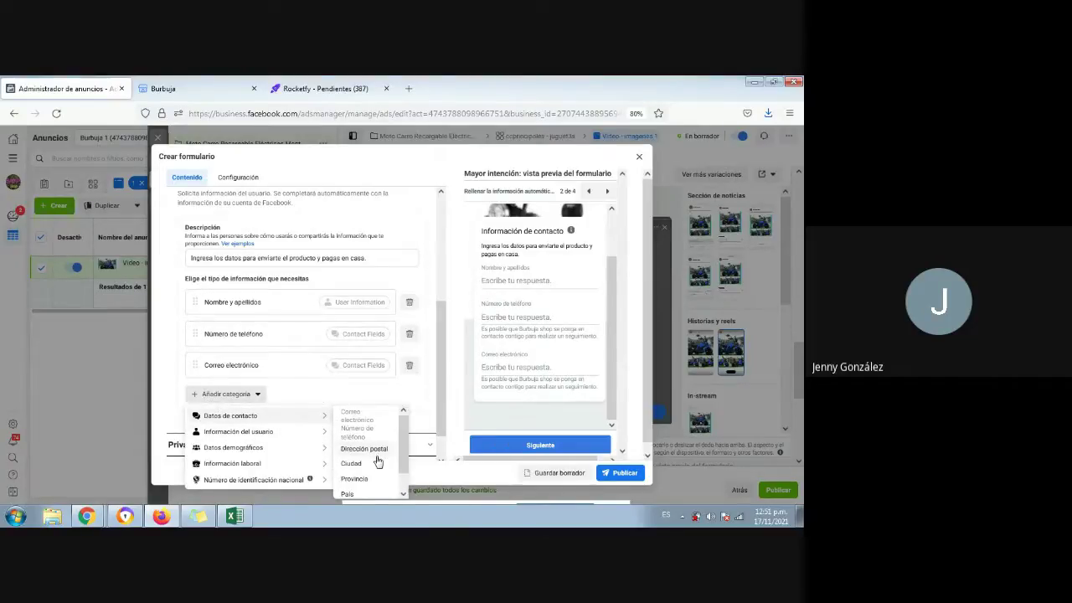
{"action": "scroll", "coordinate": [376, 484], "scroll_direction": "down", "scroll_amount": 1}
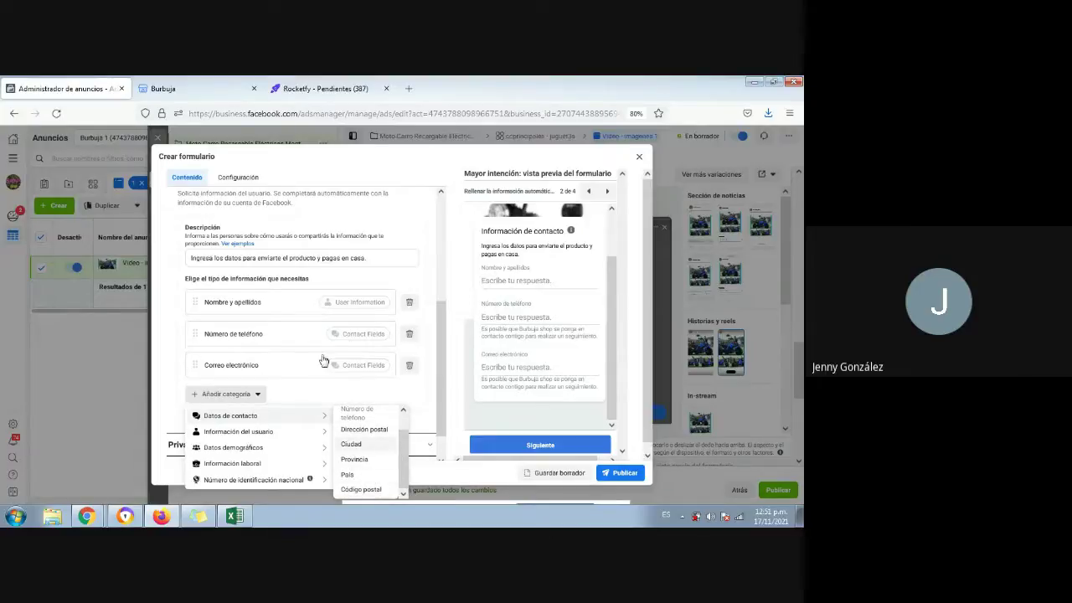
{"action": "left_click_drag", "start_coordinate": [441, 379], "coordinate": [437, 308]}
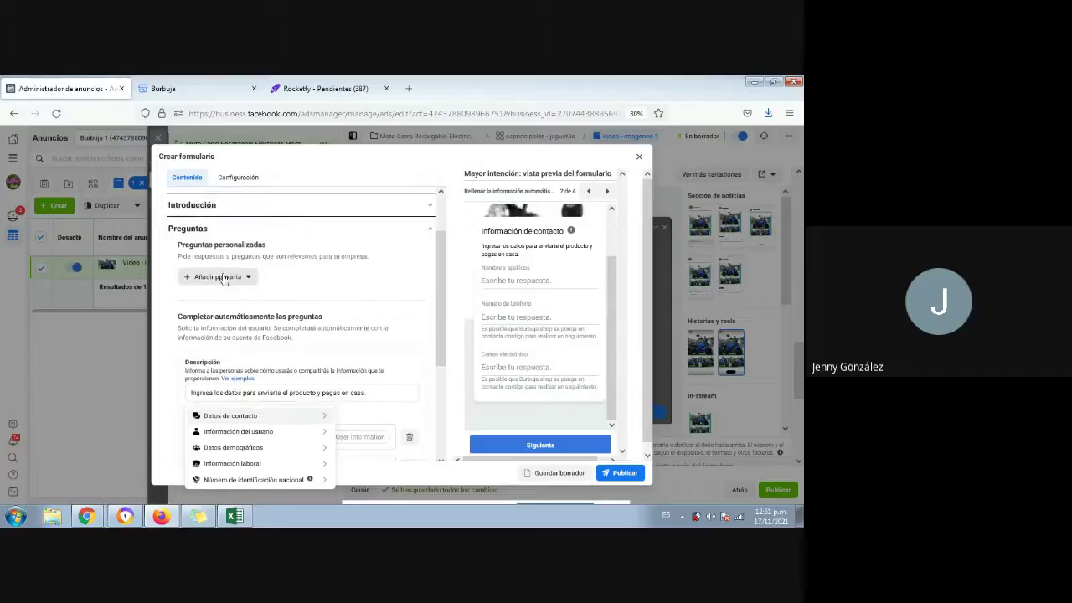
Add a short-answer custom question 'Dirección completa de envío /barrio'.
{"action": "left_click", "coordinate": [352, 307]}
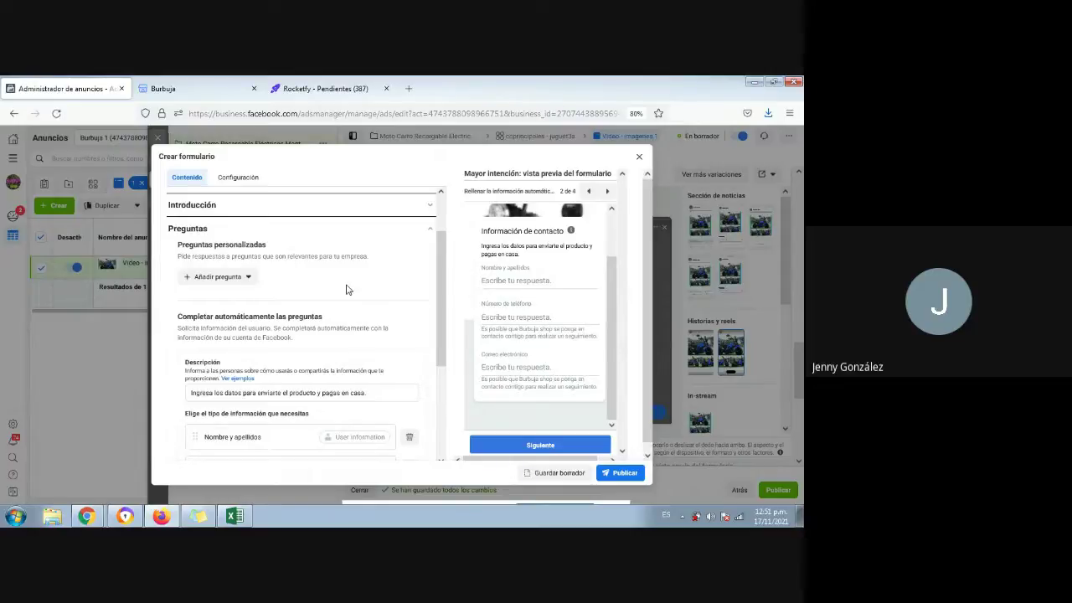
{"action": "left_click", "coordinate": [221, 277]}
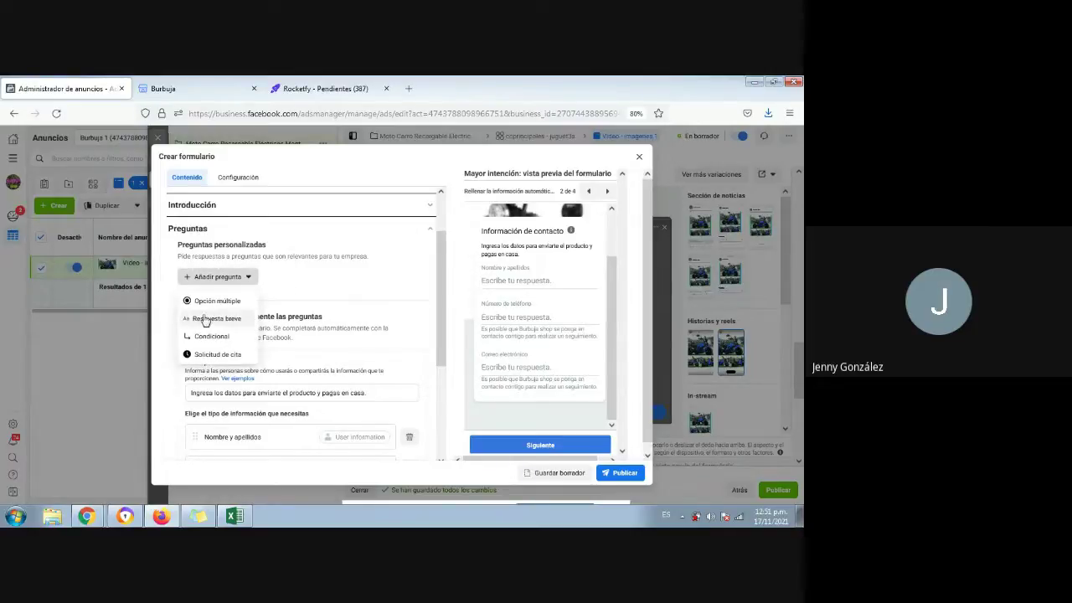
{"action": "left_click", "coordinate": [205, 318]}
{"action": "left_click", "coordinate": [231, 295]}
{"action": "type", "text": "Di"}
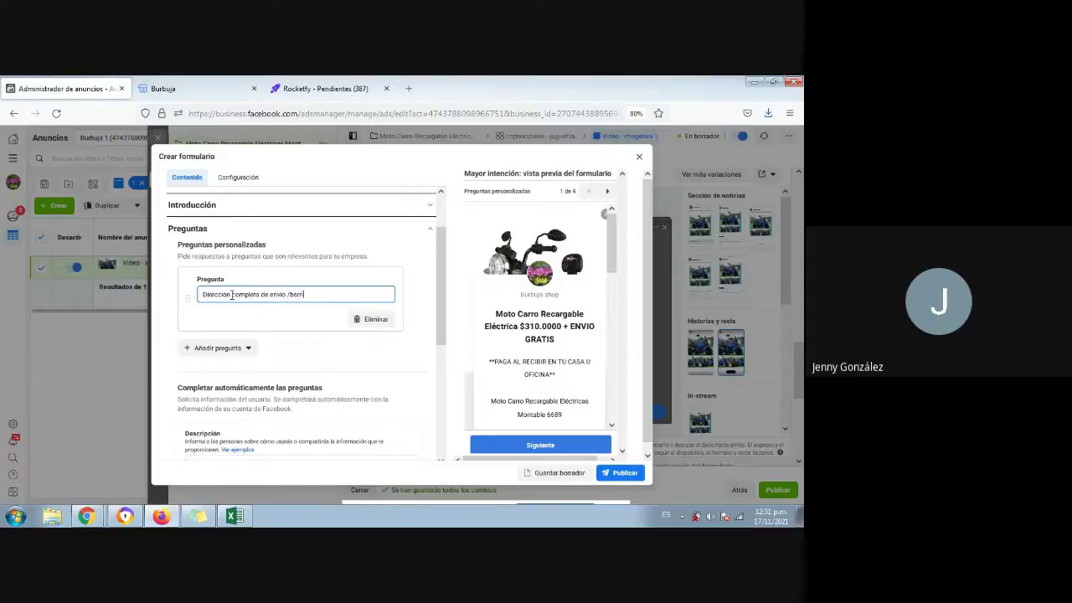
{"action": "left_click", "coordinate": [278, 337]}
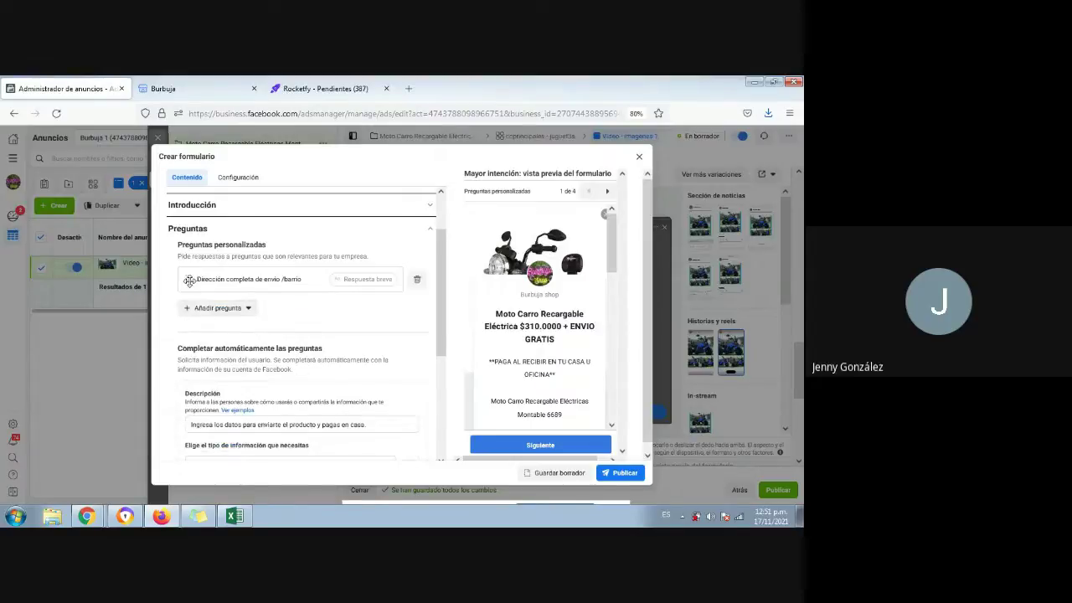
{"action": "left_click_drag", "start_coordinate": [193, 277], "coordinate": [202, 328]}
{"action": "scroll", "coordinate": [210, 346], "scroll_direction": "up", "scroll_amount": 1}
{"action": "scroll", "coordinate": [566, 383], "scroll_direction": "down", "scroll_amount": 3}
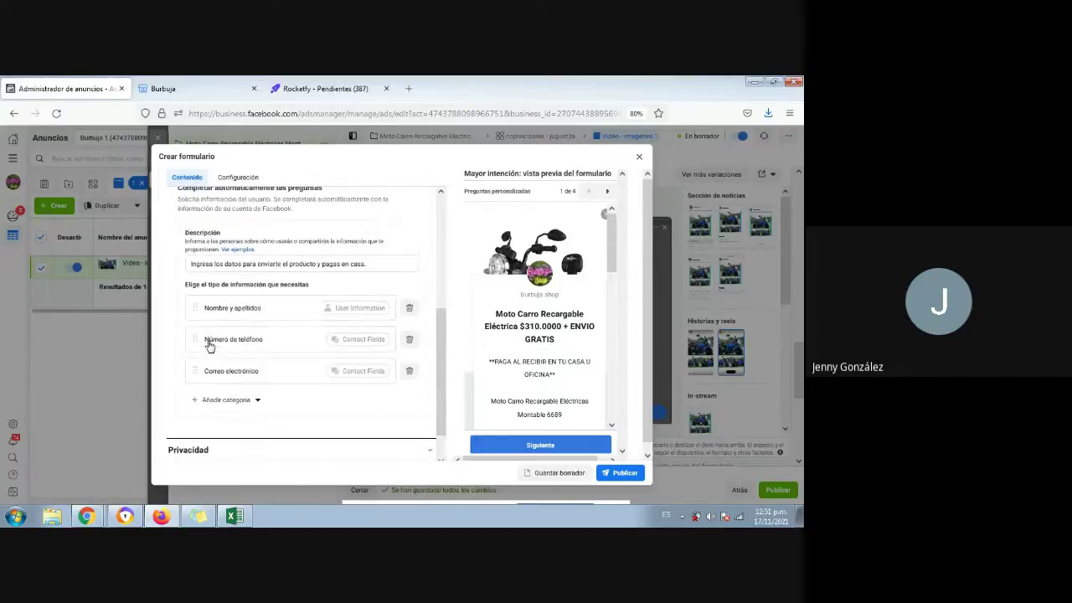
{"action": "scroll", "coordinate": [566, 383], "scroll_direction": "down", "scroll_amount": 5}
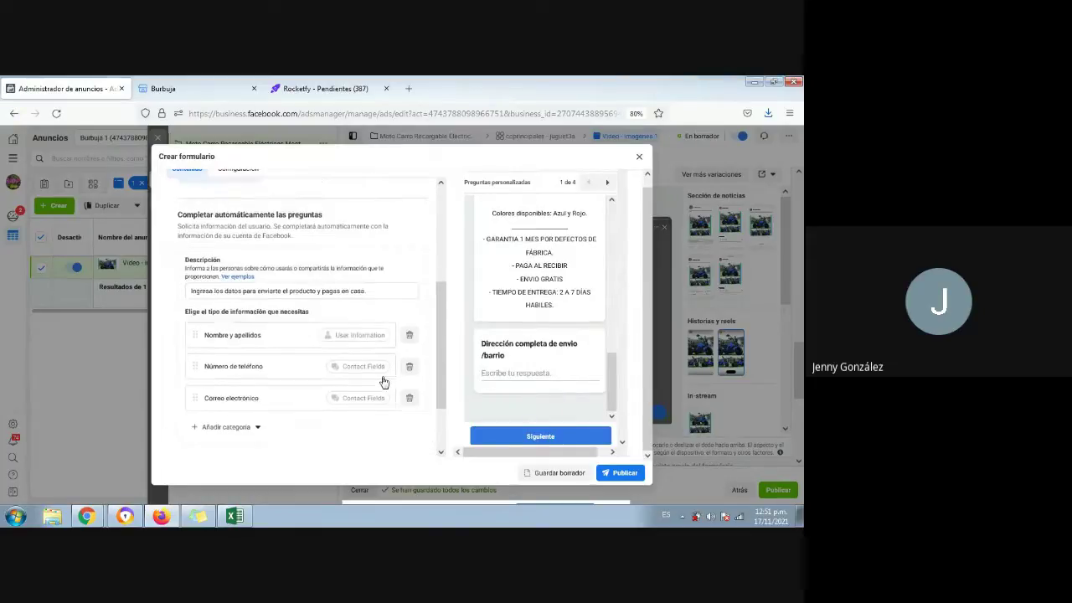
{"action": "scroll", "coordinate": [383, 378], "scroll_direction": "up", "scroll_amount": 1}
{"action": "scroll", "coordinate": [383, 379], "scroll_direction": "up", "scroll_amount": 1}
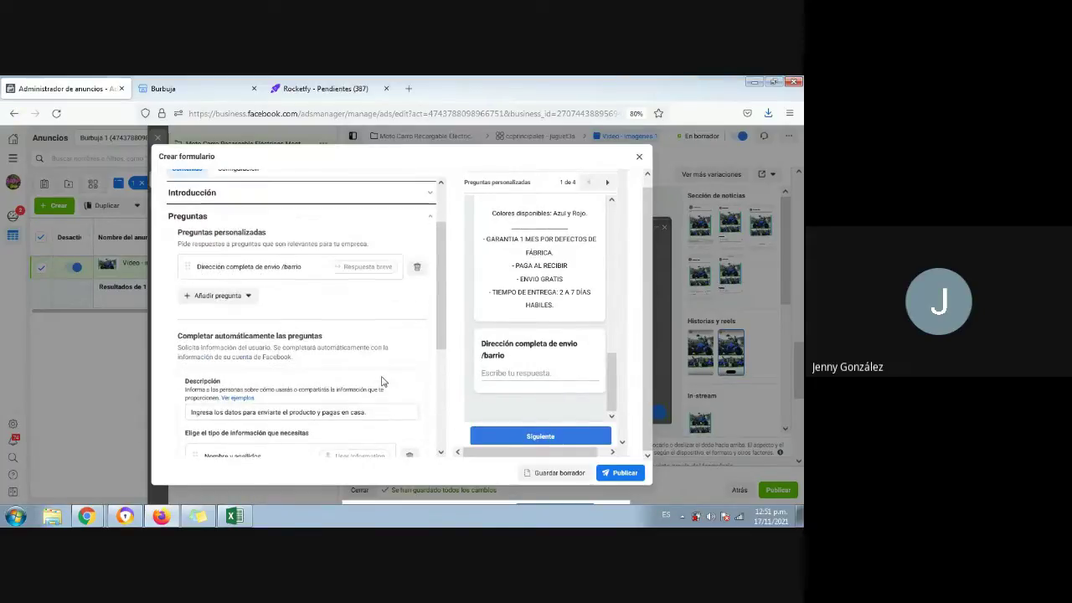
{"action": "left_click", "coordinate": [258, 278]}
{"action": "triple_click", "coordinate": [266, 281]}
Add a second short-answer question 'Color preferencial' next to the address question.
{"action": "left_click", "coordinate": [245, 335]}
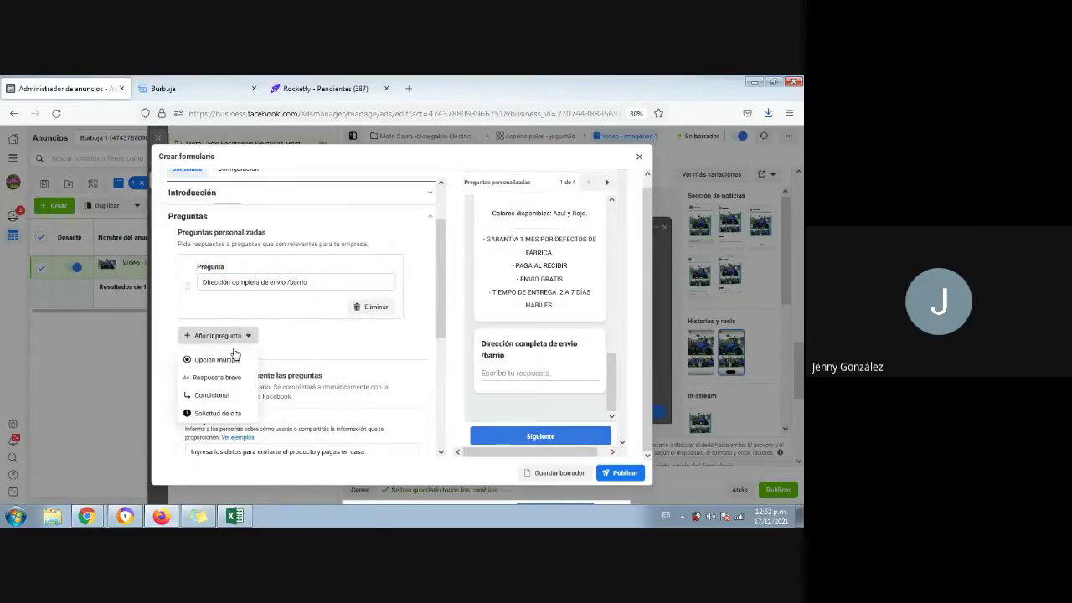
{"action": "left_click", "coordinate": [221, 377]}
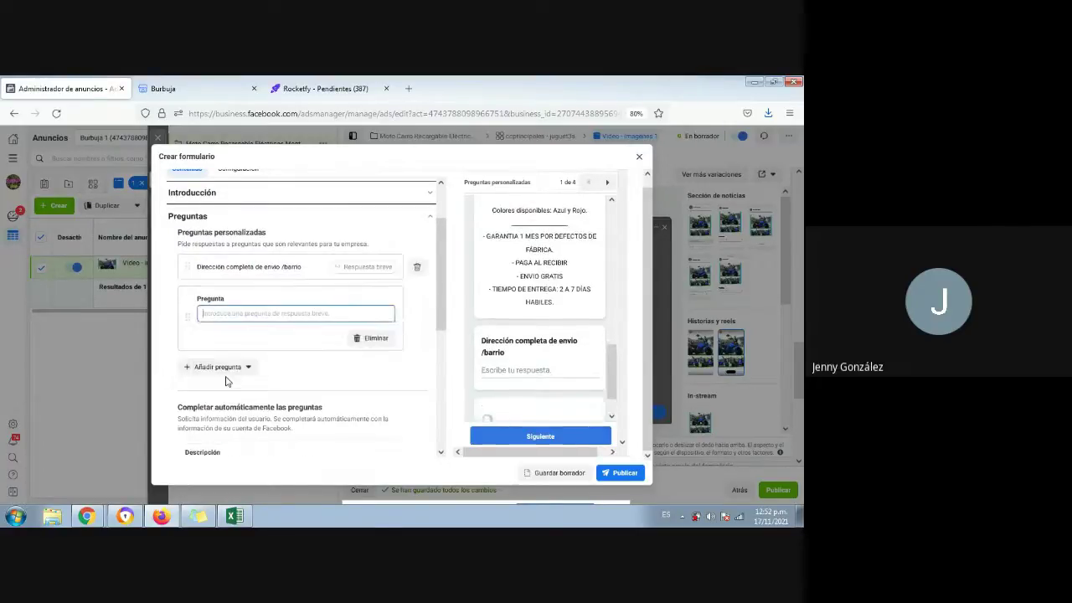
{"action": "left_click_drag", "start_coordinate": [191, 287], "coordinate": [217, 281]}
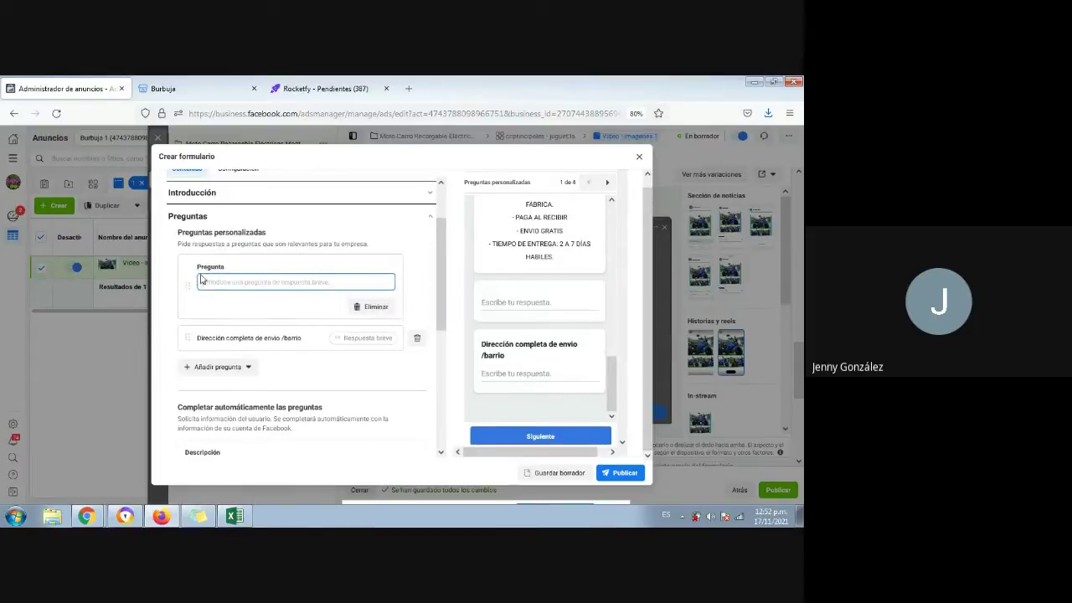
{"action": "type", "text": "Color"}
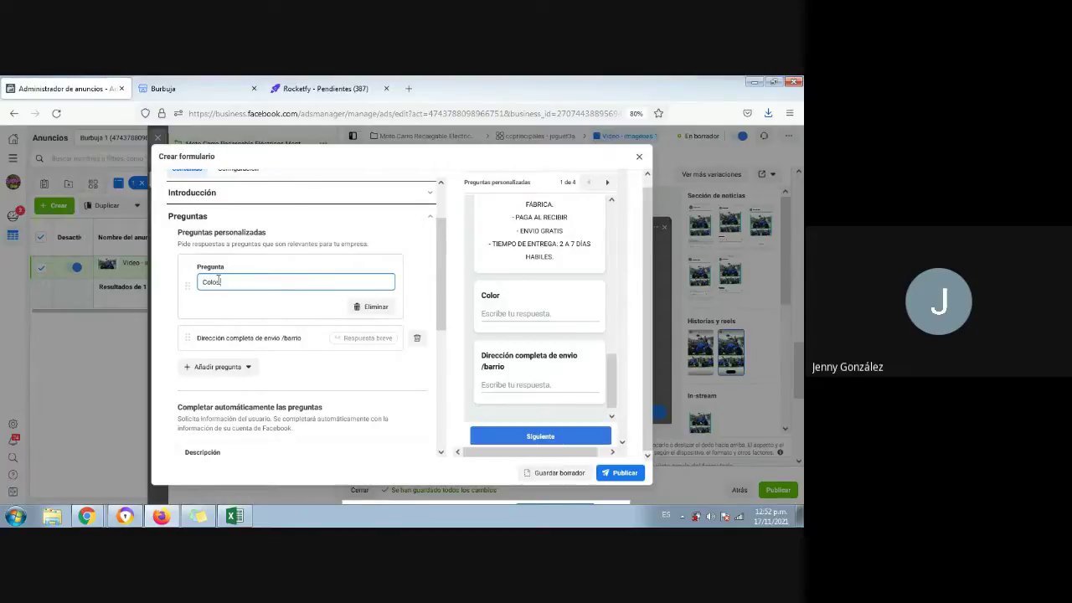
{"action": "type", "text": " preferencial"}
{"action": "mouse_move", "coordinate": [442, 319]}
{"action": "left_mouse_down"}
{"action": "mouse_move", "coordinate": [444, 337]}
{"action": "mouse_move", "coordinate": [444, 327]}
{"action": "left_mouse_up"}
Delete the prefilled Nombre y apellidos, Número de teléfono and Correo electrónico fields.
{"action": "scroll", "coordinate": [397, 327], "scroll_direction": "down", "scroll_amount": 3}
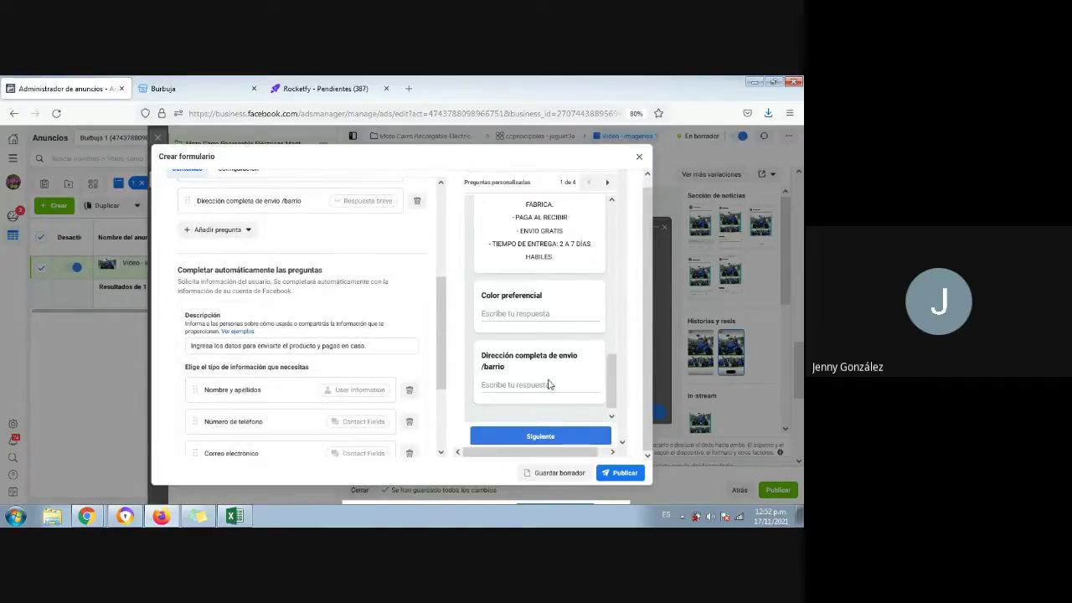
{"action": "scroll", "coordinate": [358, 360], "scroll_direction": "down", "scroll_amount": 1}
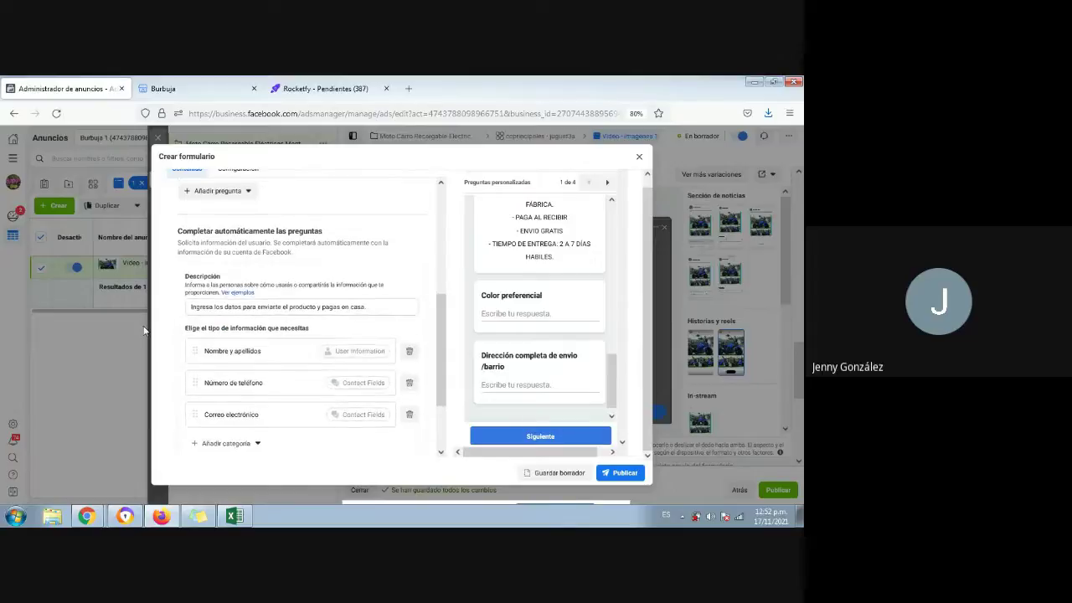
{"action": "left_click", "coordinate": [410, 355]}
{"action": "left_click", "coordinate": [411, 355]}
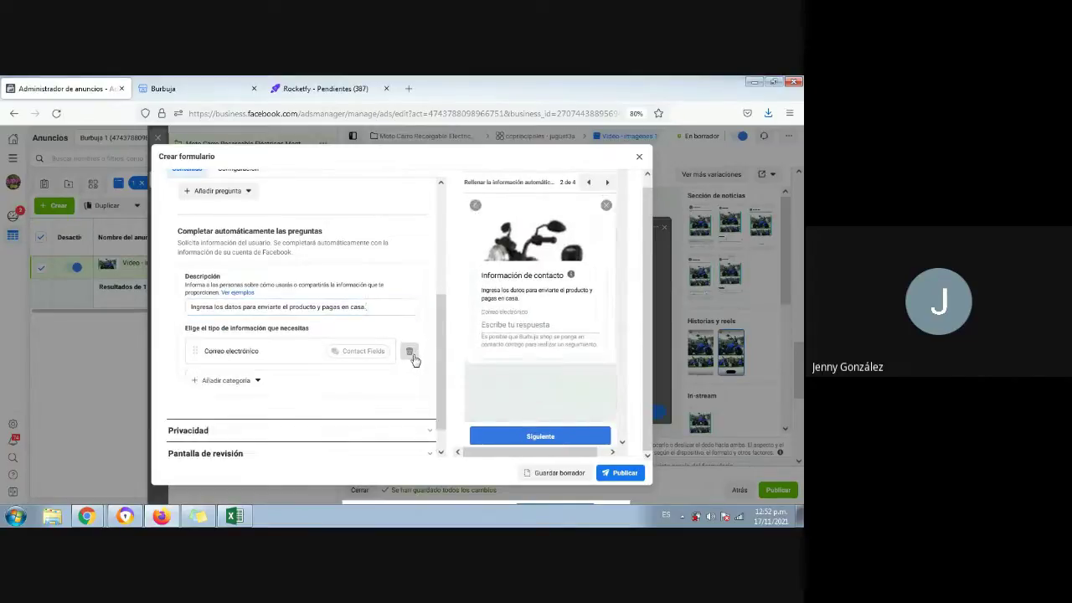
{"action": "left_click", "coordinate": [412, 357]}
{"action": "scroll", "coordinate": [383, 382], "scroll_direction": "up", "scroll_amount": 3}
Add a 'Nombre completo' short-answer question and move it to the top.
{"action": "left_click", "coordinate": [237, 296]}
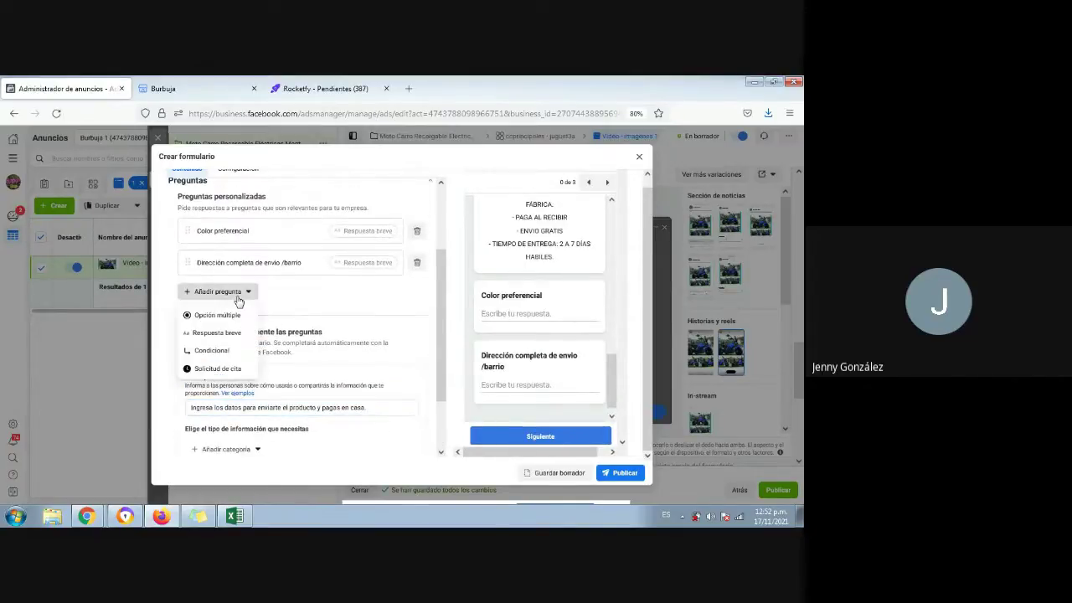
{"action": "left_click", "coordinate": [233, 333]}
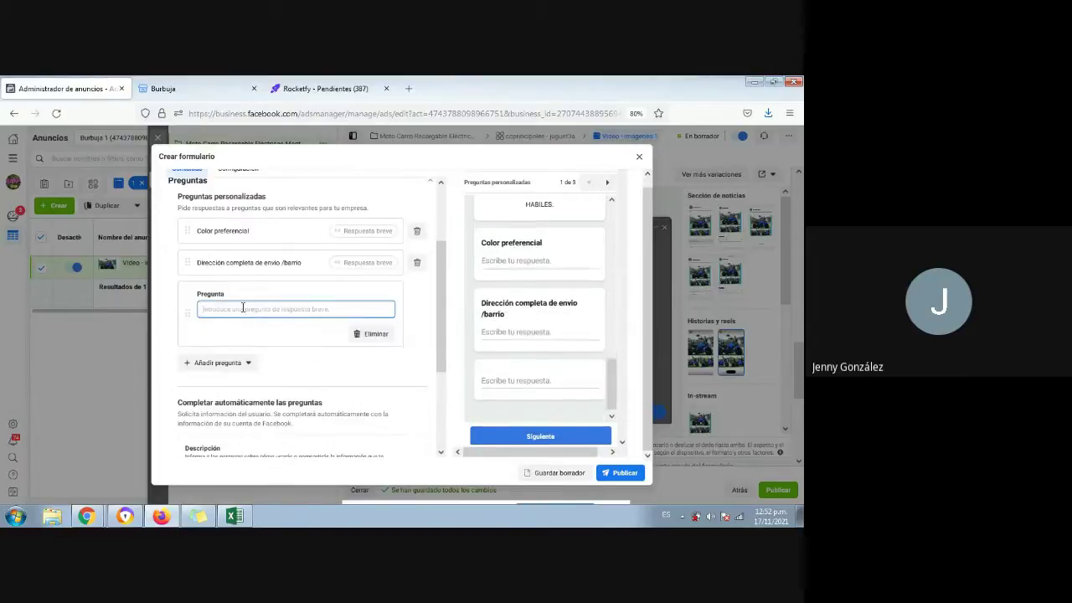
{"action": "type", "text": "Nombre completo"}
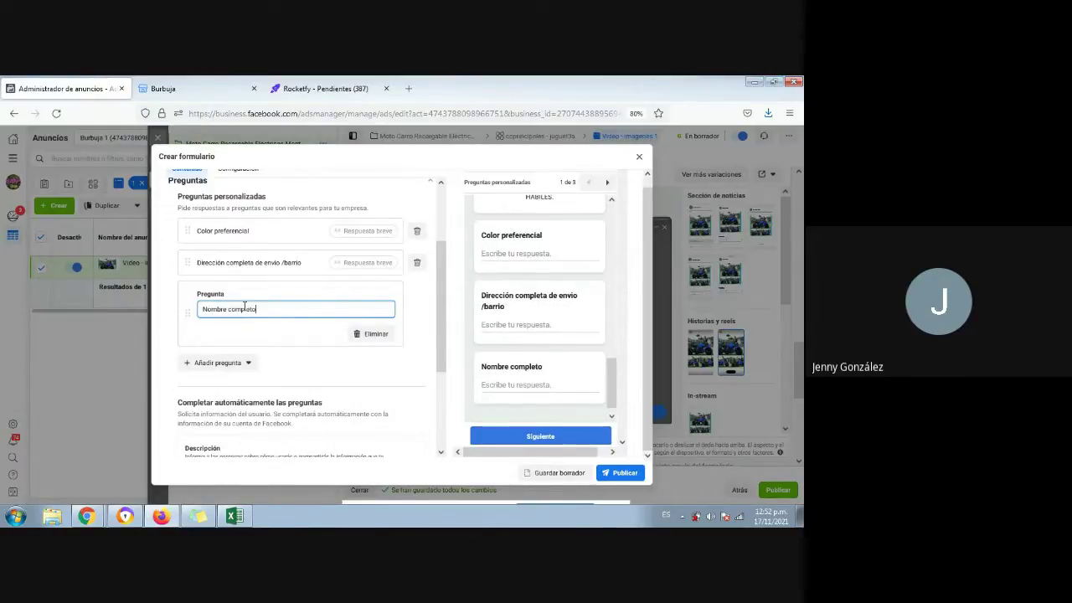
{"action": "scroll", "coordinate": [243, 314], "scroll_direction": "up", "scroll_amount": 1}
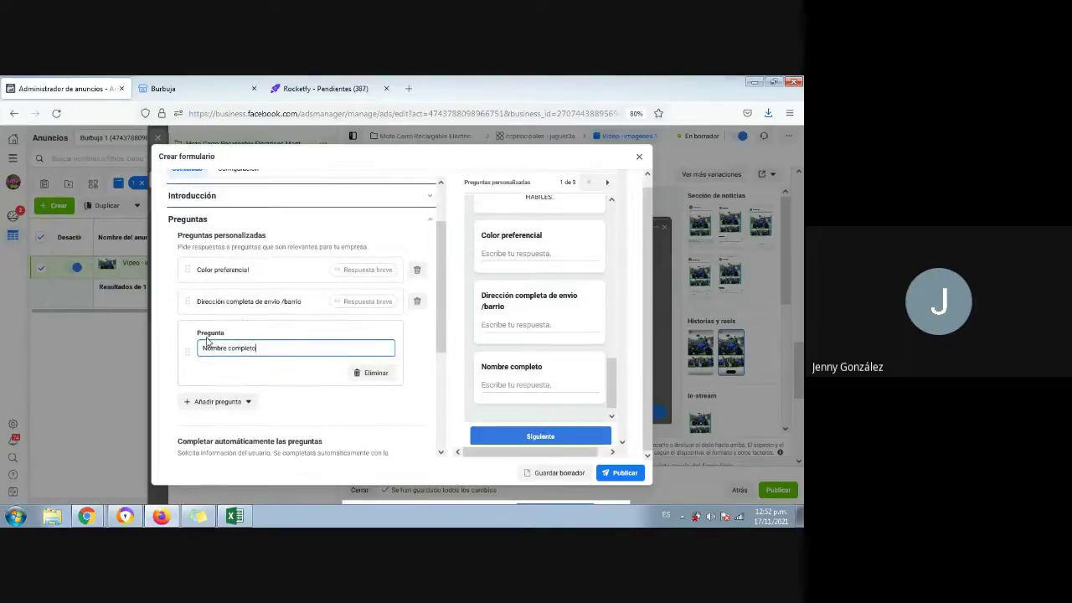
{"action": "left_click_drag", "start_coordinate": [185, 351], "coordinate": [187, 276]}
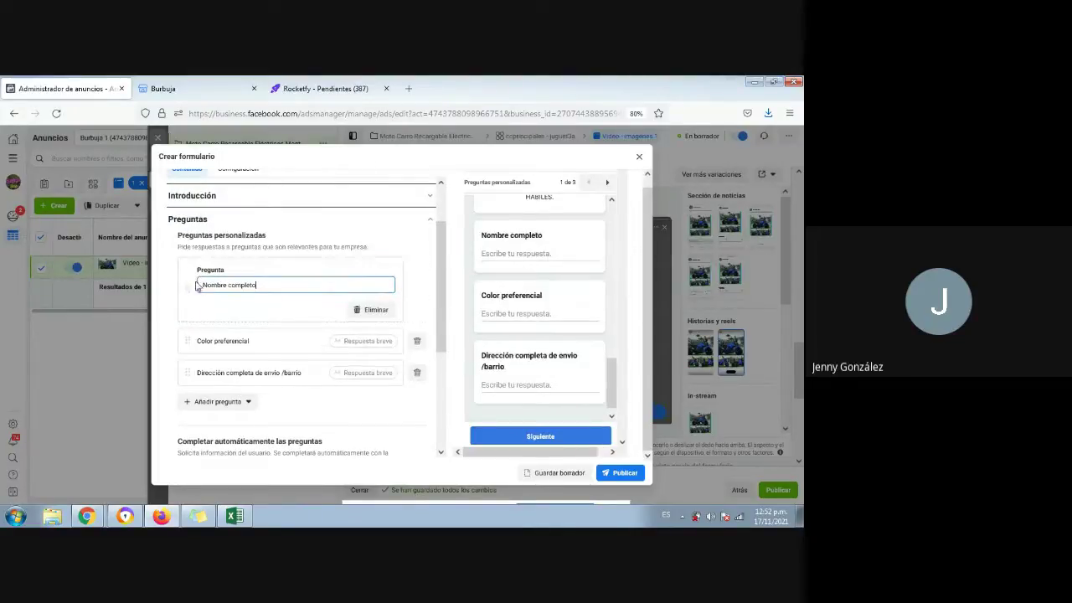
Add 'Numero de contacto' below Nombre completo and place the address question above Color preferencial.
{"action": "left_click", "coordinate": [217, 401]}
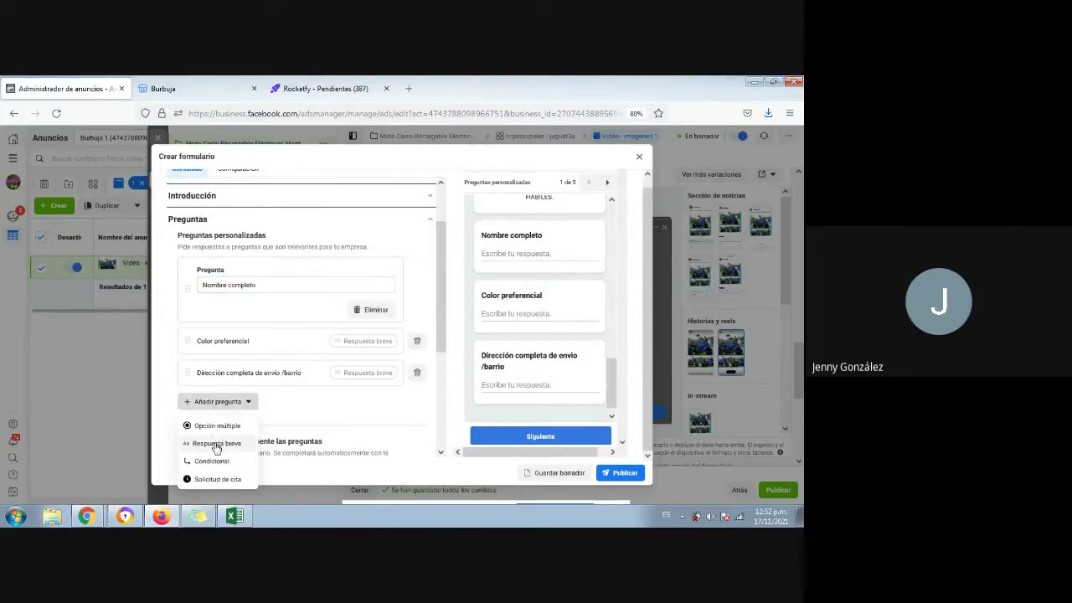
{"action": "left_click", "coordinate": [212, 442]}
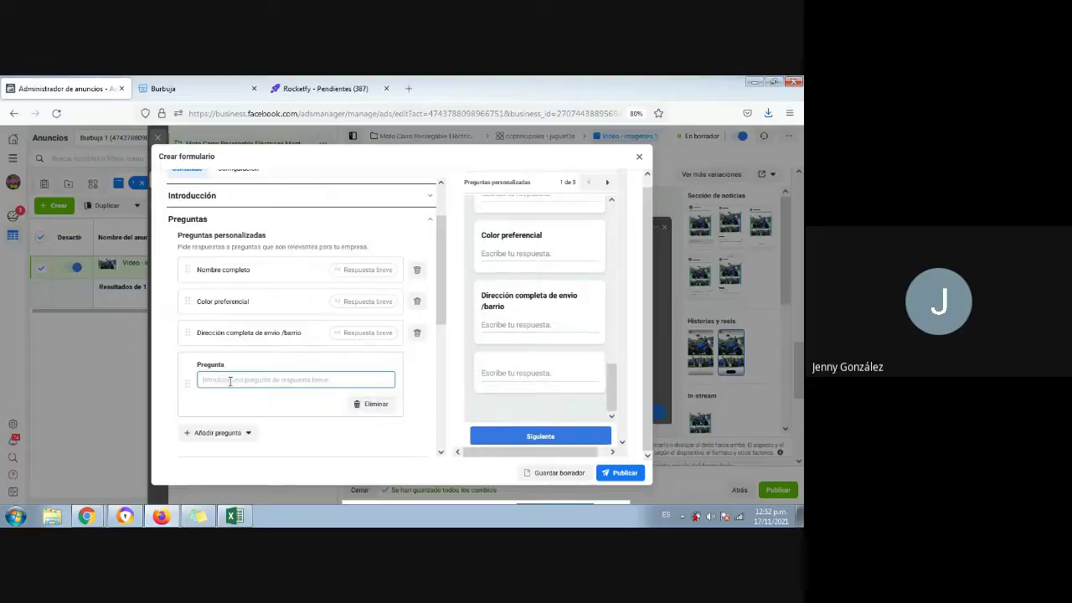
{"action": "type", "text": "Numero de contacto"}
{"action": "left_click_drag", "start_coordinate": [188, 382], "coordinate": [195, 301]}
{"action": "left_click_drag", "start_coordinate": [185, 350], "coordinate": [182, 309]}
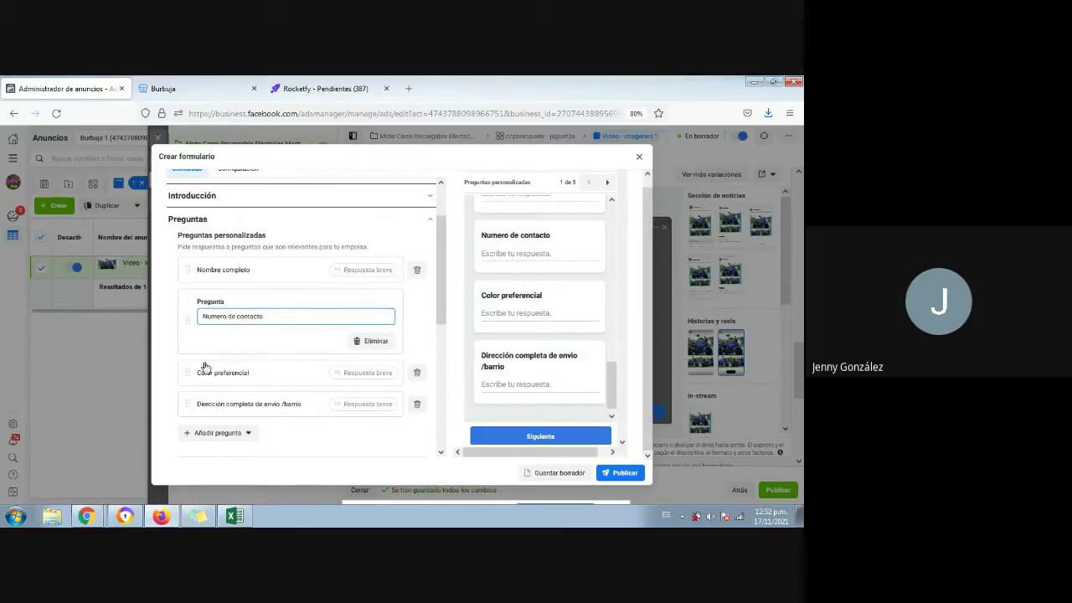
{"action": "left_click_drag", "start_coordinate": [189, 406], "coordinate": [187, 360]}
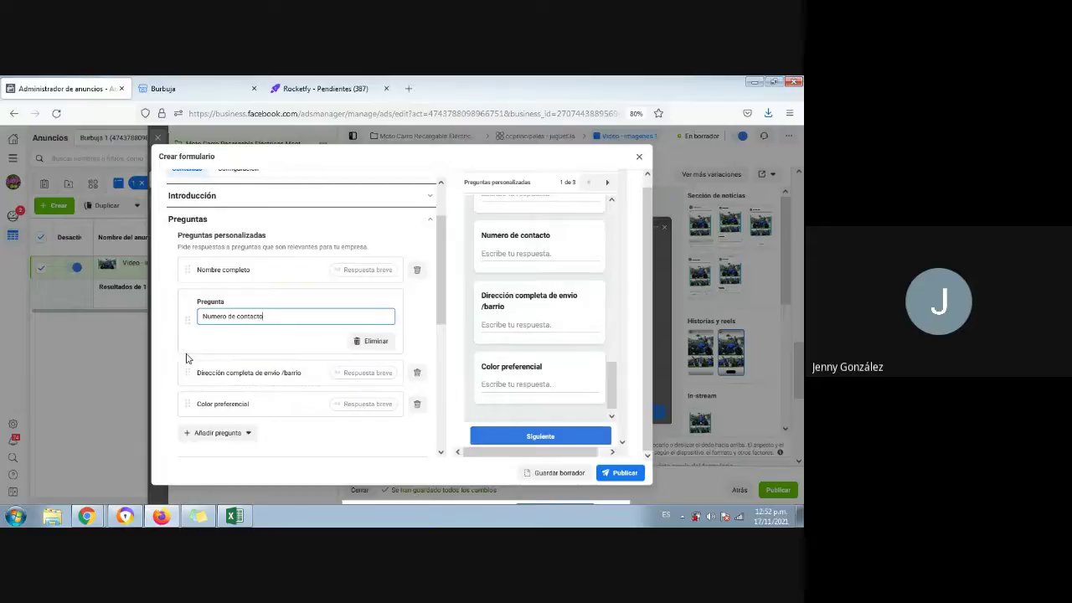
Add a 'Ciudad /departamento' question positioned above Color preferencial.
{"action": "left_click", "coordinate": [214, 433]}
{"action": "left_click", "coordinate": [212, 433]}
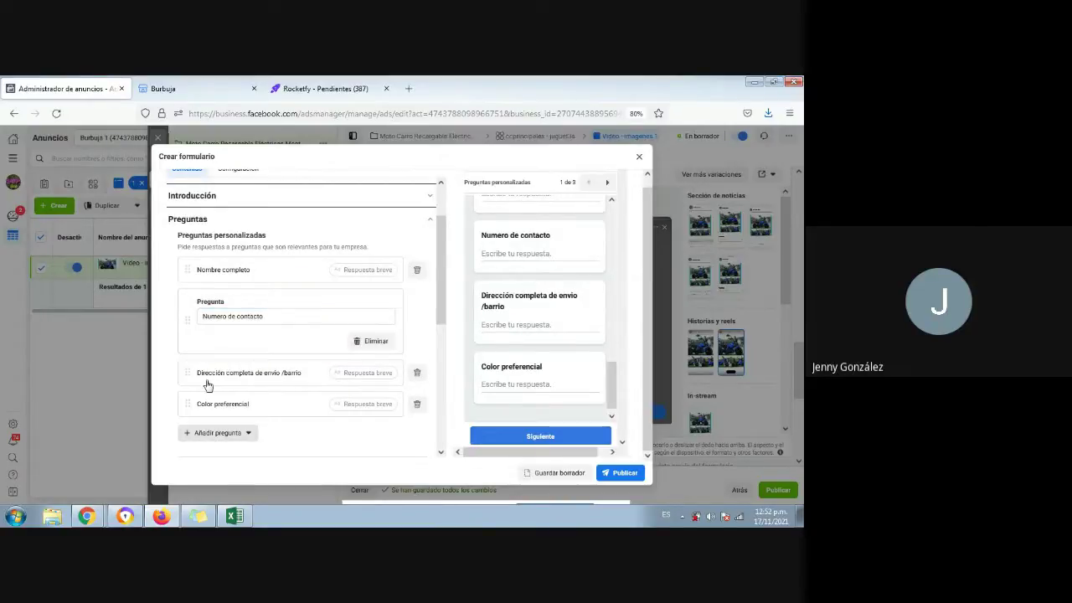
{"action": "left_click", "coordinate": [216, 433]}
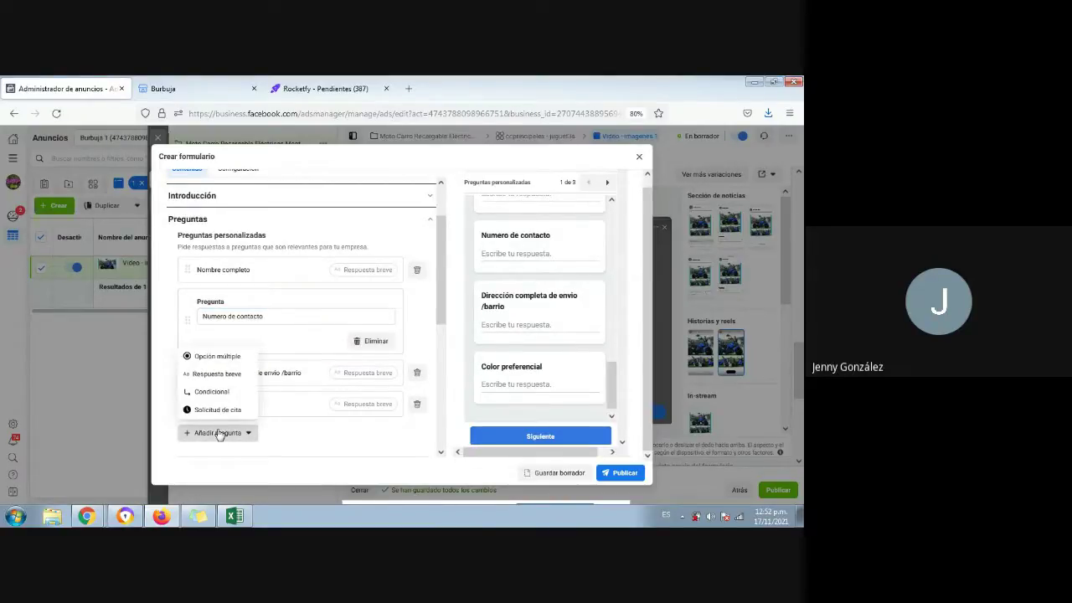
{"action": "left_click", "coordinate": [217, 375]}
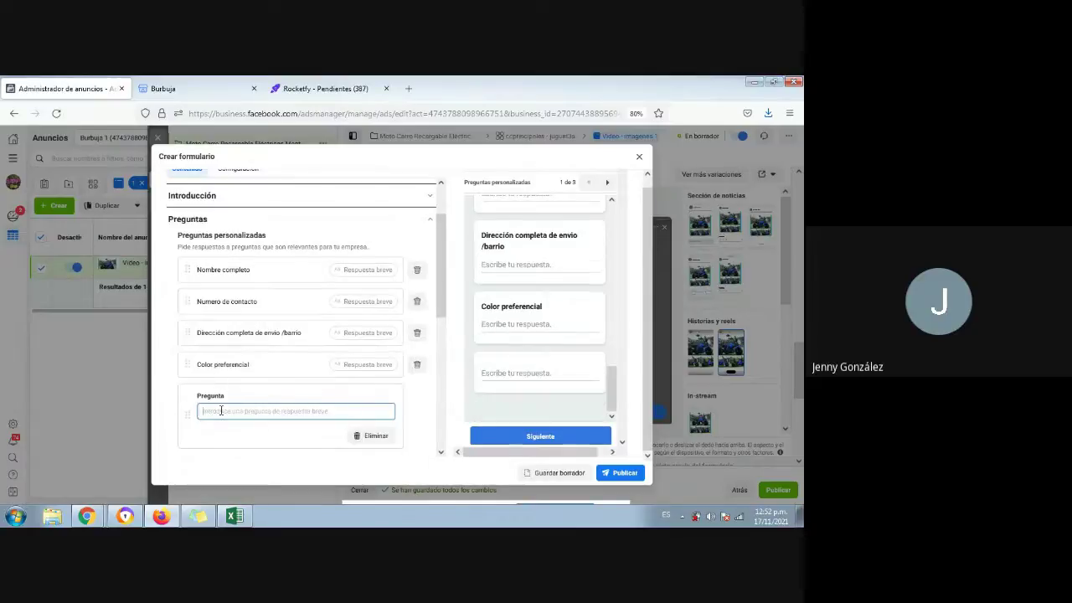
{"action": "type", "text": "Cuda¿"}
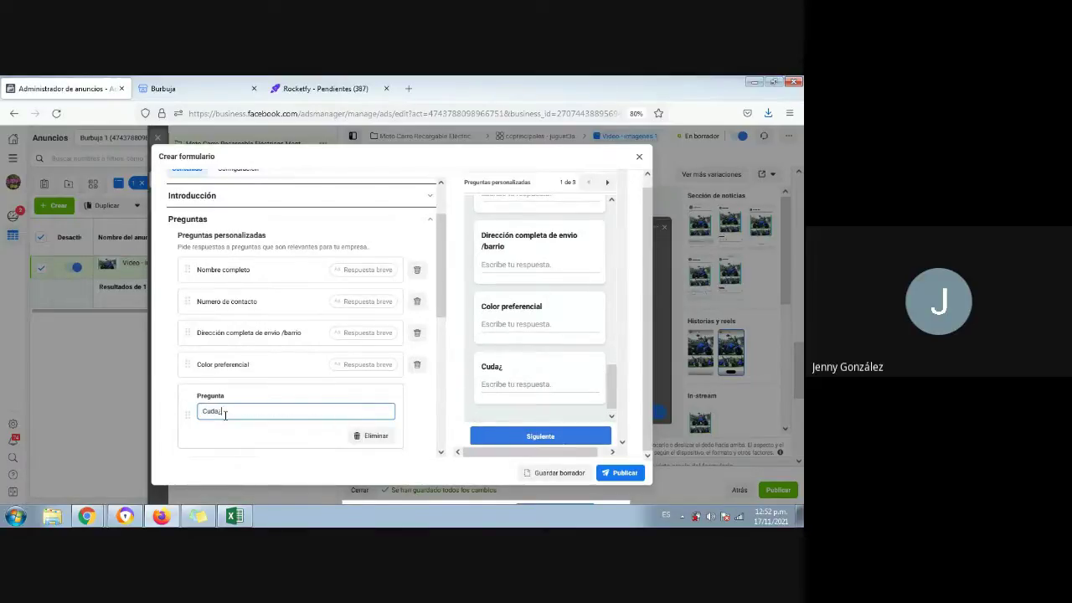
{"action": "key", "text": "BackSpace"}
{"action": "key", "text": "BackSpace"}
{"action": "type", "text": "iudad /departamento"}
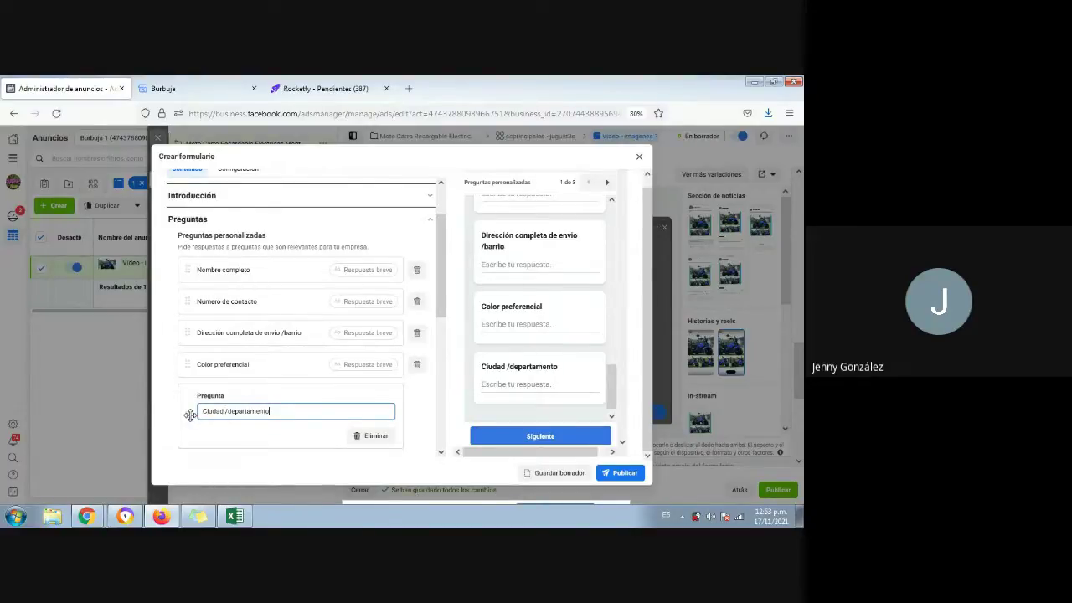
{"action": "left_click_drag", "start_coordinate": [190, 415], "coordinate": [191, 352]}
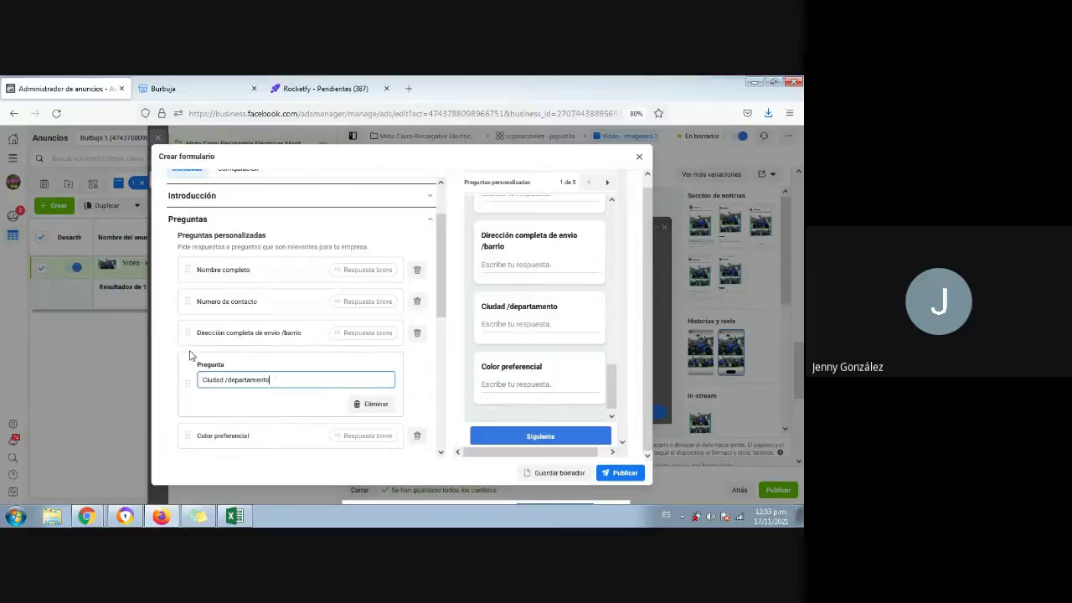
Rename the contact question to 'Numero de contacto/telefono'.
{"action": "left_click", "coordinate": [219, 308]}
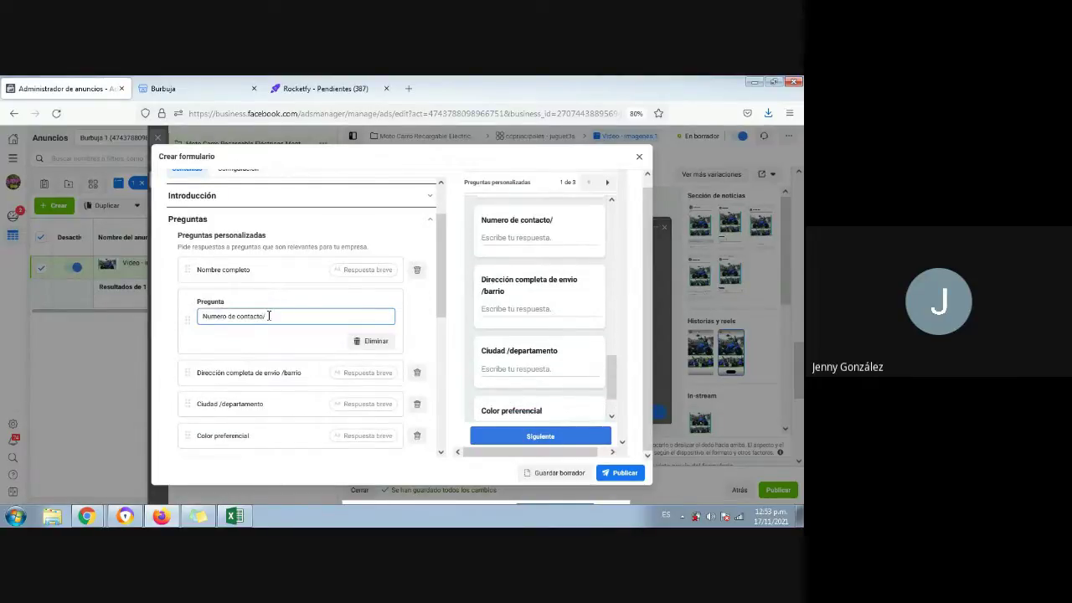
{"action": "type", "text": "telefono"}
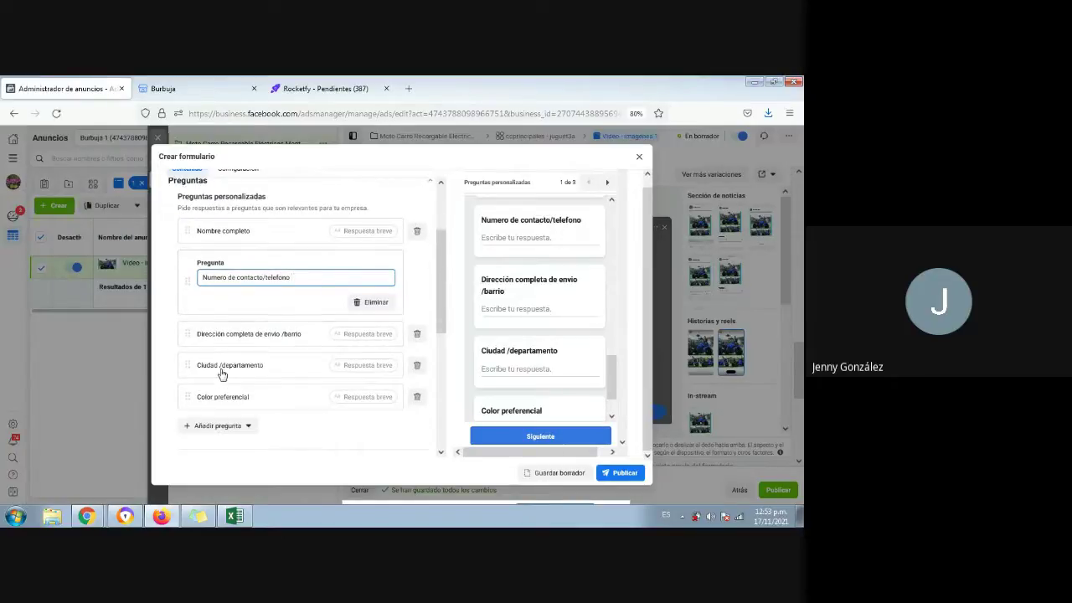
{"action": "left_click", "coordinate": [279, 431]}
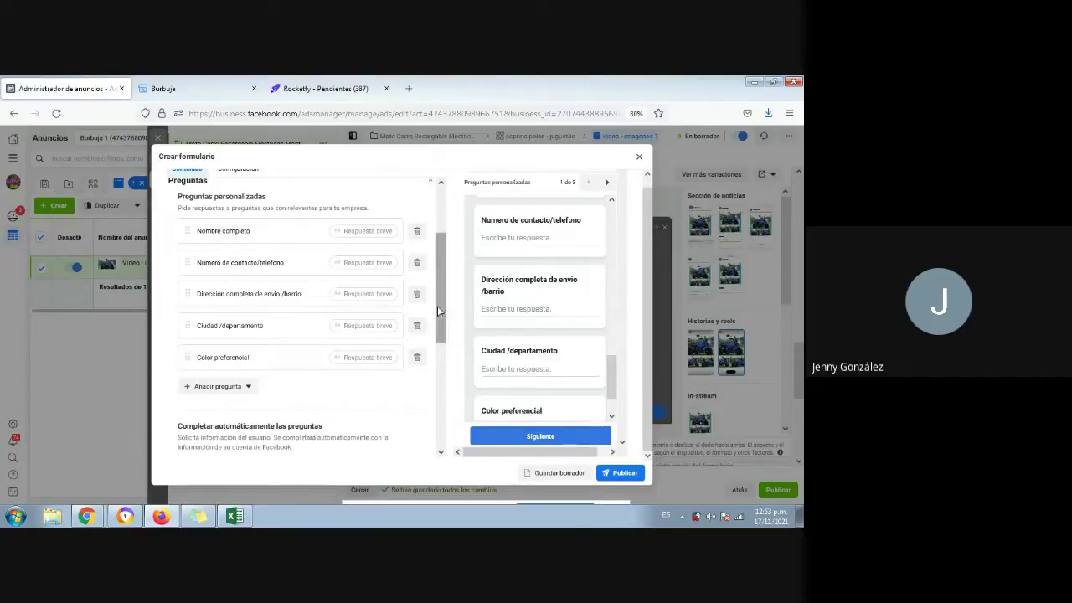
{"action": "scroll", "coordinate": [437, 311], "scroll_direction": "down", "scroll_amount": 1}
{"action": "left_click_drag", "start_coordinate": [611, 385], "coordinate": [611, 399]}
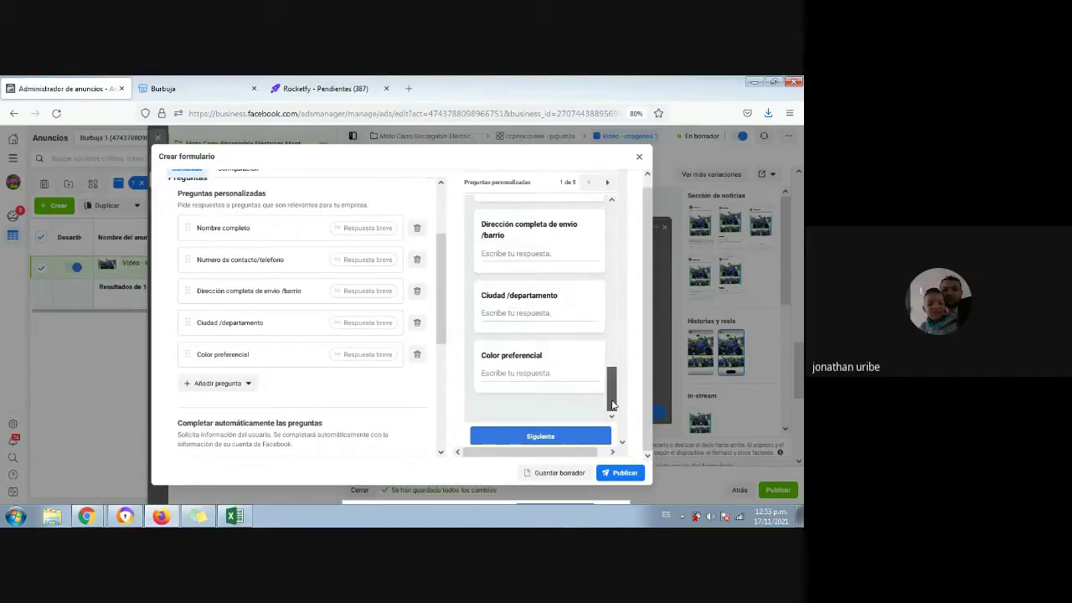
Add a short-answer question titled 'Correo electronico'.
{"action": "left_click", "coordinate": [221, 383]}
{"action": "left_click", "coordinate": [294, 399]}
{"action": "scroll", "coordinate": [294, 400], "scroll_direction": "down", "scroll_amount": 3}
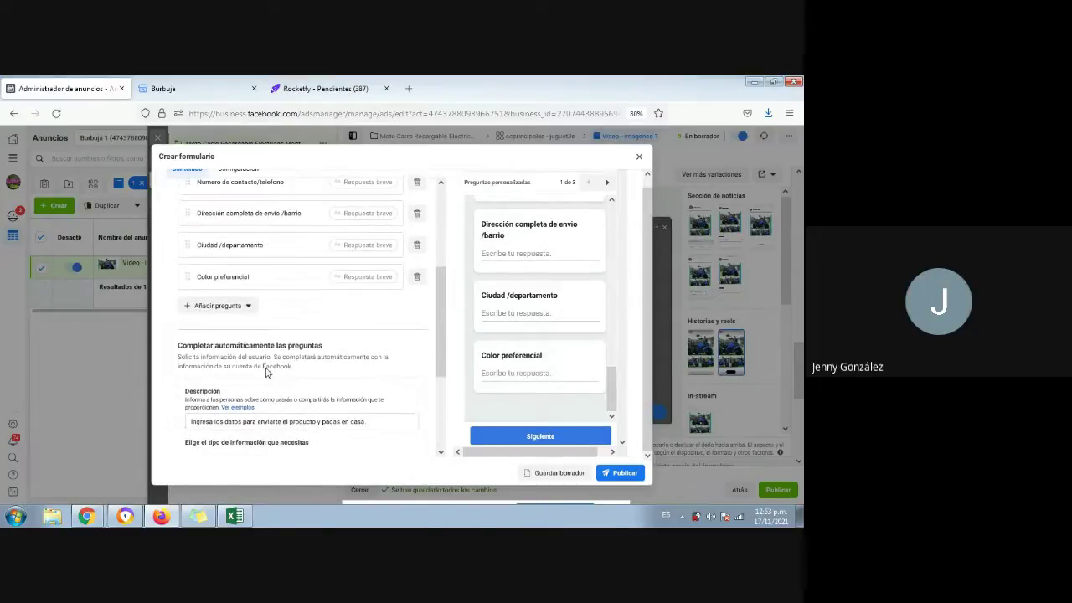
{"action": "left_click", "coordinate": [238, 305]}
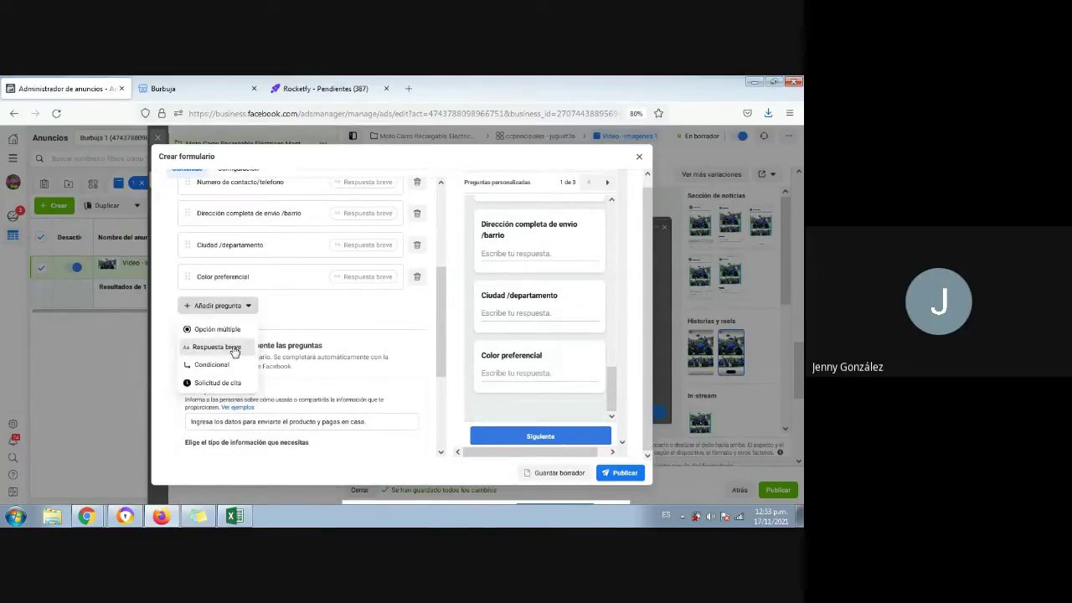
{"action": "left_click", "coordinate": [217, 346]}
{"action": "type", "text": "Co"}
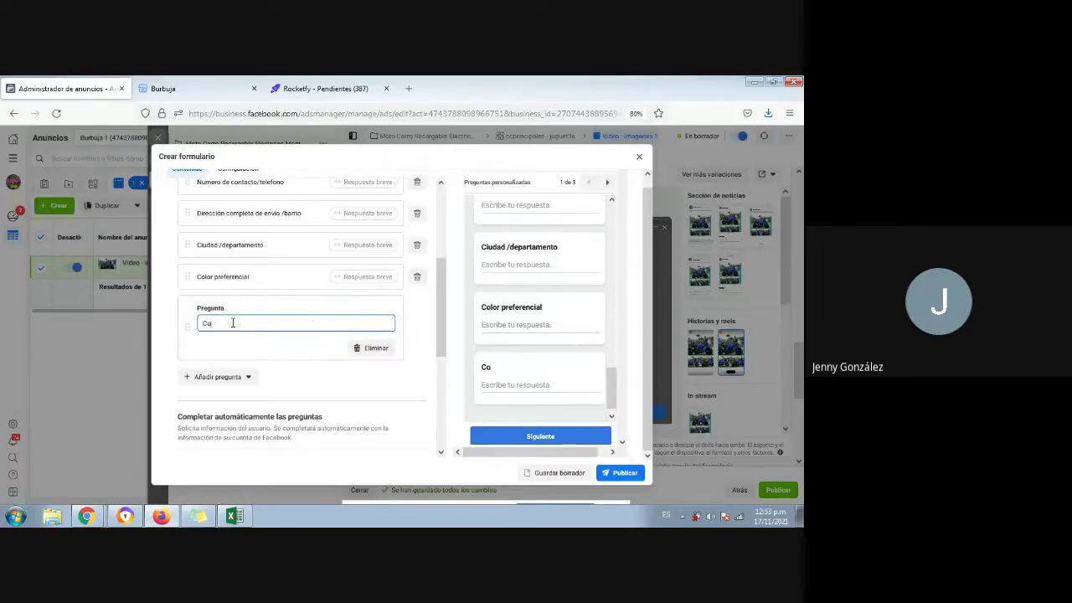
{"action": "type", "text": "rreo electronivo"}
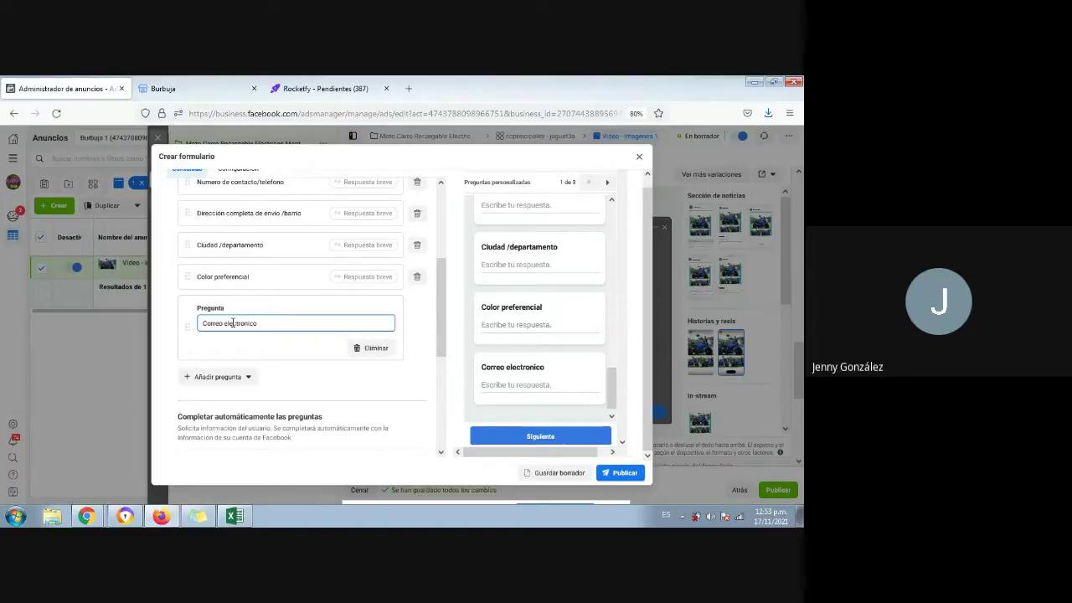
Browse the autofill information categories under Añadir categoría.
{"action": "left_click", "coordinate": [214, 379]}
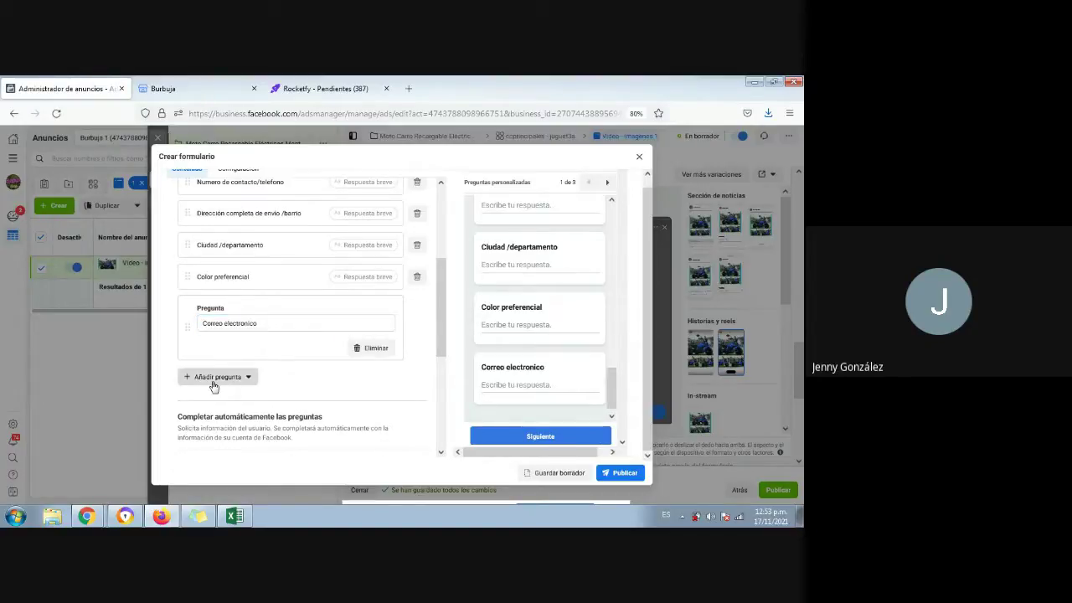
{"action": "left_click", "coordinate": [277, 386]}
{"action": "scroll", "coordinate": [305, 382], "scroll_direction": "down", "scroll_amount": 5}
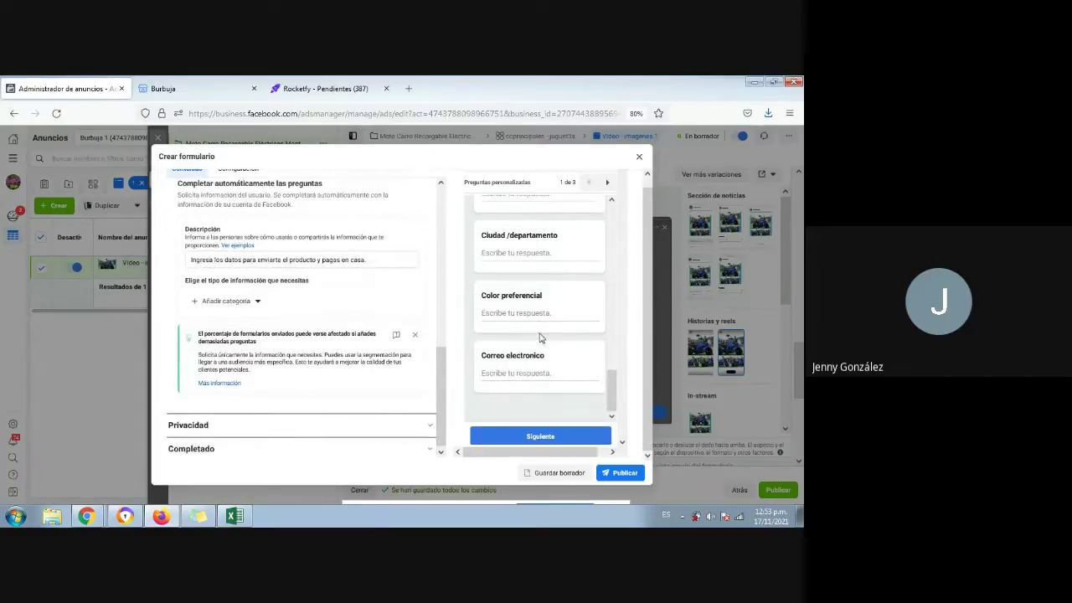
{"action": "scroll", "coordinate": [540, 336], "scroll_direction": "up", "scroll_amount": 5}
{"action": "scroll", "coordinate": [540, 336], "scroll_direction": "down", "scroll_amount": 5}
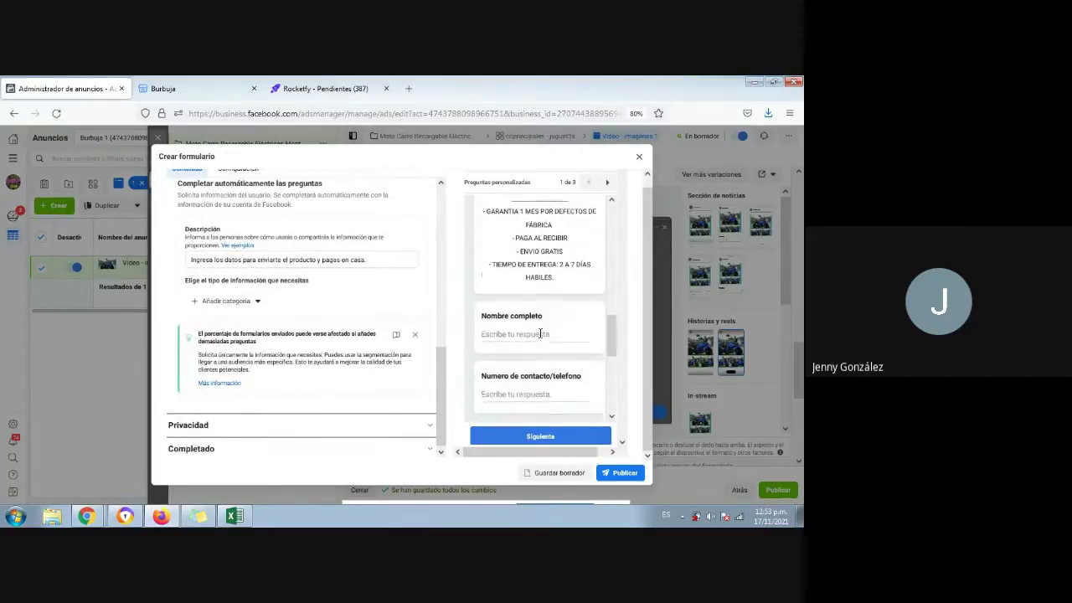
{"action": "scroll", "coordinate": [540, 337], "scroll_direction": "up", "scroll_amount": 3}
{"action": "scroll", "coordinate": [540, 336], "scroll_direction": "up", "scroll_amount": 2}
{"action": "scroll", "coordinate": [540, 337], "scroll_direction": "down", "scroll_amount": 4}
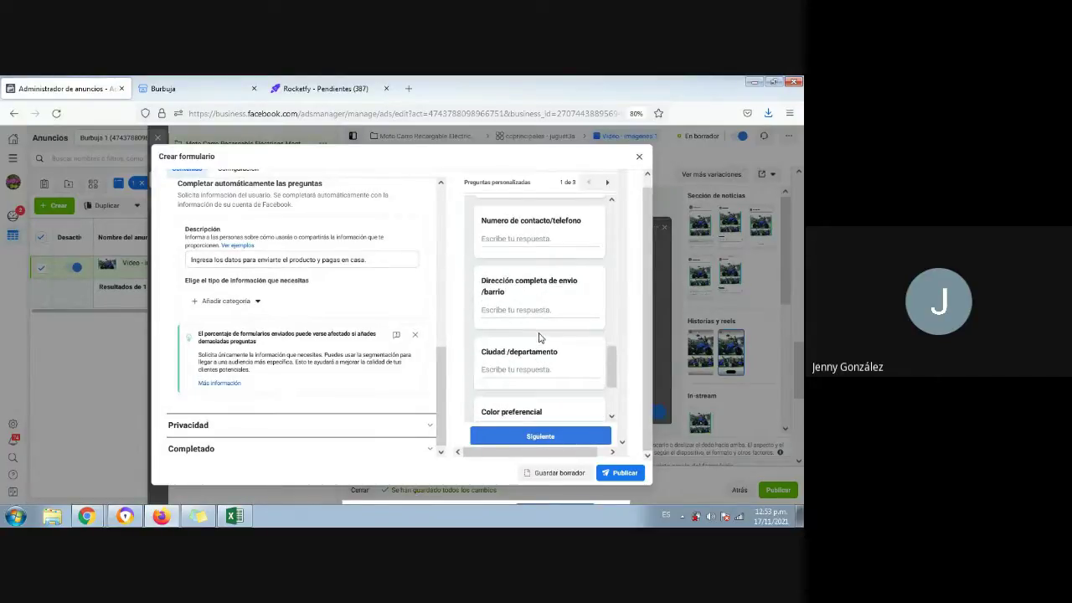
{"action": "left_click", "coordinate": [236, 300]}
{"action": "mouse_move", "coordinate": [248, 366]}
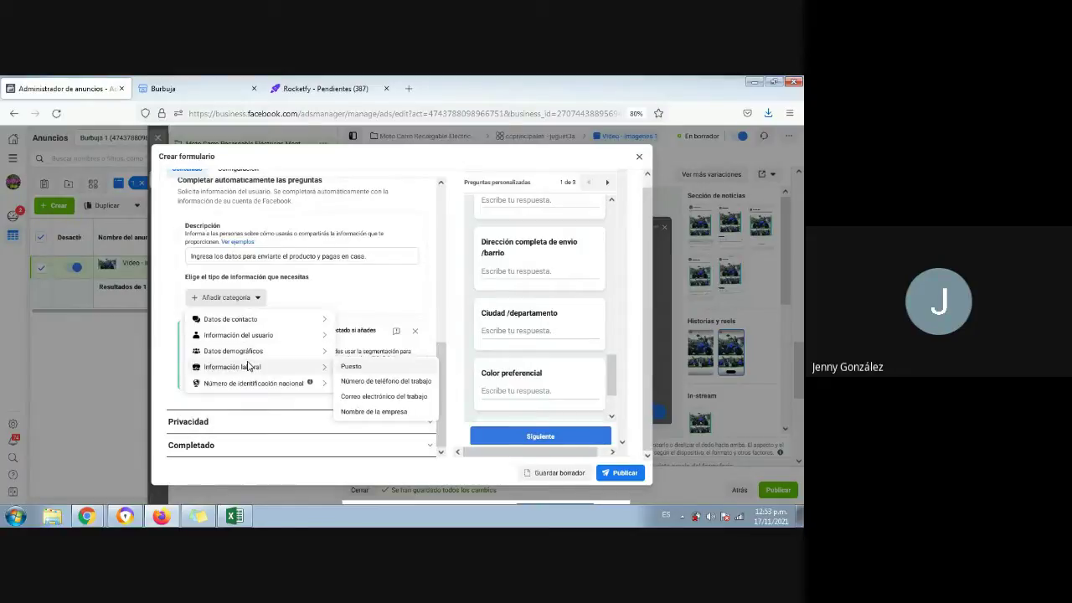
{"action": "mouse_move", "coordinate": [255, 339]}
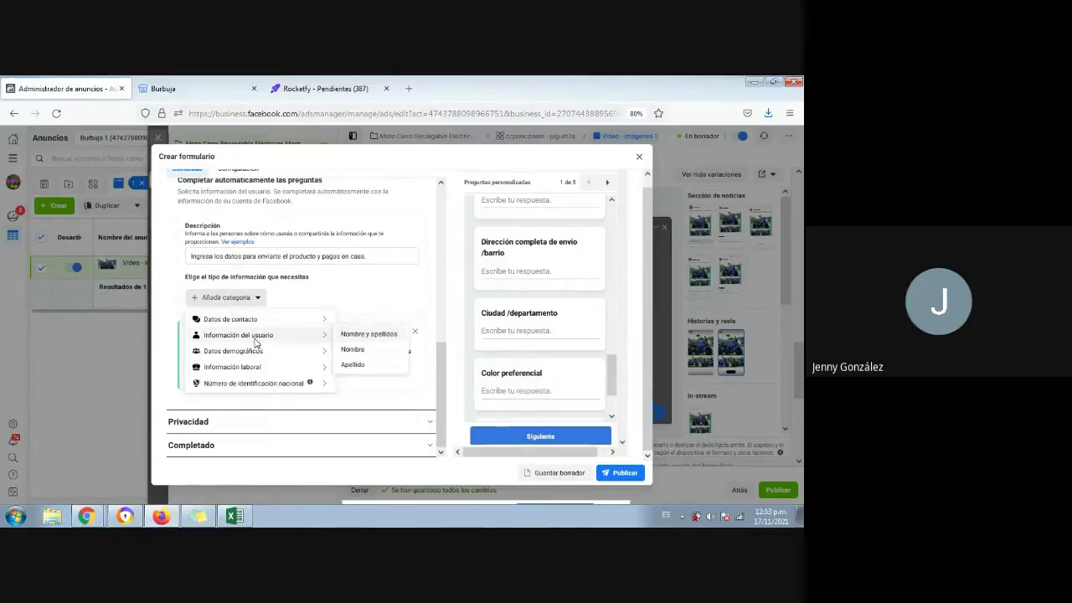
{"action": "mouse_move", "coordinate": [250, 320]}
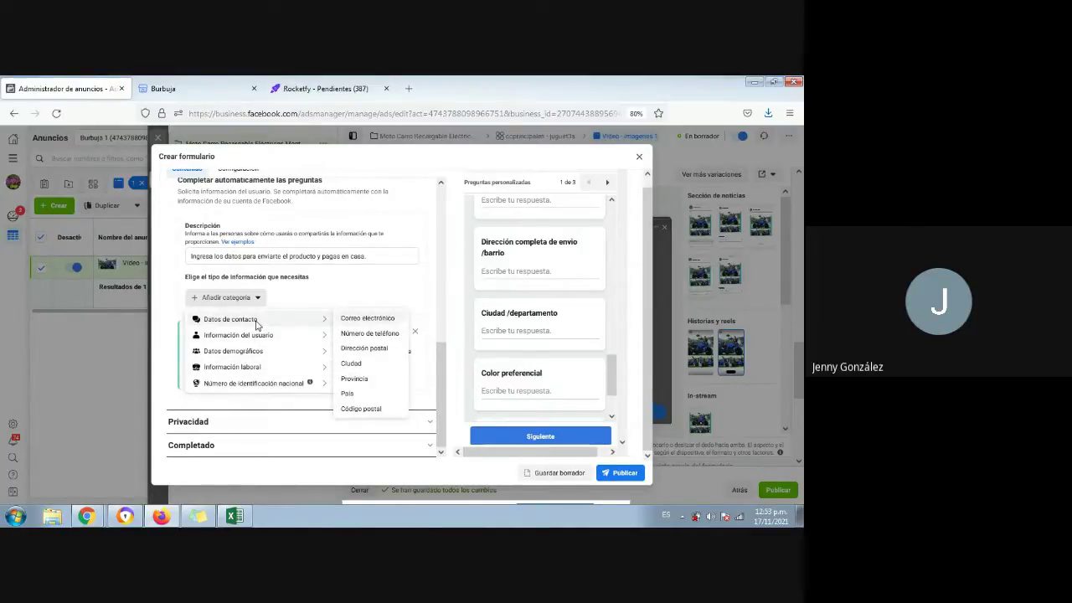
Replace the autofill description with 'Ingresaste los datos para recibir el producto y pagor en casa'.
{"action": "left_click", "coordinate": [308, 256]}
{"action": "triple_click", "coordinate": [309, 257]}
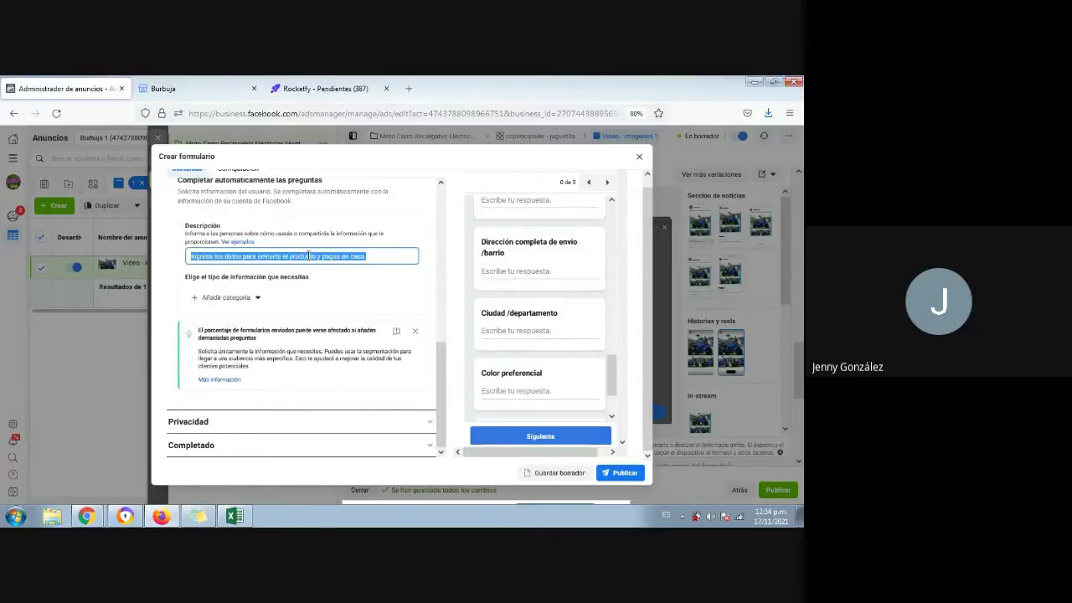
{"action": "type", "text": "Ingresaste los datos para recibir"}
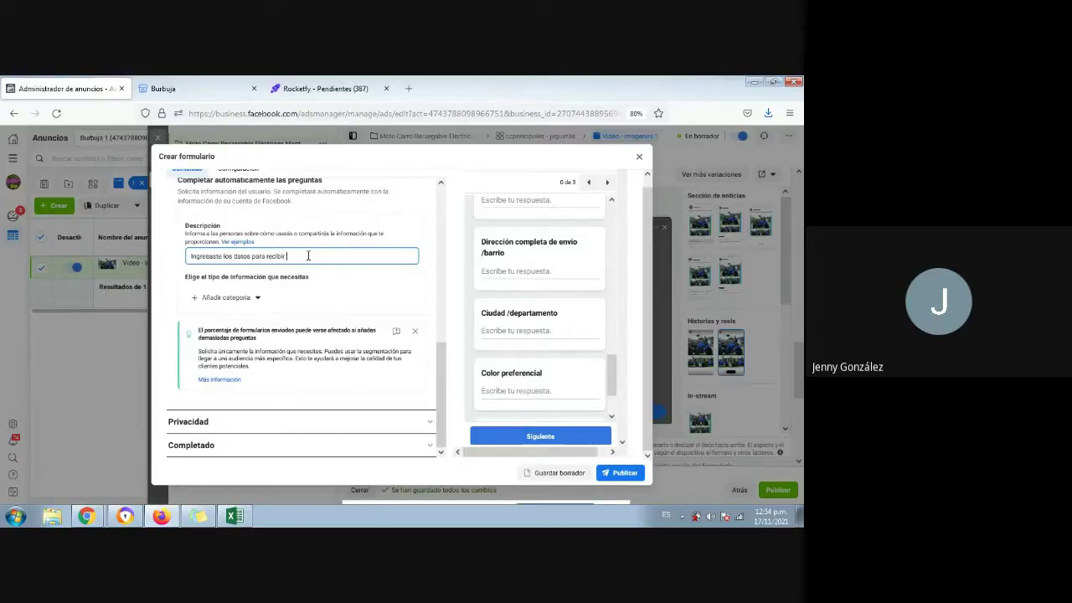
{"action": "type", "text": " el producto y pago"}
{"action": "type", "text": "r en casa"}
{"action": "scroll", "coordinate": [567, 389], "scroll_direction": "up", "scroll_amount": 3}
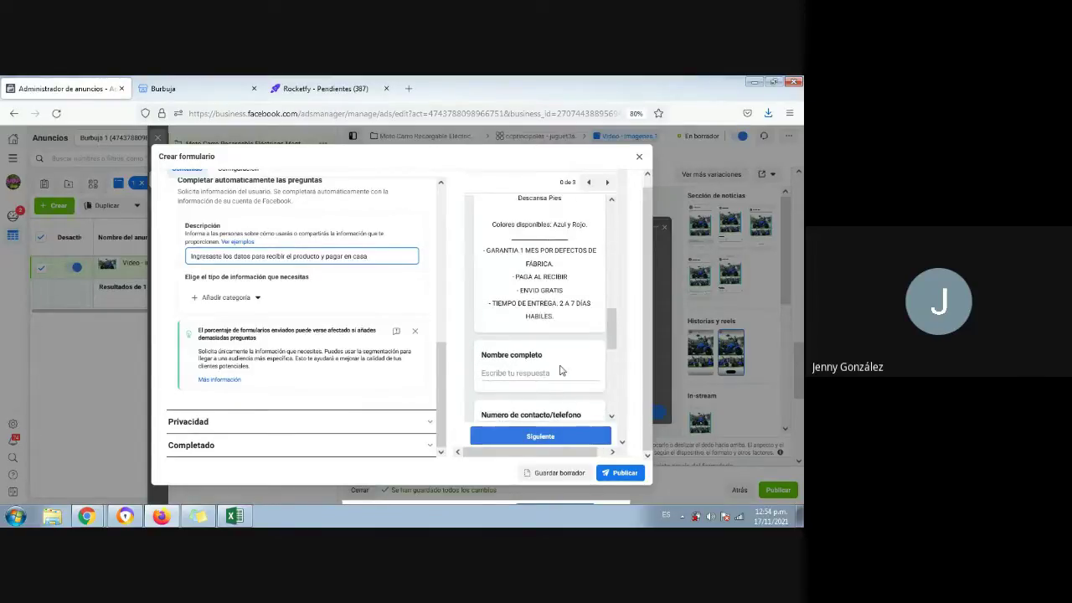
{"action": "scroll", "coordinate": [341, 327], "scroll_direction": "up", "scroll_amount": 5}
{"action": "scroll", "coordinate": [341, 327], "scroll_direction": "up", "scroll_amount": 3}
Add an underscore divider line at the end of the Introducción greeting description.
{"action": "left_click", "coordinate": [256, 268]}
{"action": "scroll", "coordinate": [295, 313], "scroll_direction": "down", "scroll_amount": 3}
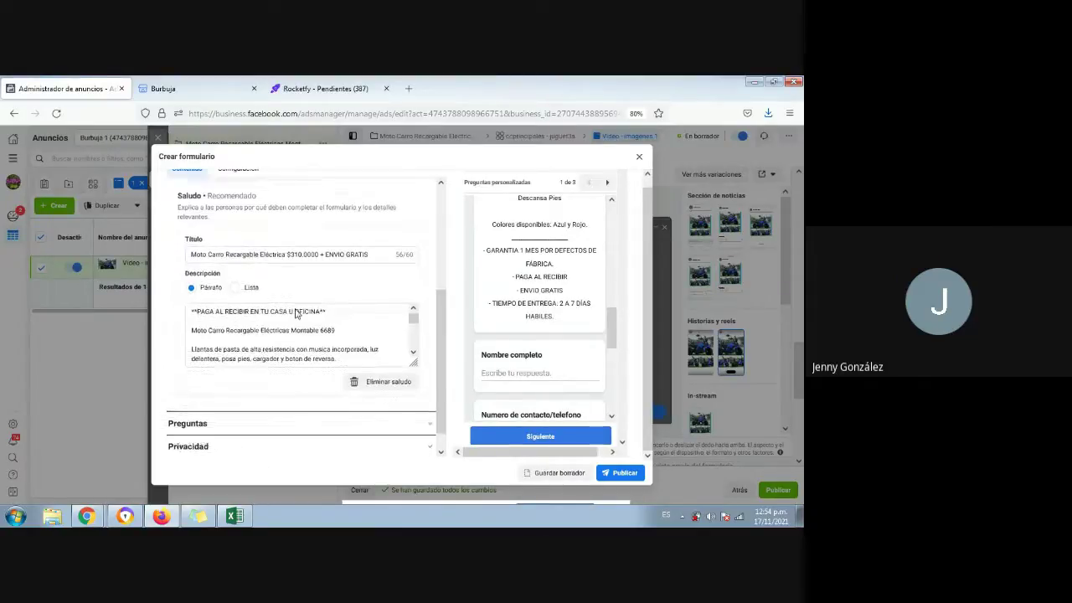
{"action": "left_click", "coordinate": [295, 313]}
{"action": "scroll", "coordinate": [362, 333], "scroll_direction": "down", "scroll_amount": 3}
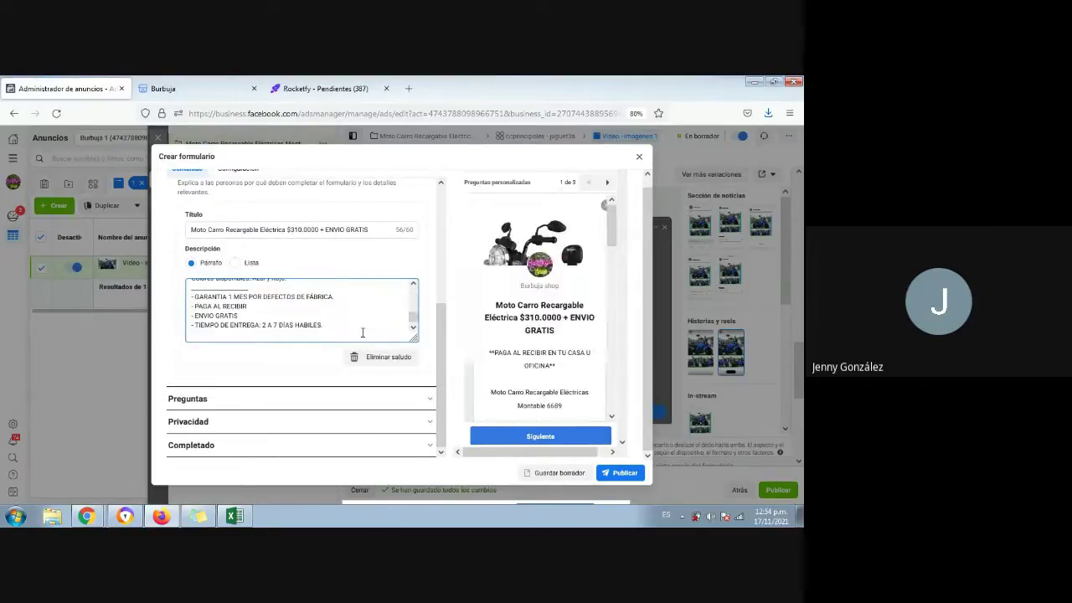
{"action": "key", "text": "Return"}
{"action": "type", "text": "________"}
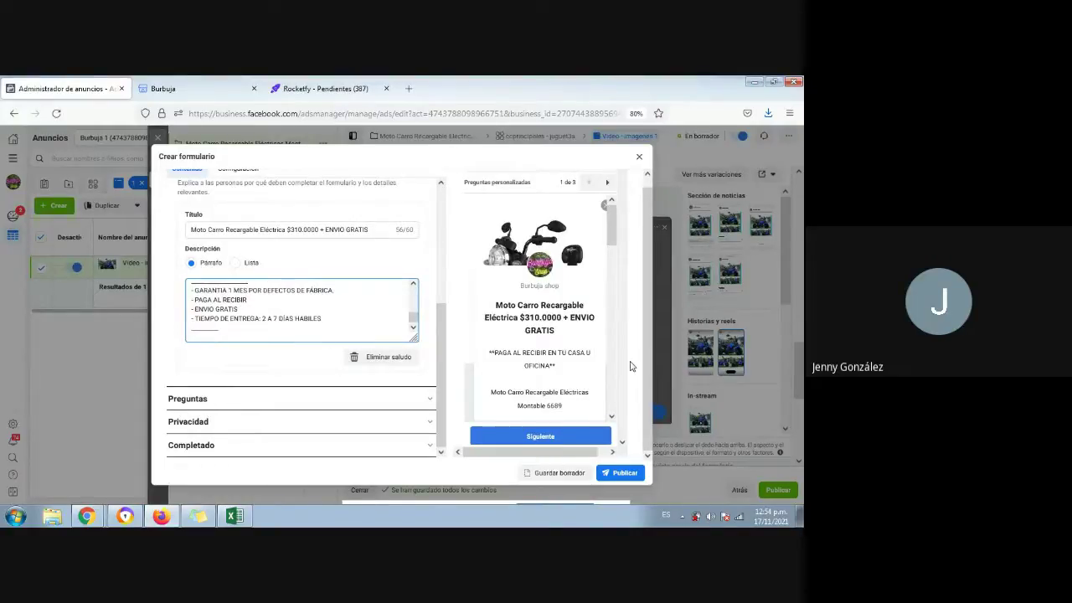
Type 'Ingresa los siguientes datos para enviarte y confirmar tu pedido.' after the divider.
{"action": "scroll", "coordinate": [563, 335], "scroll_direction": "down", "scroll_amount": 5}
{"action": "scroll", "coordinate": [563, 335], "scroll_direction": "down", "scroll_amount": 5}
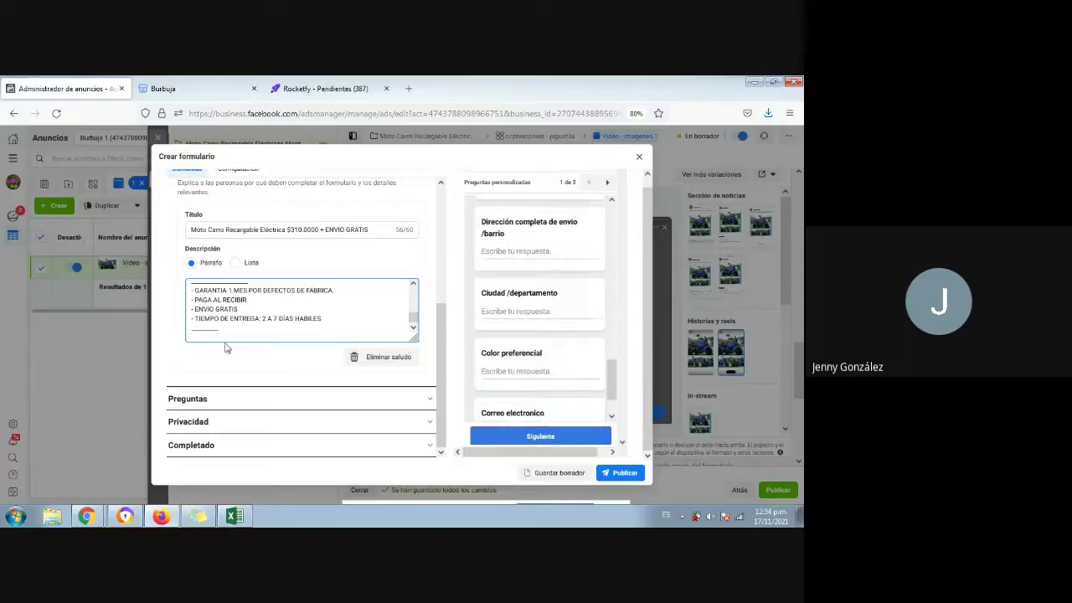
{"action": "type", "text": "Ingresa los"}
{"action": "type", "text": " datos"}
{"action": "key", "text": "BackSpace"}
{"action": "key", "text": "BackSpace"}
{"action": "key", "text": "BackSpace"}
{"action": "key", "text": "BackSpace"}
{"action": "key", "text": "BackSpace"}
{"action": "key", "text": "BackSpace"}
{"action": "key", "text": "BackSpace"}
{"action": "type", "text": "siguiente"}
{"action": "key", "text": "BackSpace"}
{"action": "key", "text": "BackSpace"}
{"action": "key", "text": "BackSpace"}
{"action": "key", "text": "BackSpace"}
{"action": "key", "text": "BackSpace"}
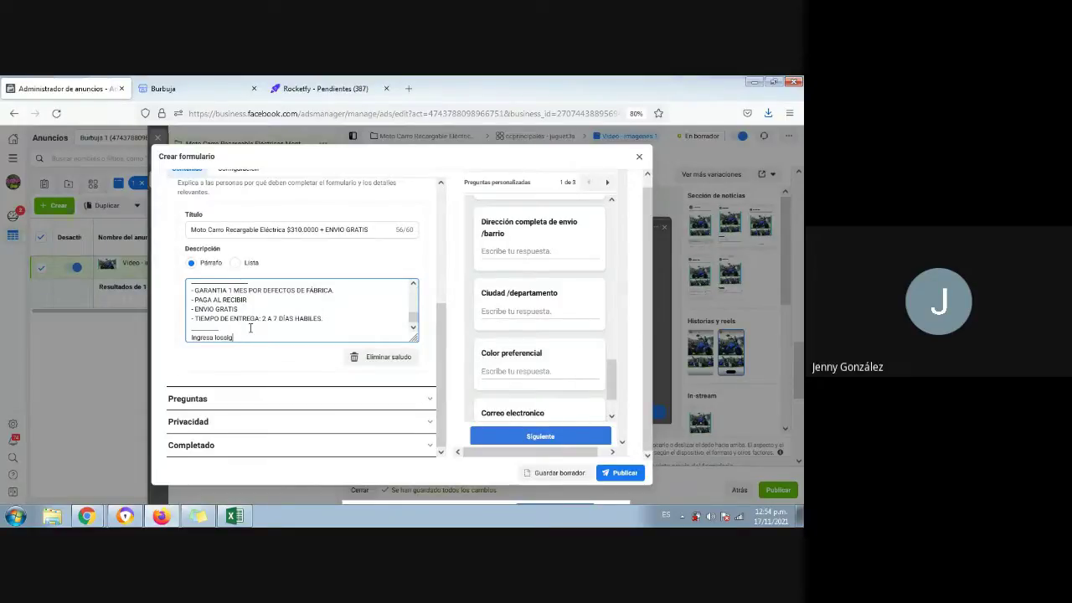
{"action": "type", "text": "iguientes datos para enviarte y confirm"}
{"action": "key", "text": "BackSpace"}
{"action": "key", "text": "BackSpace"}
{"action": "key", "text": "BackSpace"}
{"action": "key", "text": "BackSpace"}
{"action": "type", "text": "rmar"}
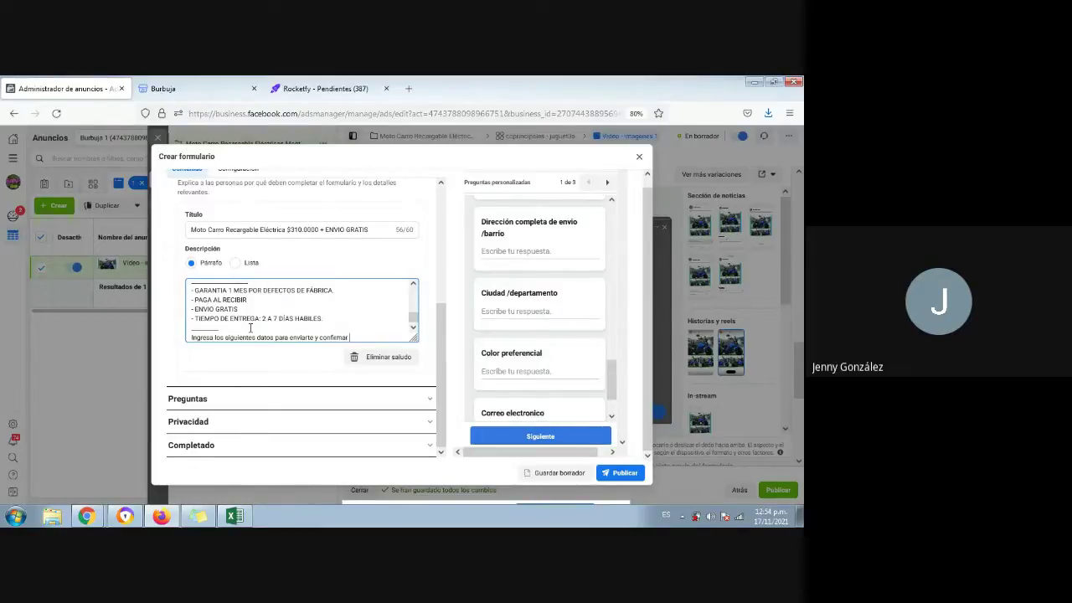
{"action": "type", "text": " tu pedido."}
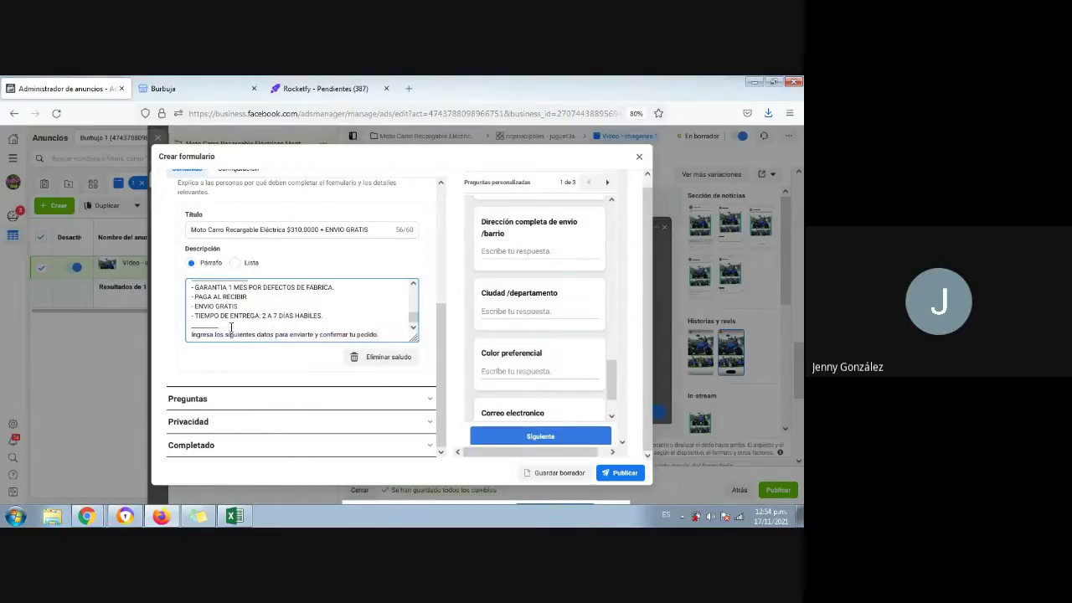
{"action": "type", "text": "___"}
{"action": "key", "text": "Return"}
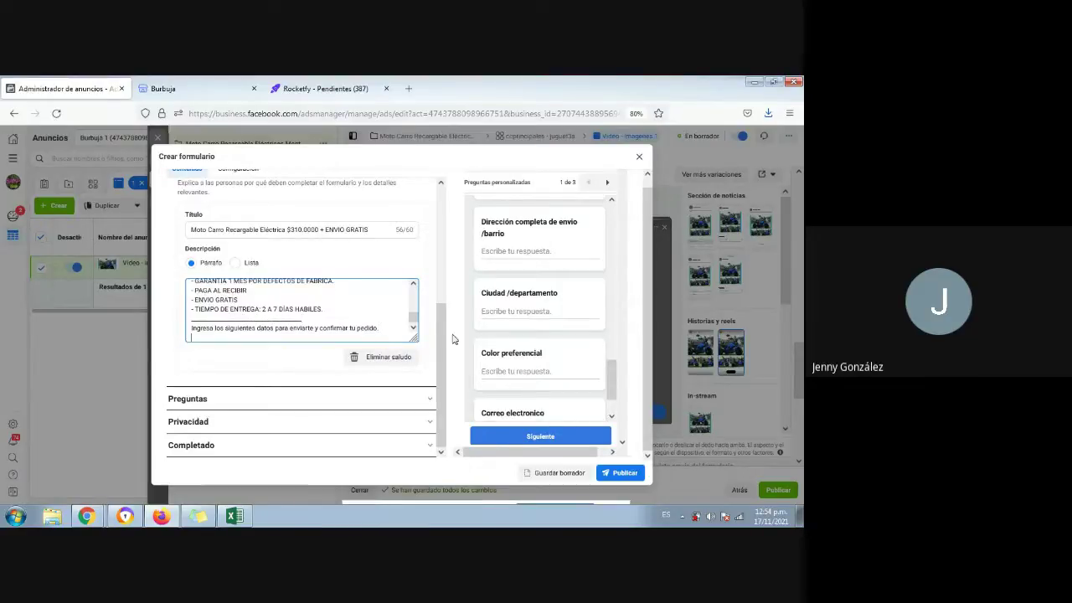
{"action": "type", "text": "________"}
Expand Preguntas and select 'recibir el producto y pagar en casa' in the autofill description.
{"action": "scroll", "coordinate": [538, 354], "scroll_direction": "up", "scroll_amount": 3}
{"action": "left_click", "coordinate": [607, 182]}
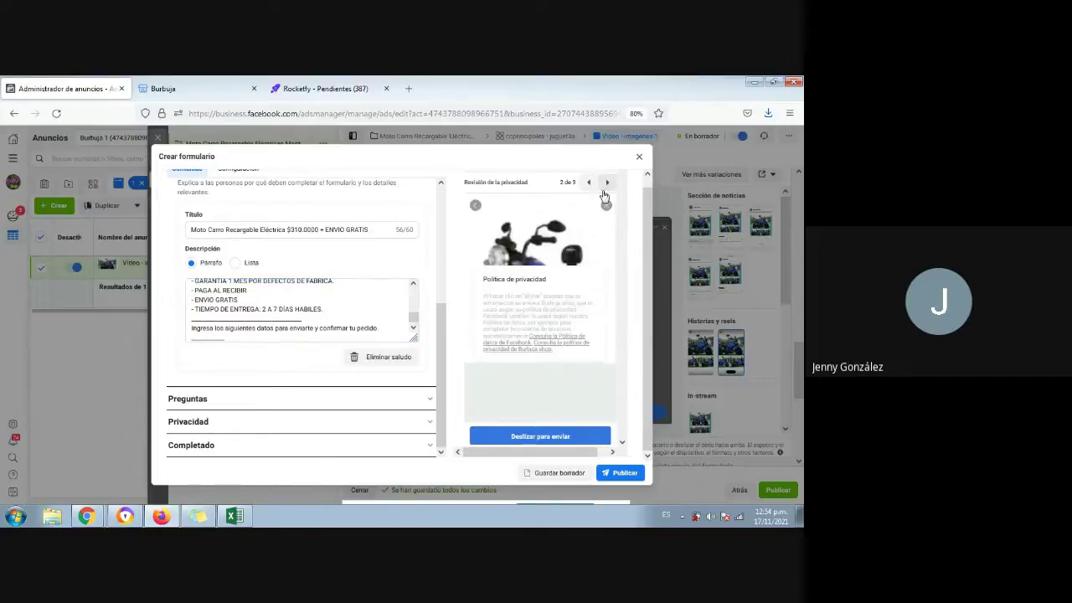
{"action": "left_click", "coordinate": [587, 184]}
{"action": "scroll", "coordinate": [536, 352], "scroll_direction": "down", "scroll_amount": 5}
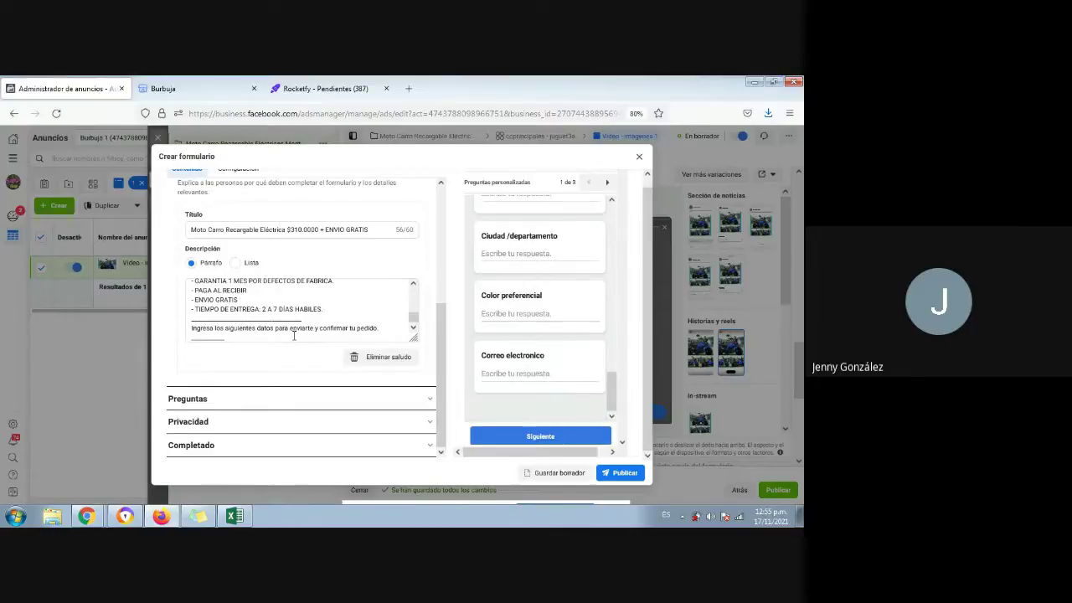
{"action": "scroll", "coordinate": [295, 328], "scroll_direction": "down", "scroll_amount": 1}
{"action": "left_click", "coordinate": [255, 399]}
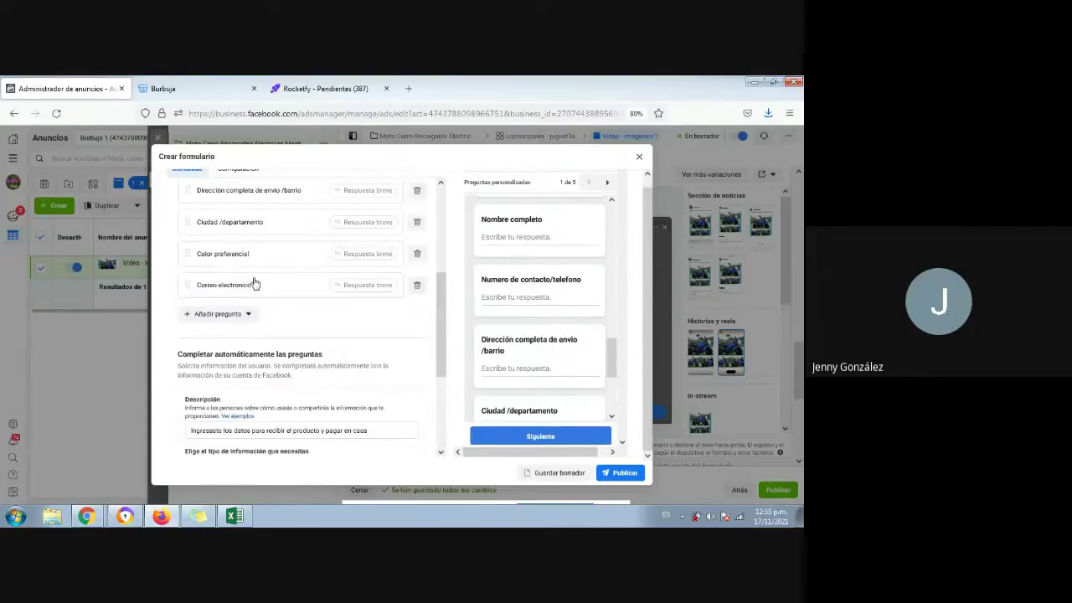
{"action": "scroll", "coordinate": [261, 292], "scroll_direction": "up", "scroll_amount": 3}
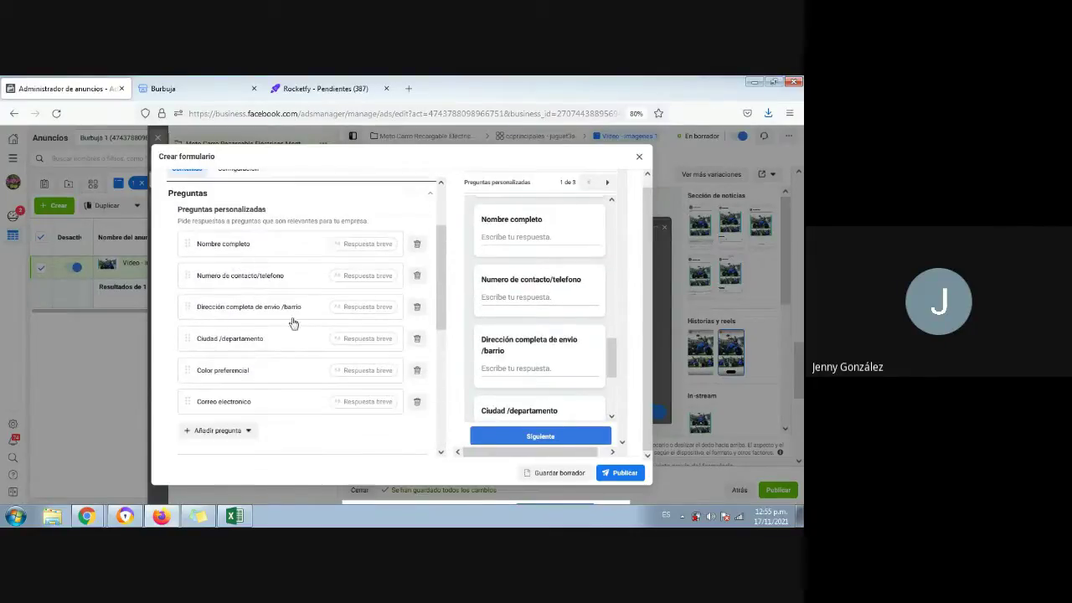
{"action": "scroll", "coordinate": [297, 329], "scroll_direction": "down", "scroll_amount": 3}
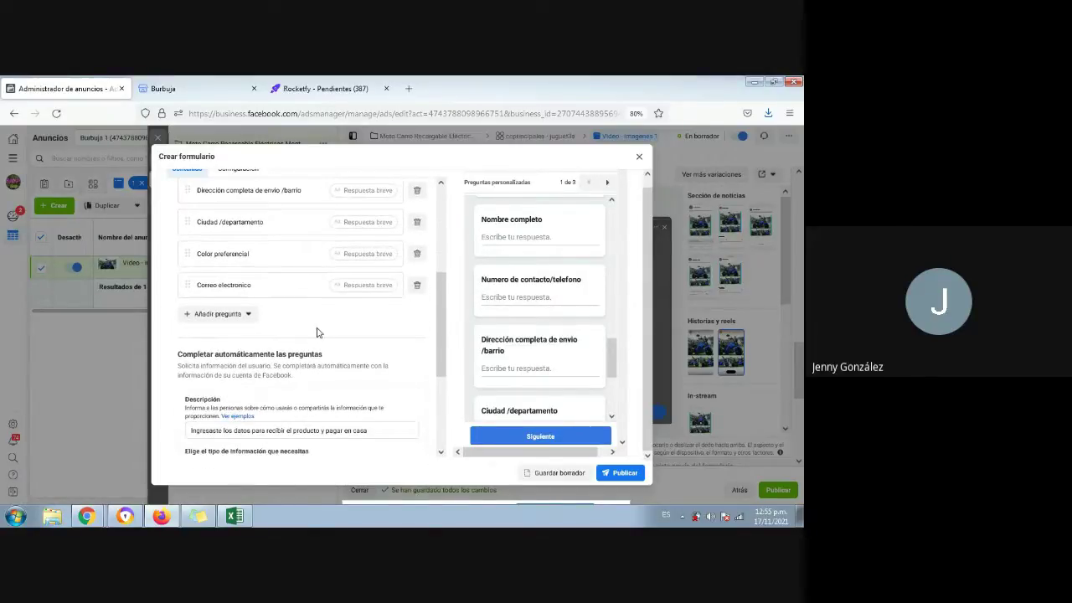
{"action": "scroll", "coordinate": [316, 333], "scroll_direction": "down", "scroll_amount": 3}
{"action": "left_click", "coordinate": [241, 313]}
{"action": "double_click", "coordinate": [368, 314]}
{"action": "left_click", "coordinate": [265, 314]}
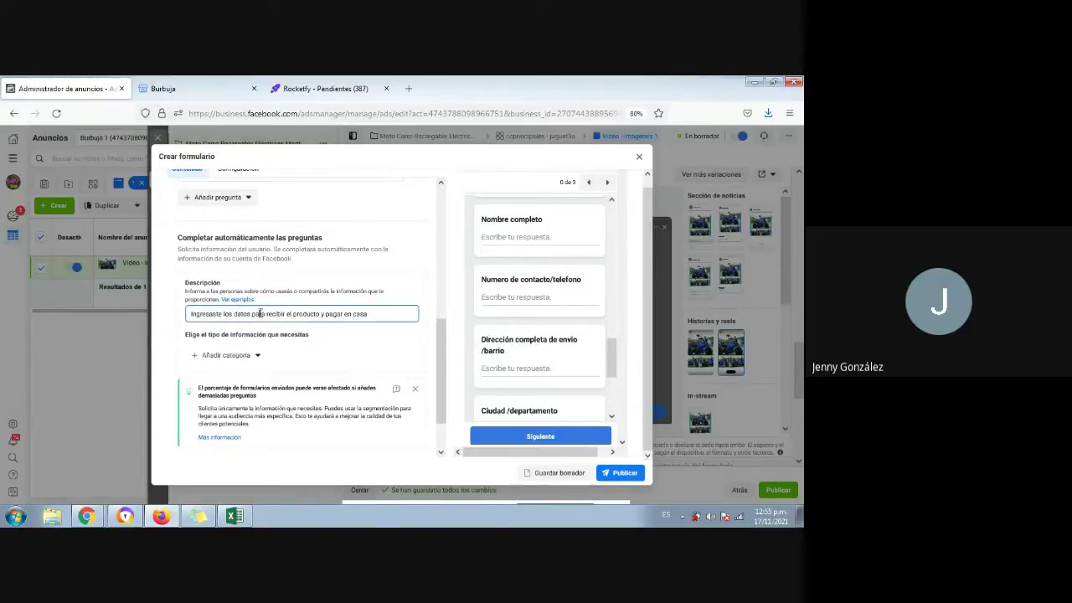
{"action": "left_click", "coordinate": [367, 313], "text": "shift"}
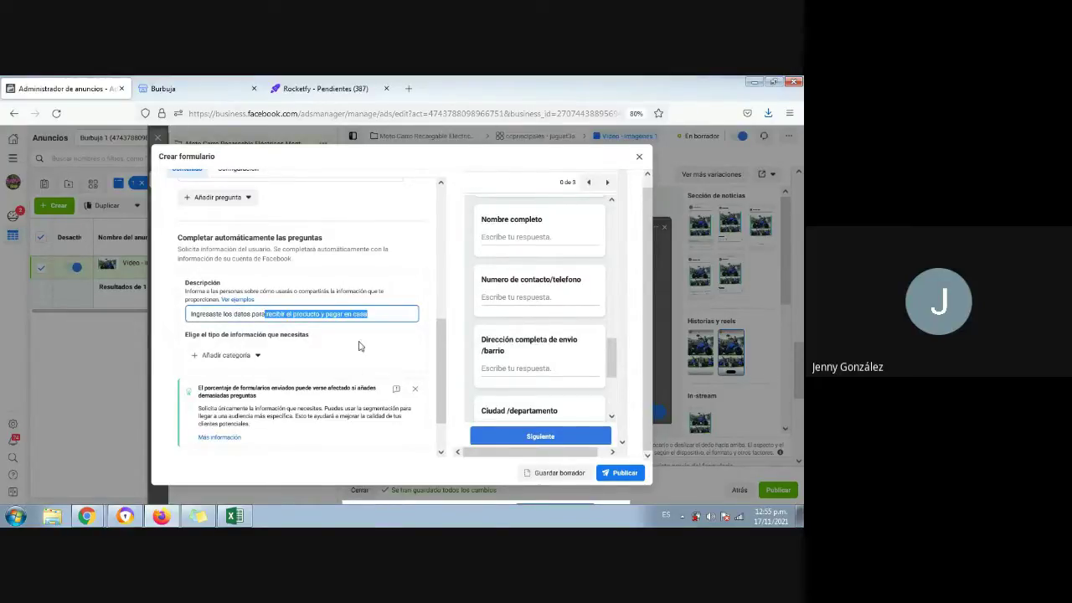
{"action": "scroll", "coordinate": [357, 375], "scroll_direction": "down", "scroll_amount": 1}
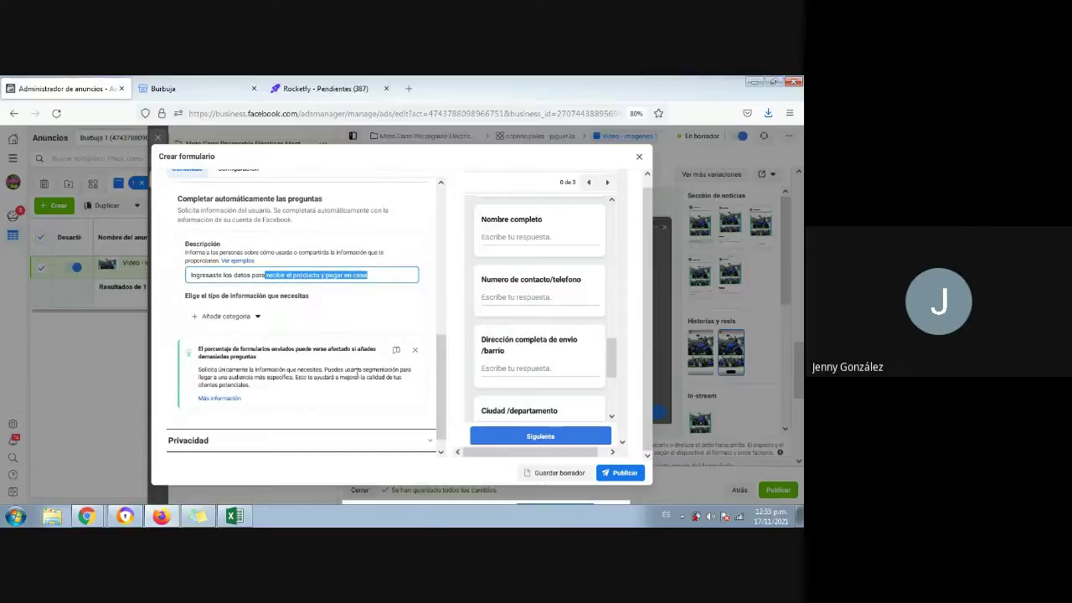
{"action": "scroll", "coordinate": [356, 373], "scroll_direction": "down", "scroll_amount": 1}
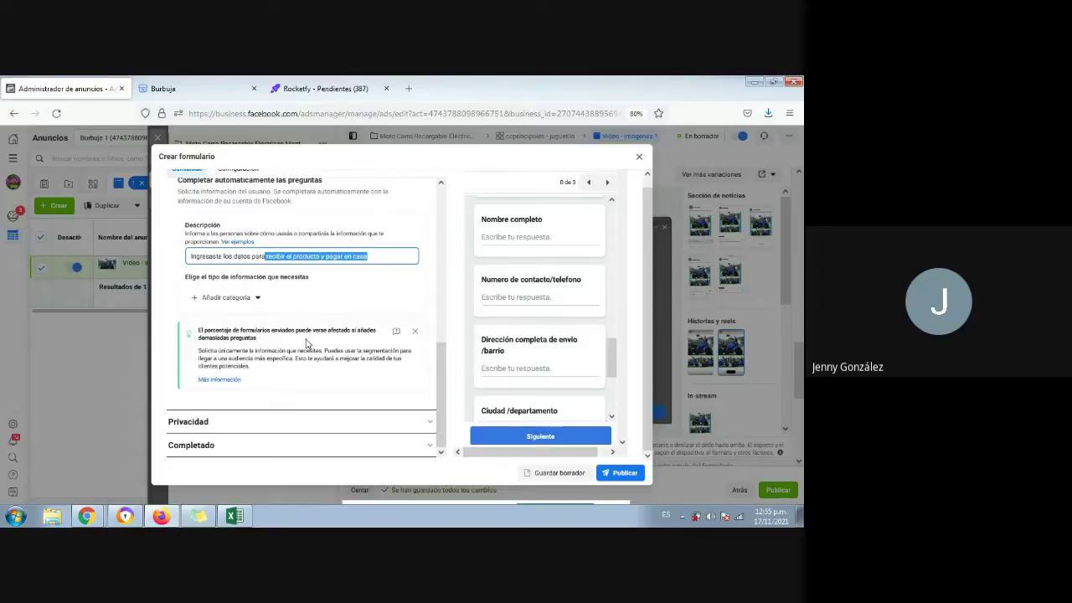
Expand Privacidad, focus the Enlace field, and switch to the Burbuja product page.
{"action": "left_click", "coordinate": [209, 424]}
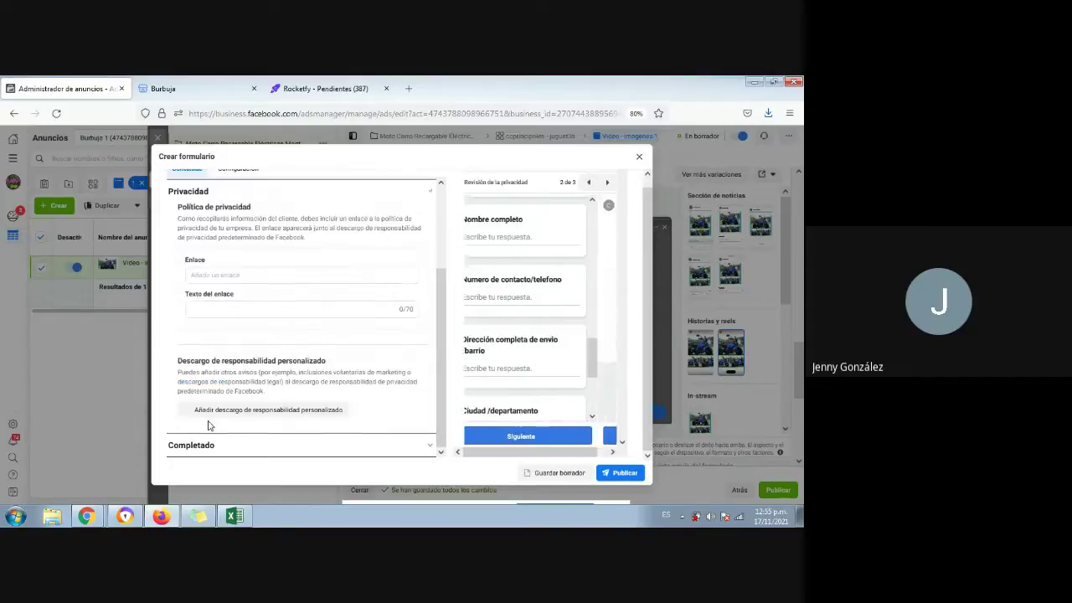
{"action": "left_click", "coordinate": [221, 277]}
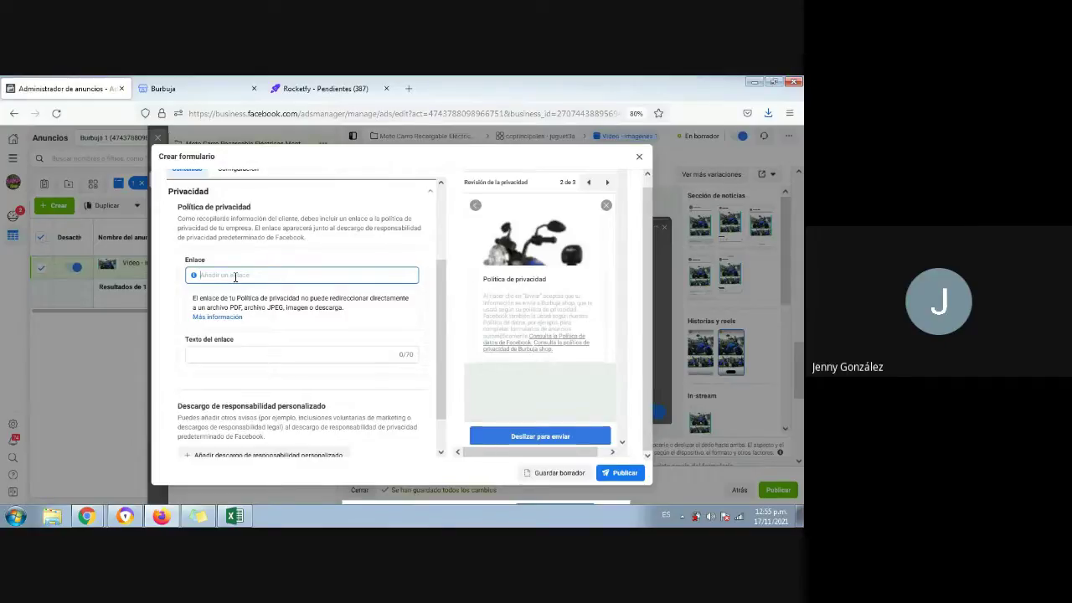
{"action": "left_click", "coordinate": [185, 88]}
{"action": "left_click", "coordinate": [228, 113]}
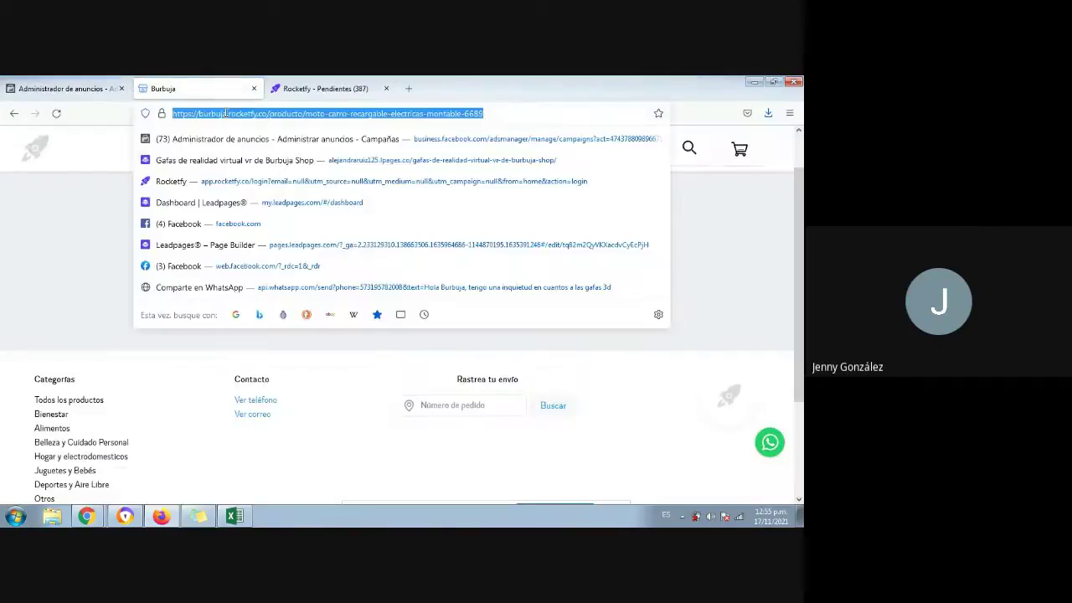
{"action": "left_click", "coordinate": [13, 118]}
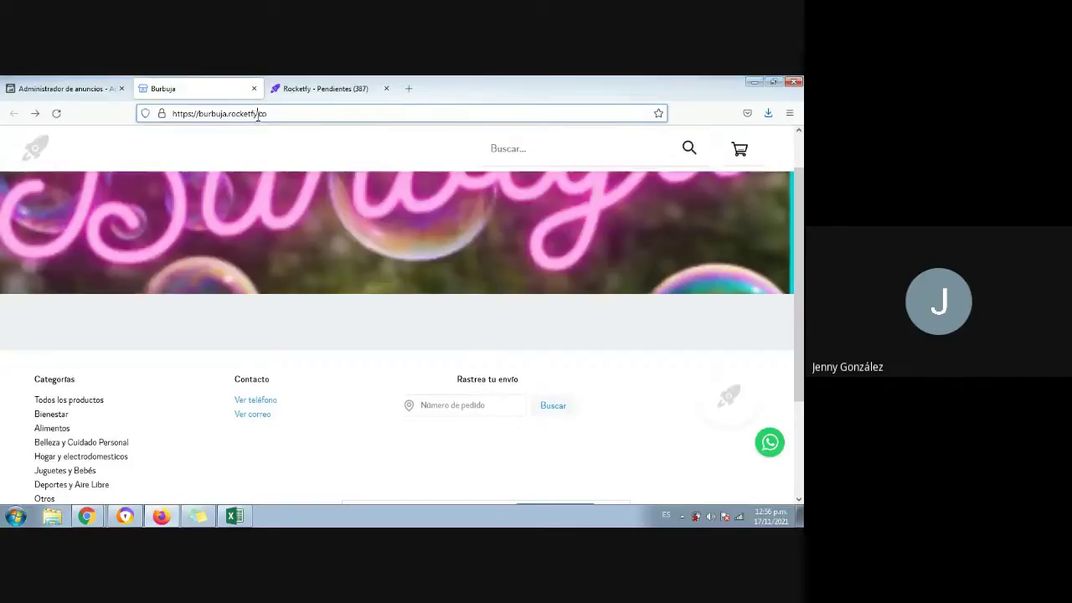
{"action": "left_click", "coordinate": [255, 113]}
{"action": "right_click", "coordinate": [257, 113]}
{"action": "left_click", "coordinate": [289, 167]}
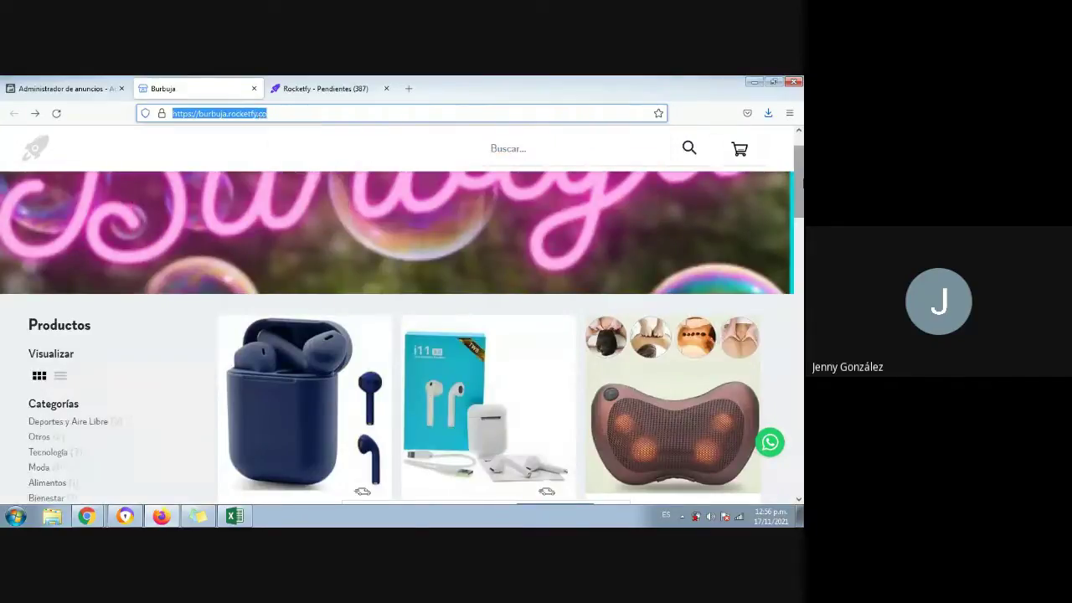
{"action": "scroll", "coordinate": [447, 393], "scroll_direction": "down", "scroll_amount": 10}
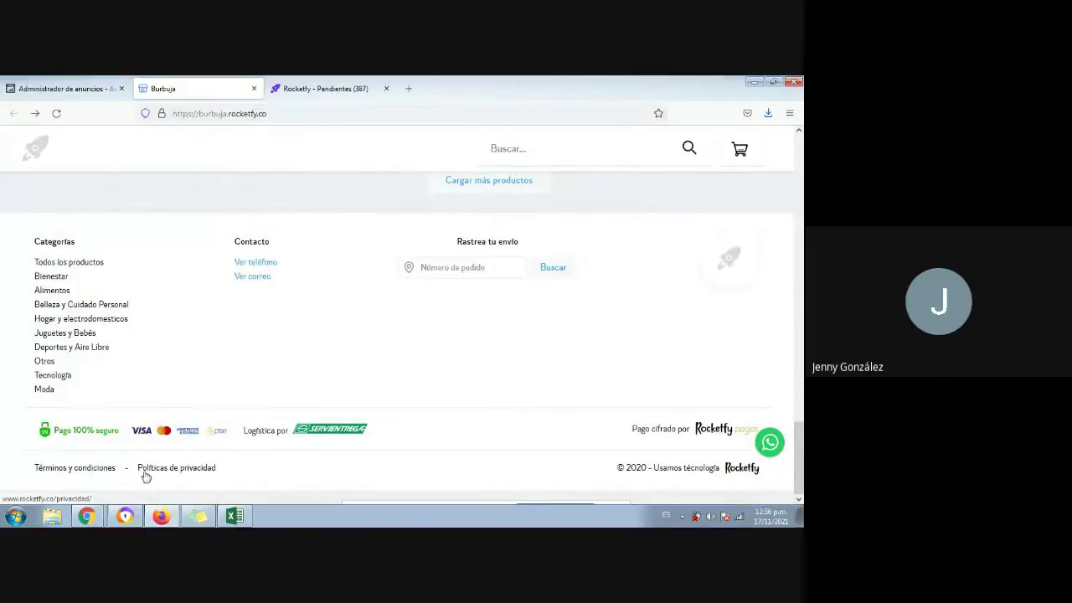
{"action": "left_click", "coordinate": [216, 113]}
{"action": "key", "text": "ctrl+c"}
{"action": "right_click", "coordinate": [216, 113]}
{"action": "left_click", "coordinate": [247, 166]}
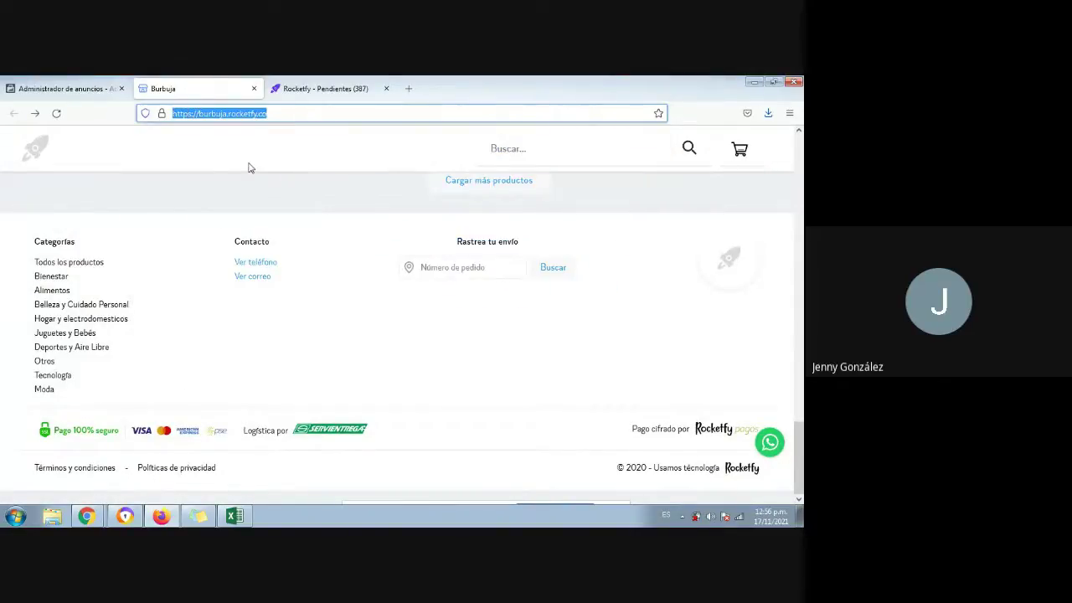
{"action": "left_click", "coordinate": [75, 88]}
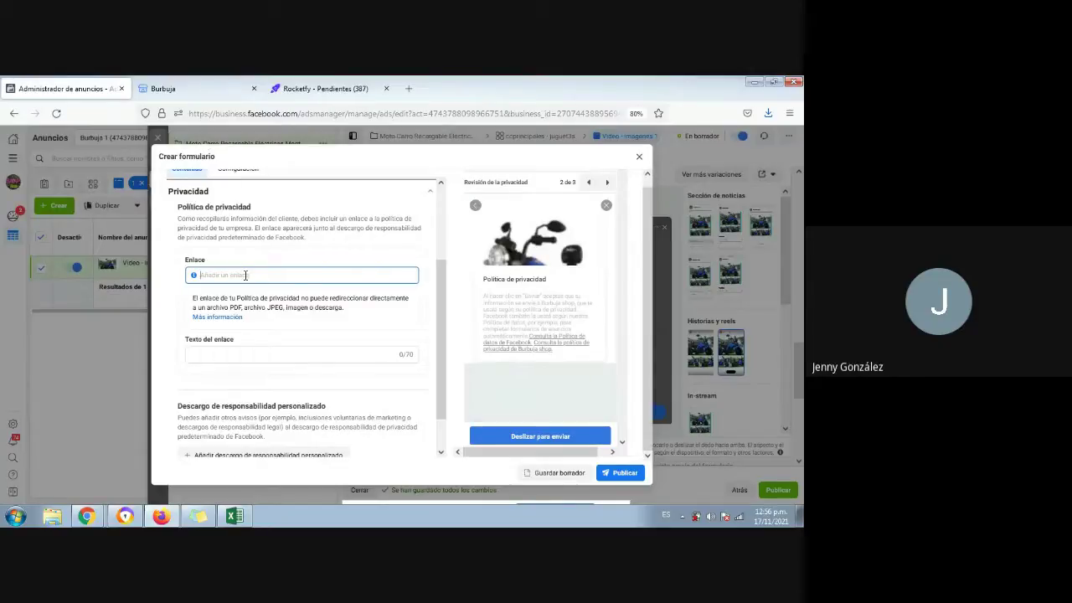
{"action": "key", "text": "ctrl+v"}
{"action": "left_click", "coordinate": [298, 249]}
{"action": "left_click", "coordinate": [277, 309]}
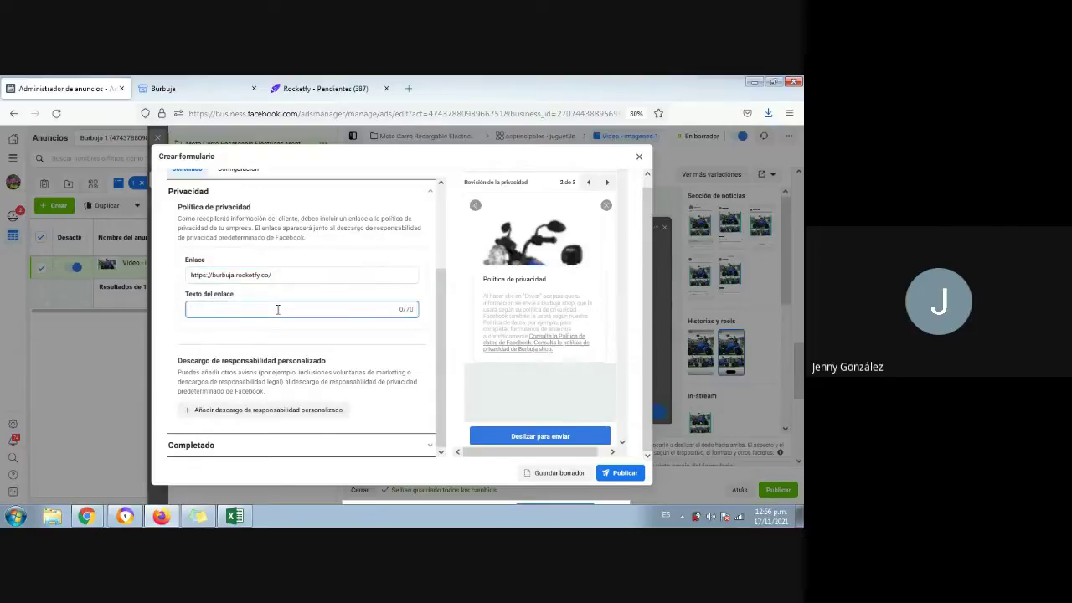
{"action": "type", "text": "Politíca de pr"}
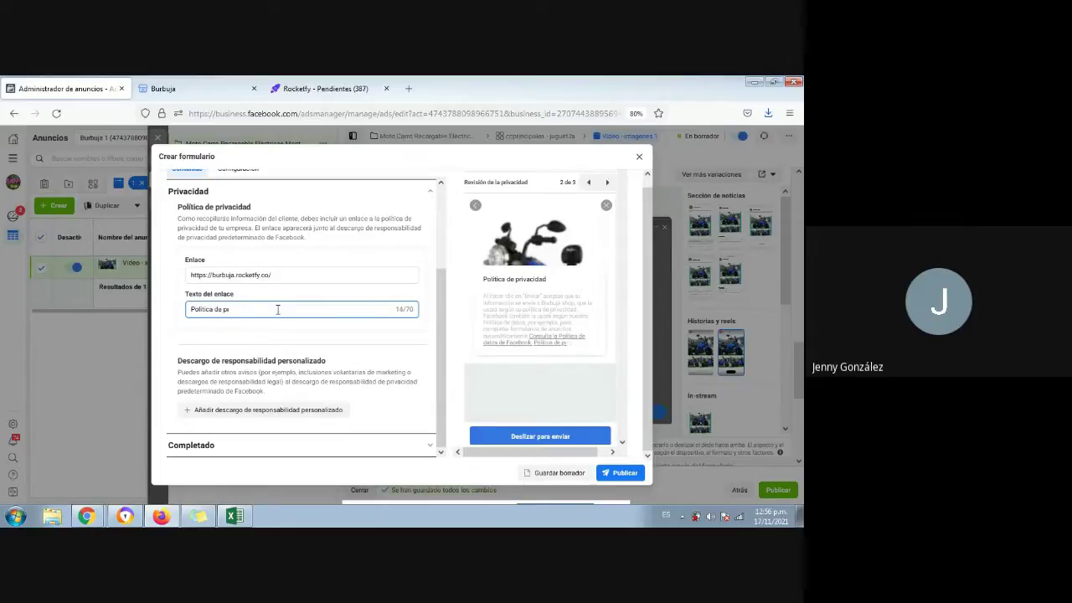
{"action": "type", "text": "ivacidad"}
Page through the form preview's questions, privacy and thank-you screens.
{"action": "left_click", "coordinate": [587, 182]}
{"action": "scroll", "coordinate": [614, 413], "scroll_direction": "down", "scroll_amount": 3}
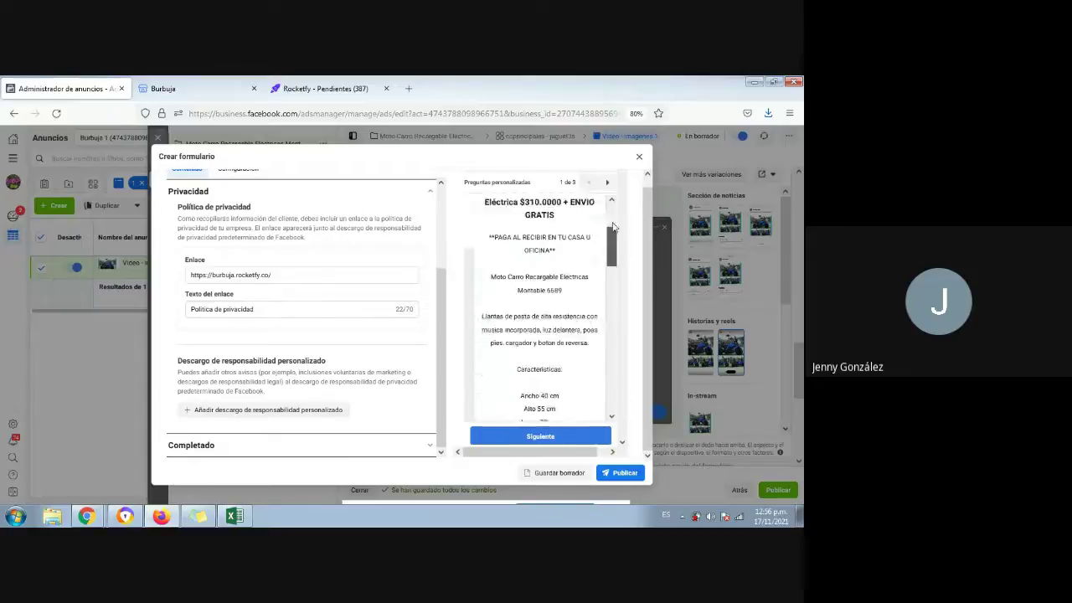
{"action": "left_click", "coordinate": [607, 183]}
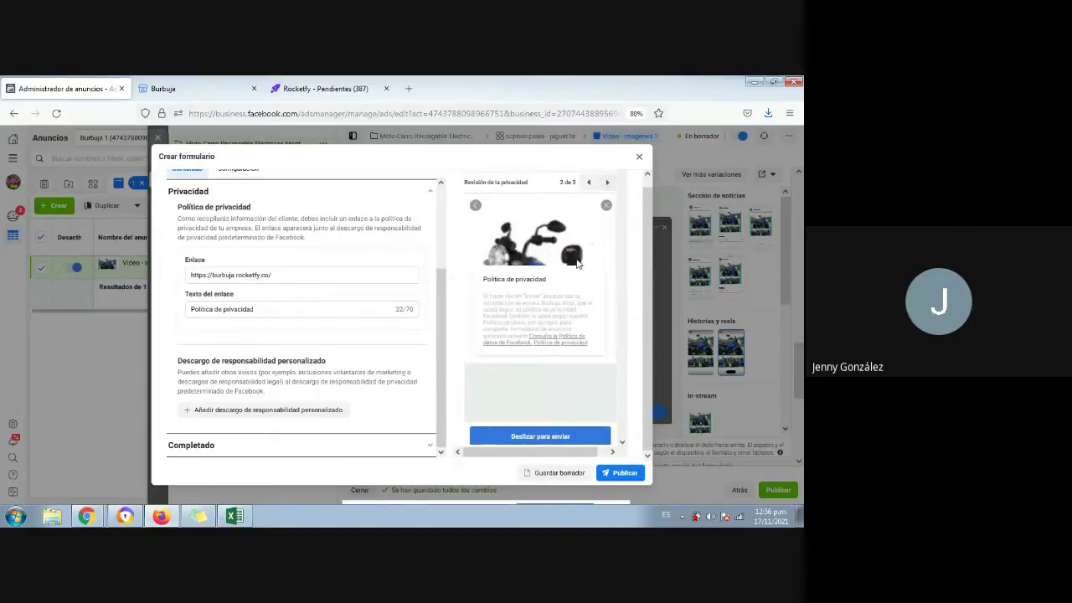
{"action": "left_click", "coordinate": [608, 183]}
{"action": "left_click", "coordinate": [589, 182]}
{"action": "left_click", "coordinate": [589, 182]}
{"action": "scroll", "coordinate": [571, 282], "scroll_direction": "down", "scroll_amount": 2}
{"action": "scroll", "coordinate": [571, 282], "scroll_direction": "down", "scroll_amount": 6}
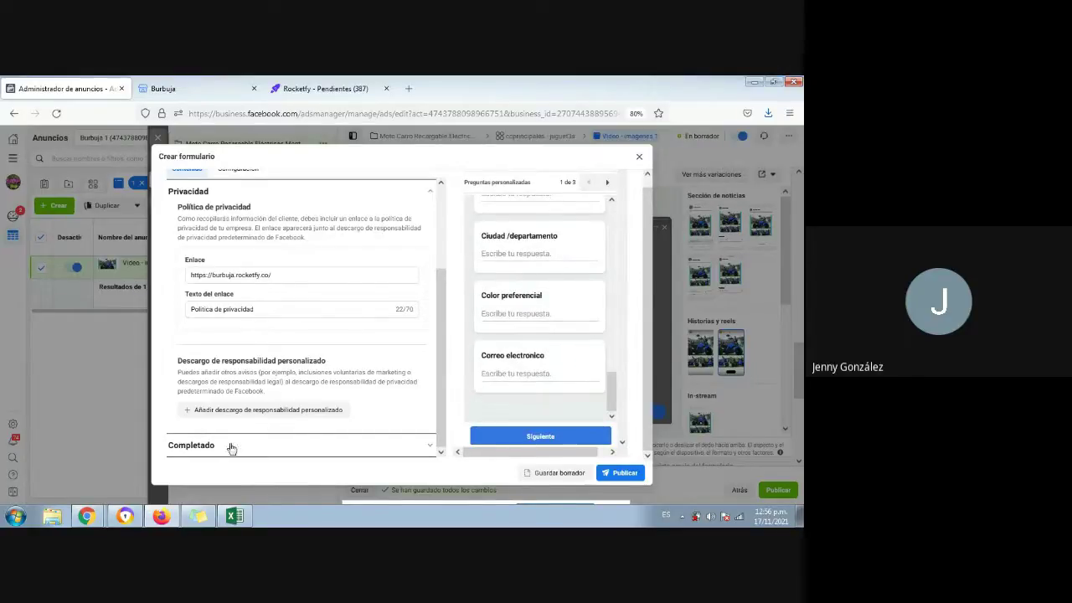
Change the completion title to 'Gracias. Ya has terminado.' and write the advisor-will-contact-you description.
{"action": "left_click", "coordinate": [199, 445]}
{"action": "left_click", "coordinate": [239, 282]}
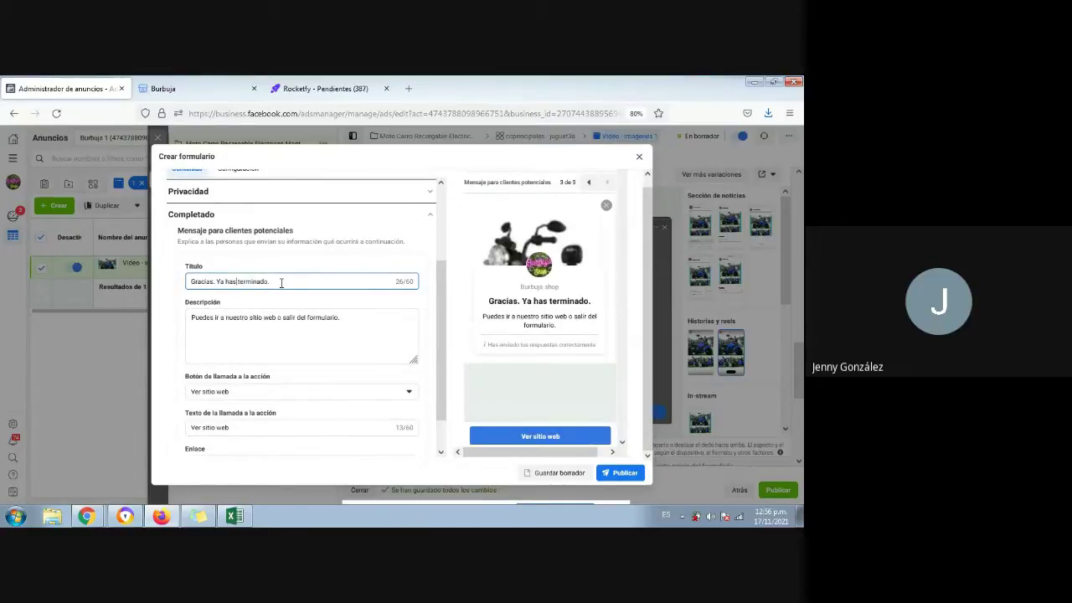
{"action": "type", "text": "."}
{"action": "double_click", "coordinate": [293, 317]}
{"action": "triple_click", "coordinate": [295, 317]}
{"action": "double_click", "coordinate": [295, 317]}
{"action": "triple_click", "coordinate": [295, 317]}
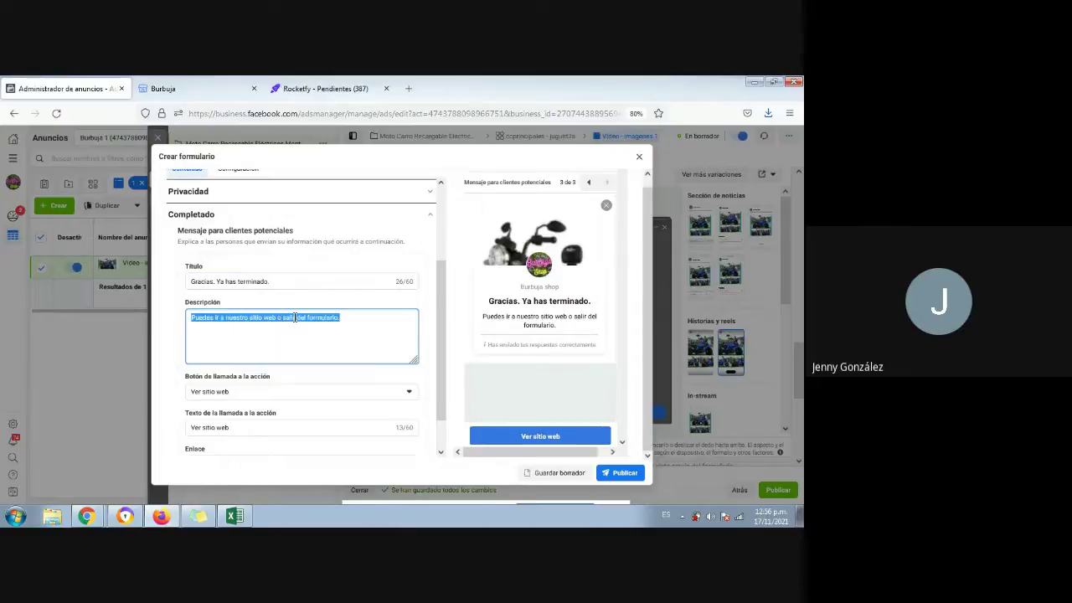
{"action": "type", "text": "En un mome"}
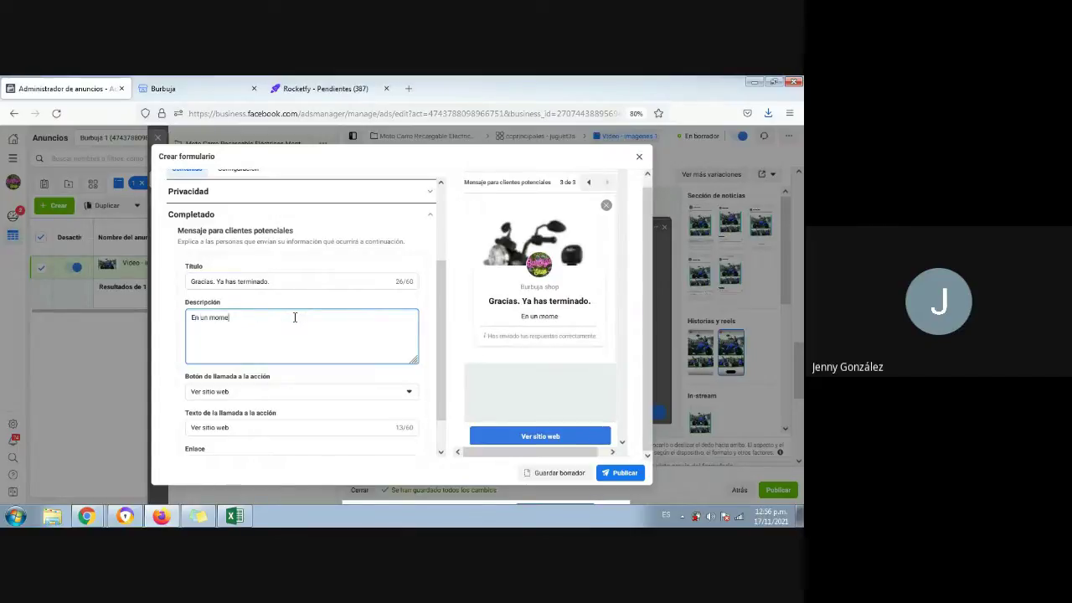
{"action": "type", "text": "nto un asesor se contactara co"}
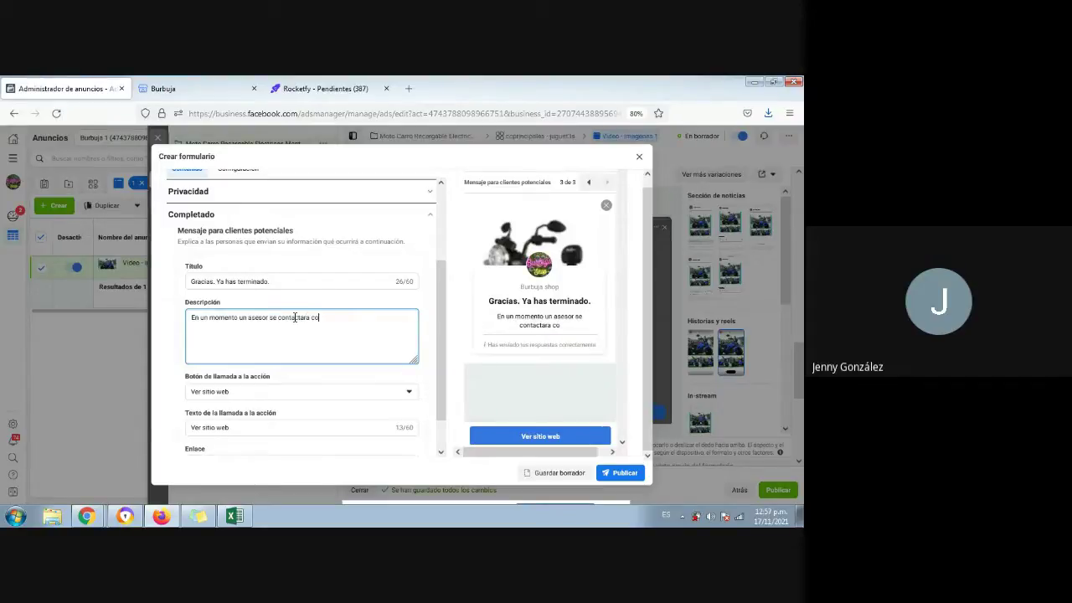
{"action": "type", "text": "ntigo para confirmar el envio del producto."}
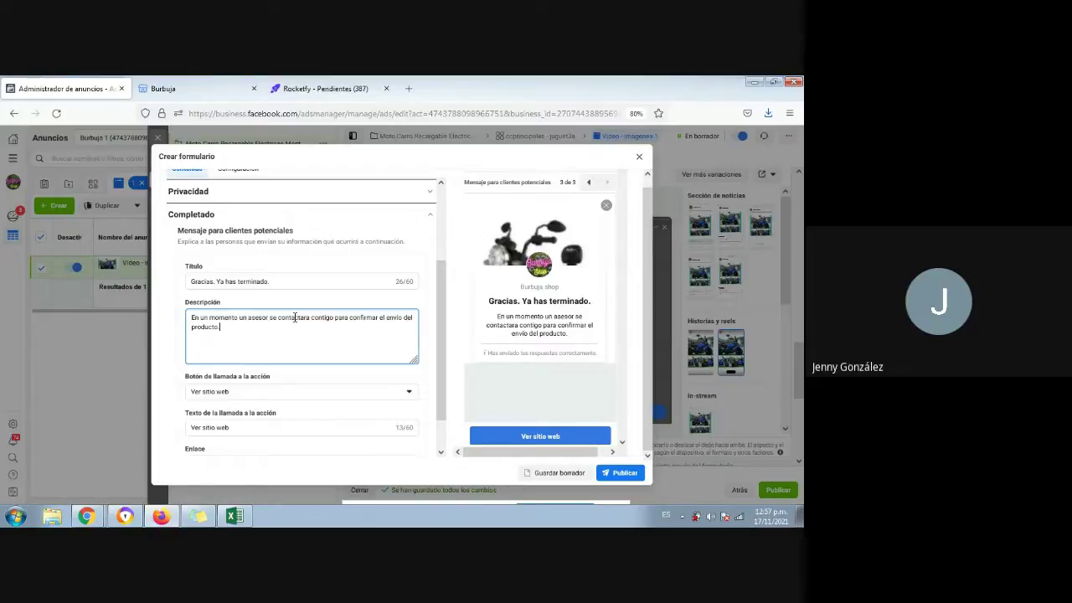
Keep 'Ver sitio web' as the completion call to action and check its button text.
{"action": "scroll", "coordinate": [293, 317], "scroll_direction": "down", "scroll_amount": 1}
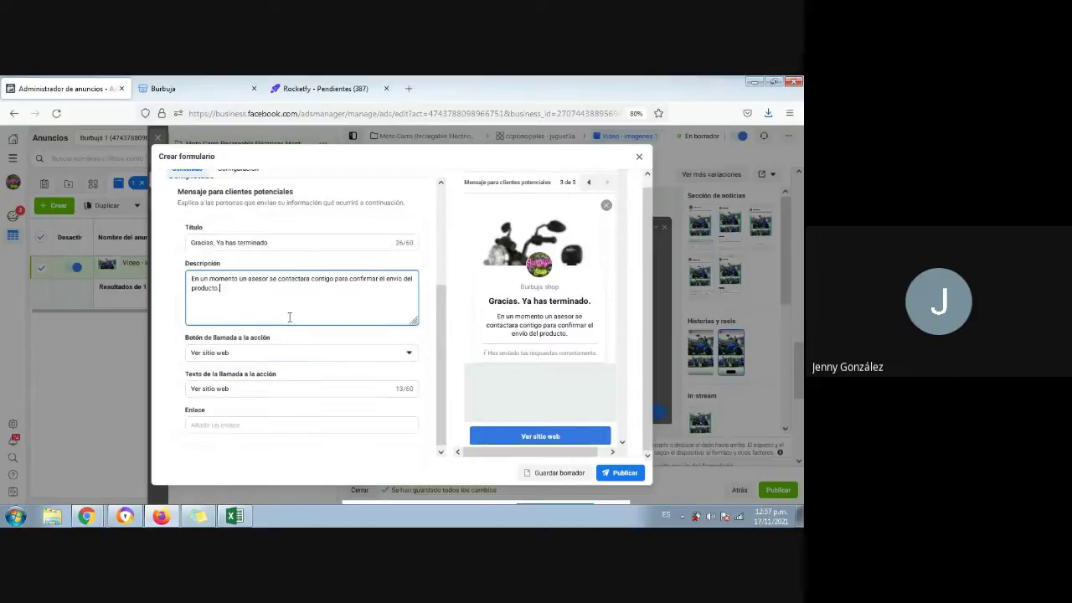
{"action": "left_click", "coordinate": [203, 353]}
{"action": "left_click", "coordinate": [202, 353]}
{"action": "left_click", "coordinate": [202, 353]}
{"action": "left_click", "coordinate": [218, 388]}
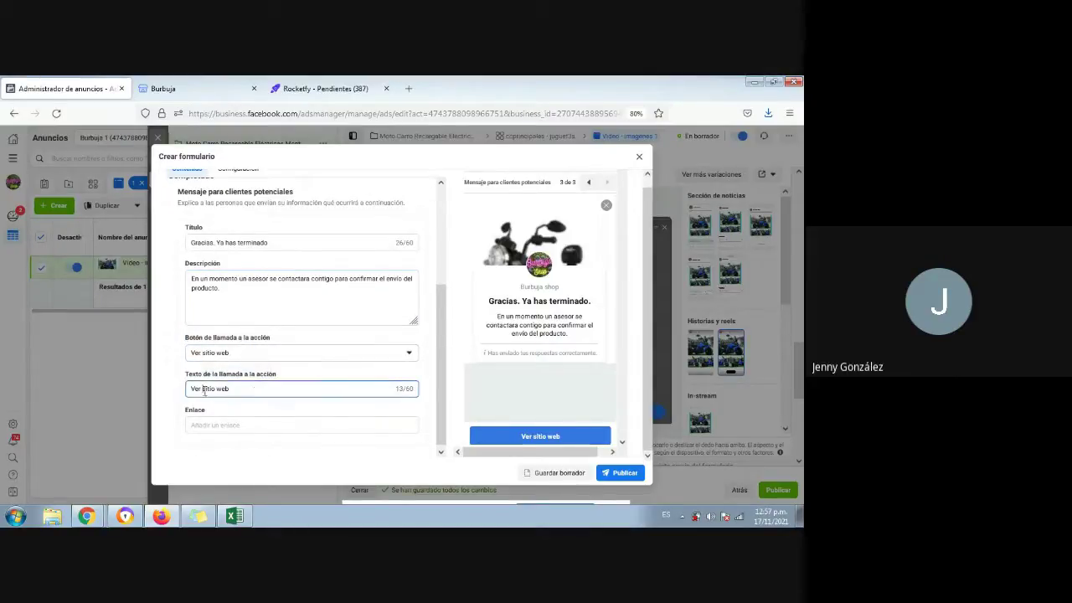
{"action": "left_click", "coordinate": [234, 425]}
Open the AUDIFONOS INALAMBRICOS INPODS I12 product page in the Burbuja store and copy its address.
{"action": "left_click", "coordinate": [185, 83]}
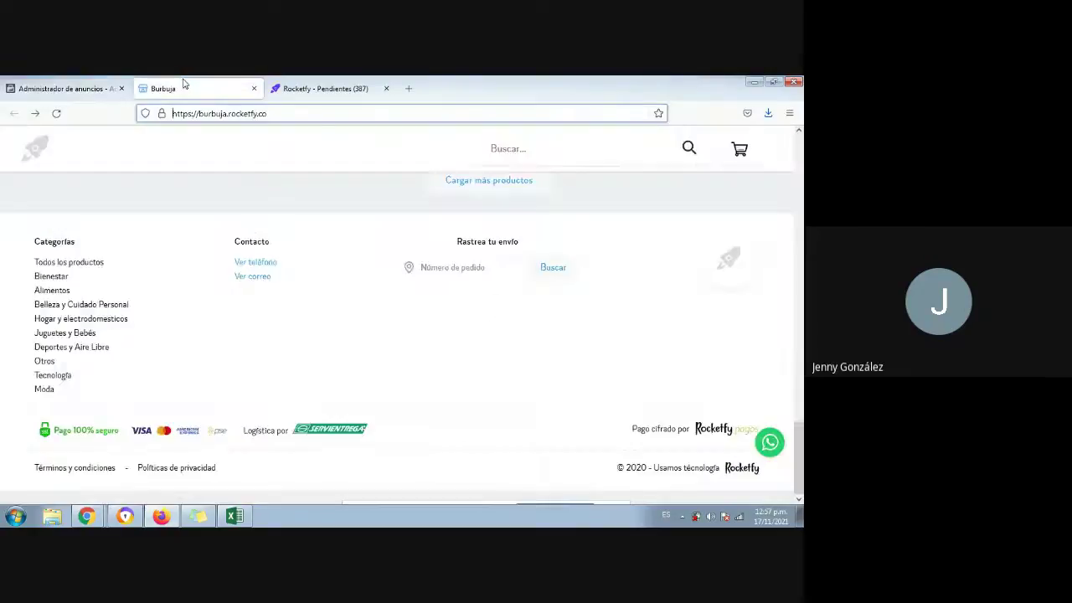
{"action": "scroll", "coordinate": [258, 231], "scroll_direction": "up", "scroll_amount": 15}
{"action": "scroll", "coordinate": [258, 232], "scroll_direction": "down", "scroll_amount": 2}
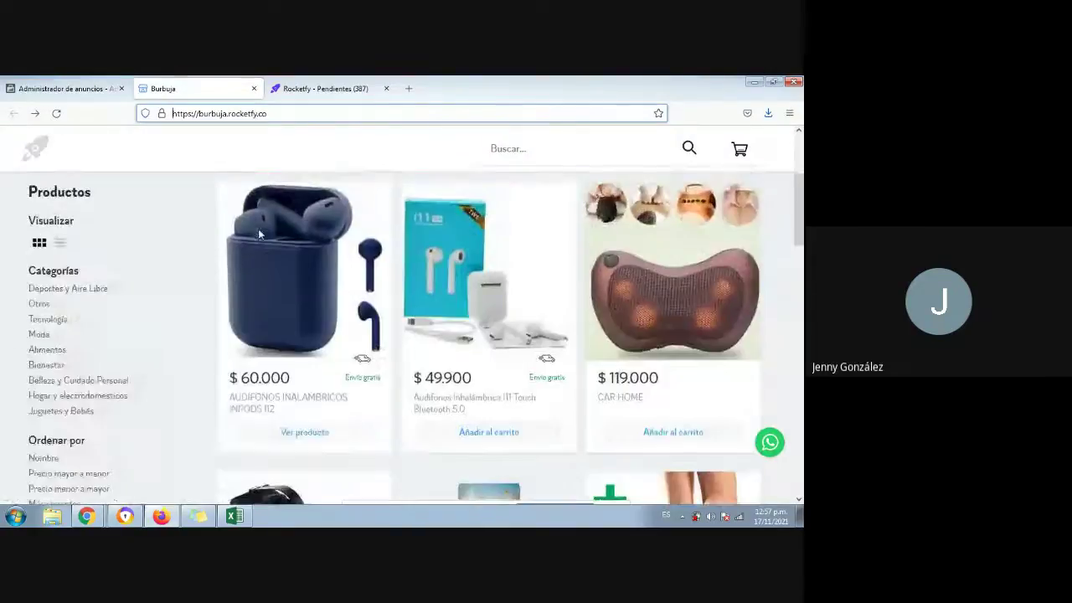
{"action": "scroll", "coordinate": [257, 234], "scroll_direction": "down", "scroll_amount": 3}
{"action": "left_click", "coordinate": [258, 280]}
{"action": "left_click", "coordinate": [279, 115]}
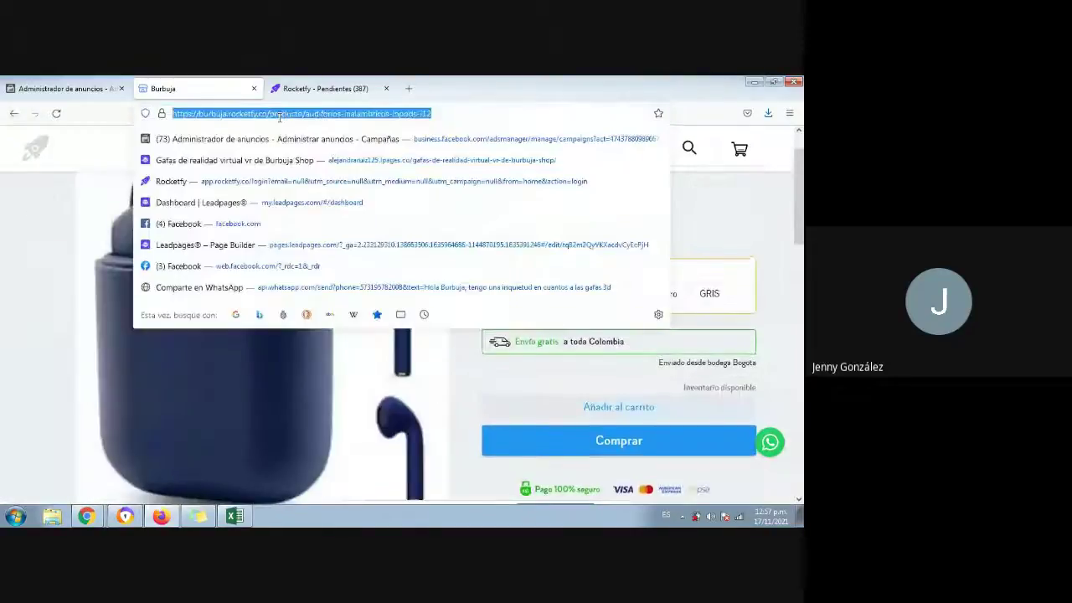
{"action": "right_click", "coordinate": [279, 114]}
{"action": "left_click", "coordinate": [290, 167]}
{"action": "right_click", "coordinate": [277, 116]}
{"action": "left_click", "coordinate": [300, 171]}
{"action": "left_click", "coordinate": [63, 88]}
{"action": "left_click", "coordinate": [237, 376]}
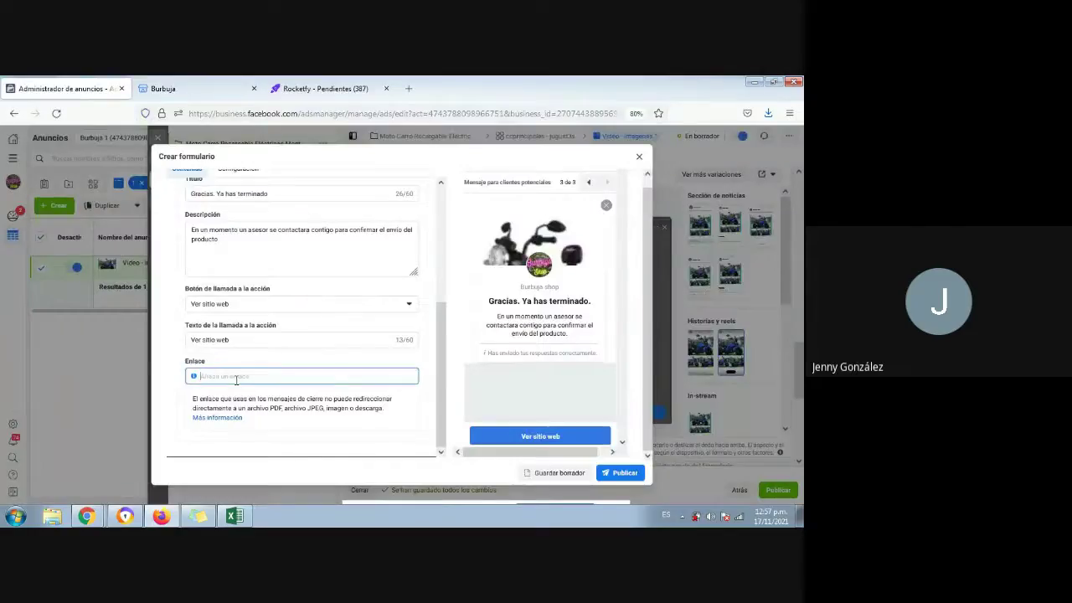
{"action": "right_click", "coordinate": [237, 378]}
{"action": "left_click", "coordinate": [265, 435]}
{"action": "left_click", "coordinate": [194, 90]}
{"action": "left_click", "coordinate": [216, 114]}
{"action": "right_click", "coordinate": [220, 114]}
{"action": "left_click", "coordinate": [238, 169]}
{"action": "left_click", "coordinate": [66, 84]}
{"action": "type", "text": "https://burbuja.rocketfy.co/producto/audifonos-inalambricos-inpods-12"}
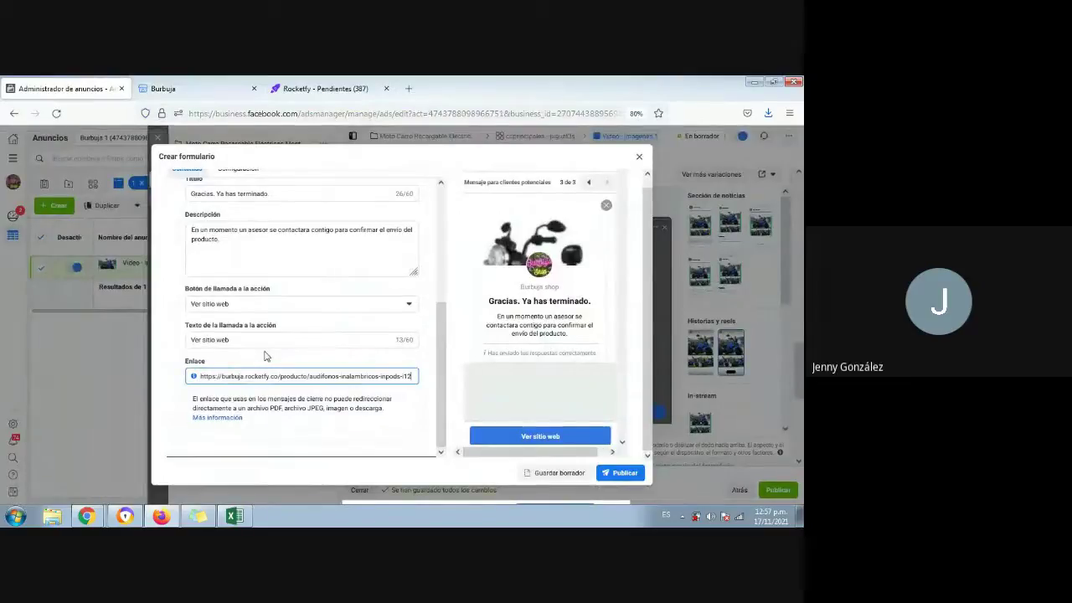
Double-check the earbuds product page, then confirm the link in the form.
{"action": "left_click", "coordinate": [194, 88]}
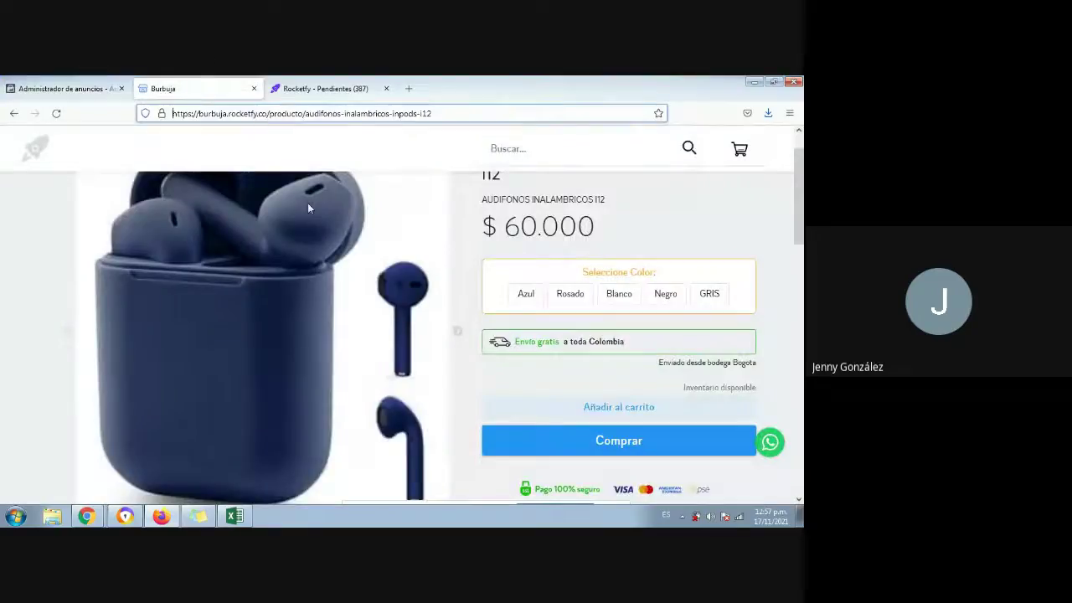
{"action": "scroll", "coordinate": [456, 309], "scroll_direction": "down", "scroll_amount": 3}
{"action": "scroll", "coordinate": [456, 309], "scroll_direction": "up", "scroll_amount": 4}
{"action": "scroll", "coordinate": [709, 332], "scroll_direction": "down", "scroll_amount": 15}
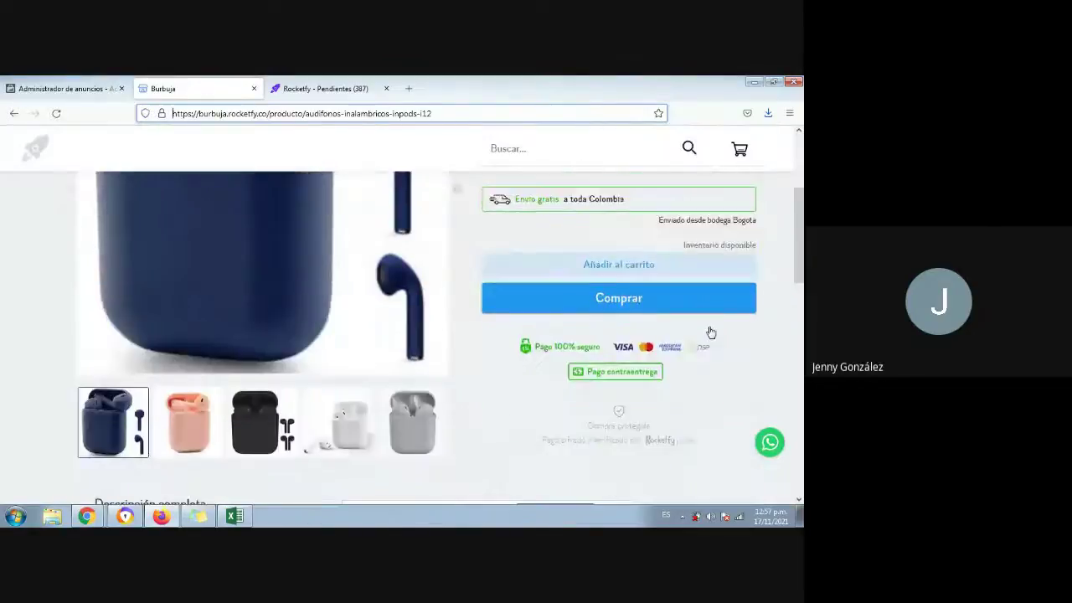
{"action": "scroll", "coordinate": [710, 337], "scroll_direction": "up", "scroll_amount": 12}
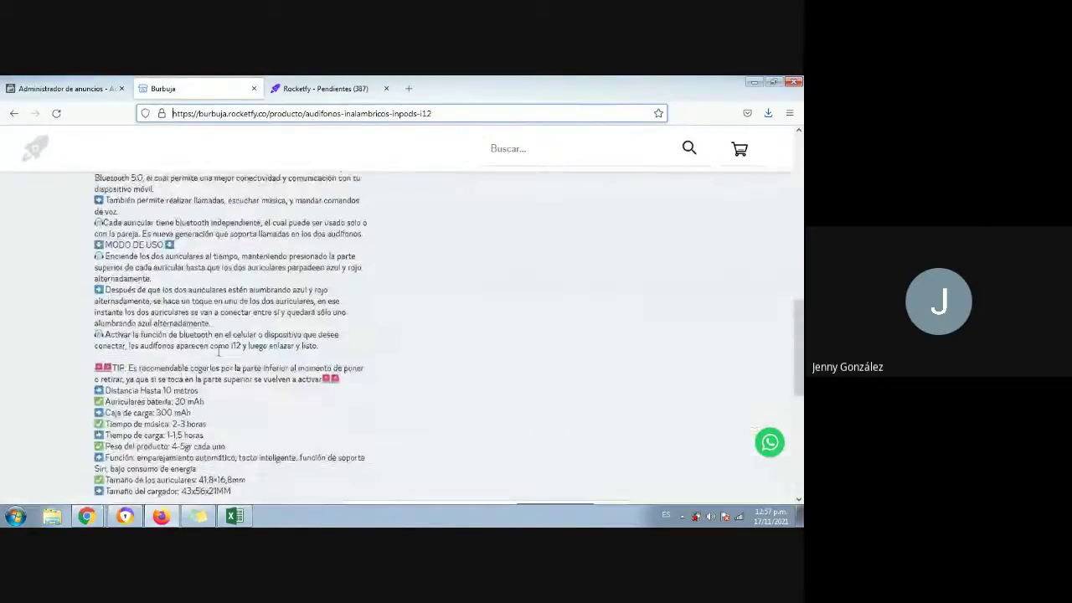
{"action": "left_click", "coordinate": [88, 94]}
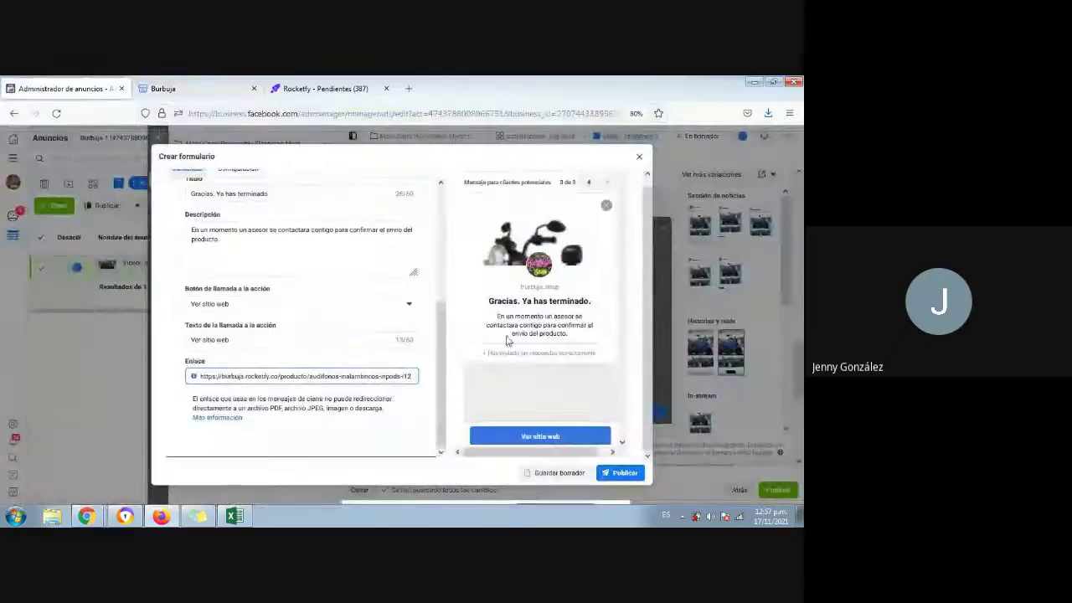
{"action": "left_click", "coordinate": [646, 276]}
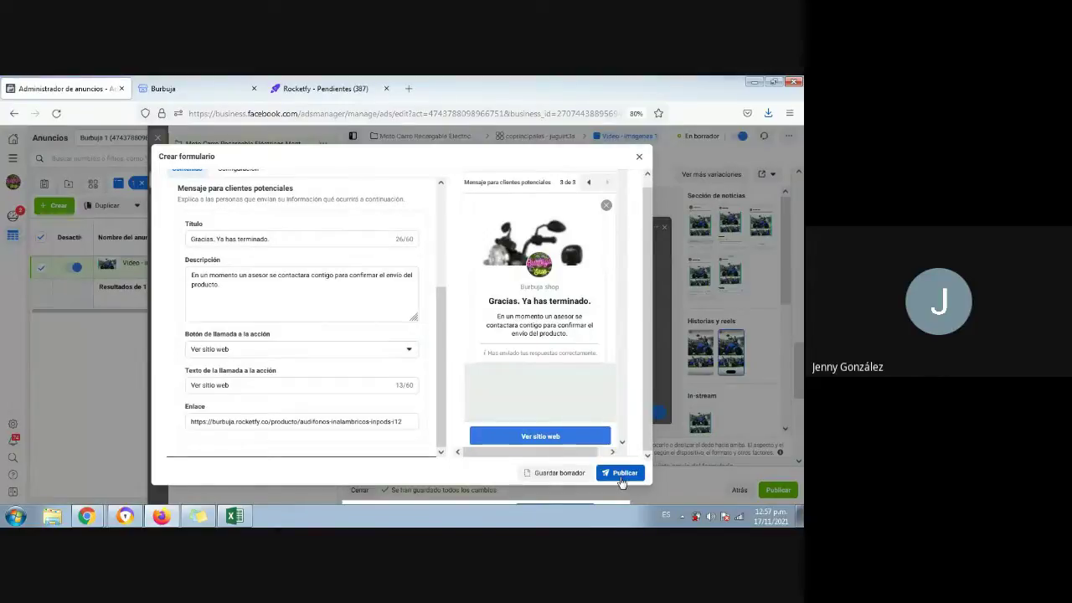
Publish the Moto Carro instant form and scroll the ad editor back up to the ad name.
{"action": "left_click", "coordinate": [622, 474]}
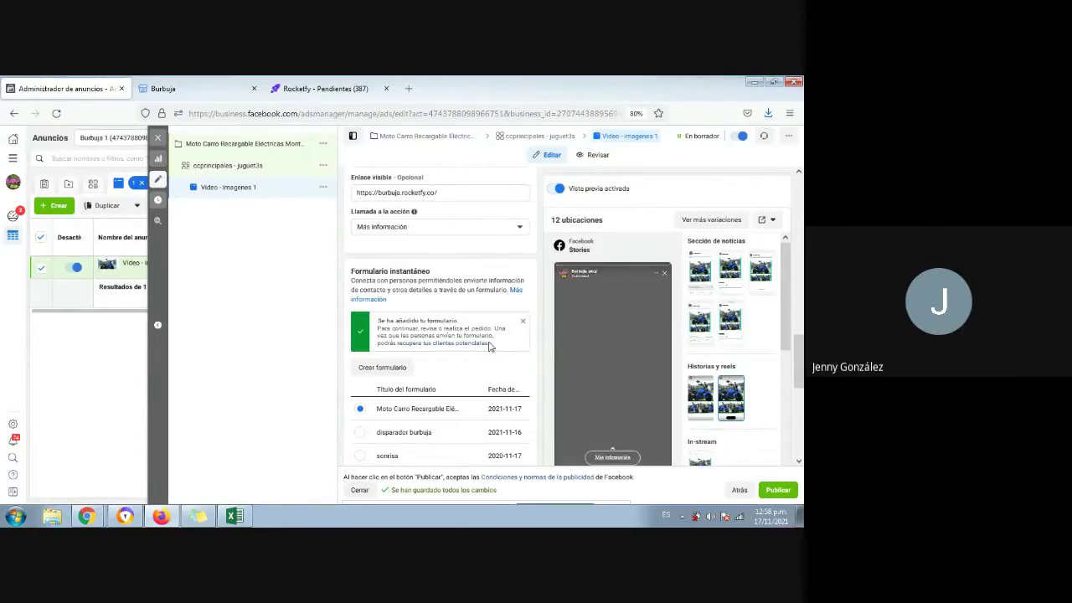
{"action": "scroll", "coordinate": [427, 343], "scroll_direction": "down", "scroll_amount": 1}
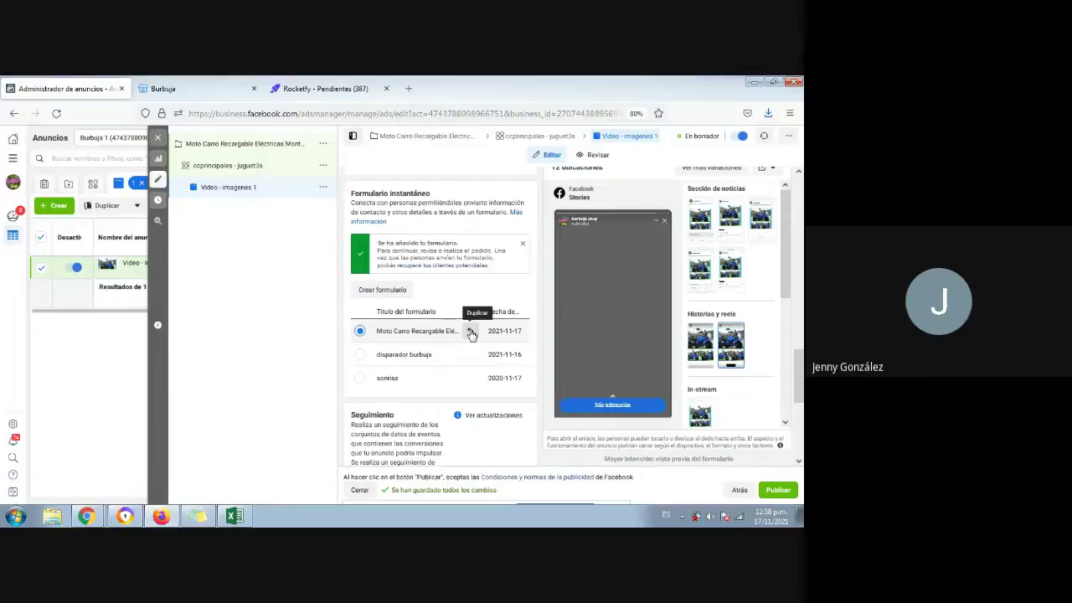
{"action": "scroll", "coordinate": [728, 364], "scroll_direction": "down", "scroll_amount": 5}
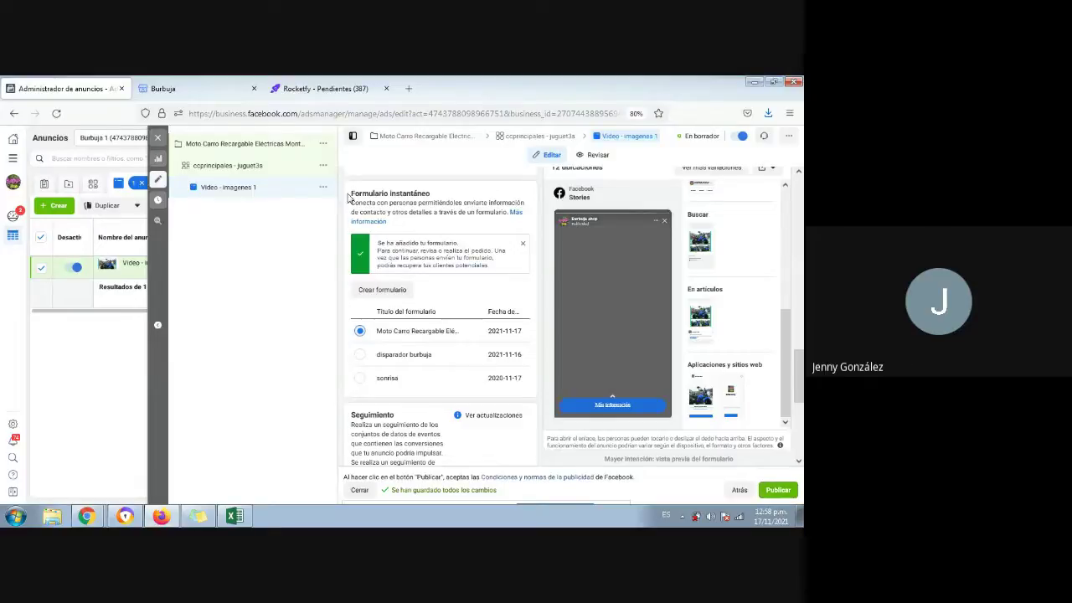
{"action": "scroll", "coordinate": [454, 349], "scroll_direction": "down", "scroll_amount": 2}
{"action": "scroll", "coordinate": [452, 354], "scroll_direction": "up", "scroll_amount": 5}
{"action": "scroll", "coordinate": [452, 351], "scroll_direction": "up", "scroll_amount": 10}
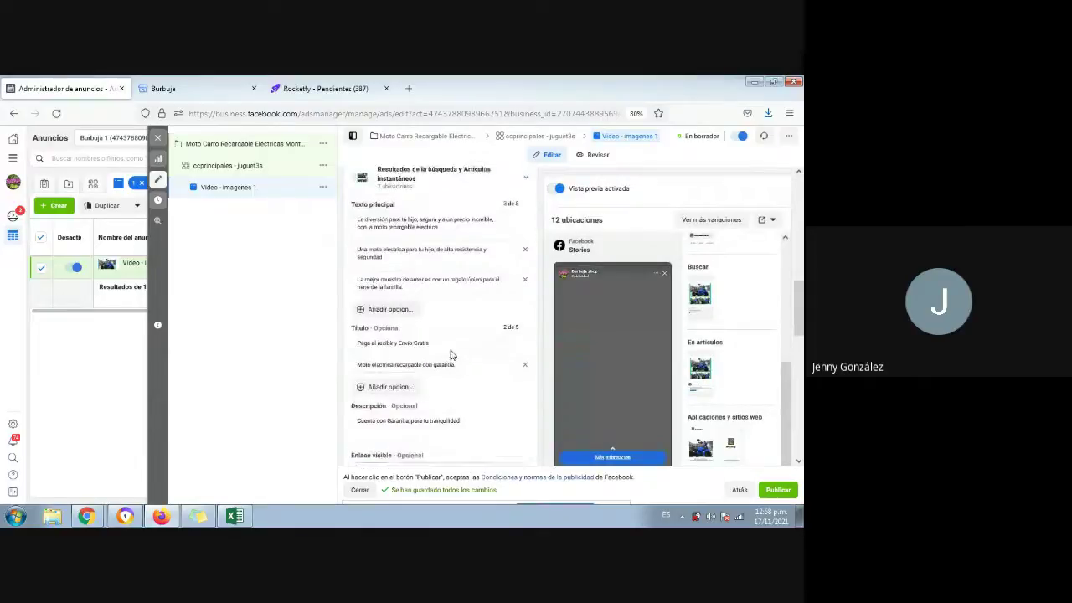
Bring the Google Meet call forward and switch the presenter's camera on.
{"action": "left_click", "coordinate": [306, 92]}
{"action": "mouse_move", "coordinate": [86, 517]}
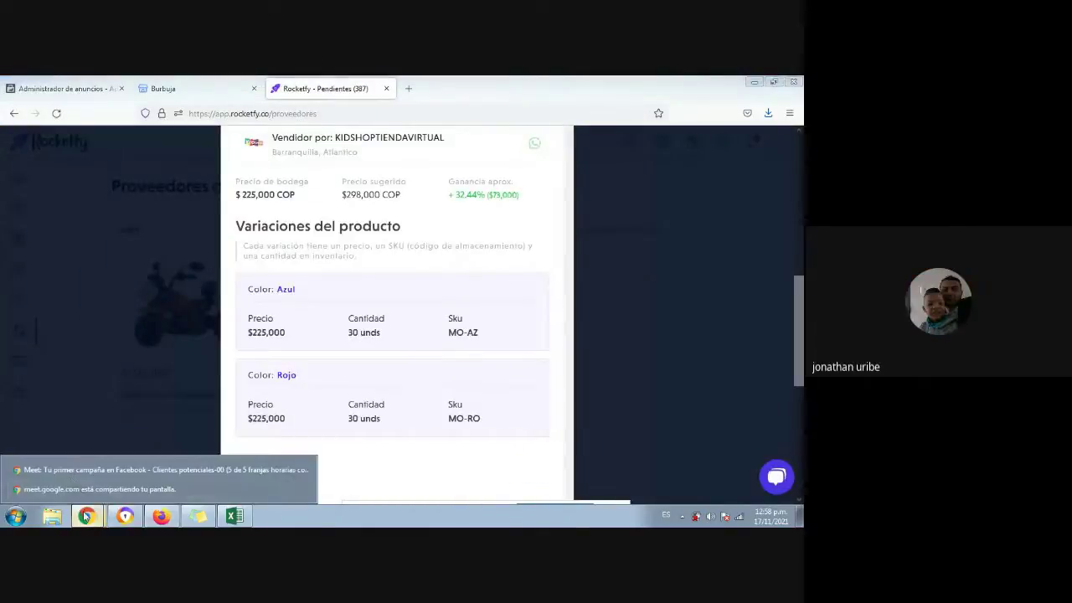
{"action": "left_click", "coordinate": [69, 469]}
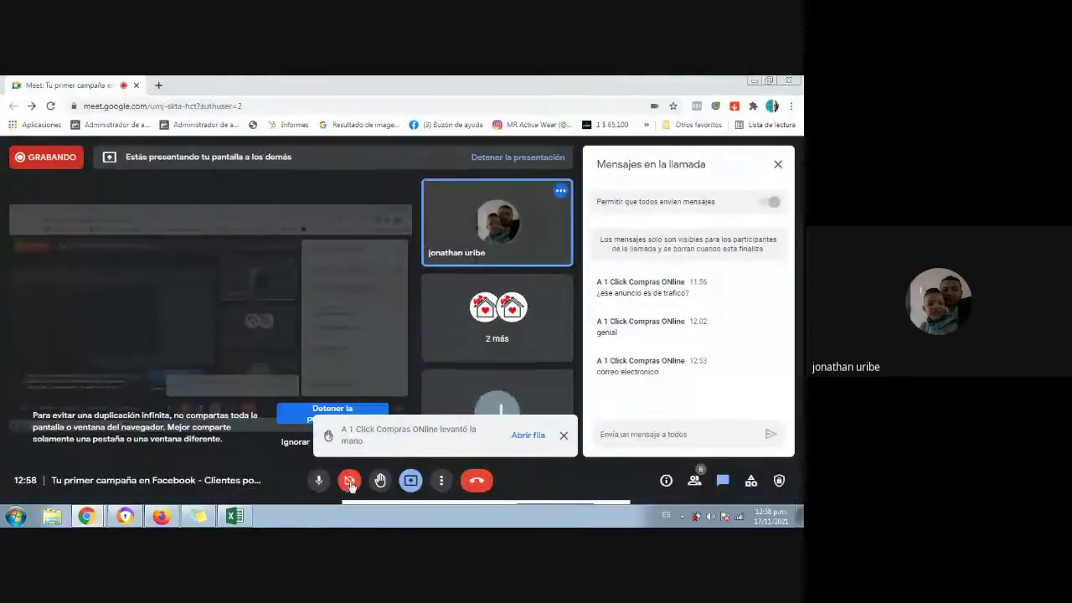
{"action": "left_click", "coordinate": [350, 481]}
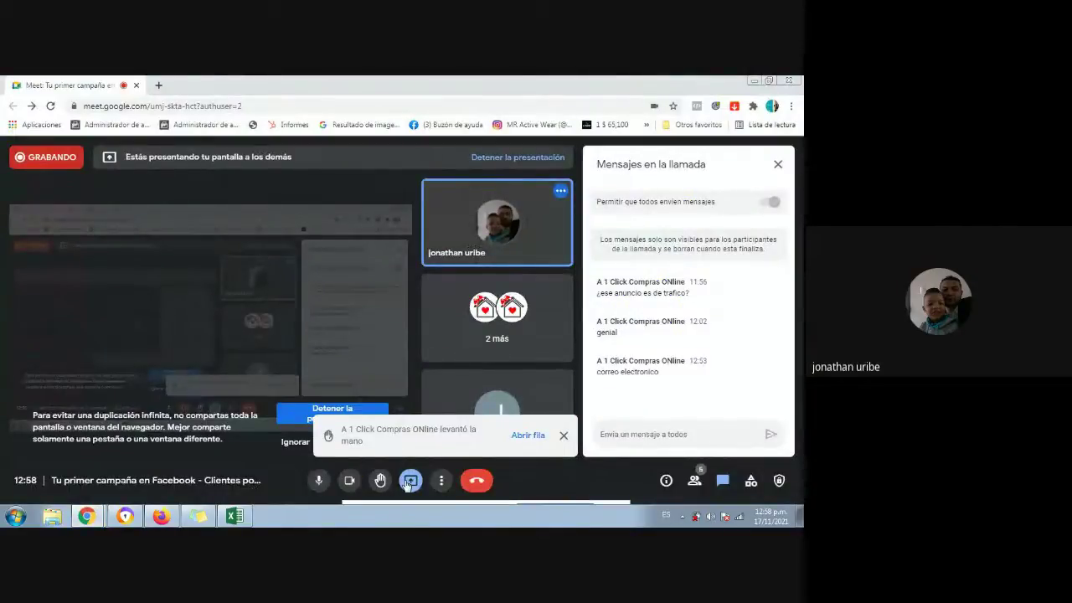
{"action": "mouse_move", "coordinate": [410, 479]}
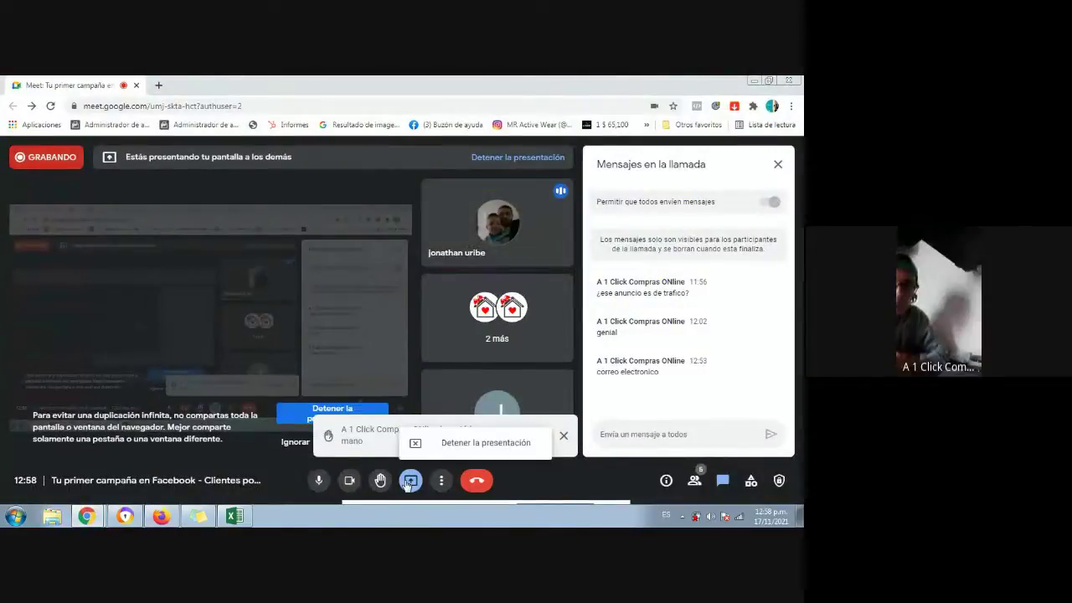
{"action": "left_click", "coordinate": [354, 485]}
{"action": "left_click", "coordinate": [352, 484]}
In Rocketfy, view the product photo and clear the 6689 search to list all products.
{"action": "left_click", "coordinate": [159, 516]}
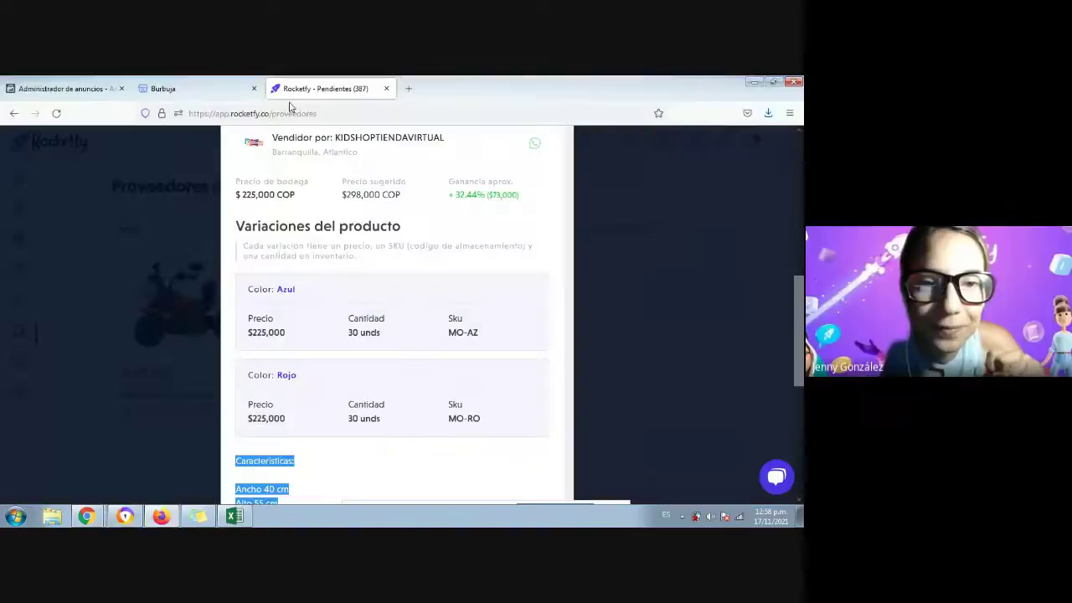
{"action": "left_click", "coordinate": [434, 195]}
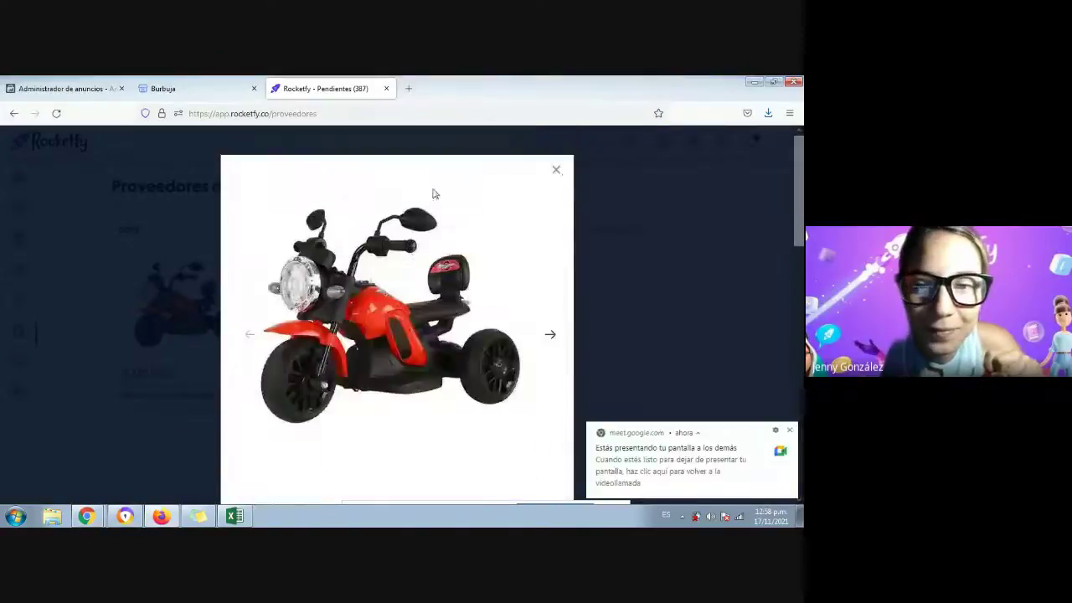
{"action": "left_click", "coordinate": [556, 170]}
{"action": "left_click", "coordinate": [790, 431]}
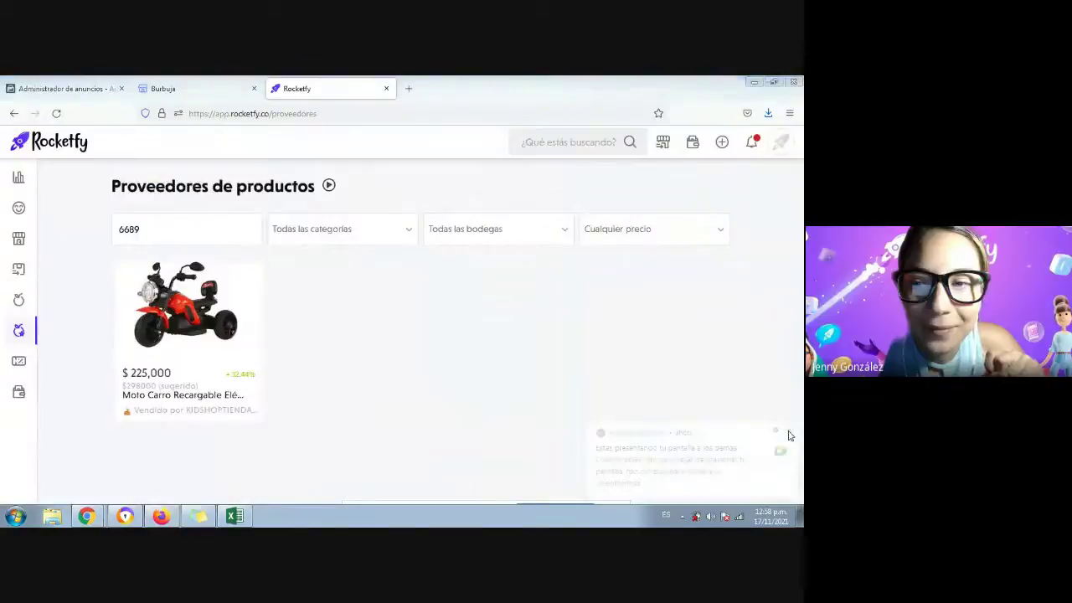
{"action": "double_click", "coordinate": [162, 230]}
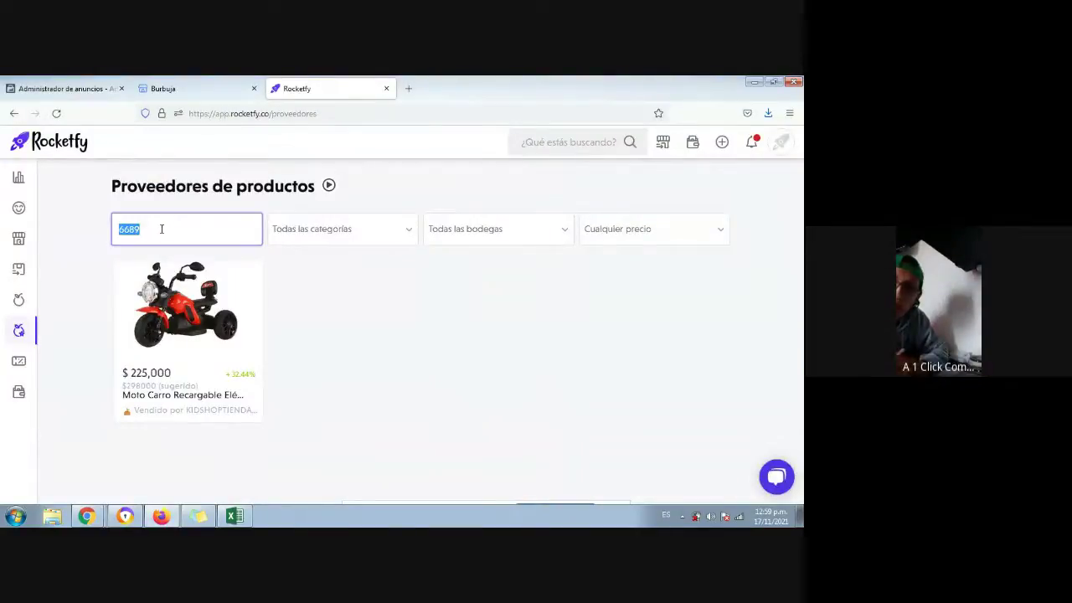
{"action": "key", "text": "BackSpace"}
{"action": "left_click", "coordinate": [296, 337]}
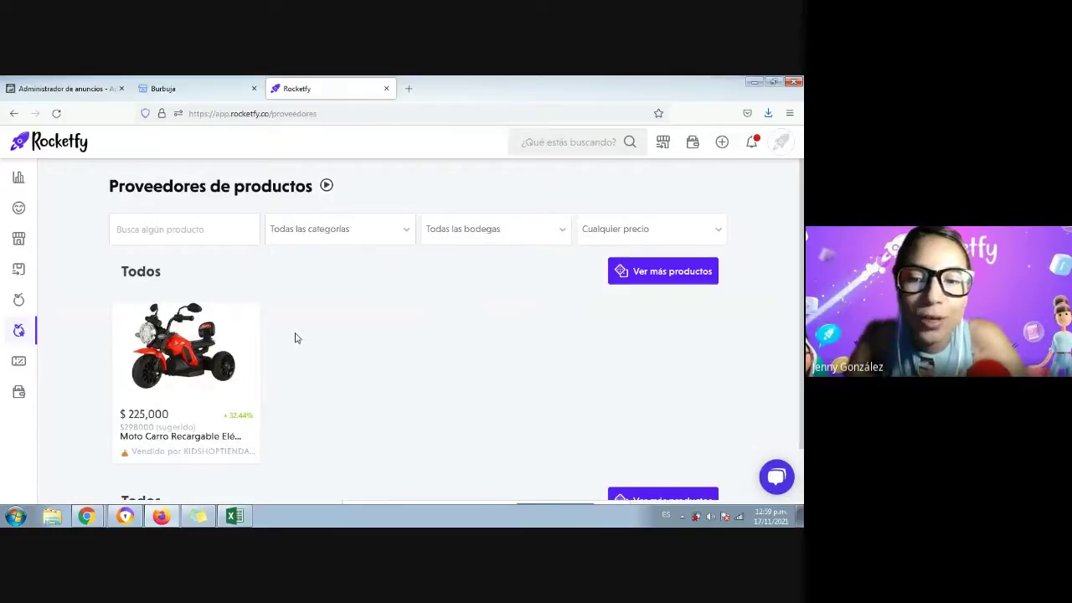
Filter the supplier catalog to the Kidshoptiendavirtual warehouse (211 products).
{"action": "left_click", "coordinate": [457, 238]}
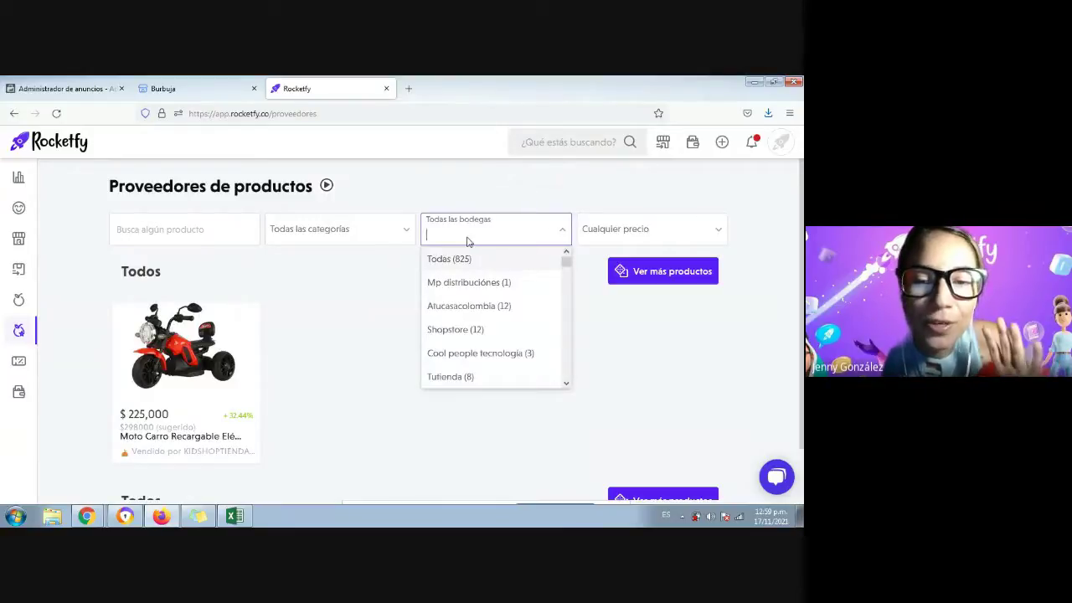
{"action": "type", "text": "kid"}
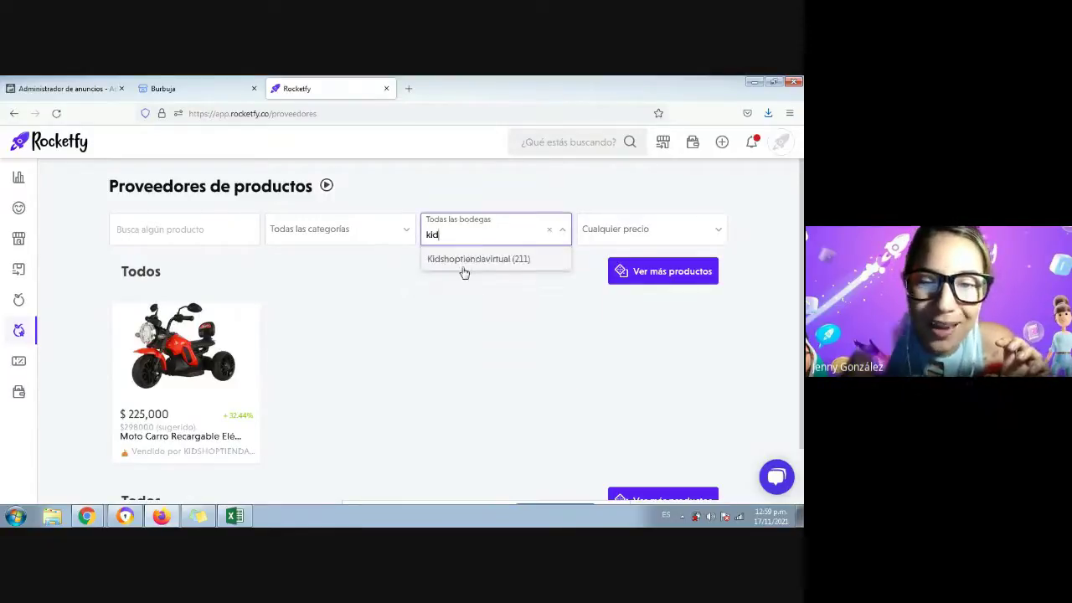
{"action": "left_click", "coordinate": [461, 271]}
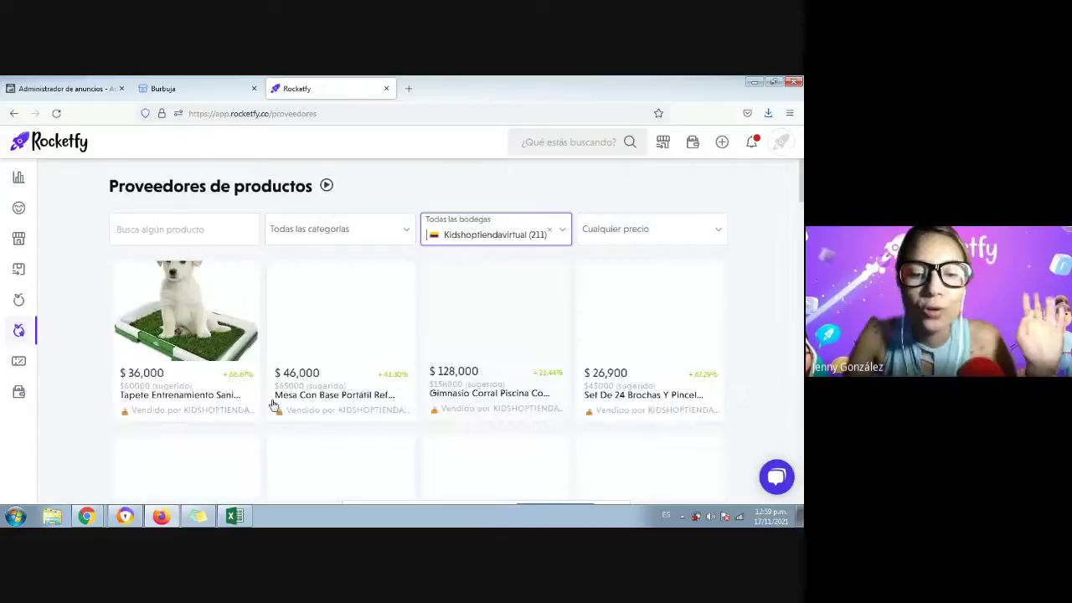
{"action": "left_click", "coordinate": [234, 517]}
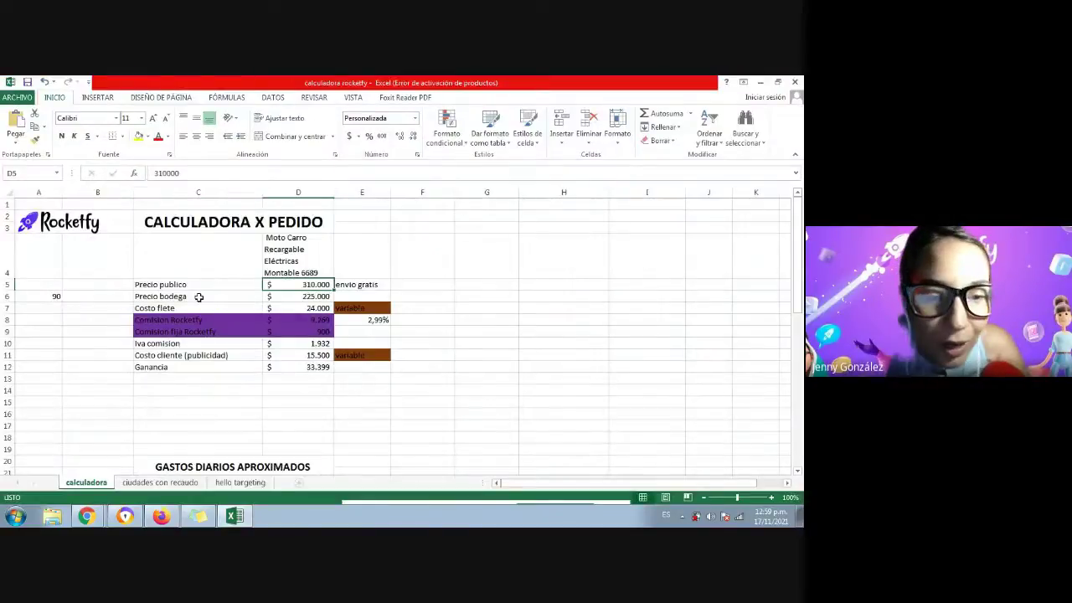
Check the warehouse price in D6 and the profit formula in D12, then minimize Excel.
{"action": "left_click", "coordinate": [303, 297]}
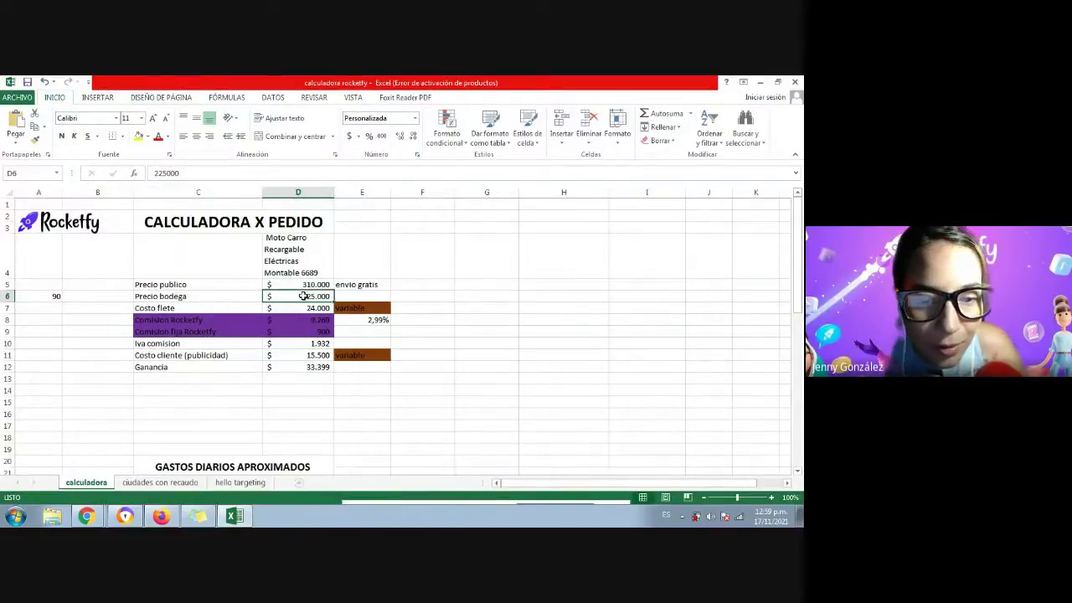
{"action": "left_click", "coordinate": [310, 368]}
{"action": "left_click", "coordinate": [297, 377]}
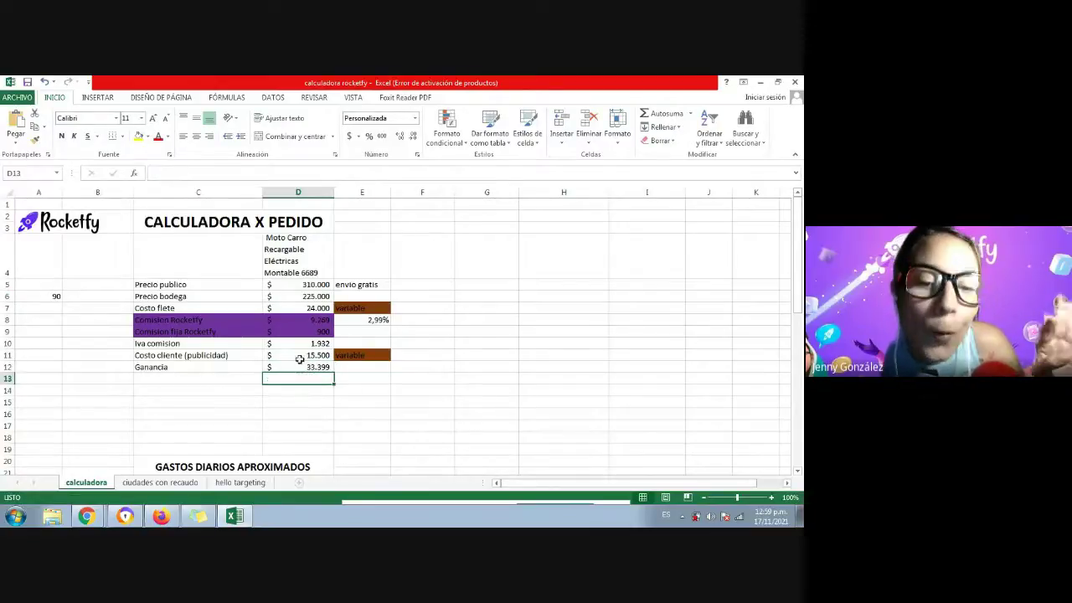
{"action": "left_click", "coordinate": [759, 83]}
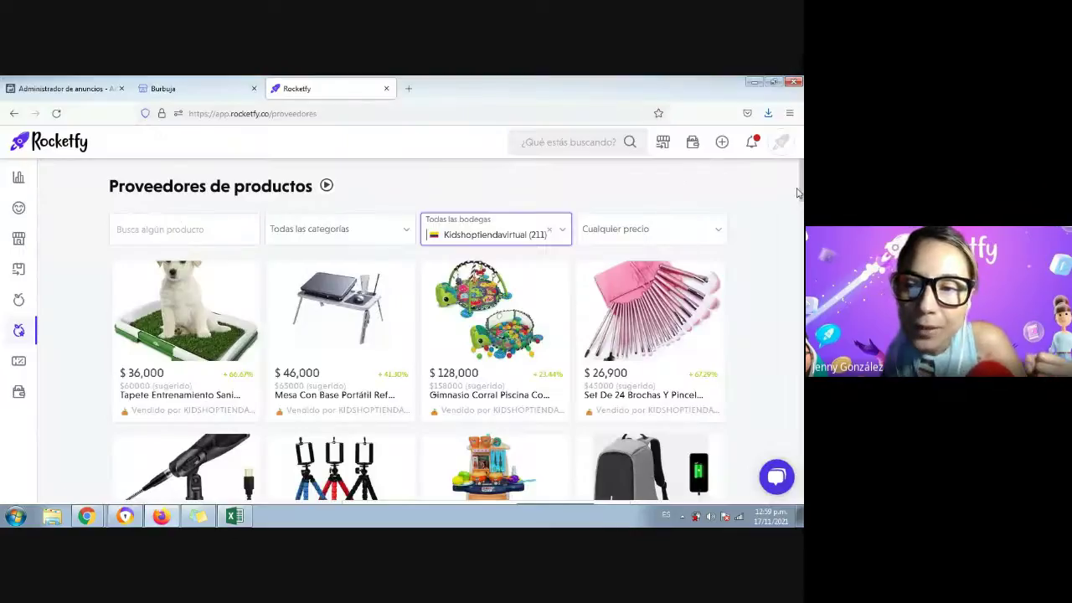
Scroll through page 1 of Kidshoptiendavirtual's products.
{"action": "scroll", "coordinate": [802, 213], "scroll_direction": "down", "scroll_amount": 1}
{"action": "scroll", "coordinate": [742, 270], "scroll_direction": "down", "scroll_amount": 1}
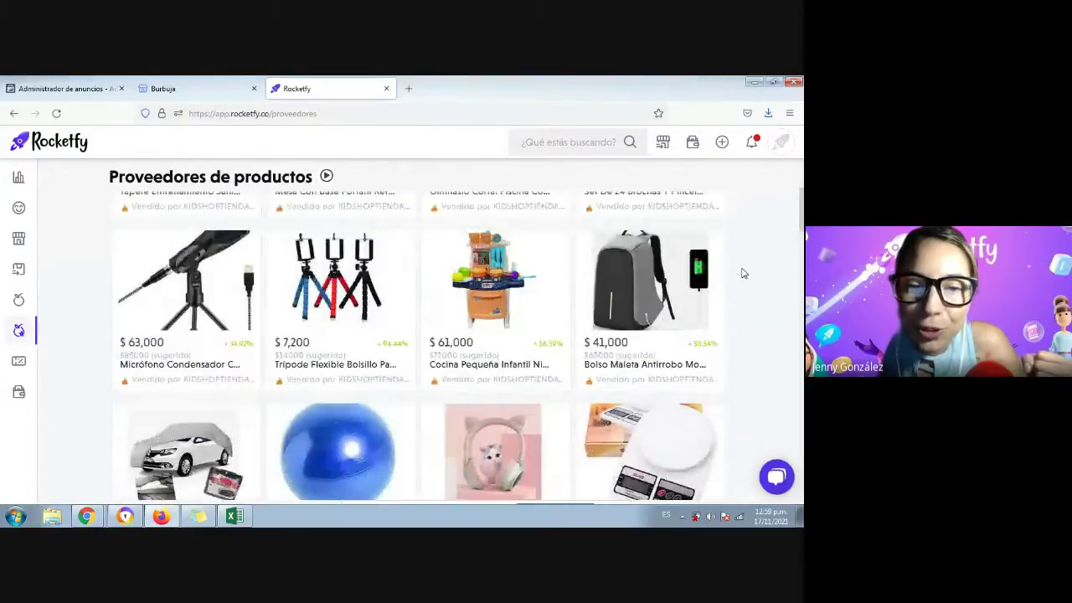
{"action": "scroll", "coordinate": [742, 273], "scroll_direction": "down", "scroll_amount": 4}
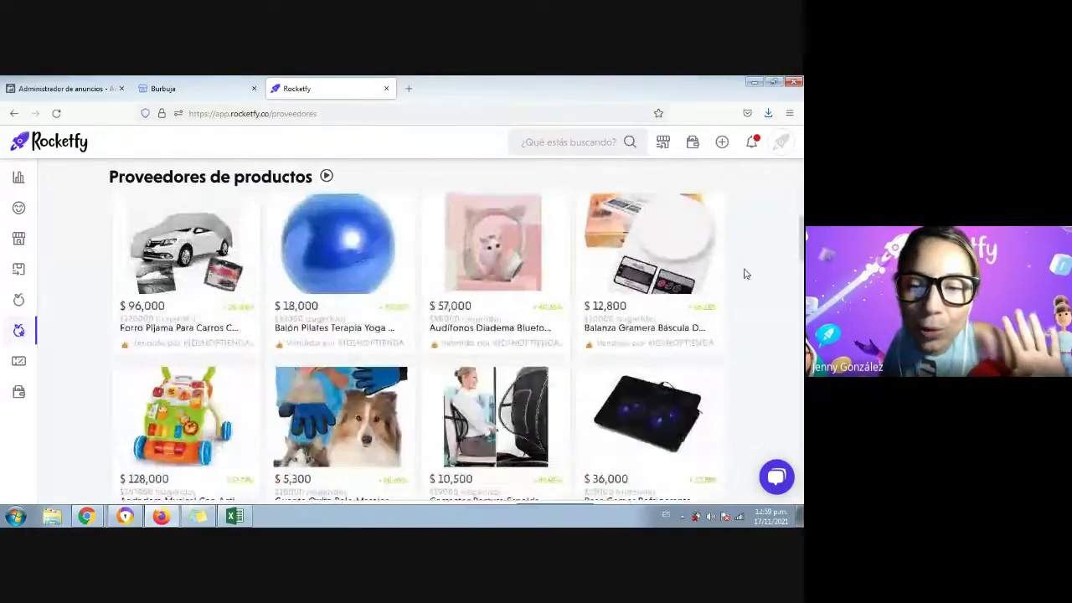
{"action": "scroll", "coordinate": [742, 272], "scroll_direction": "down", "scroll_amount": 1}
{"action": "scroll", "coordinate": [742, 273], "scroll_direction": "up", "scroll_amount": 5}
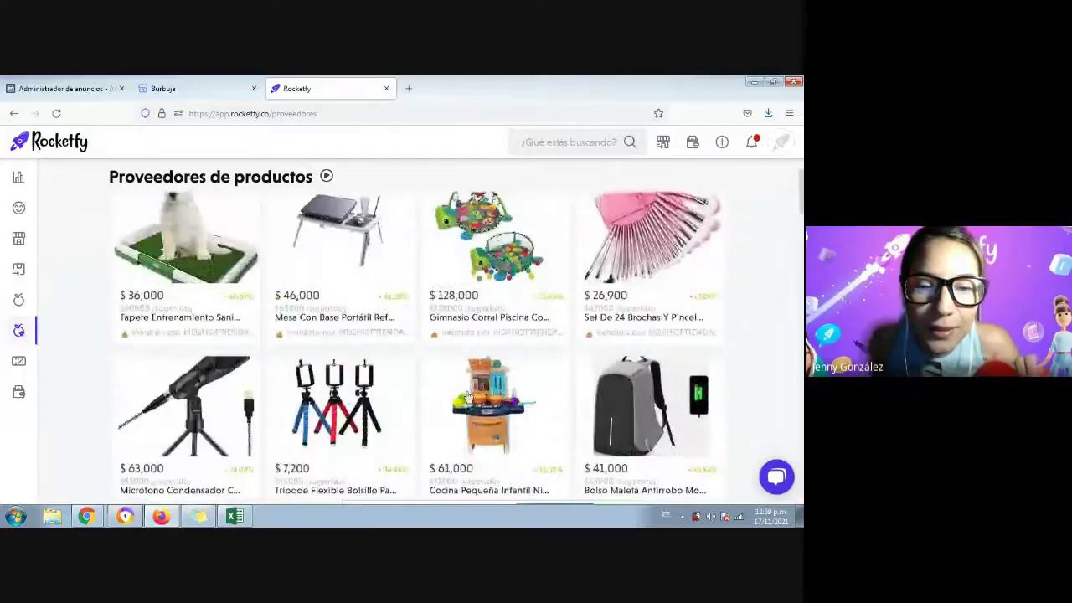
{"action": "scroll", "coordinate": [755, 270], "scroll_direction": "down", "scroll_amount": 5}
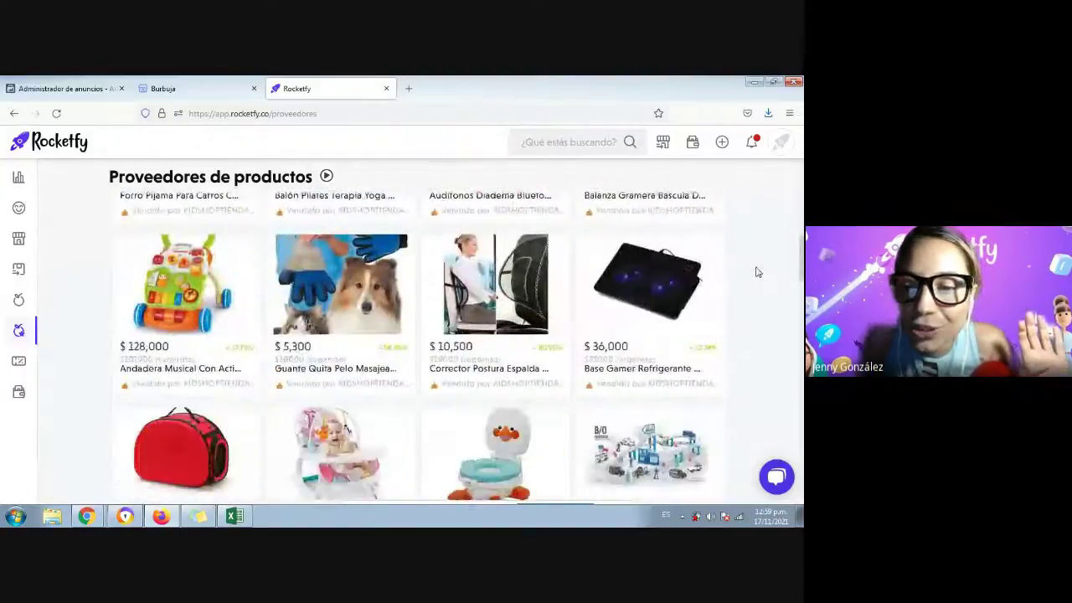
{"action": "scroll", "coordinate": [756, 271], "scroll_direction": "down", "scroll_amount": 2}
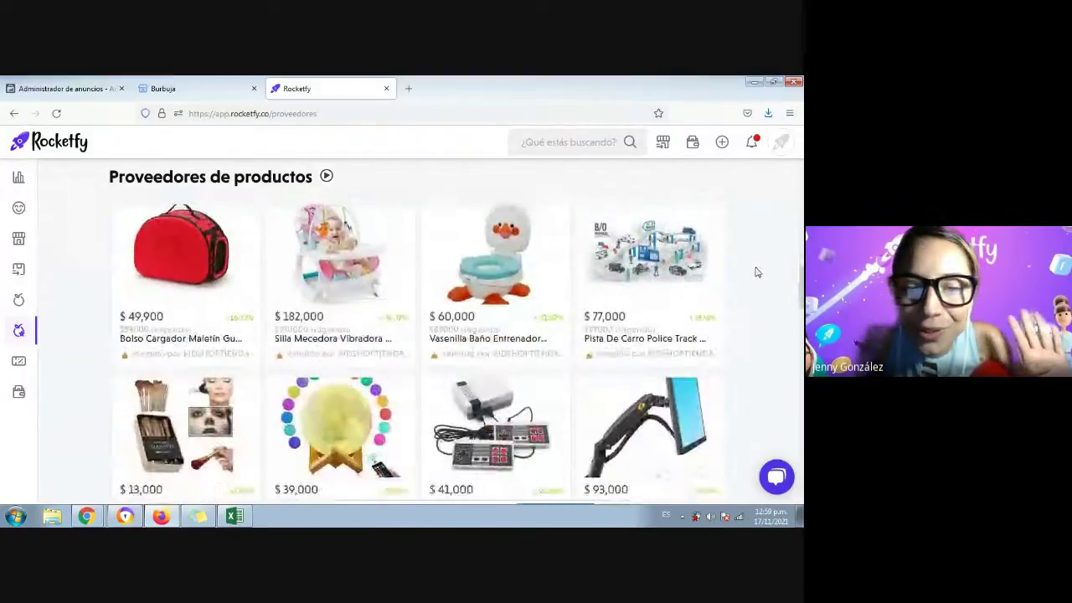
{"action": "scroll", "coordinate": [755, 271], "scroll_direction": "down", "scroll_amount": 5}
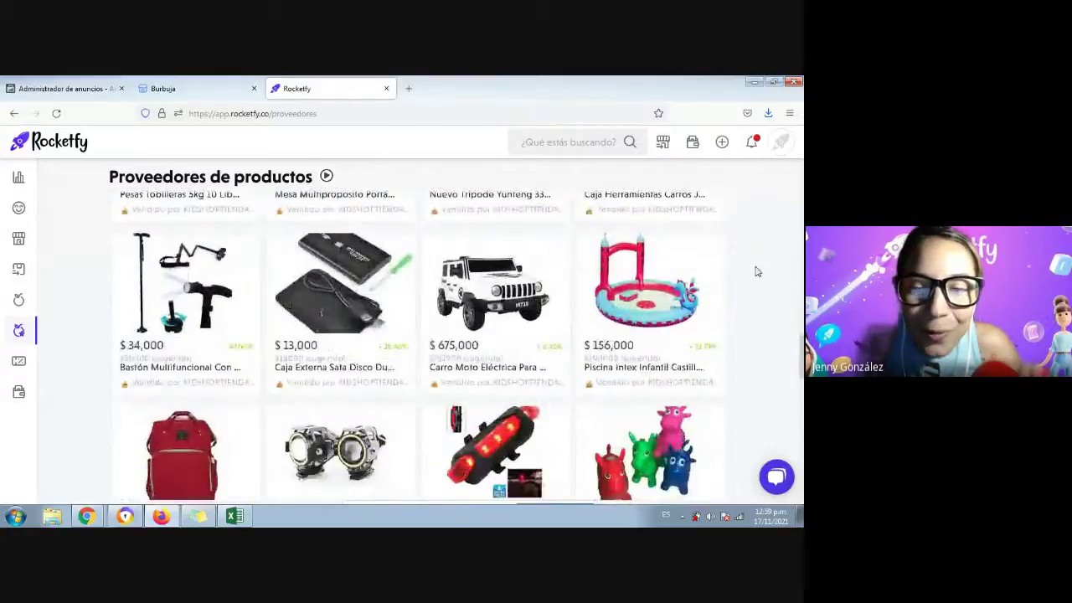
{"action": "scroll", "coordinate": [756, 272], "scroll_direction": "down", "scroll_amount": 2}
{"action": "scroll", "coordinate": [756, 273], "scroll_direction": "down", "scroll_amount": 2}
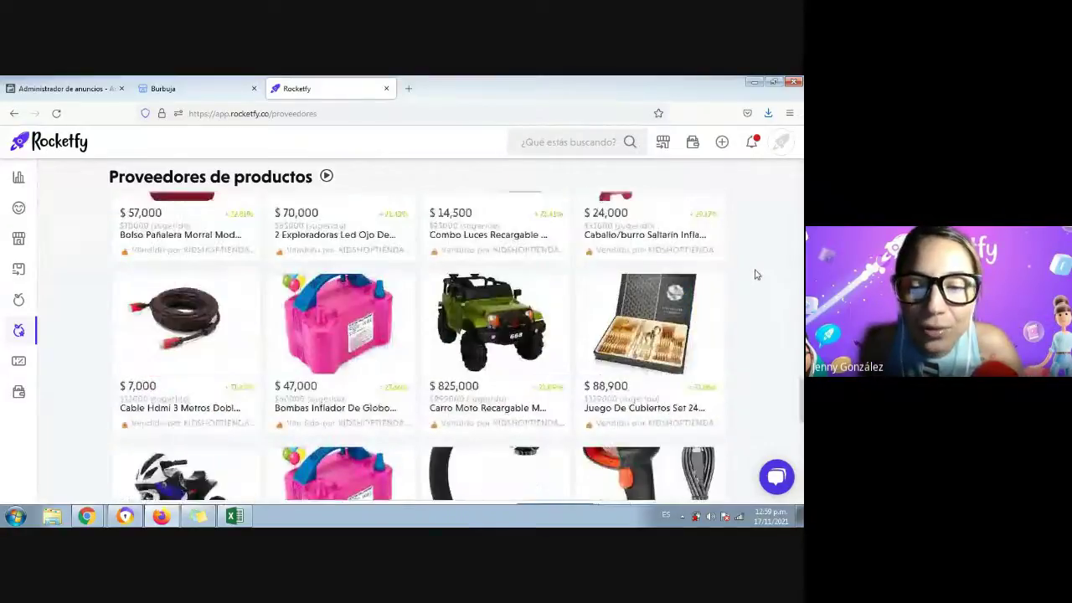
{"action": "scroll", "coordinate": [754, 274], "scroll_direction": "down", "scroll_amount": 2}
{"action": "scroll", "coordinate": [752, 273], "scroll_direction": "down", "scroll_amount": 1}
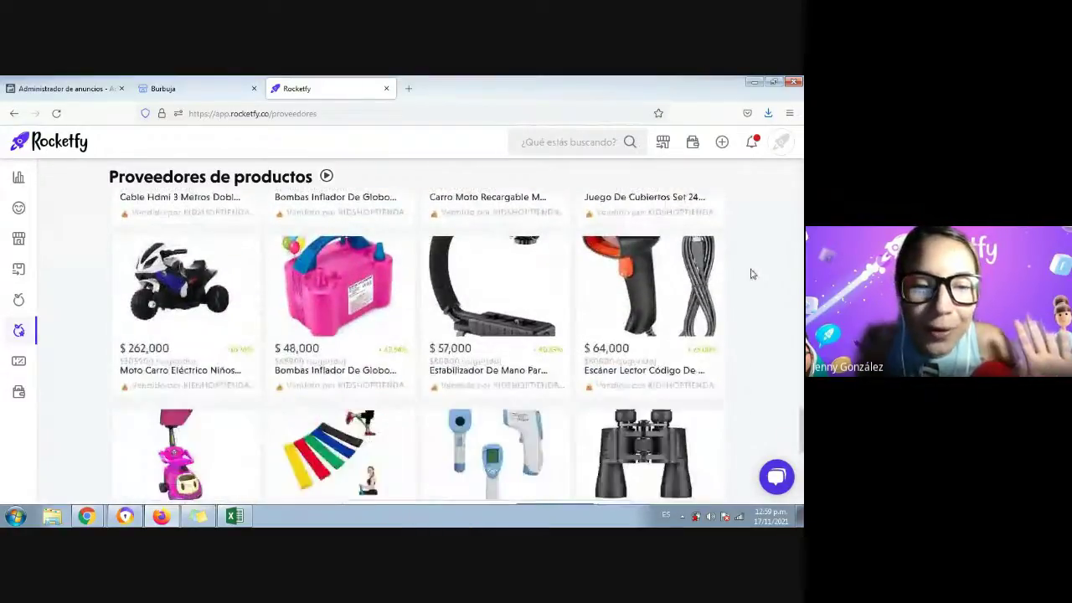
{"action": "scroll", "coordinate": [751, 274], "scroll_direction": "down", "scroll_amount": 2}
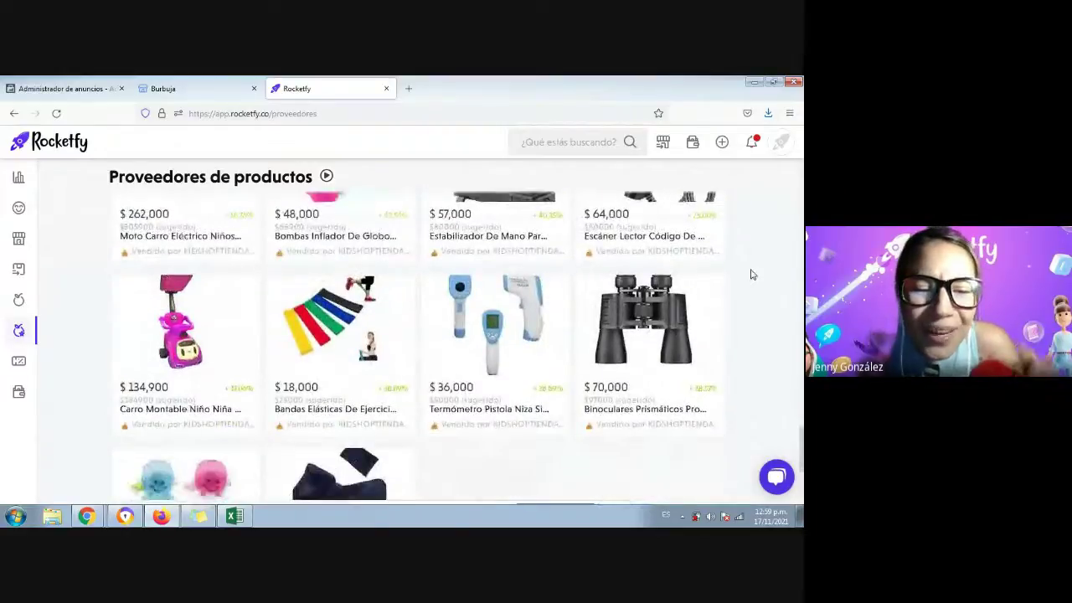
{"action": "scroll", "coordinate": [751, 274], "scroll_direction": "down", "scroll_amount": 3}
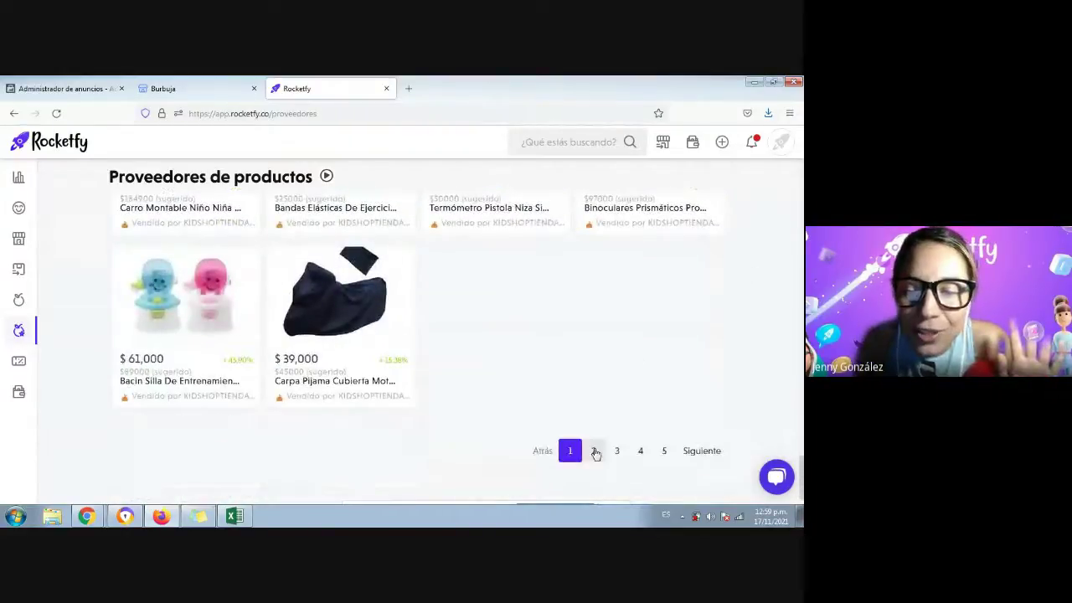
Go to page 2 of the product grid and scroll through it.
{"action": "left_click", "coordinate": [594, 451]}
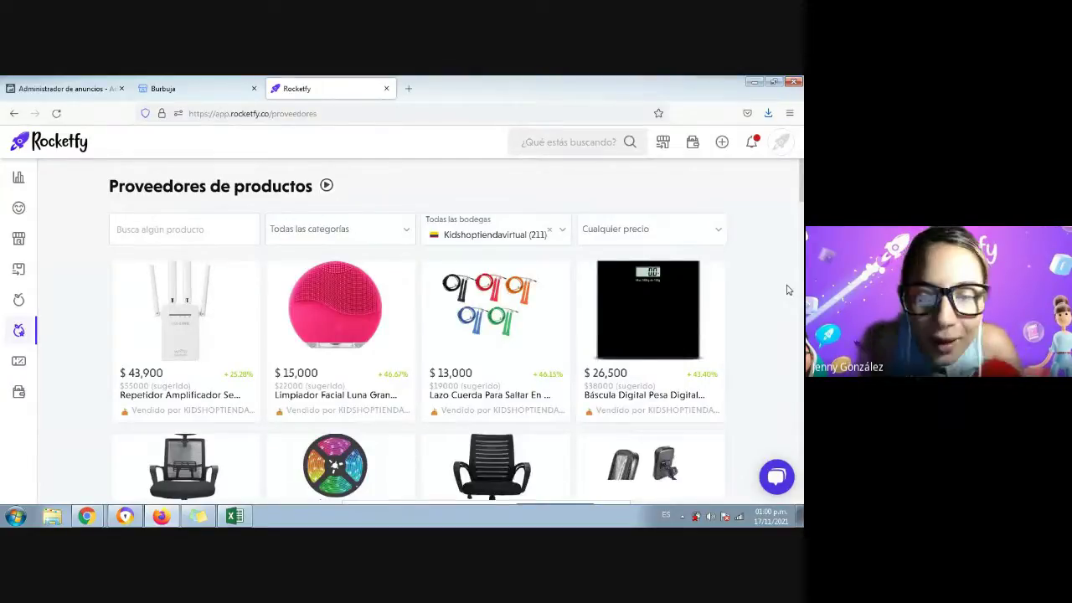
{"action": "scroll", "coordinate": [787, 290], "scroll_direction": "down", "scroll_amount": 6}
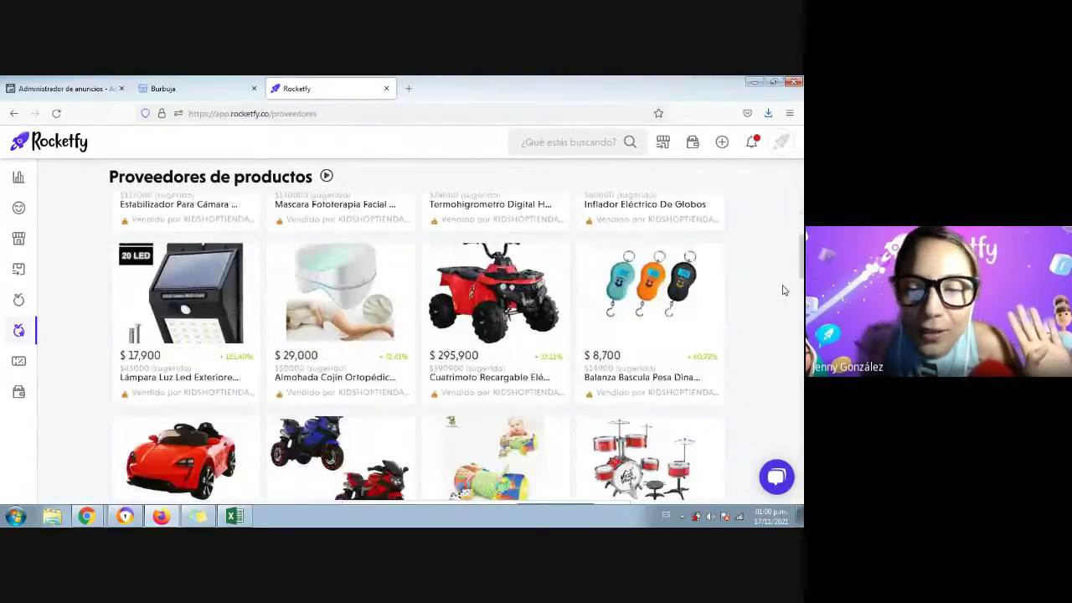
{"action": "scroll", "coordinate": [780, 290], "scroll_direction": "down", "scroll_amount": 3}
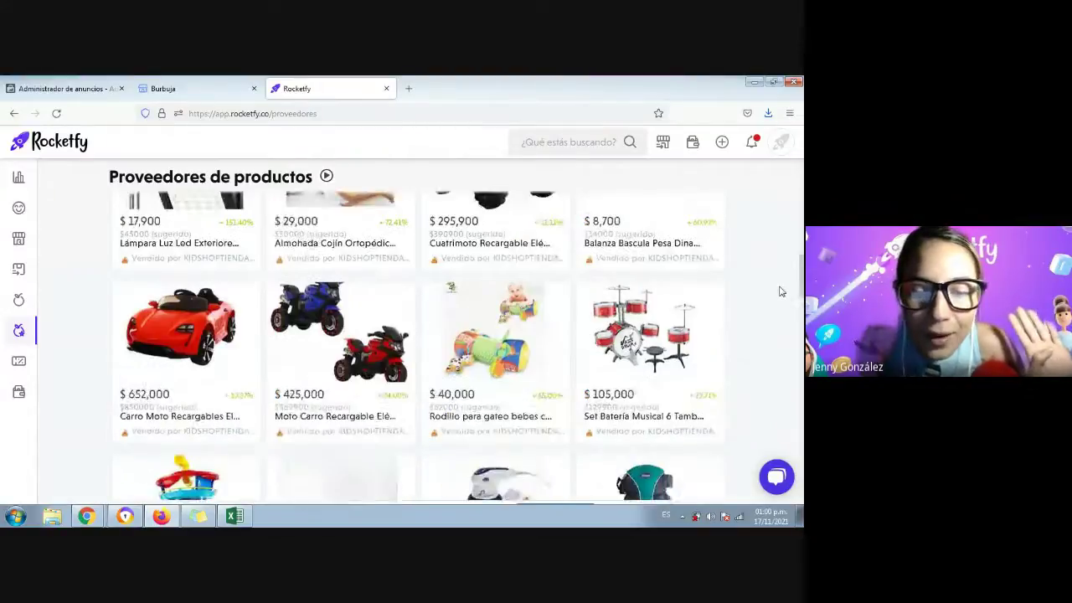
{"action": "scroll", "coordinate": [779, 292], "scroll_direction": "down", "scroll_amount": 3}
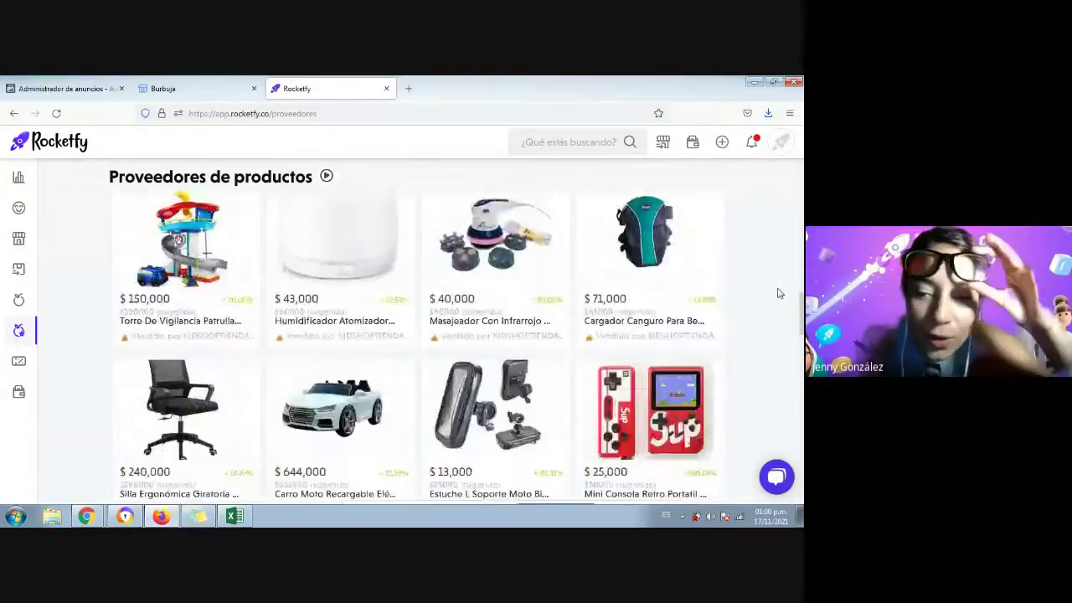
{"action": "scroll", "coordinate": [776, 294], "scroll_direction": "down", "scroll_amount": 2}
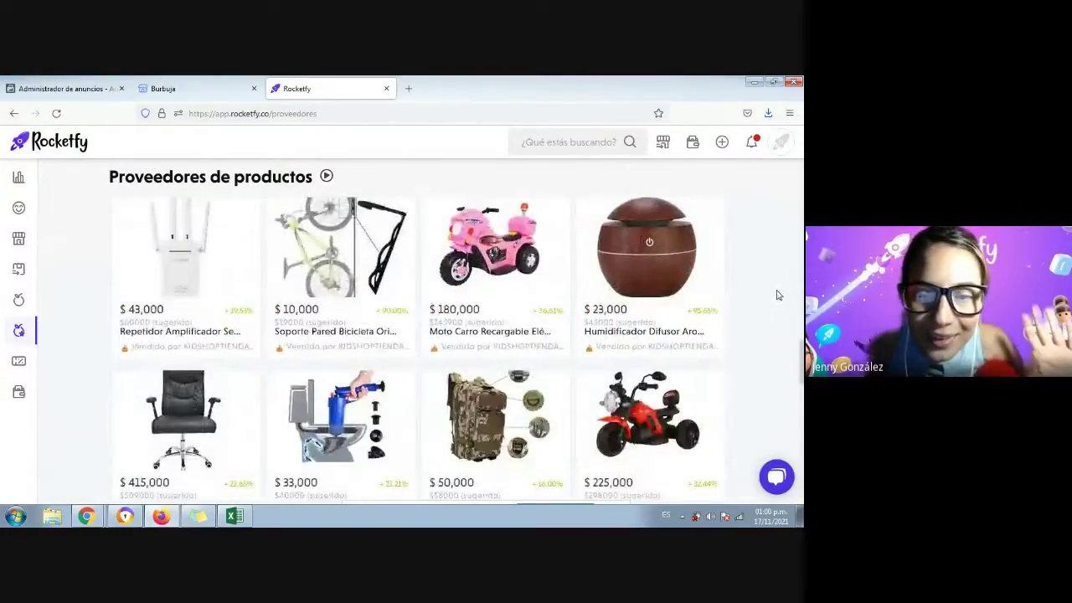
{"action": "scroll", "coordinate": [776, 296], "scroll_direction": "down", "scroll_amount": 3}
{"action": "mouse_move", "coordinate": [8, 216]}
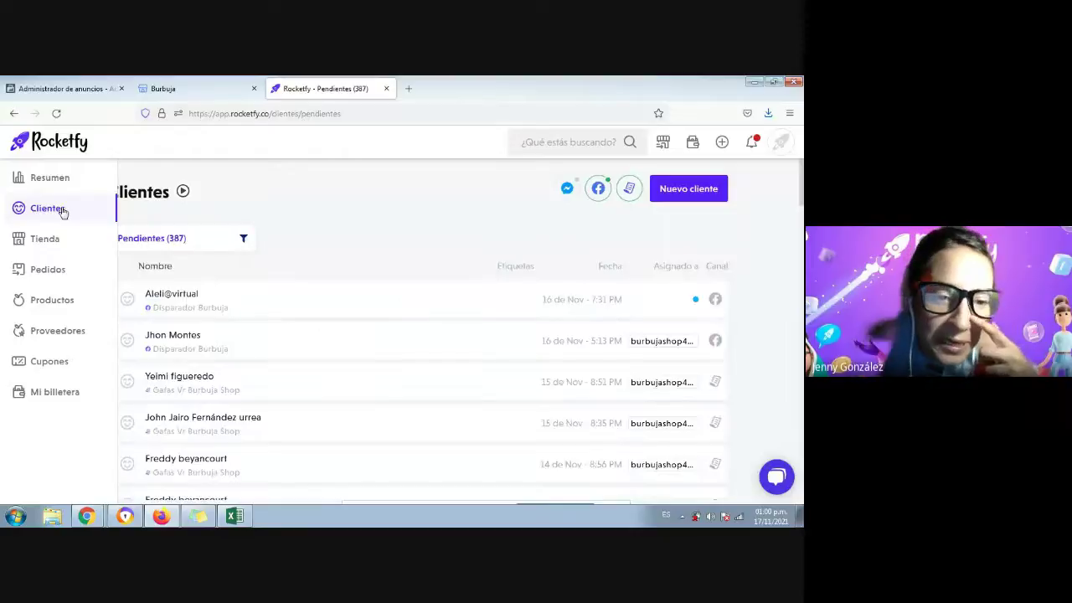
Review the Facebook leads connection to the Burbuja page, glance at Ads Manager, then reopen it.
{"action": "left_click", "coordinate": [598, 188]}
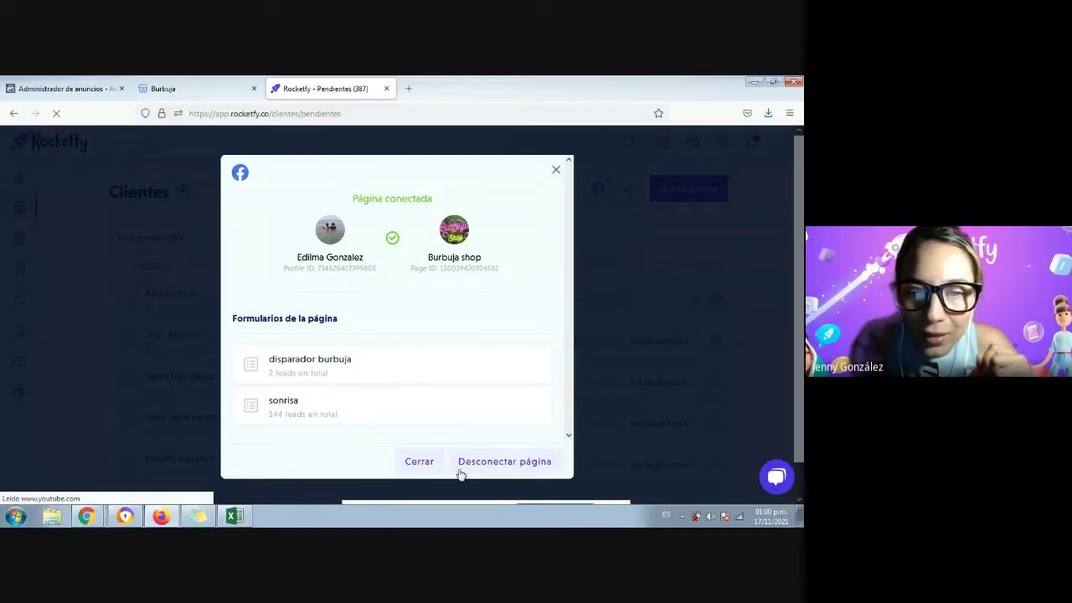
{"action": "left_click", "coordinate": [504, 465]}
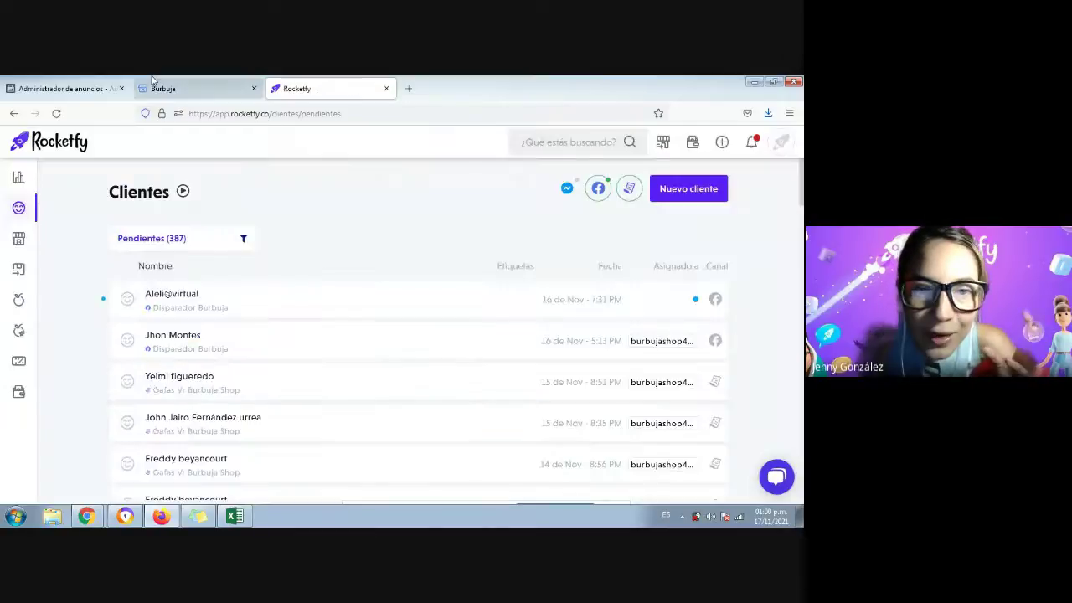
{"action": "left_click", "coordinate": [55, 89]}
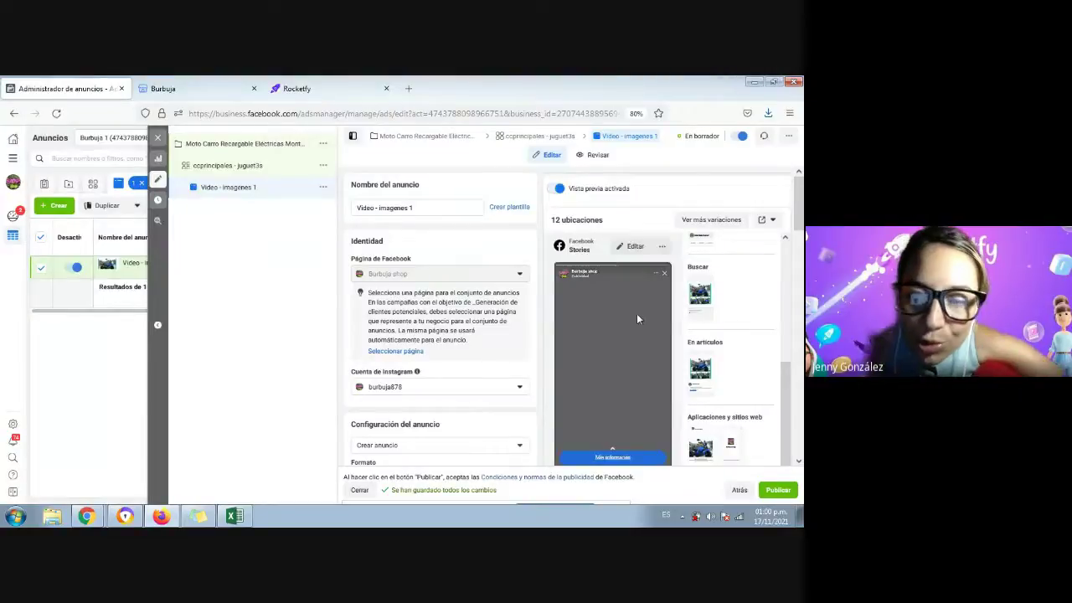
{"action": "left_click", "coordinate": [287, 91]}
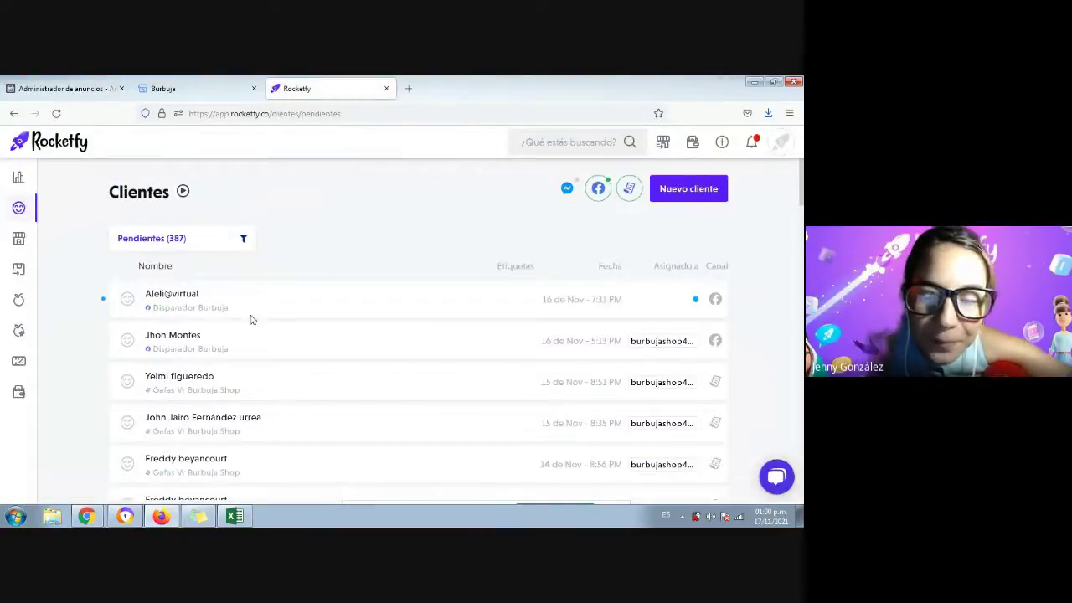
{"action": "left_click", "coordinate": [598, 191]}
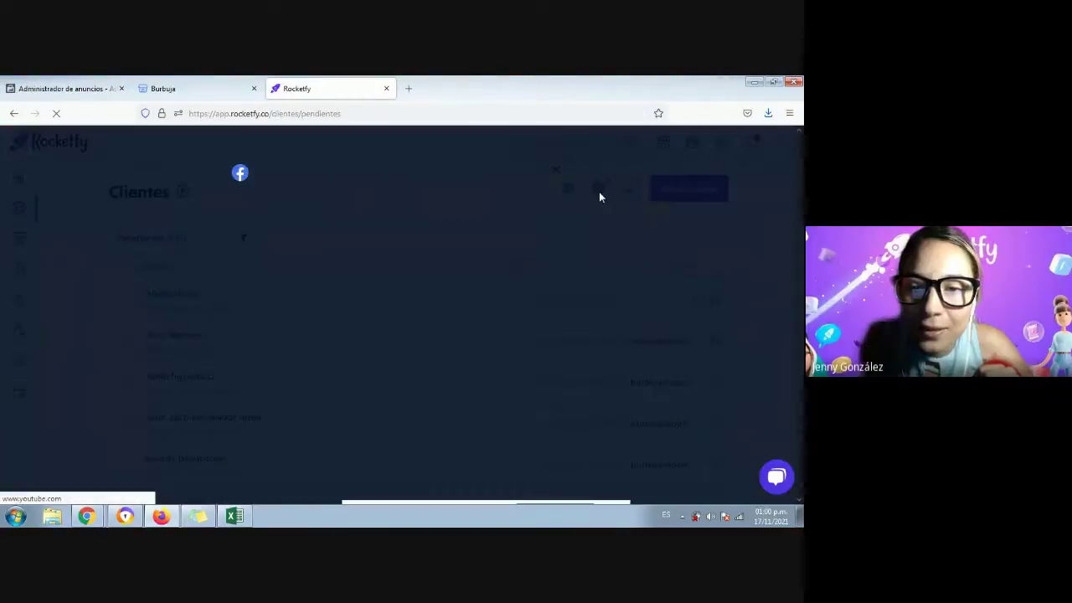
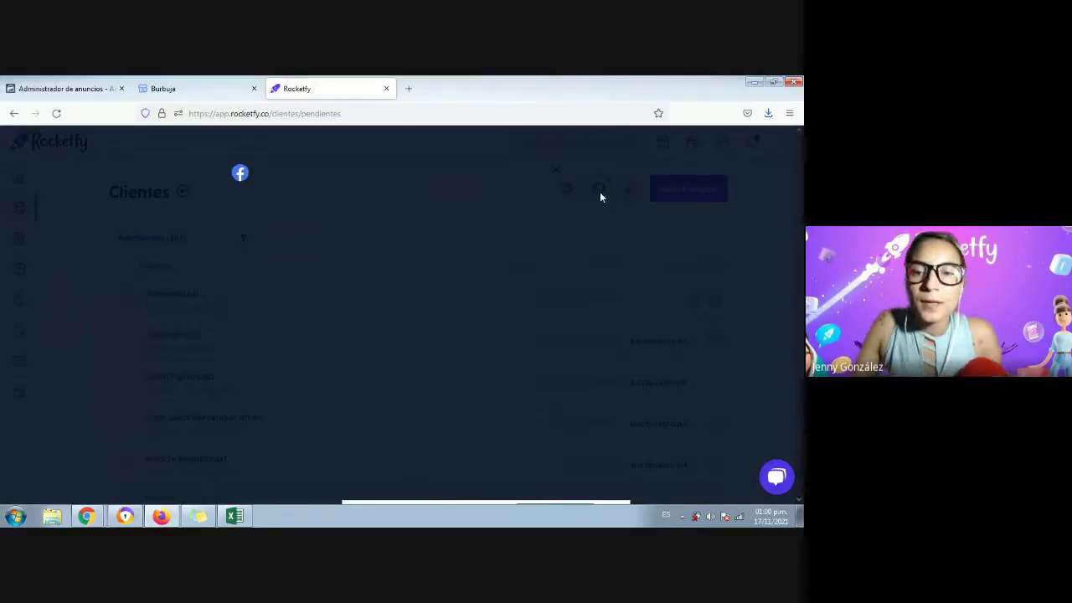
Dismiss the Facebook overlay, turn the Meet camera off, and return to the Rocketfy window.
{"action": "left_click", "coordinate": [555, 231]}
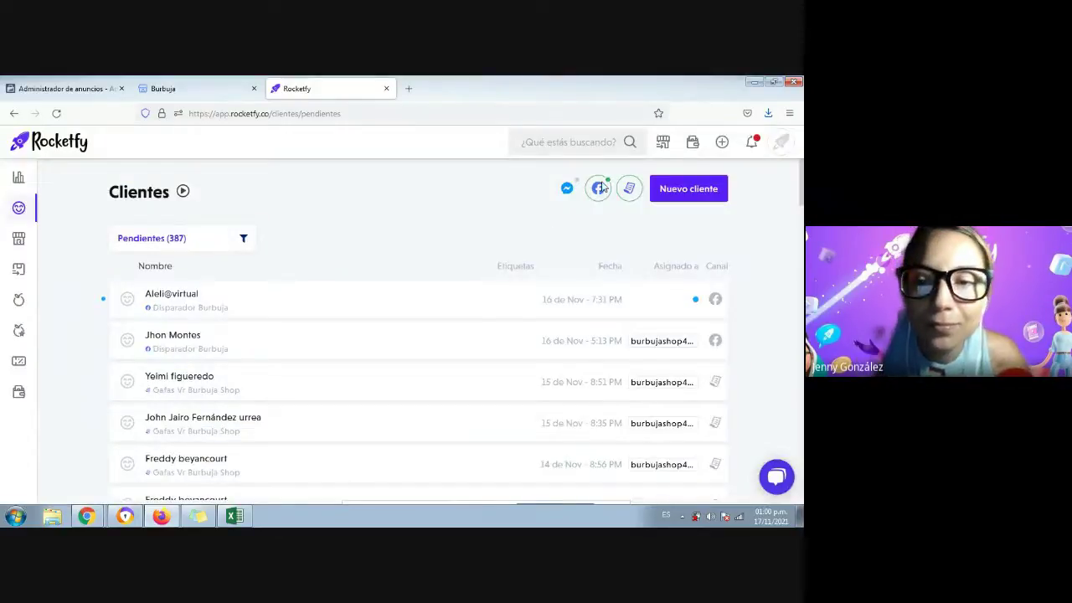
{"action": "mouse_move", "coordinate": [86, 516]}
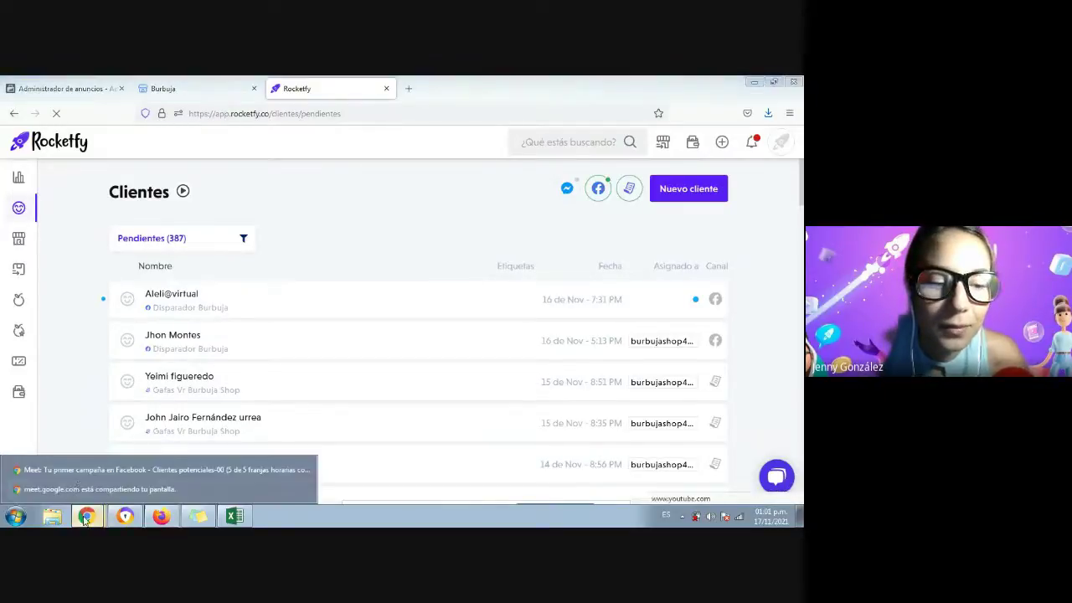
{"action": "left_click", "coordinate": [76, 478]}
{"action": "left_click", "coordinate": [349, 482]}
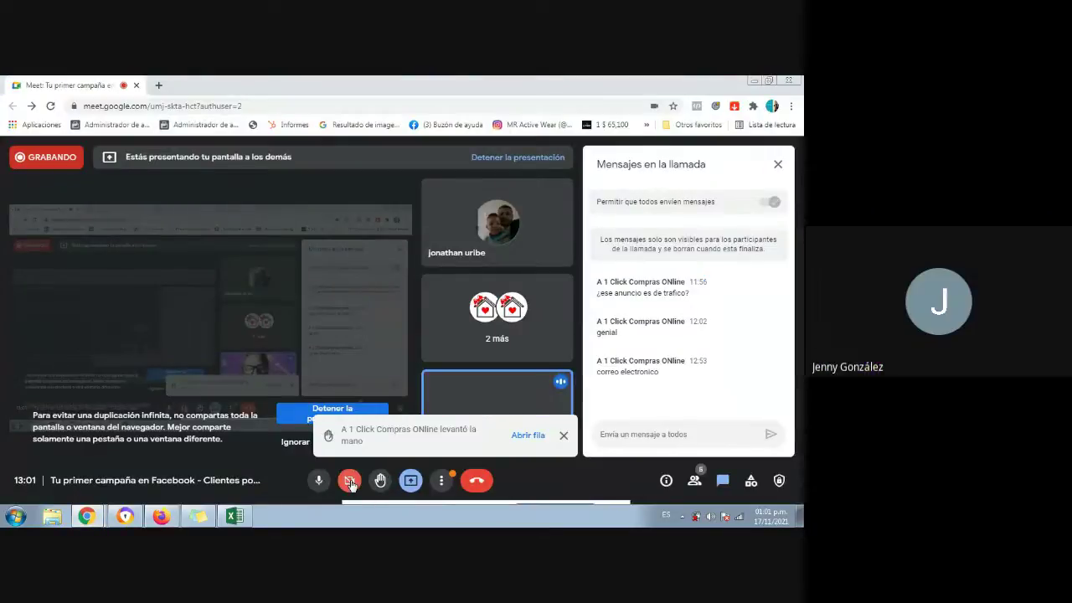
{"action": "key", "text": "alt+Tab"}
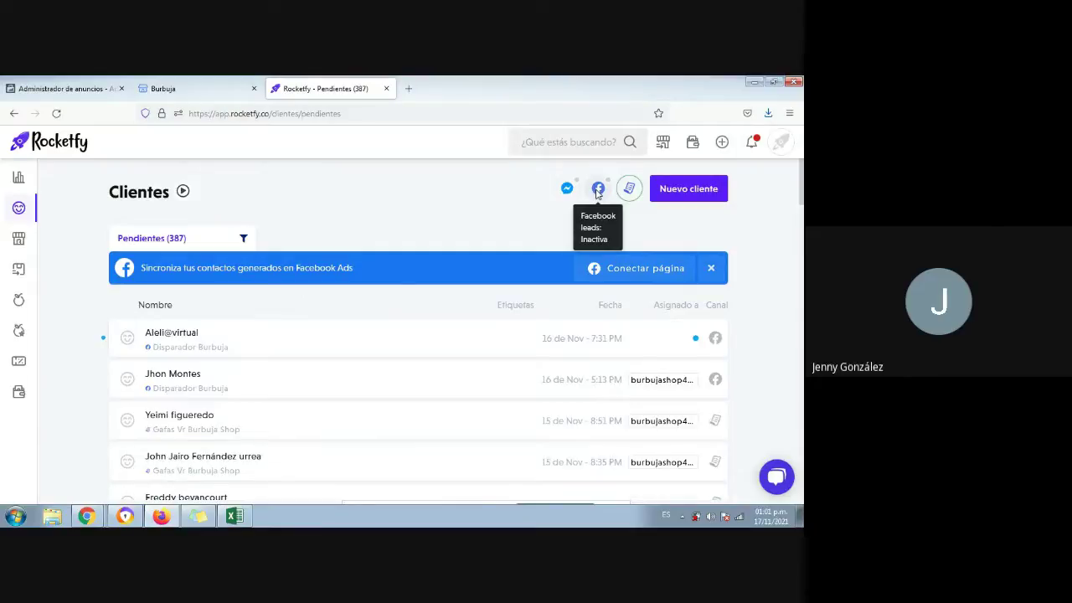
Connect the Burbuja shop Facebook page to Rocketfy's Facebook lead ads, then view Ads Manager.
{"action": "left_click", "coordinate": [597, 191]}
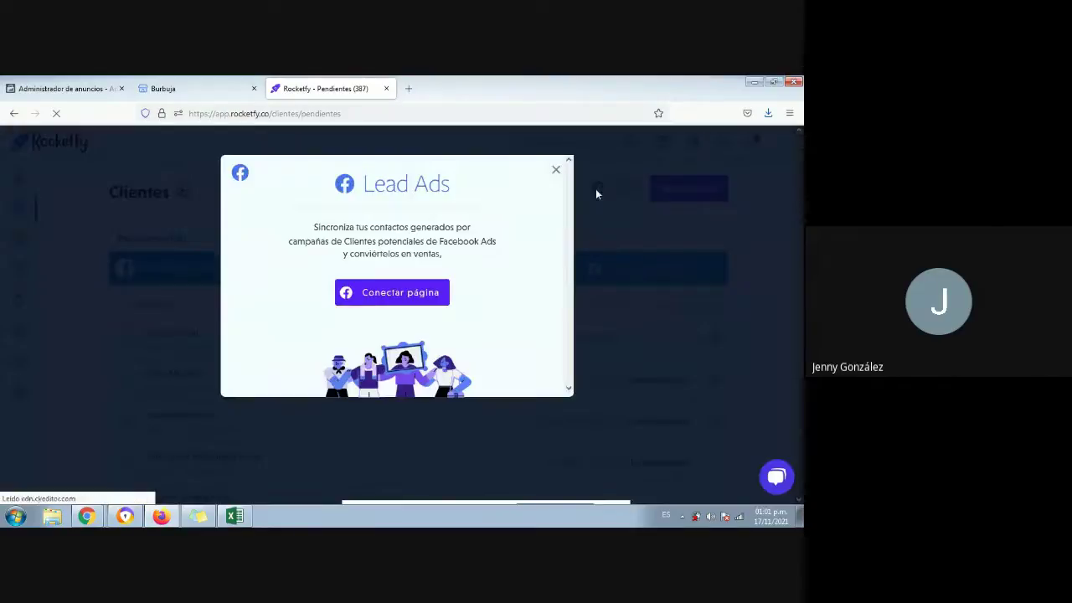
{"action": "left_click", "coordinate": [397, 295]}
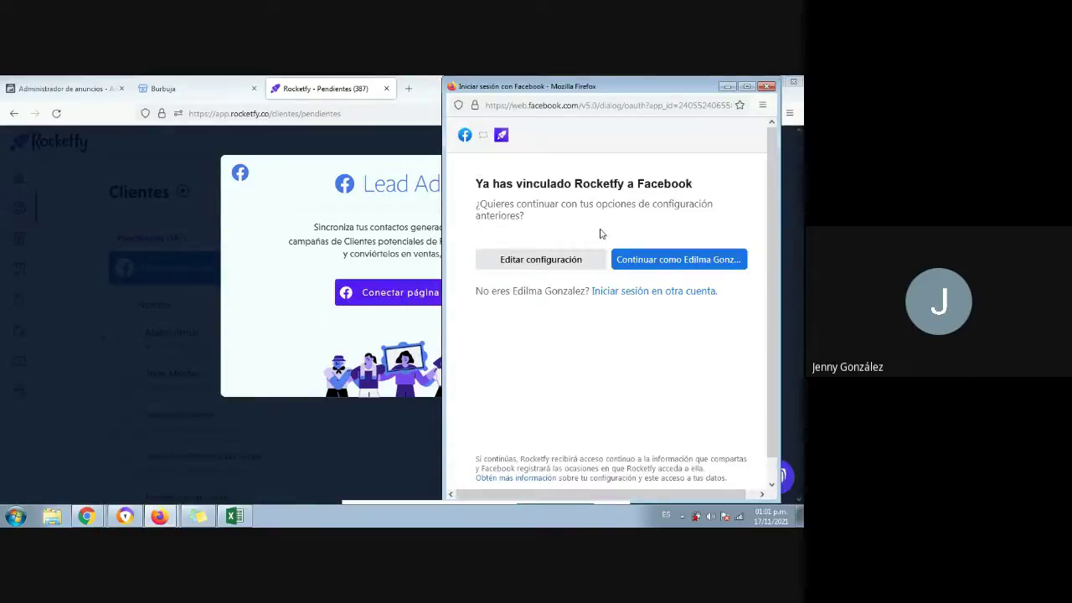
{"action": "left_click", "coordinate": [706, 265]}
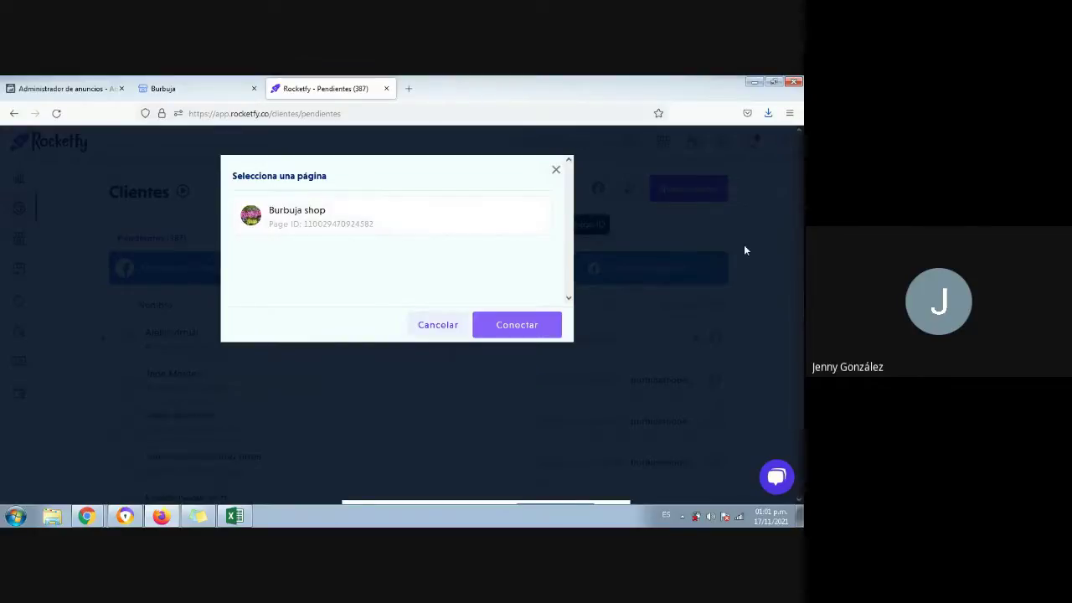
{"action": "left_click", "coordinate": [312, 220]}
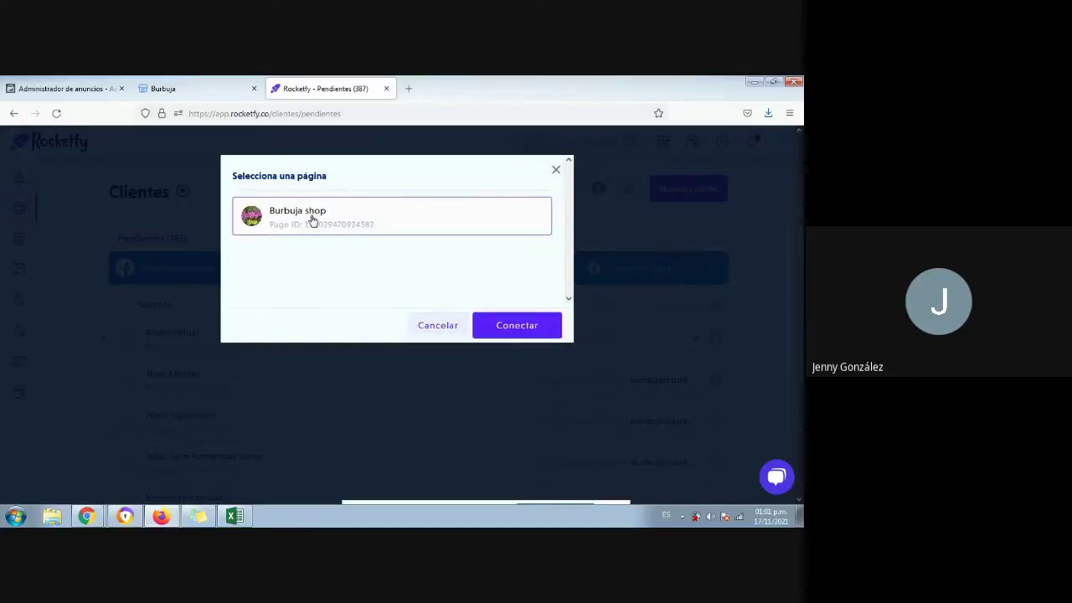
{"action": "left_click", "coordinate": [499, 328]}
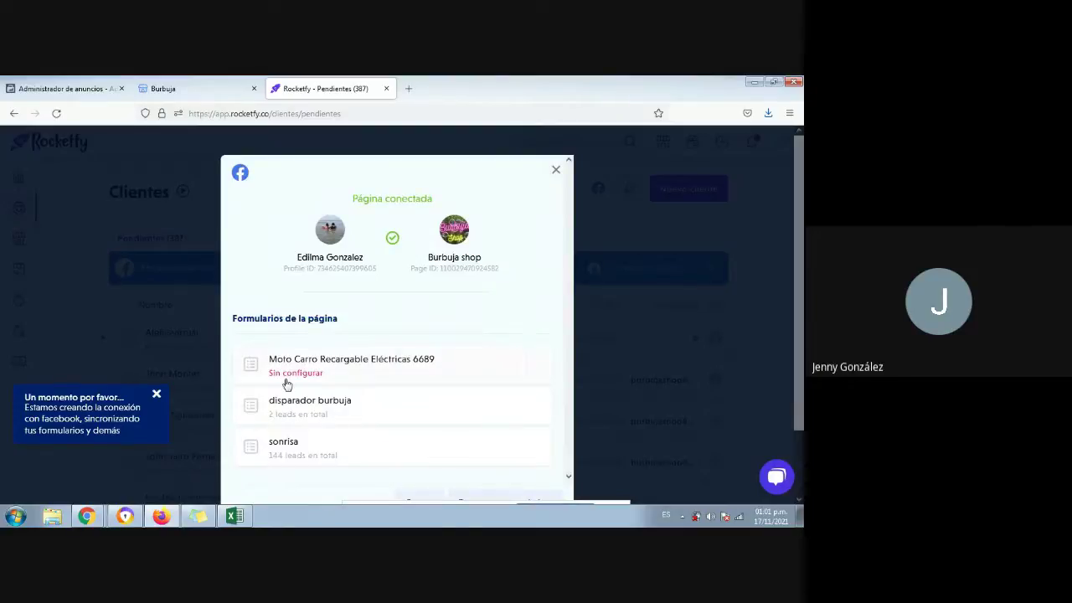
{"action": "scroll", "coordinate": [297, 349], "scroll_direction": "down", "scroll_amount": 2}
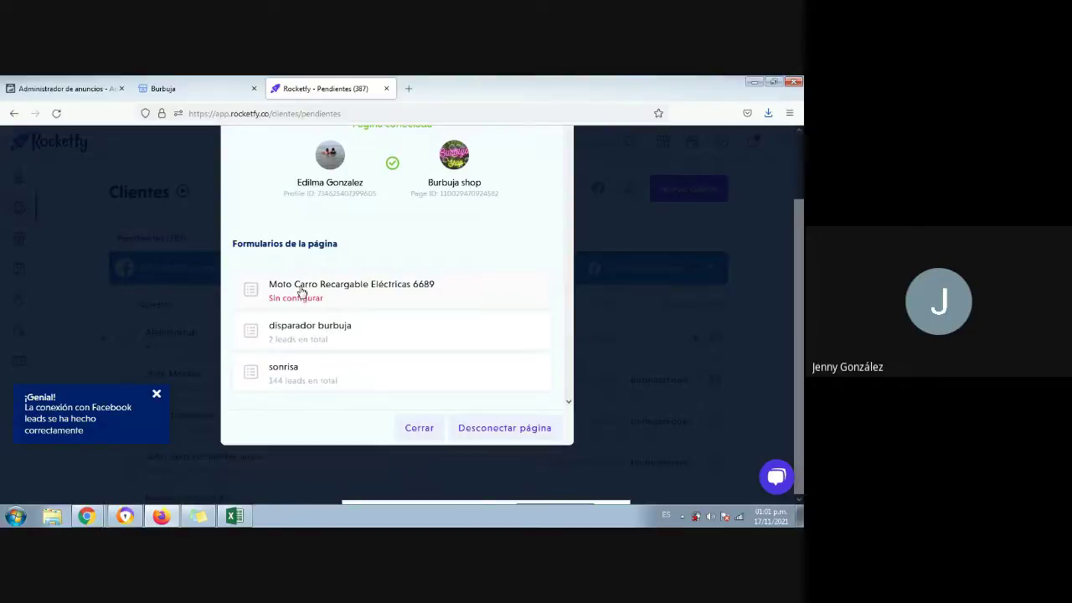
{"action": "left_click", "coordinate": [84, 94]}
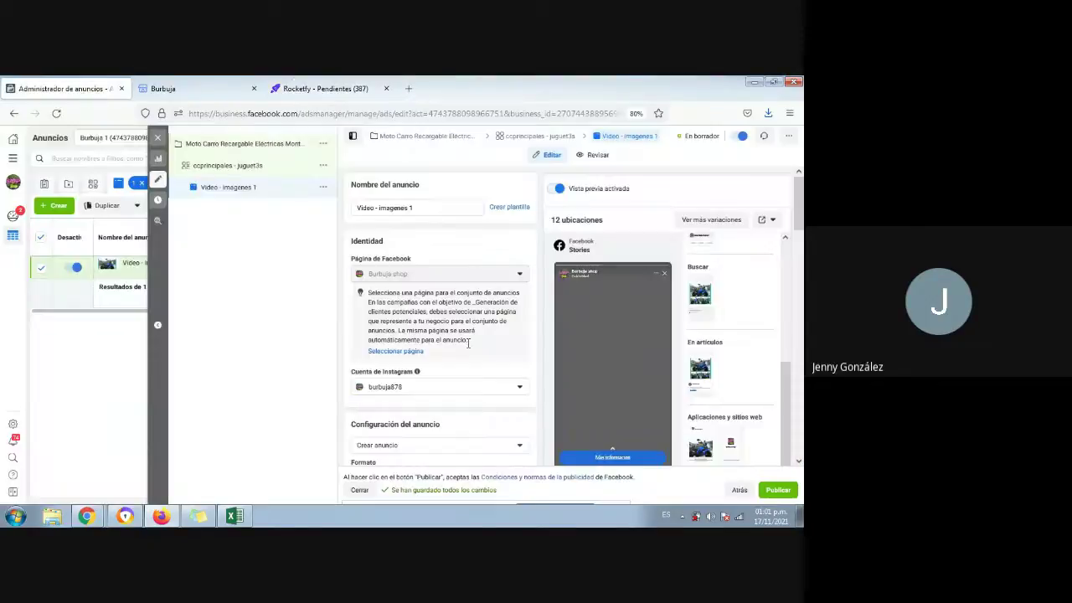
Scroll through the ad's content settings in Ads Manager, then return to Rocketfy's page dialog.
{"action": "scroll", "coordinate": [468, 342], "scroll_direction": "down", "scroll_amount": 4}
{"action": "scroll", "coordinate": [437, 360], "scroll_direction": "down", "scroll_amount": 7}
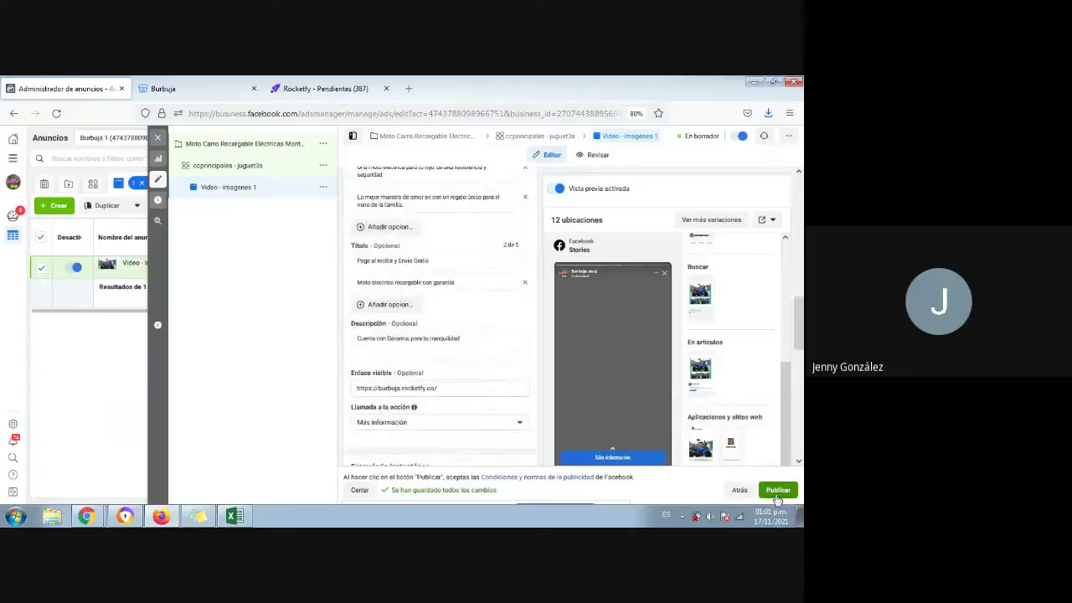
{"action": "left_click", "coordinate": [192, 93]}
{"action": "left_click", "coordinate": [287, 90]}
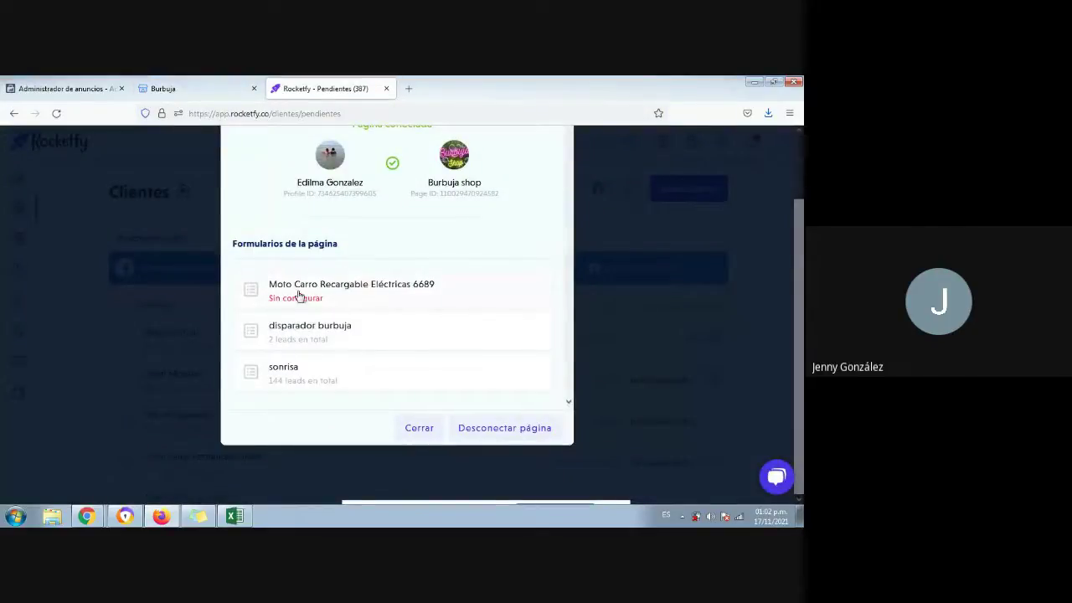
Compare the Ads Manager ad editor with Rocketfy's connected-page dialog.
{"action": "scroll", "coordinate": [390, 304], "scroll_direction": "up", "scroll_amount": 2}
{"action": "scroll", "coordinate": [387, 299], "scroll_direction": "down", "scroll_amount": 2}
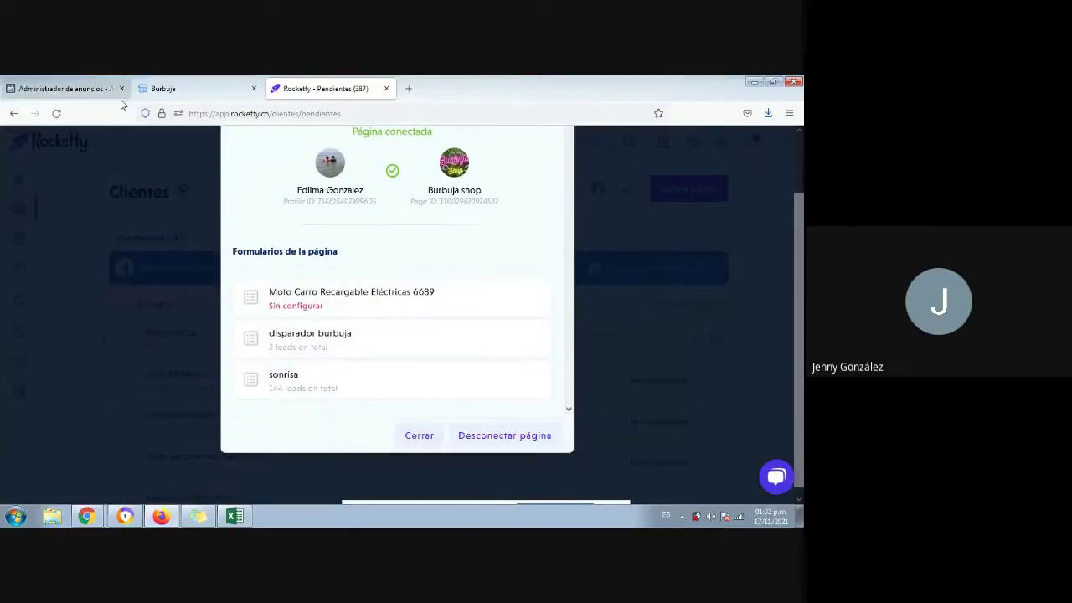
{"action": "left_click", "coordinate": [80, 92]}
{"action": "left_click_drag", "start_coordinate": [802, 343], "coordinate": [800, 180]}
{"action": "left_click", "coordinate": [275, 92]}
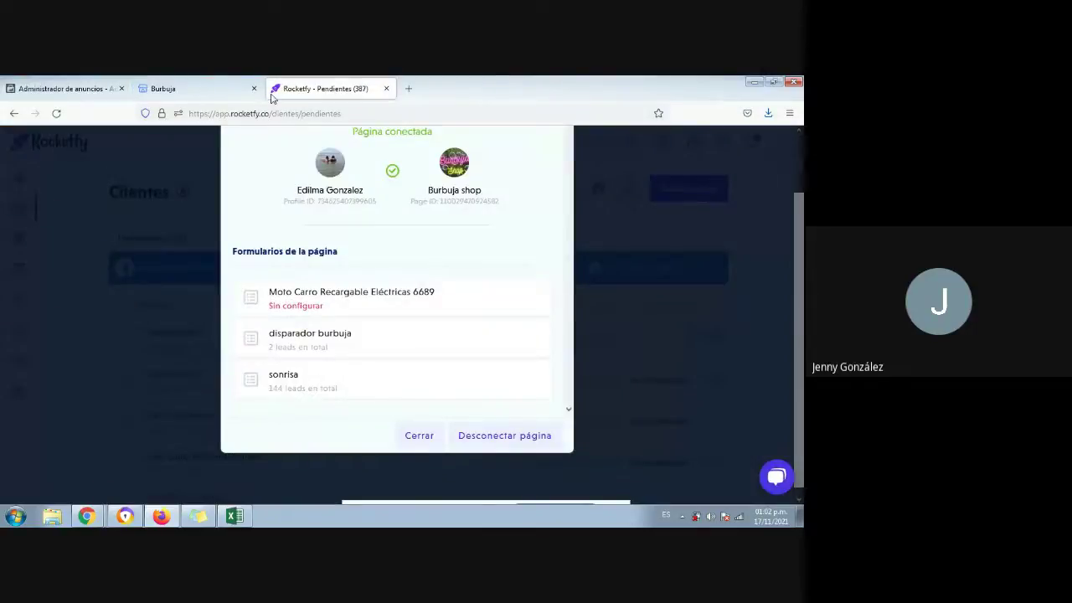
Review the 'Moto Carro Recargable Eléctricas 6689' form and the Página conectada confirmation.
{"action": "triple_click", "coordinate": [336, 299]}
{"action": "double_click", "coordinate": [330, 303]}
{"action": "left_click", "coordinate": [330, 307]}
{"action": "left_click", "coordinate": [77, 89]}
{"action": "left_click", "coordinate": [308, 92]}
{"action": "scroll", "coordinate": [459, 365], "scroll_direction": "up", "scroll_amount": 1}
{"action": "scroll", "coordinate": [459, 366], "scroll_direction": "down", "scroll_amount": 1}
{"action": "scroll", "coordinate": [394, 329], "scroll_direction": "up", "scroll_amount": 1}
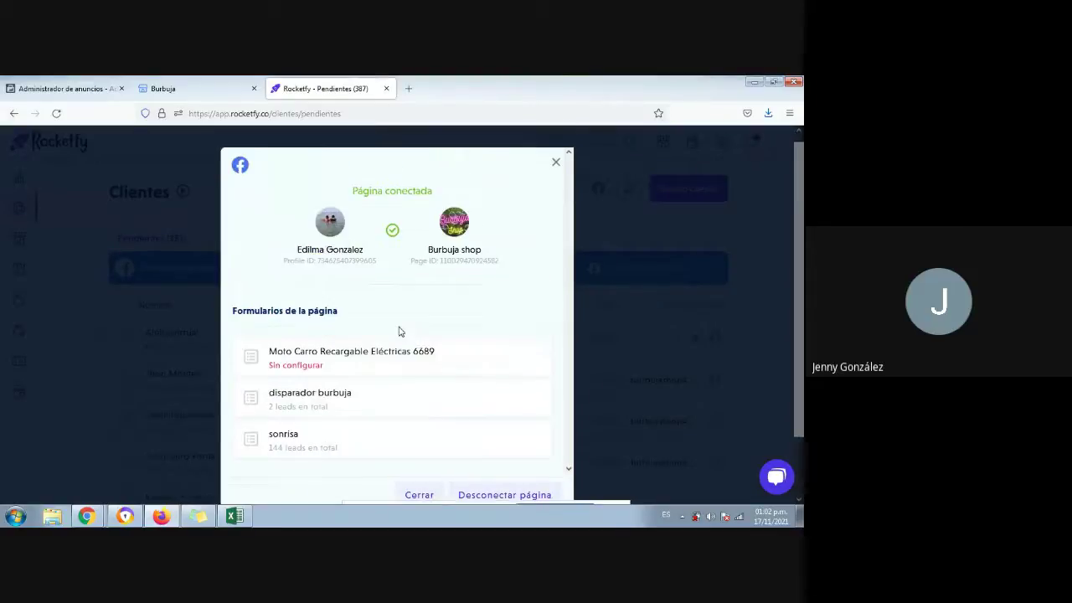
{"action": "left_click_drag", "start_coordinate": [353, 211], "coordinate": [432, 199]}
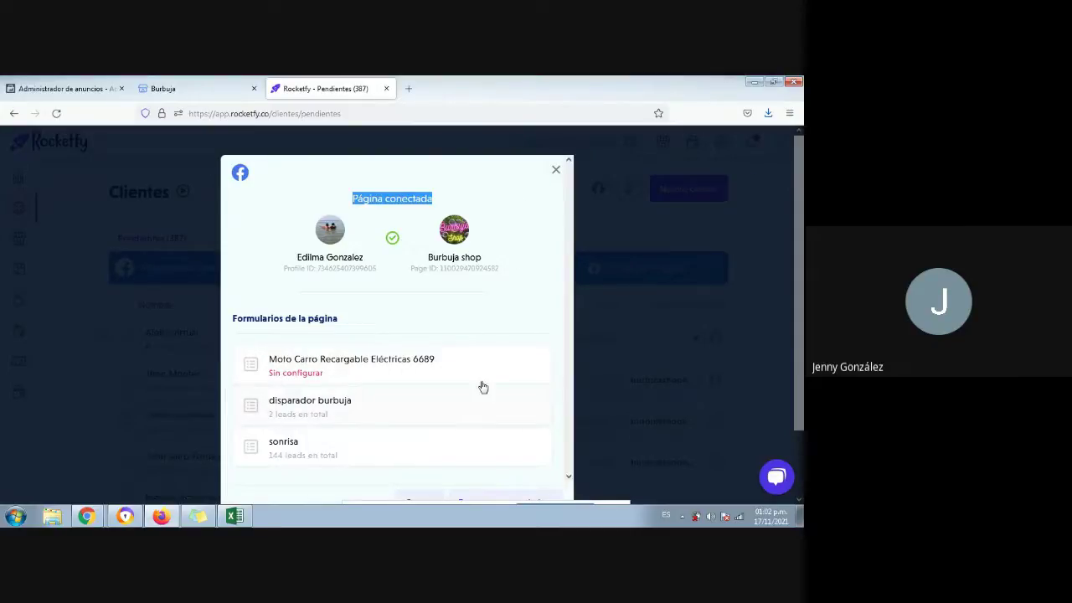
Close the connected-page dialog, reload Clientes, and open the second pending lead.
{"action": "left_click", "coordinate": [556, 169]}
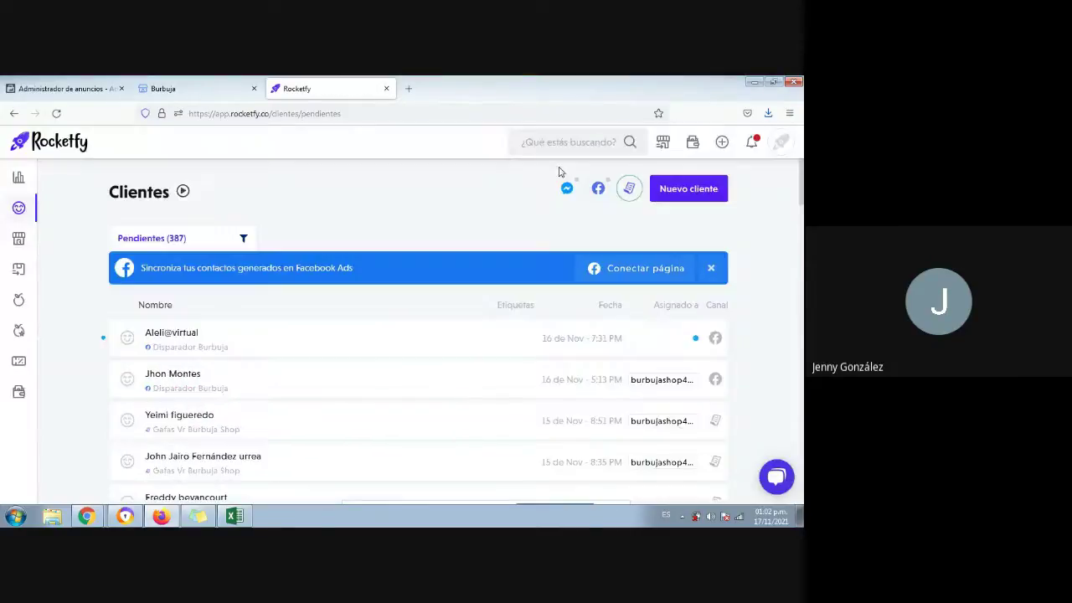
{"action": "left_click", "coordinate": [57, 113]}
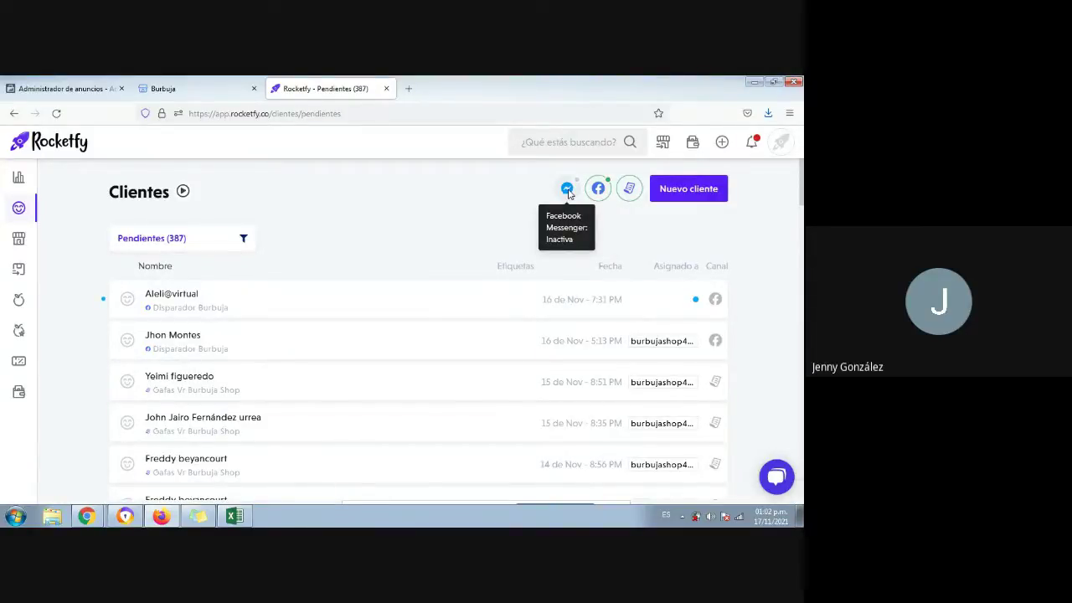
{"action": "left_click", "coordinate": [185, 344]}
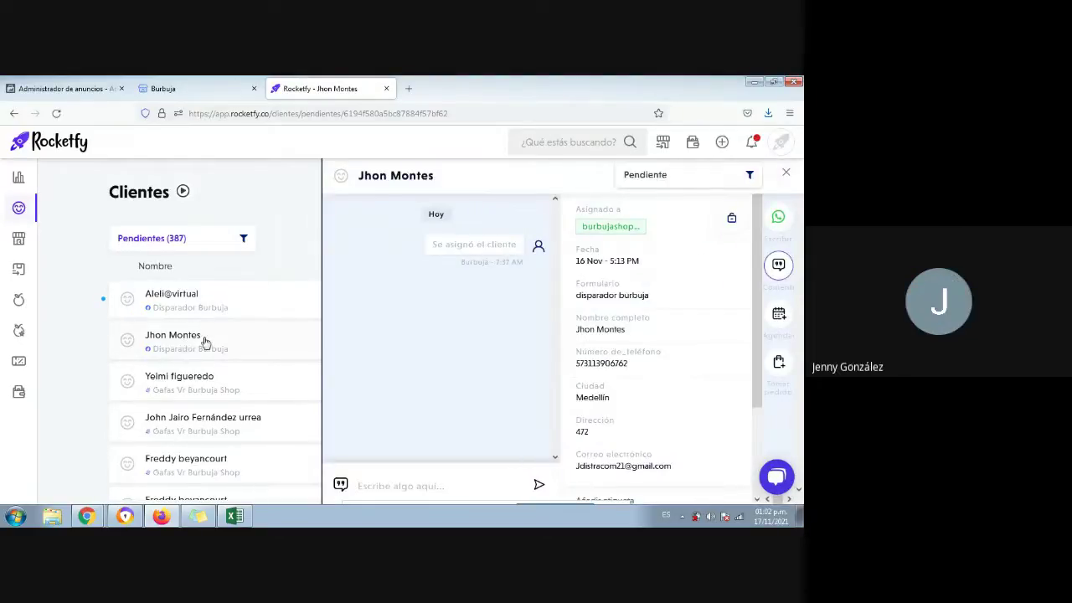
Check the lead's name and phone number, then start a new order (Tomar pedido).
{"action": "scroll", "coordinate": [752, 361], "scroll_direction": "down", "scroll_amount": 2}
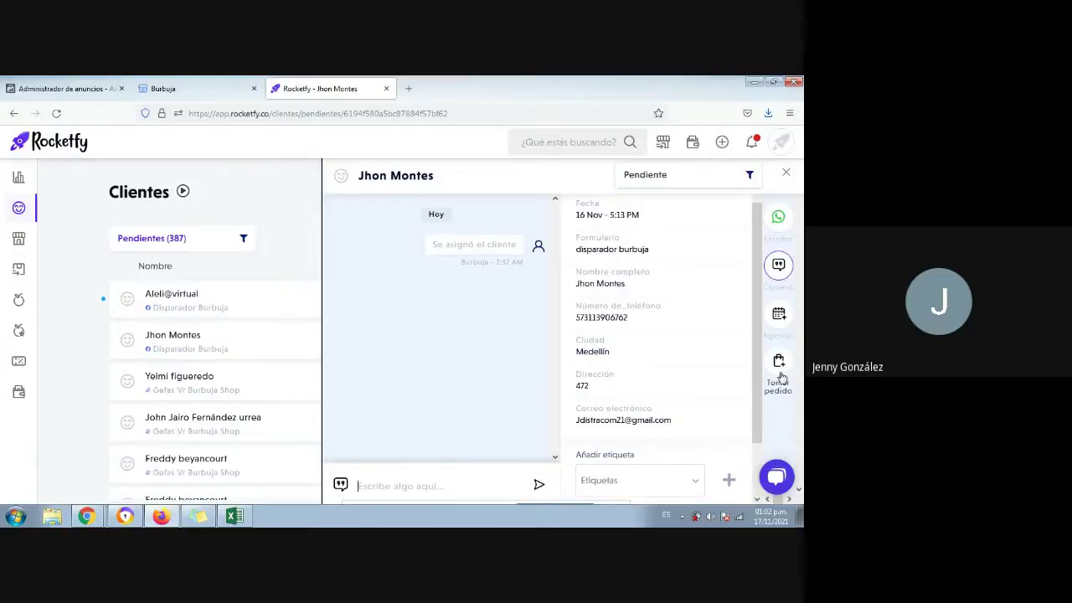
{"action": "left_click_drag", "start_coordinate": [607, 320], "coordinate": [653, 318]}
{"action": "left_click", "coordinate": [629, 298]}
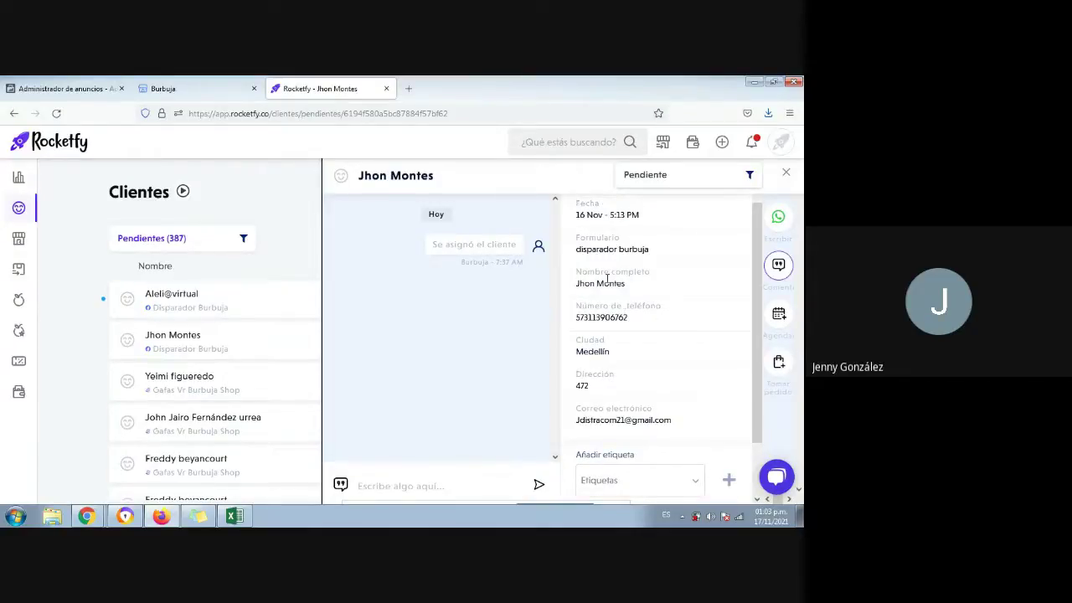
{"action": "left_click_drag", "start_coordinate": [621, 271], "coordinate": [647, 296]}
{"action": "left_click", "coordinate": [789, 367]}
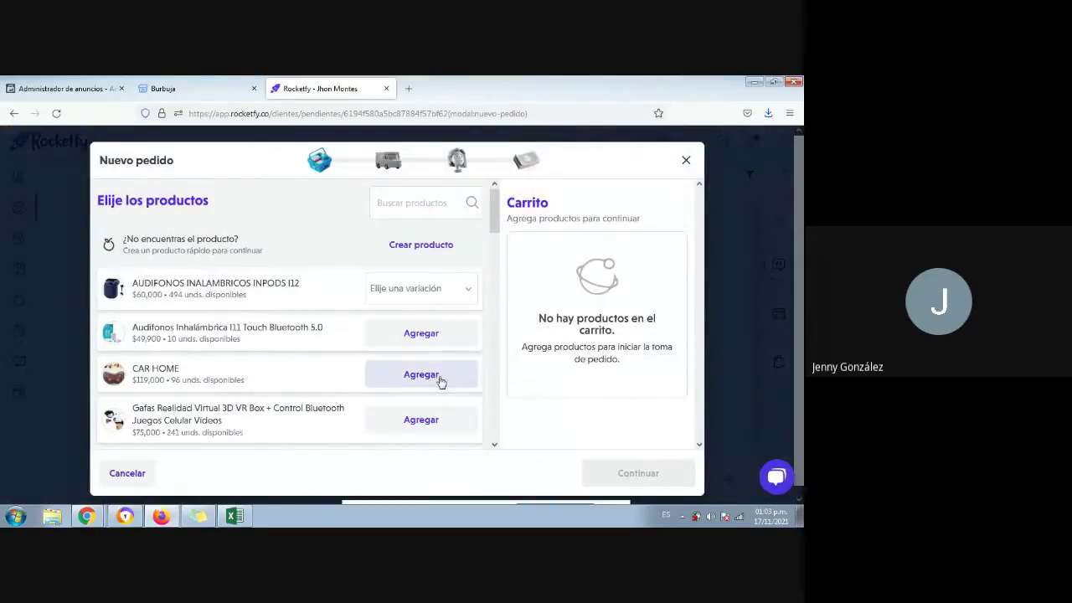
{"action": "left_click", "coordinate": [441, 378]}
{"action": "left_click", "coordinate": [638, 473]}
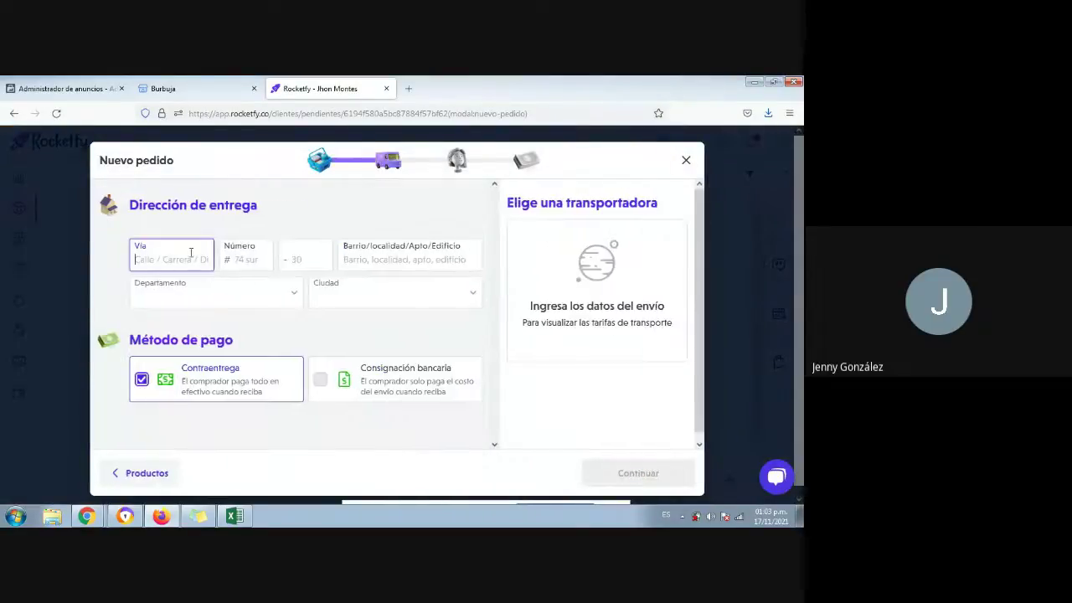
{"action": "left_click", "coordinate": [686, 160]}
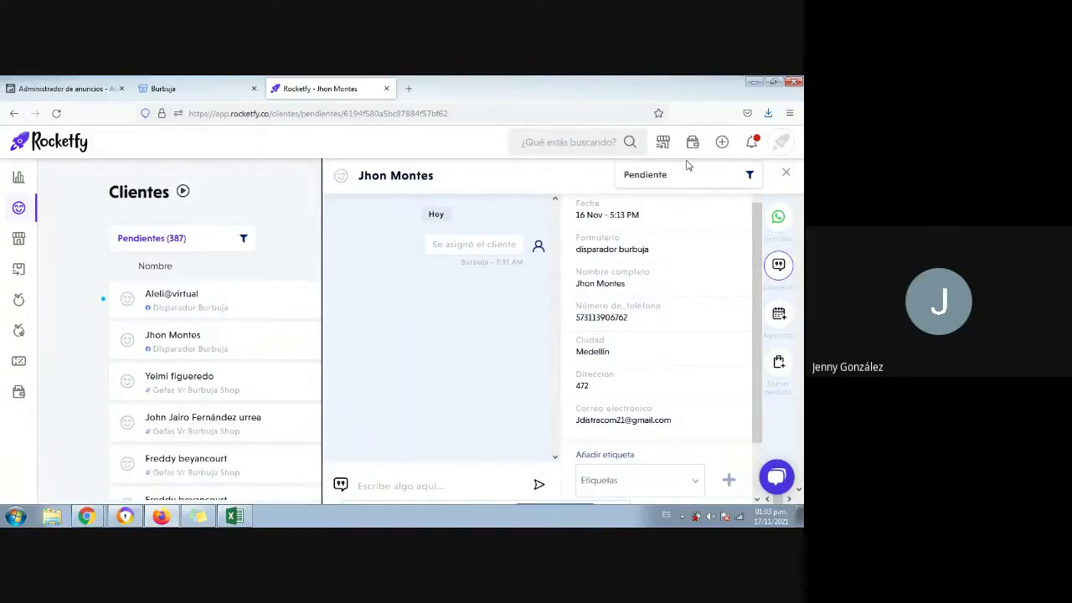
{"action": "scroll", "coordinate": [725, 306], "scroll_direction": "down", "scroll_amount": 1}
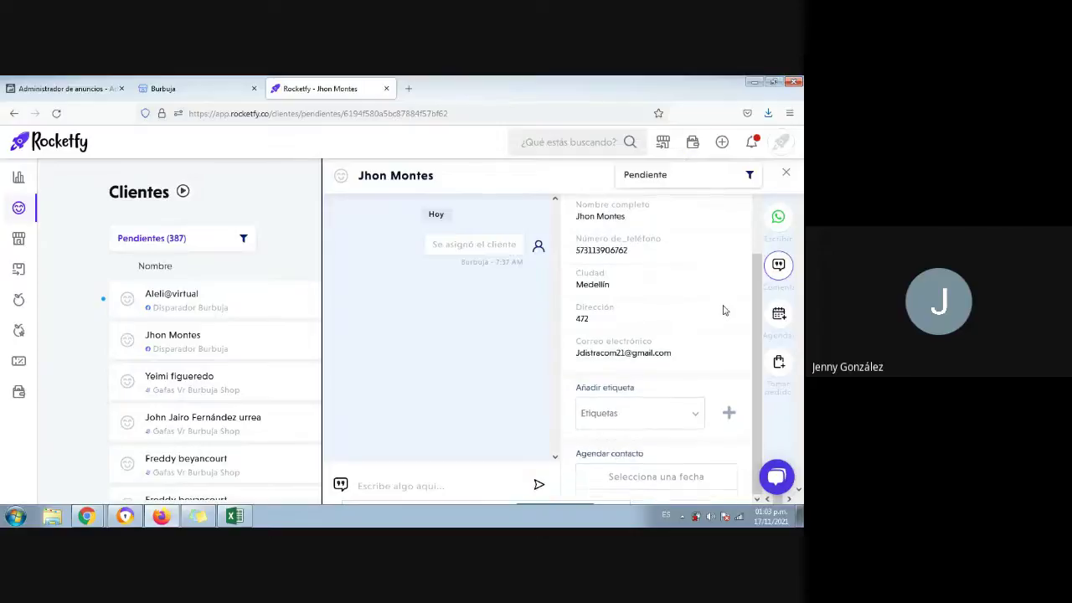
{"action": "left_click", "coordinate": [611, 418]}
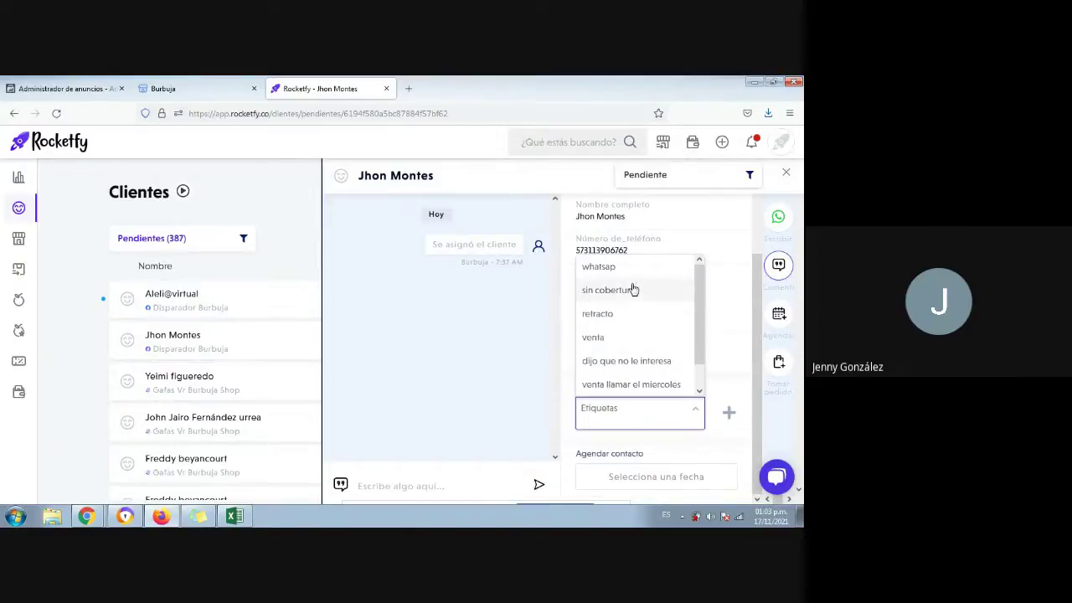
{"action": "scroll", "coordinate": [701, 364], "scroll_direction": "down", "scroll_amount": 1}
{"action": "scroll", "coordinate": [701, 364], "scroll_direction": "up", "scroll_amount": 1}
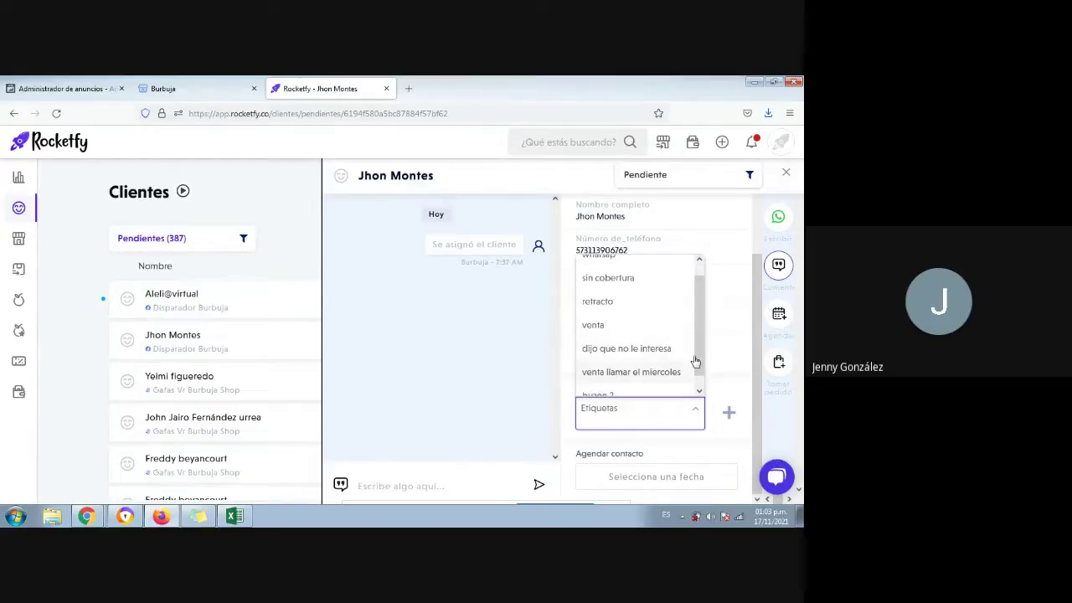
{"action": "scroll", "coordinate": [697, 366], "scroll_direction": "down", "scroll_amount": 1}
{"action": "left_click", "coordinate": [728, 335]}
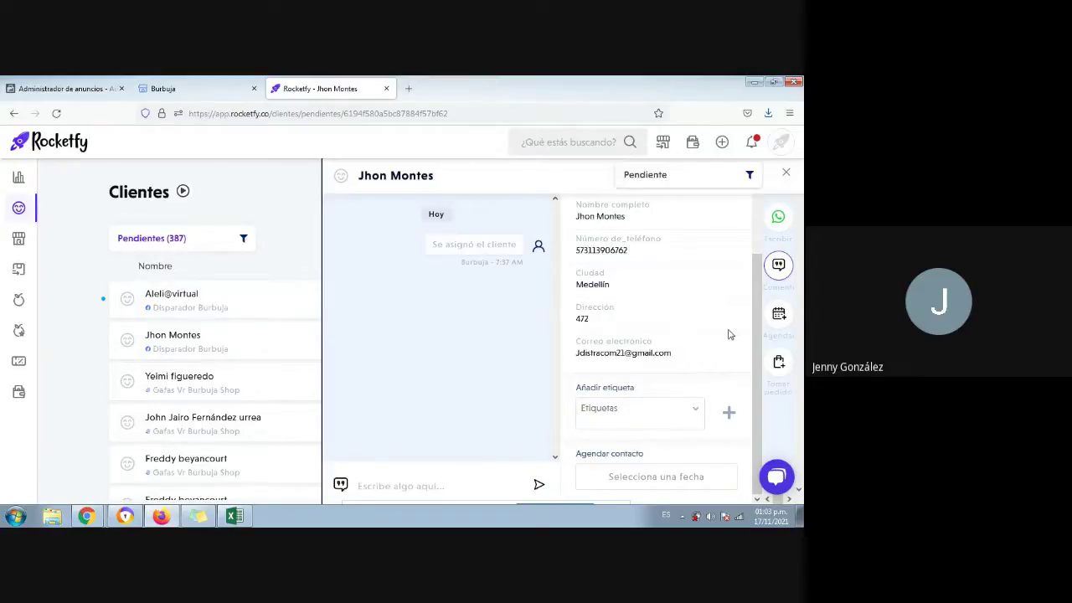
{"action": "left_click", "coordinate": [163, 247]}
{"action": "mouse_move", "coordinate": [158, 323]}
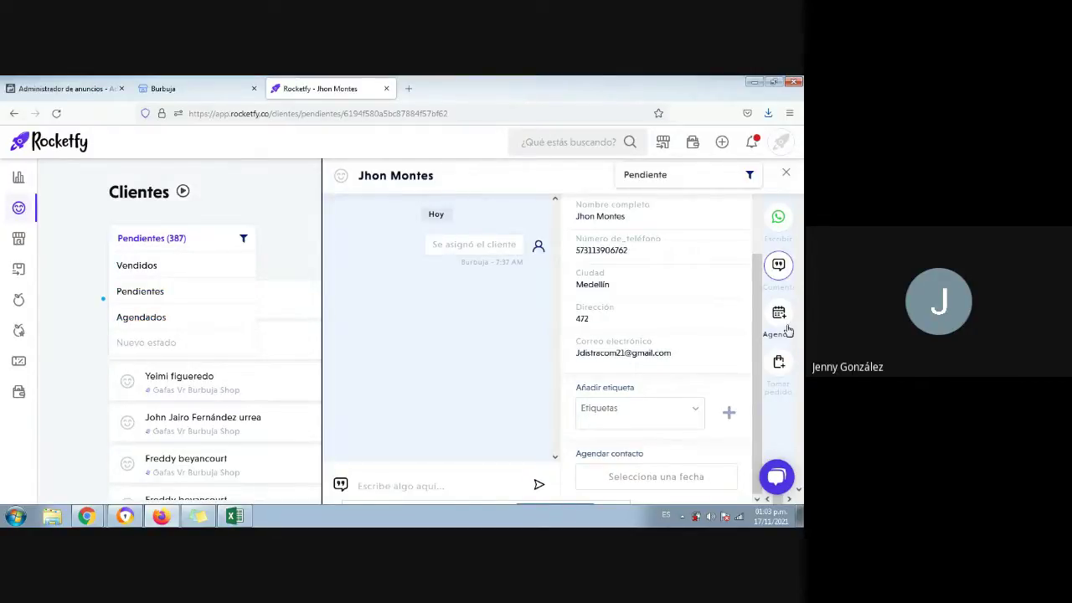
{"action": "left_click", "coordinate": [780, 322]}
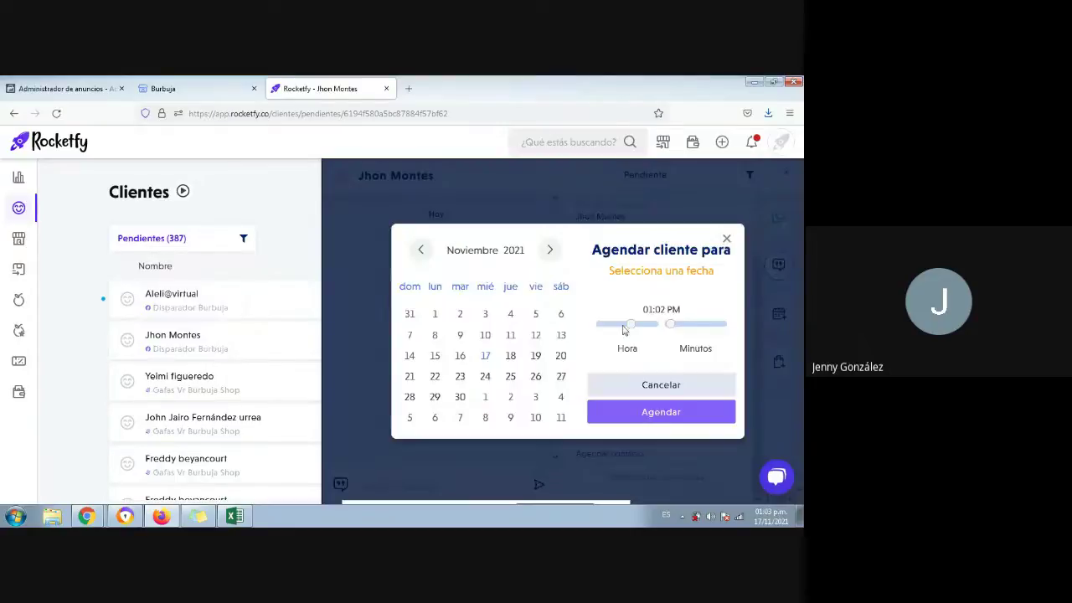
{"action": "left_click", "coordinate": [726, 238]}
Select the lead's phone number and open a WhatsApp chat with it via Escribir.
{"action": "scroll", "coordinate": [725, 306], "scroll_direction": "up", "scroll_amount": 3}
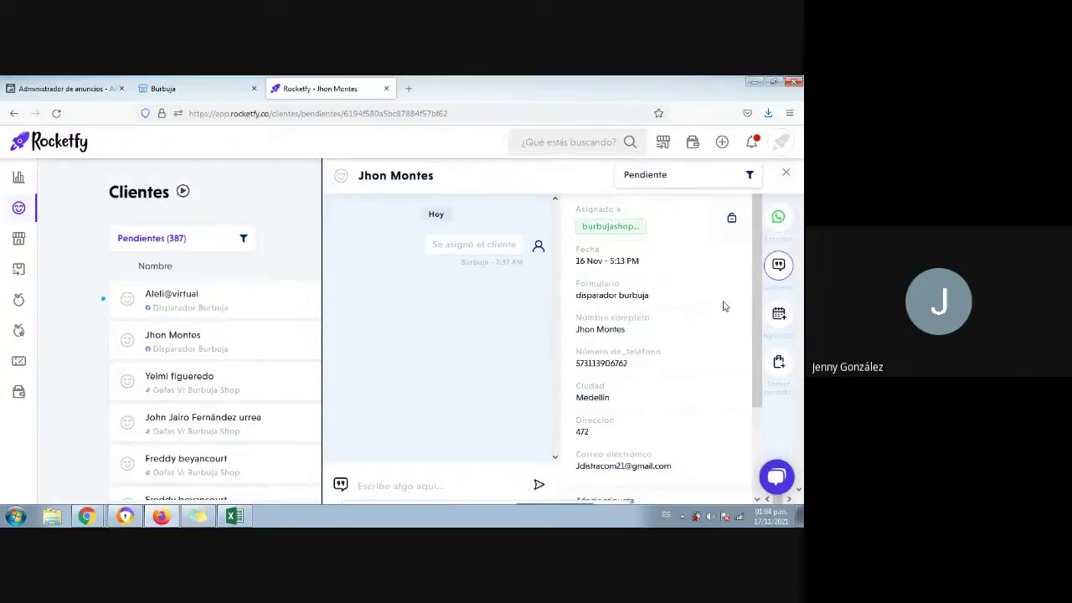
{"action": "scroll", "coordinate": [725, 306], "scroll_direction": "down", "scroll_amount": 3}
{"action": "scroll", "coordinate": [725, 306], "scroll_direction": "up", "scroll_amount": 3}
{"action": "double_click", "coordinate": [606, 367]}
{"action": "left_click", "coordinate": [609, 368]}
{"action": "double_click", "coordinate": [613, 369]}
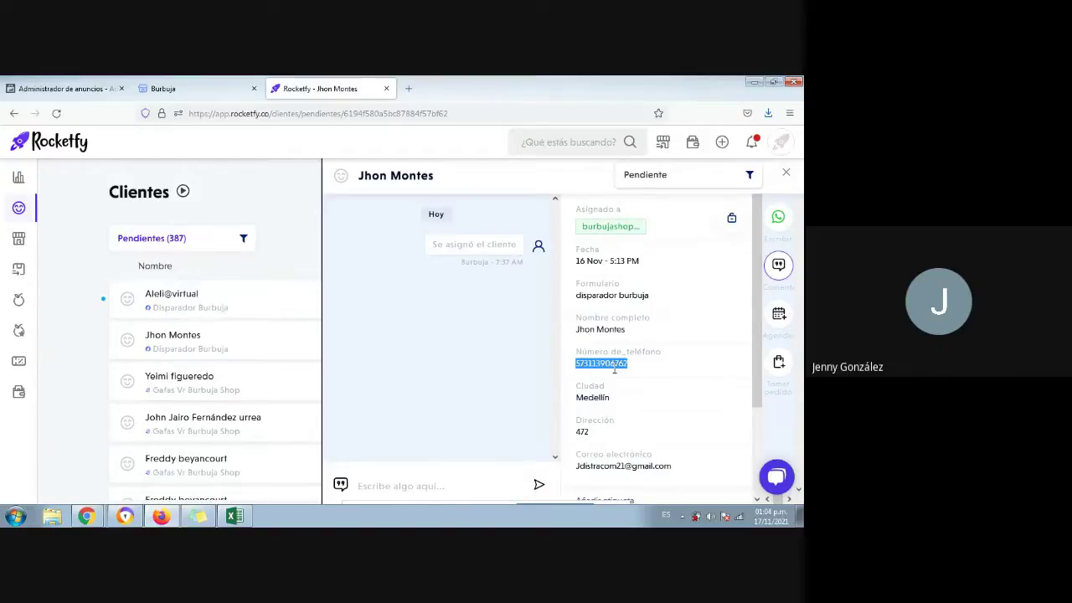
{"action": "left_click", "coordinate": [777, 219]}
{"action": "left_click", "coordinate": [777, 217]}
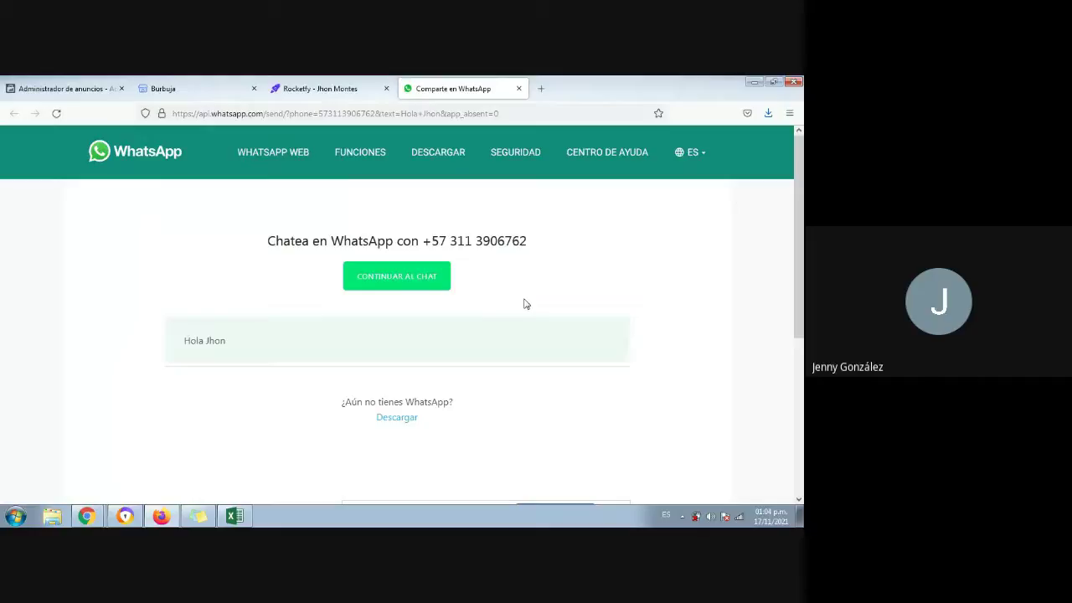
Close the WhatsApp tab and the lead's detail panel to return to the 387 pending leads.
{"action": "left_click", "coordinate": [518, 89]}
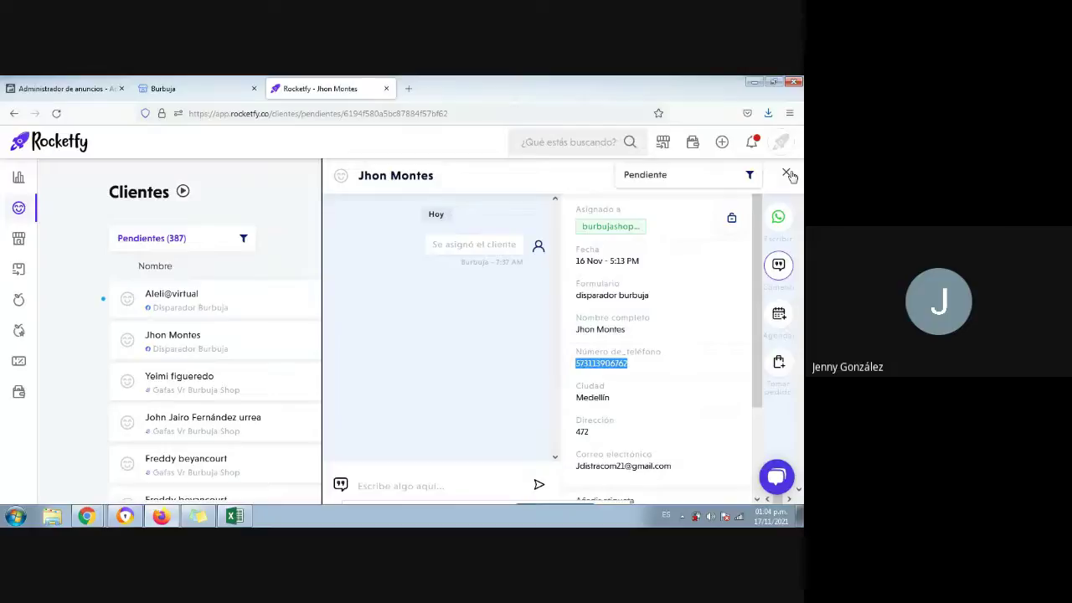
{"action": "left_click", "coordinate": [787, 175]}
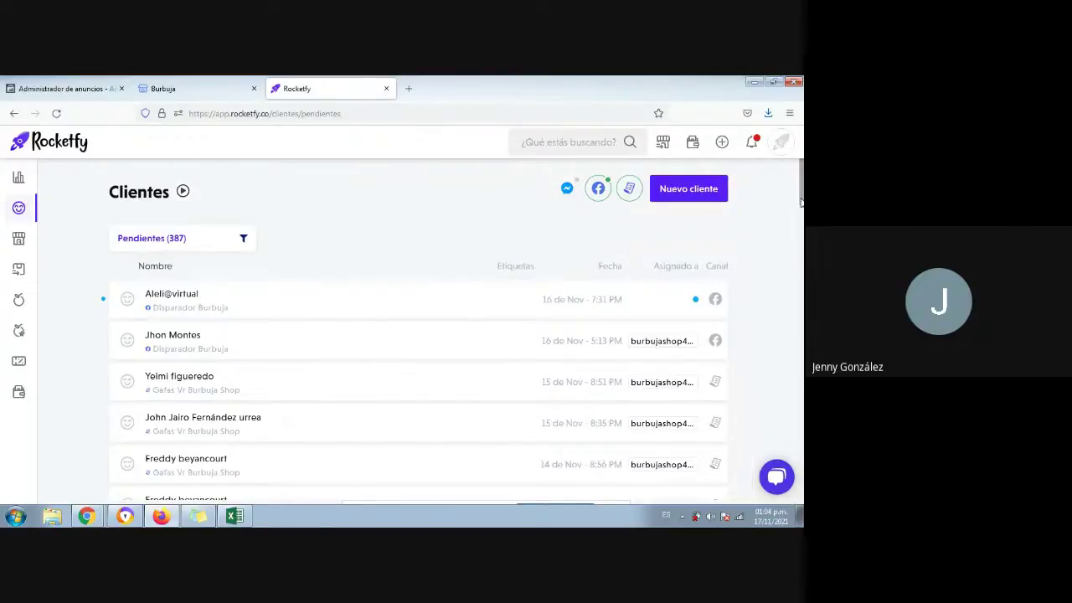
{"action": "scroll", "coordinate": [801, 198], "scroll_direction": "down", "scroll_amount": 1}
{"action": "scroll", "coordinate": [802, 198], "scroll_direction": "up", "scroll_amount": 1}
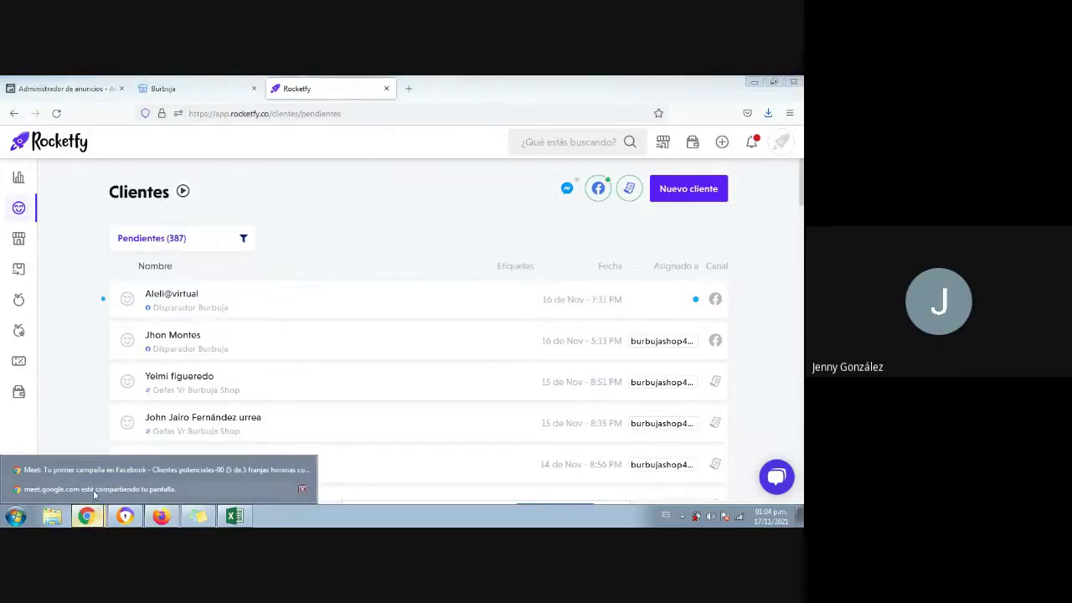
{"action": "left_click", "coordinate": [92, 519]}
Stop sharing the browser window from Meet's presentation options.
{"action": "left_click", "coordinate": [411, 480]}
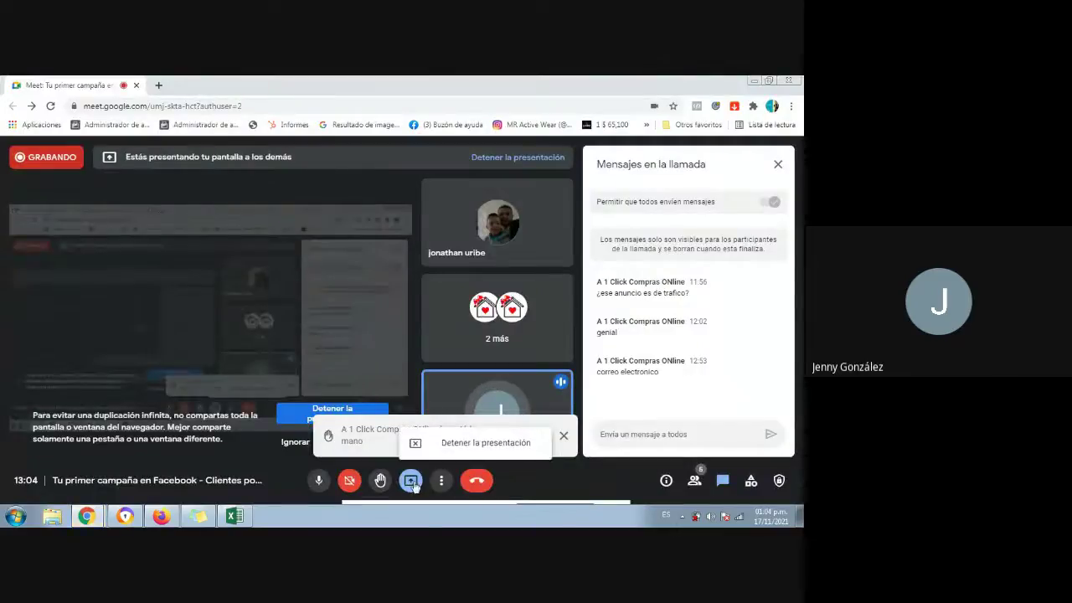
{"action": "left_click", "coordinate": [448, 447]}
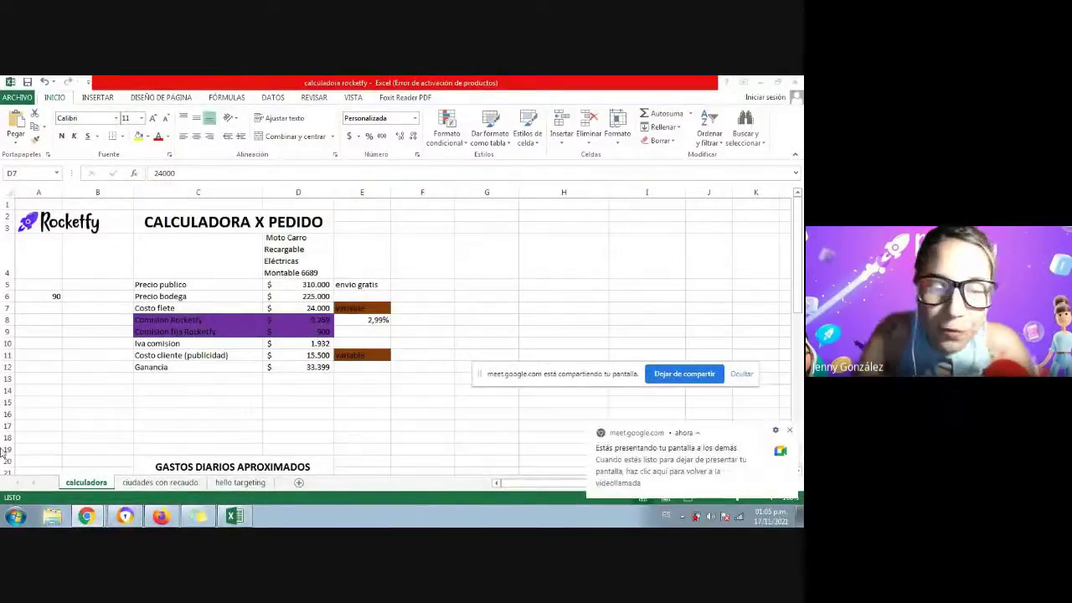
Show the profit formula in cell D12 of the per-order calculator.
{"action": "left_click", "coordinate": [296, 366]}
{"action": "left_click", "coordinate": [787, 432]}
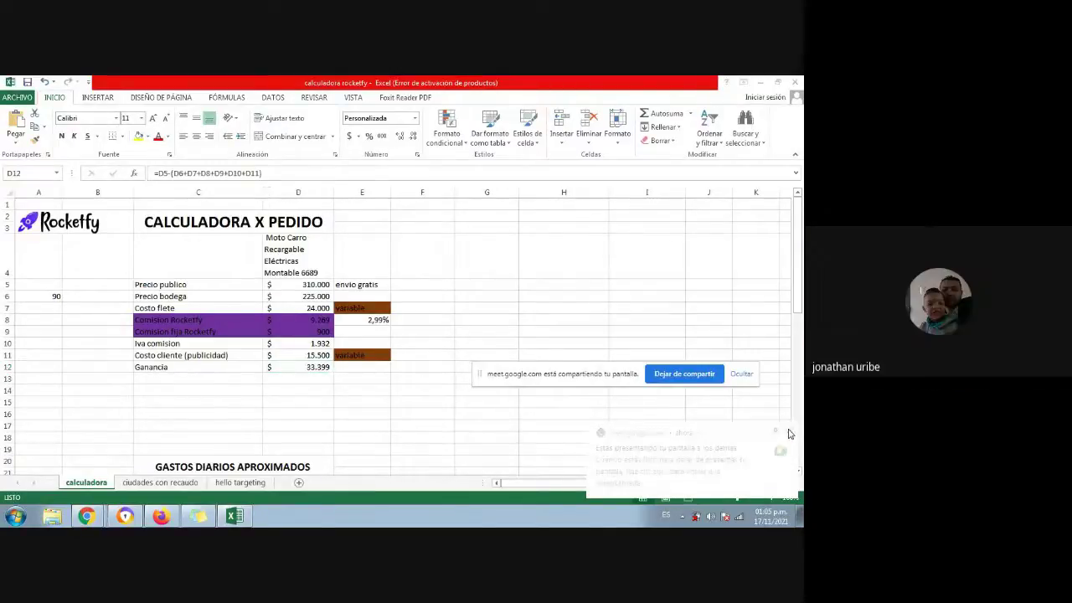
{"action": "left_click_drag", "start_coordinate": [610, 377], "coordinate": [409, 424]}
{"action": "left_click", "coordinate": [323, 366]}
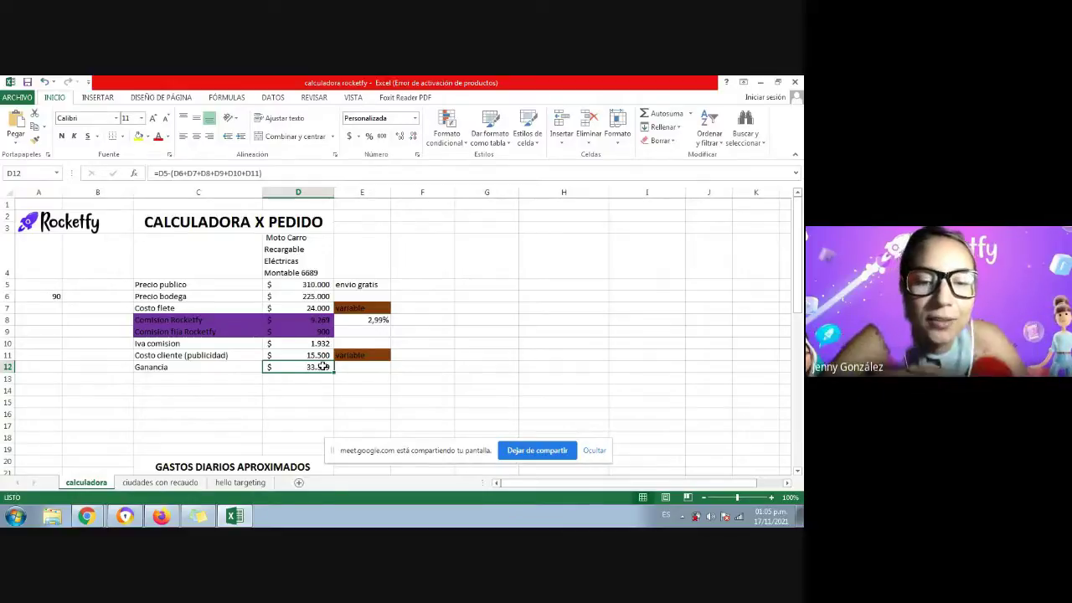
{"action": "left_click_drag", "start_coordinate": [318, 384], "coordinate": [318, 422]}
{"action": "left_click", "coordinate": [322, 368]}
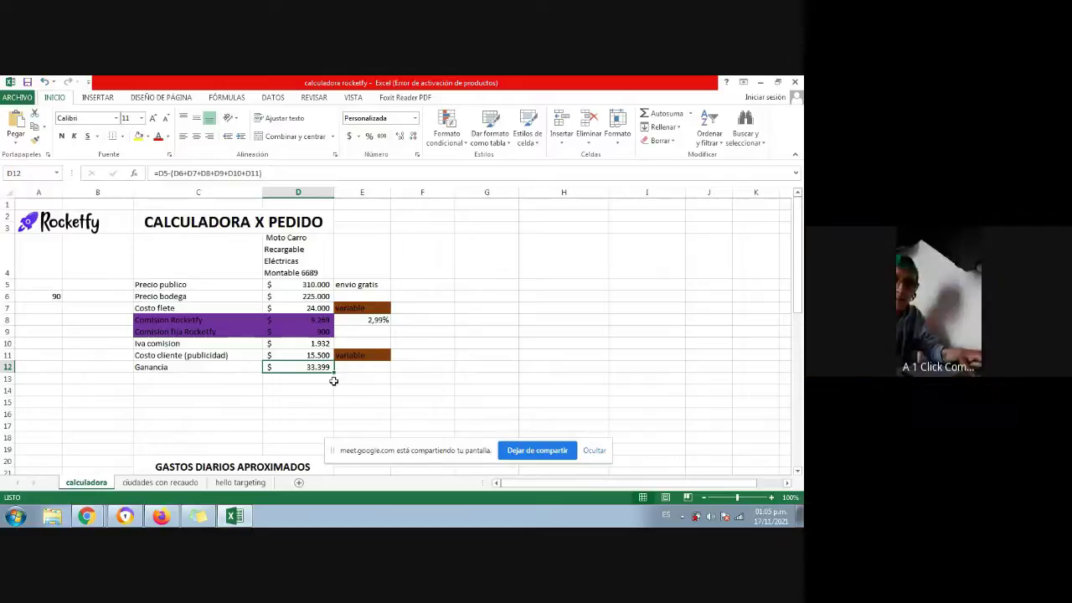
Inspect the product name in D4, the title, the Ganancia label and the advertising cost in D11.
{"action": "left_click", "coordinate": [328, 256]}
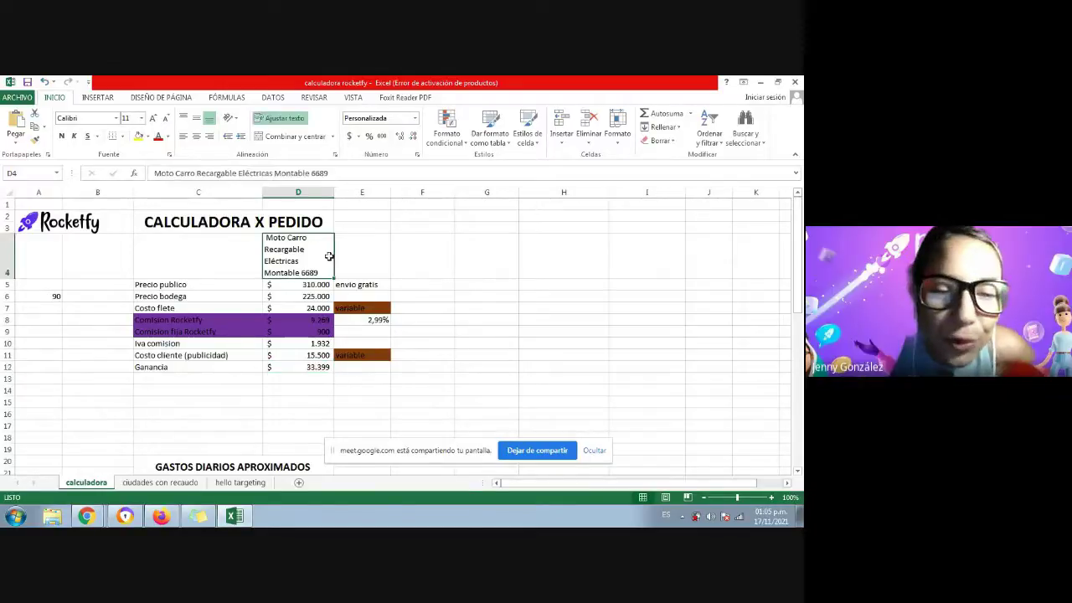
{"action": "left_click", "coordinate": [359, 263]}
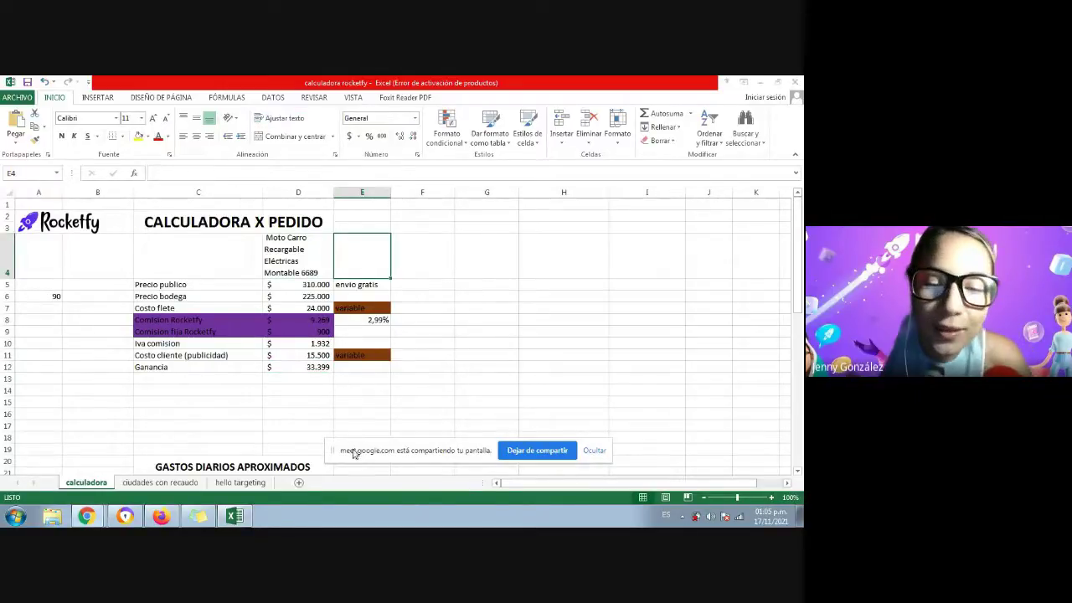
{"action": "left_click", "coordinate": [295, 250]}
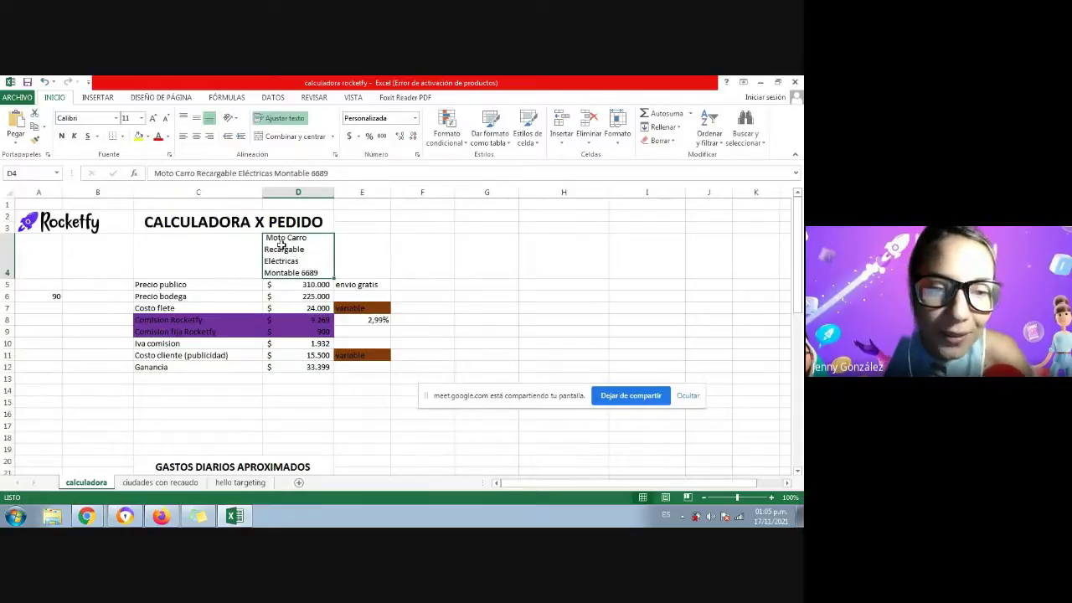
{"action": "left_click", "coordinate": [243, 223]}
{"action": "left_click", "coordinate": [179, 378]}
{"action": "left_click", "coordinate": [179, 366]}
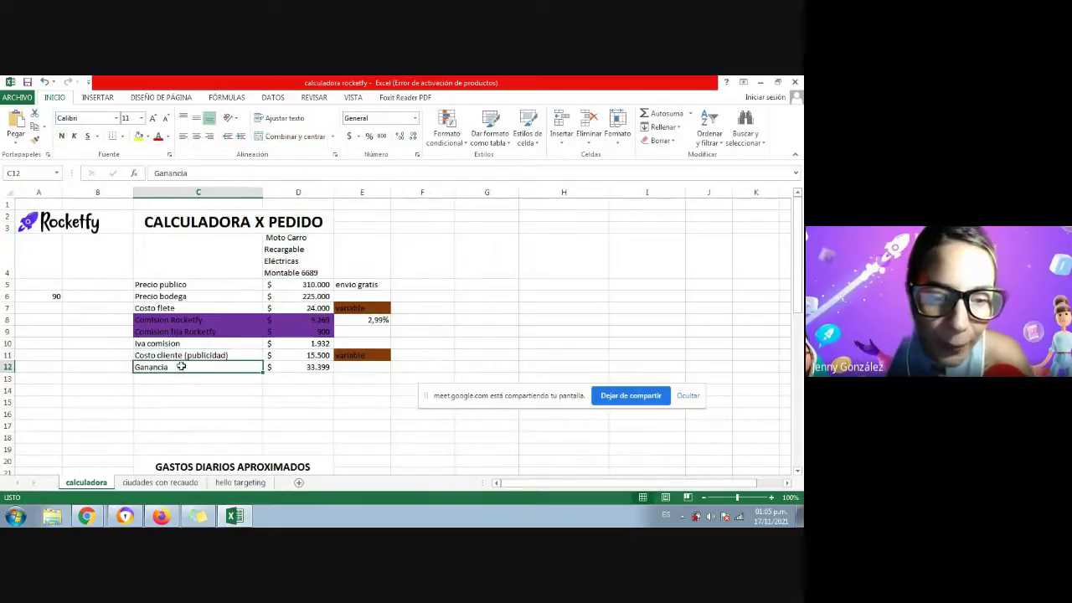
{"action": "left_click", "coordinate": [270, 355]}
{"action": "left_click", "coordinate": [264, 370]}
Review the 'ciudades con recaudo' sheet, including the city yumbo in A7.
{"action": "left_click", "coordinate": [160, 483]}
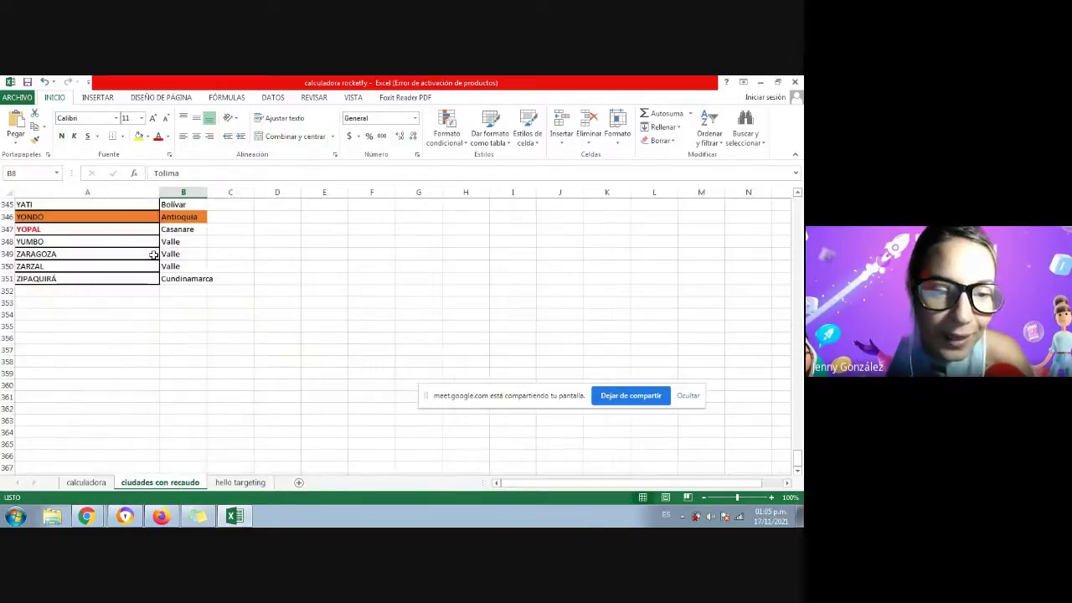
{"action": "scroll", "coordinate": [143, 237], "scroll_direction": "up", "scroll_amount": 12}
{"action": "left_click_drag", "start_coordinate": [798, 413], "coordinate": [798, 201]}
{"action": "left_click", "coordinate": [138, 280]}
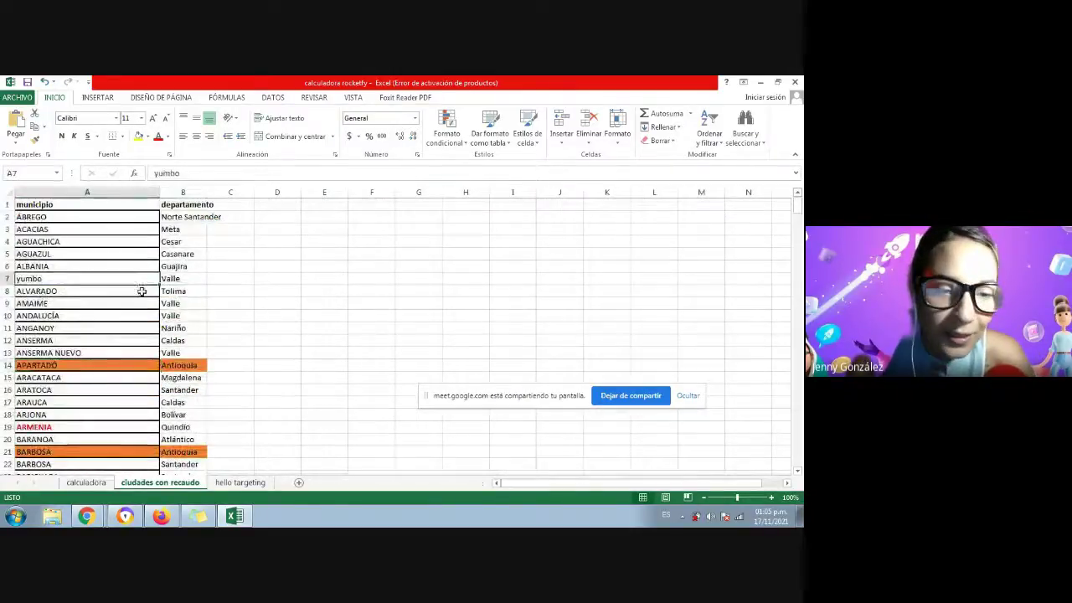
{"action": "scroll", "coordinate": [142, 297], "scroll_direction": "down", "scroll_amount": 15}
{"action": "scroll", "coordinate": [144, 303], "scroll_direction": "up", "scroll_amount": 15}
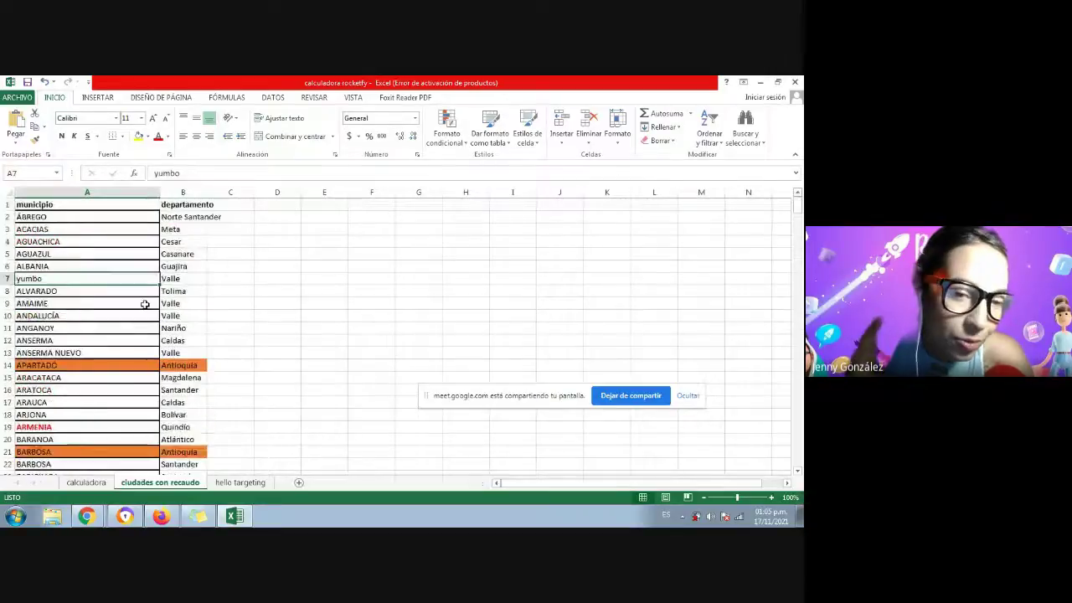
Look over the 'hello targeting' sheet below the extension link.
{"action": "left_click", "coordinate": [234, 482]}
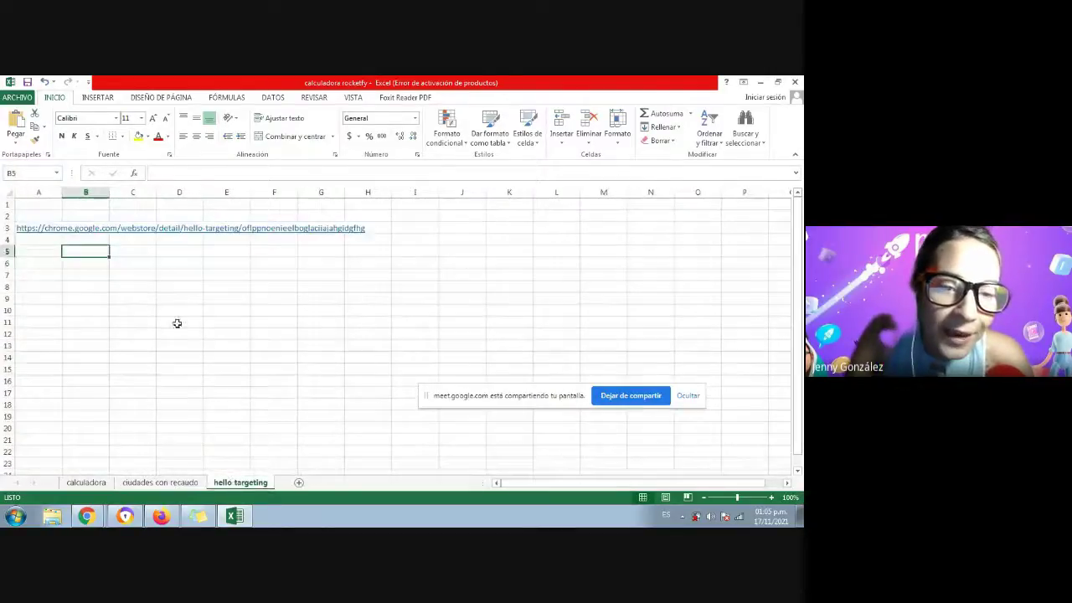
{"action": "left_click", "coordinate": [47, 260]}
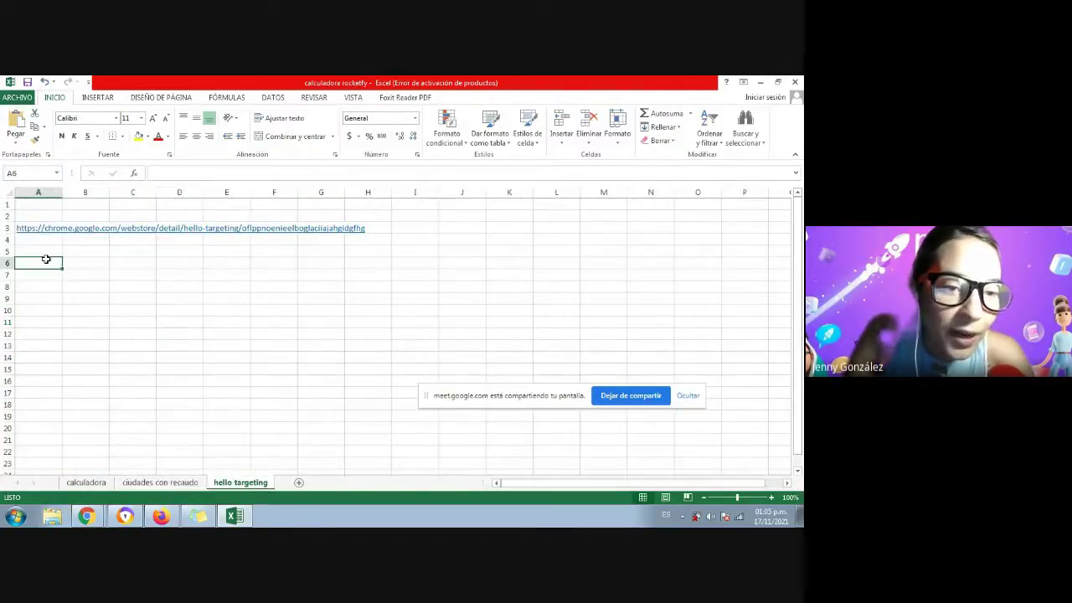
{"action": "left_click", "coordinate": [149, 275]}
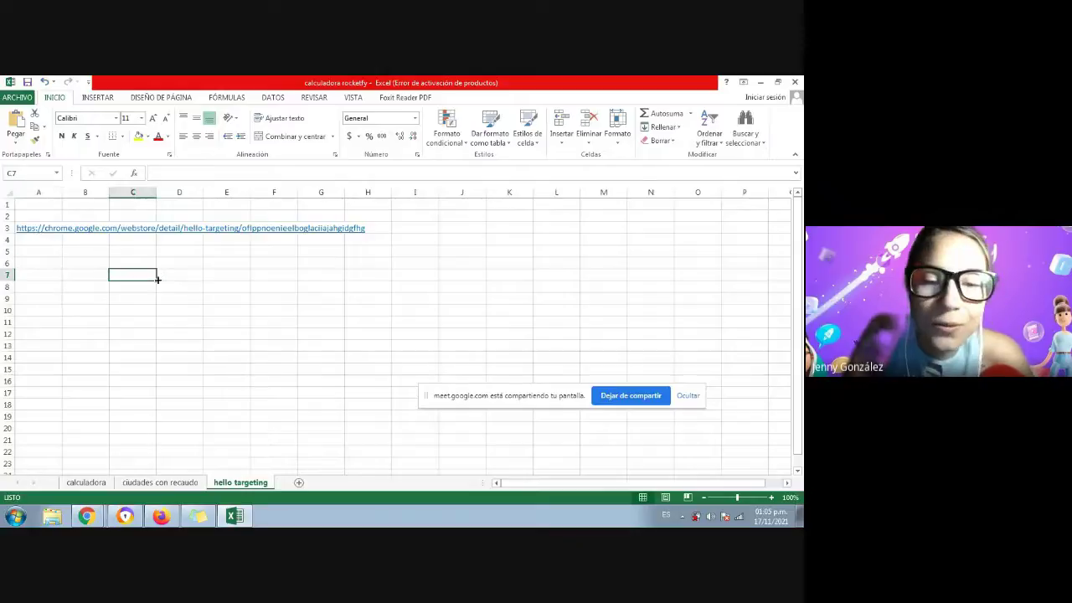
Minimise Excel and stop presenting the screen in Meet.
{"action": "left_click", "coordinate": [759, 82]}
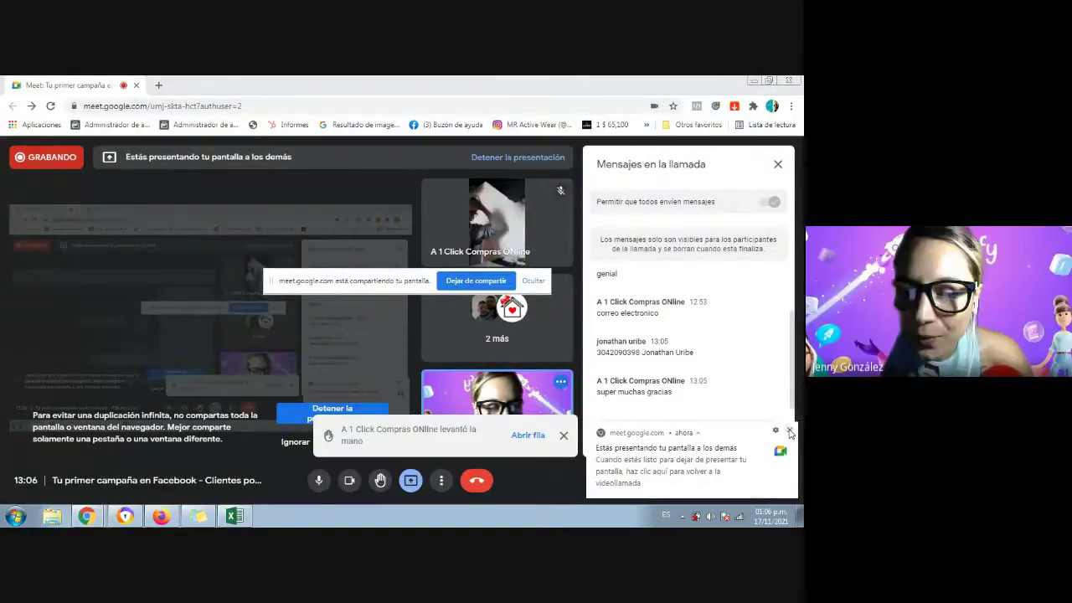
{"action": "left_click", "coordinate": [790, 431]}
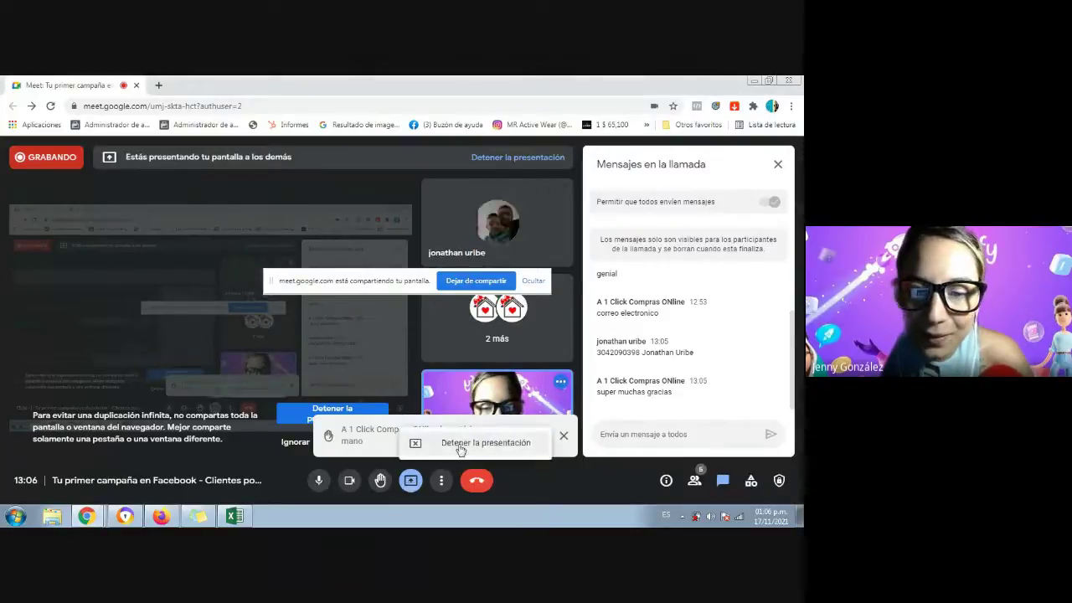
{"action": "left_click", "coordinate": [459, 449]}
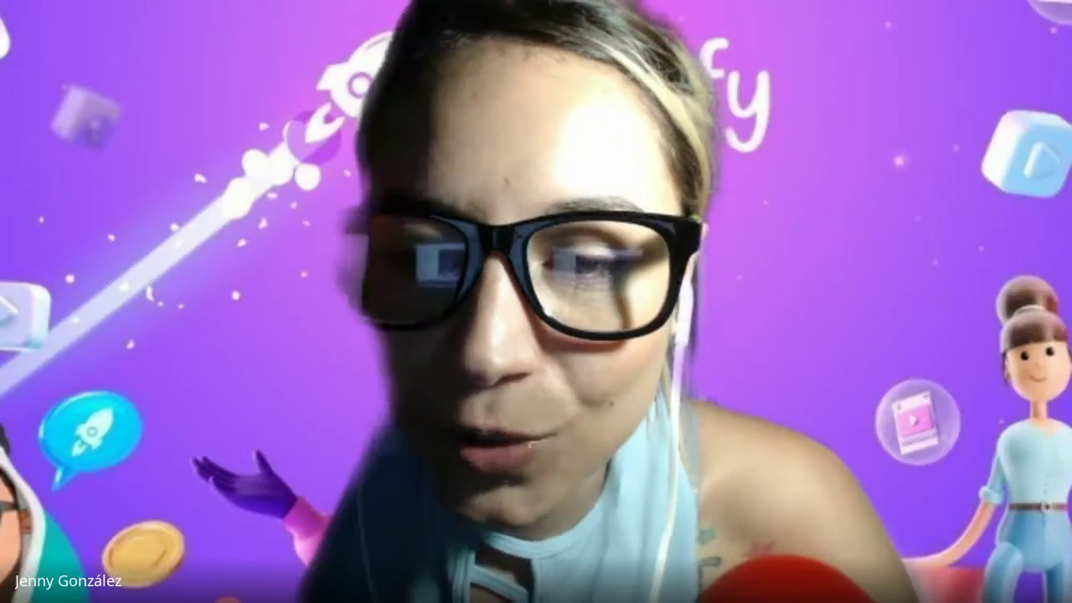